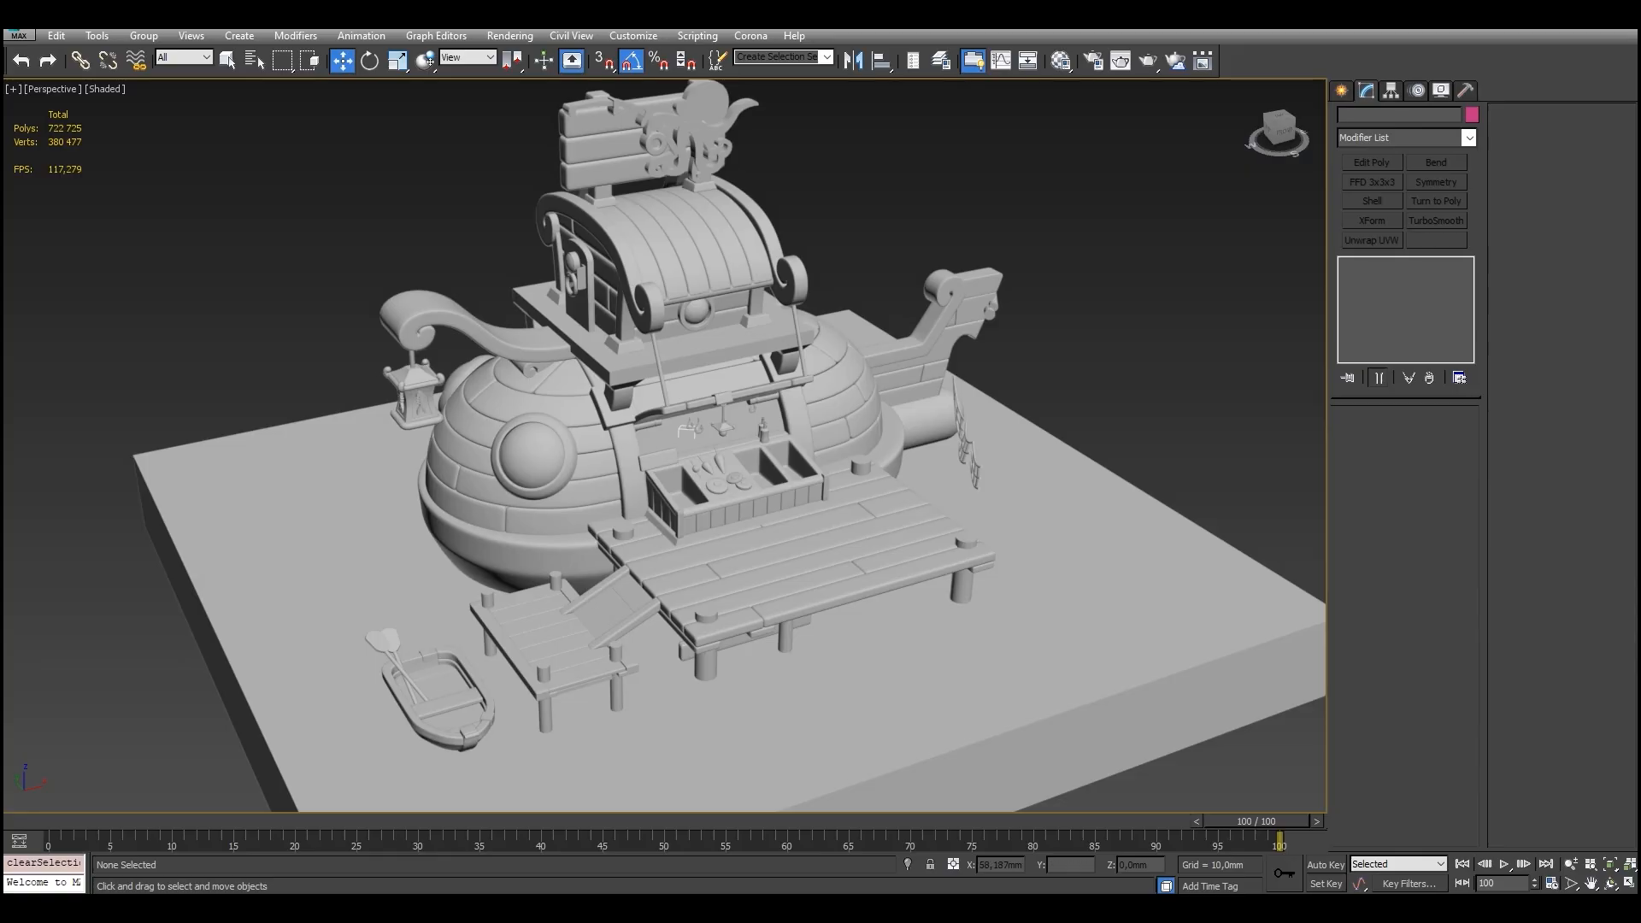
Examine the octopus sign above the roof up close with edged faces shown, and return to plain shading.
click(796, 419)
alt+middle_drag(825, 415, 795, 491)
scroll(693, 427, up, 3)
click(881, 298)
scroll(880, 295, up, 3)
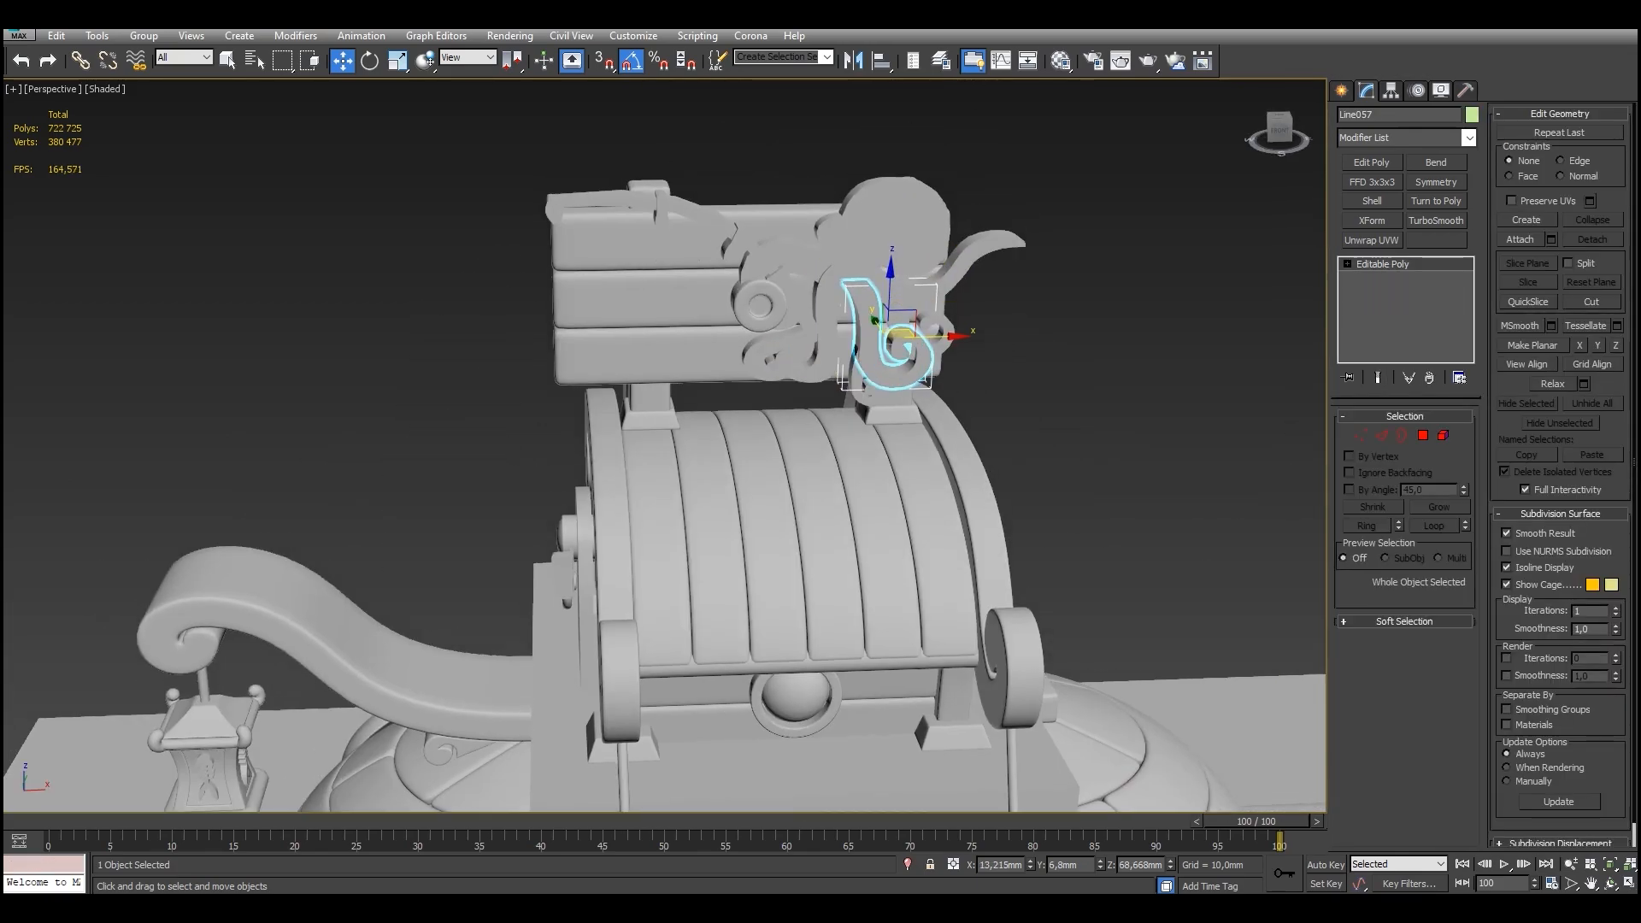
mouse_move(880, 299)
alt+middle_down()
mouse_move(953, 363)
mouse_move(893, 342)
alt+middle_up()
scroll(889, 350, up, 4)
key(F4)
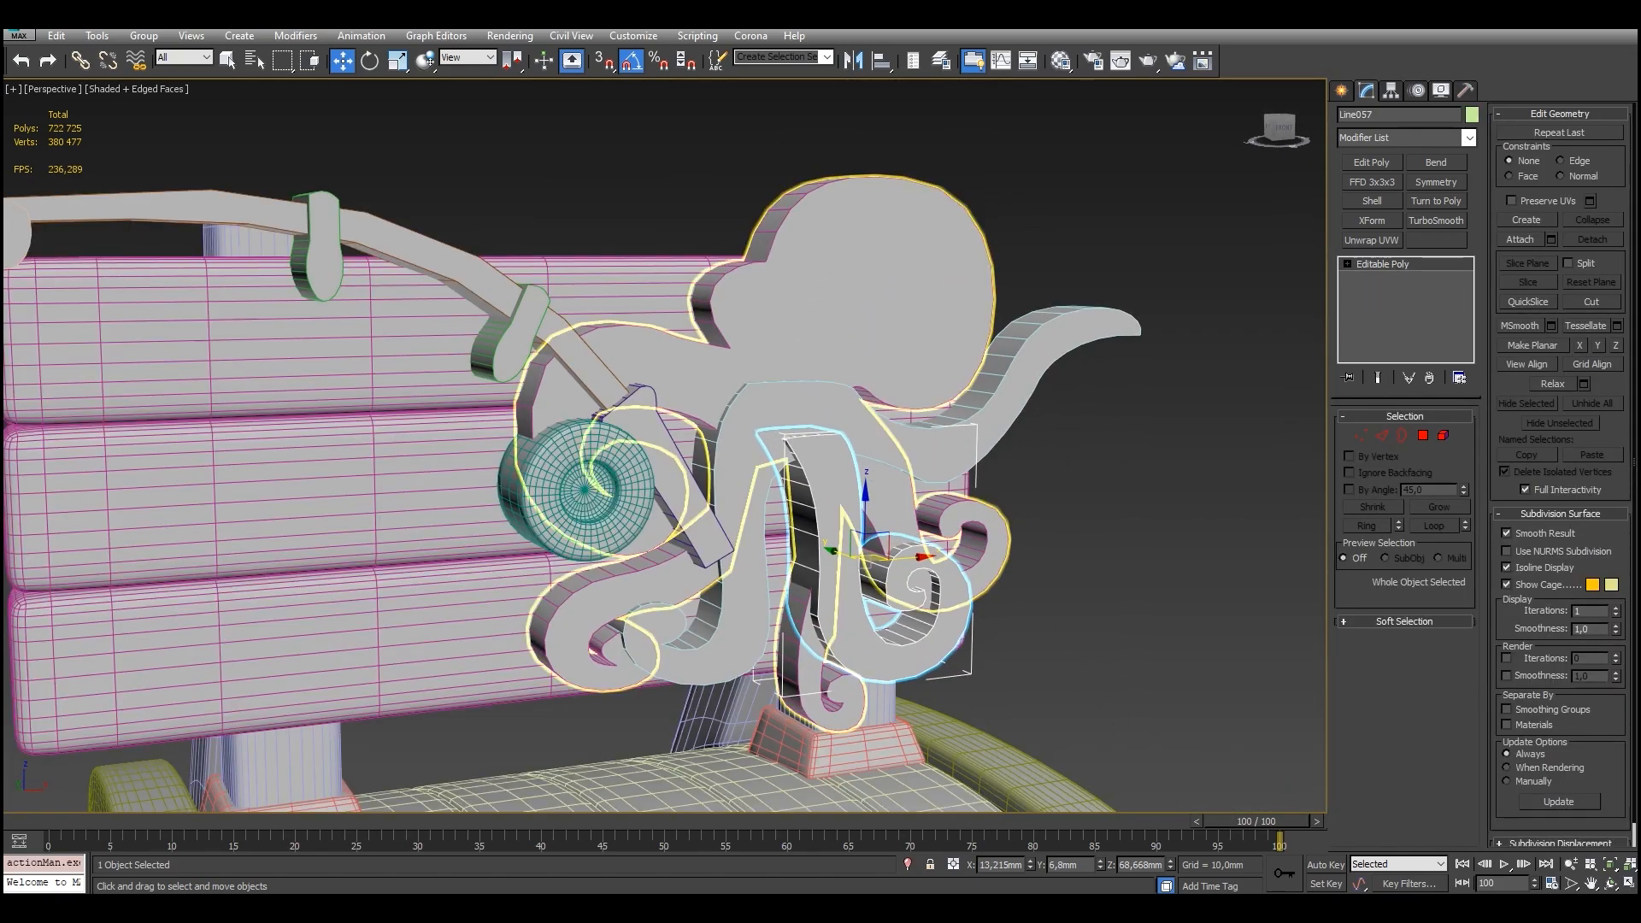
scroll(846, 393, down, 10)
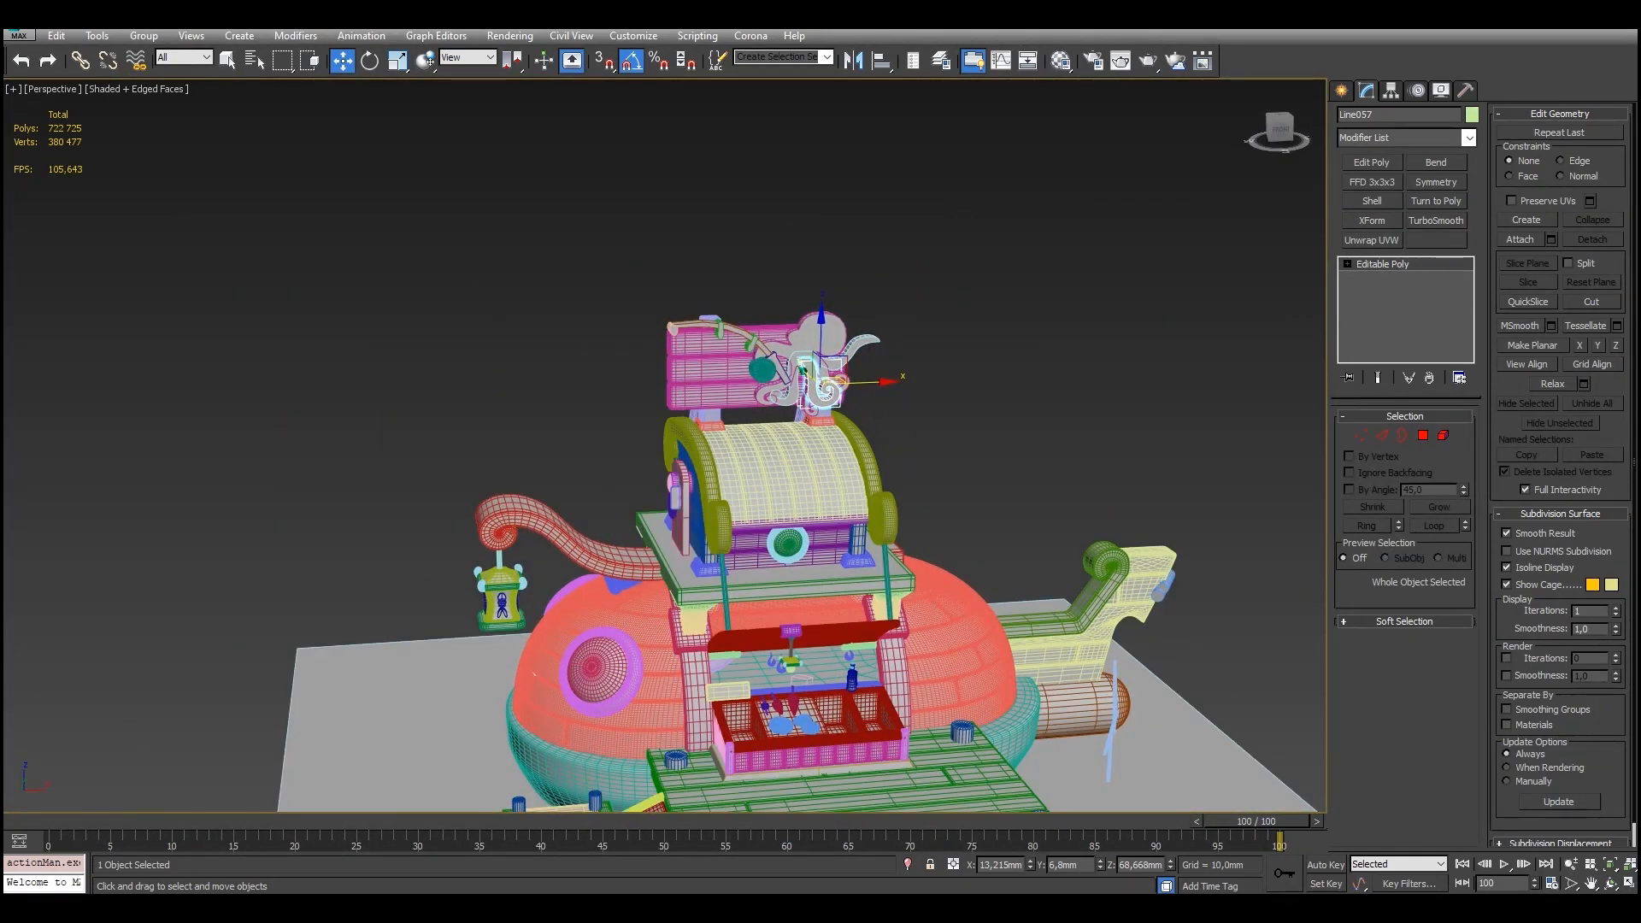
key(F4)
Examine the food counter on the deck up close, selecting its front panels and the counter box.
middle_drag(855, 577, 833, 386)
click(936, 465)
alt+middle_drag(936, 466, 842, 500)
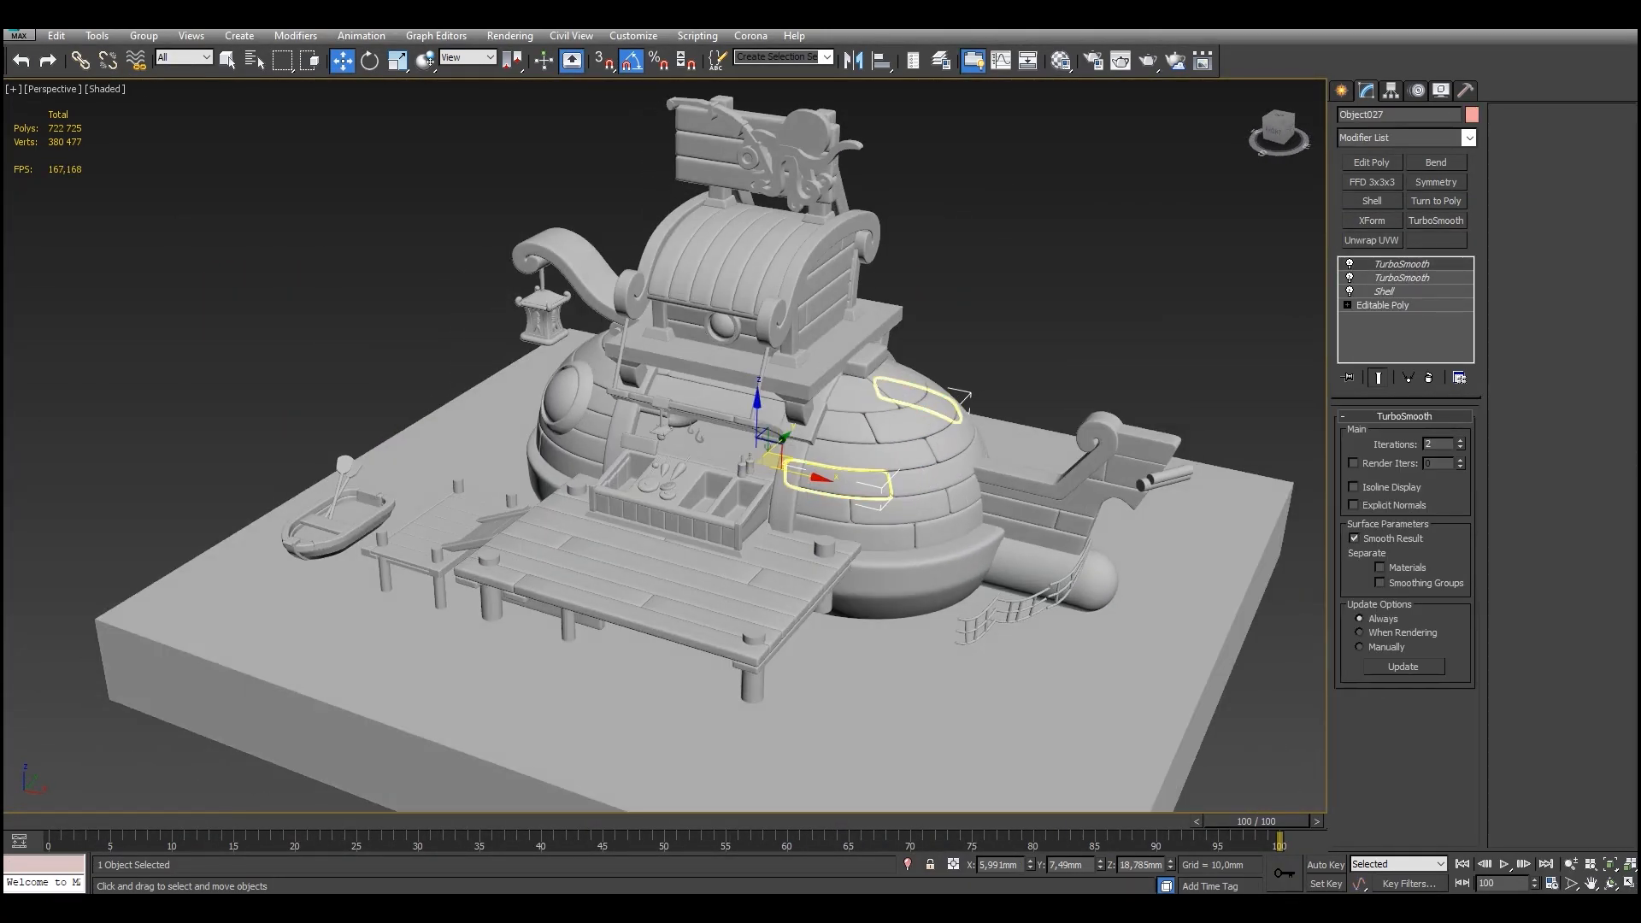
scroll(675, 492, up, 10)
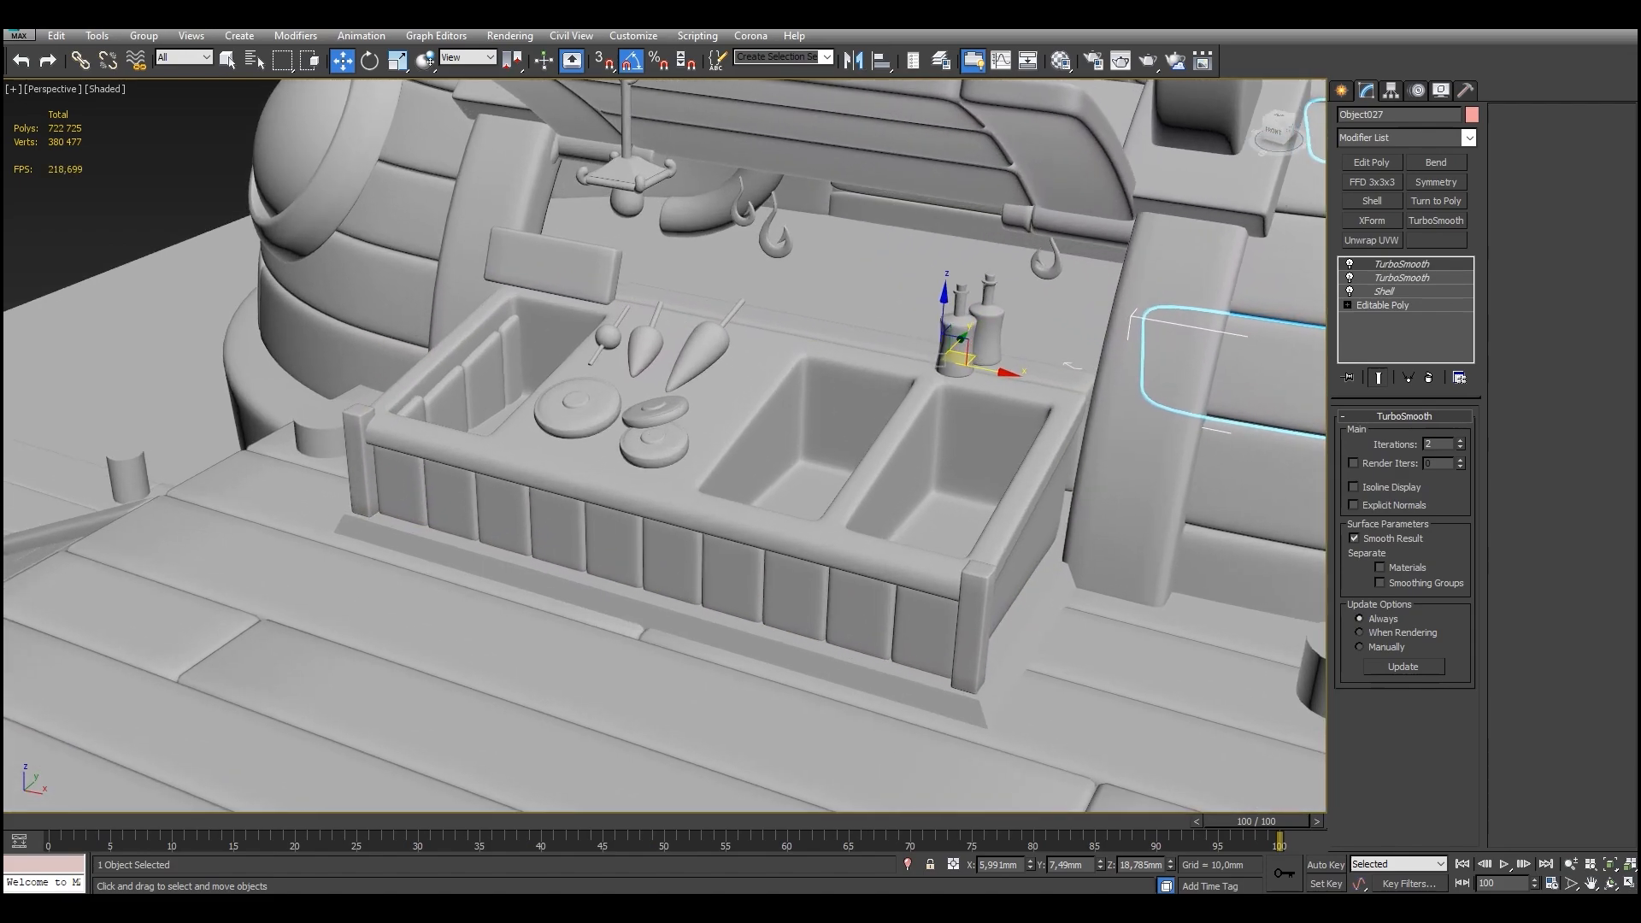
click(727, 466)
alt+middle_drag(726, 466, 953, 436)
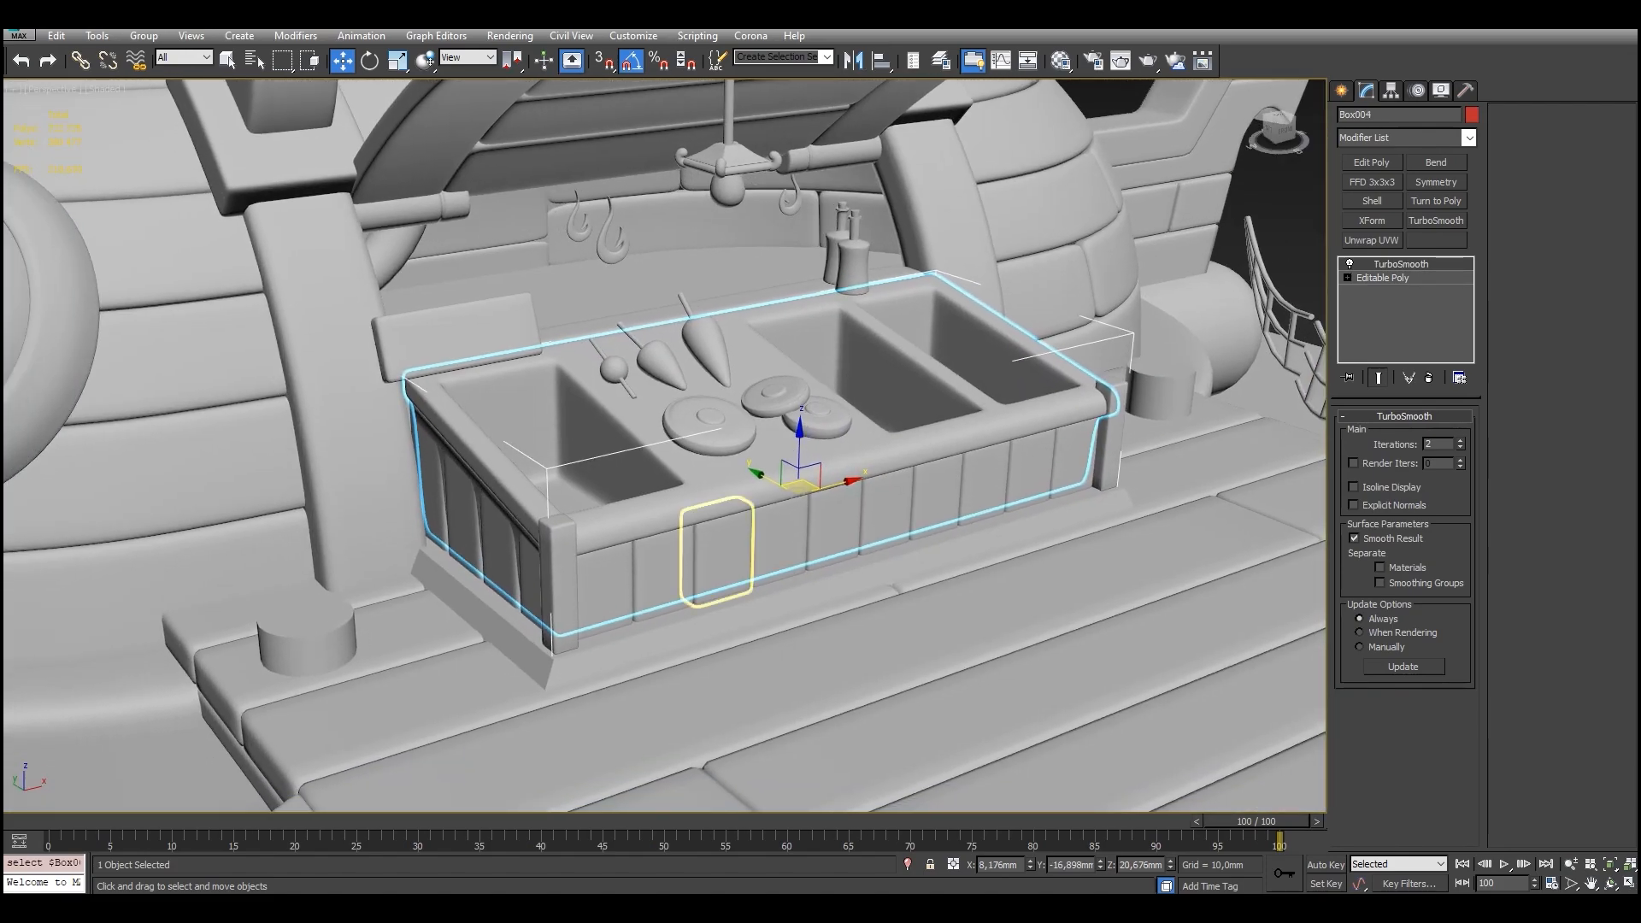
click(717, 551)
click(739, 620)
click(756, 492)
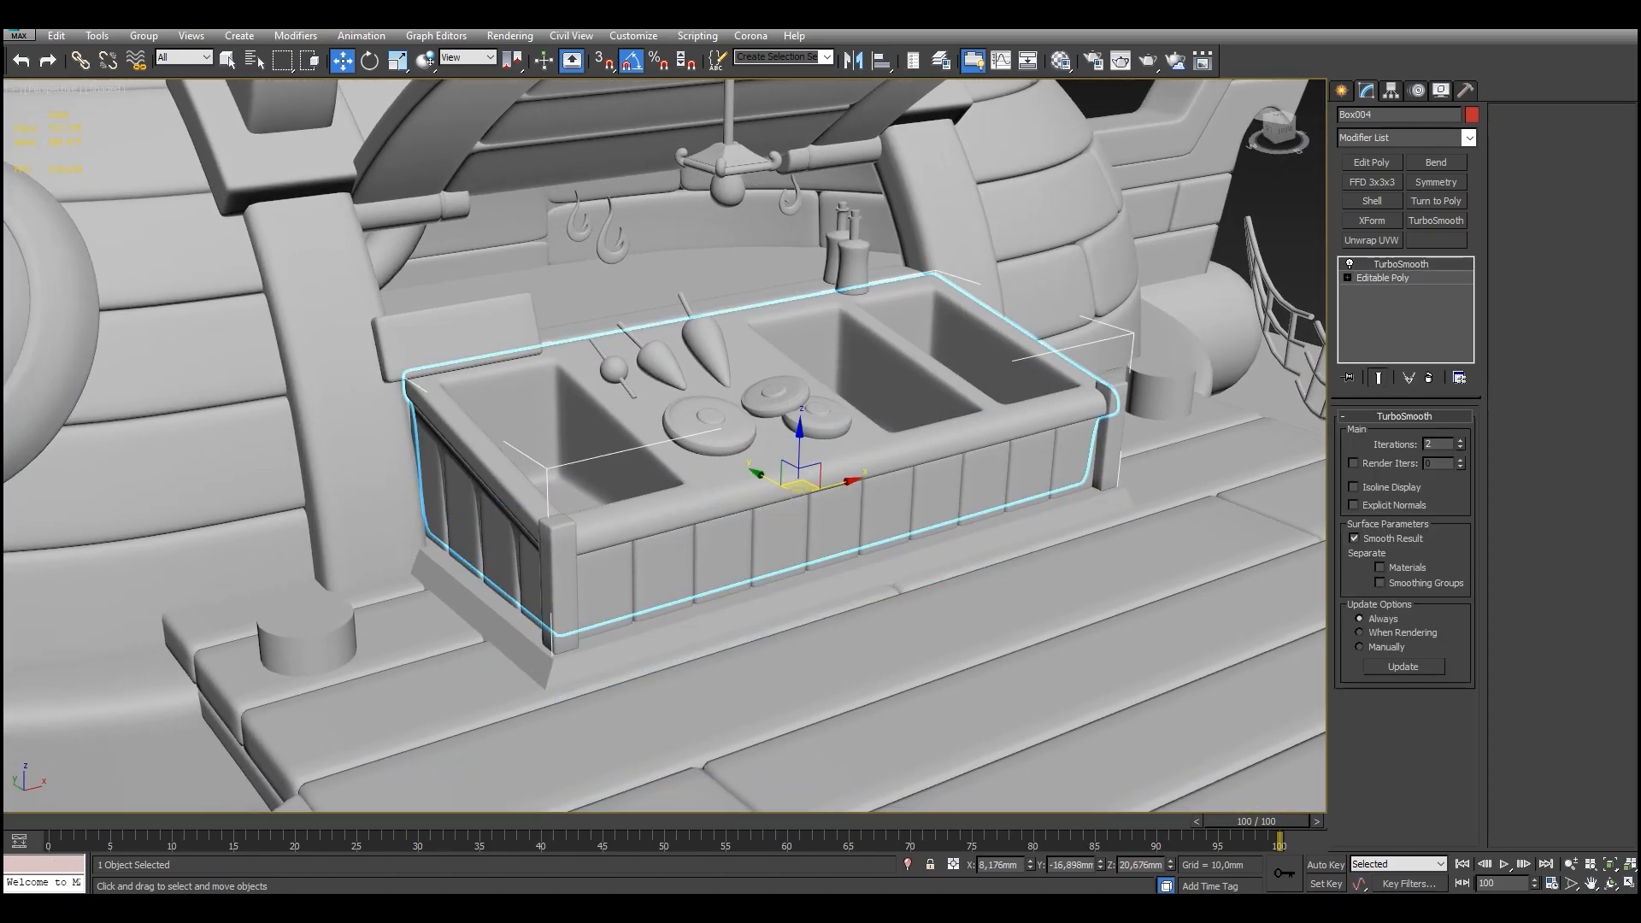
alt+middle_drag(756, 492, 688, 526)
Inspect the counter box's base mesh on its own, with TurboSmooth off, all other objects hidden and edged faces shown.
click(1350, 264)
right_click(846, 389)
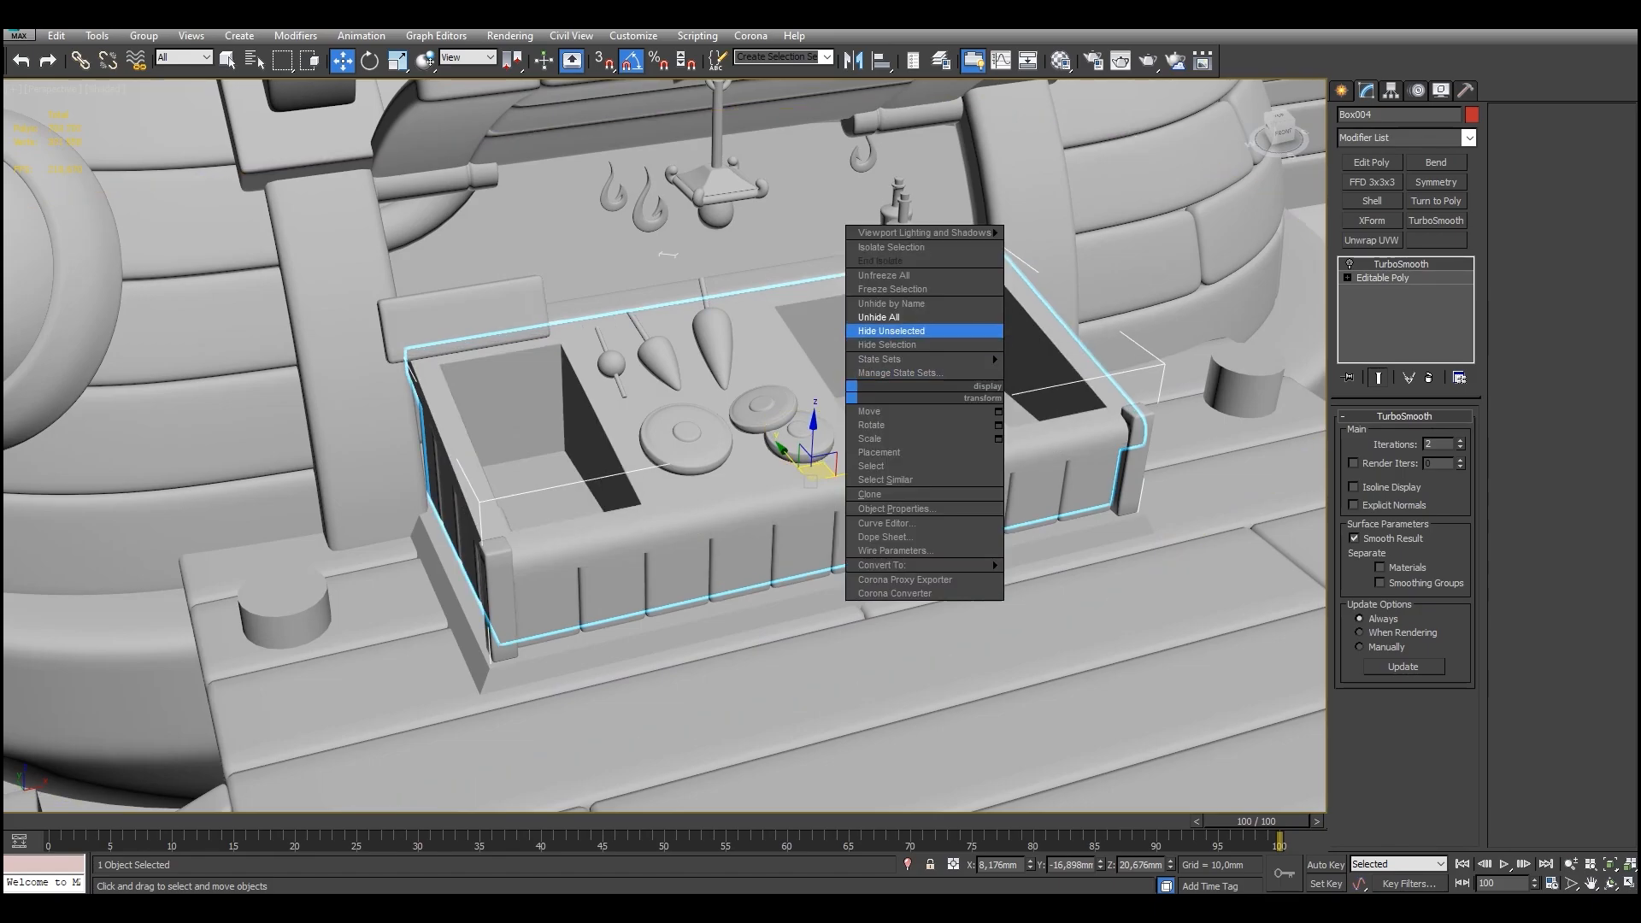
click(893, 332)
key(F4)
alt+middle_drag(880, 359, 966, 346)
alt+middle_drag(821, 441, 800, 441)
Unhide all objects, re-enable the counter's TurboSmooth, and return the deselected scene to plain shading.
right_click(801, 442)
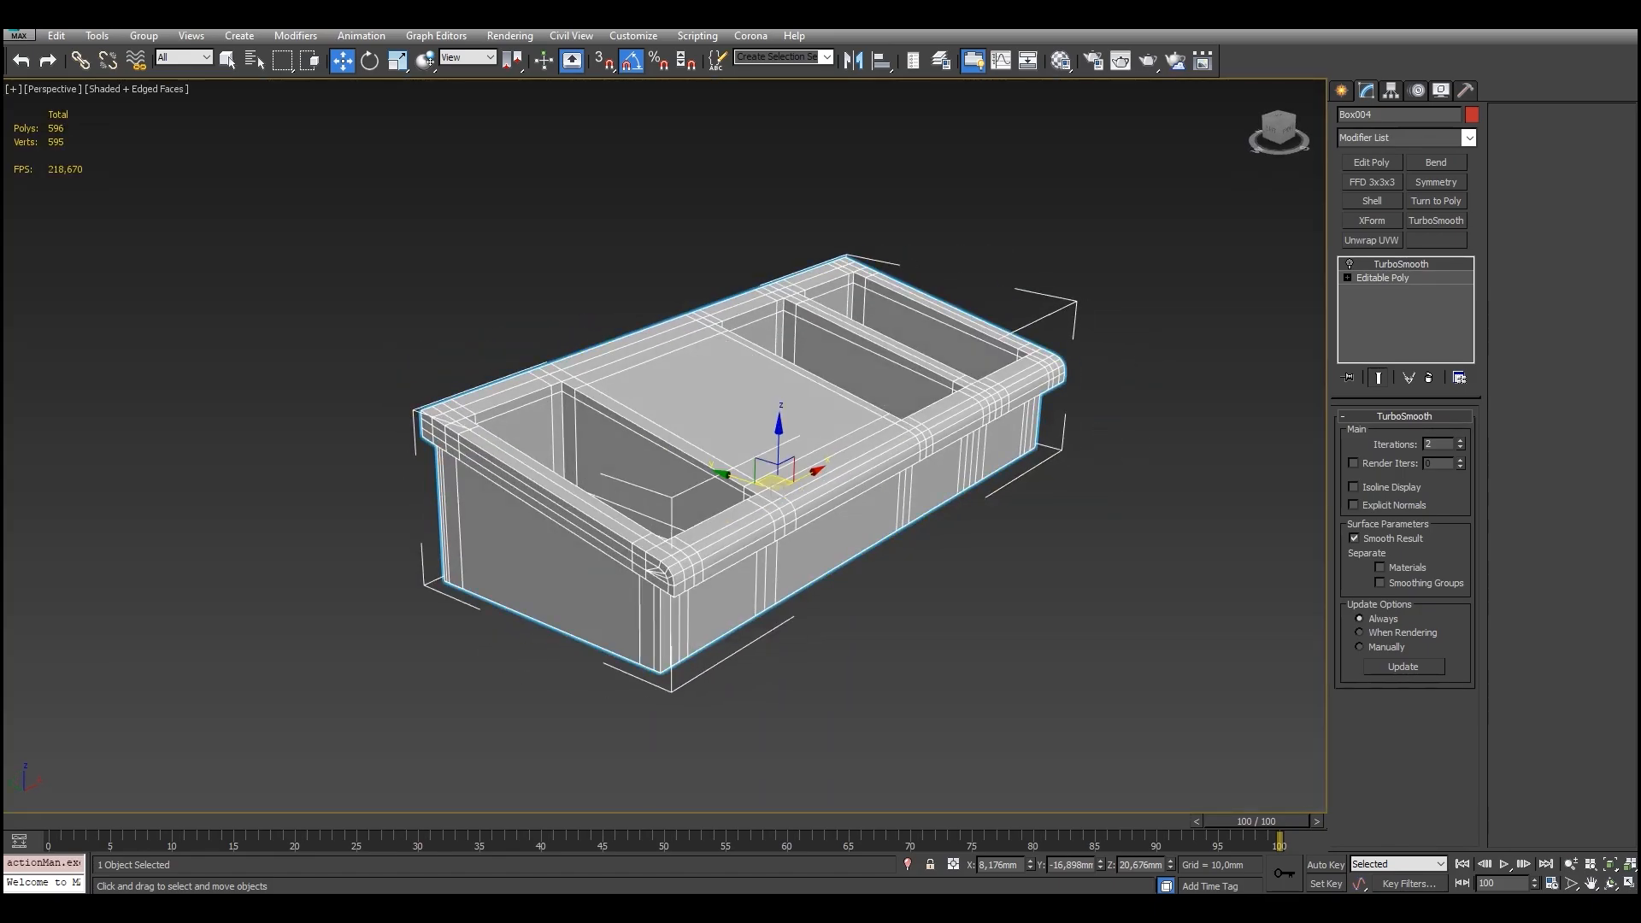
click(848, 373)
click(1349, 264)
scroll(1043, 257, down, 8)
alt+middle_drag(1034, 325, 739, 547)
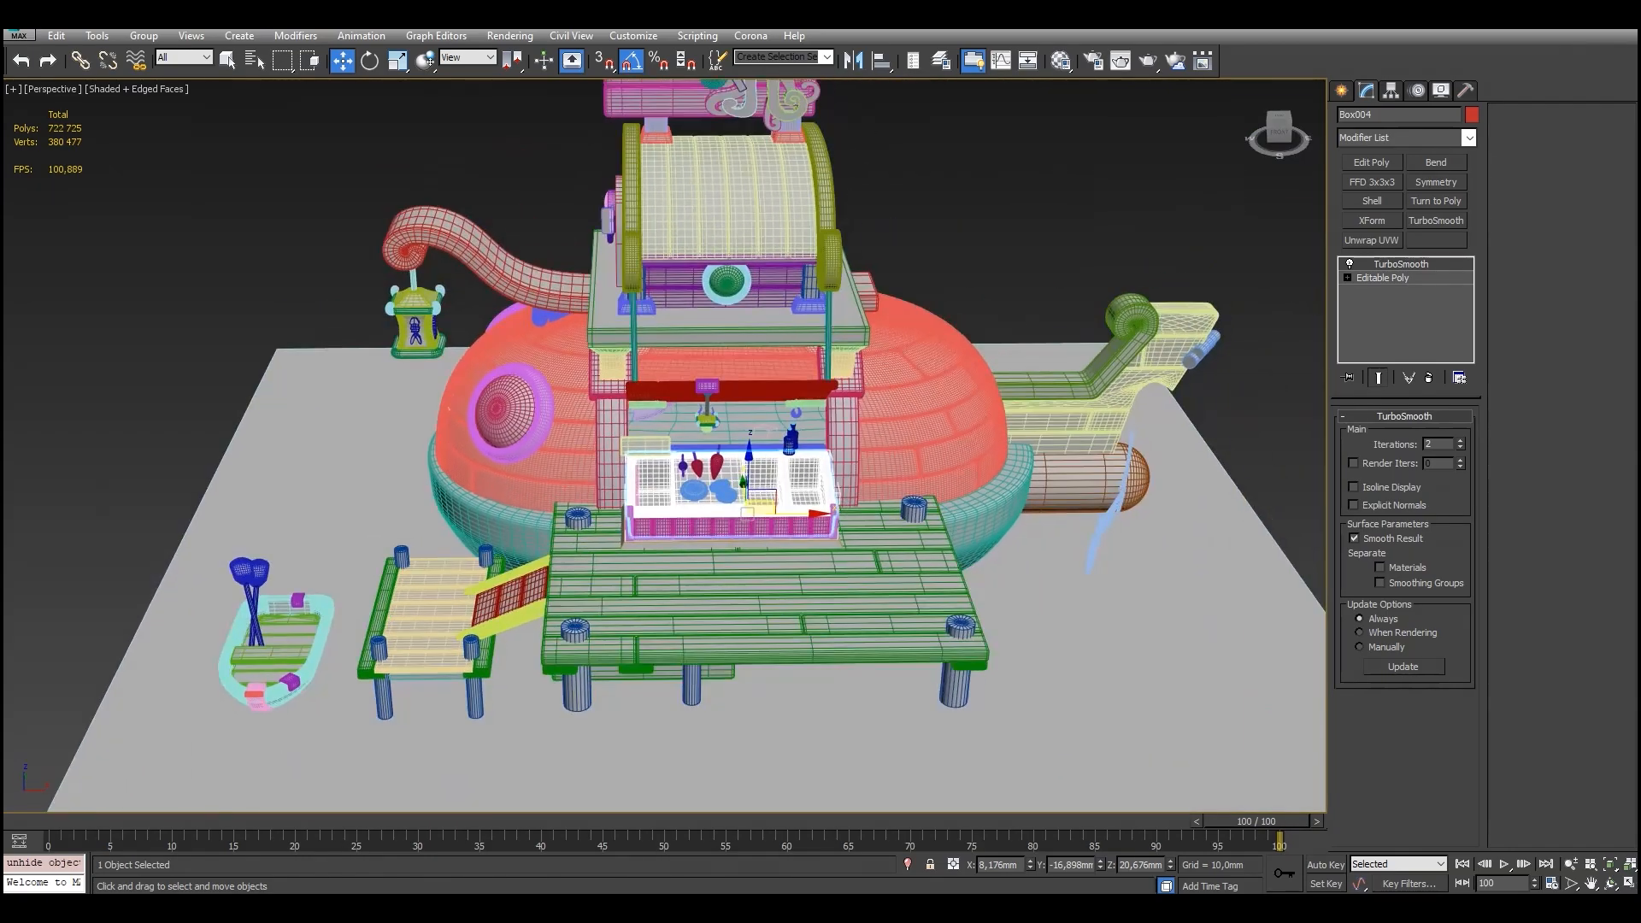
key(ctrl+d)
key(F4)
Select the two small cylinders at the end of the ship-shaped tail and hide them.
click(910, 397)
alt+middle_drag(910, 397, 800, 329)
scroll(820, 436, up, 3)
middle_drag(1274, 436, 1034, 421)
scroll(1034, 418, up, 3)
drag(1154, 437, 1113, 397)
right_click(1119, 406)
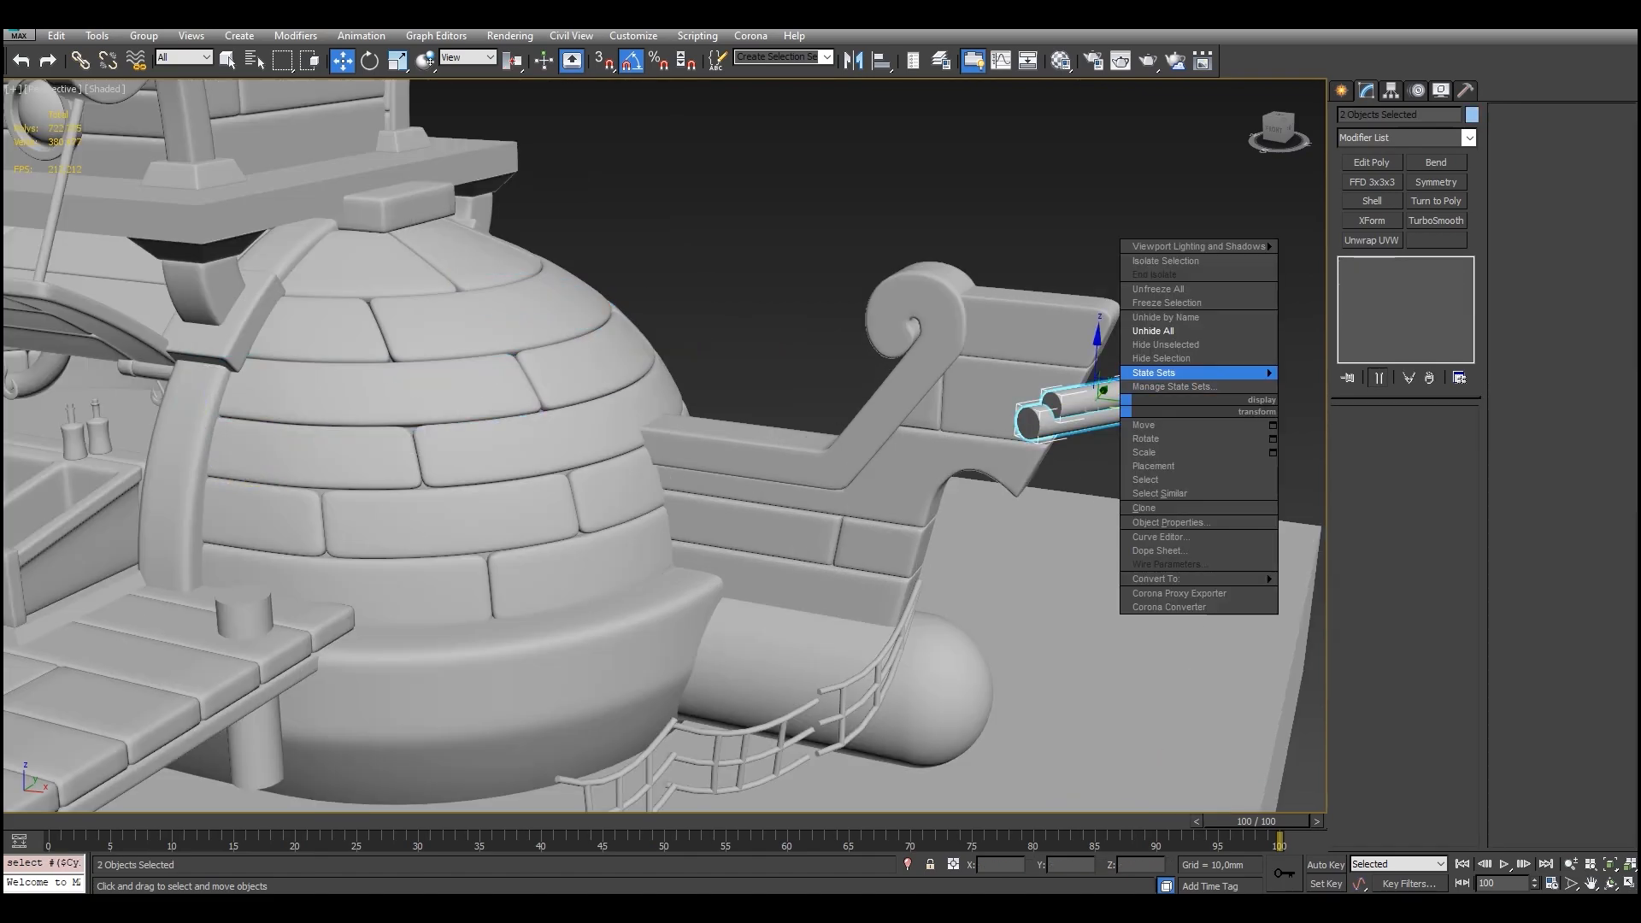
click(1149, 360)
Examine the finished building from the front, checking the cabin's wall planks and facade details up close.
scroll(1120, 367, down, 3)
click(1060, 388)
alt+middle_drag(641, 483, 962, 558)
scroll(770, 504, down, 3)
click(708, 357)
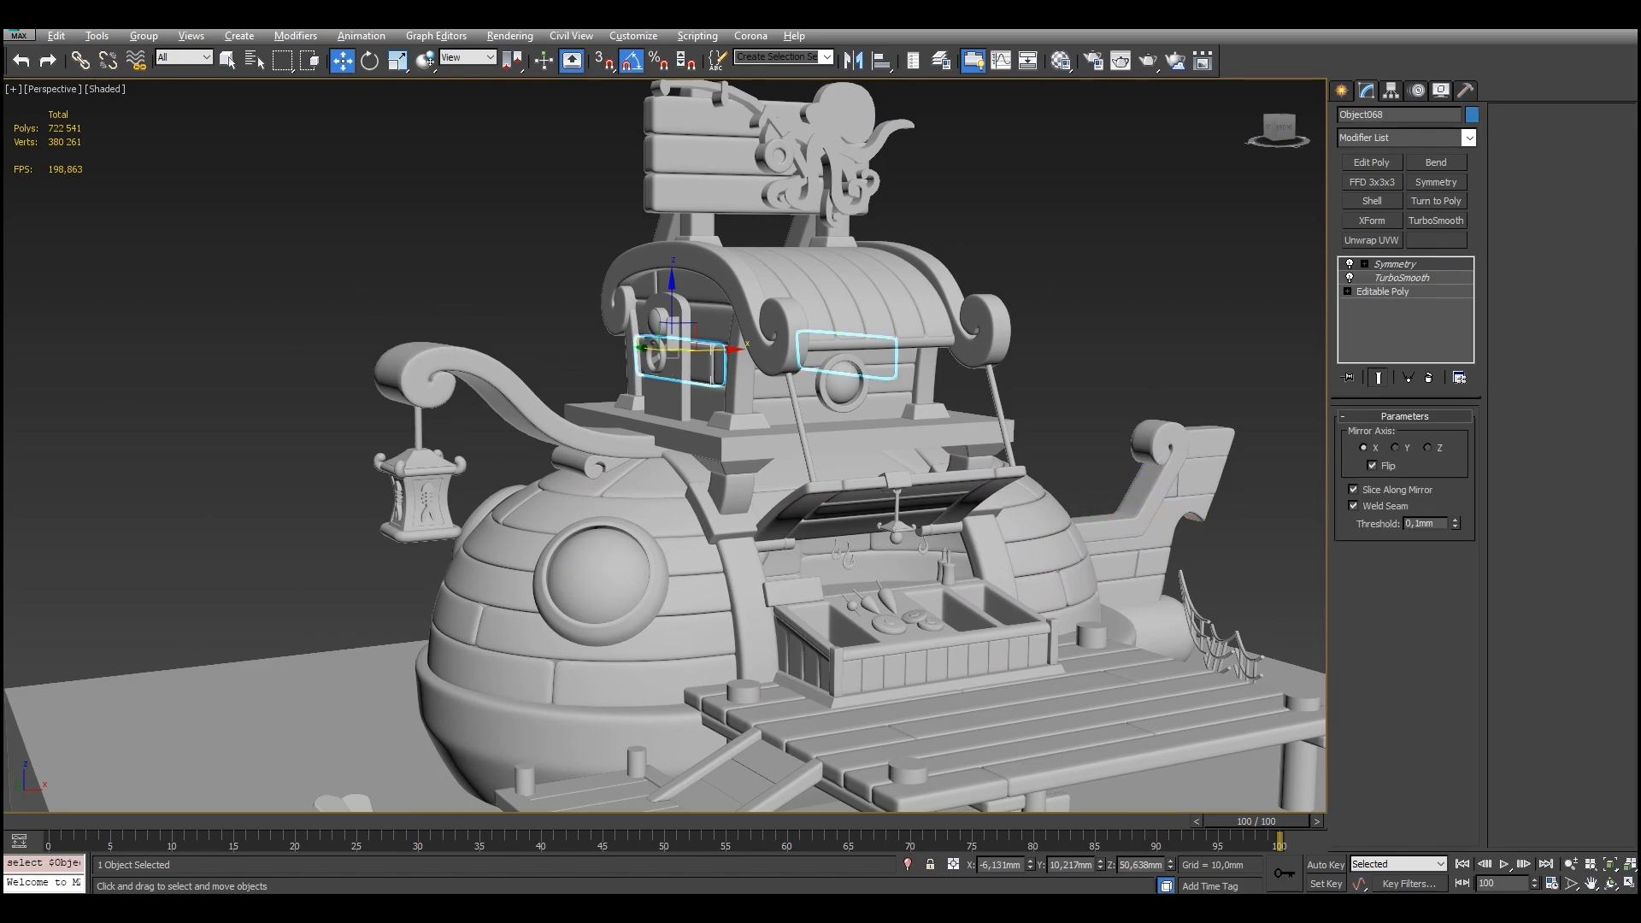
alt+middle_drag(547, 513, 659, 406)
click(740, 429)
scroll(739, 433, up, 6)
click(827, 367)
click(828, 367)
scroll(827, 367, up, 5)
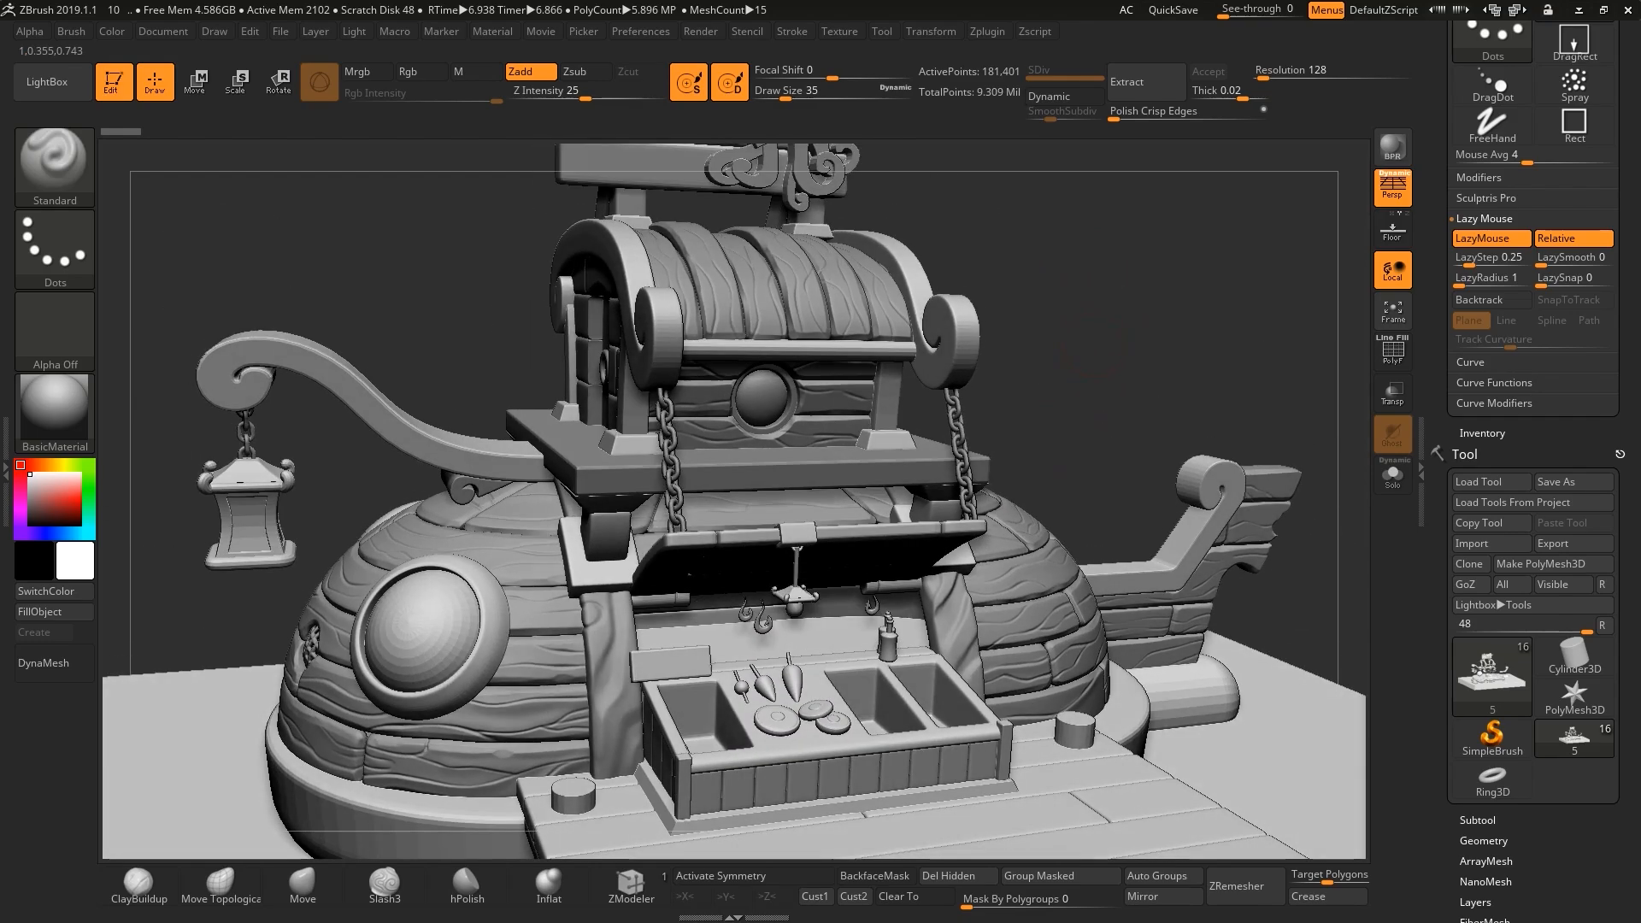
In ZBrush, inspect the sculpted building, toggle Solo for the active subtool, view the whole scene and use the Custom 1 transform.
alt+drag(1068, 321, 1072, 474)
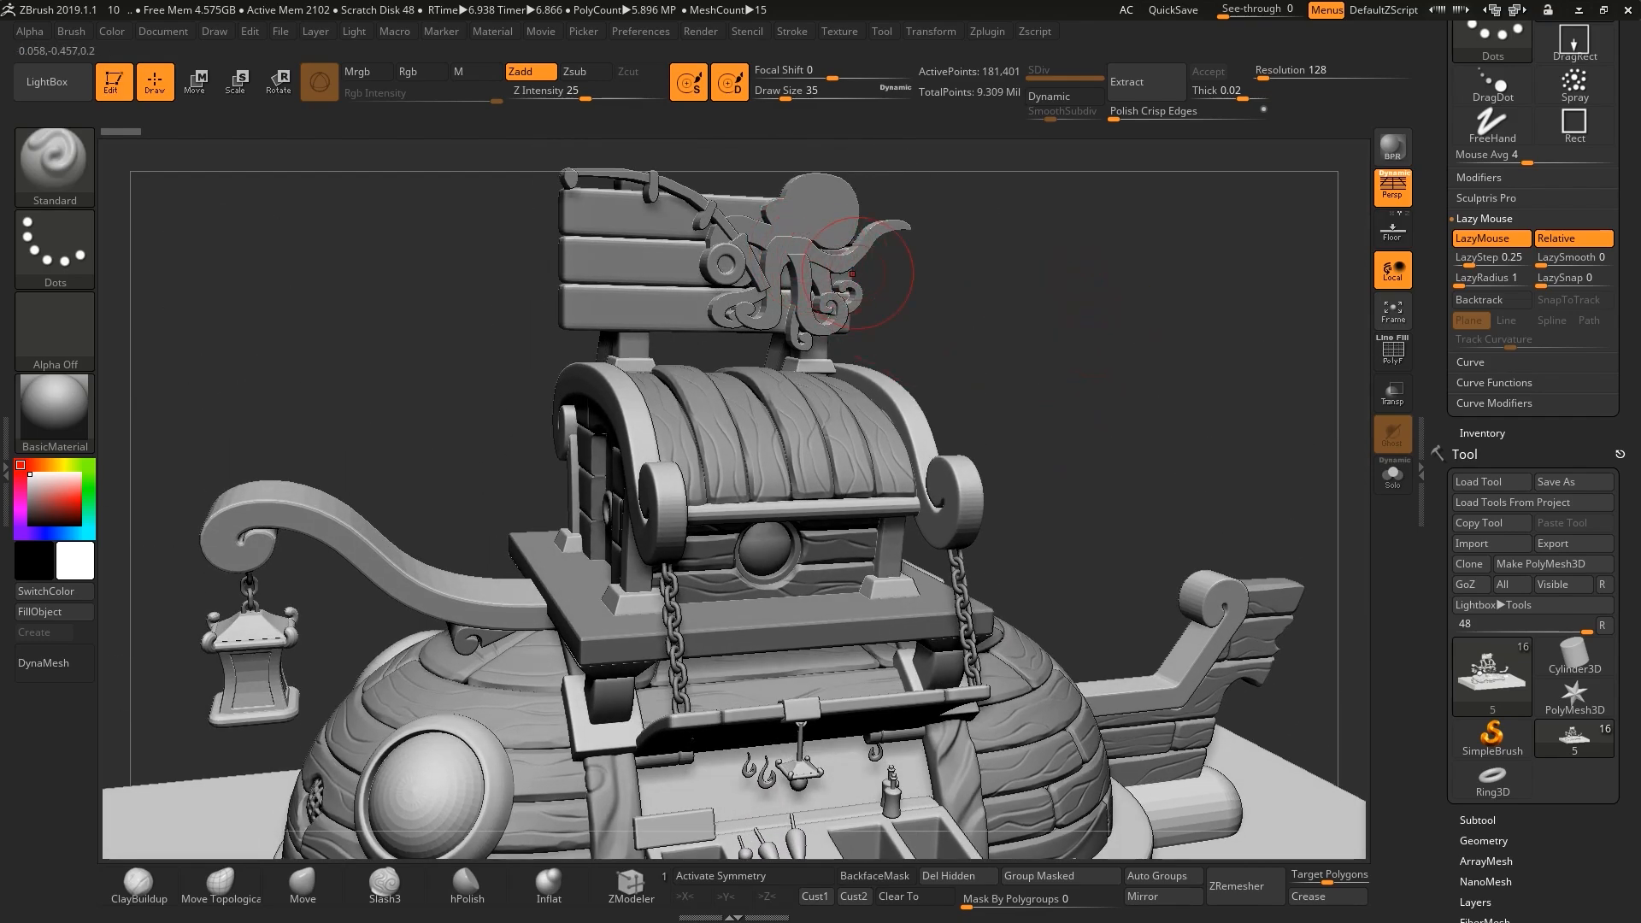
key(shift+f)
key(shift+f)
click(1392, 474)
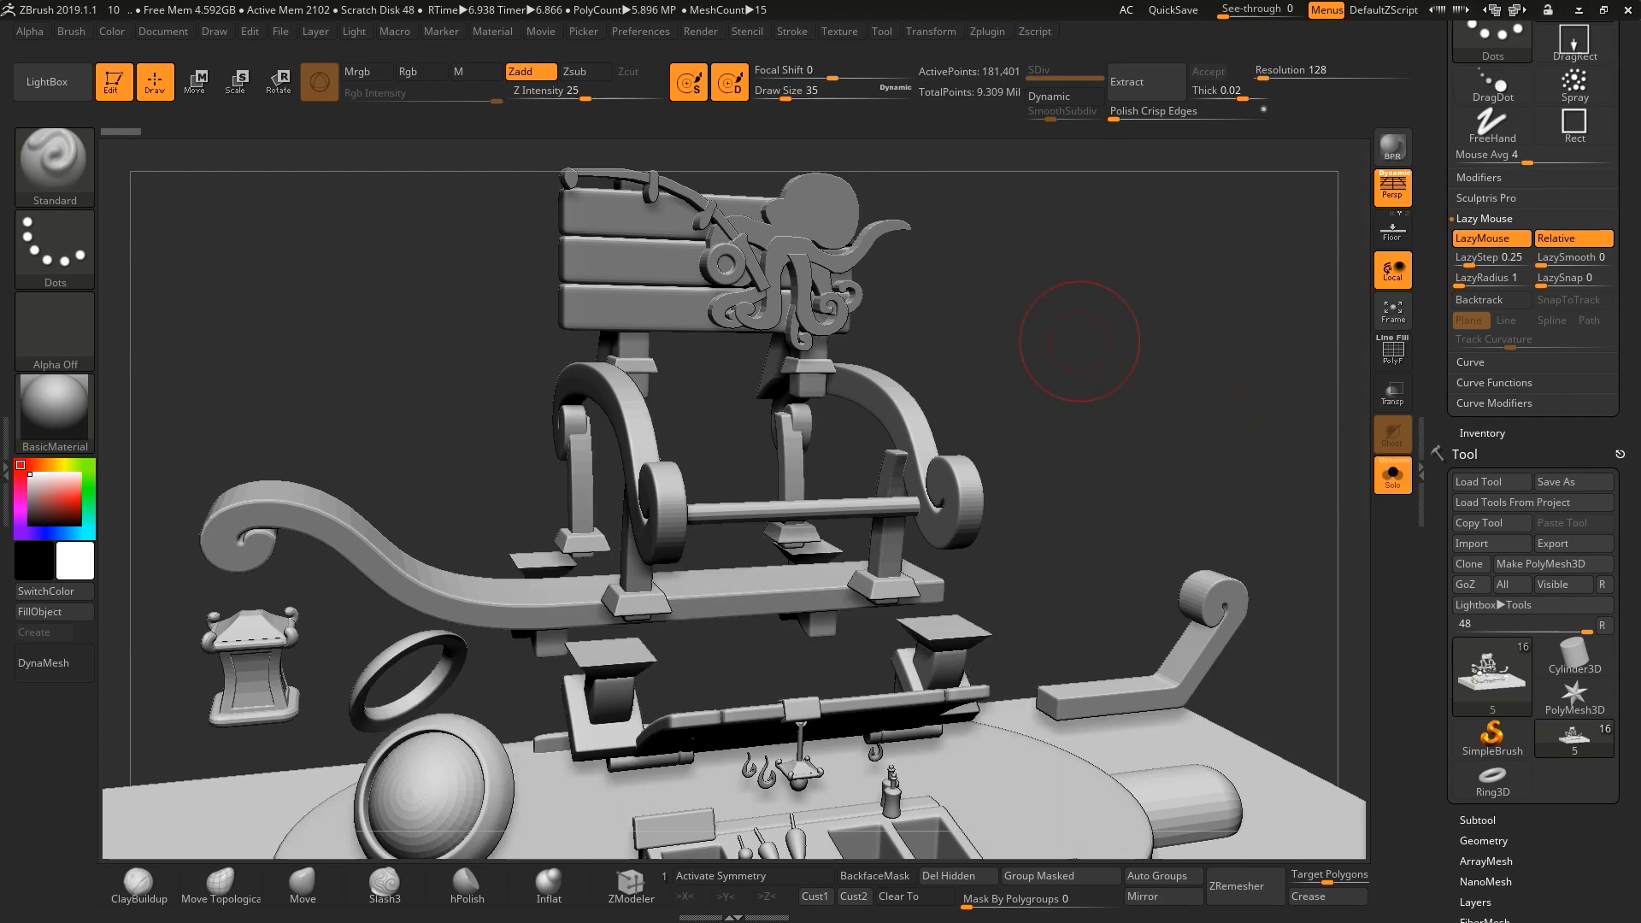
mouse_move(1276, 455)
mouse_down()
mouse_move(1175, 427)
mouse_move(1127, 359)
mouse_up()
mouse_move(1126, 359)
alt+mouse_down()
mouse_move(1128, 461)
mouse_move(1047, 466)
mouse_move(1113, 454)
mouse_move(1128, 304)
mouse_move(1074, 359)
mouse_move(1218, 389)
alt+mouse_up()
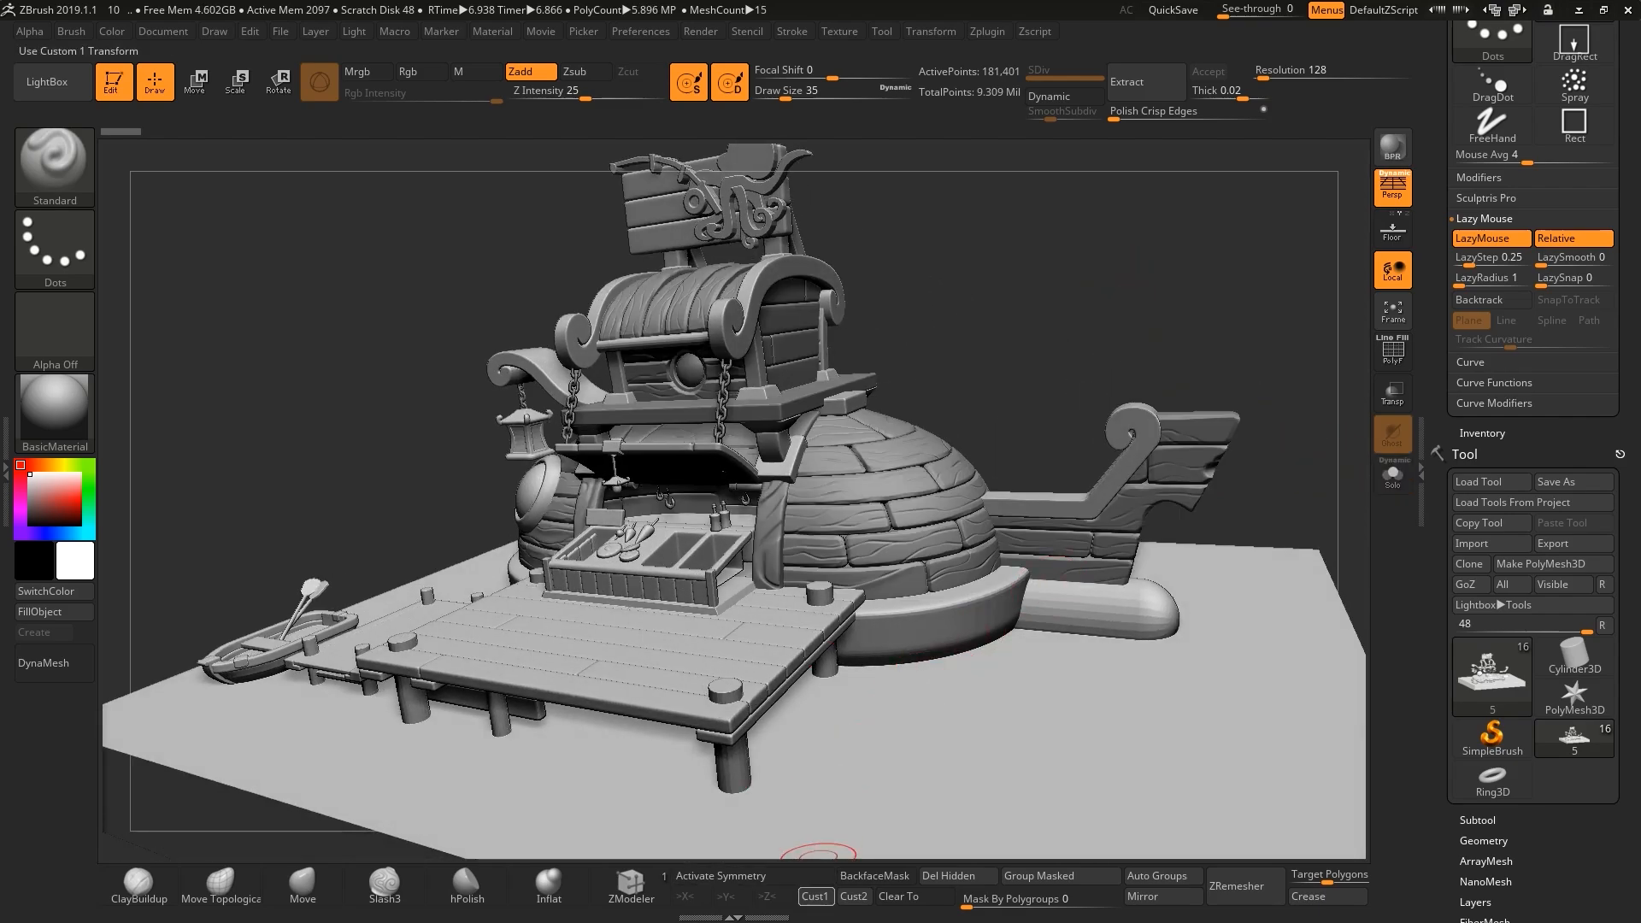
click(814, 895)
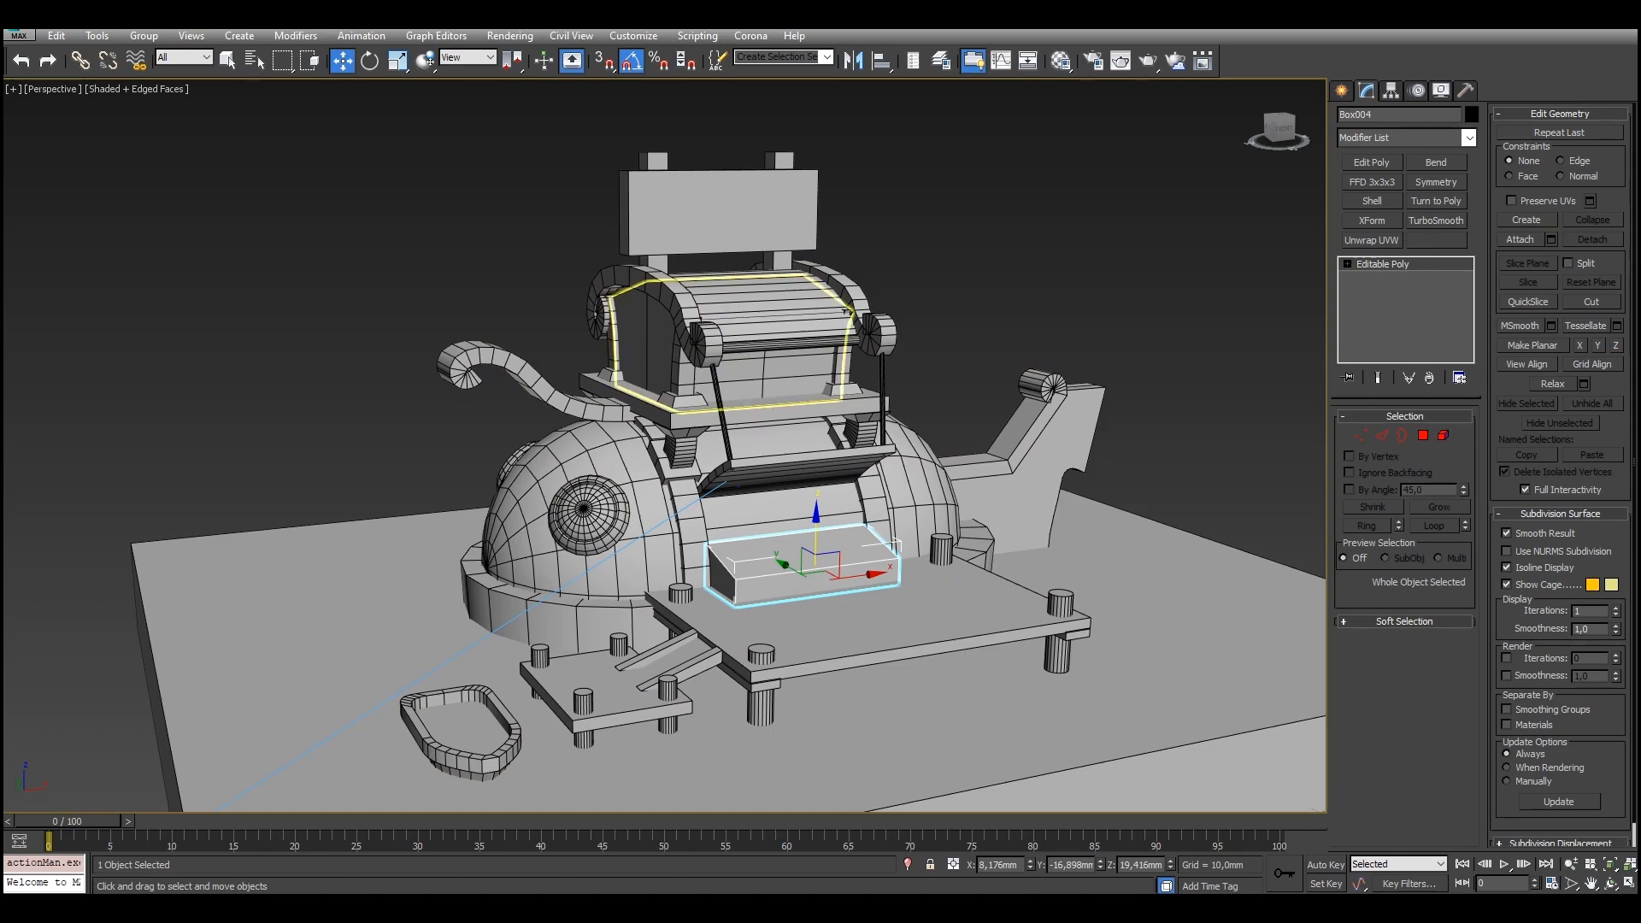
In 3ds Max, select the MiddleShapes group of the blockout and hide it.
click(833, 408)
click(818, 462)
right_click(818, 462)
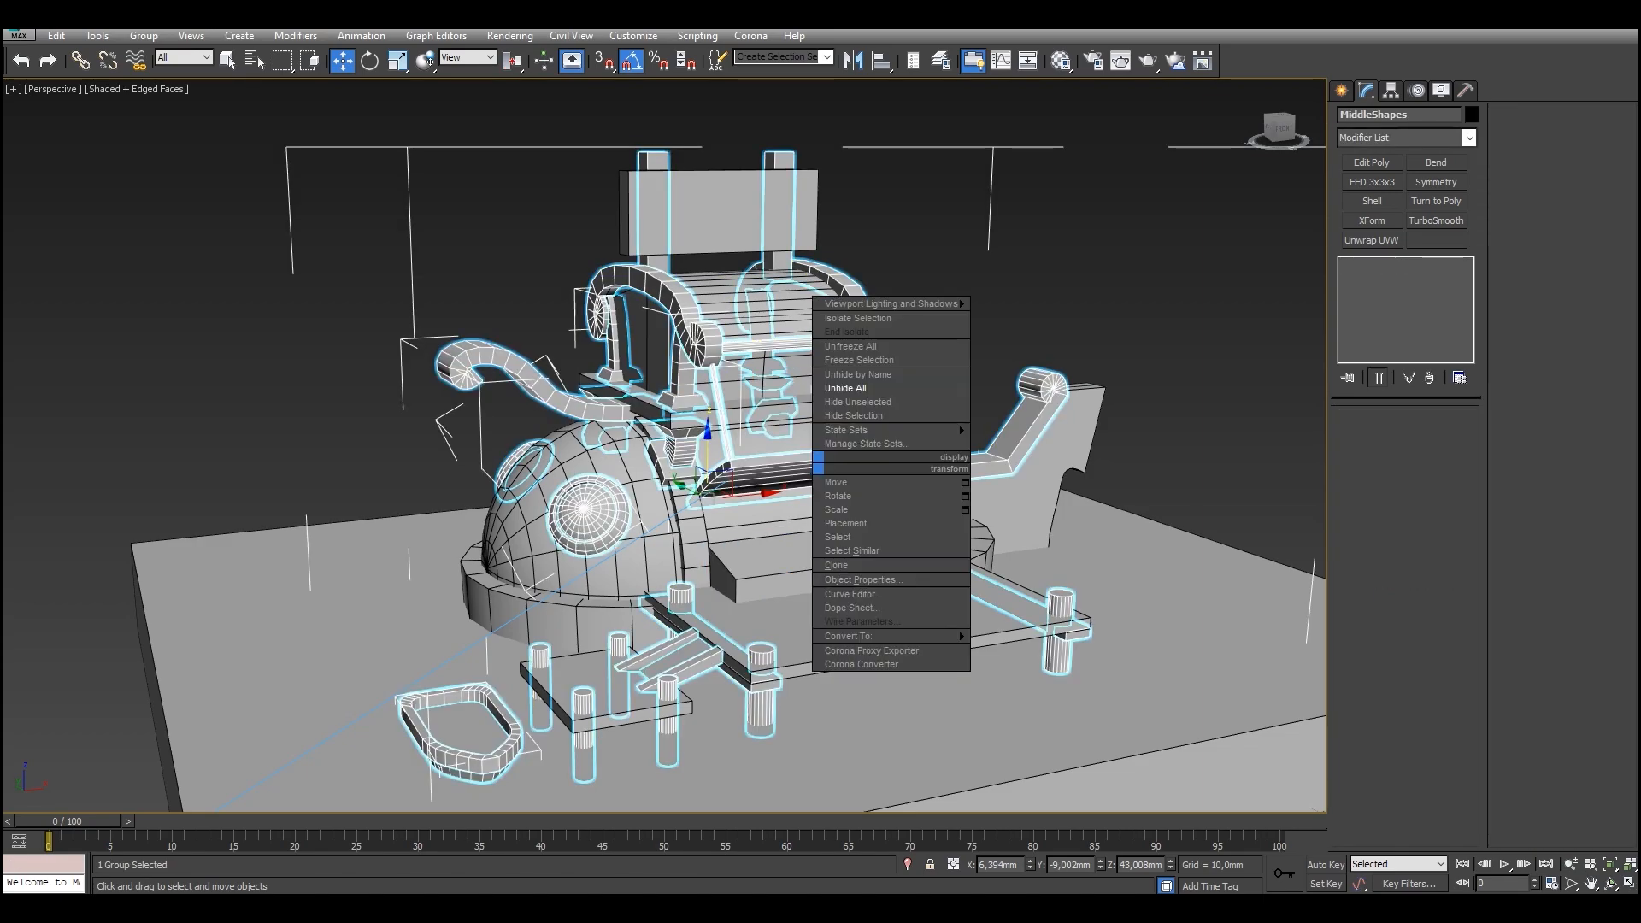
click(873, 417)
Examine the primary blockout shapes from several angles, selecting the capsule body, the large deck slab and the cabin.
click(881, 435)
alt+middle_drag(880, 434, 676, 427)
alt+middle_drag(821, 410, 303, 402)
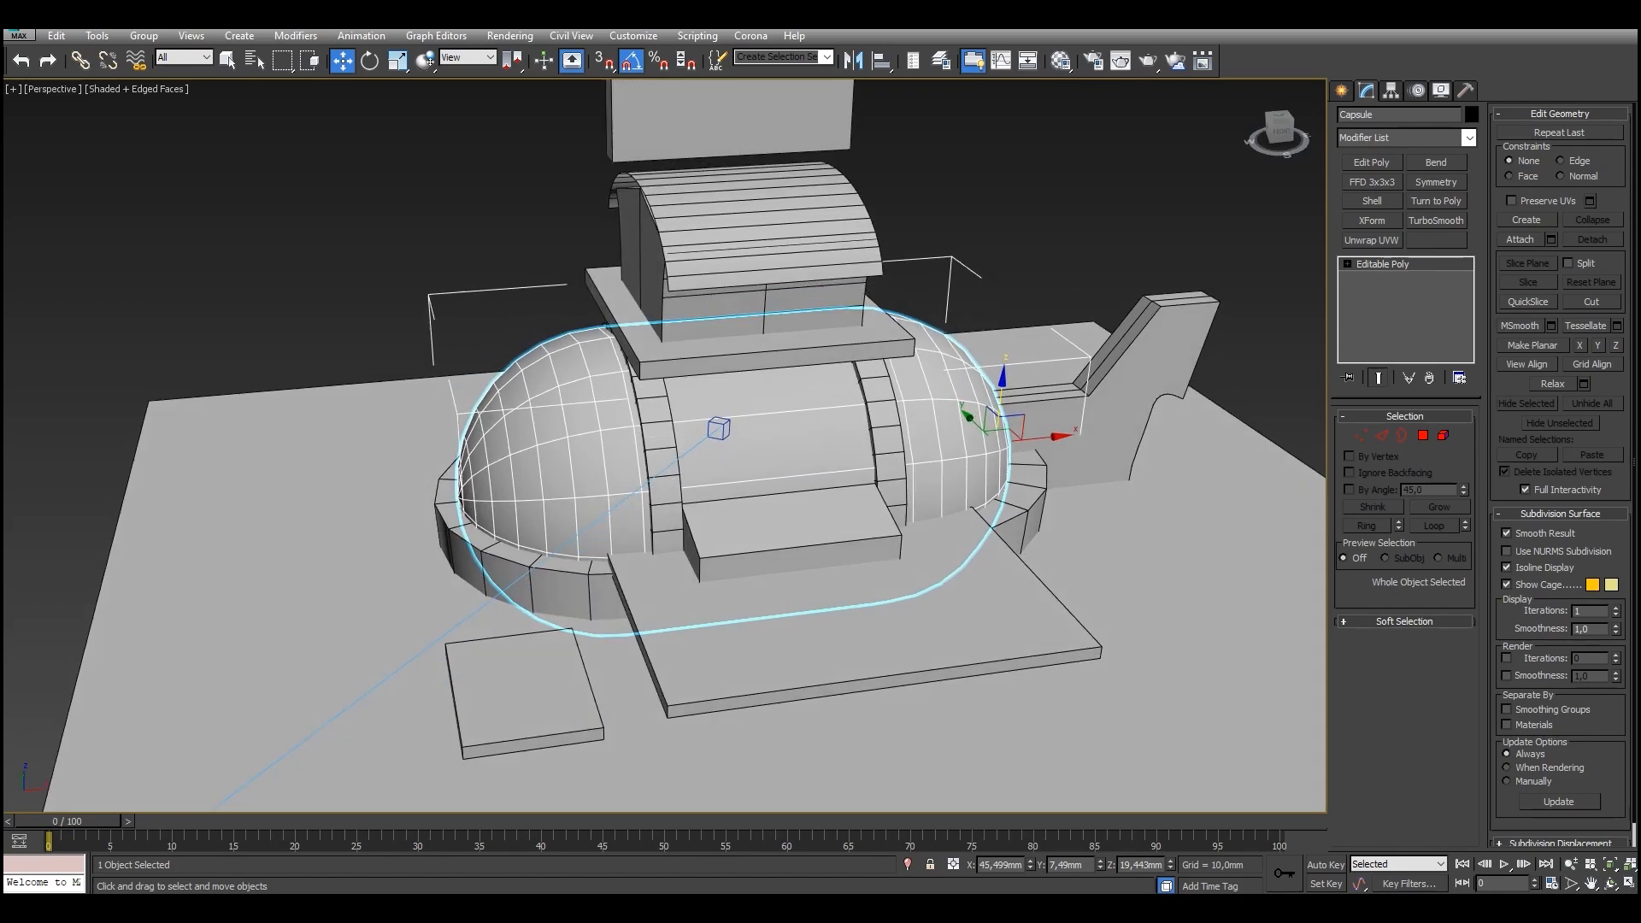
alt+middle_drag(791, 543, 834, 504)
scroll(770, 513, up, 2)
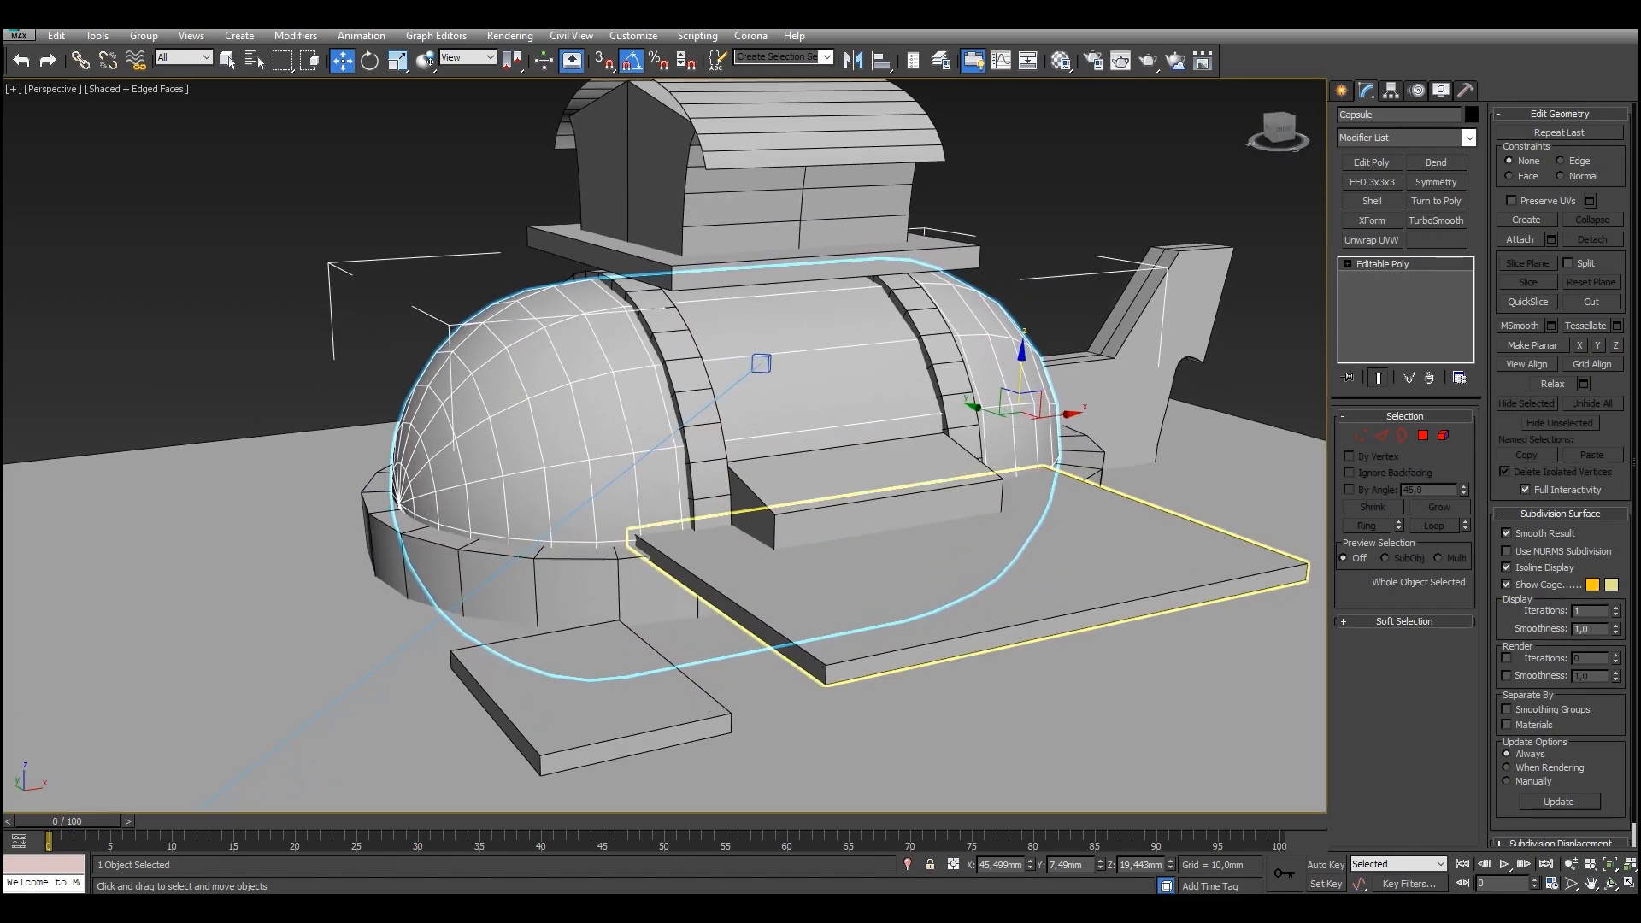
click(897, 577)
alt+middle_drag(859, 492, 774, 470)
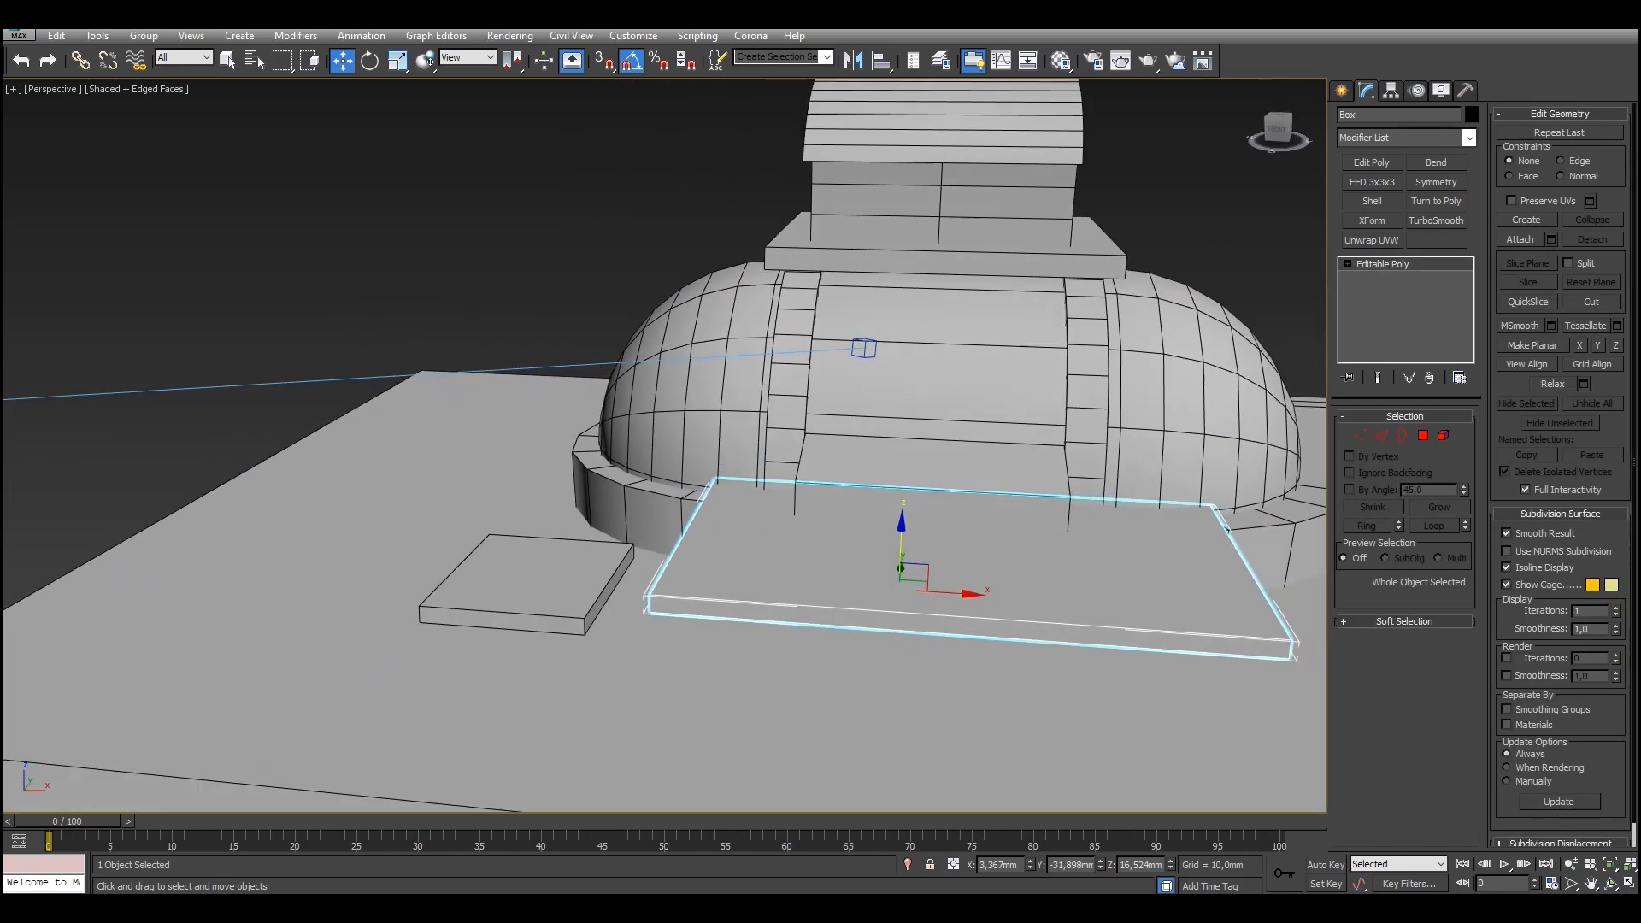
middle_drag(965, 552, 637, 561)
alt+middle_drag(637, 562, 410, 488)
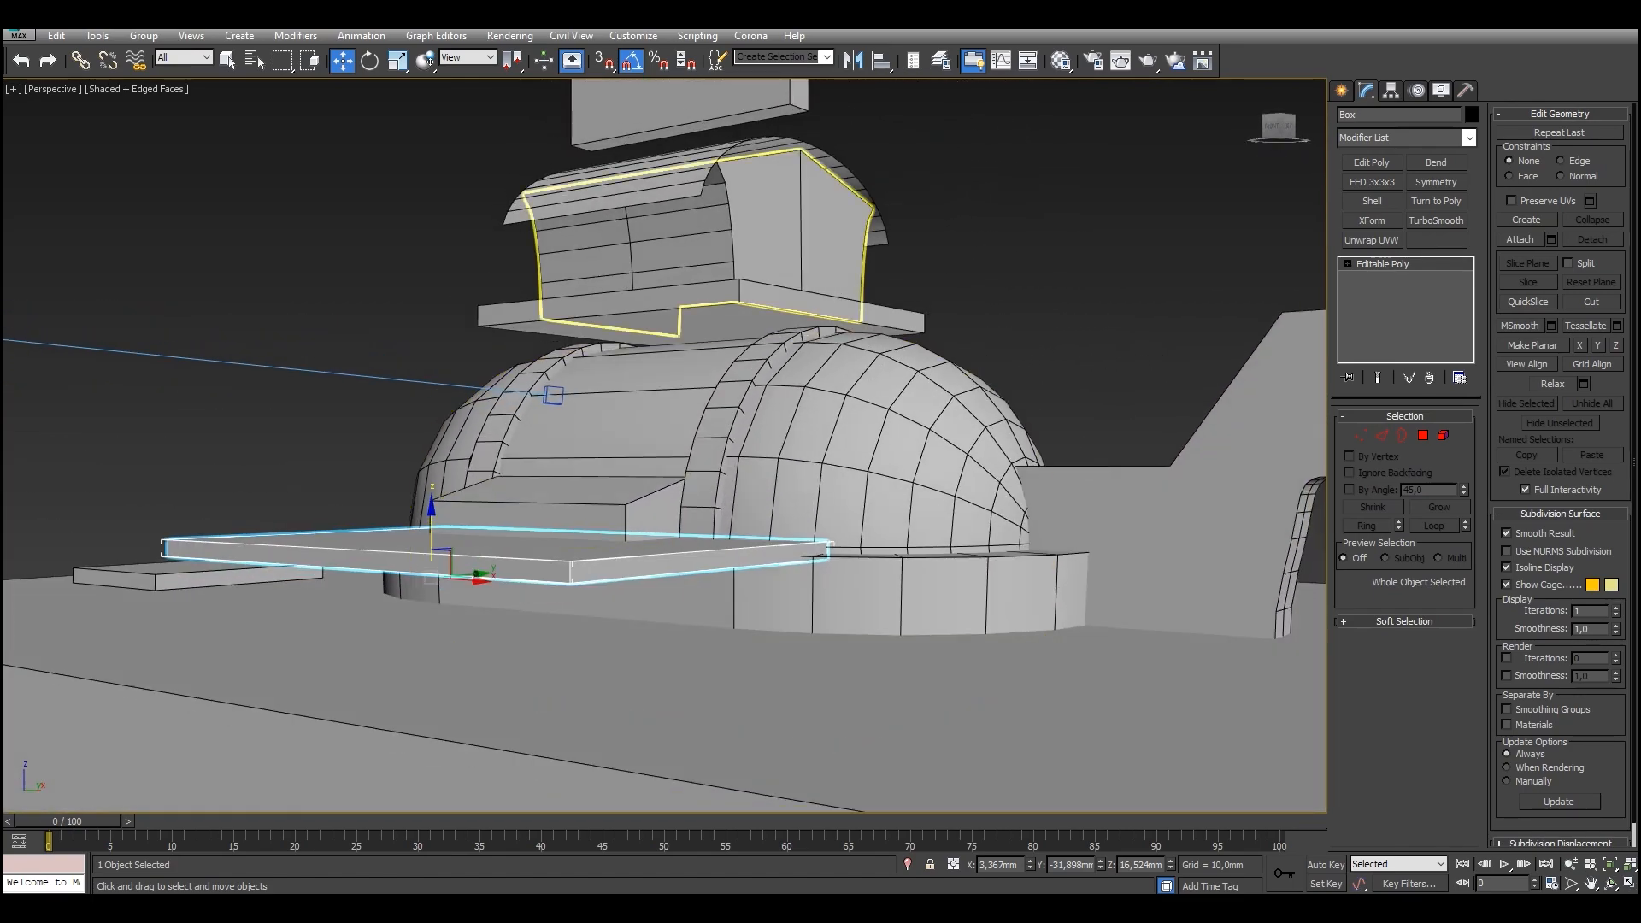
click(710, 247)
middle_drag(709, 248, 761, 432)
alt+middle_drag(761, 432, 863, 487)
alt+middle_drag(487, 611, 588, 485)
Isolate the capsule body and the rounded base cylinder in turn to view each alone, ending isolation each time.
click(587, 485)
right_click(588, 485)
click(632, 340)
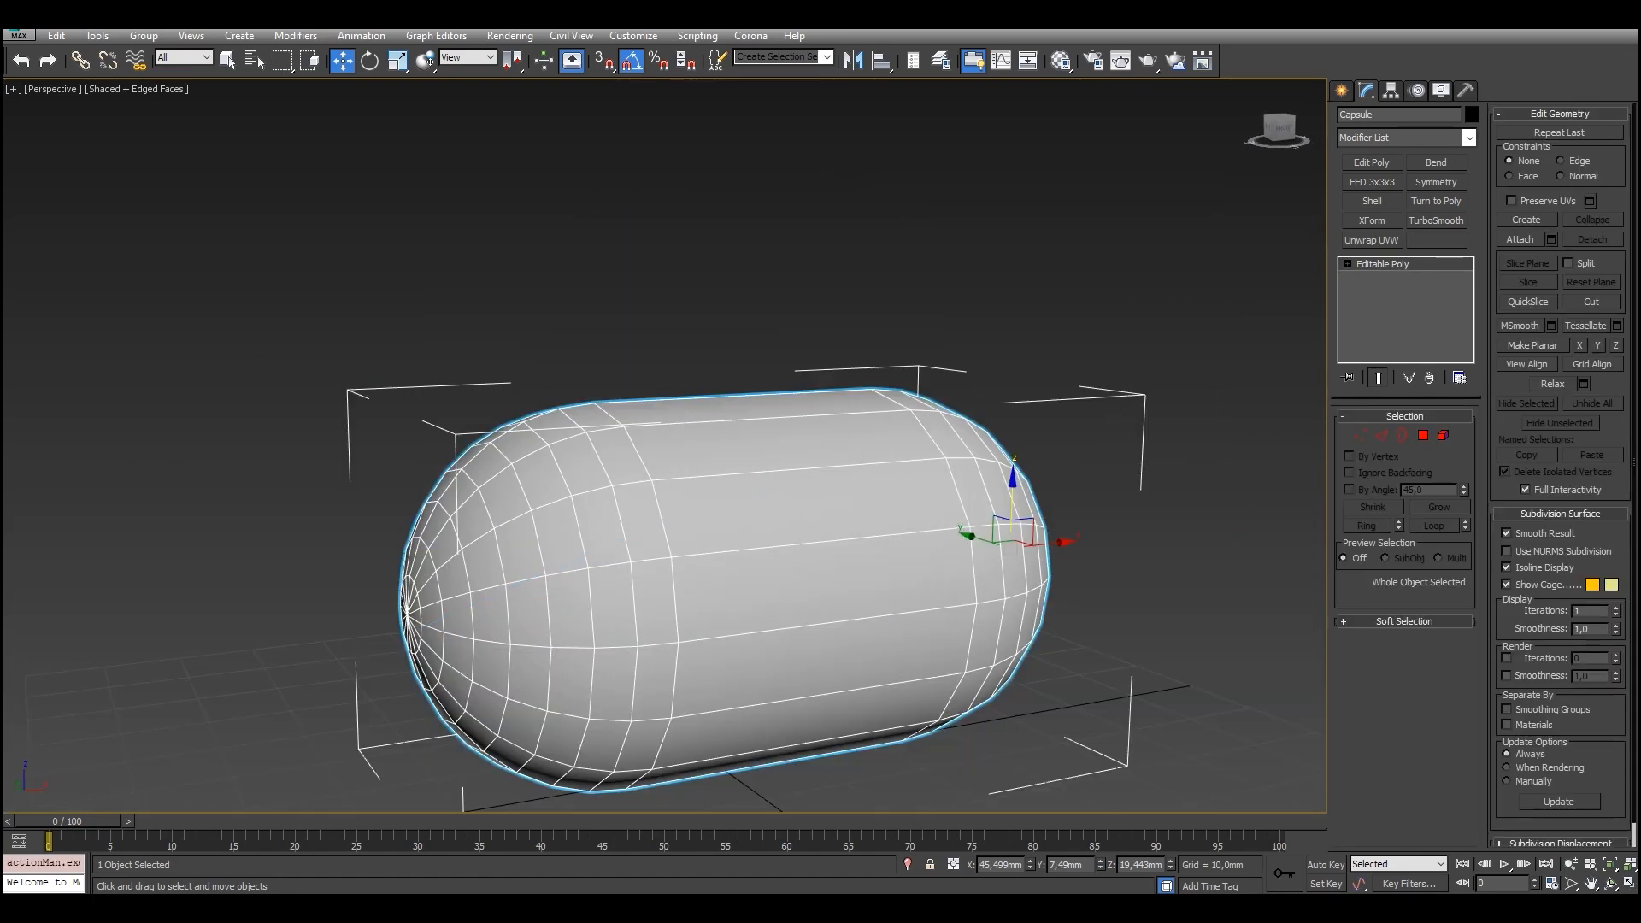
key(alt+q)
middle_drag(632, 341, 624, 278)
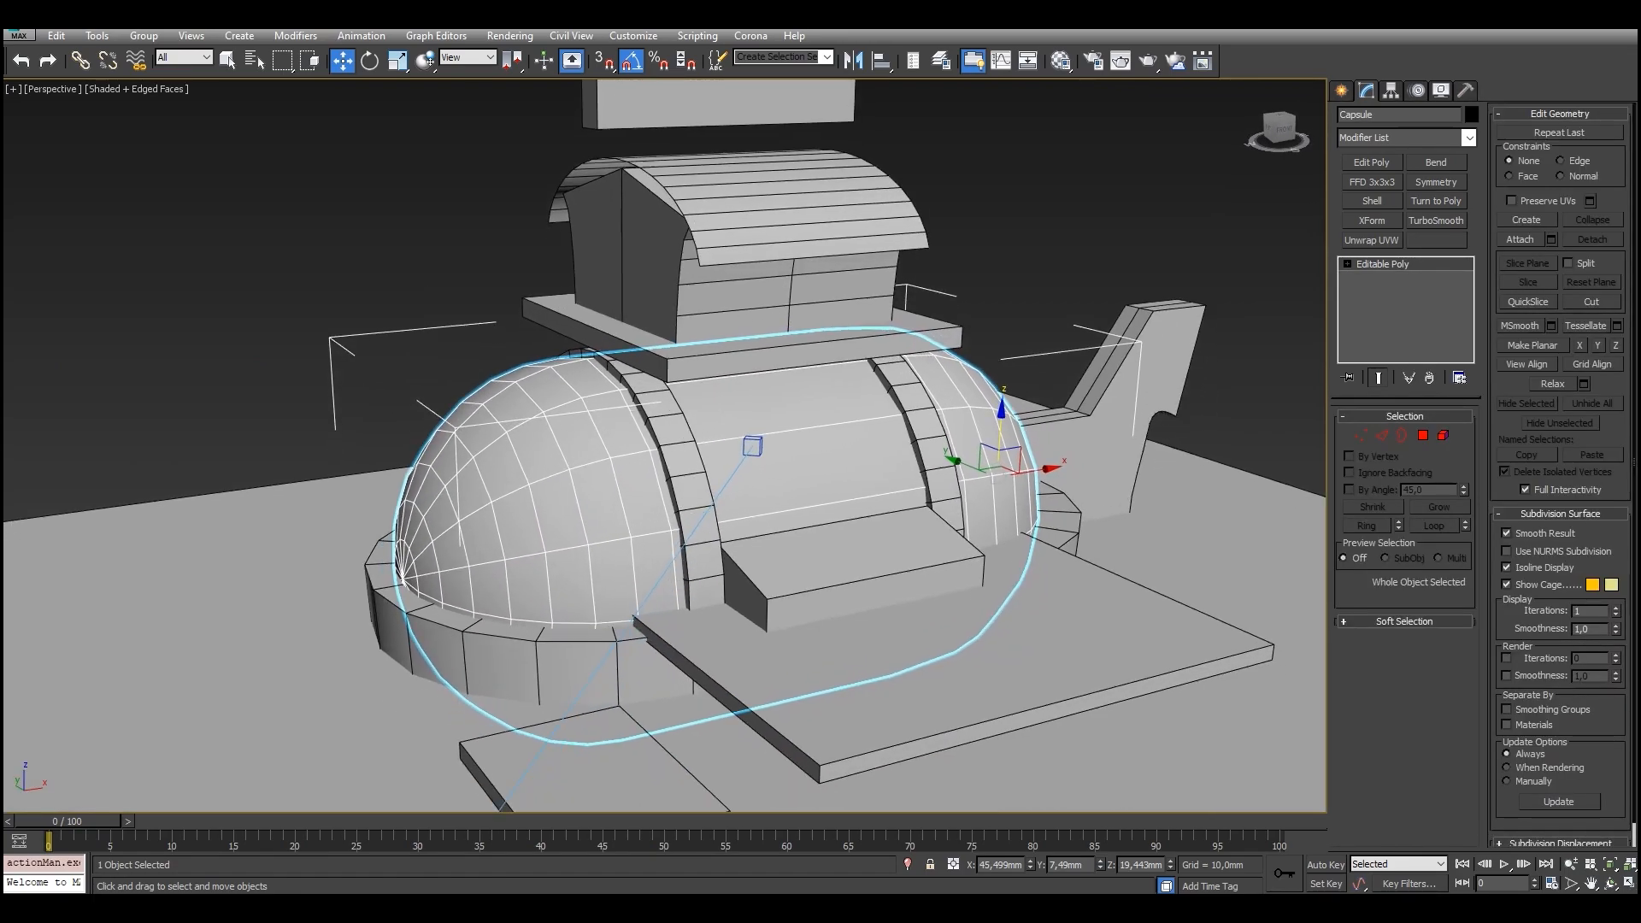
click(610, 647)
right_click(610, 647)
click(656, 503)
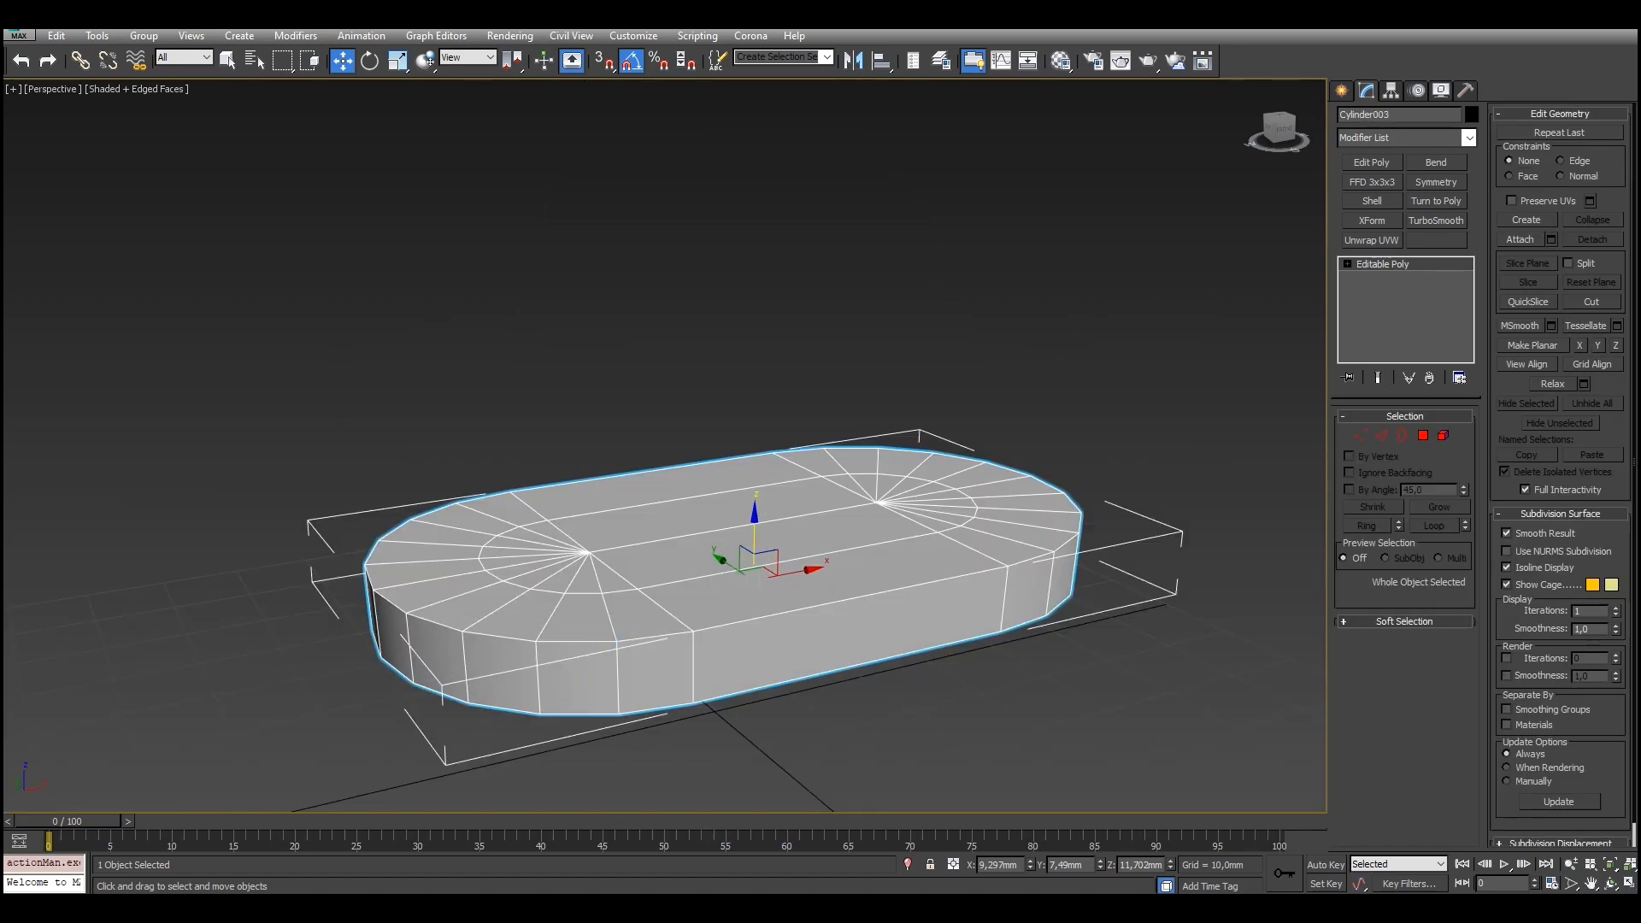
key(alt+q)
View the arch ring and the front counter box on their own, restore the other shapes, and review the whole blockout.
click(693, 461)
right_click(693, 461)
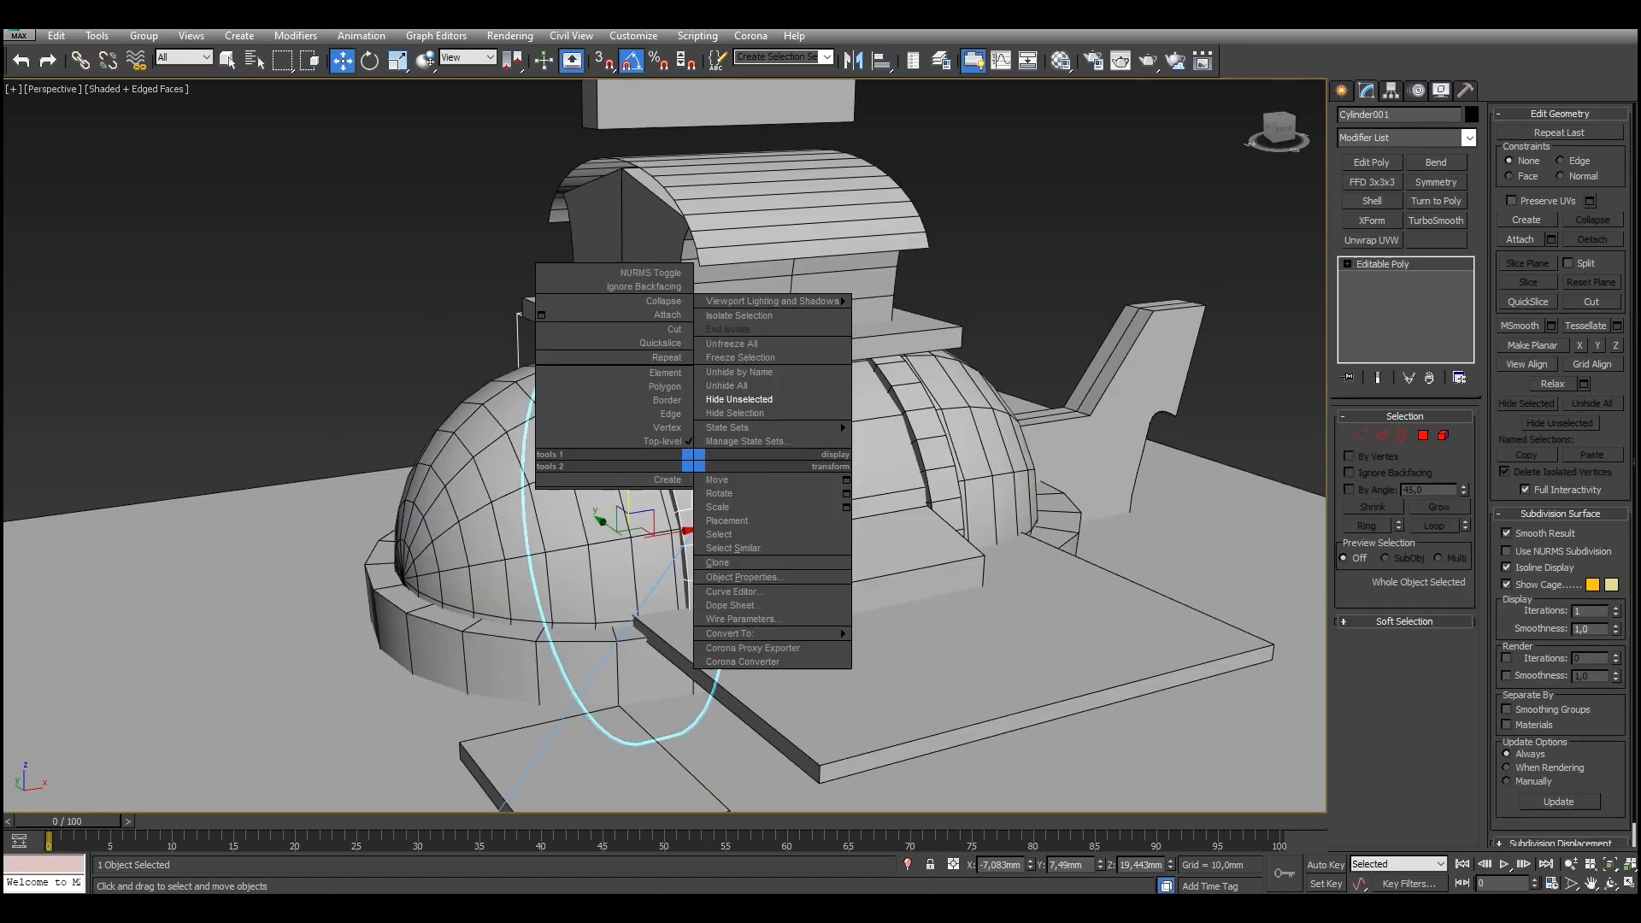
click(740, 399)
key(ctrl+z)
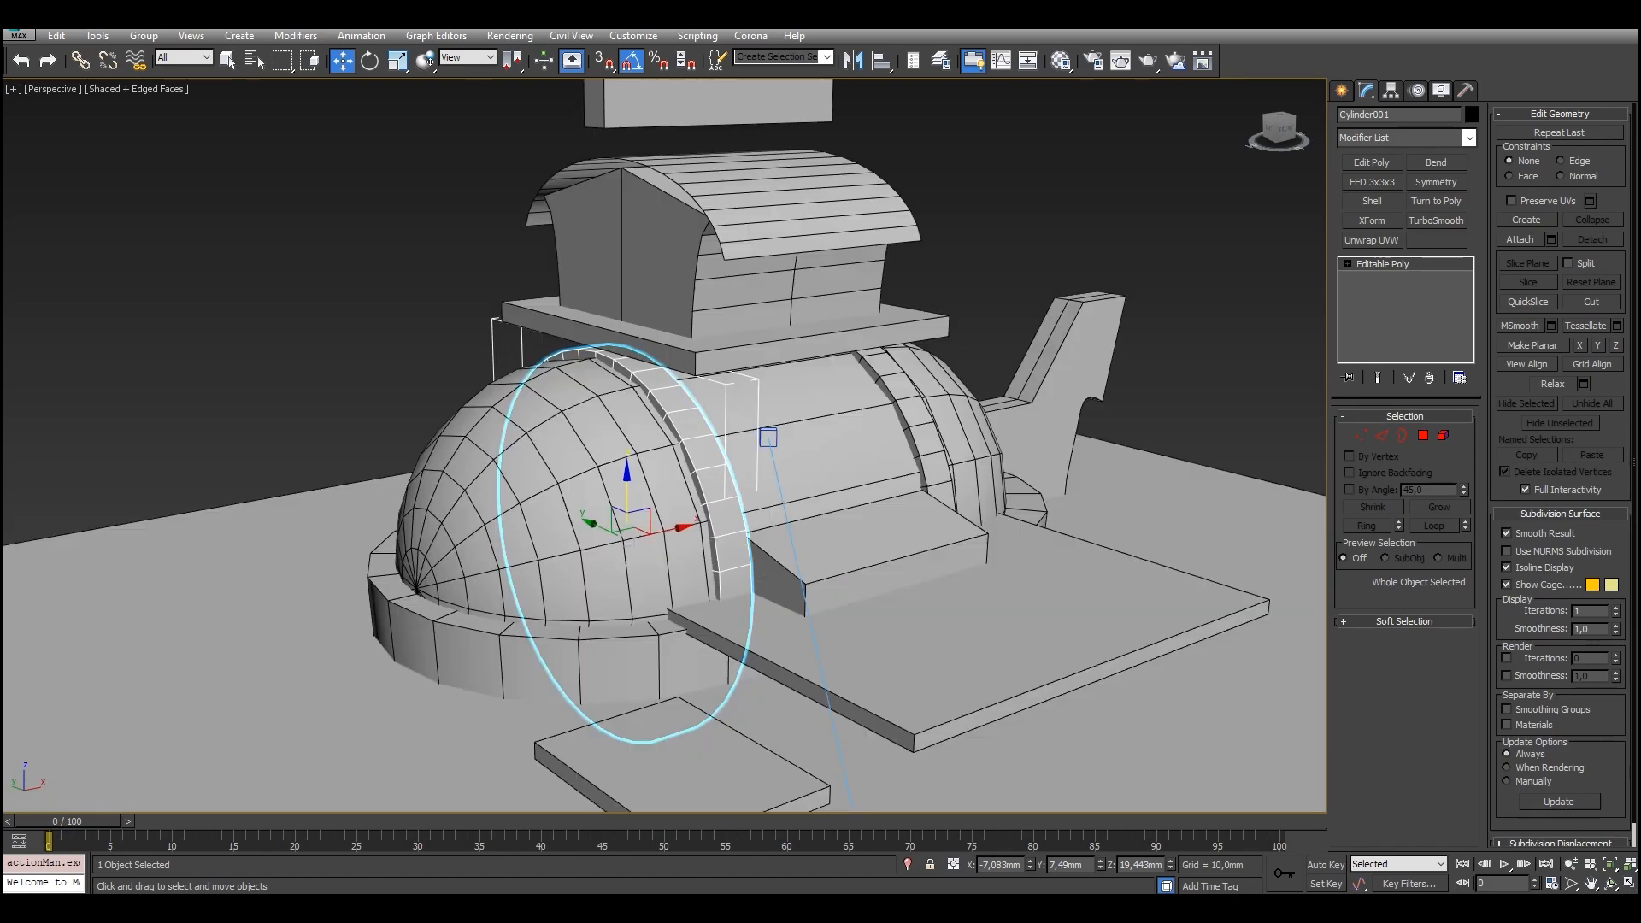
click(816, 529)
right_click(816, 529)
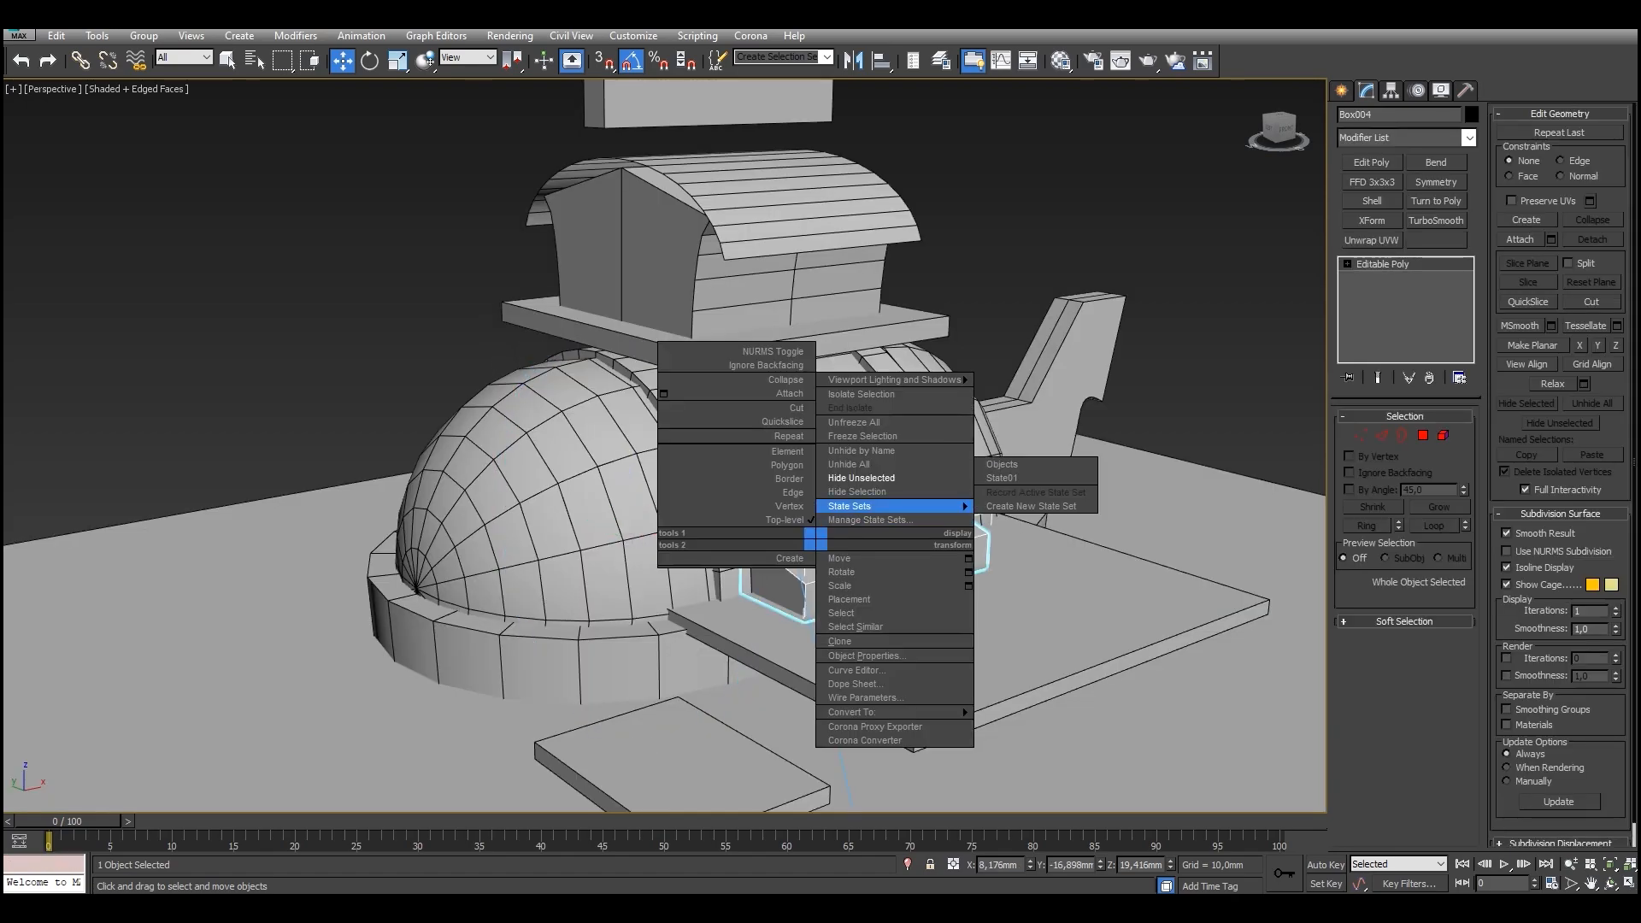
click(889, 503)
key(ctrl+z)
alt+middle_drag(752, 453, 632, 505)
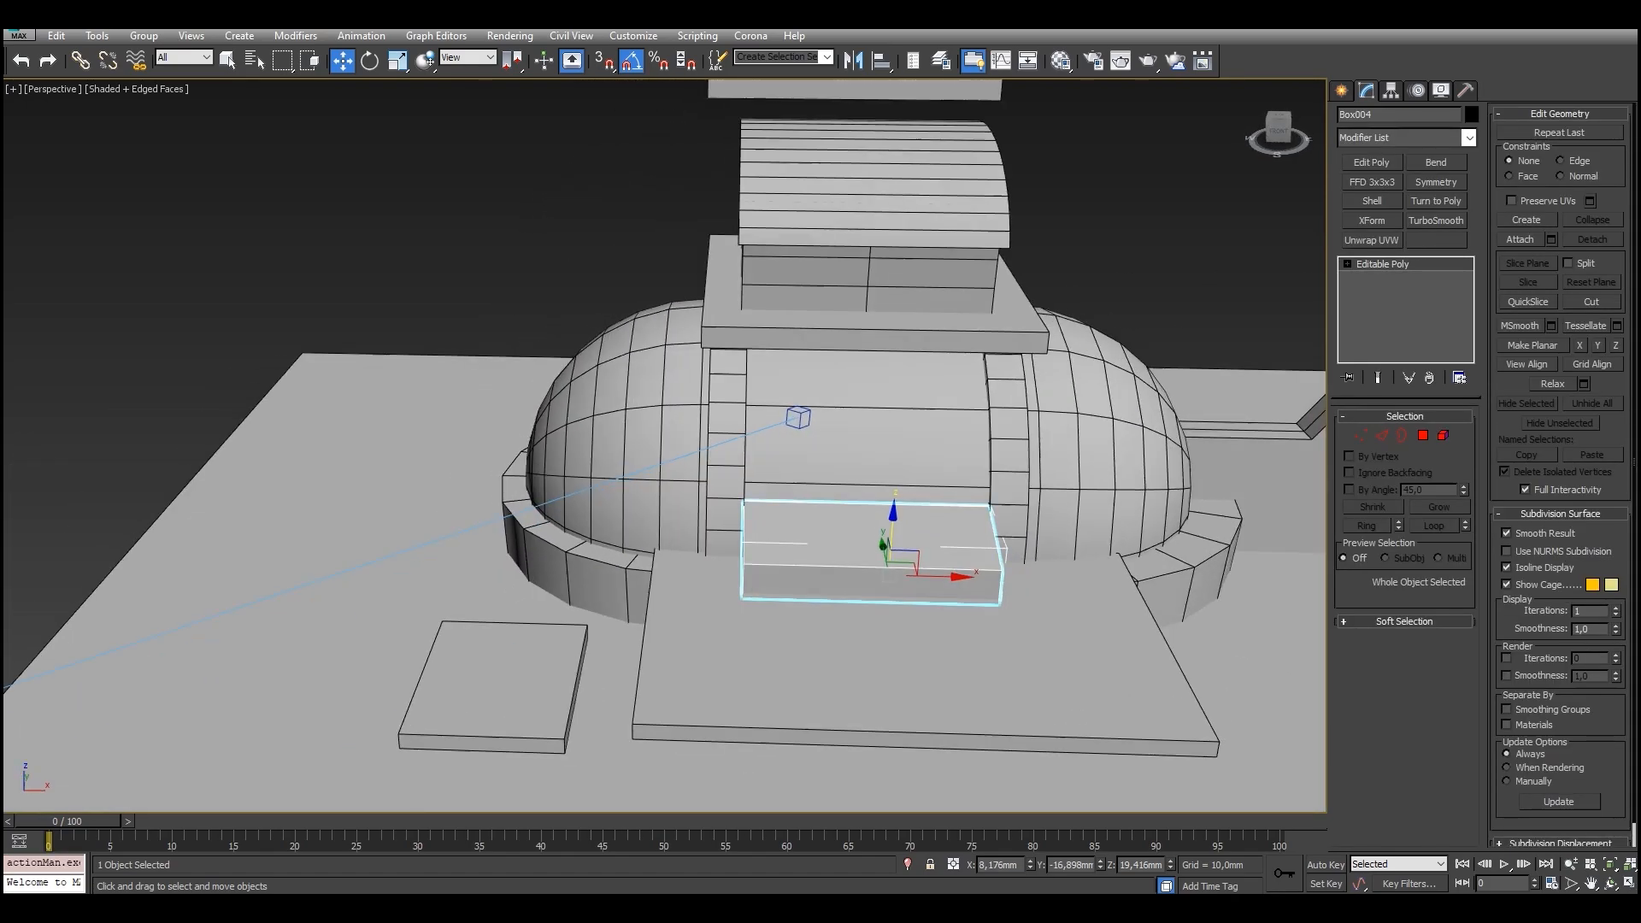
scroll(735, 496, down, 3)
middle_drag(769, 495, 675, 543)
scroll(726, 547, up, 2)
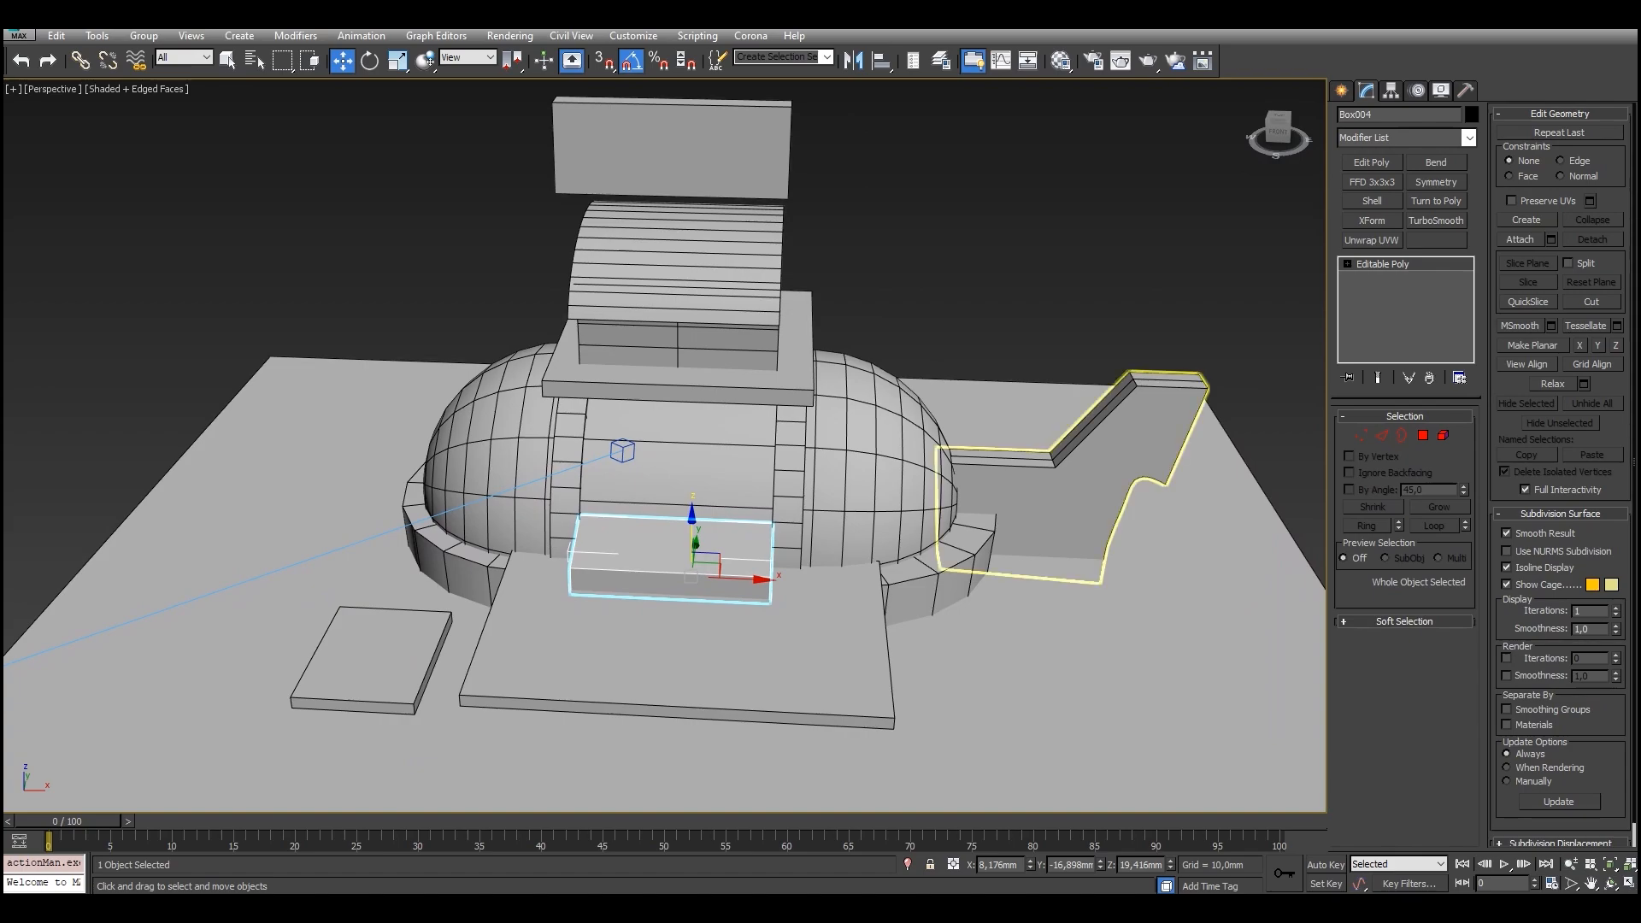
Unhide all objects, ungroup the MiddleShapes group and clear the selection.
right_click(1019, 486)
click(1060, 412)
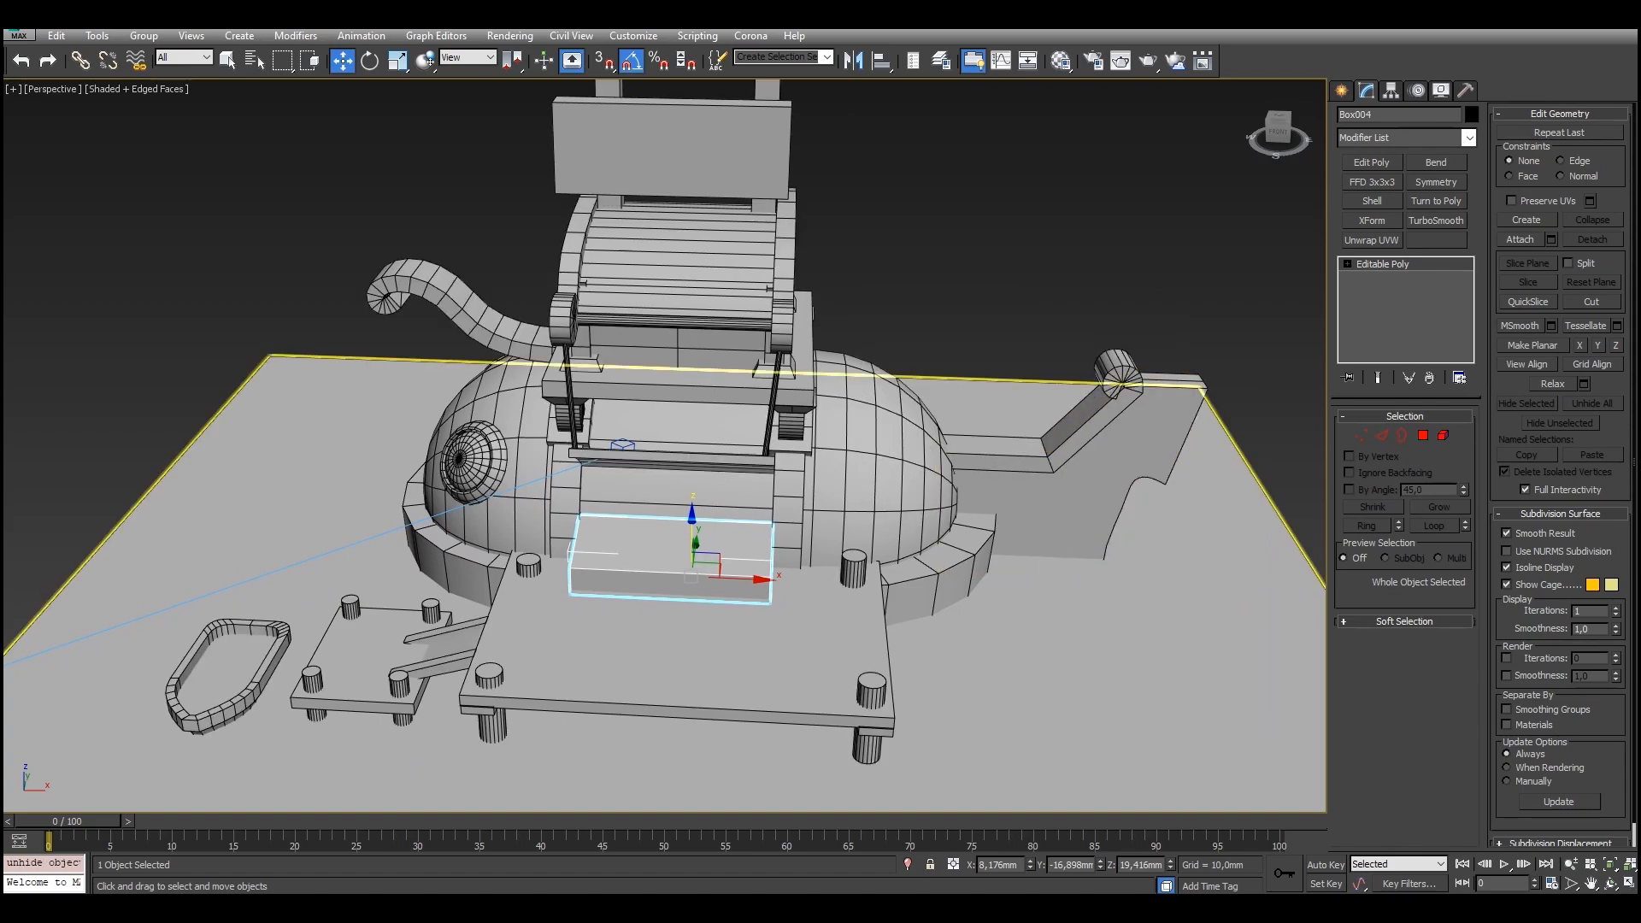
click(788, 506)
middle_drag(842, 504, 1039, 480)
click(886, 424)
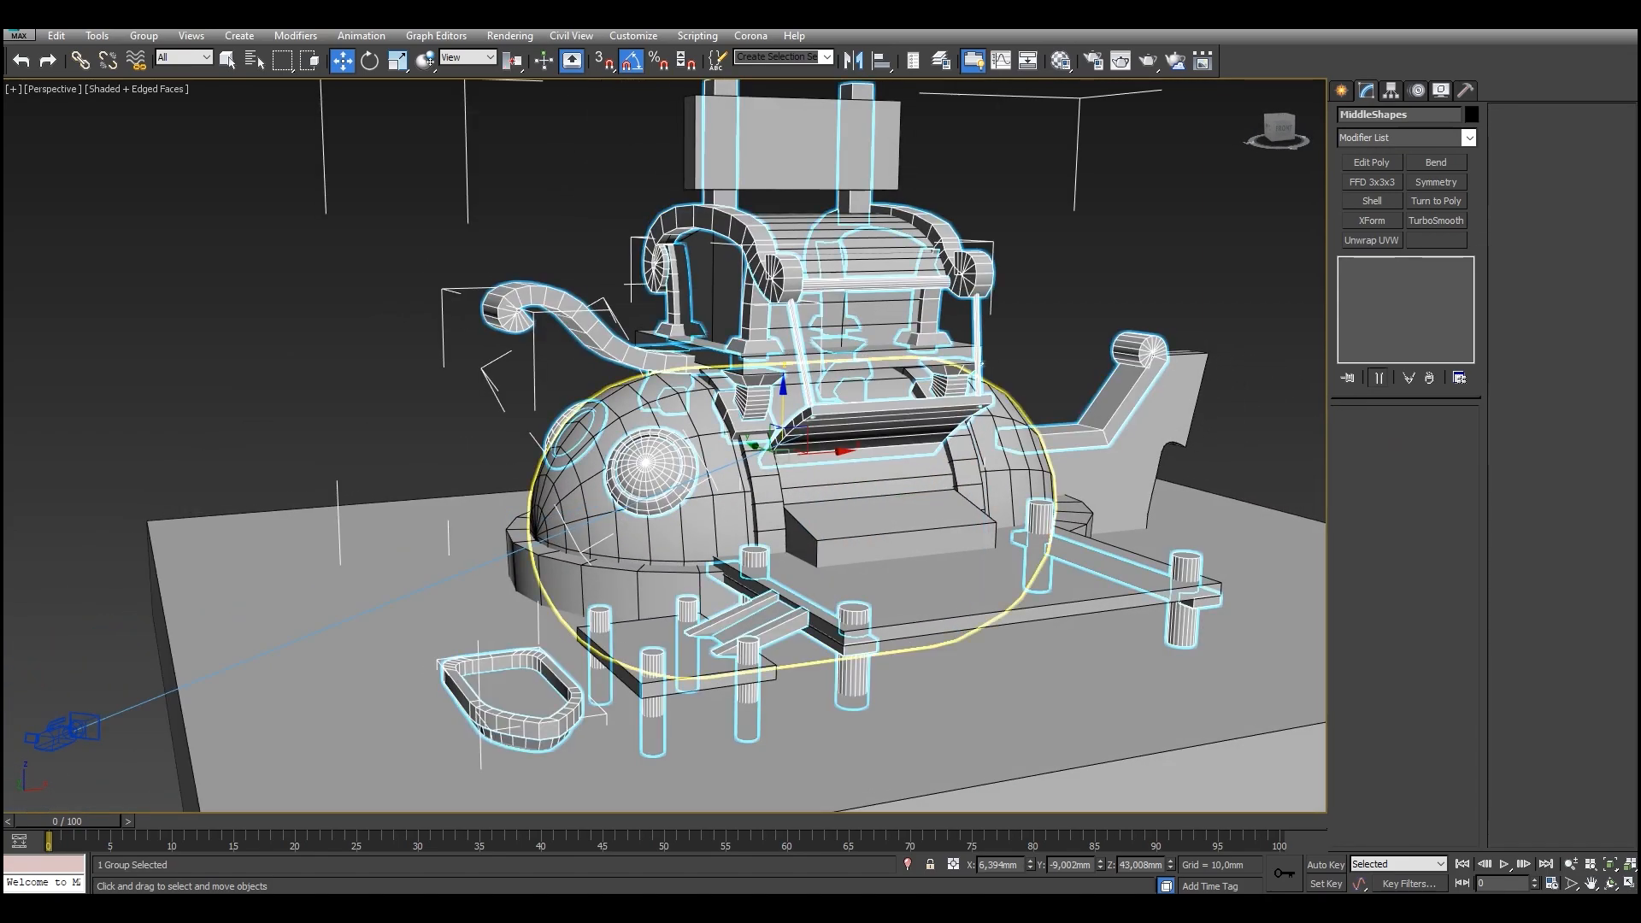
scroll(667, 410, up, 2)
click(144, 35)
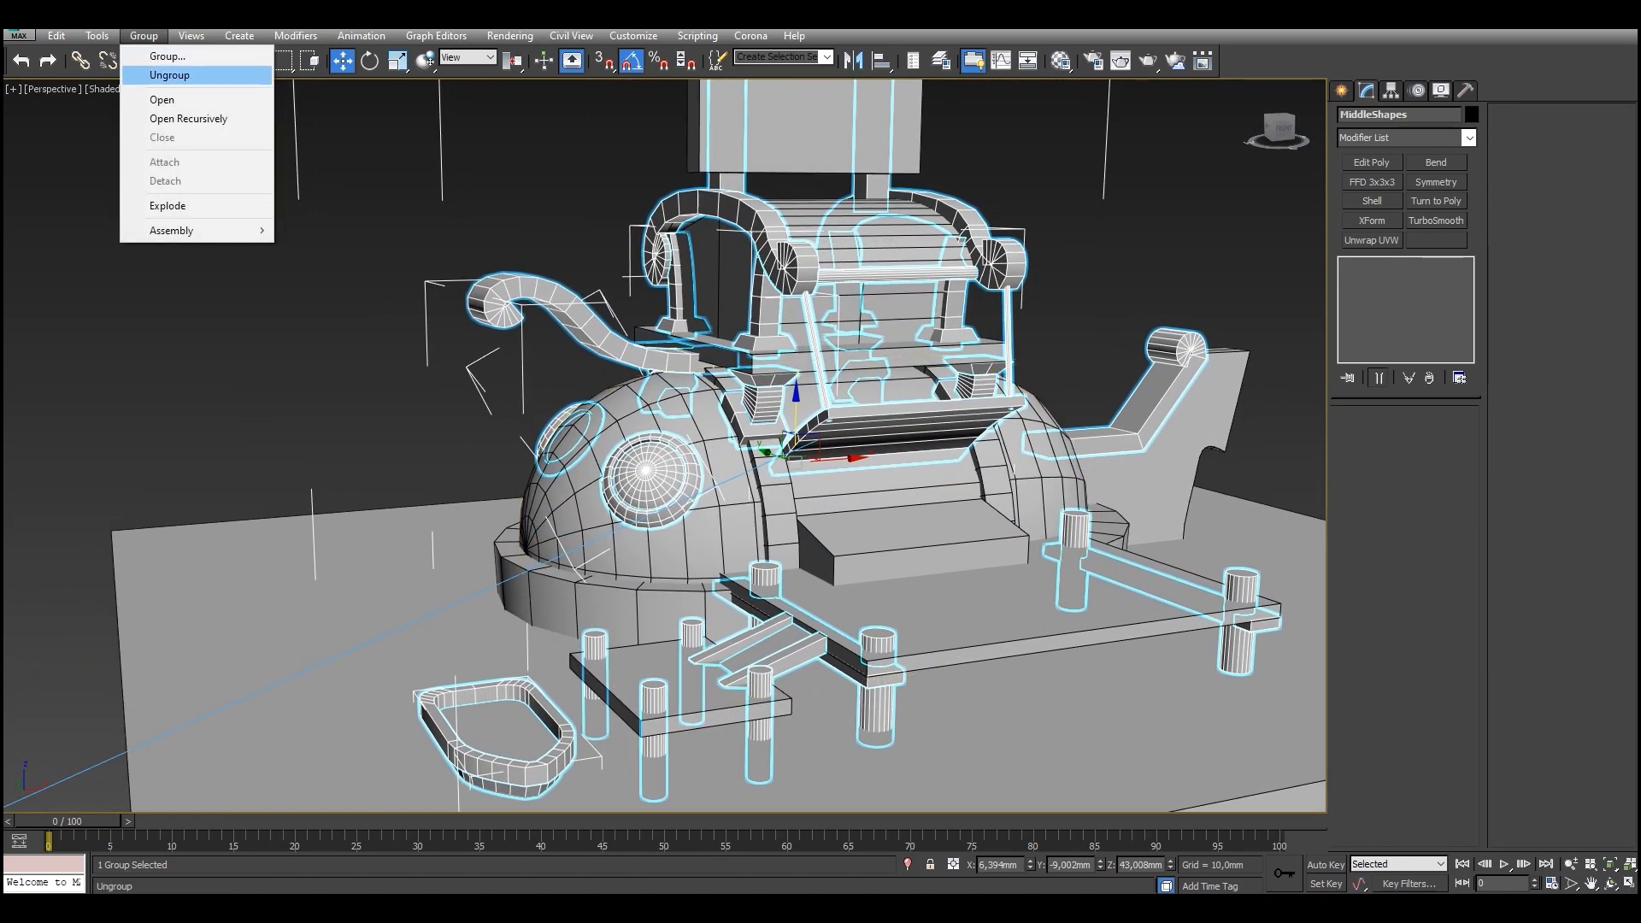
click(169, 75)
middle_drag(590, 248, 550, 381)
click(549, 381)
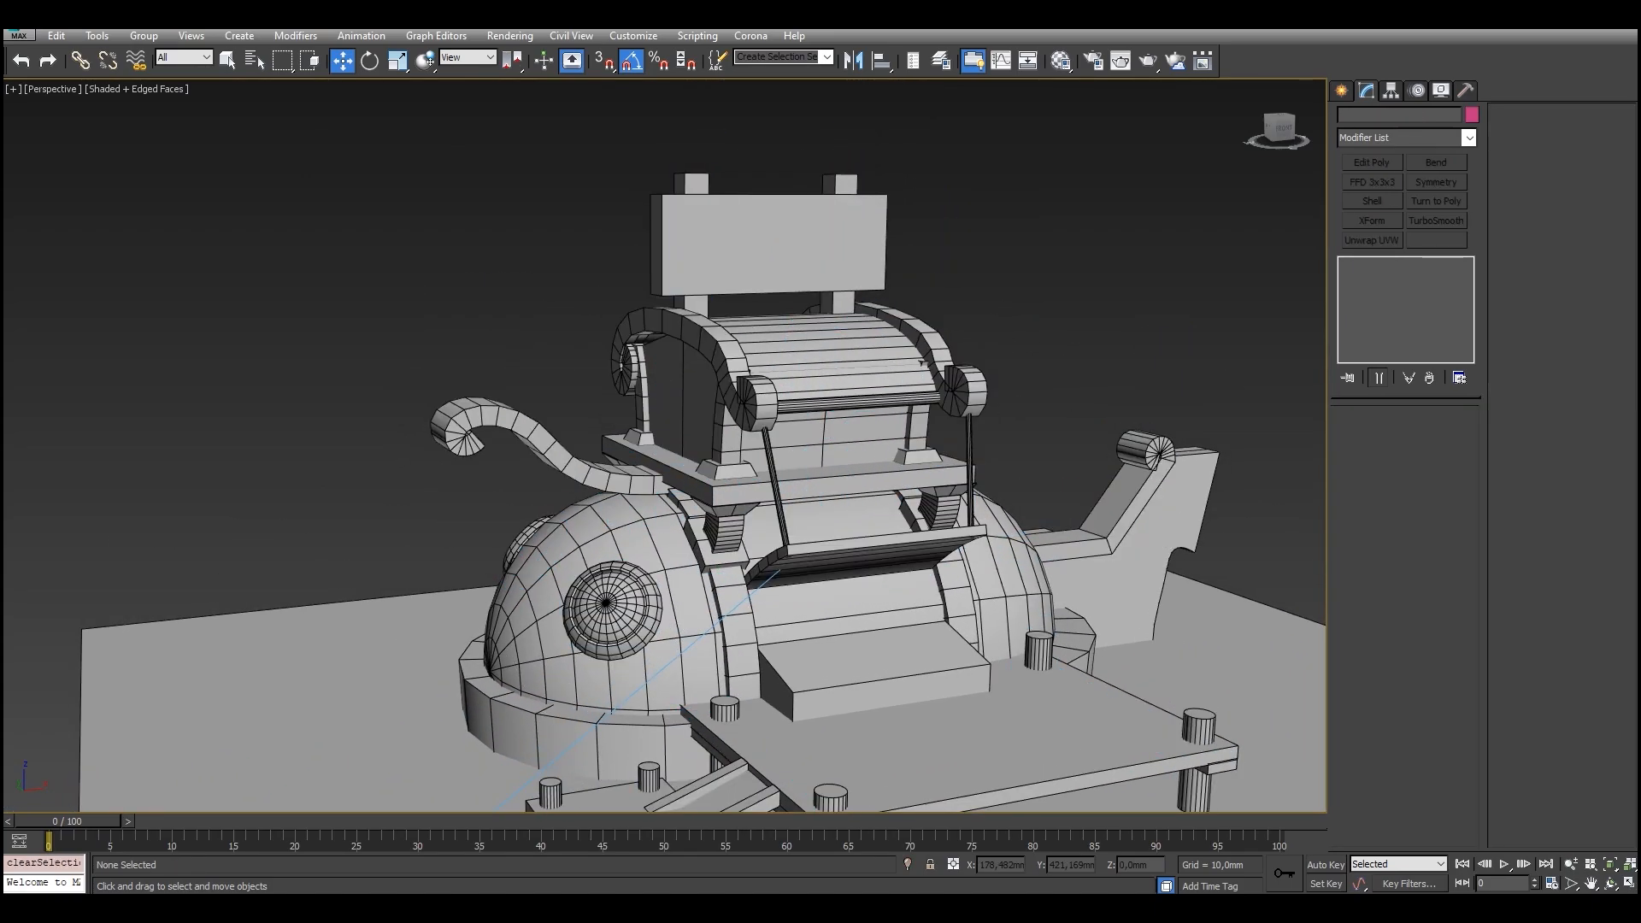
Inspect the curved roof trim and the curled tentacle spline up close, selecting and framing each one.
click(670, 348)
key(z)
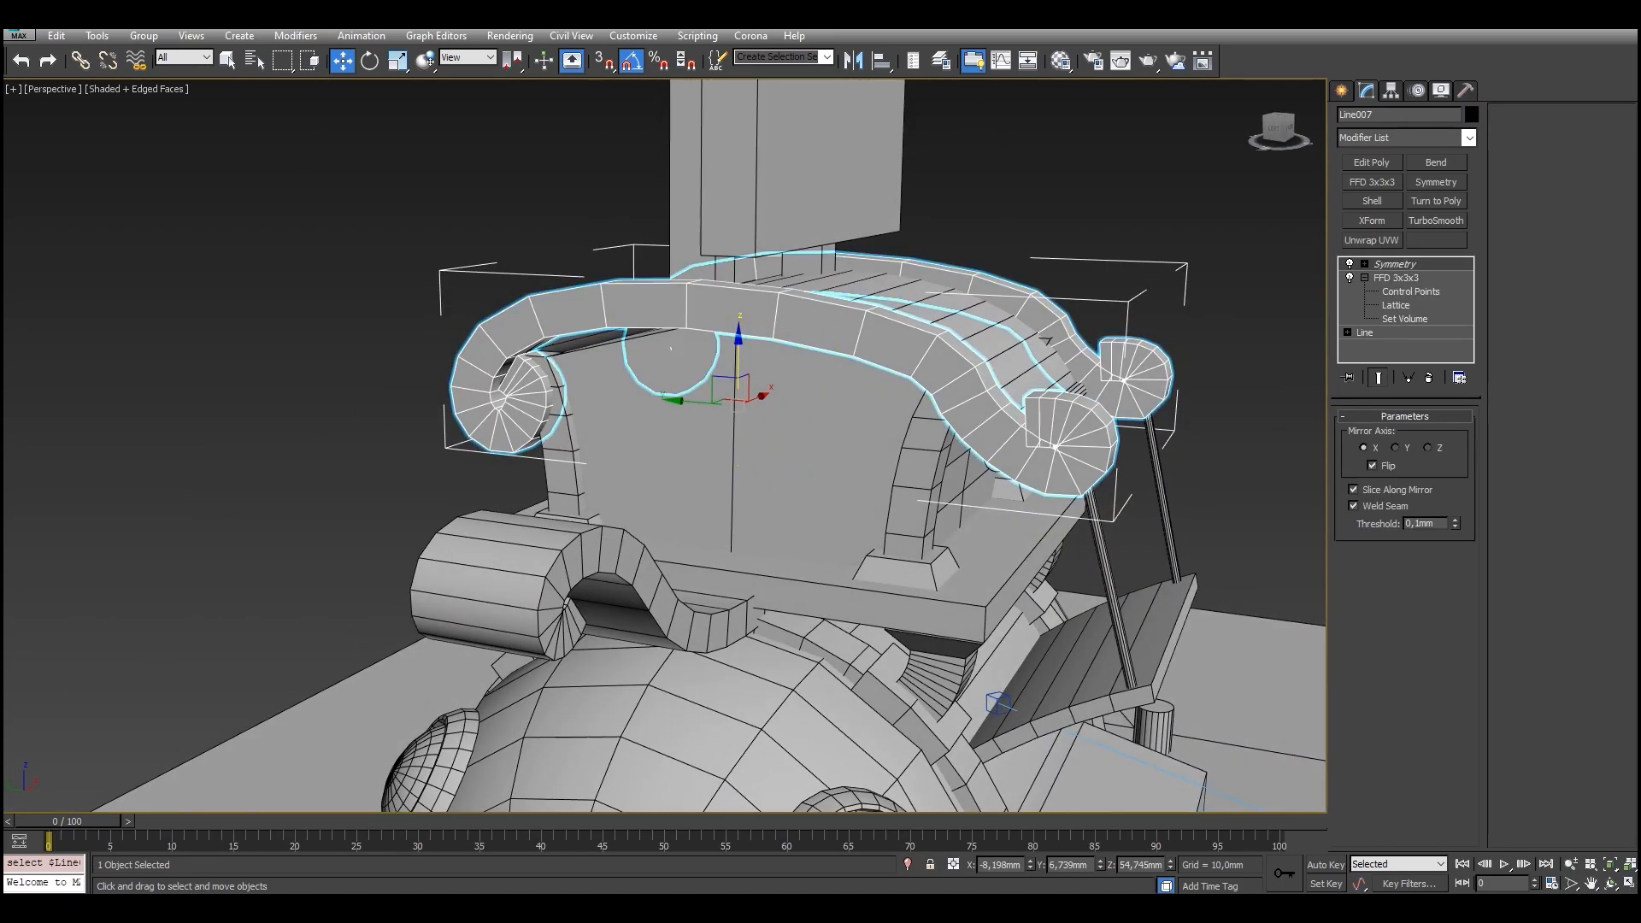
scroll(671, 349, down, 2)
click(461, 590)
key(z)
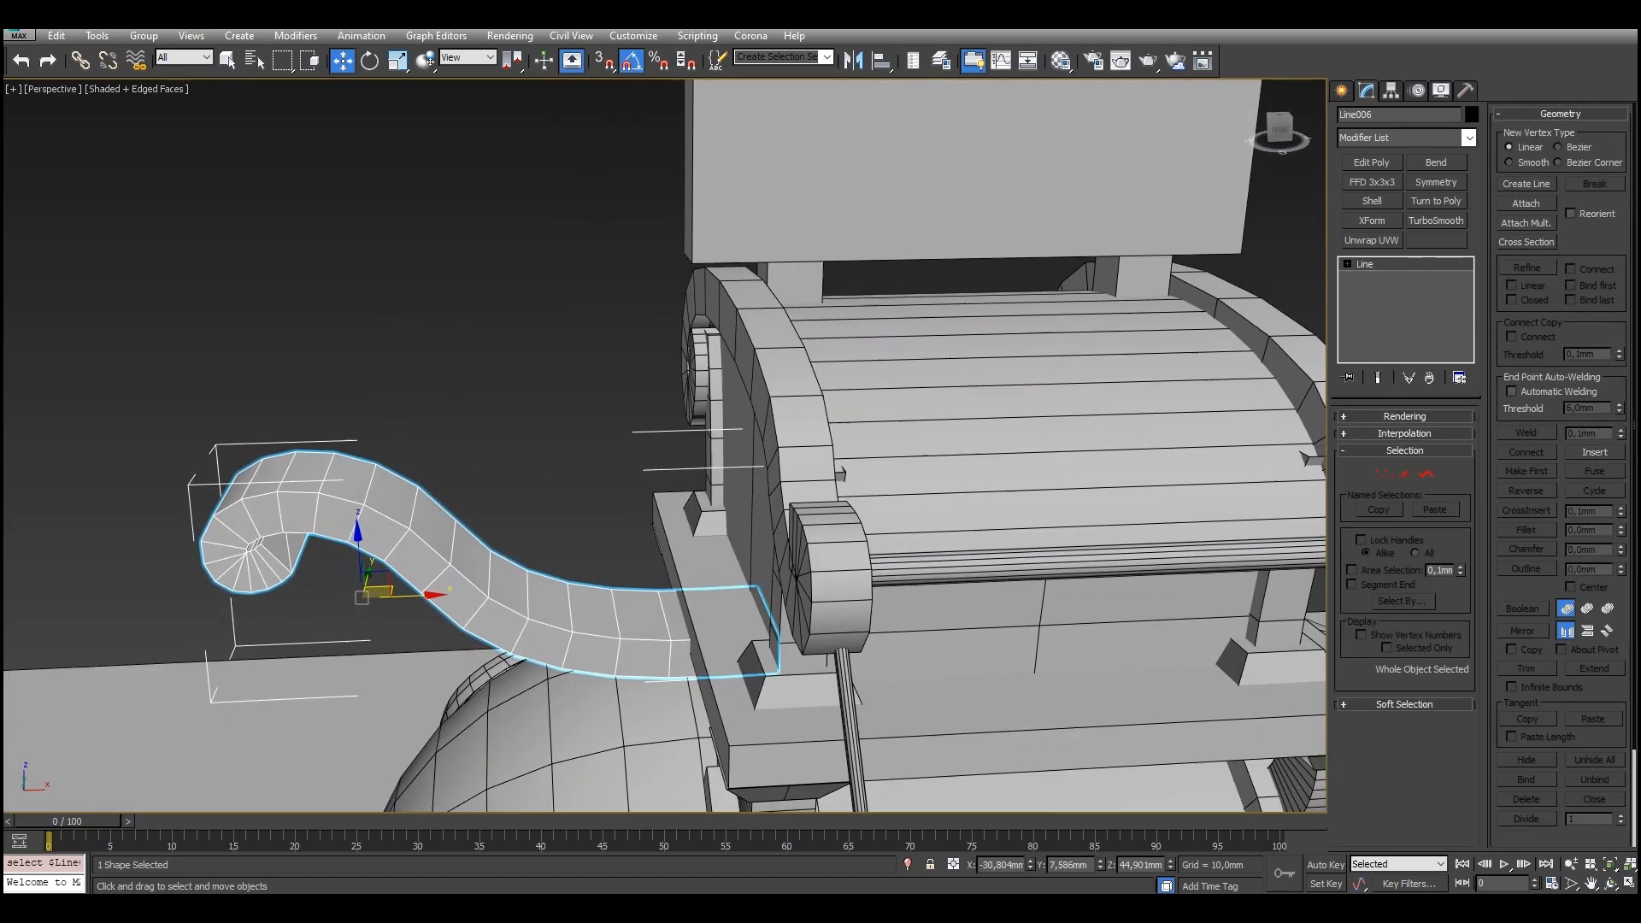
scroll(517, 624, down, 3)
middle_drag(744, 780, 737, 475)
Isolate the eye pair on the dome and turn off its Symmetry modifier.
click(509, 502)
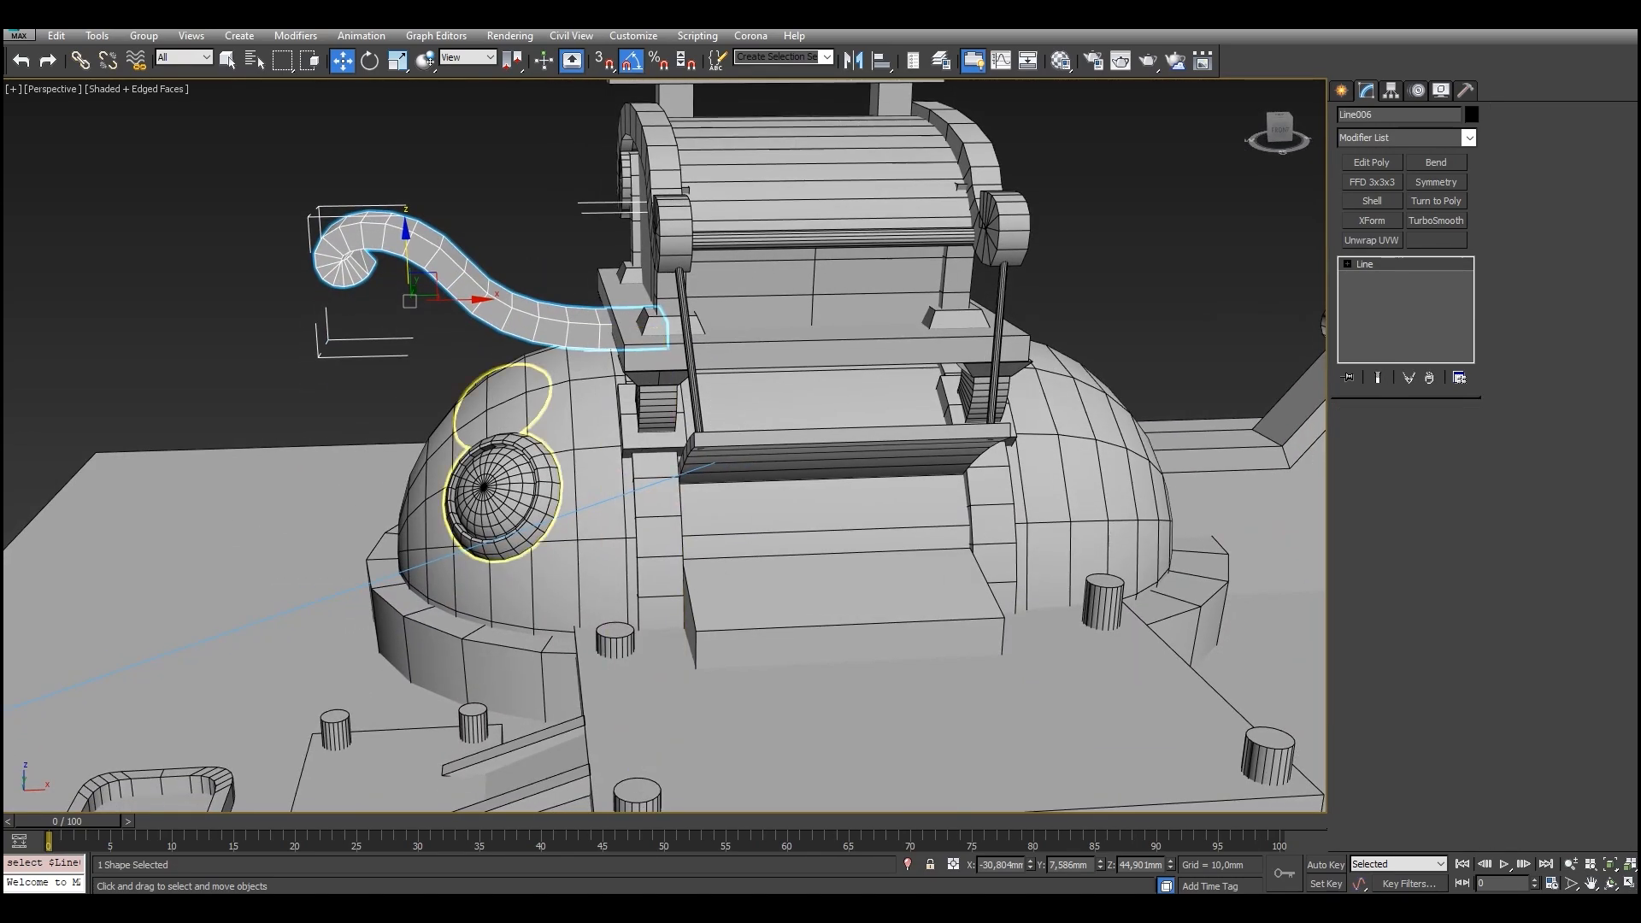
right_click(516, 476)
click(552, 414)
scroll(504, 458, up, 3)
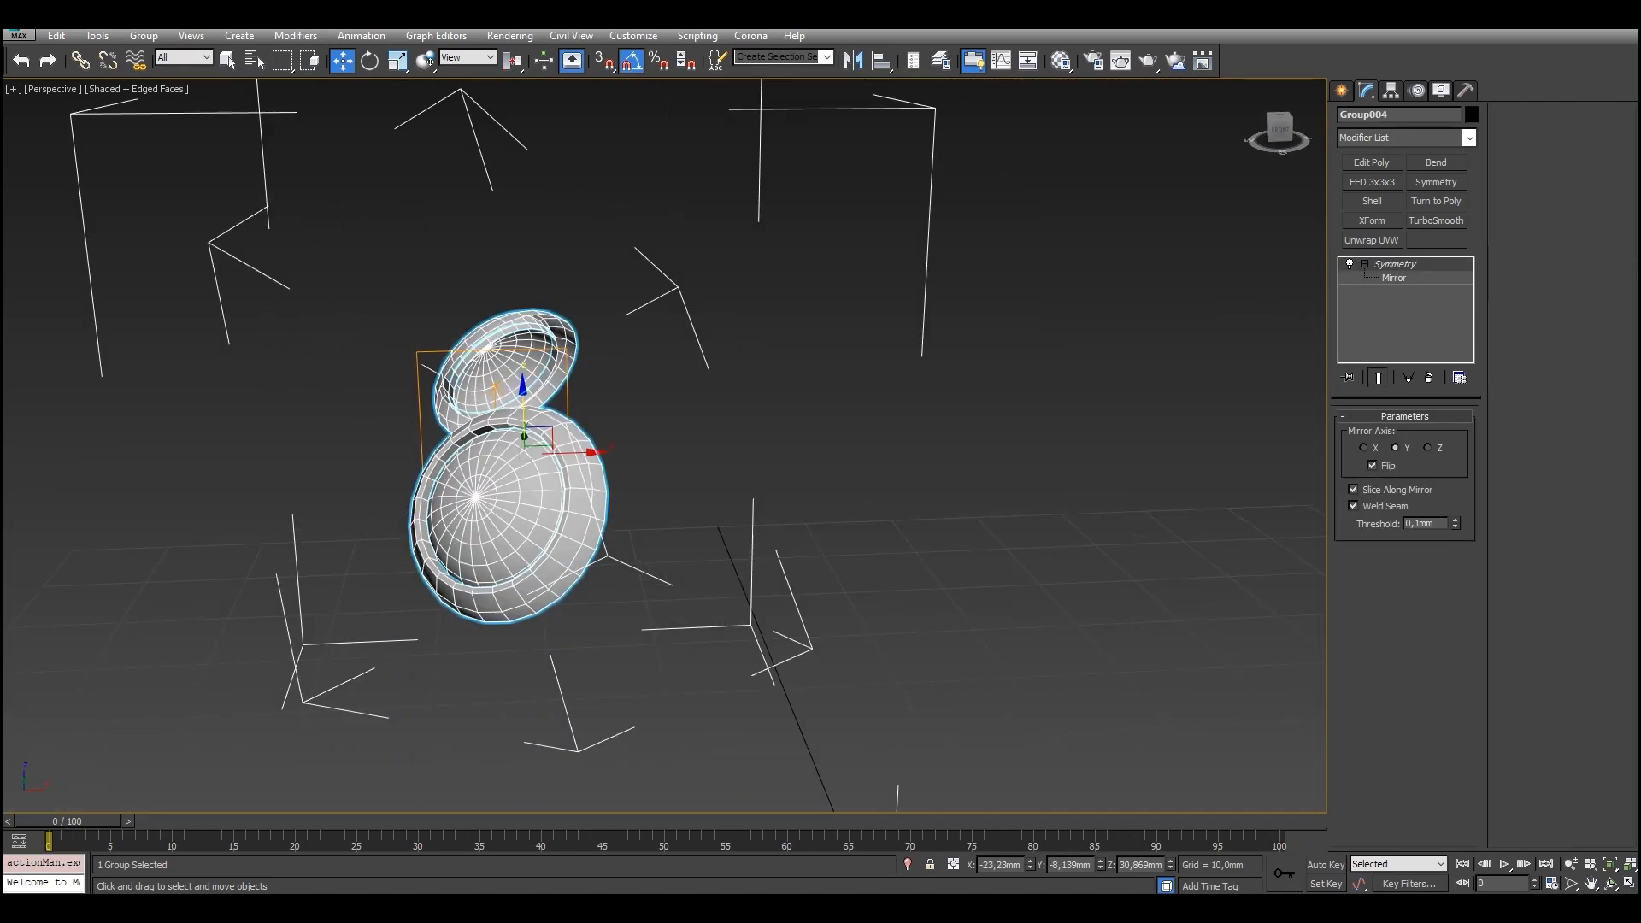
click(1350, 264)
click(821, 410)
click(521, 504)
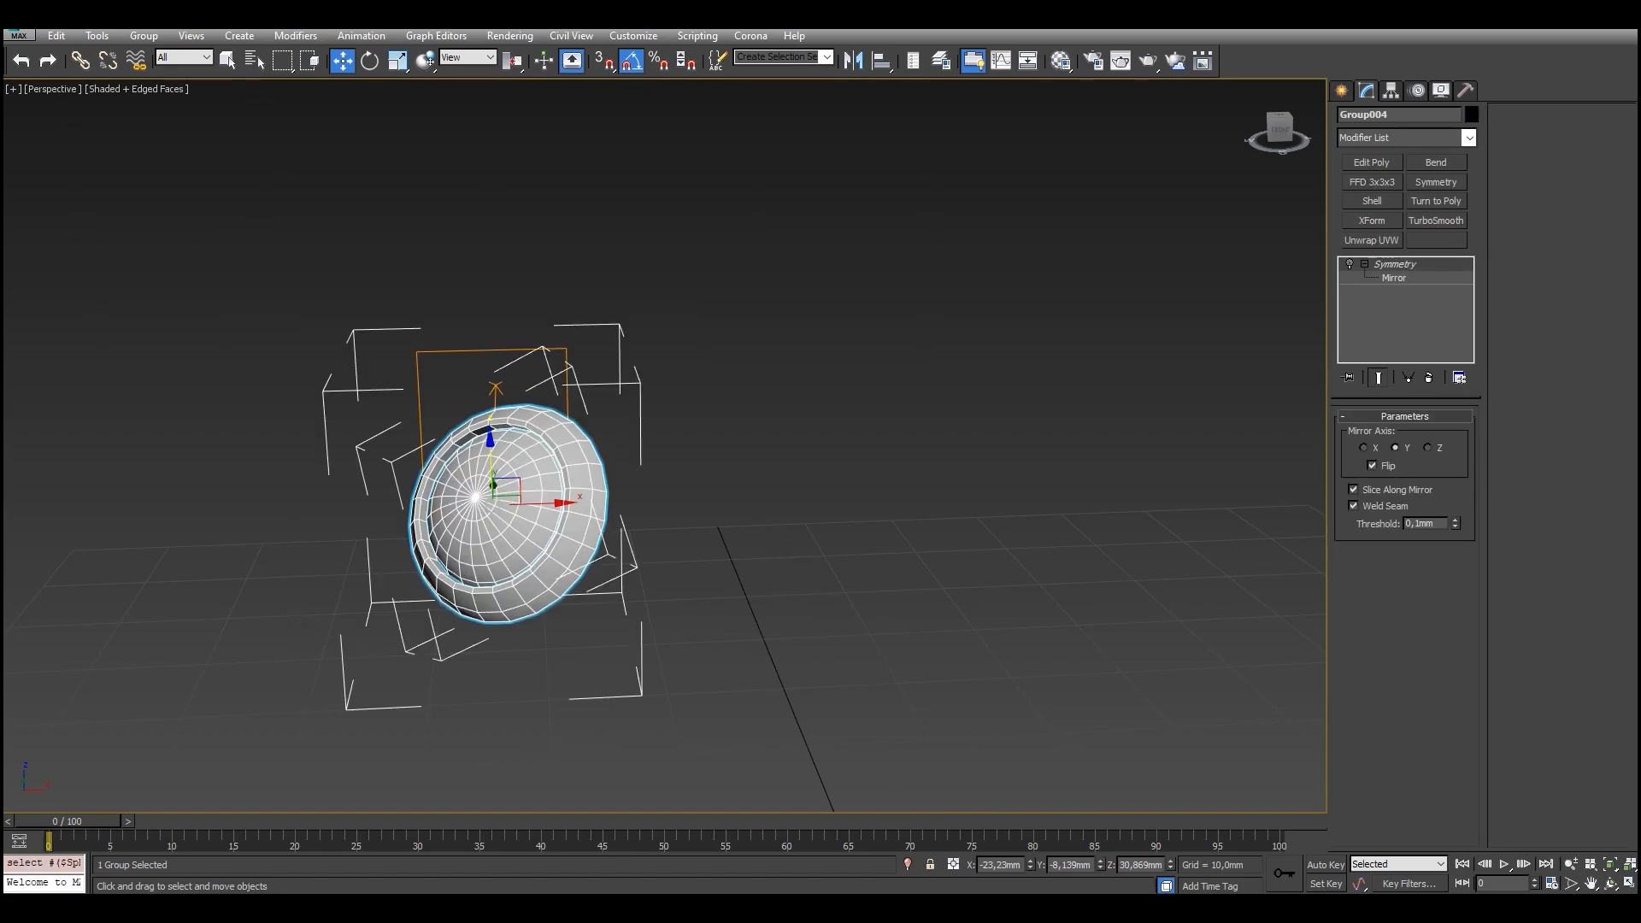
Delete the eye's Symmetry modifier and ungroup the eye down to its individual parts.
click(144, 36)
click(163, 72)
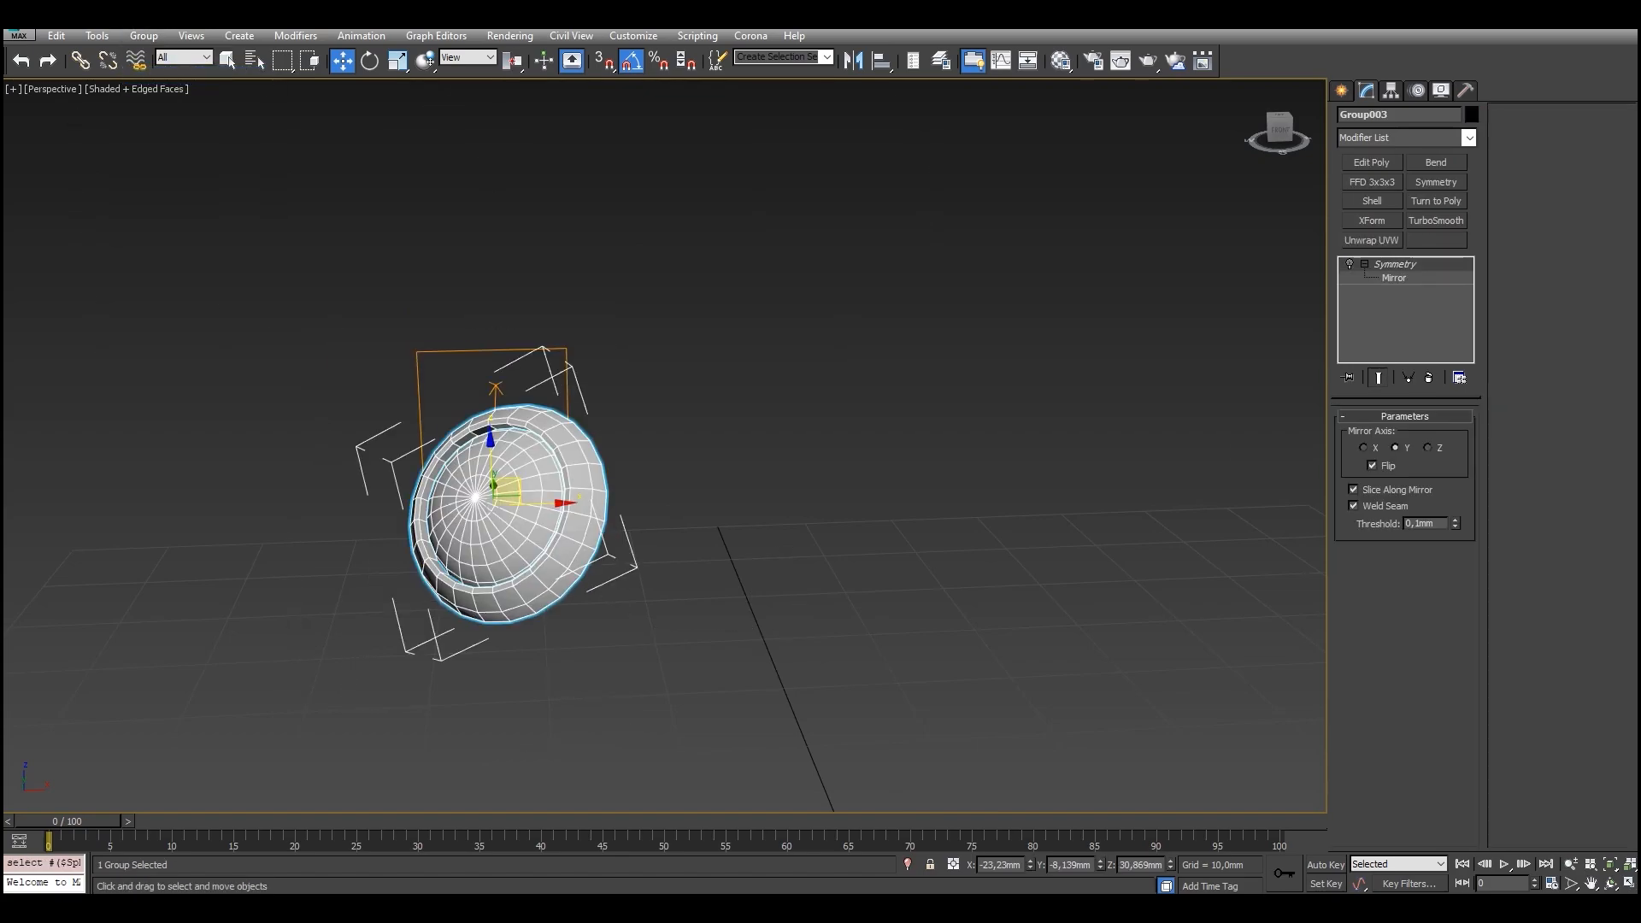
middle_drag(636, 483, 764, 445)
right_click(764, 444)
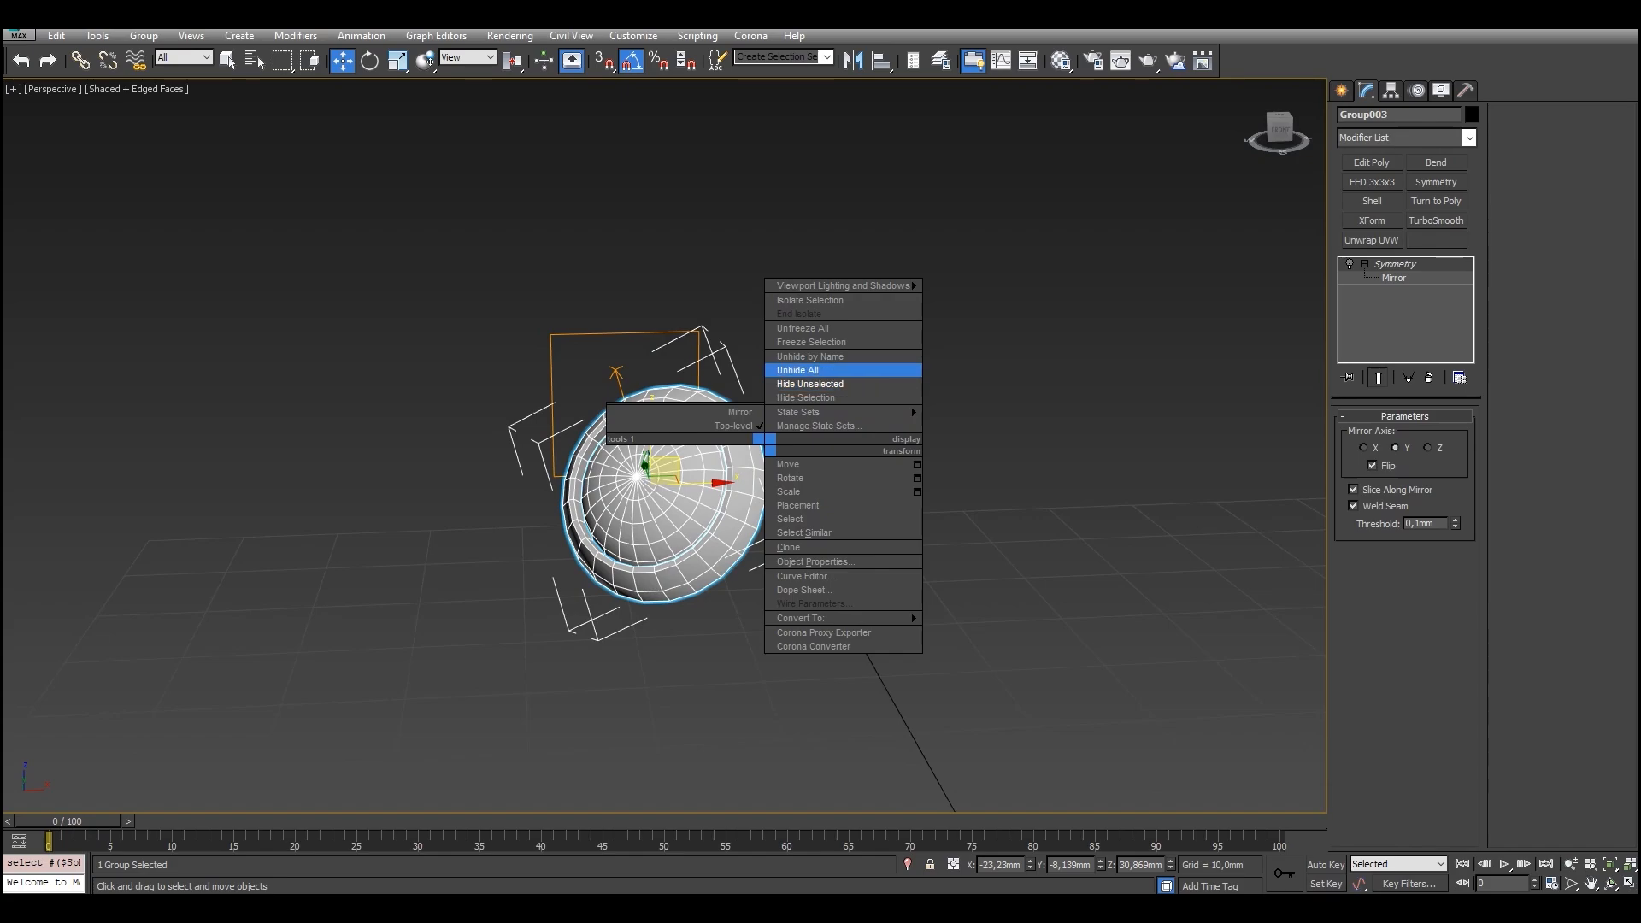
click(1429, 377)
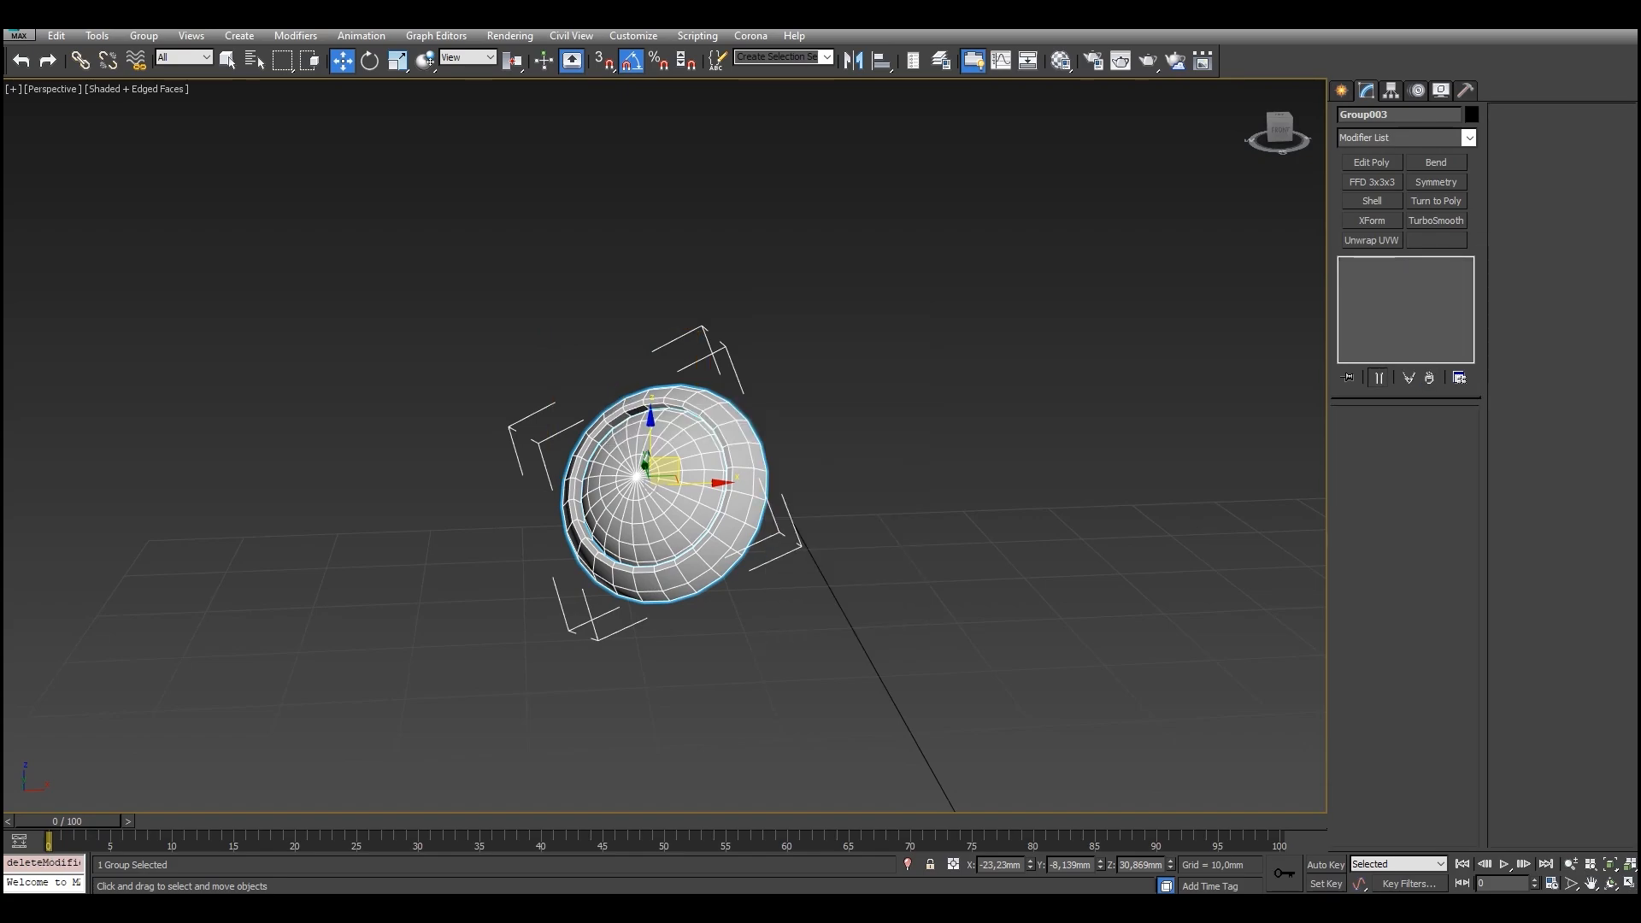
click(144, 35)
click(162, 71)
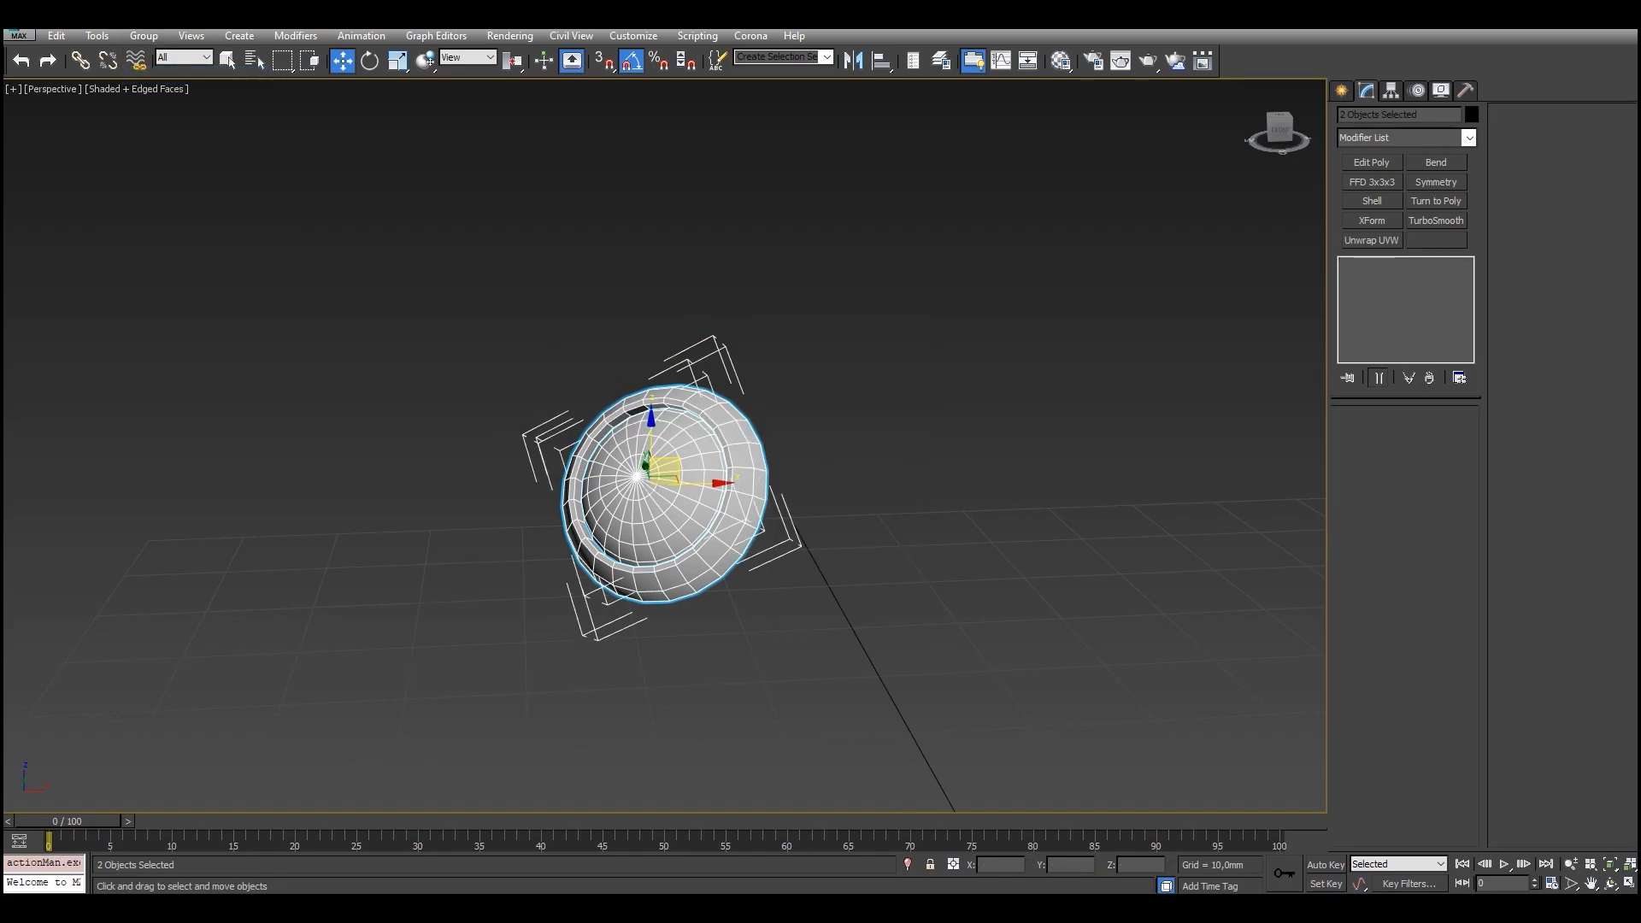
Examine the separate eye parts from several angles, then review the eye within the whole building.
click(664, 481)
alt+middle_drag(663, 481, 624, 448)
scroll(684, 478, up, 3)
click(816, 485)
scroll(817, 486, up, 2)
alt+middle_drag(816, 485, 547, 479)
click(884, 382)
scroll(854, 389, down, 7)
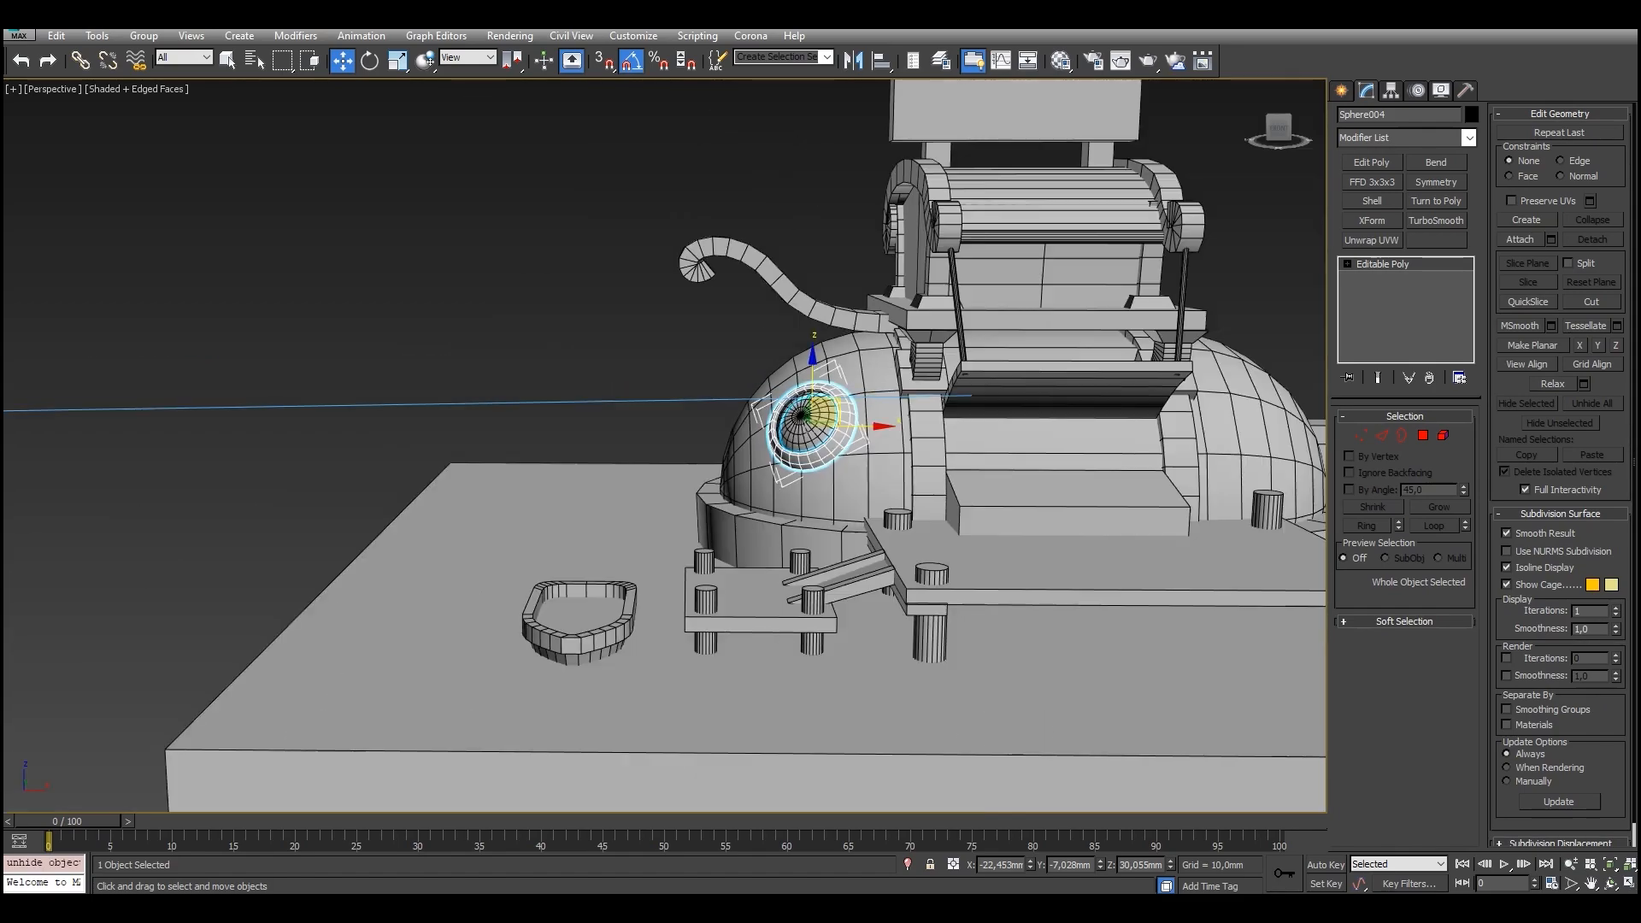
middle_drag(855, 389, 774, 457)
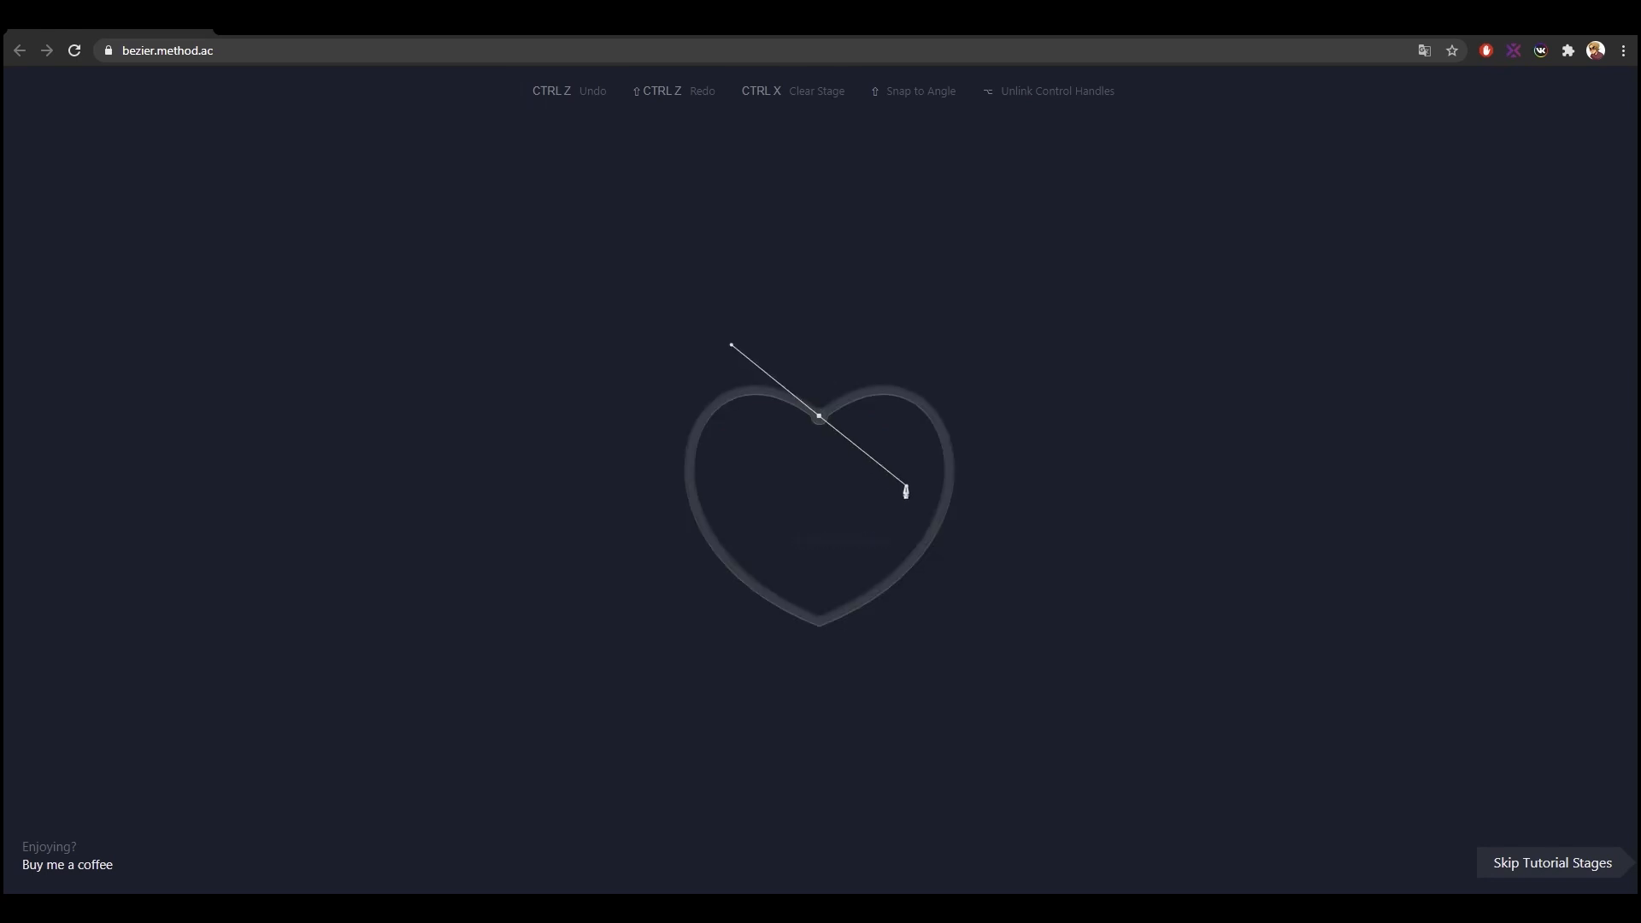
Switch to the bezier.method.ac page and trace the heart outline as a closed Bezier path with adjusted handles.
drag(906, 491, 946, 524)
key(alt)
alt+drag(947, 318, 940, 348)
drag(820, 621, 605, 540)
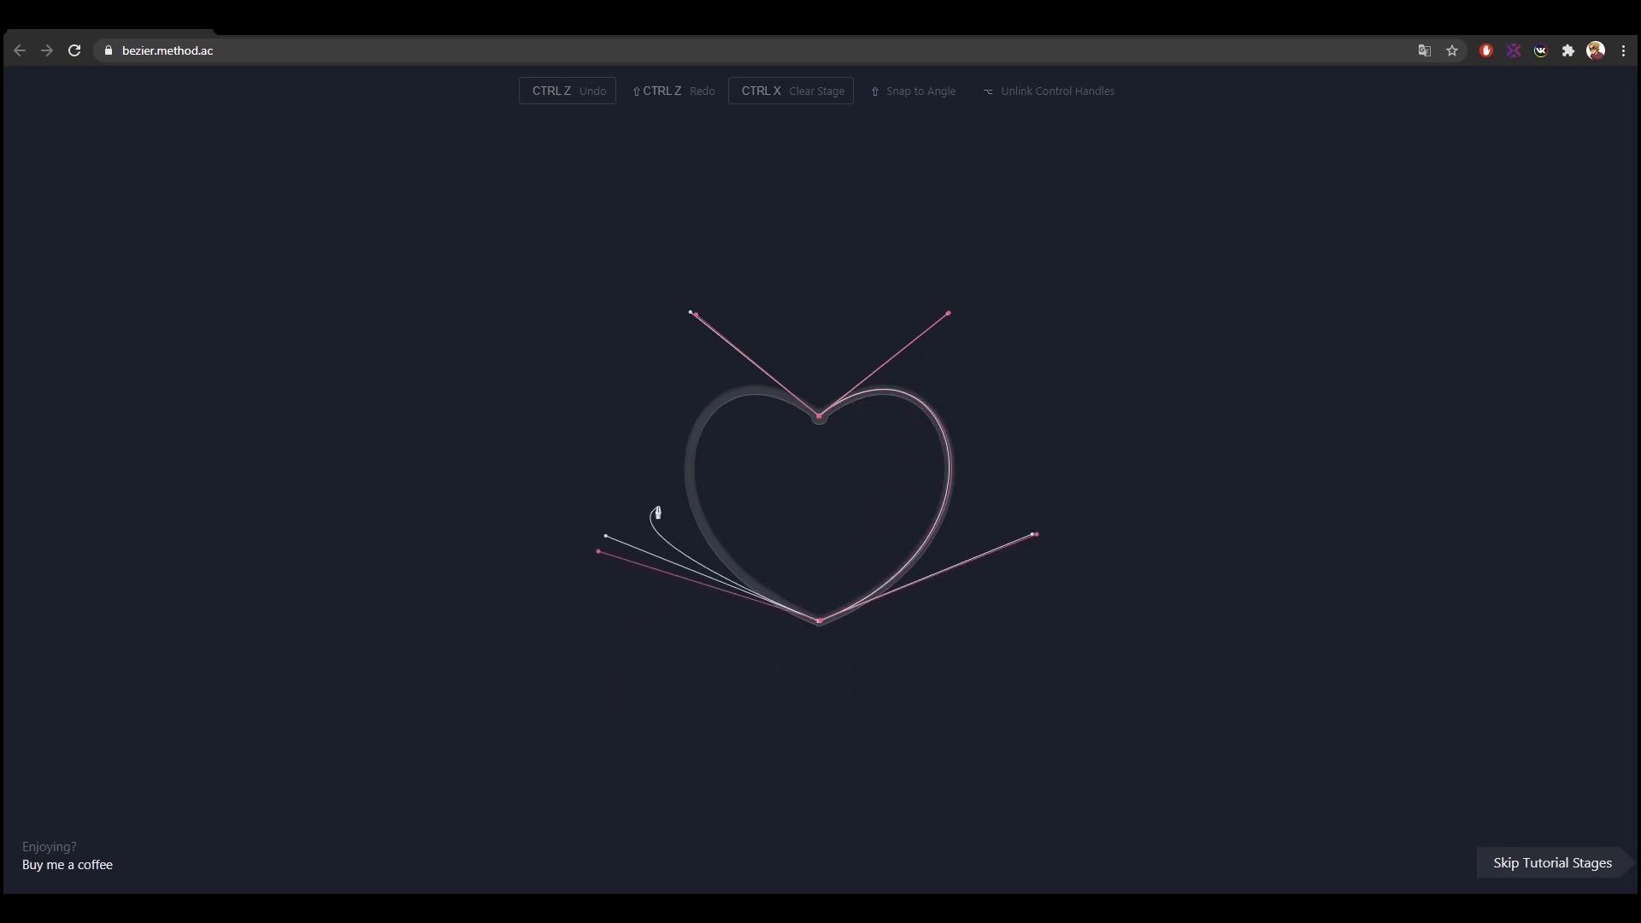
click(818, 418)
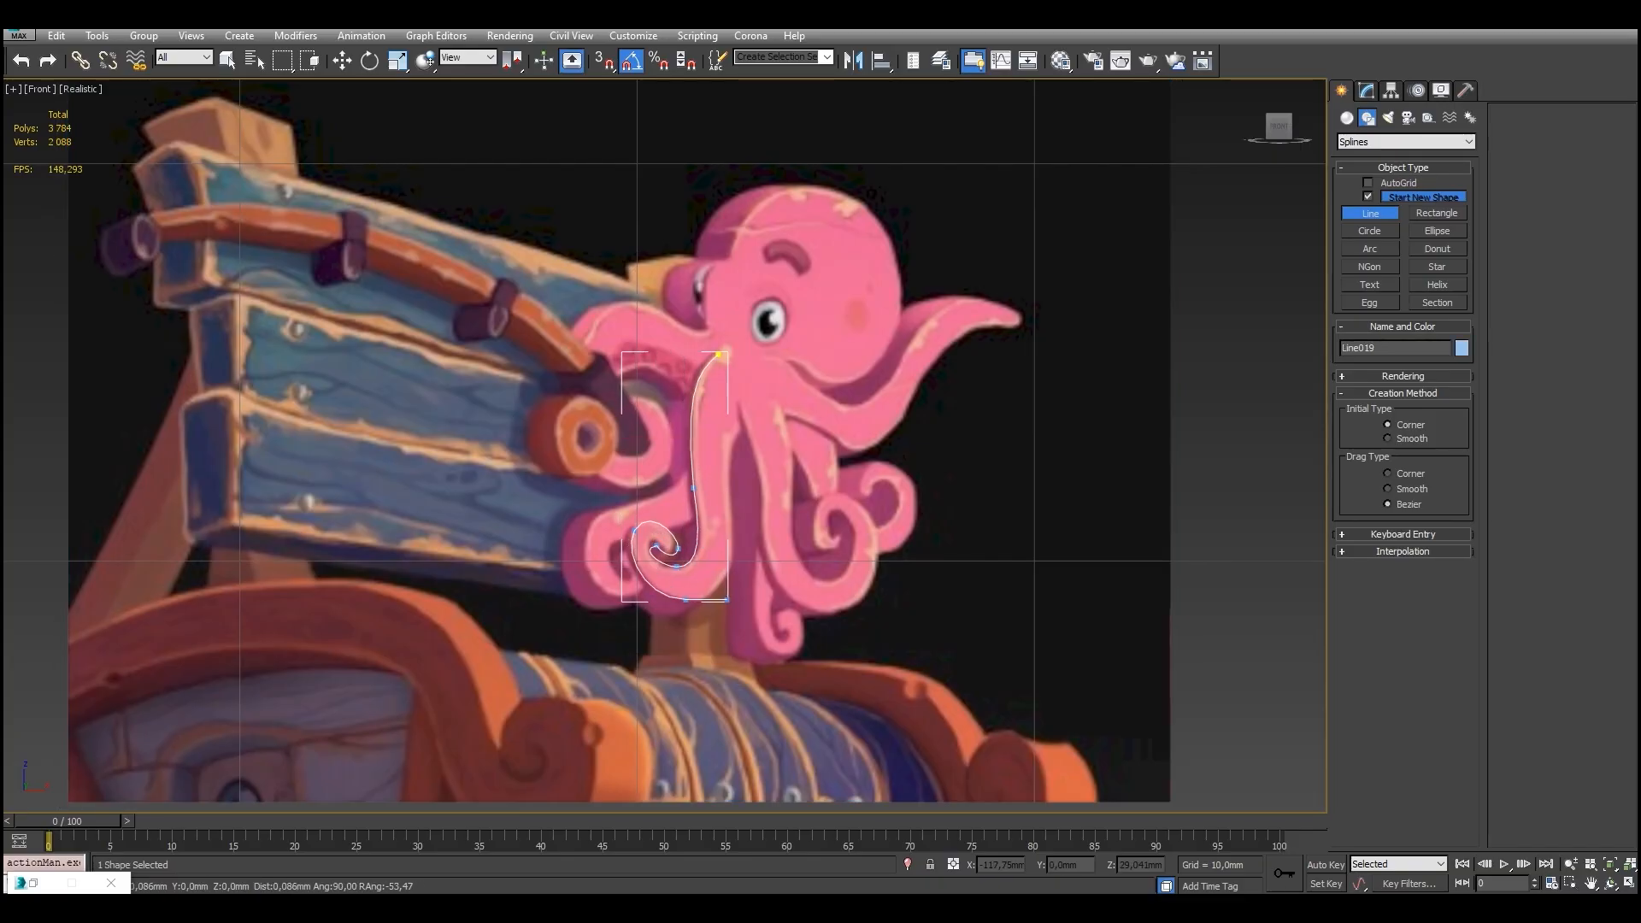
Back in 3ds Max, trace the octopus's front curled tentacle and raised arm over the reference as one closed Line spline.
drag(787, 413, 887, 444)
mouse_move(923, 378)
mouse_down()
mouse_move(931, 357)
mouse_move(1036, 321)
mouse_move(973, 300)
mouse_up()
drag(912, 347, 891, 393)
click(718, 354)
click(787, 509)
middle_drag(787, 509, 783, 523)
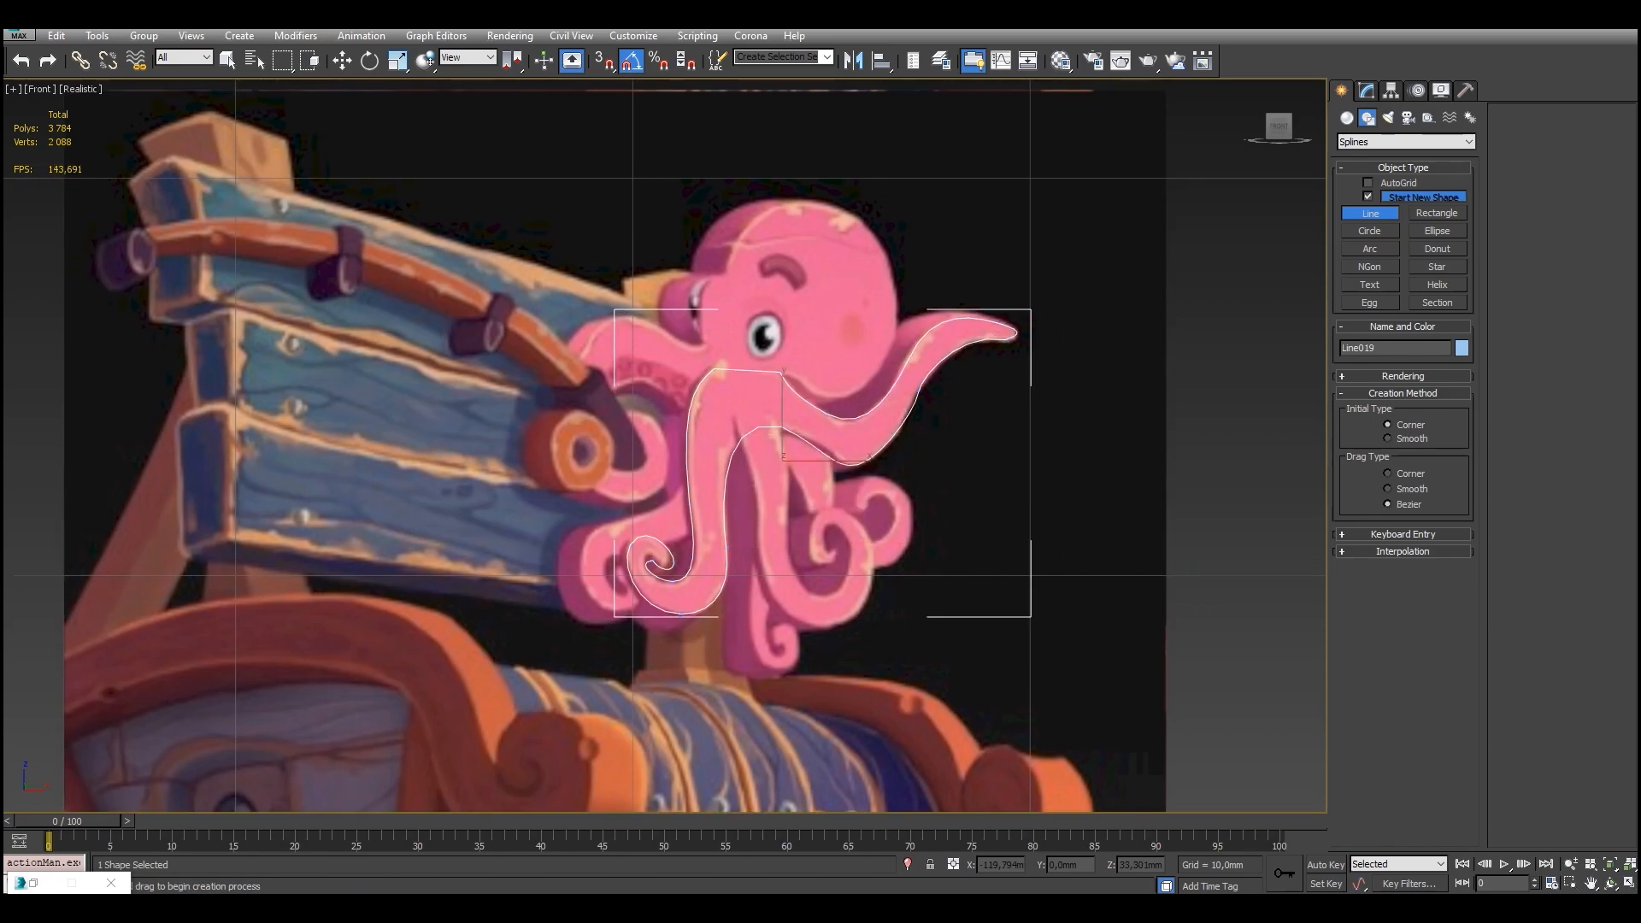
Trace the octopus's head and outer curled tentacles over the reference as a second closed Line spline.
click(701, 342)
drag(851, 215, 917, 267)
drag(870, 381, 841, 405)
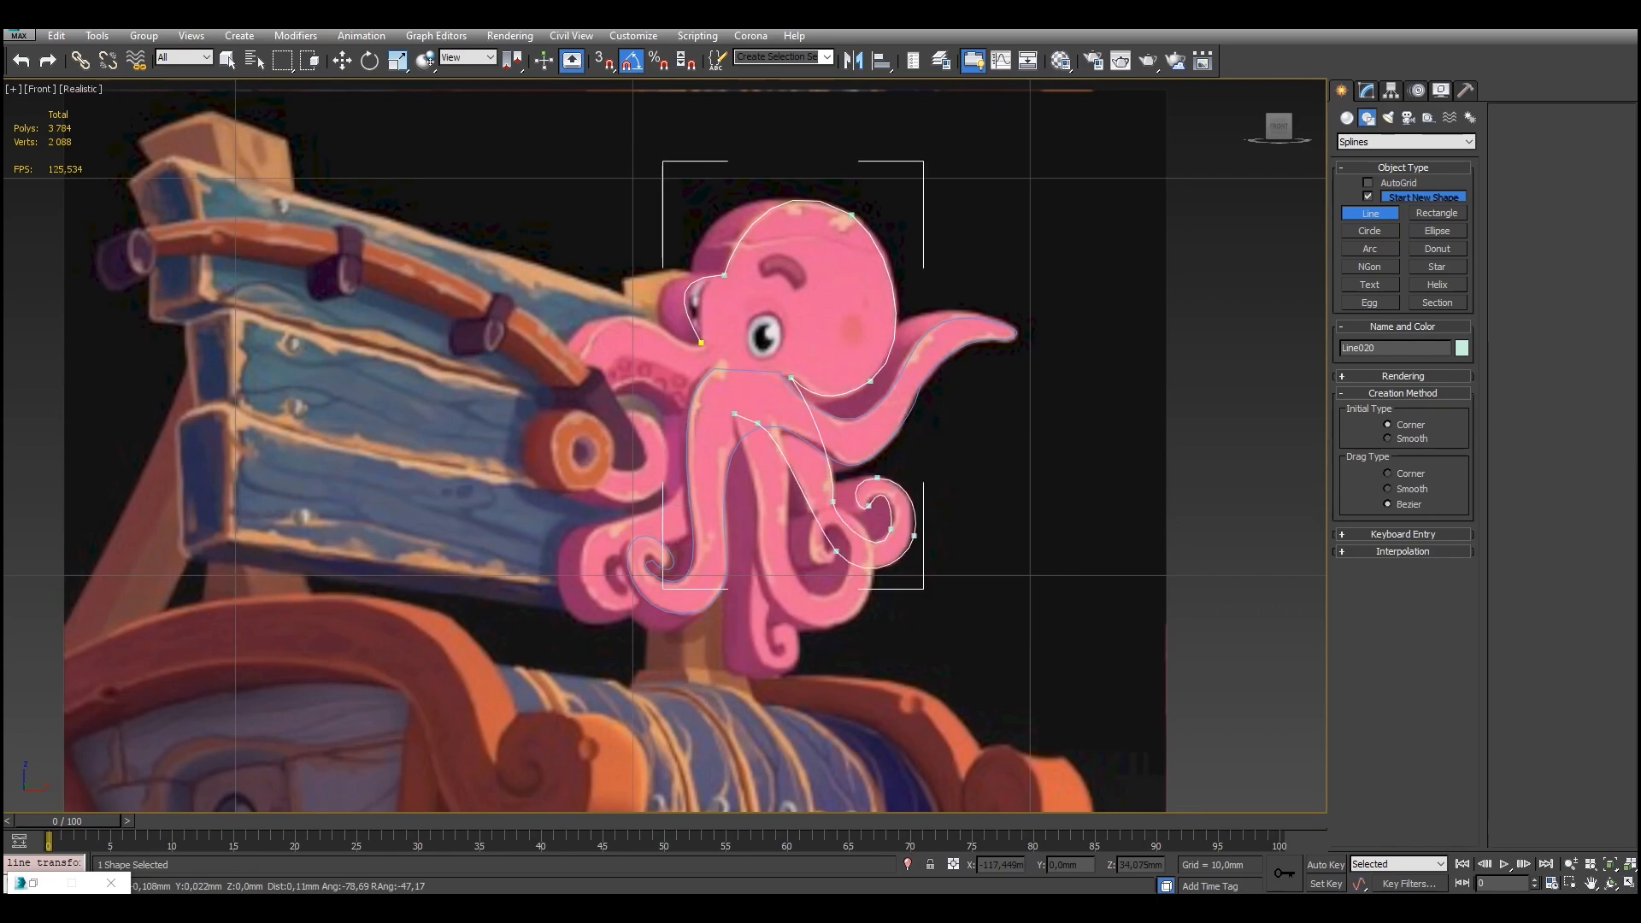
drag(604, 566, 620, 588)
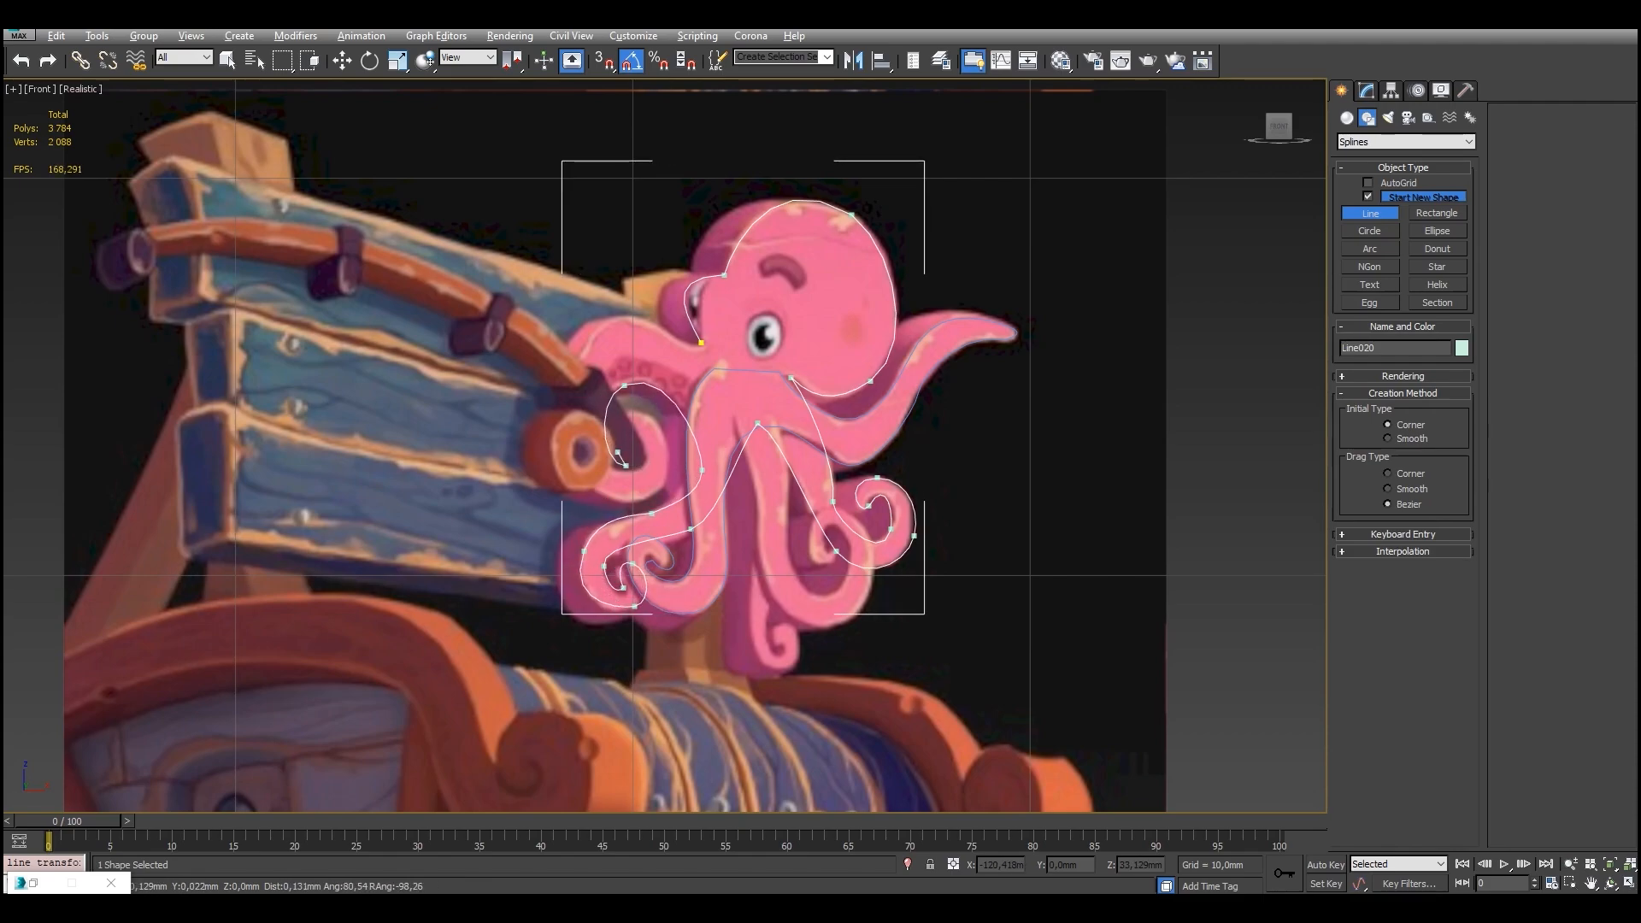
click(698, 345)
click(788, 514)
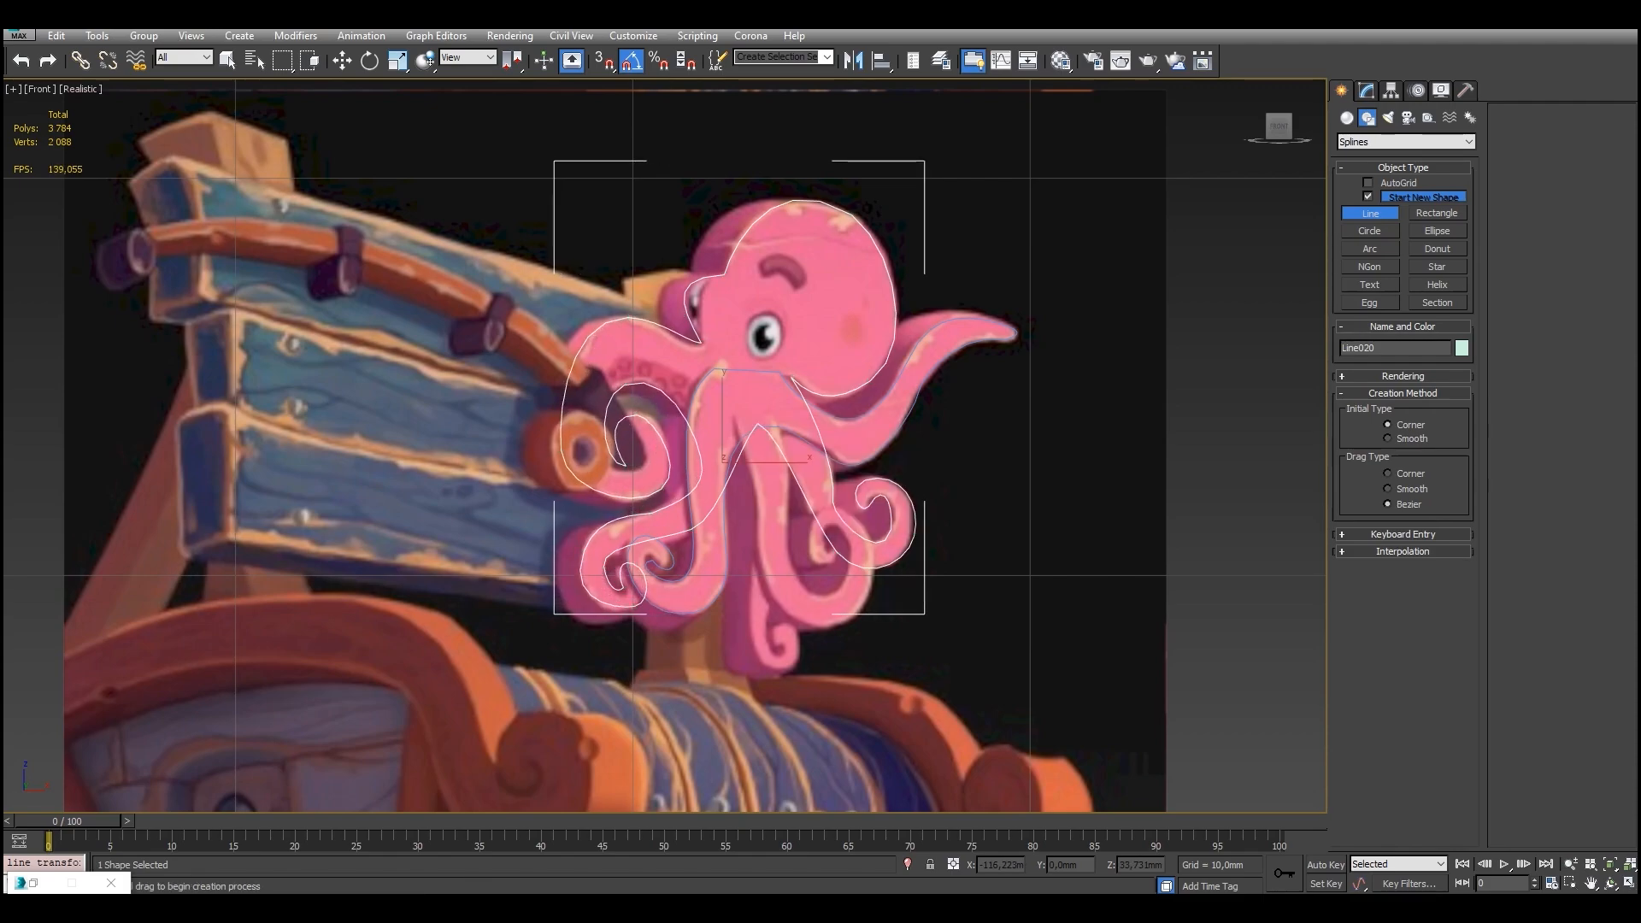
Trace the narrow tentacle hanging lowest in the middle of the octopus as a closed Line spline.
click(732, 419)
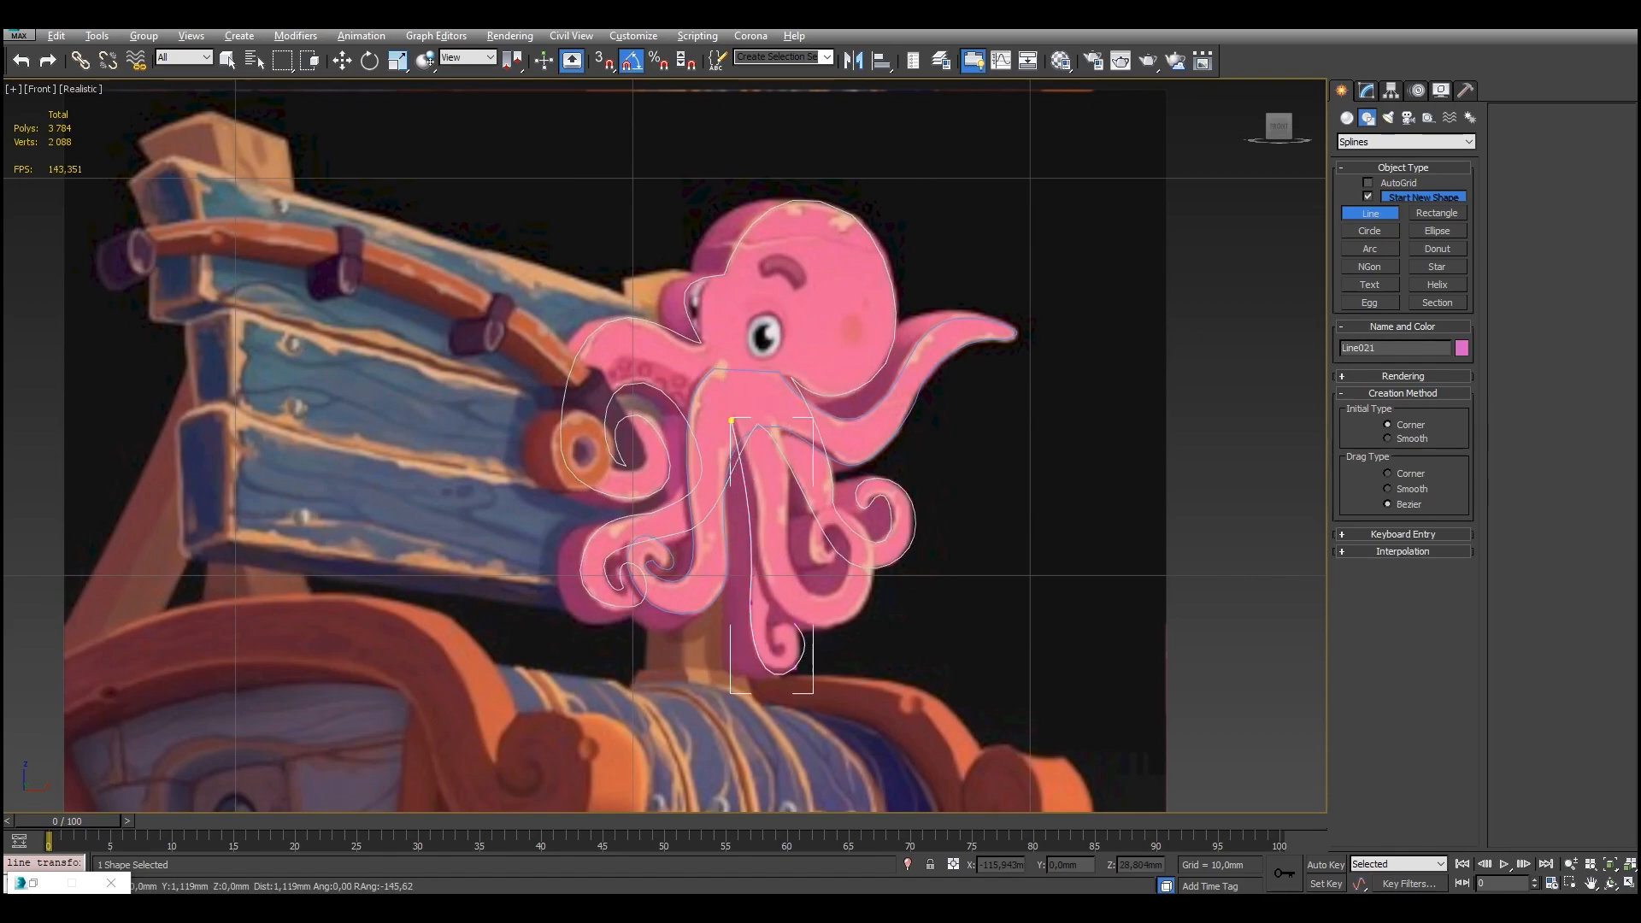
click(731, 421)
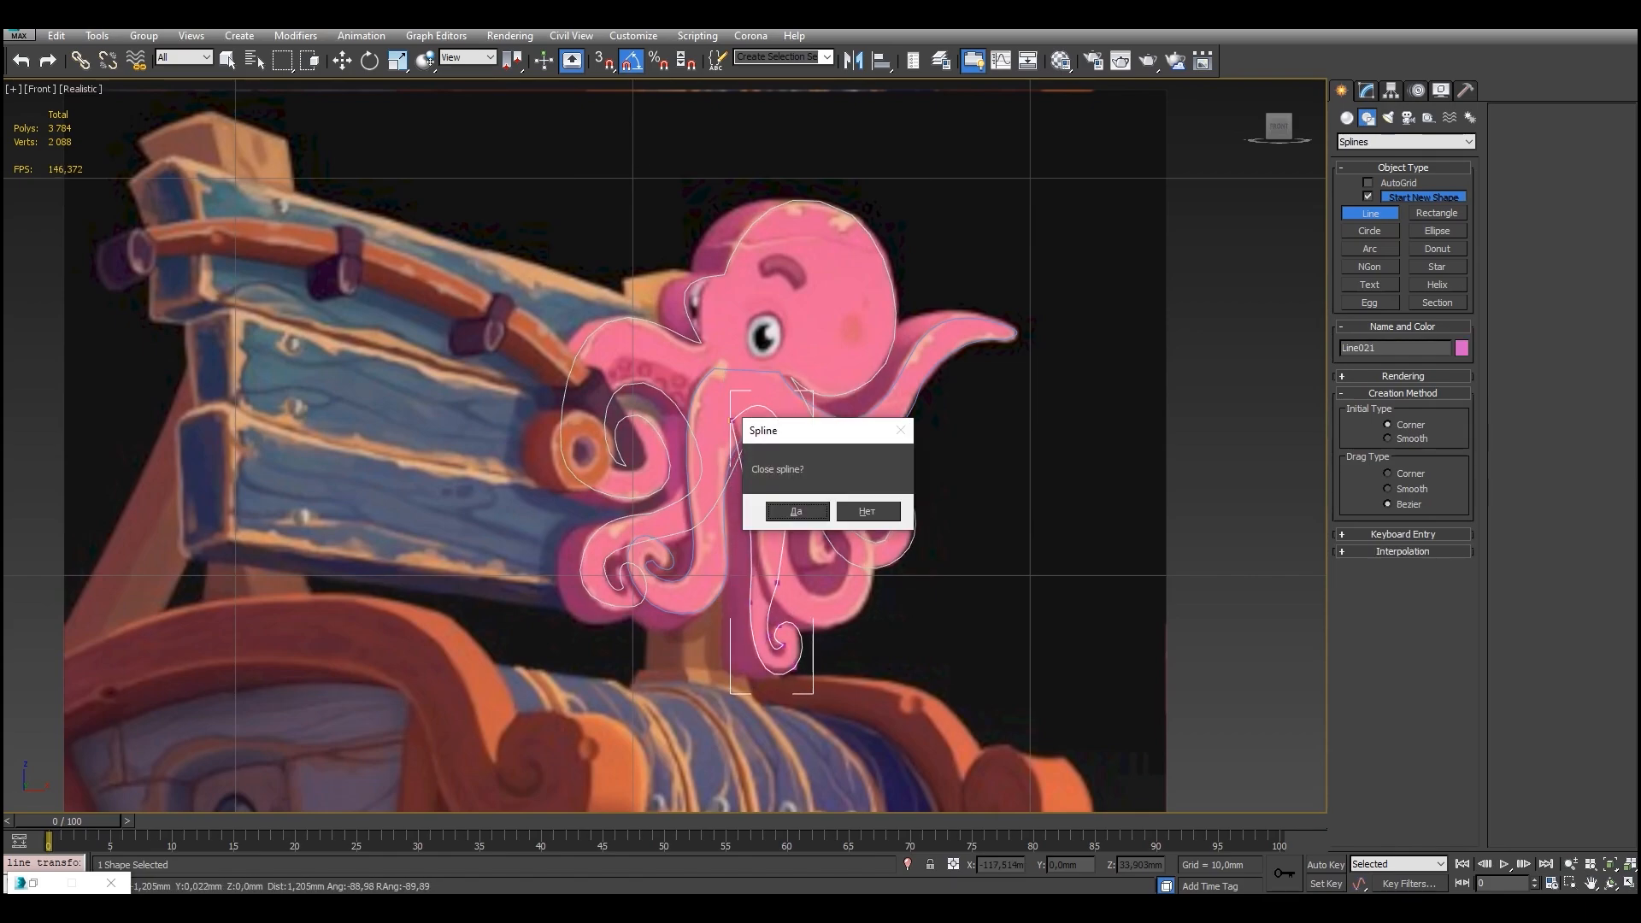
click(794, 511)
Trace the remaining front tentacle with the inward curl as a closed Line spline.
click(725, 402)
drag(763, 576, 766, 611)
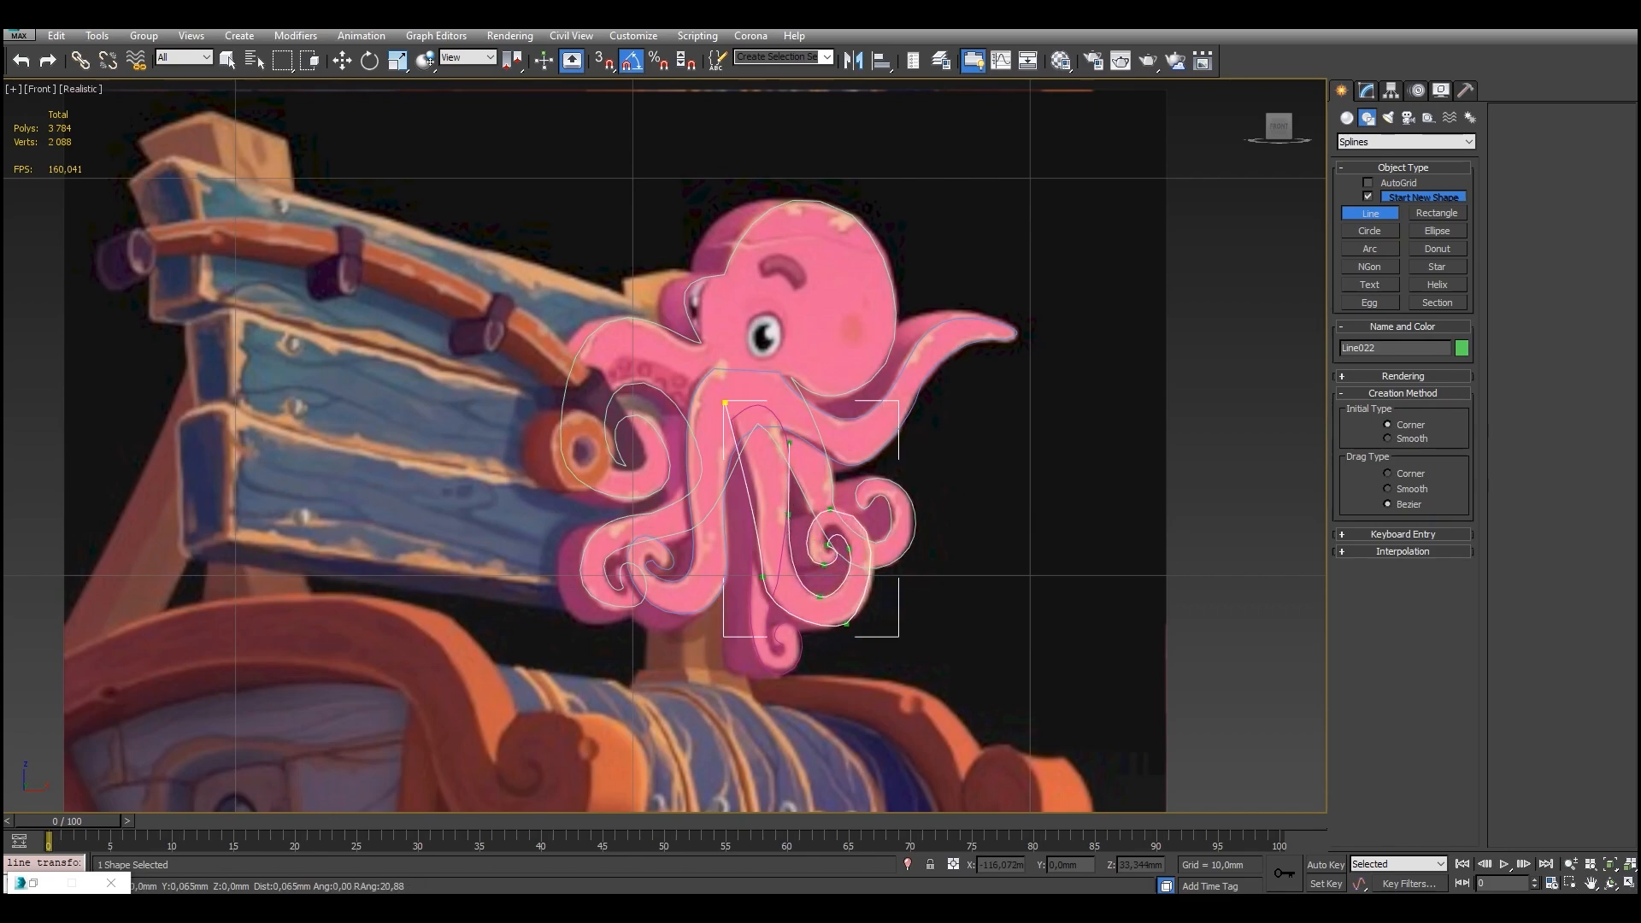
click(725, 401)
click(794, 512)
Thicken all the octopus splines with a Shell modifier of 1,0 mm outer amount and frame them in perspective.
key(p)
key(ctrl+a)
key(z)
alt+middle_drag(794, 547, 794, 427)
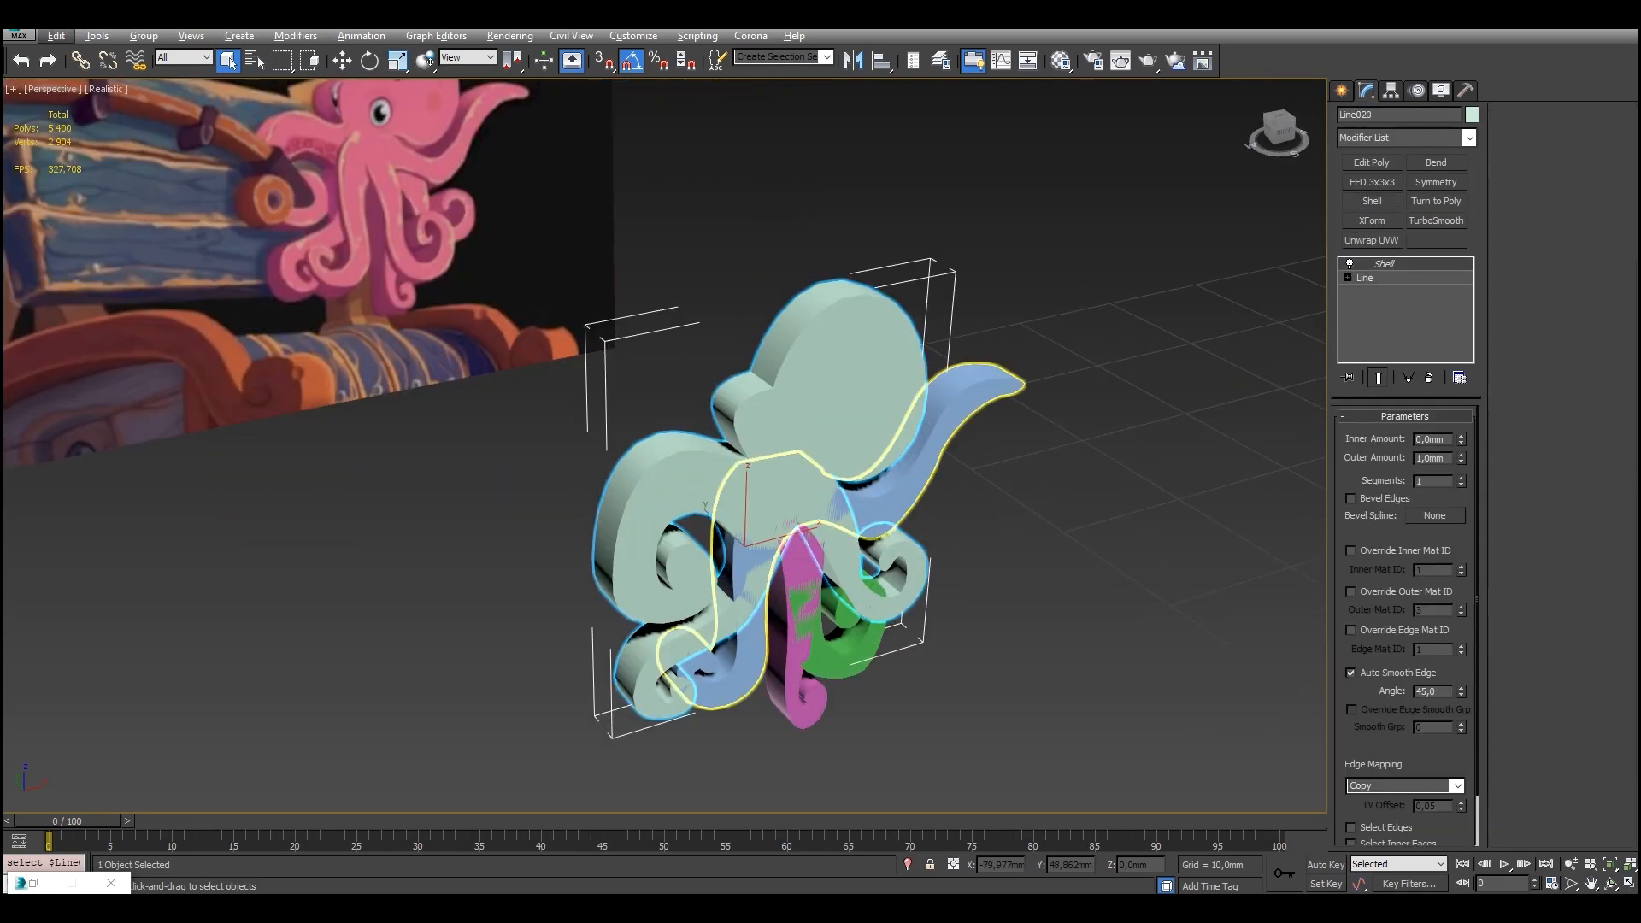
Try a larger Shell outer amount on the blue tentacle shape, then undo it.
click(918, 479)
alt+middle_drag(918, 479, 893, 460)
drag(1461, 458, 1461, 438)
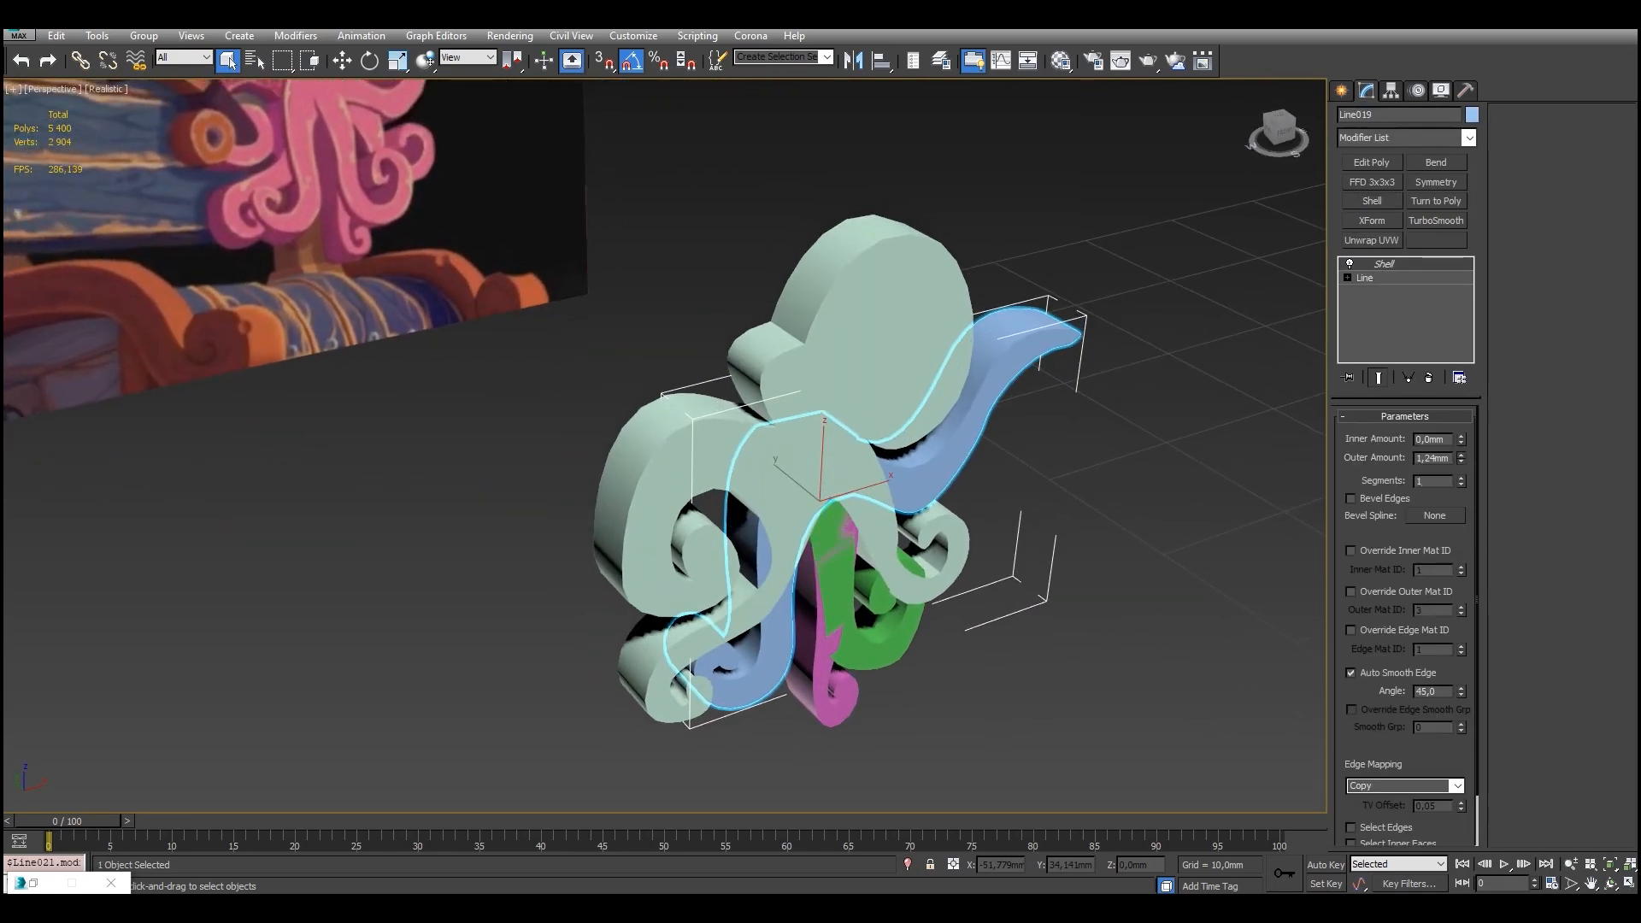
key(ctrl+z)
Remove the shared Shell modifier from all four octopus shapes.
click(1429, 378)
click(872, 376)
ctrl+click(833, 564)
ctrl+click(827, 697)
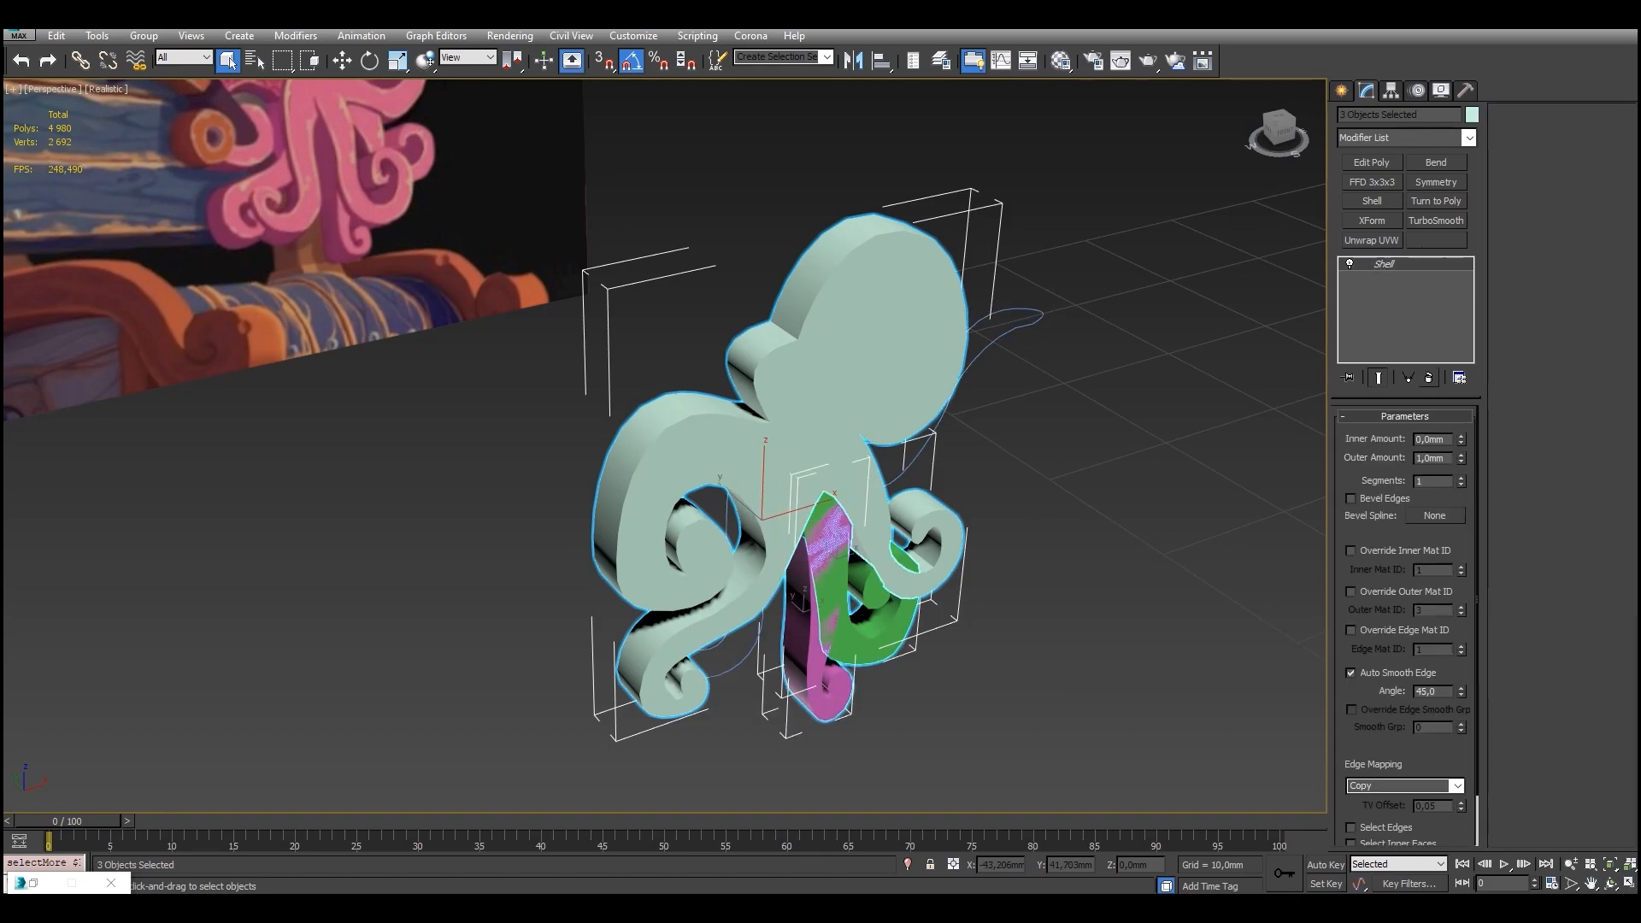
click(1429, 378)
Apply a separate Shell modifier to each octopus shape in turn, including the head, blue and green pieces.
click(939, 317)
click(1372, 201)
click(996, 342)
click(1371, 200)
click(880, 605)
click(1372, 201)
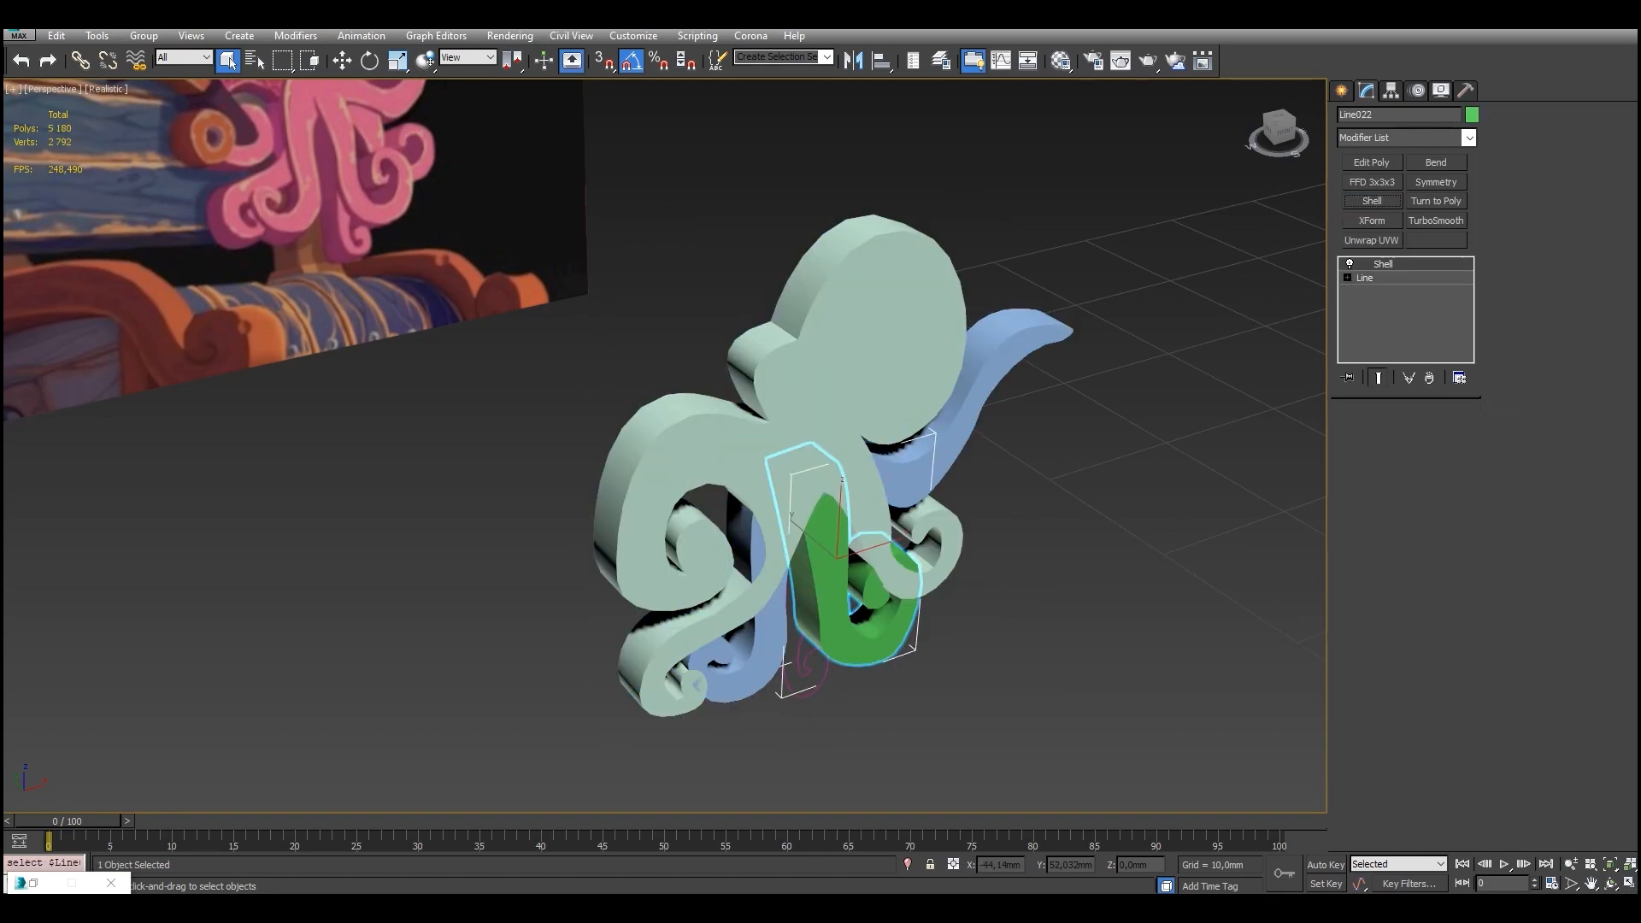
Convert the octopus shapes to Editable Poly and pull the blue piece's front polygon forward.
drag(1128, 247, 666, 744)
click(872, 368)
click(932, 478)
key(4)
click(932, 479)
key(w)
drag(828, 488, 845, 504)
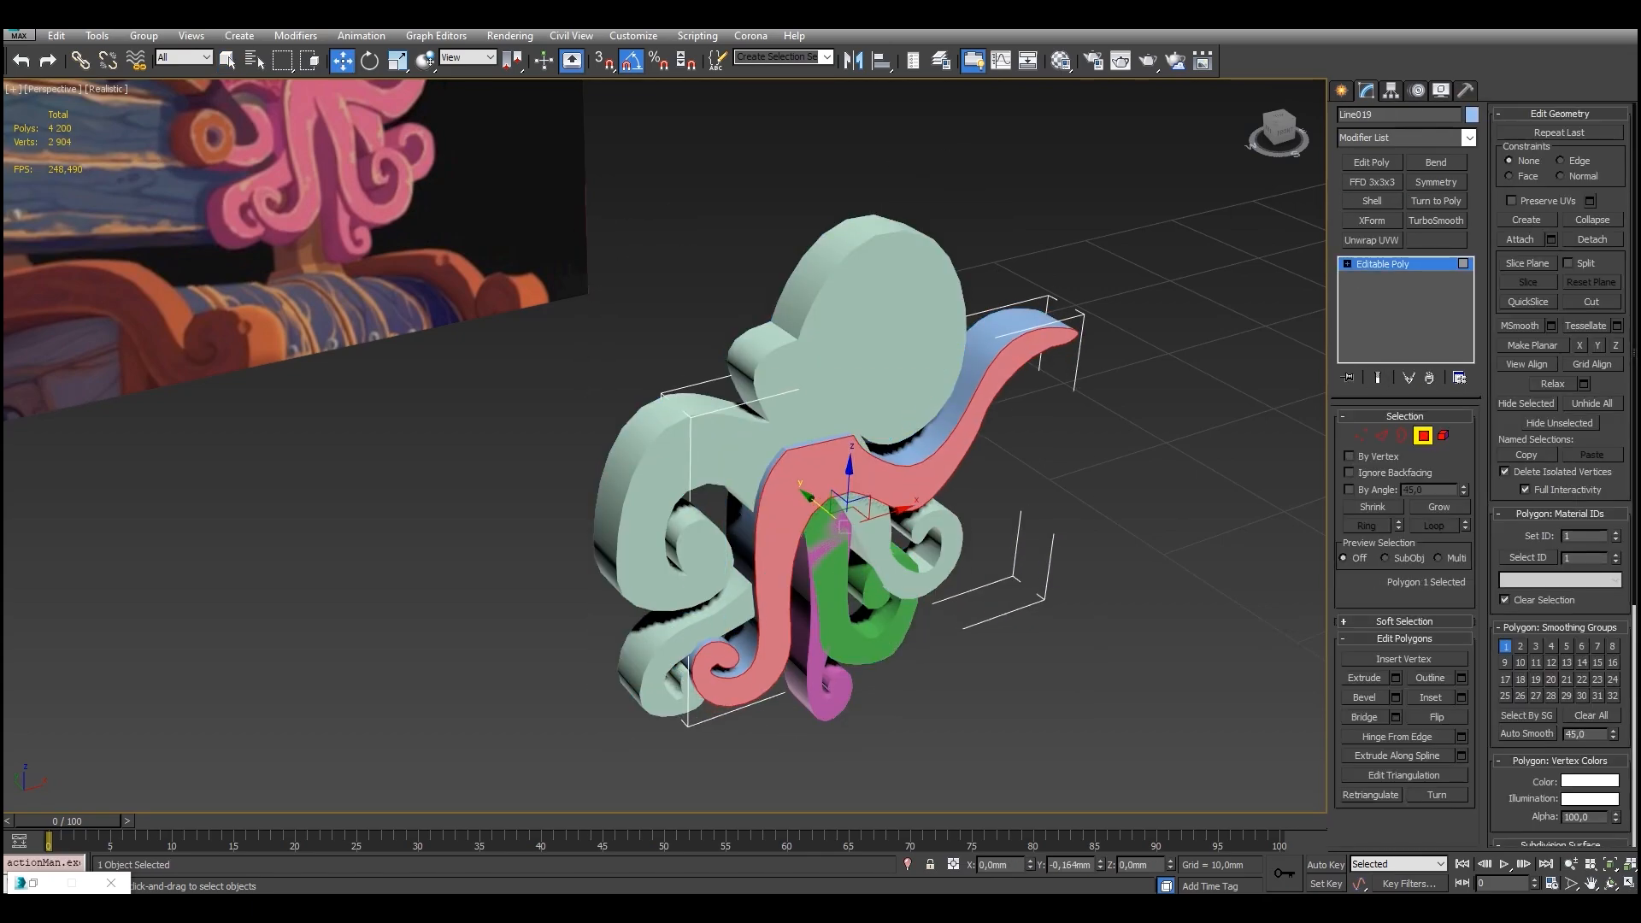
Pull the green tentacle's front polygon forward so it stands in front of the blue piece.
mouse_move(854, 513)
alt+middle_down()
mouse_move(786, 492)
mouse_move(855, 513)
alt+middle_up()
key(4)
click(847, 555)
key(4)
click(846, 556)
drag(859, 554, 879, 567)
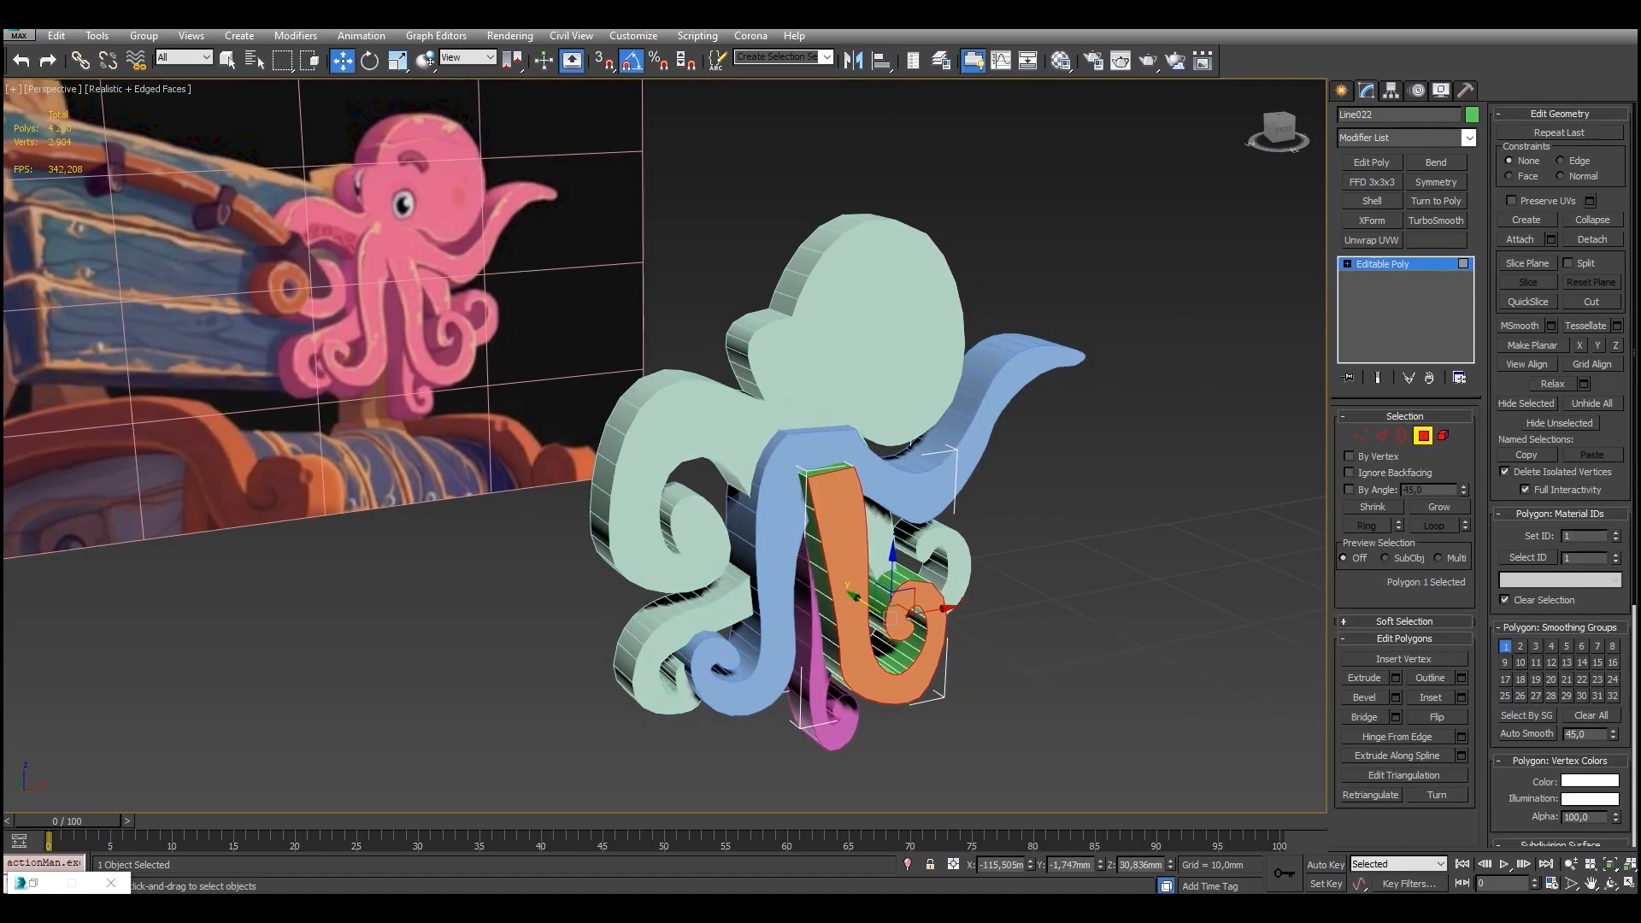
mouse_move(878, 567)
alt+middle_down()
mouse_move(752, 564)
mouse_move(878, 568)
alt+middle_up()
key(4)
Select all four octopus pieces and assign them the plain grey material from the third sample slot.
click(1179, 547)
scroll(855, 513, down, 2)
drag(1188, 368, 915, 693)
key(m)
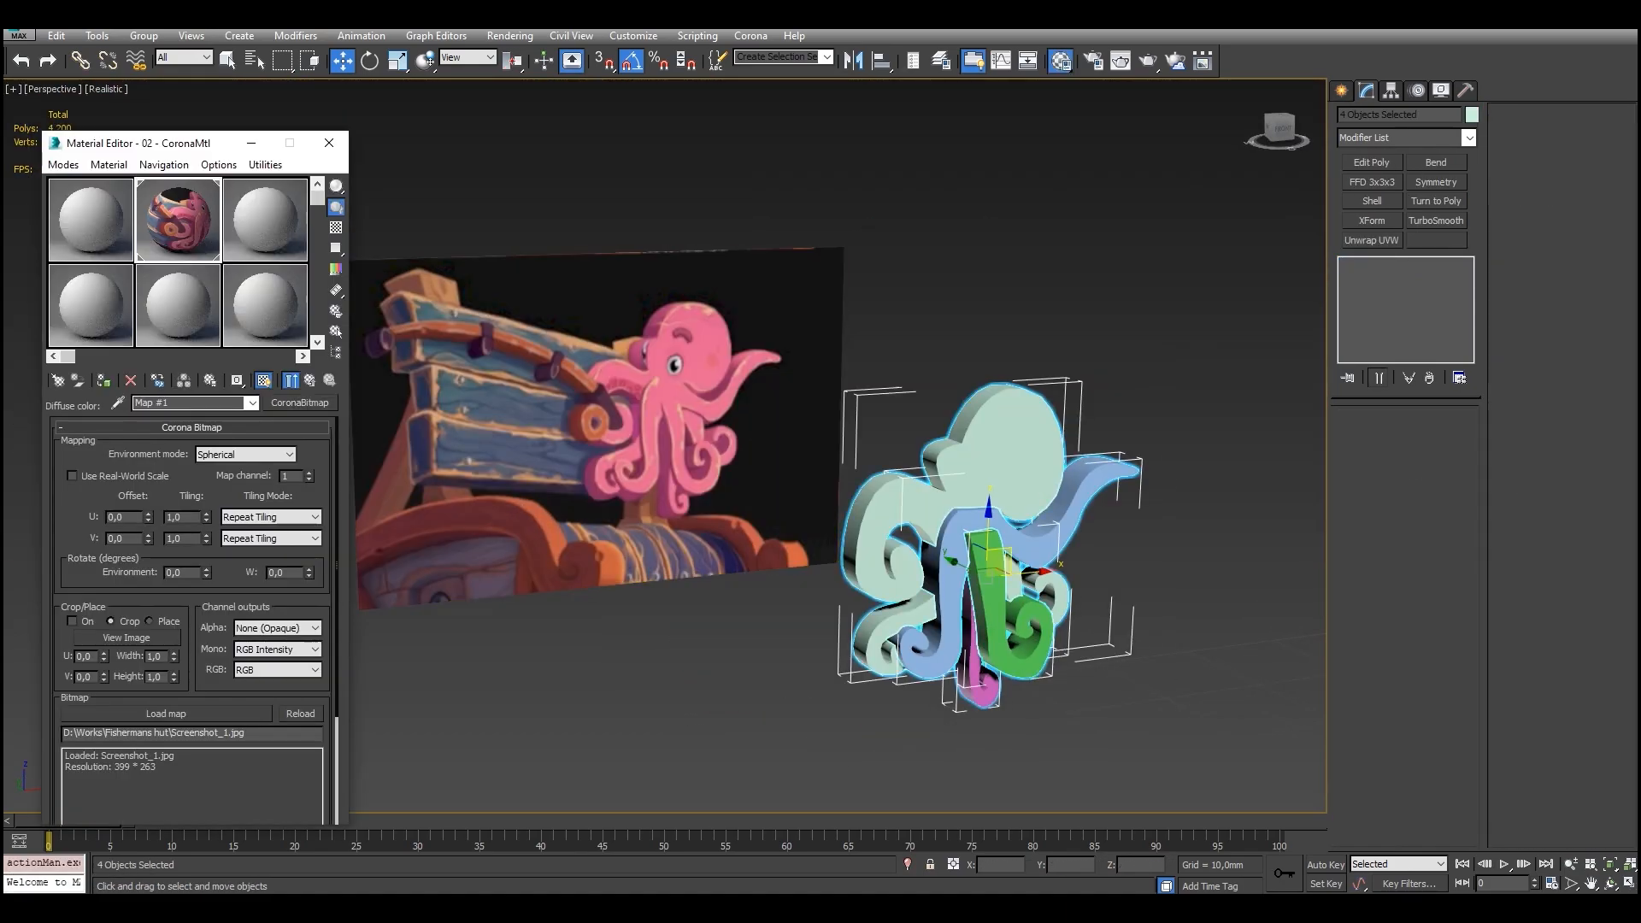
click(274, 220)
click(101, 381)
alt+middle_drag(855, 513, 700, 444)
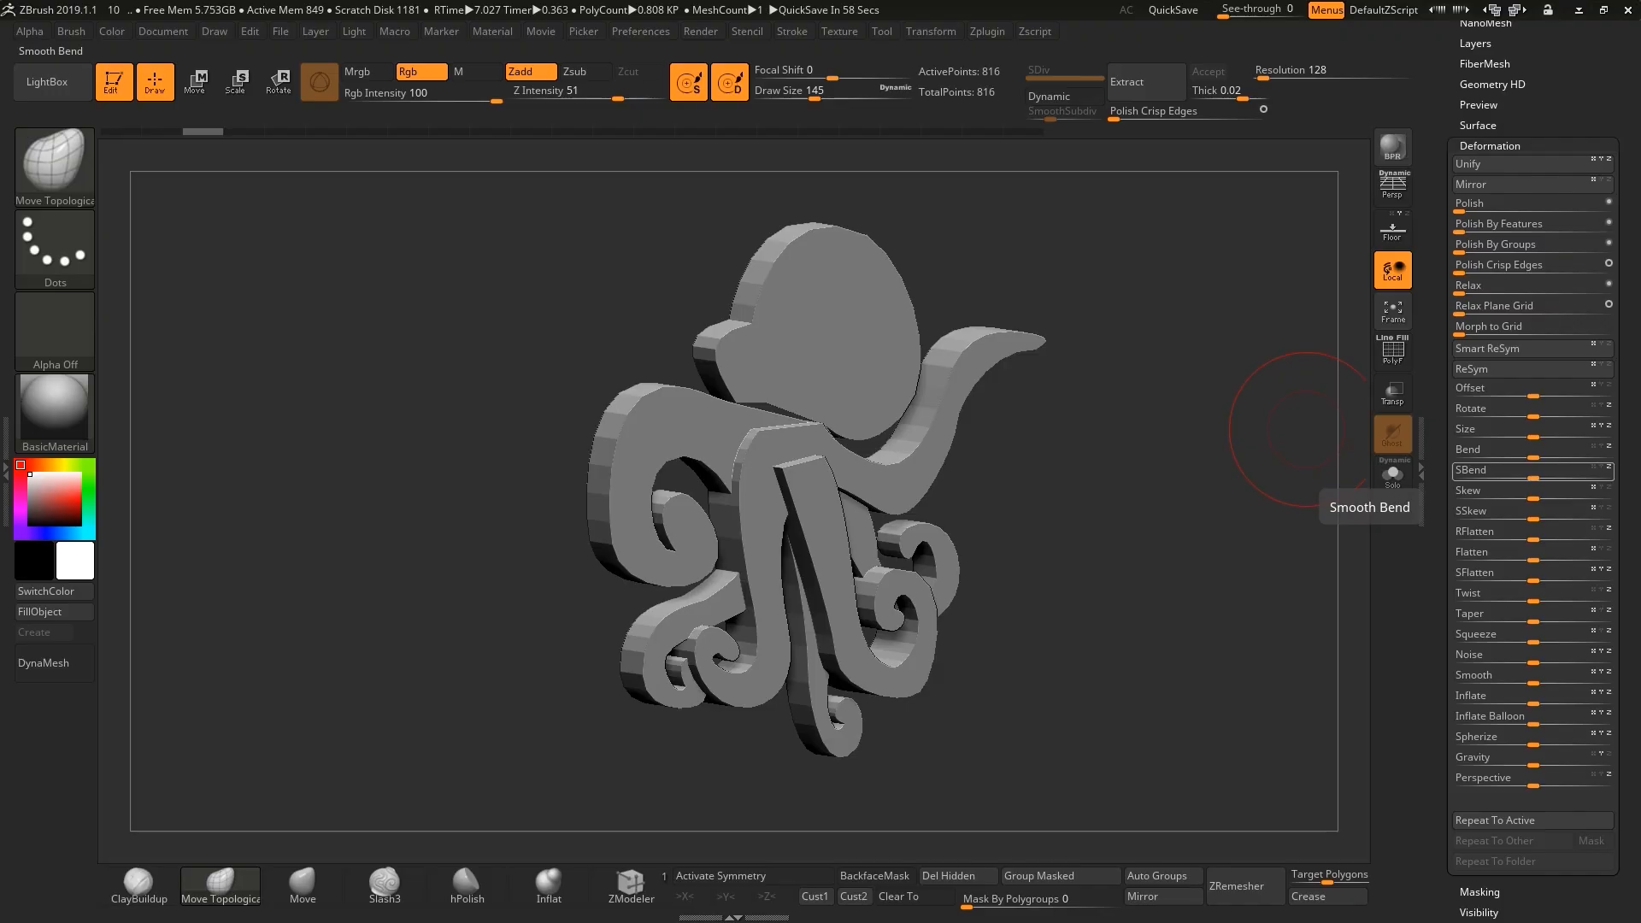
In ZBrush, turn on the polyframe, isolate one flat face of the octopus, crease its border and unhide the rest.
drag(1017, 454, 1044, 450)
key(shift+f)
ctrl+shift+drag(672, 203, 741, 807)
drag(906, 666, 1007, 658)
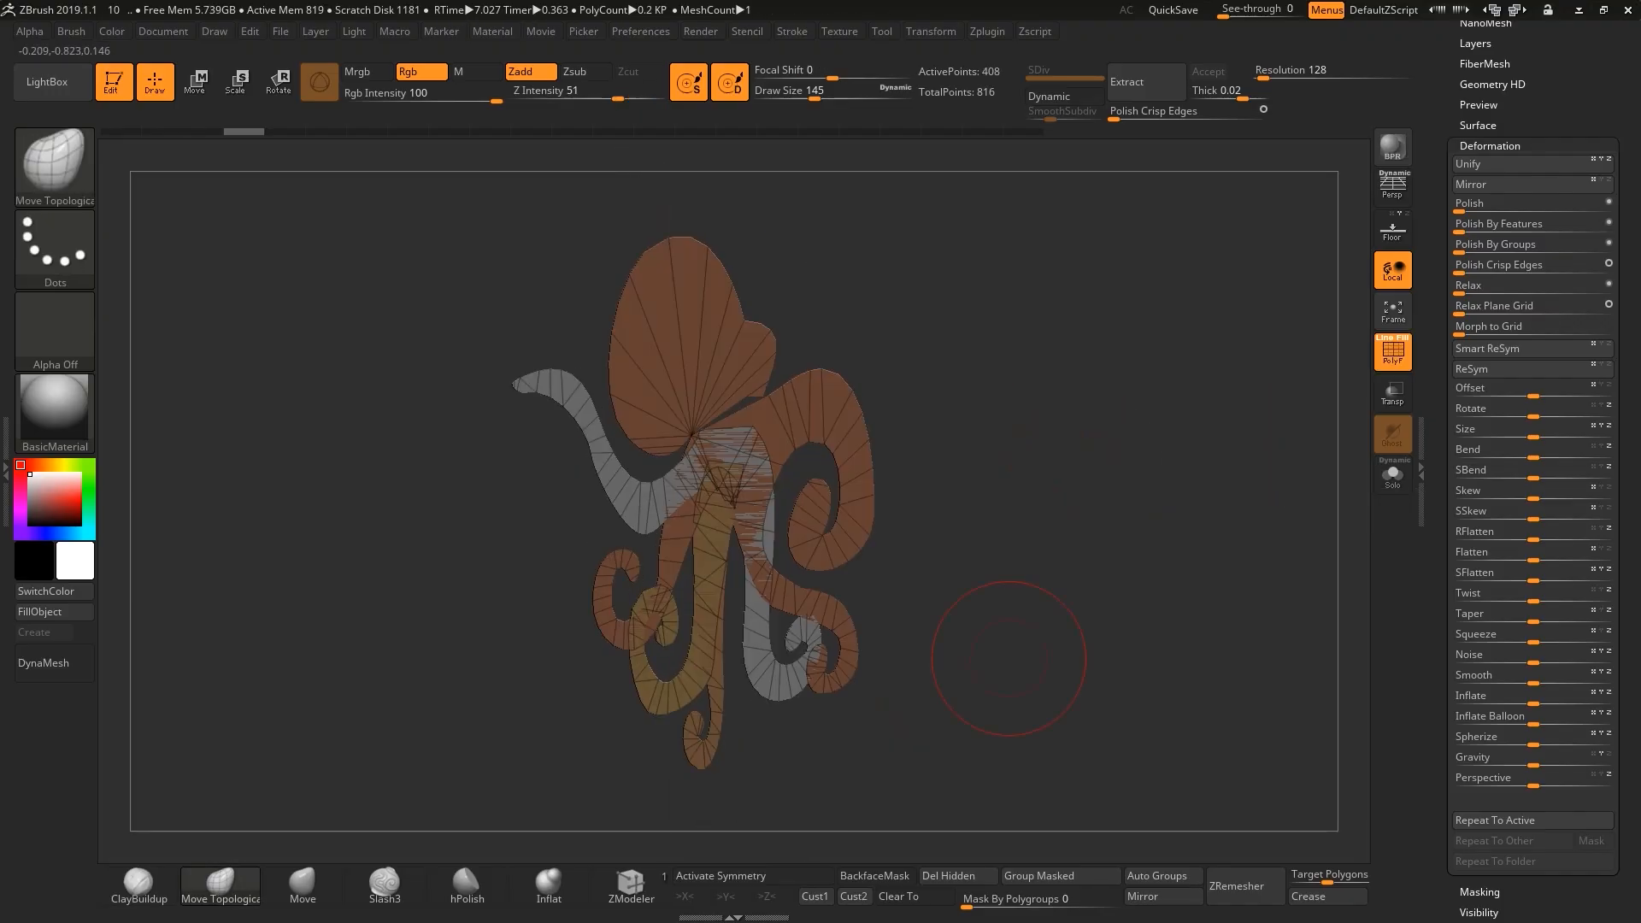
drag(1581, 86, 1582, 248)
click(1484, 146)
click(1474, 312)
click(1490, 331)
ctrl+shift+click(1264, 359)
Isolate the opposite flat face of the octopus, crease its border and restore the full mesh.
shift+drag(1256, 350, 1157, 337)
ctrl+shift+drag(1027, 199, 760, 811)
drag(1112, 512, 1030, 518)
click(1491, 331)
ctrl+shift+click(1354, 376)
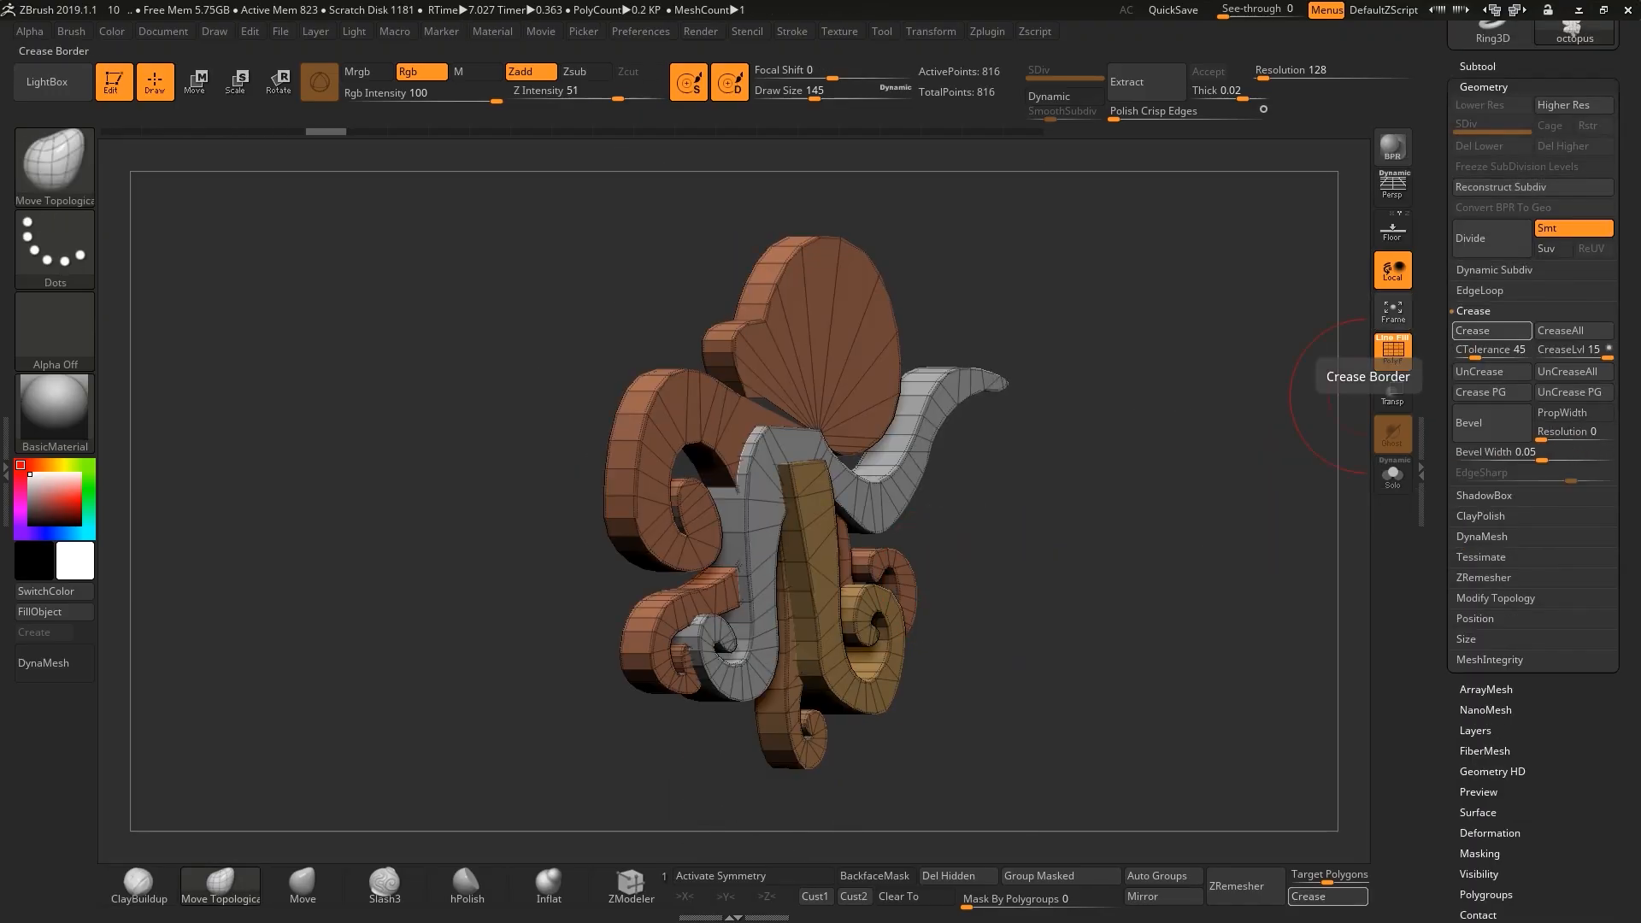
Divide the octopus mesh three times, hide the polyframe and step back down to subdivision level 1.
key(ctrl+d)
key(ctrl+d)
key(ctrl+d)
key(shift+f)
mouse_move(1522, 126)
mouse_down()
mouse_move(1459, 126)
mouse_move(1525, 126)
mouse_up()
mouse_move(1230, 478)
mouse_down()
mouse_move(1197, 453)
mouse_move(1197, 479)
mouse_up()
click(1481, 516)
key(shift+d)
key(shift+d)
key(shift+d)
Choose the Move Topological brush at draw size 311 and mask the back of the octopus from a side view.
key(b)
key(m)
key(t)
alt+drag(1154, 478, 1154, 547)
key(s)
drag(782, 431, 807, 431)
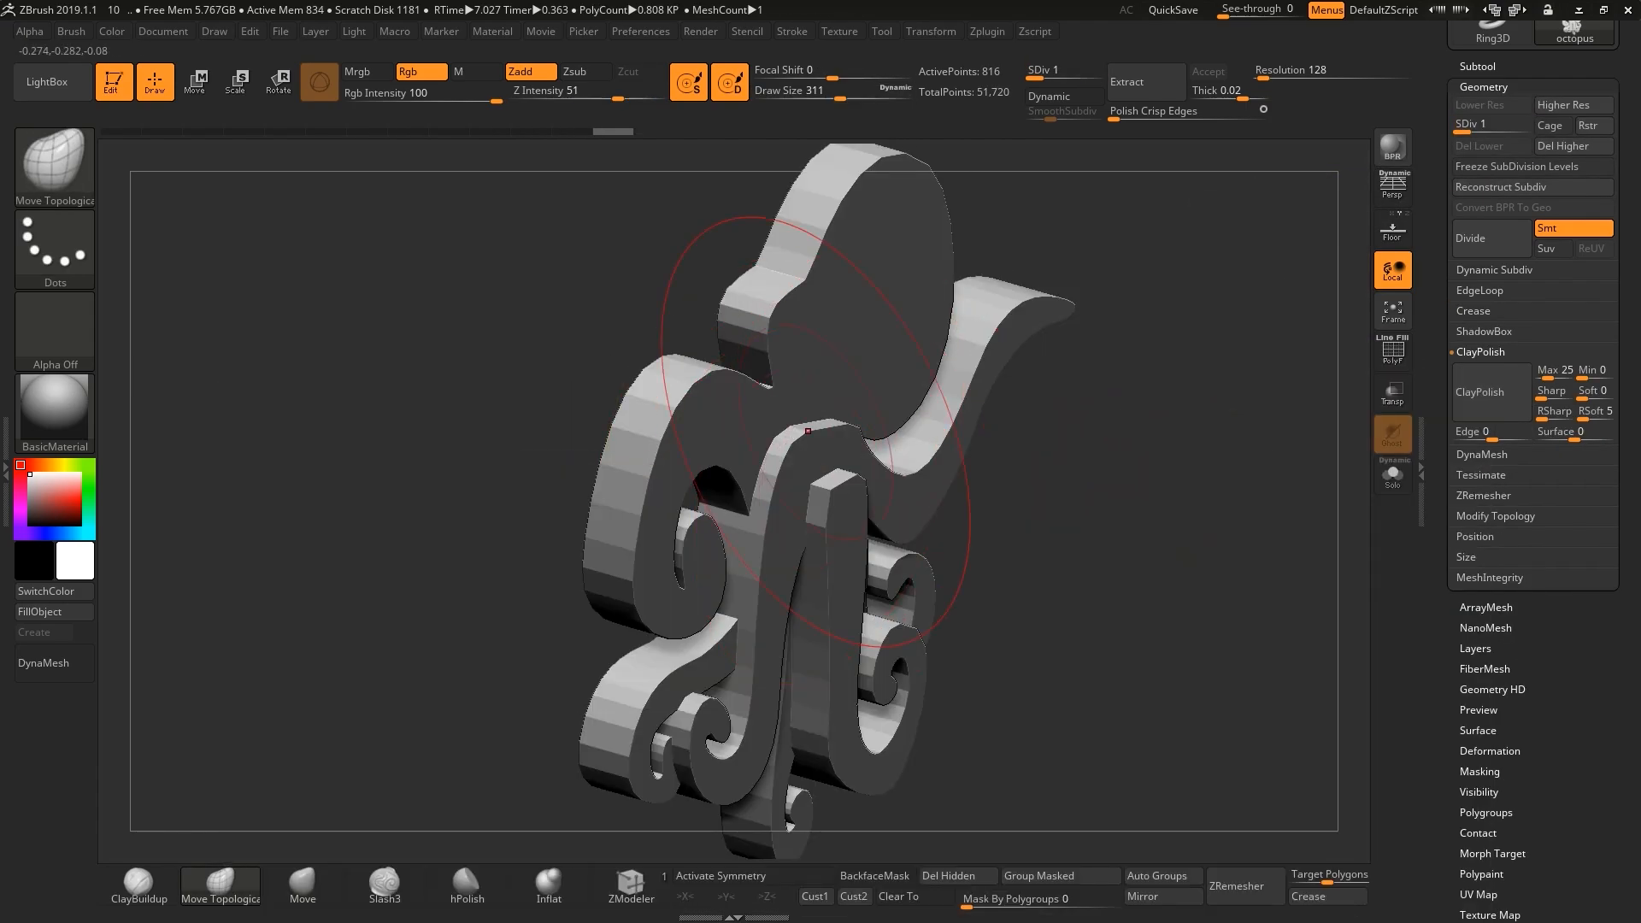
shift+drag(1112, 479, 1214, 479)
ctrl+drag(648, 169, 793, 842)
drag(1111, 513, 1008, 530)
alt+drag(1154, 479, 1154, 547)
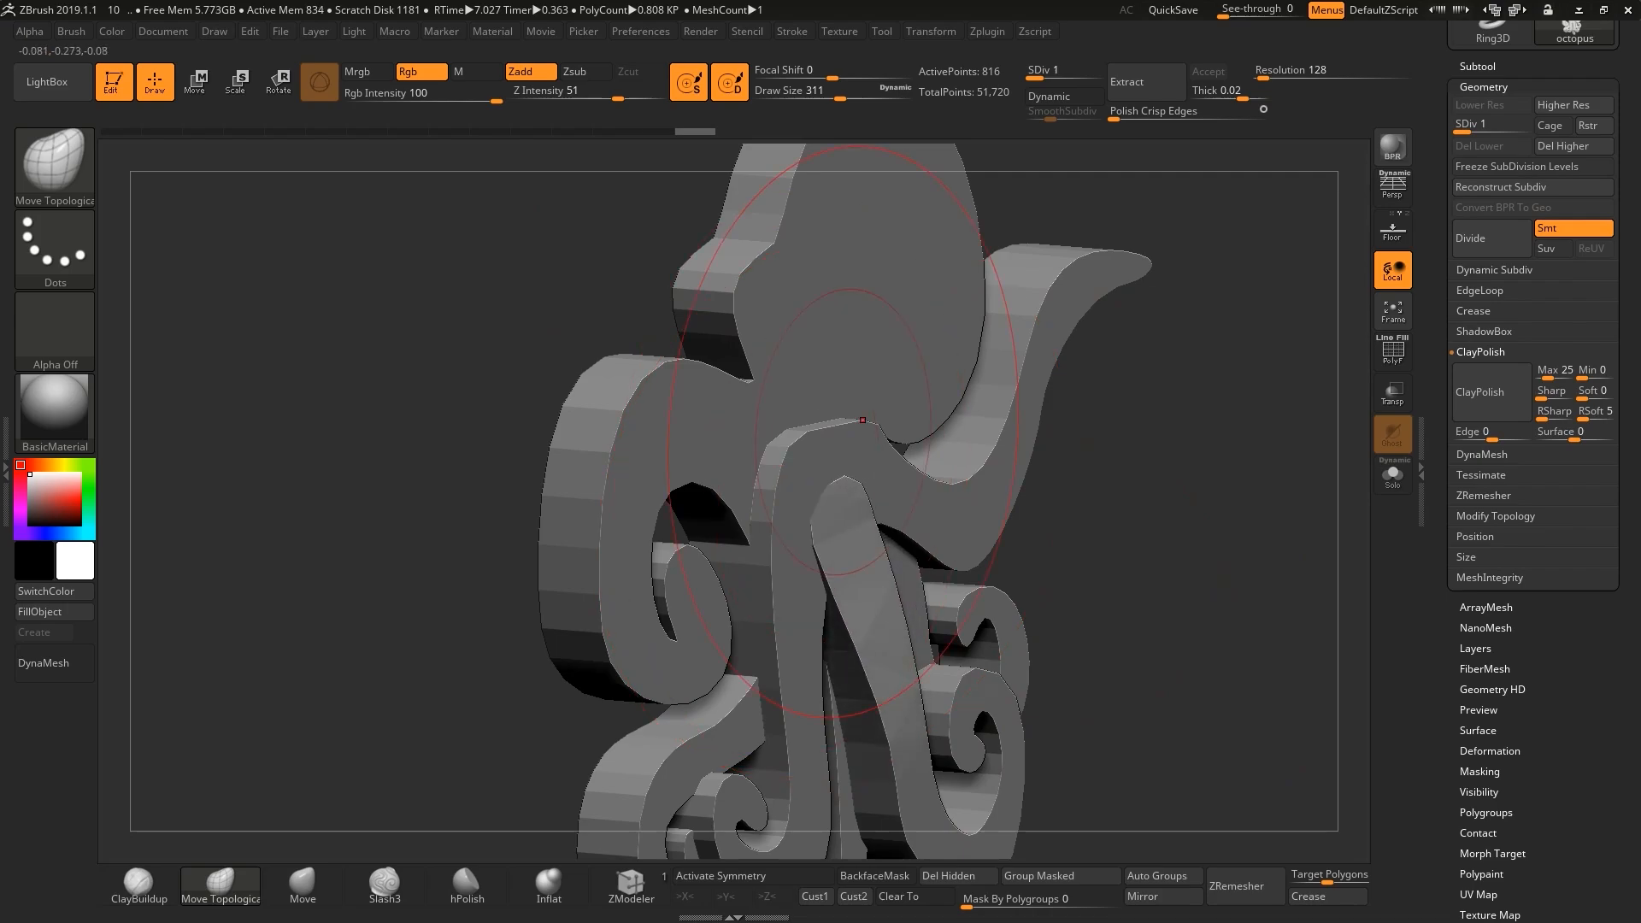
Push and reshape the roots of the front tentacles, reducing the brush draw size to 128 for finer moves.
drag(862, 419, 880, 444)
drag(1154, 478, 1197, 453)
drag(952, 502, 918, 487)
mouse_move(1197, 479)
mouse_down()
mouse_move(1154, 462)
mouse_move(1184, 470)
mouse_up()
key(s)
drag(846, 462, 817, 462)
drag(842, 479, 827, 473)
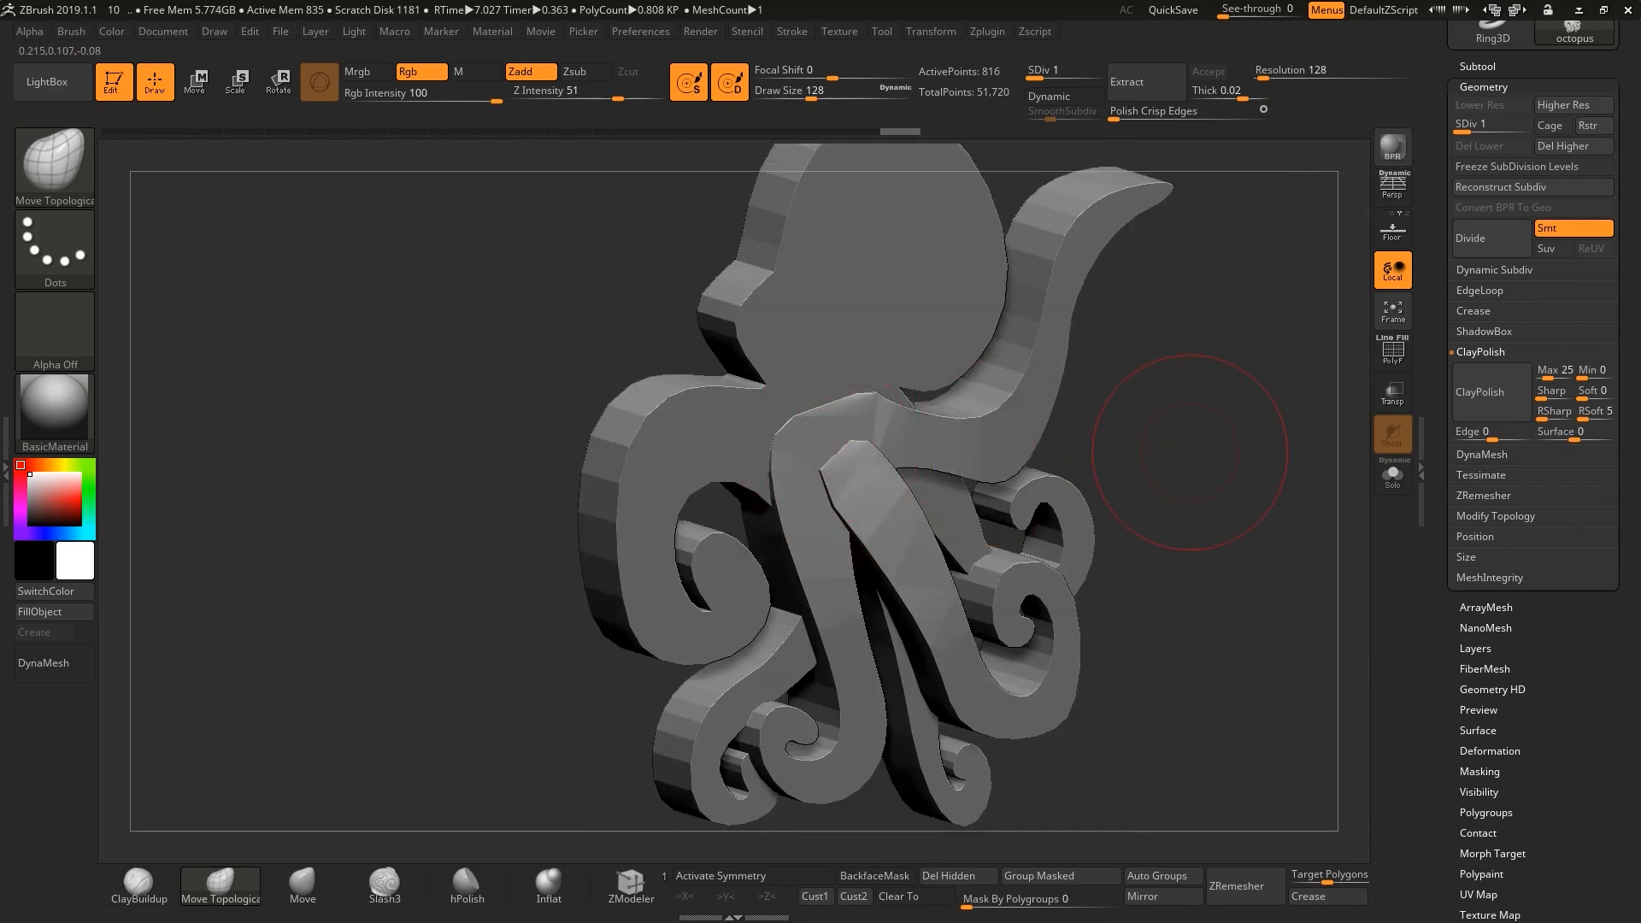
Return the octopus to subdivision level 4 and check its smoothed form.
key(d)
key(d)
key(d)
drag(1189, 451, 1299, 513)
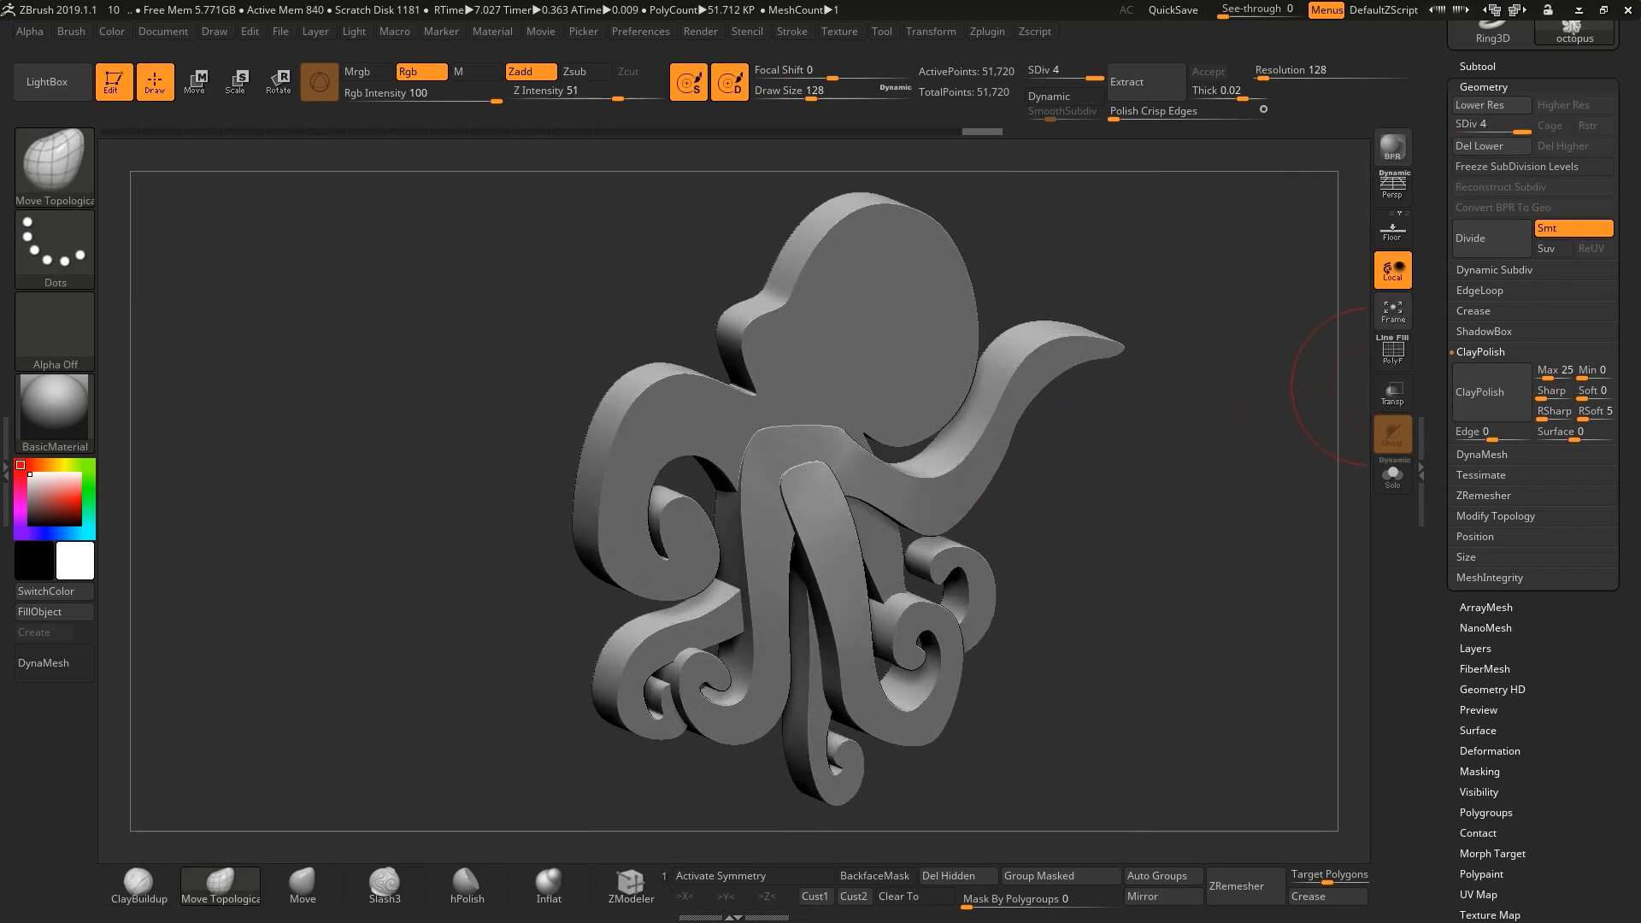
Merge the octopus pieces with DynaMesh at a resolution of 504.
click(1481, 454)
click(1491, 434)
text(500)
click(1491, 402)
click(1453, 446)
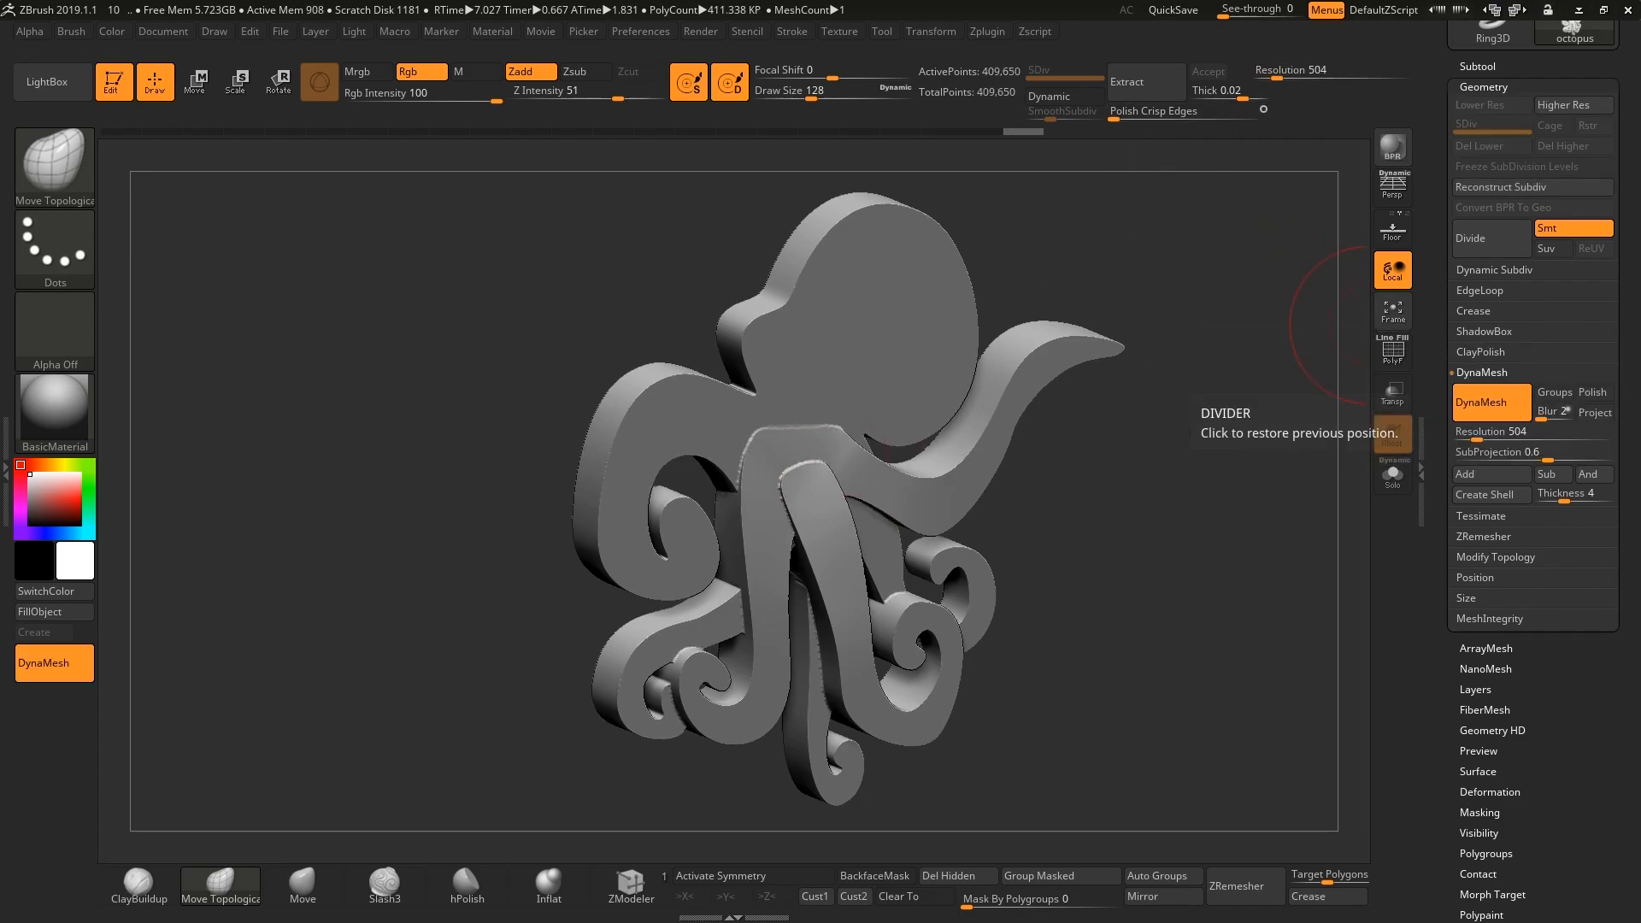
Switch to 3ds Max and examine how the planks of the staged half-dome models progress across the modelling stages.
click(1489, 791)
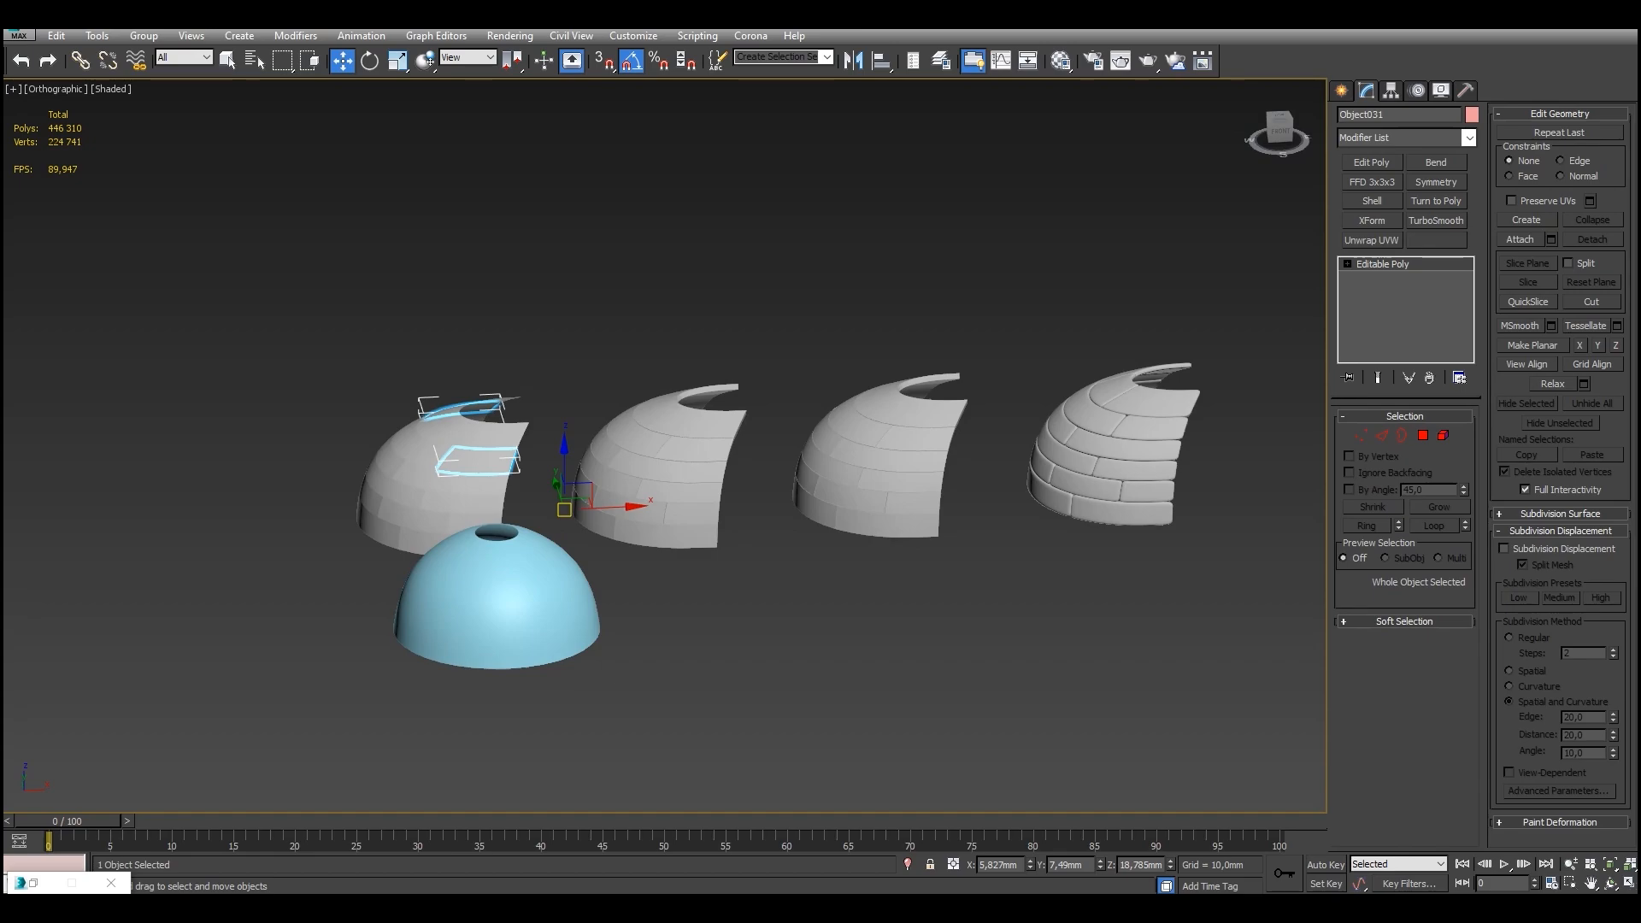
middle_drag(457, 505, 641, 545)
middle_drag(641, 546, 710, 574)
scroll(710, 574, up, 6)
click(725, 499)
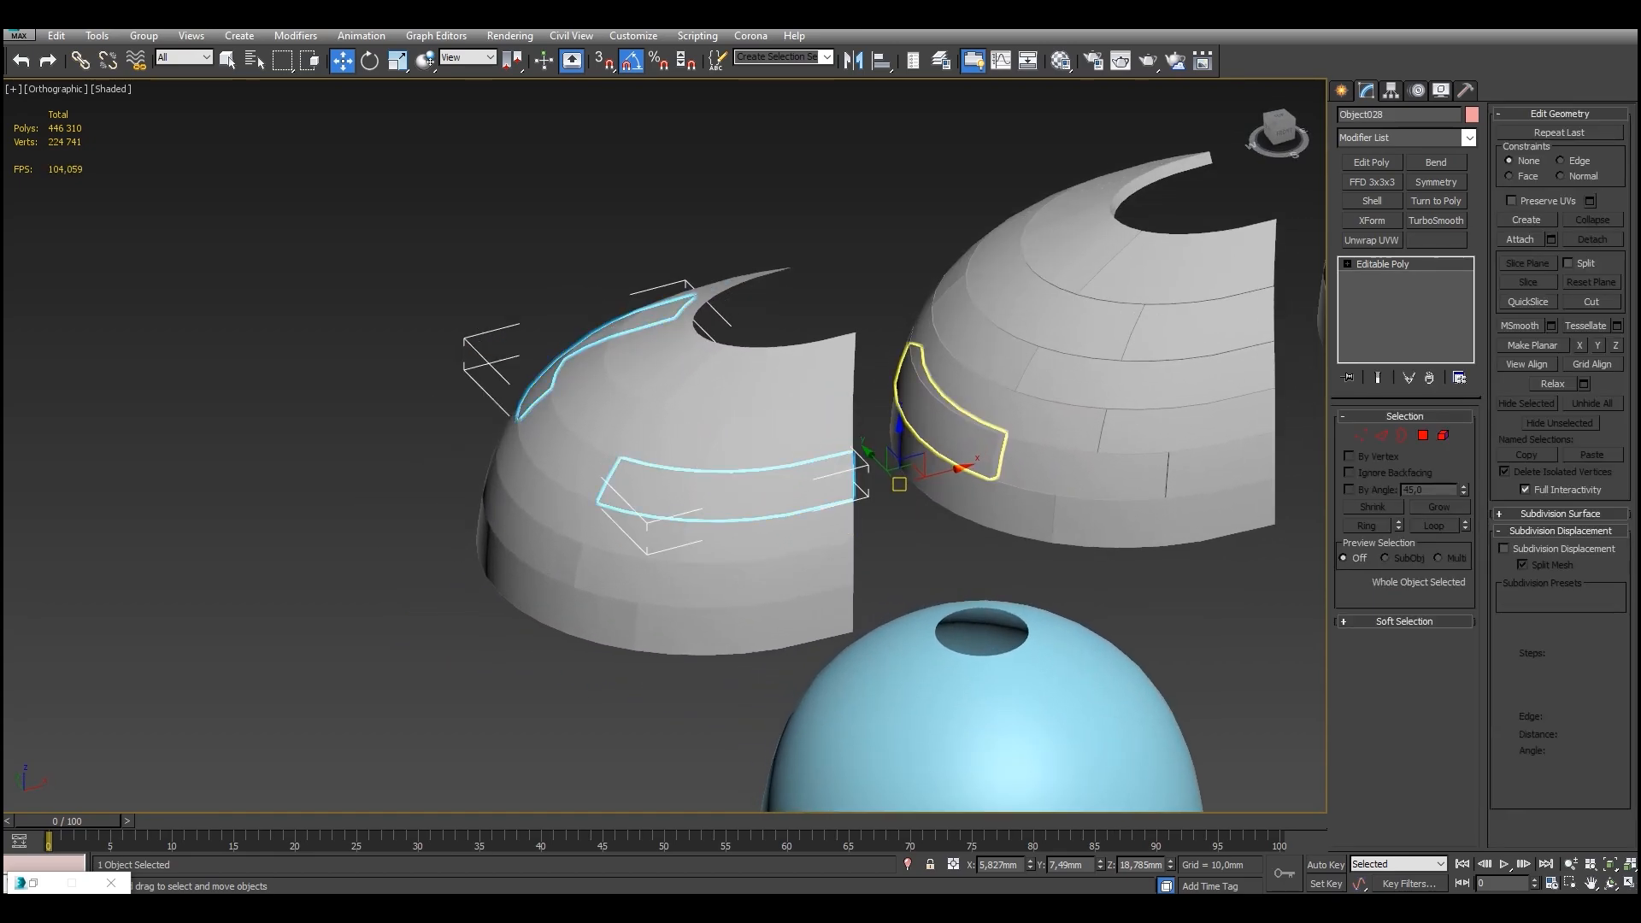
click(983, 444)
middle_drag(1009, 412, 821, 455)
click(1235, 335)
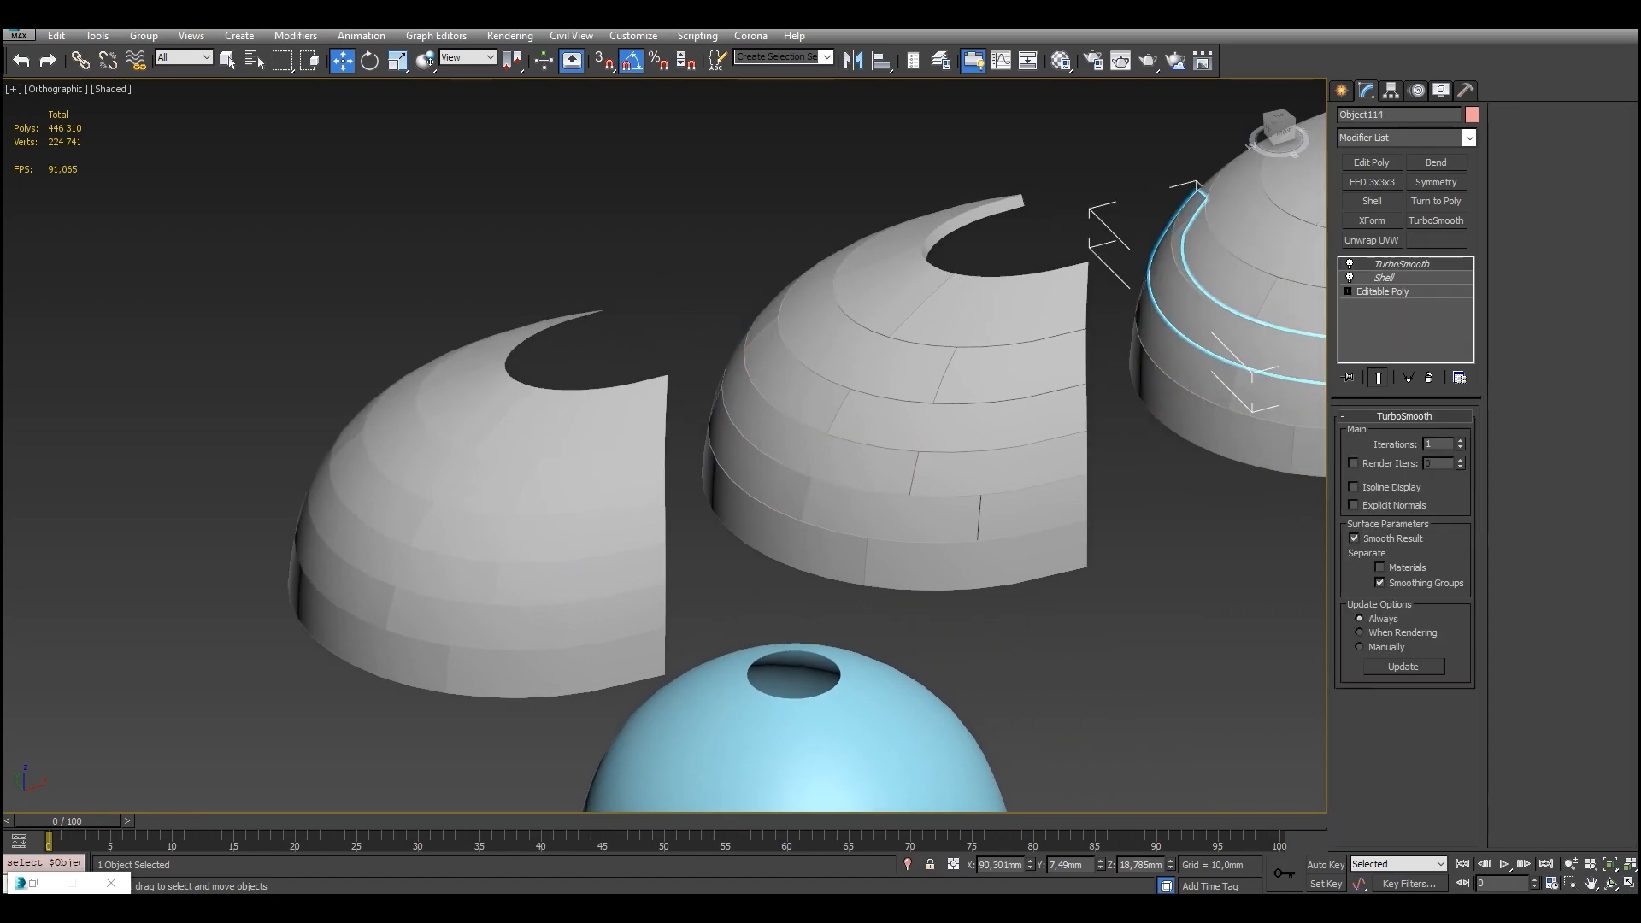
click(564, 490)
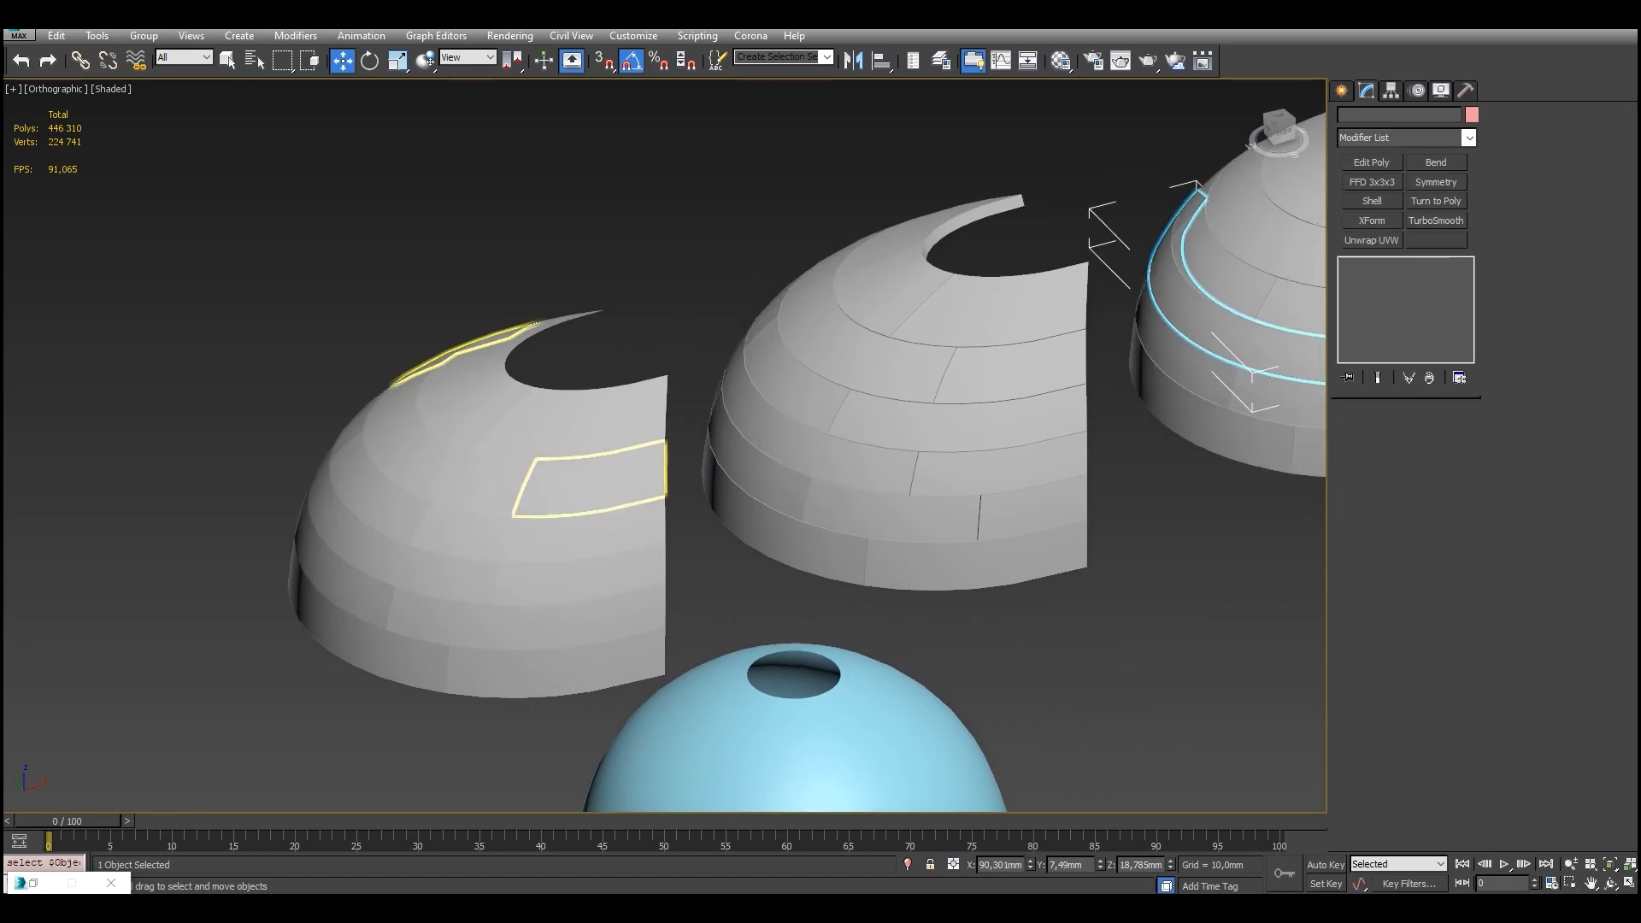
Show edged faces and compare the plank topology of the plain, Shell and single TurboSmooth half-domes.
scroll(562, 496, up, 3)
key(F4)
middle_drag(563, 495, 624, 463)
middle_drag(949, 531, 557, 624)
scroll(712, 504, down, 3)
alt+middle_drag(782, 520, 727, 494)
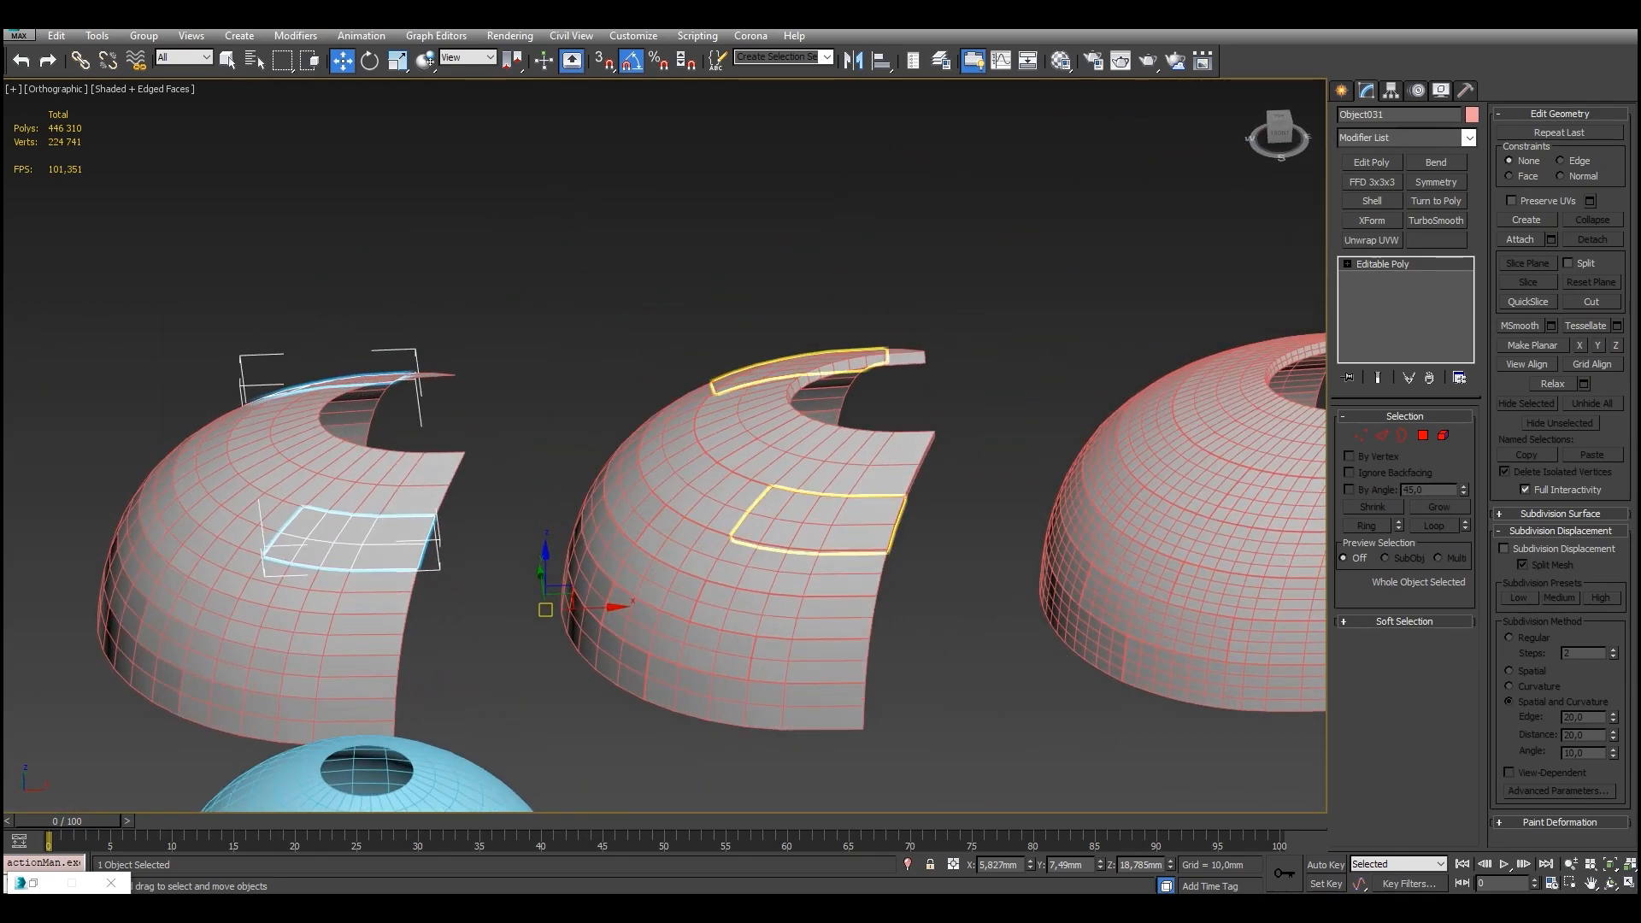
click(807, 517)
middle_drag(898, 521, 439, 438)
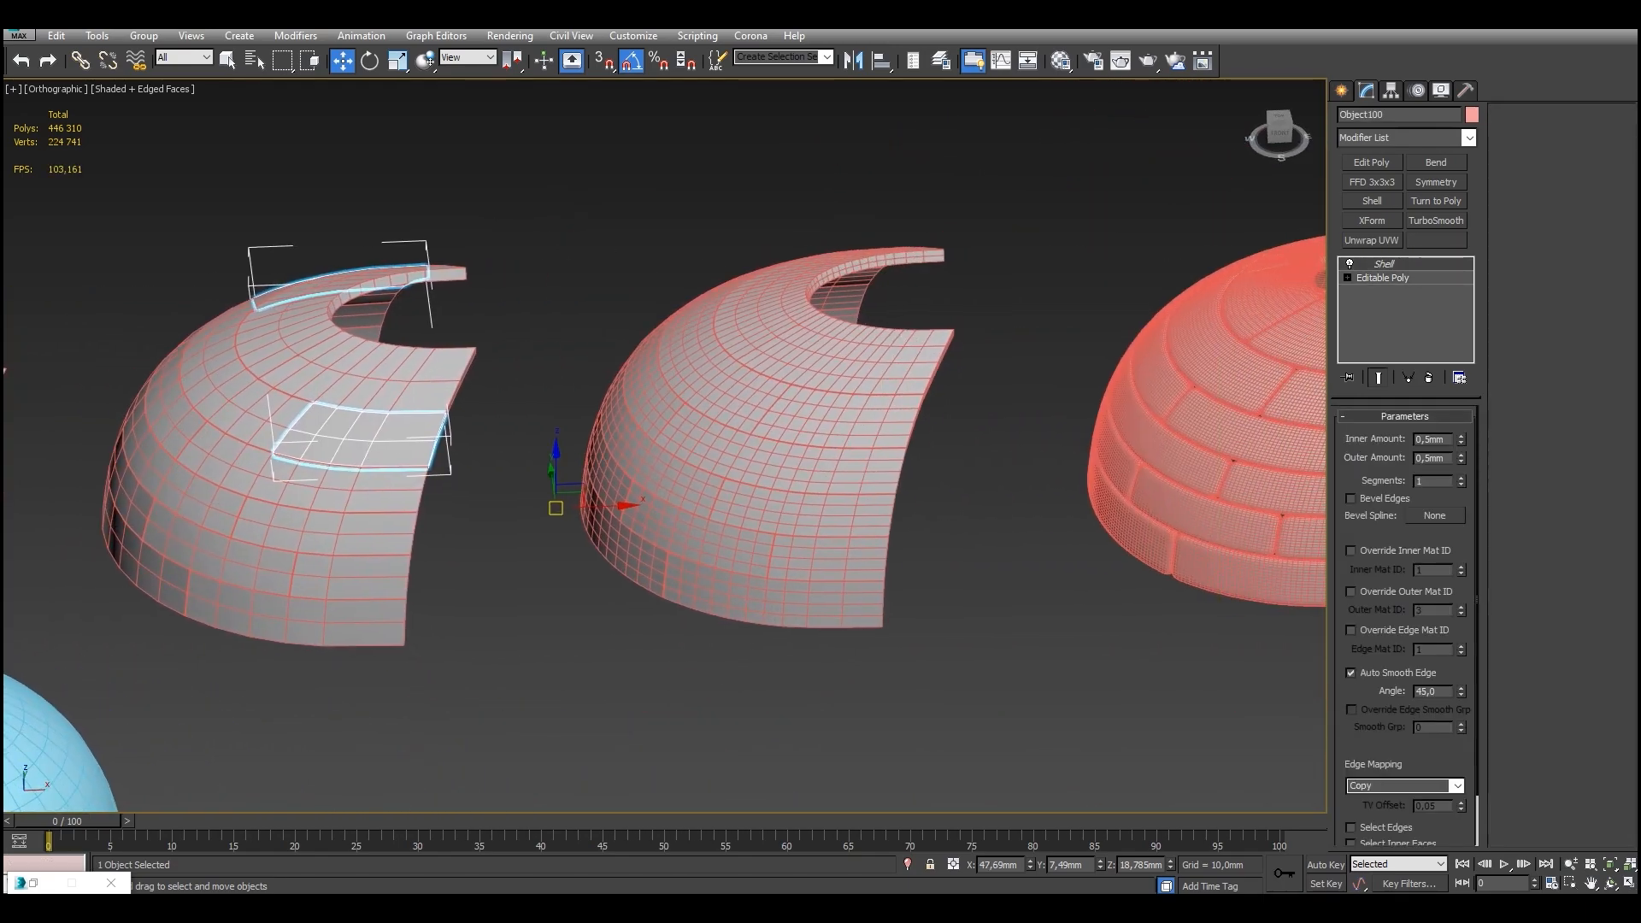
click(837, 419)
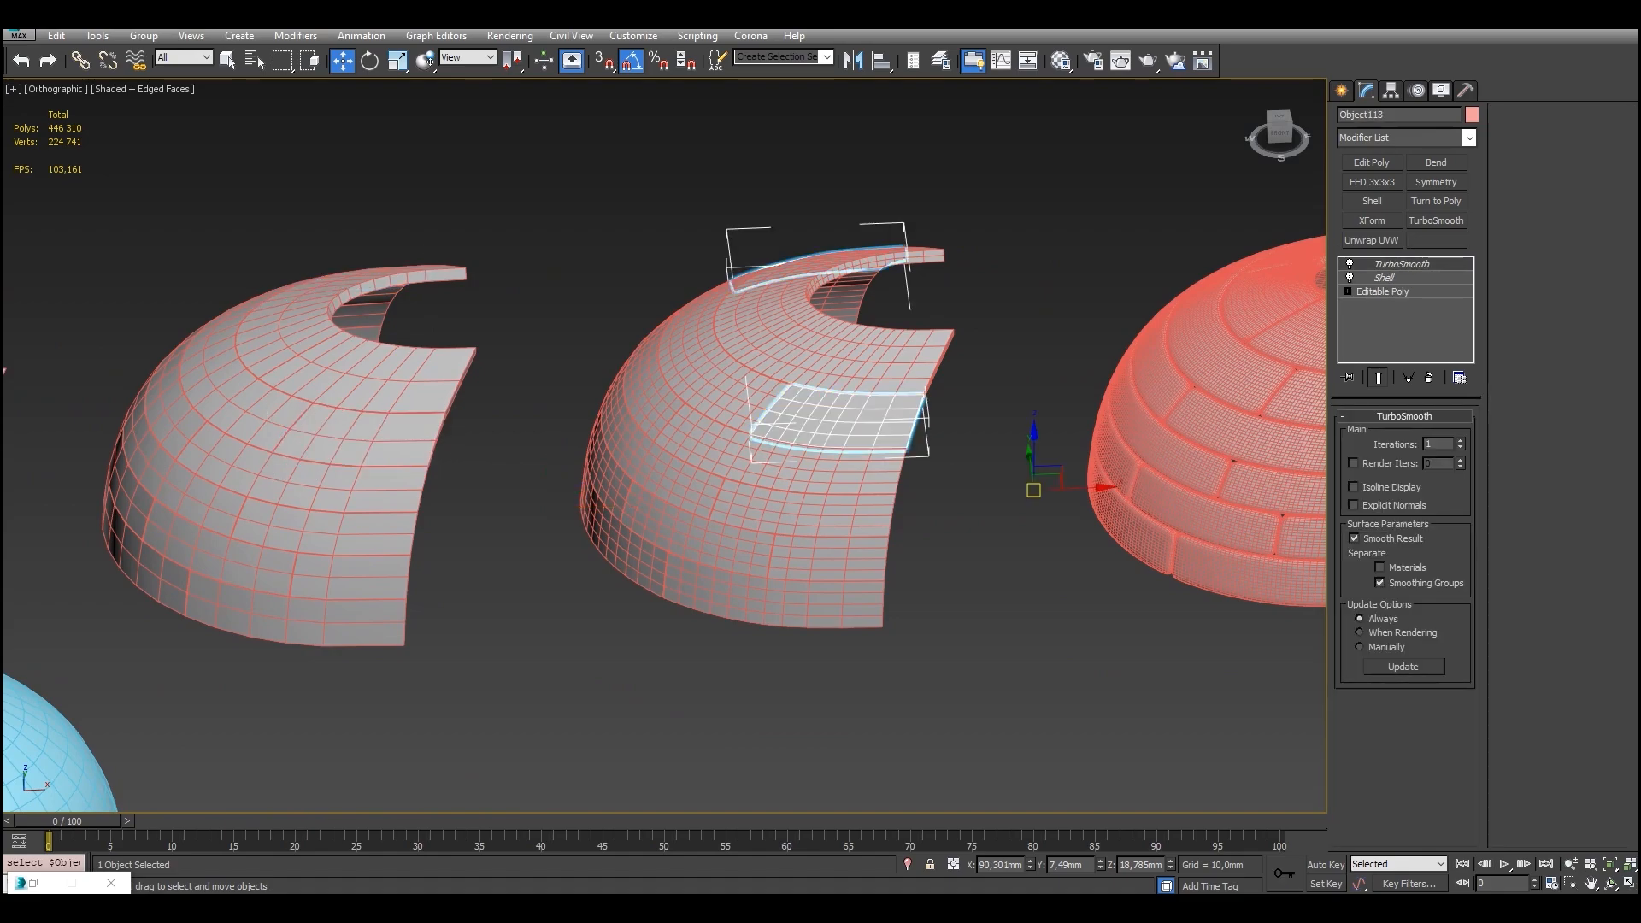
click(1017, 556)
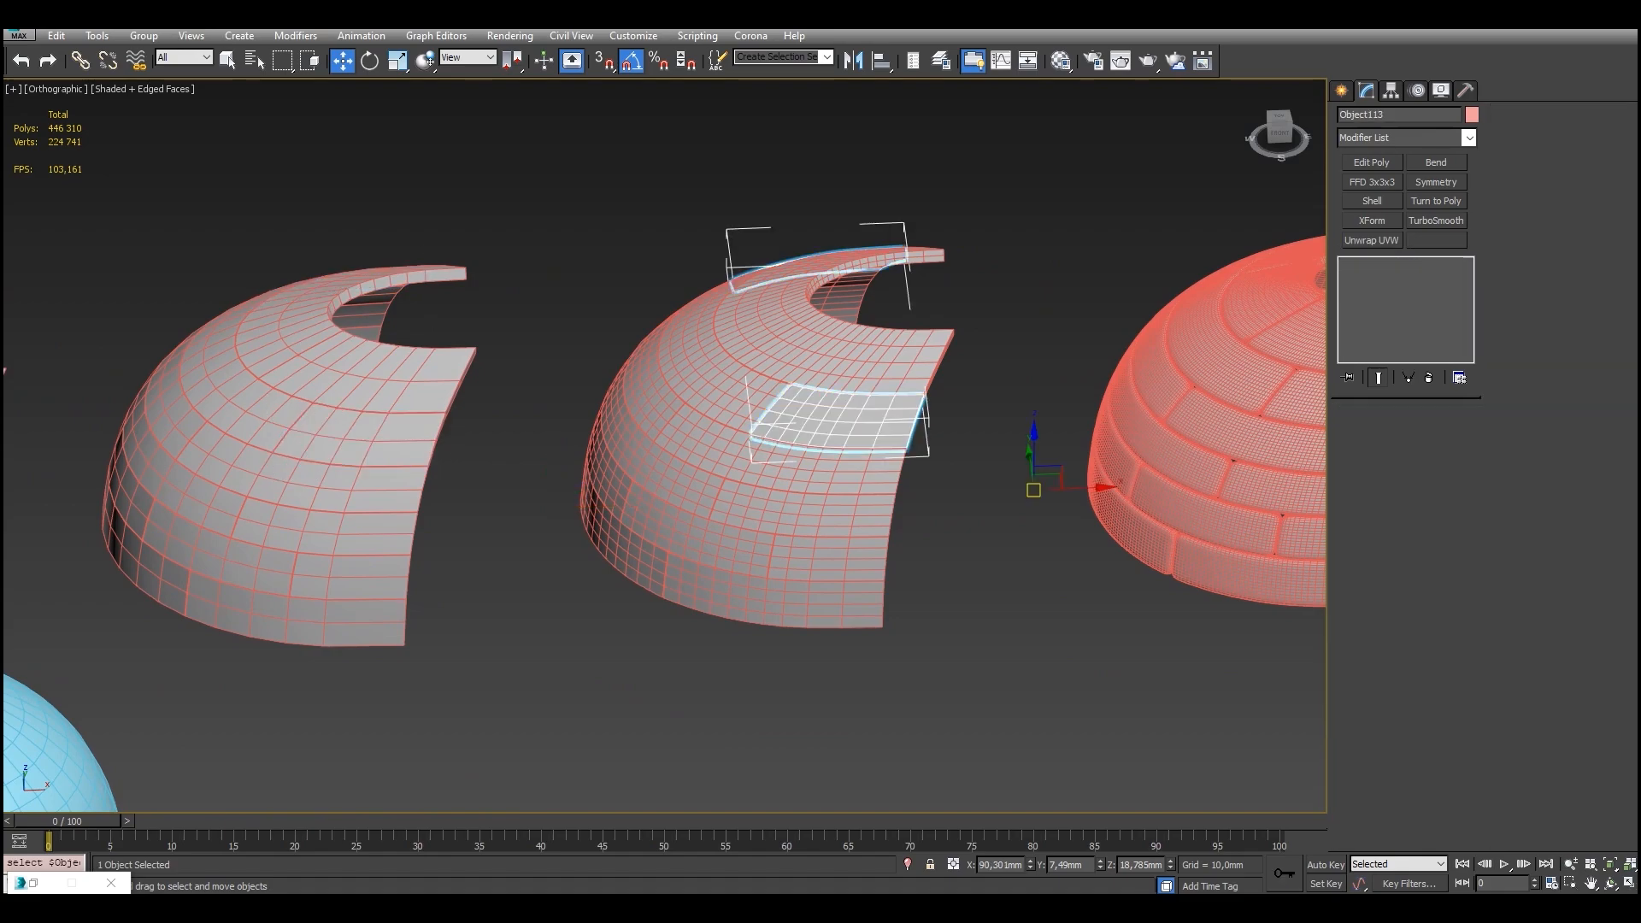
Examine the Shell and double TurboSmooth stack on the final half-dome's upper plank, then switch edged faces off.
middle_drag(1008, 547, 585, 529)
click(940, 332)
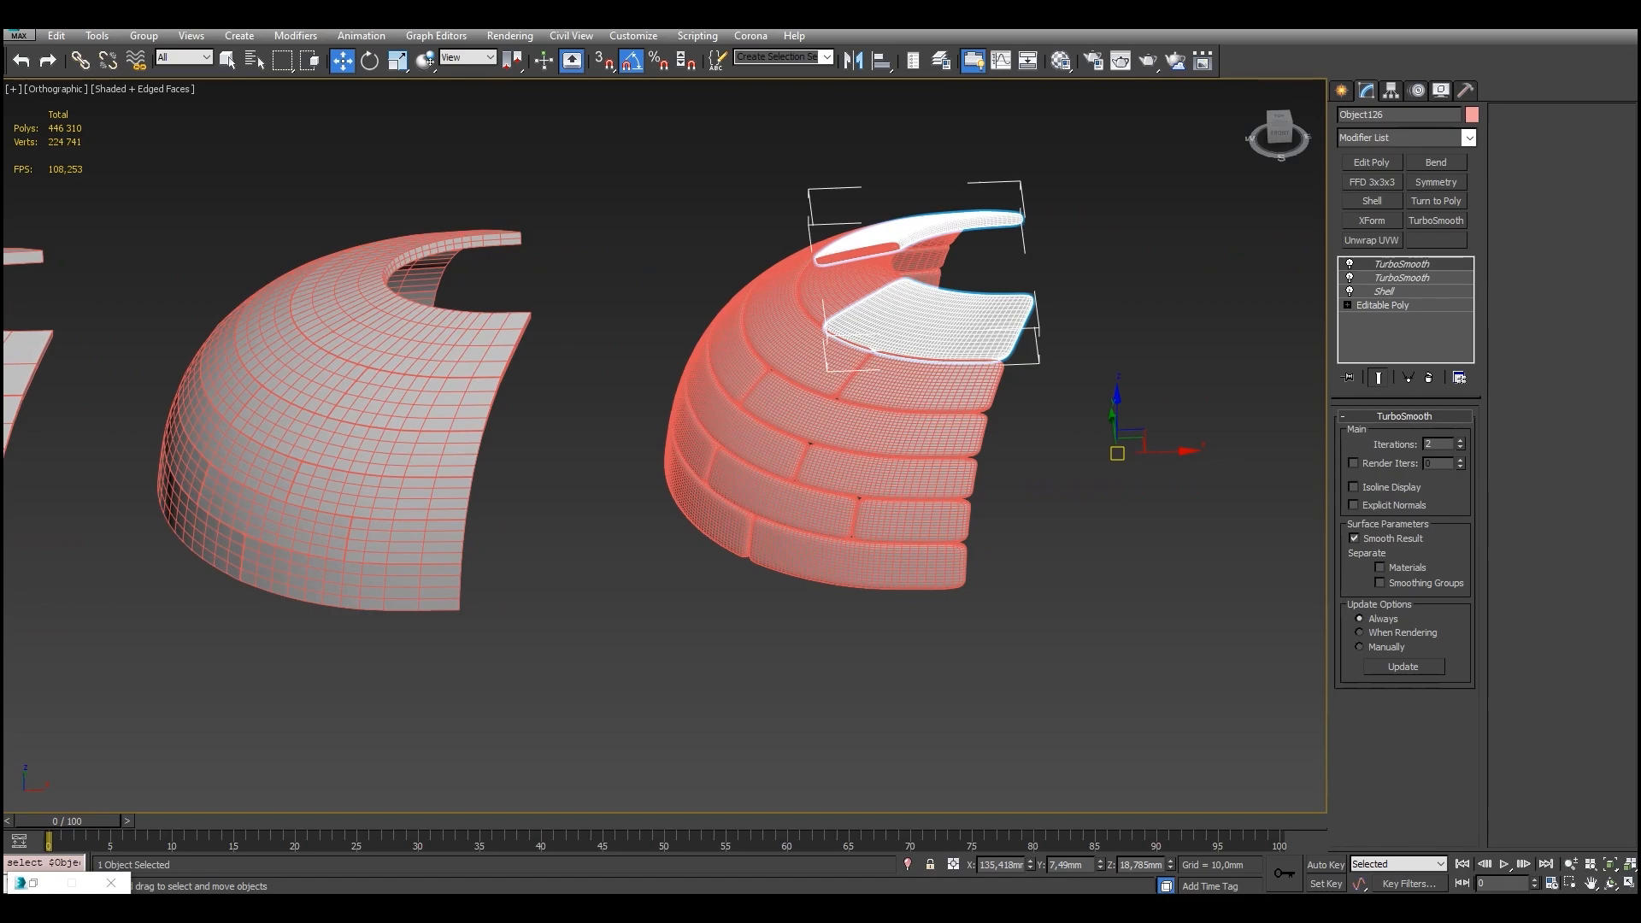
click(1077, 410)
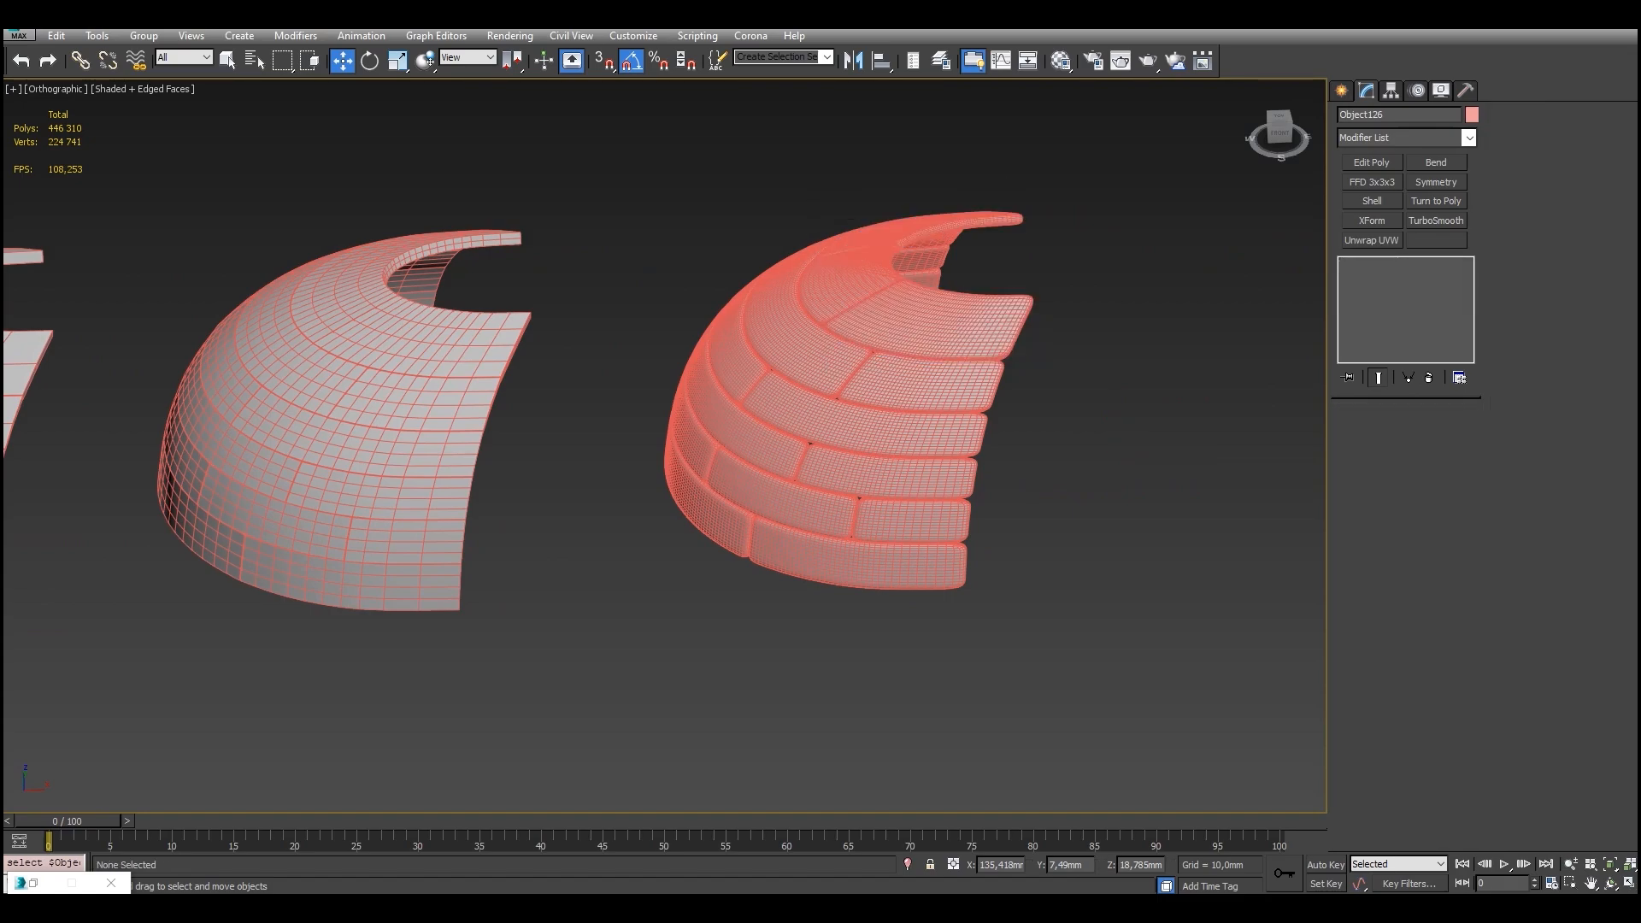
middle_drag(1077, 410, 1034, 449)
key(F4)
click(889, 359)
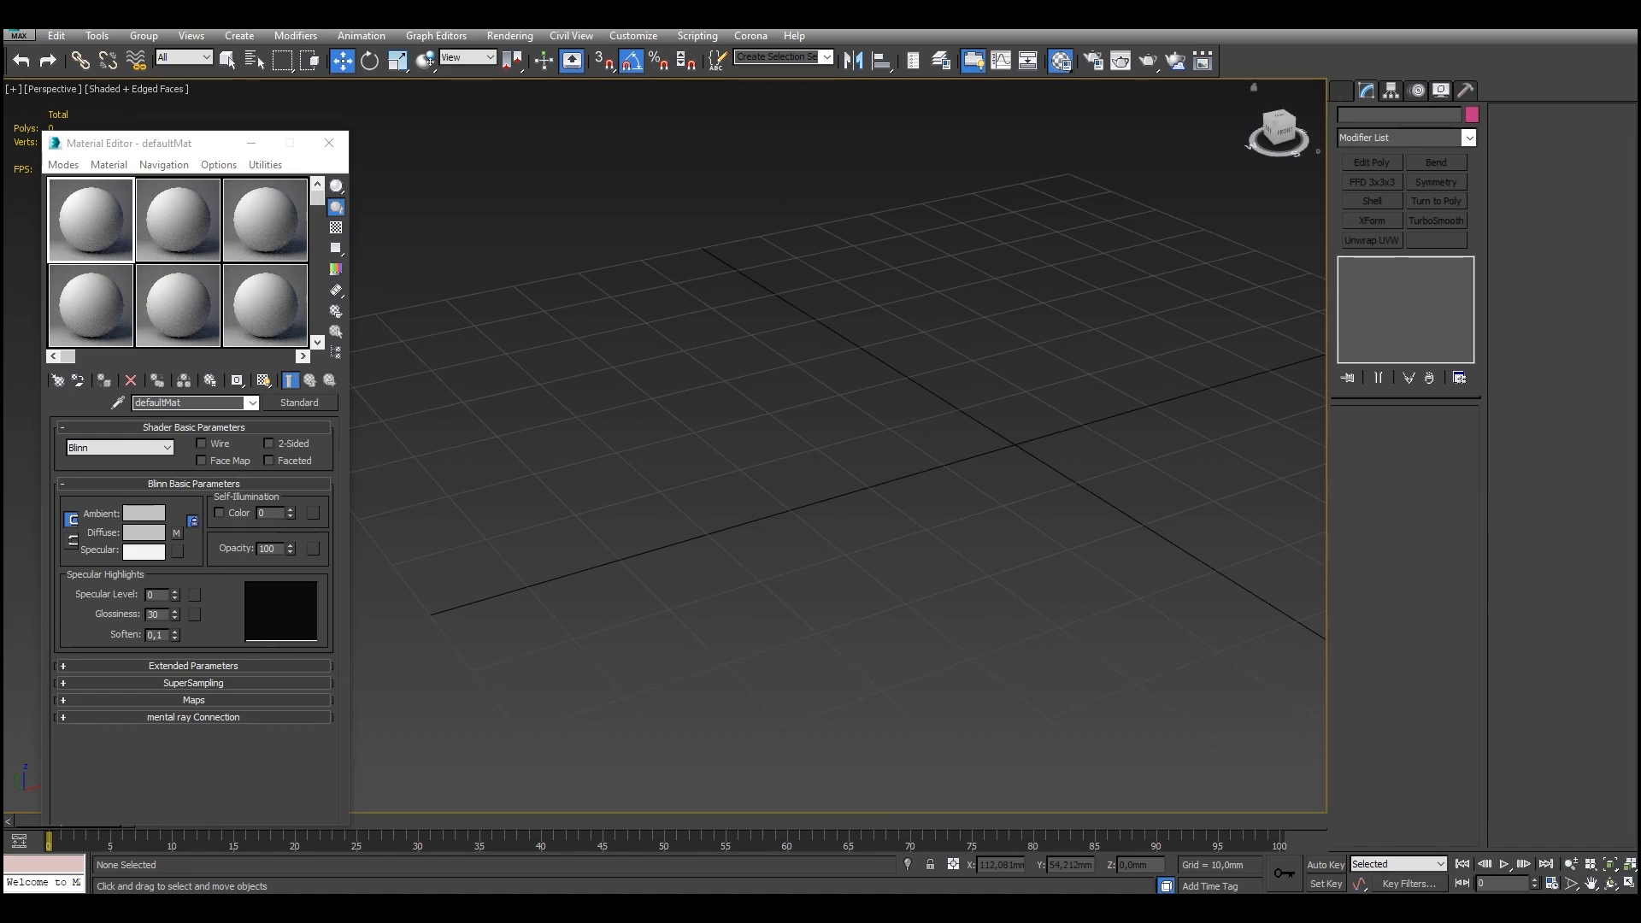
Create a box near the grid's centre and convert it to an Editable Poly.
click(1342, 90)
click(1369, 199)
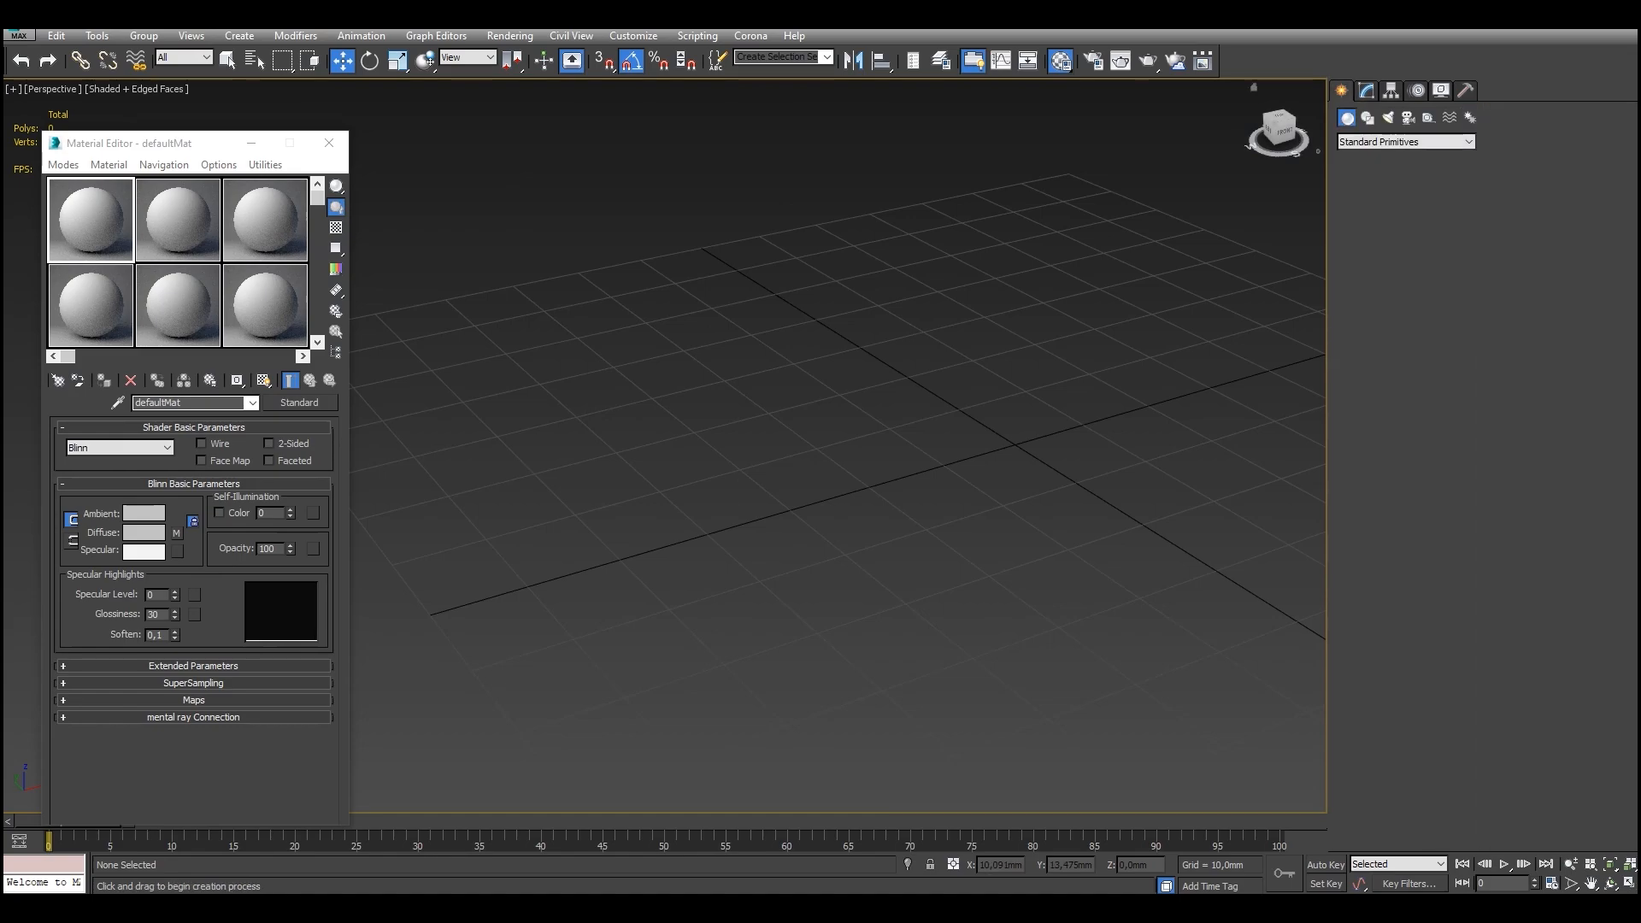
middle_drag(1005, 412, 828, 477)
drag(865, 450, 803, 578)
click(818, 399)
key(w)
middle_drag(834, 445, 789, 460)
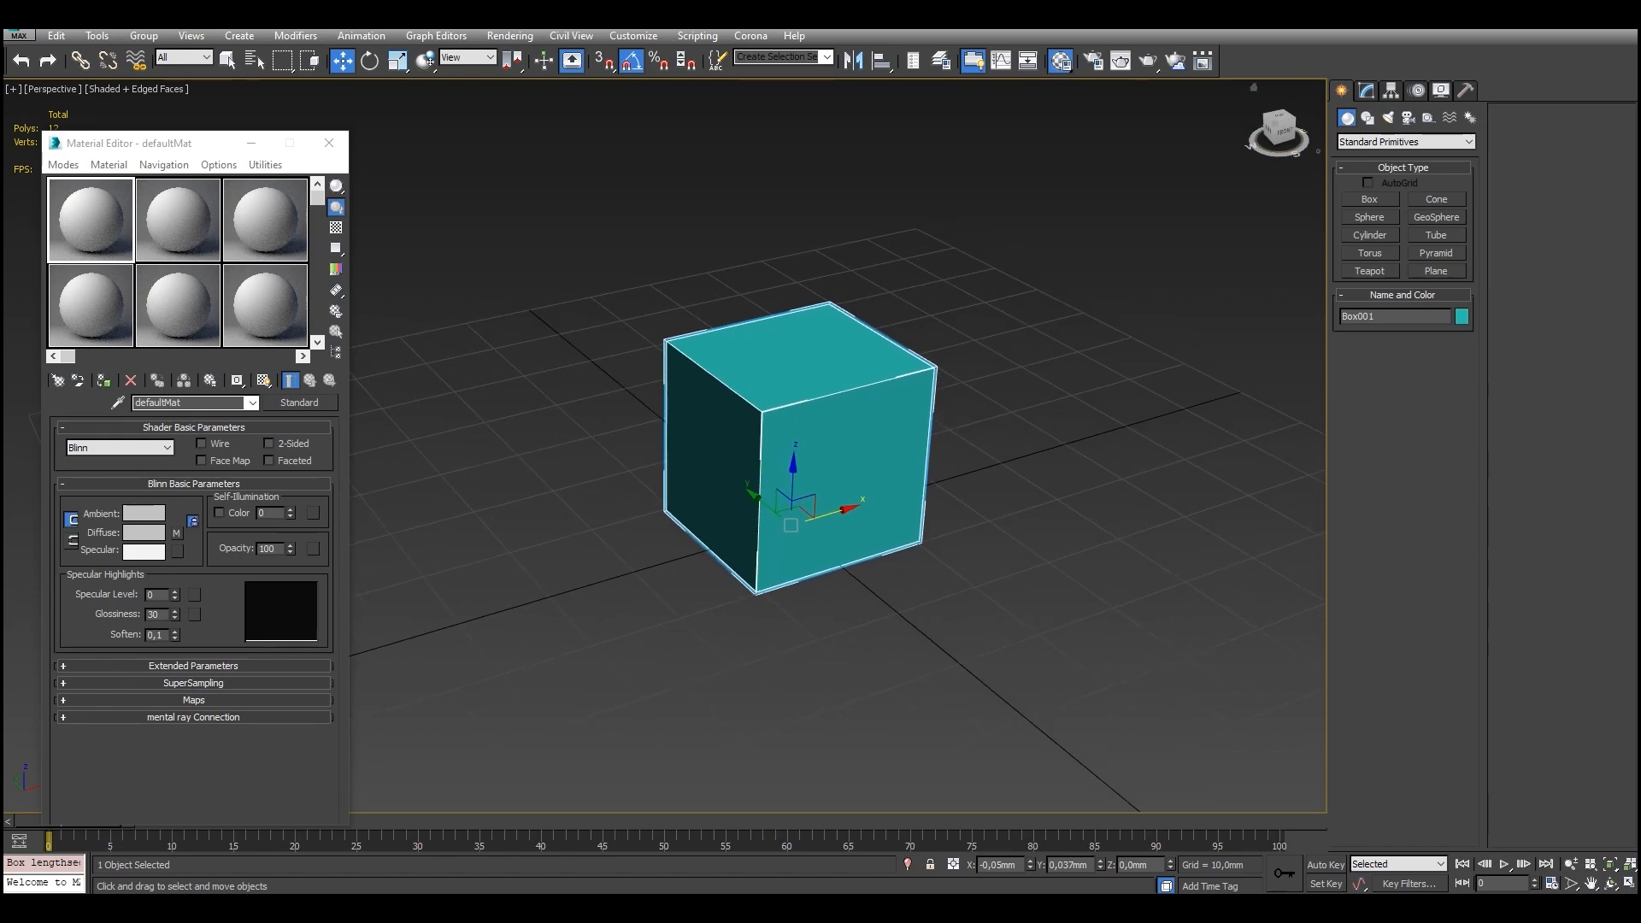
key(alt+p)
click(1366, 91)
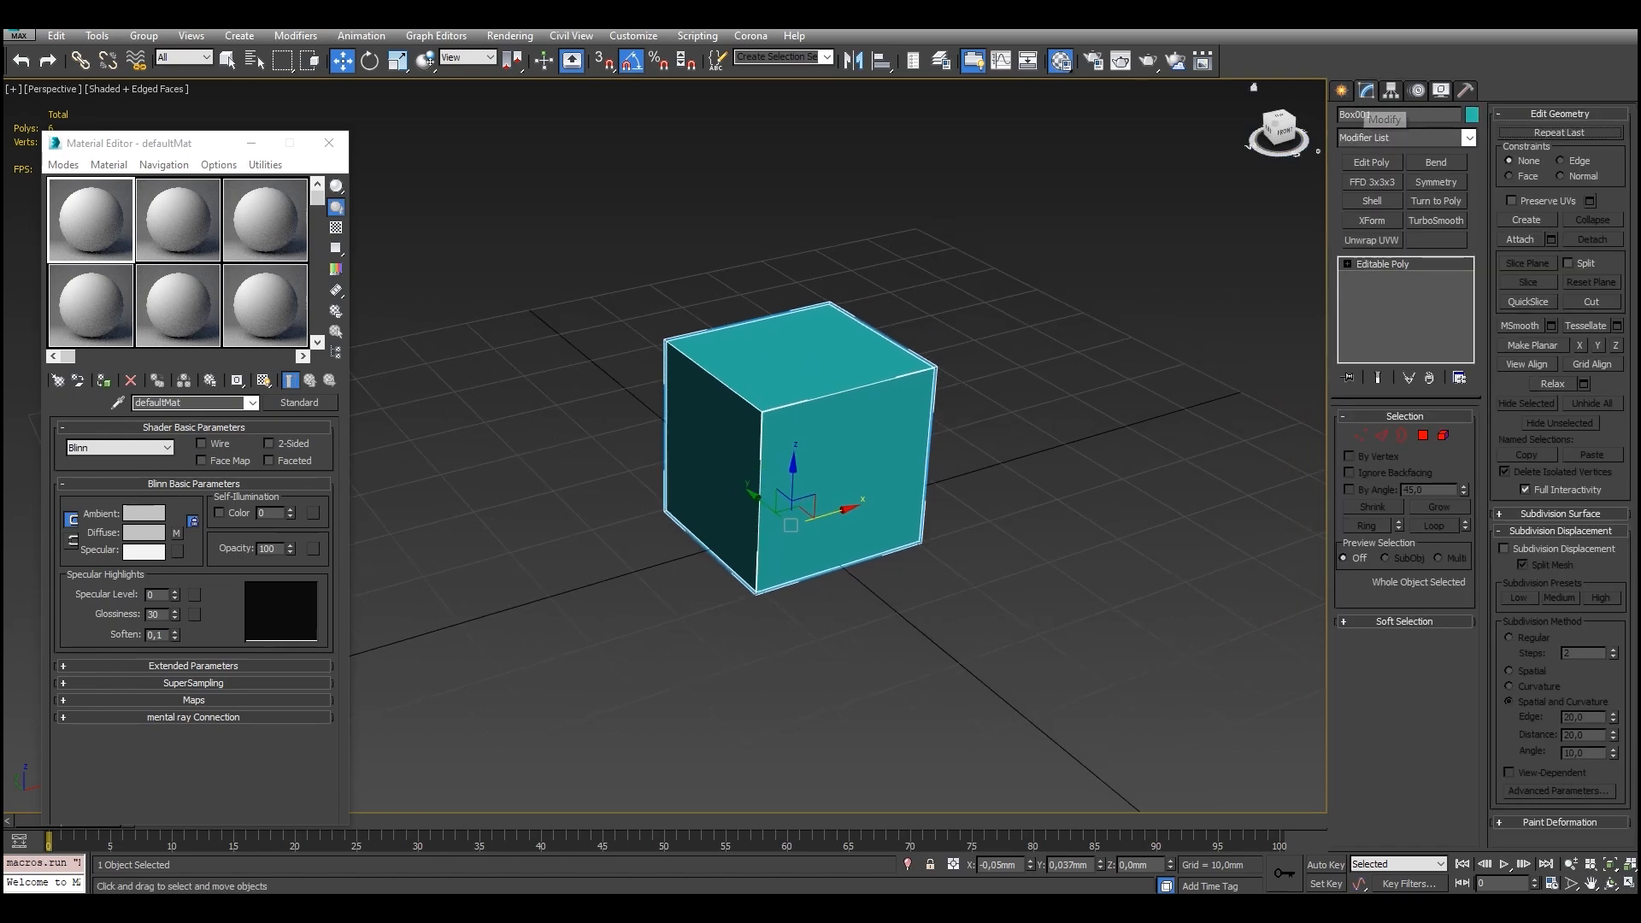
Add a Symmetry modifier to the box and move its X mirror plane clear of it to form a separate mirrored box.
click(1436, 183)
click(1394, 277)
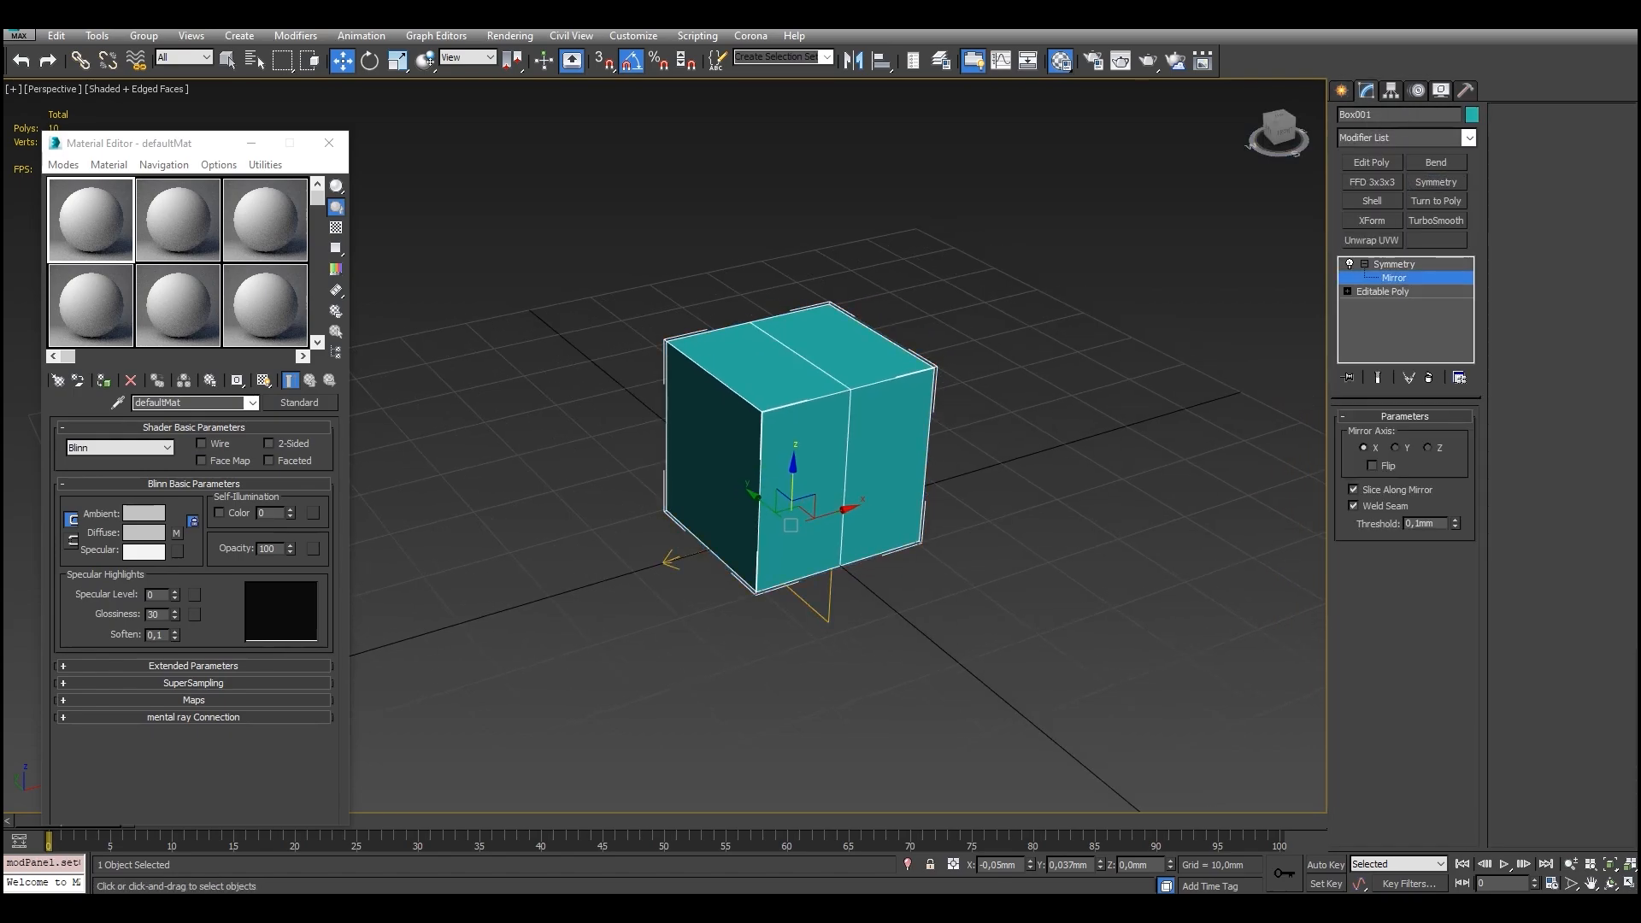
drag(834, 513, 691, 554)
middle_drag(691, 554, 868, 513)
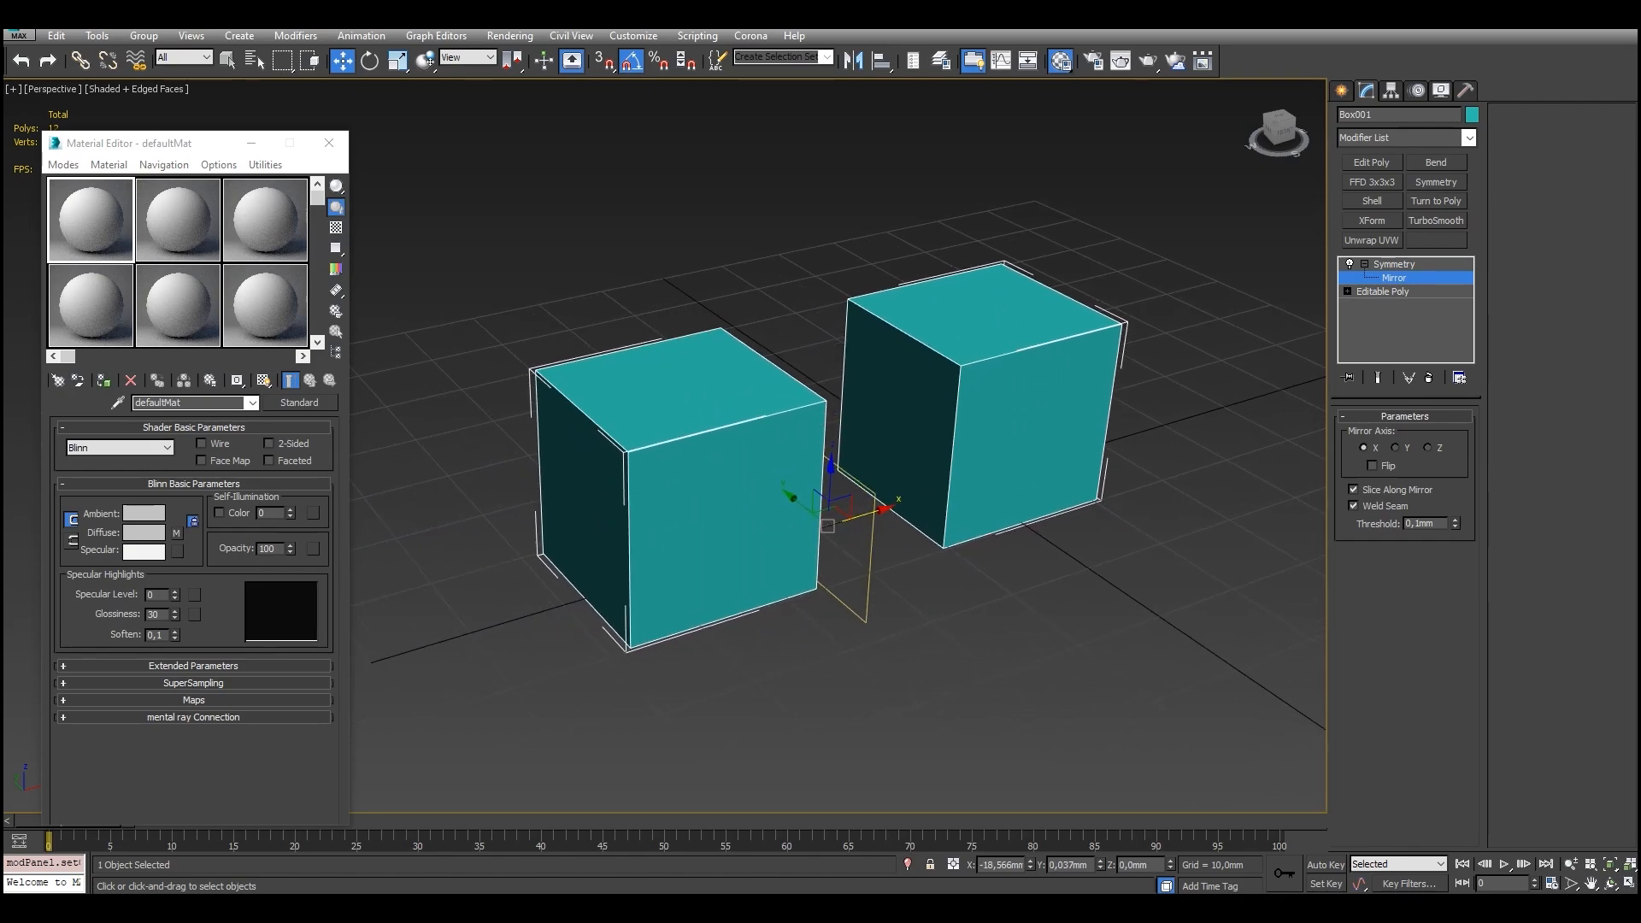
Raise the box's front lower corner vertex and lower the front upper one with the Symmetry result displayed.
click(1382, 291)
click(1378, 378)
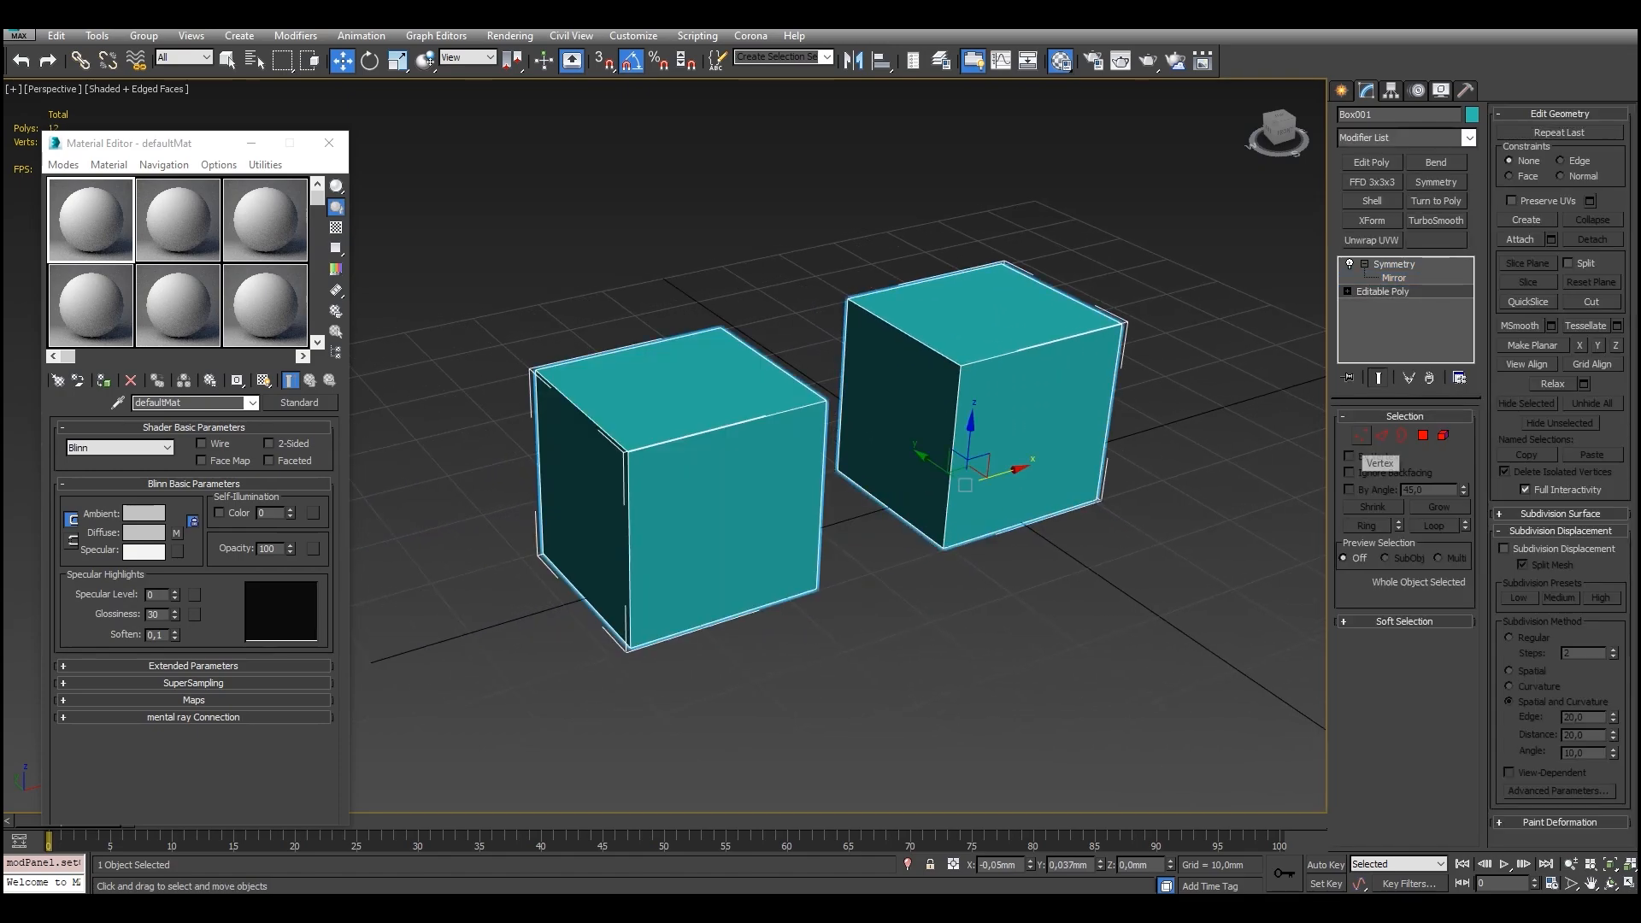
click(1361, 436)
click(961, 365)
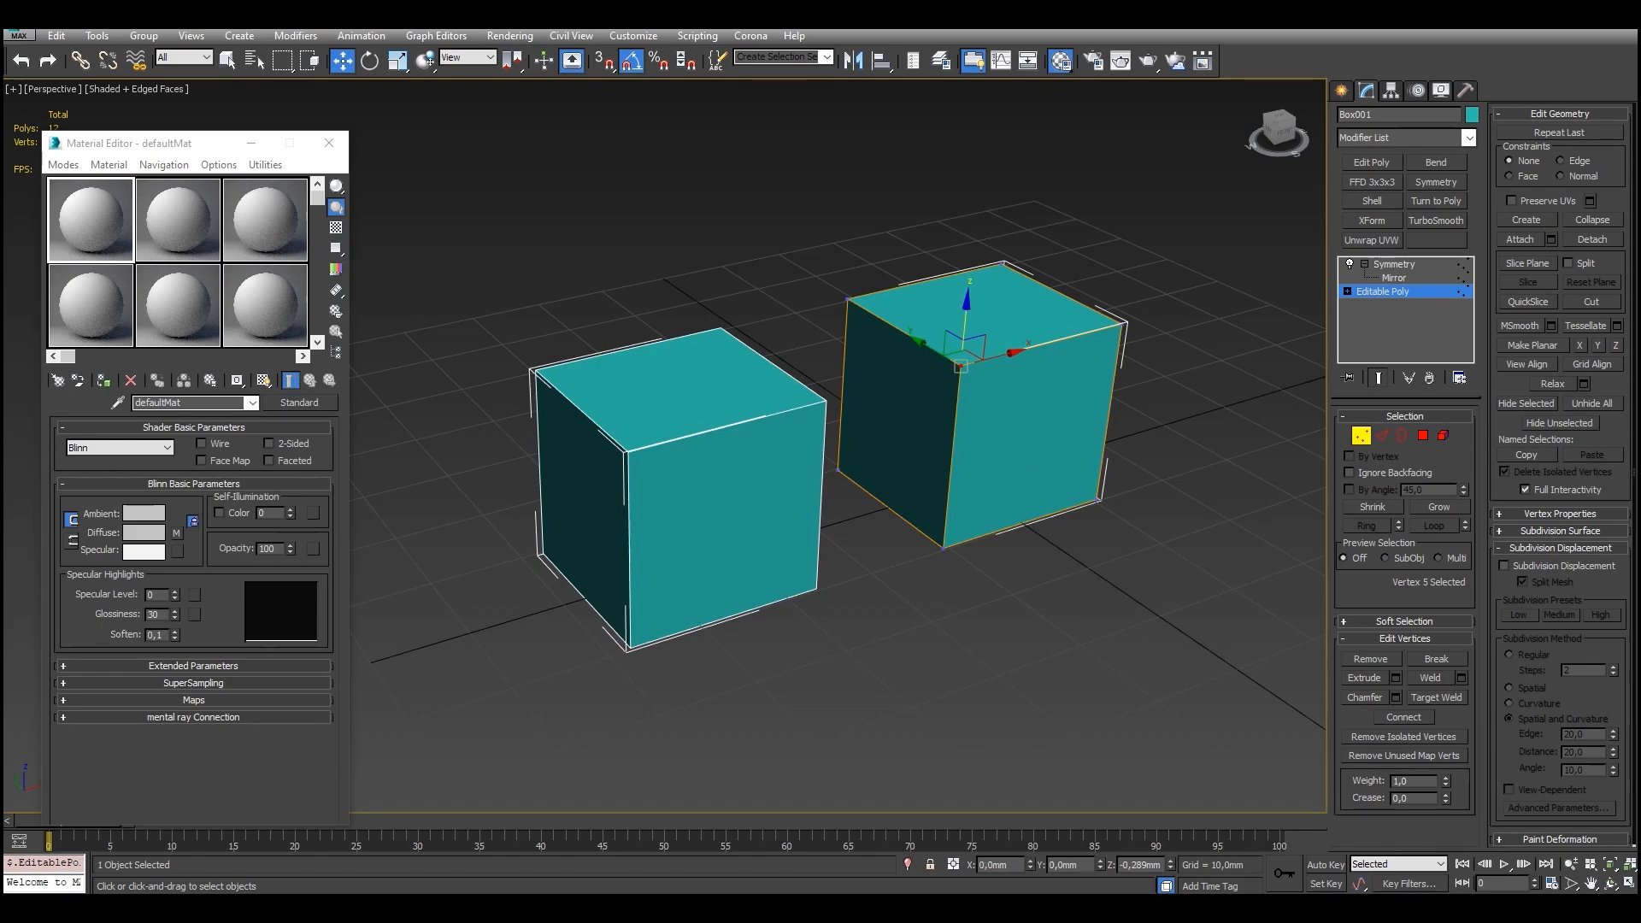
mouse_move(967, 306)
mouse_down()
mouse_move(965, 343)
mouse_move(966, 310)
mouse_up()
drag(969, 567, 970, 568)
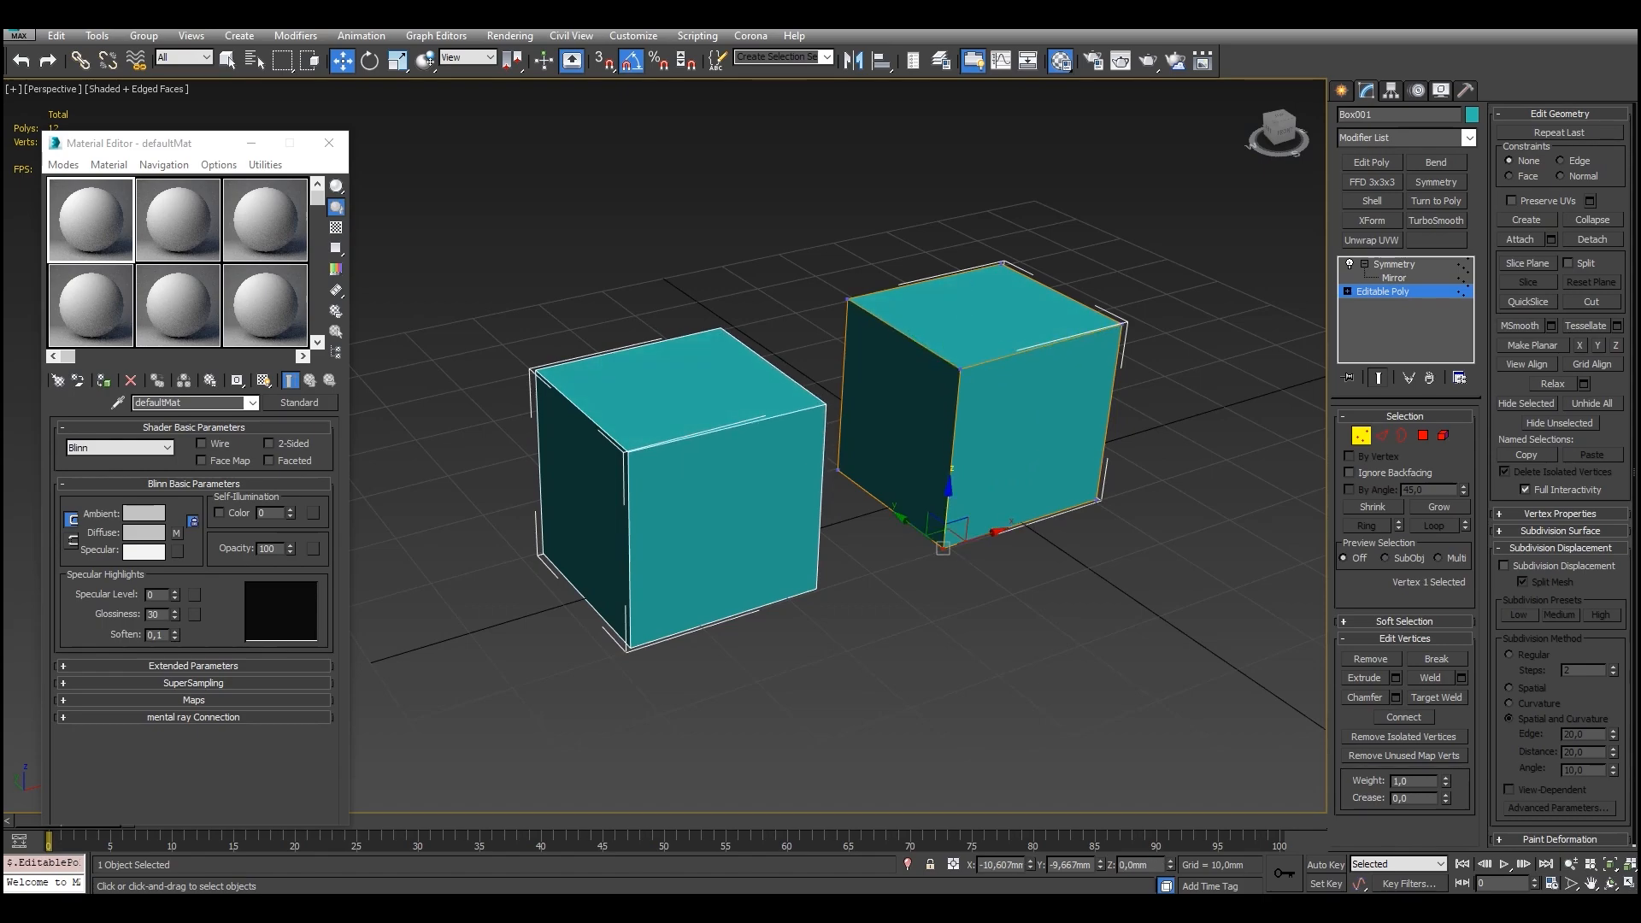
drag(949, 489, 956, 406)
click(961, 370)
drag(962, 314, 959, 365)
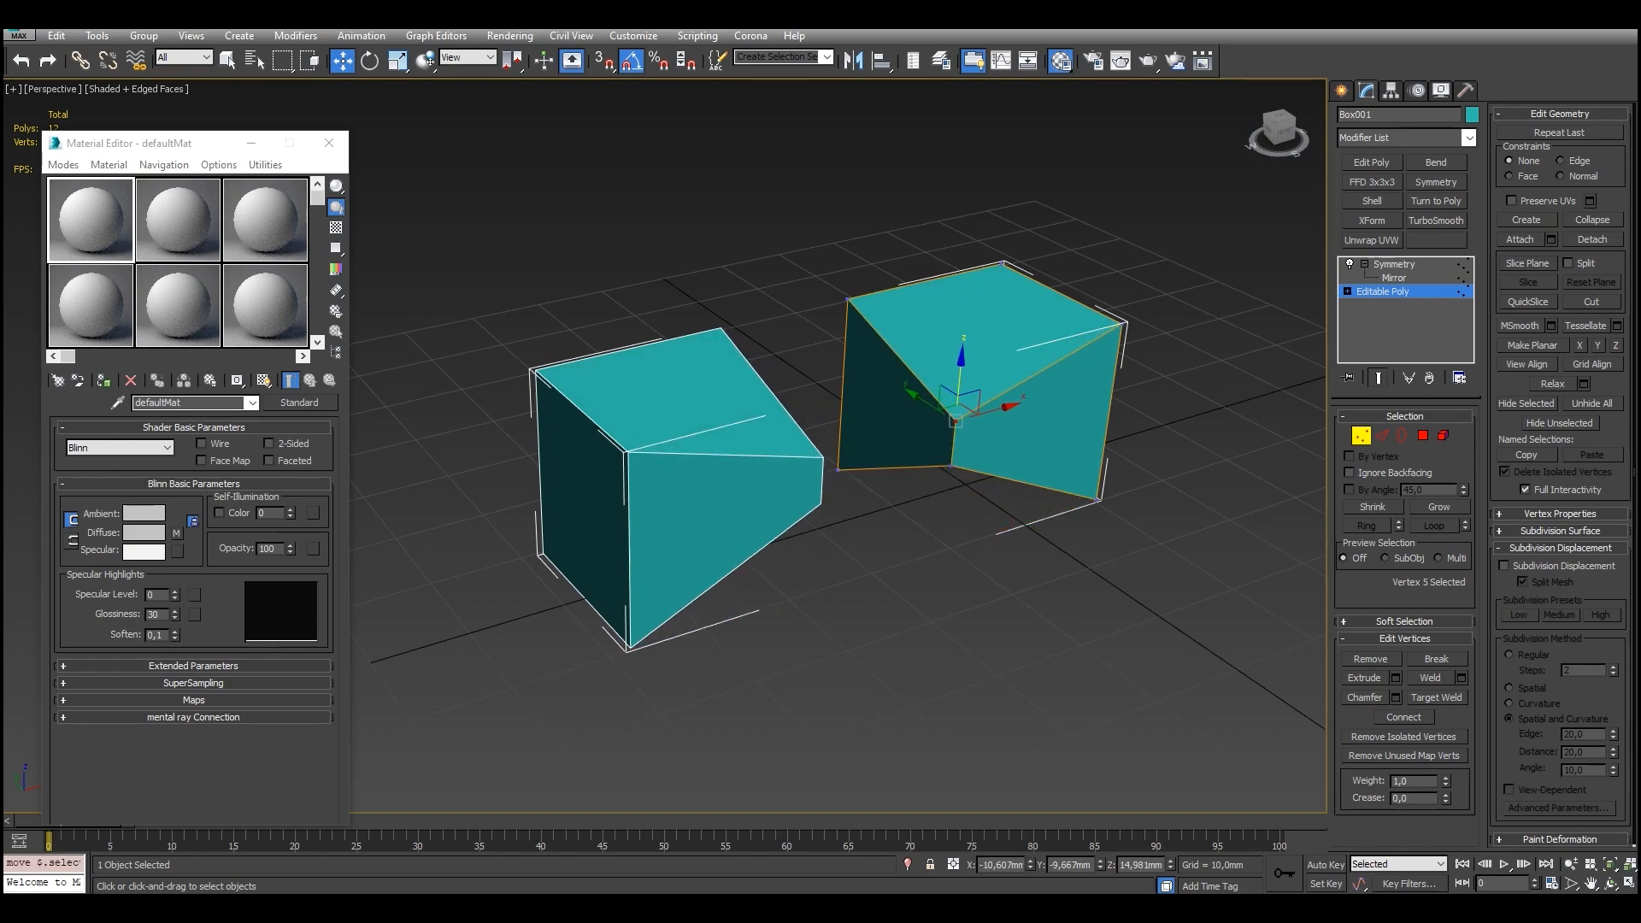
alt+middle_drag(959, 366, 895, 409)
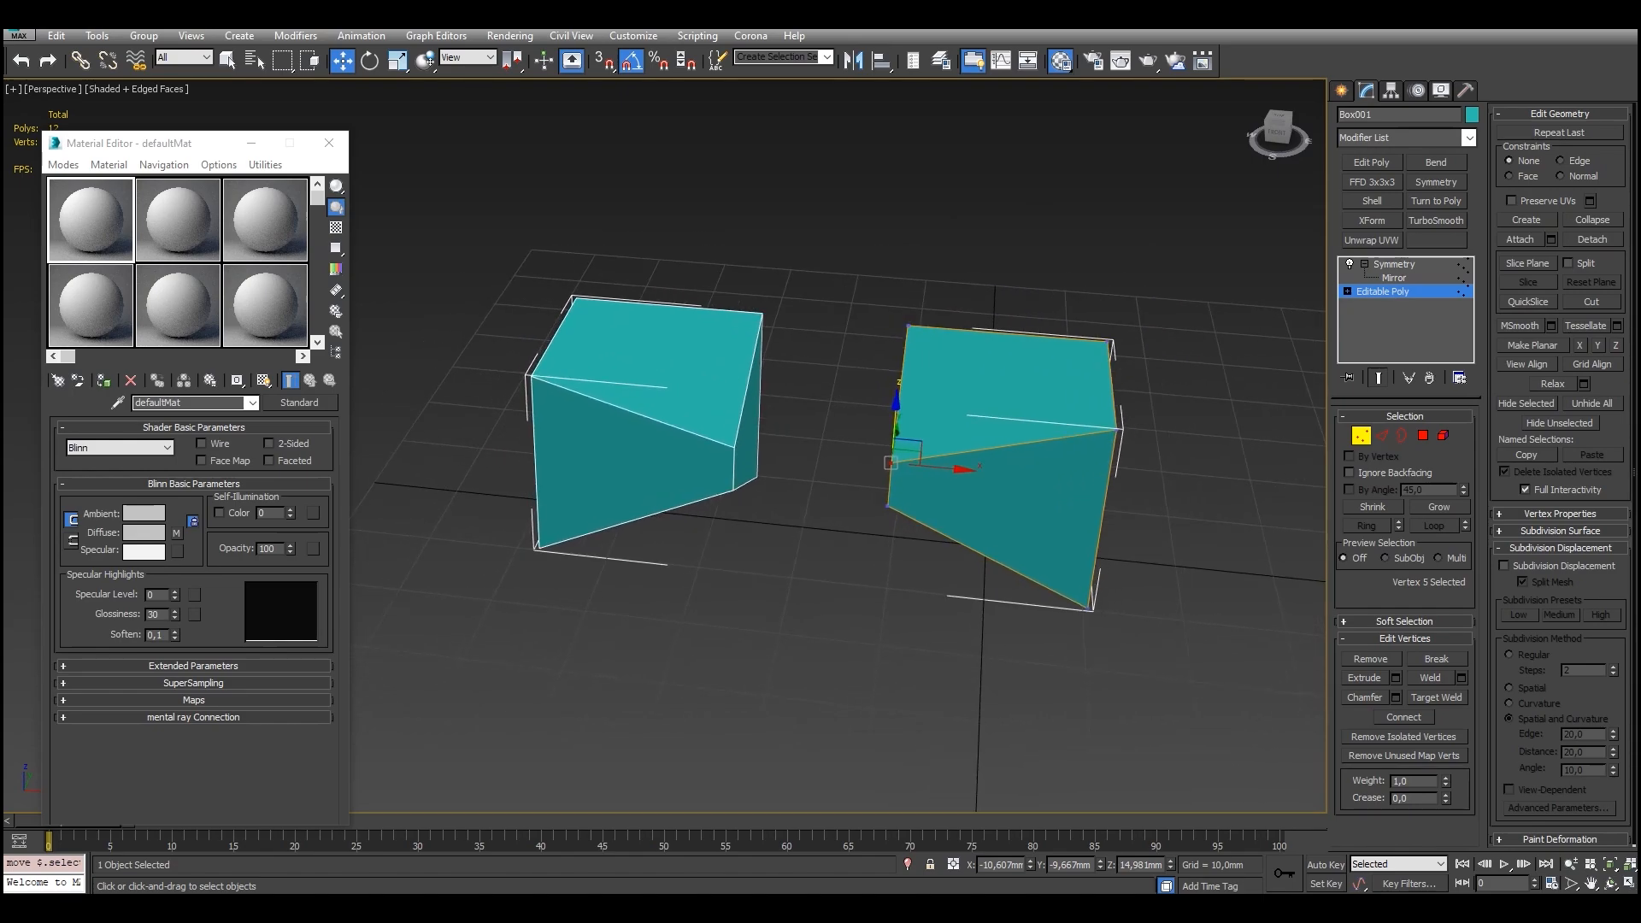
Remove the Symmetry modifier from the box's modifier stack.
click(1394, 264)
click(1382, 291)
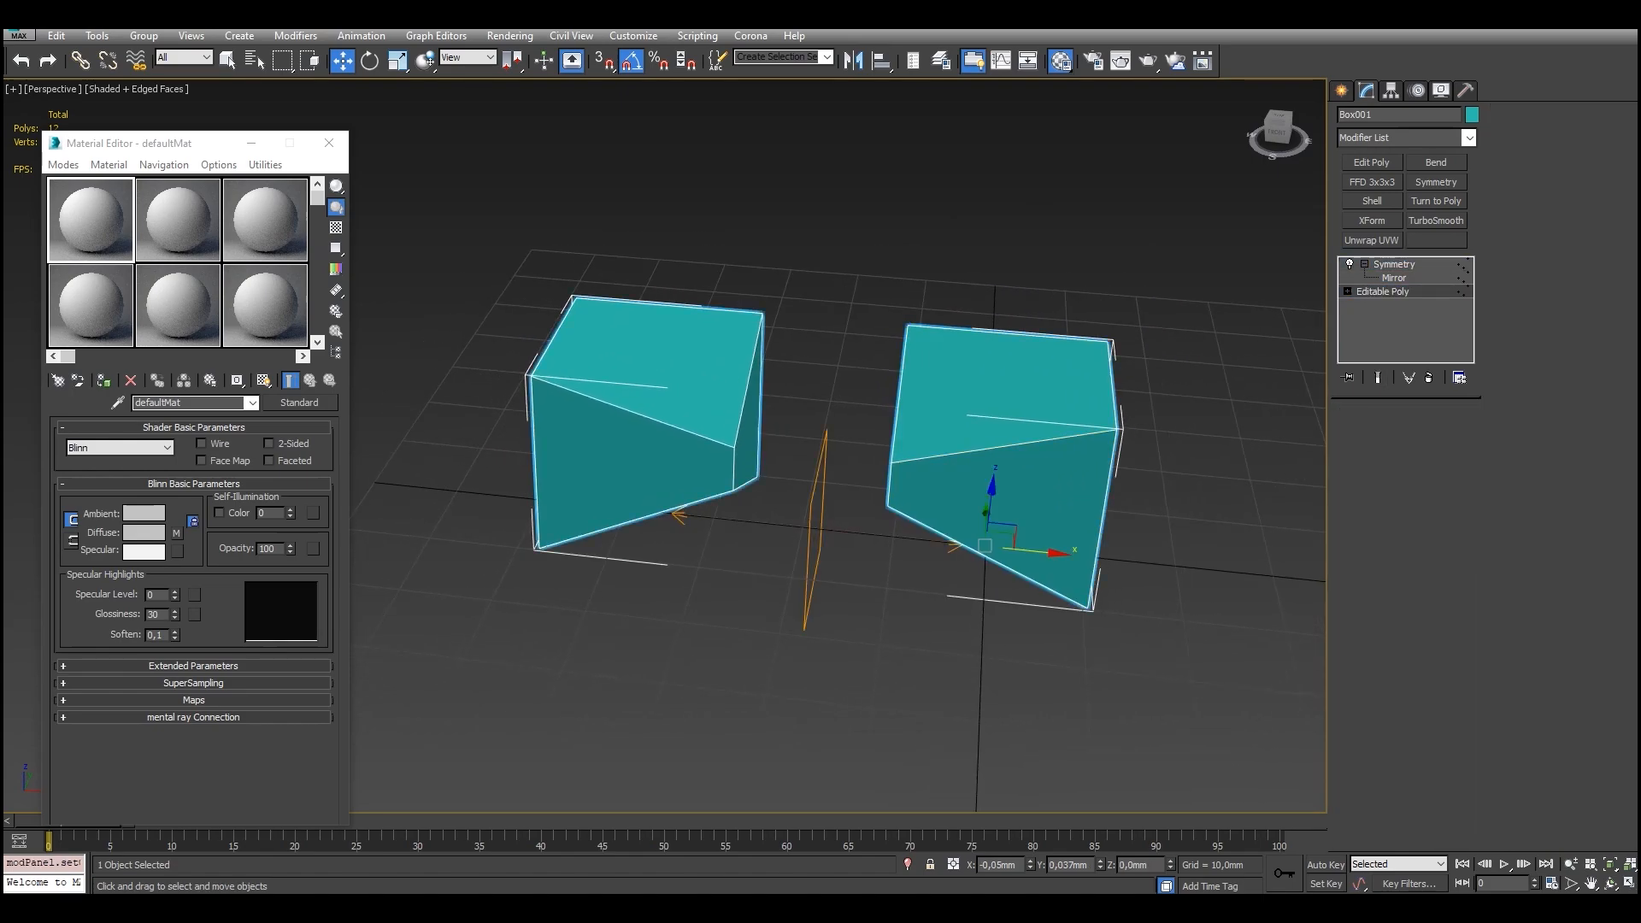
key(1)
key(1)
click(1394, 264)
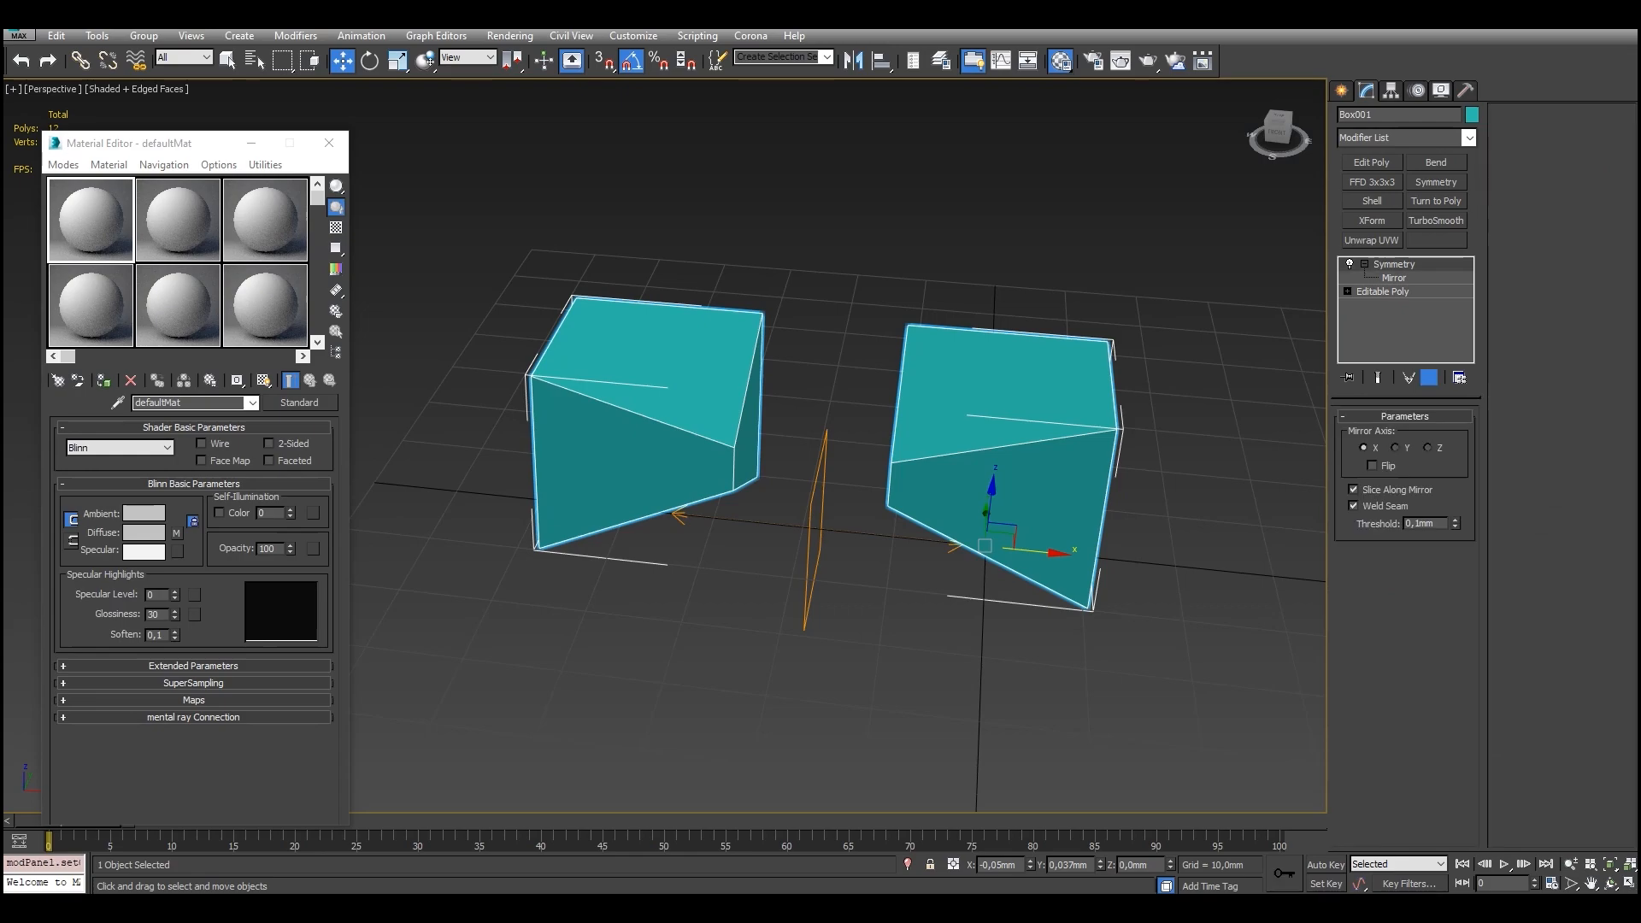
click(1429, 377)
alt+middle_drag(966, 445, 899, 421)
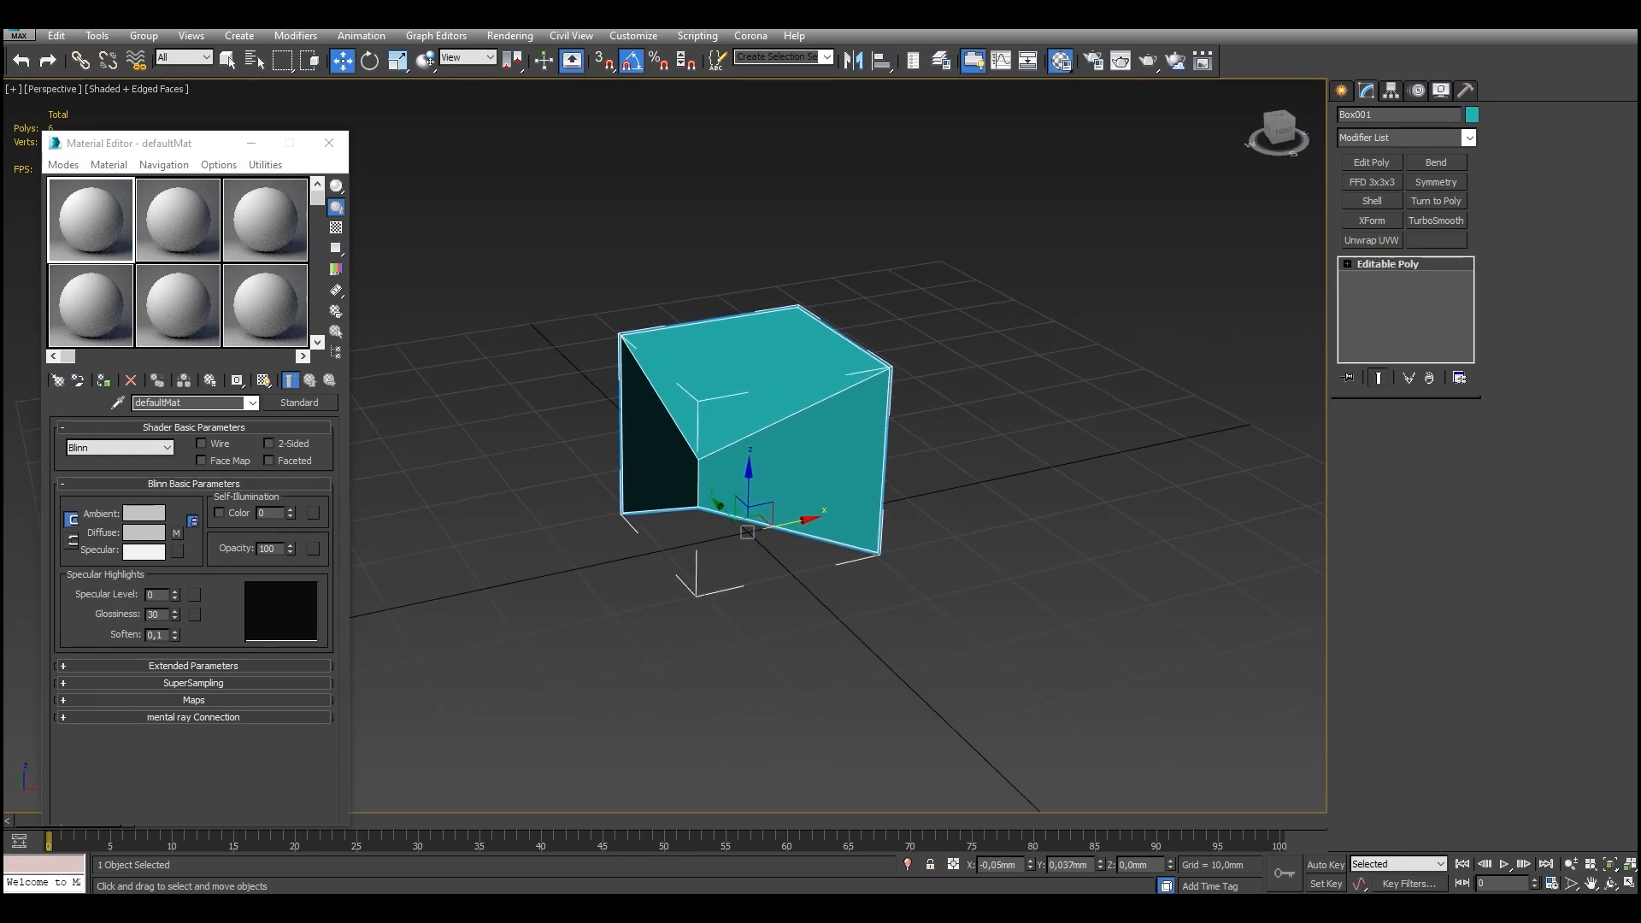
Clone the deformed box along X as a single instance.
shift+drag(782, 517, 1030, 461)
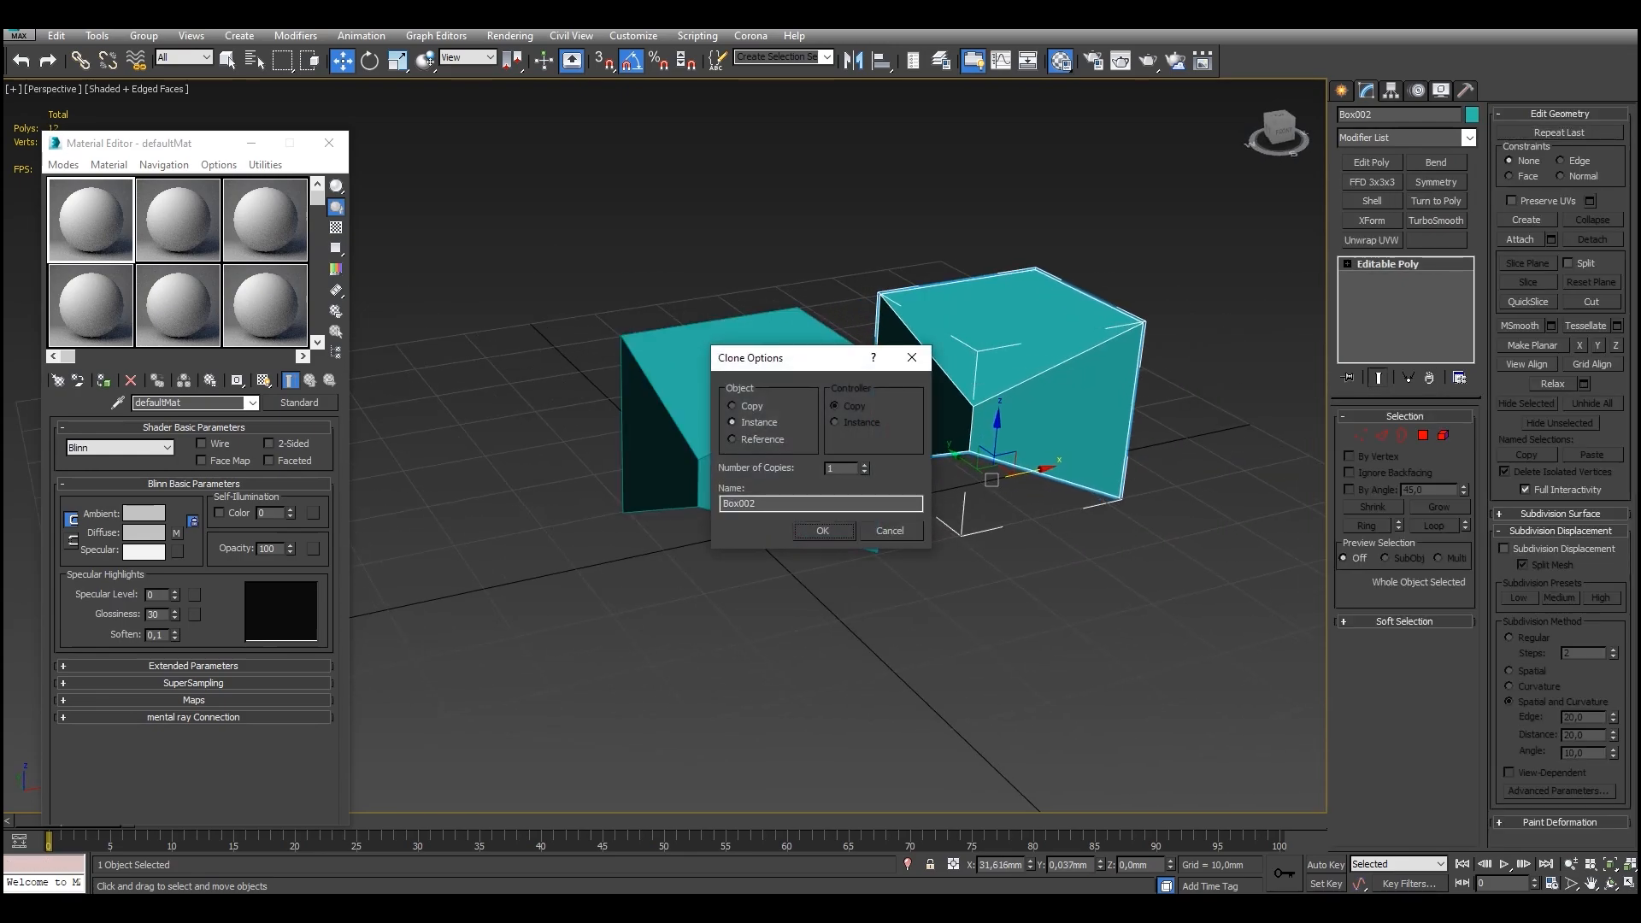
click(823, 530)
middle_drag(823, 530, 801, 552)
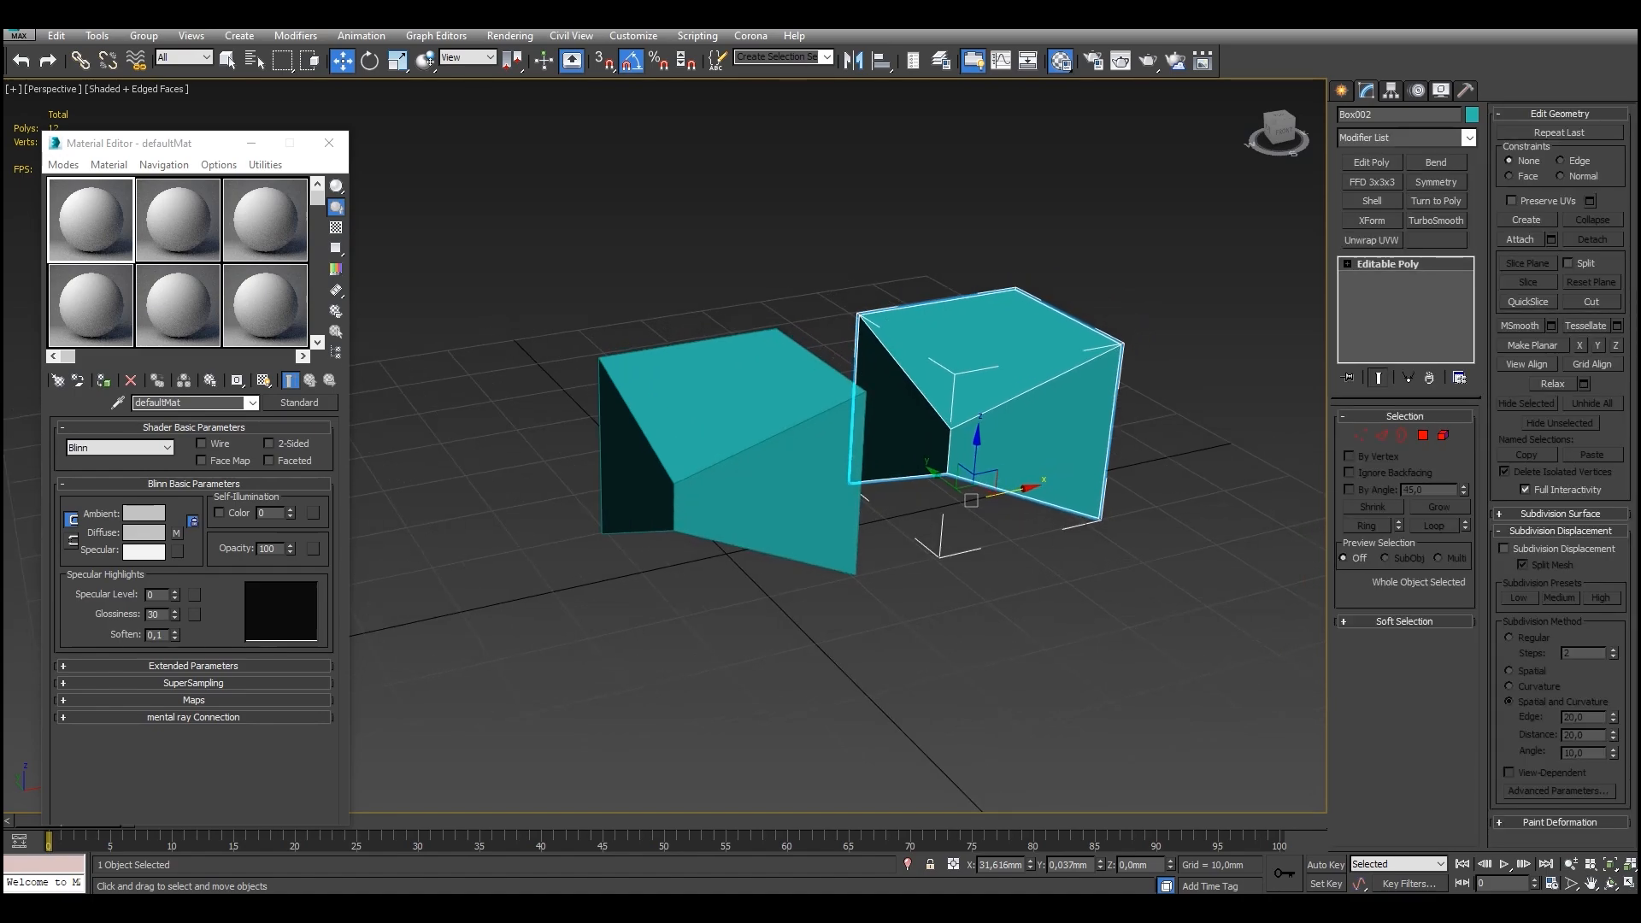
Raise the original box's front upper corner vertex and lower its front upper edge to show the instance following.
click(752, 471)
key(1)
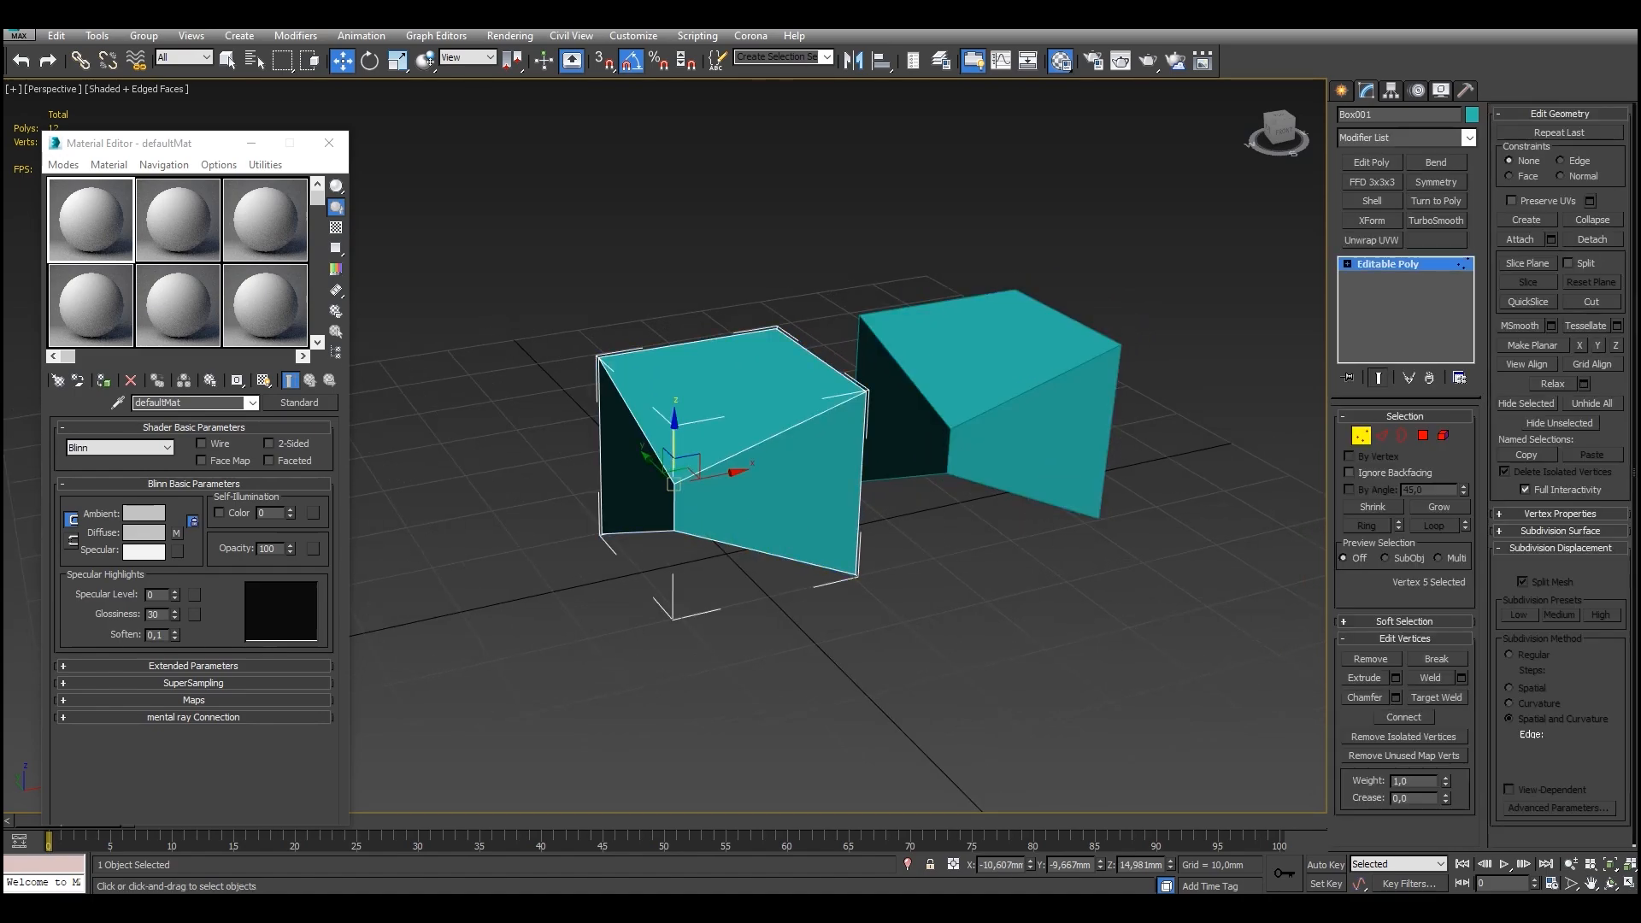
drag(674, 444, 674, 402)
key(2)
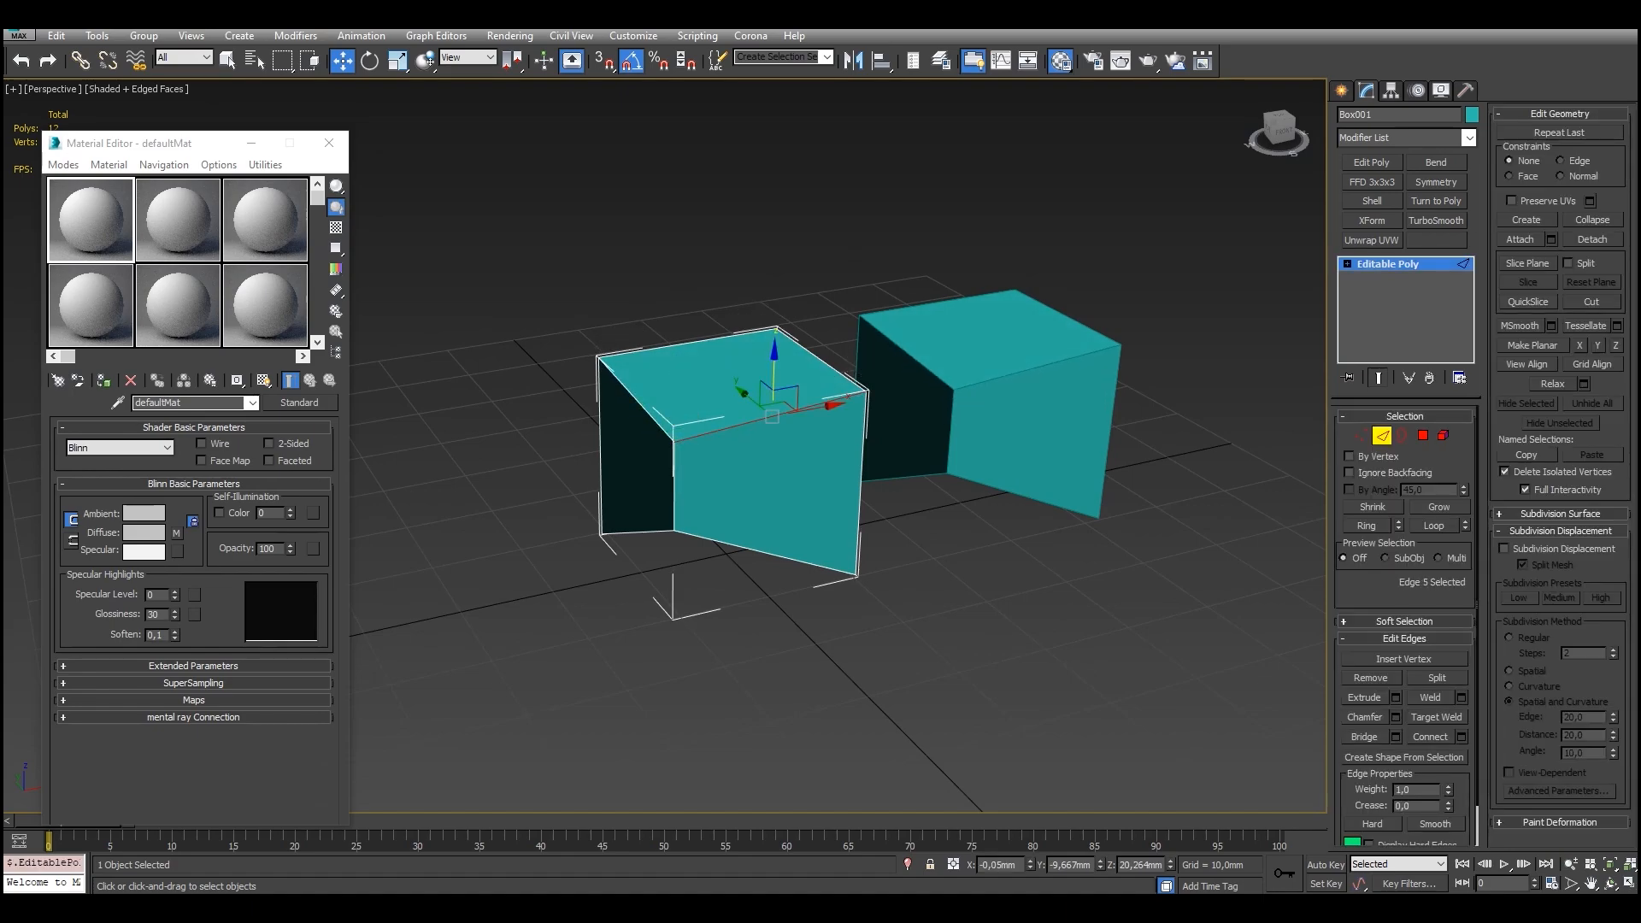
mouse_move(773, 372)
mouse_down()
mouse_move(773, 318)
mouse_move(774, 396)
mouse_up()
key(2)
Rotate the instanced box independently of the original.
click(1011, 481)
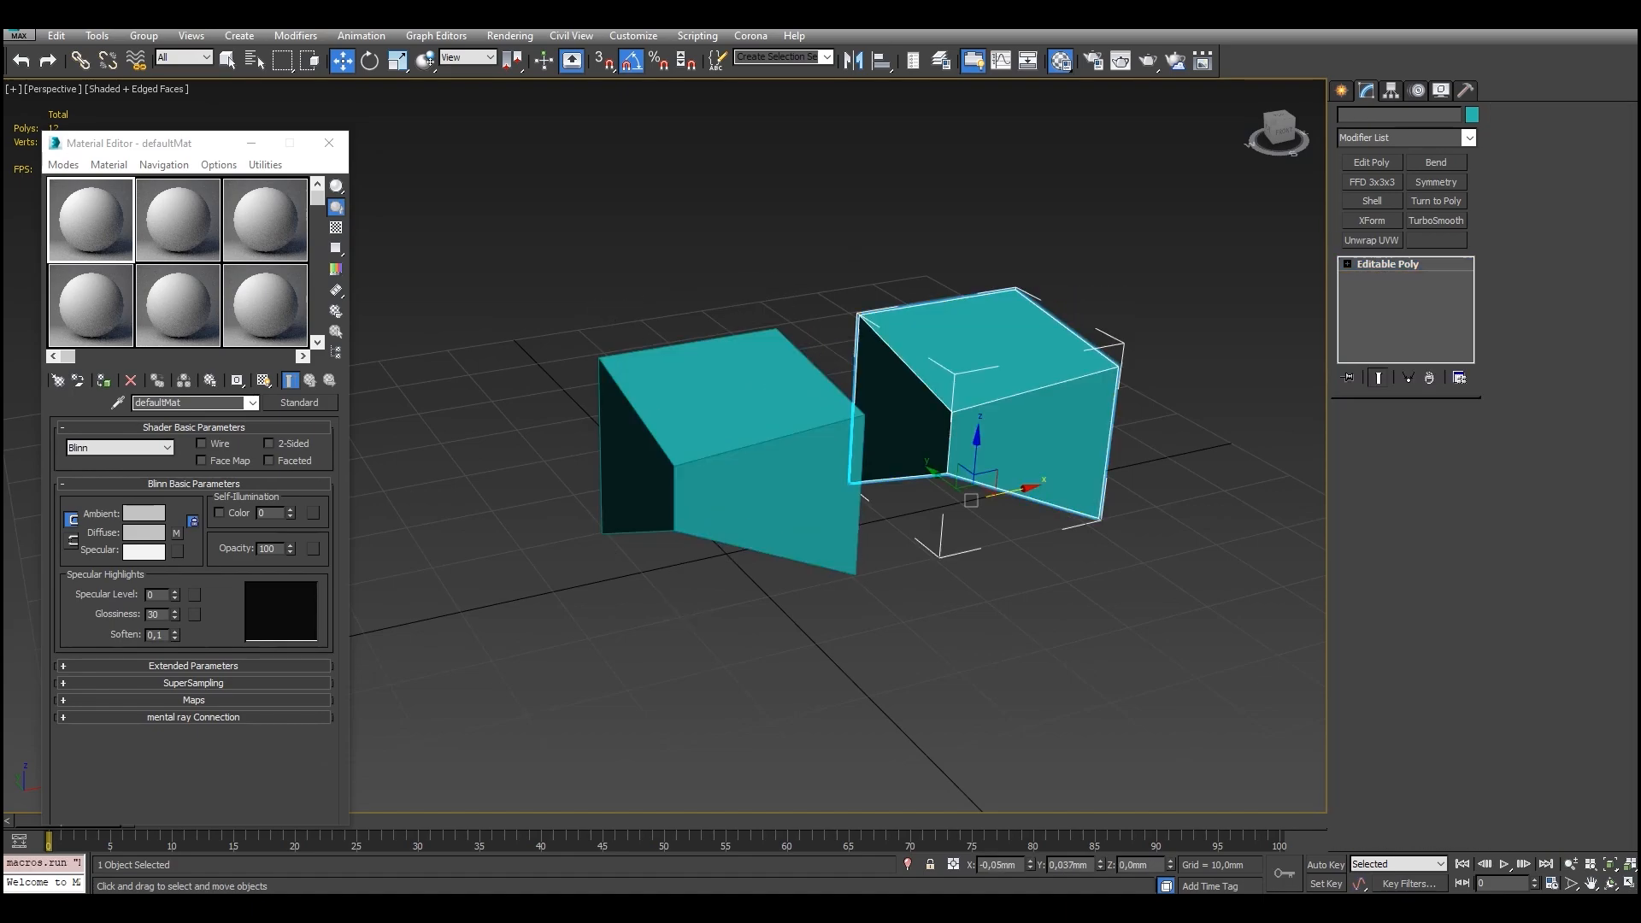
key(e)
drag(975, 491, 987, 440)
Adjust the original box's front upper edge vertically and raise its rear upper edge to drive the rotated instance.
click(769, 471)
key(2)
key(w)
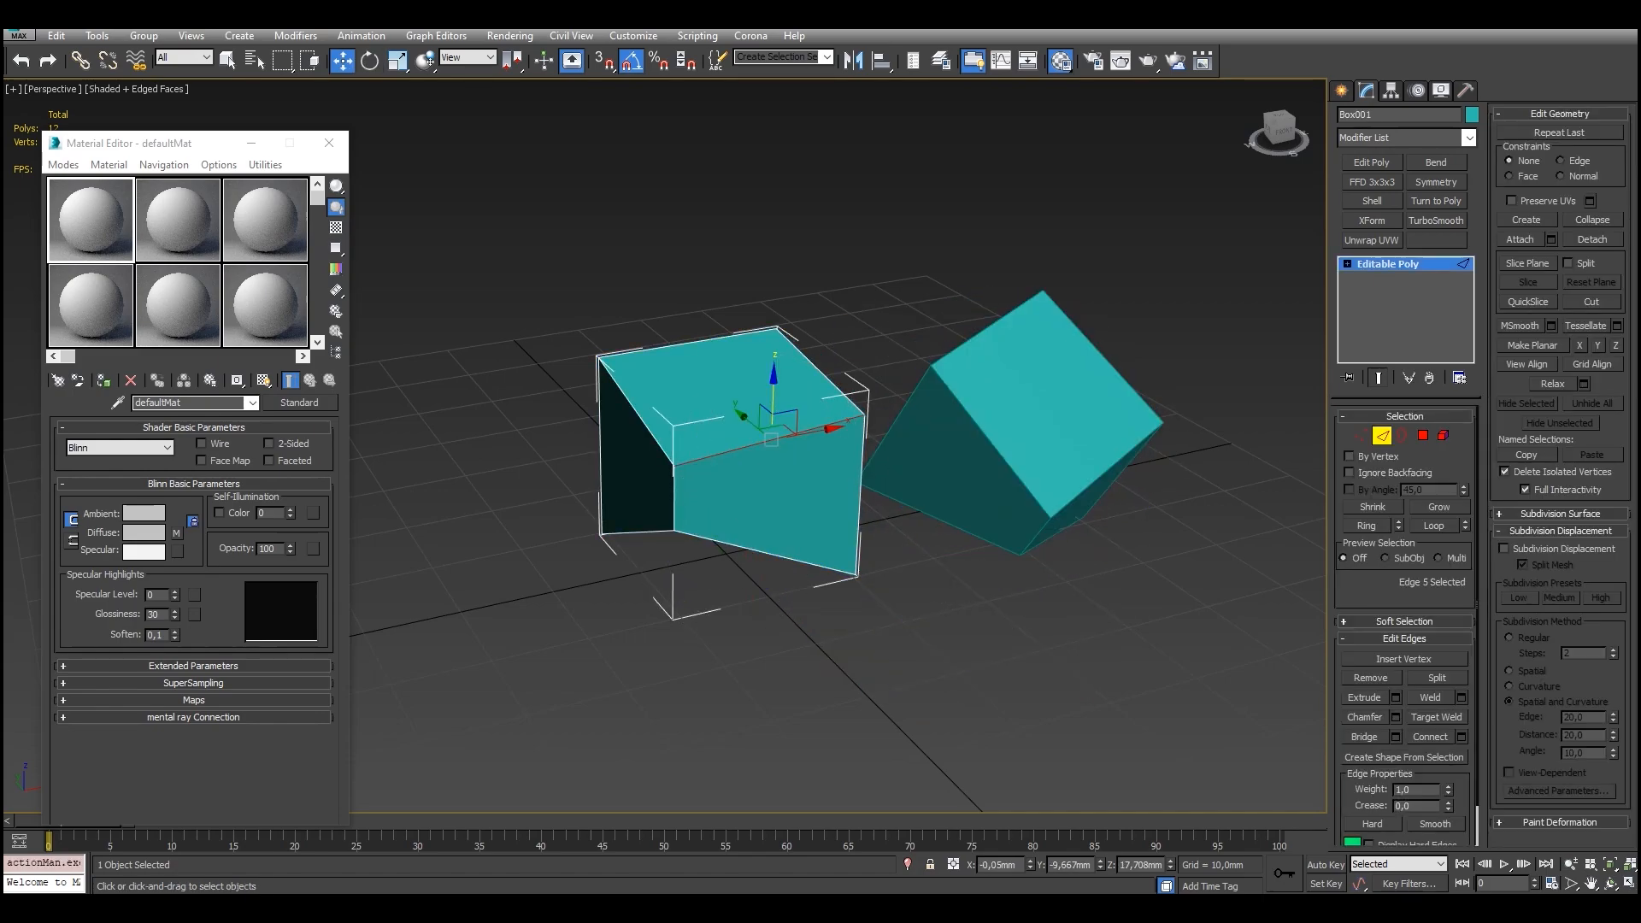
mouse_move(773, 374)
mouse_down()
mouse_move(774, 251)
mouse_move(774, 375)
mouse_up()
click(689, 341)
drag(688, 283, 689, 234)
alt+middle_drag(689, 234, 564, 255)
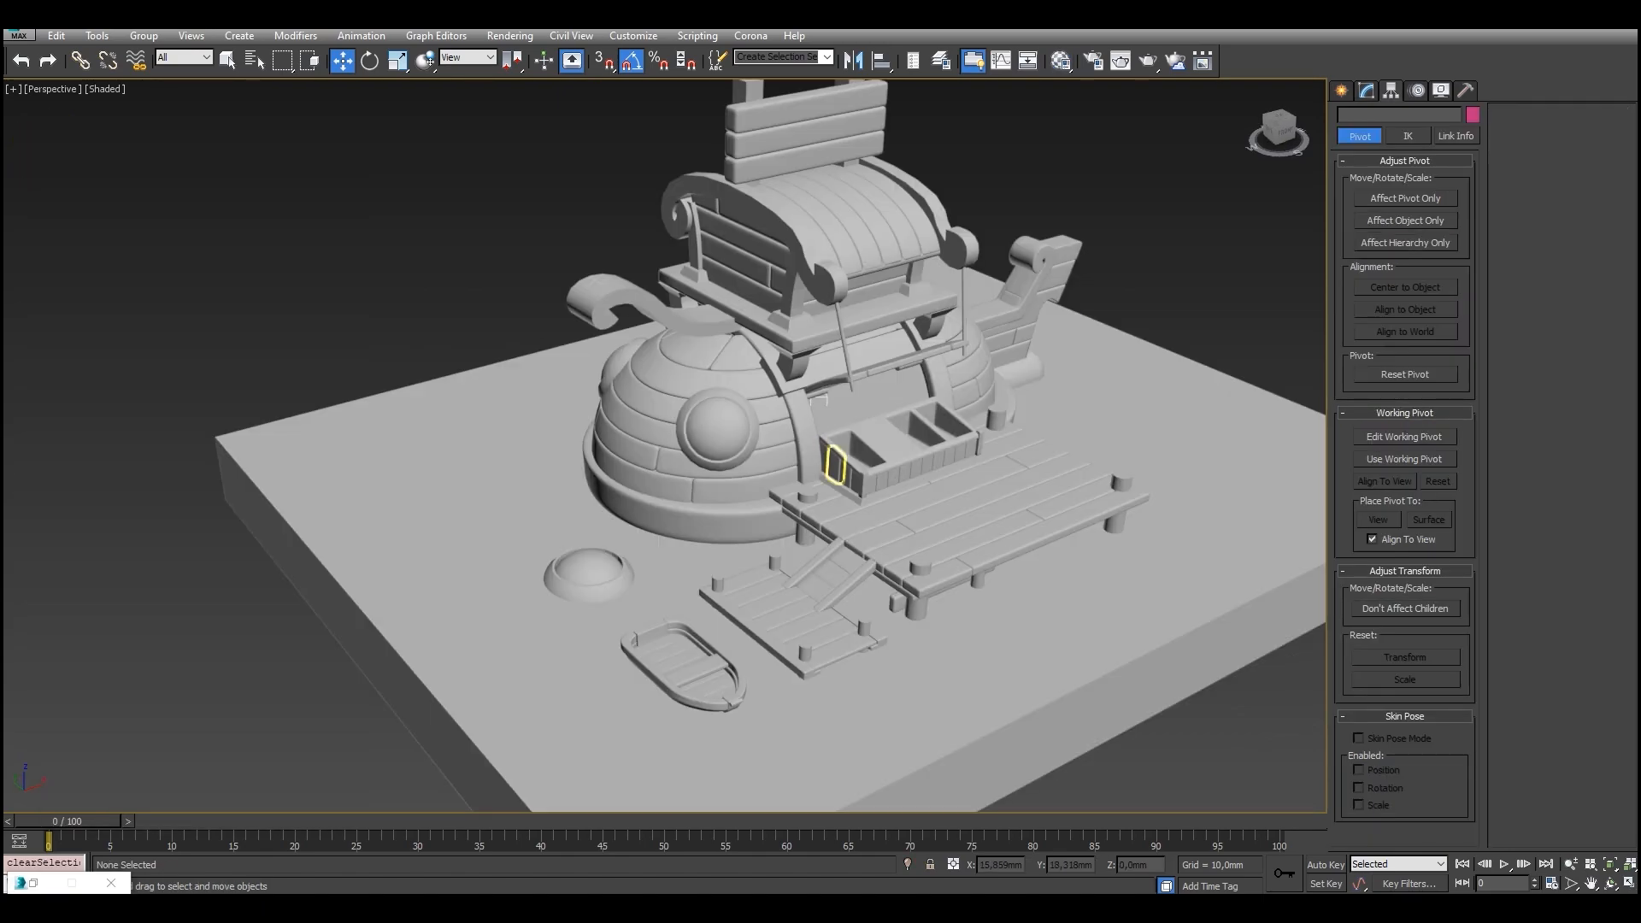
Place the round window group onto the dome's curved plank surface with Select and Place.
click(590, 574)
middle_drag(590, 574, 658, 548)
scroll(686, 547, up, 4)
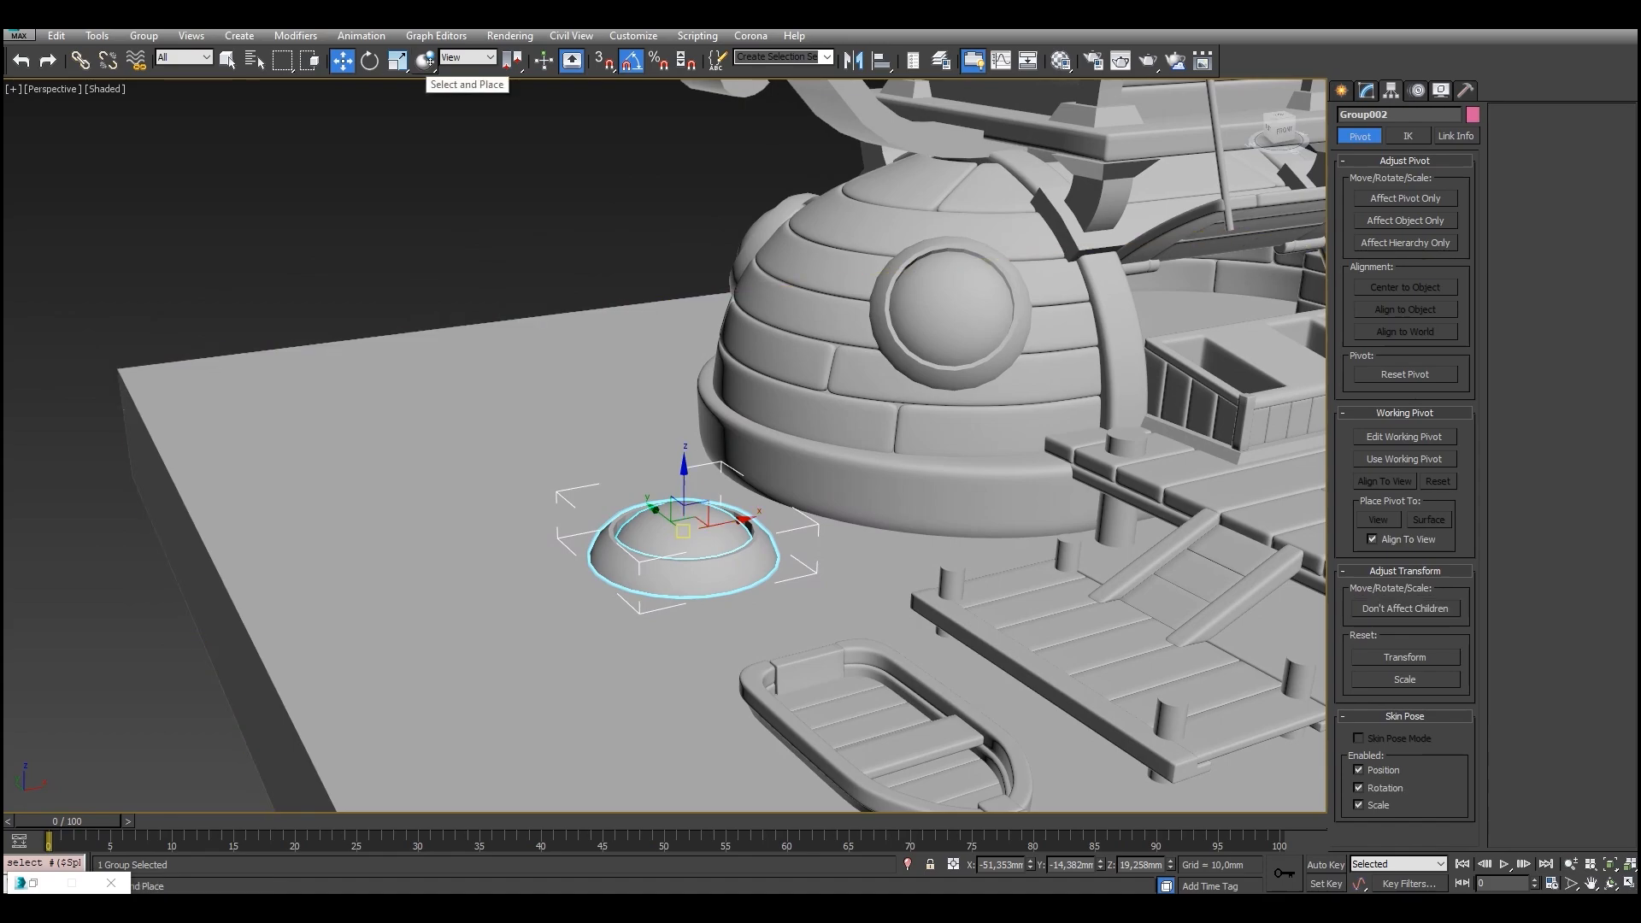
click(425, 61)
drag(684, 547, 787, 315)
scroll(841, 316, up, 6)
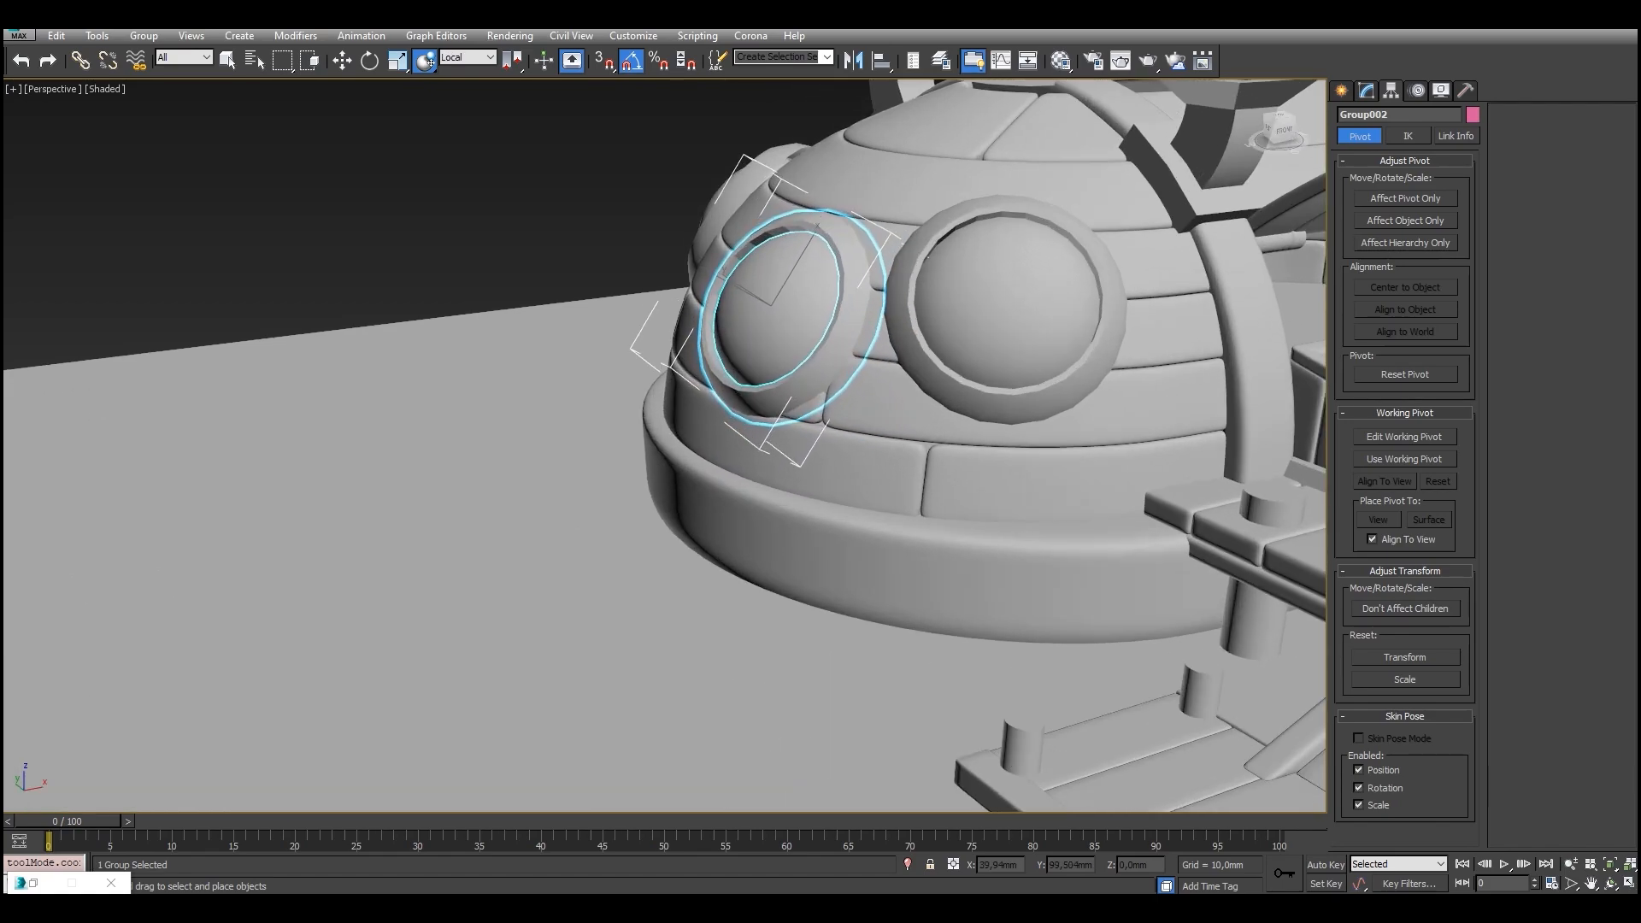
Undo the round window group's placement on the dome.
scroll(760, 323, down, 6)
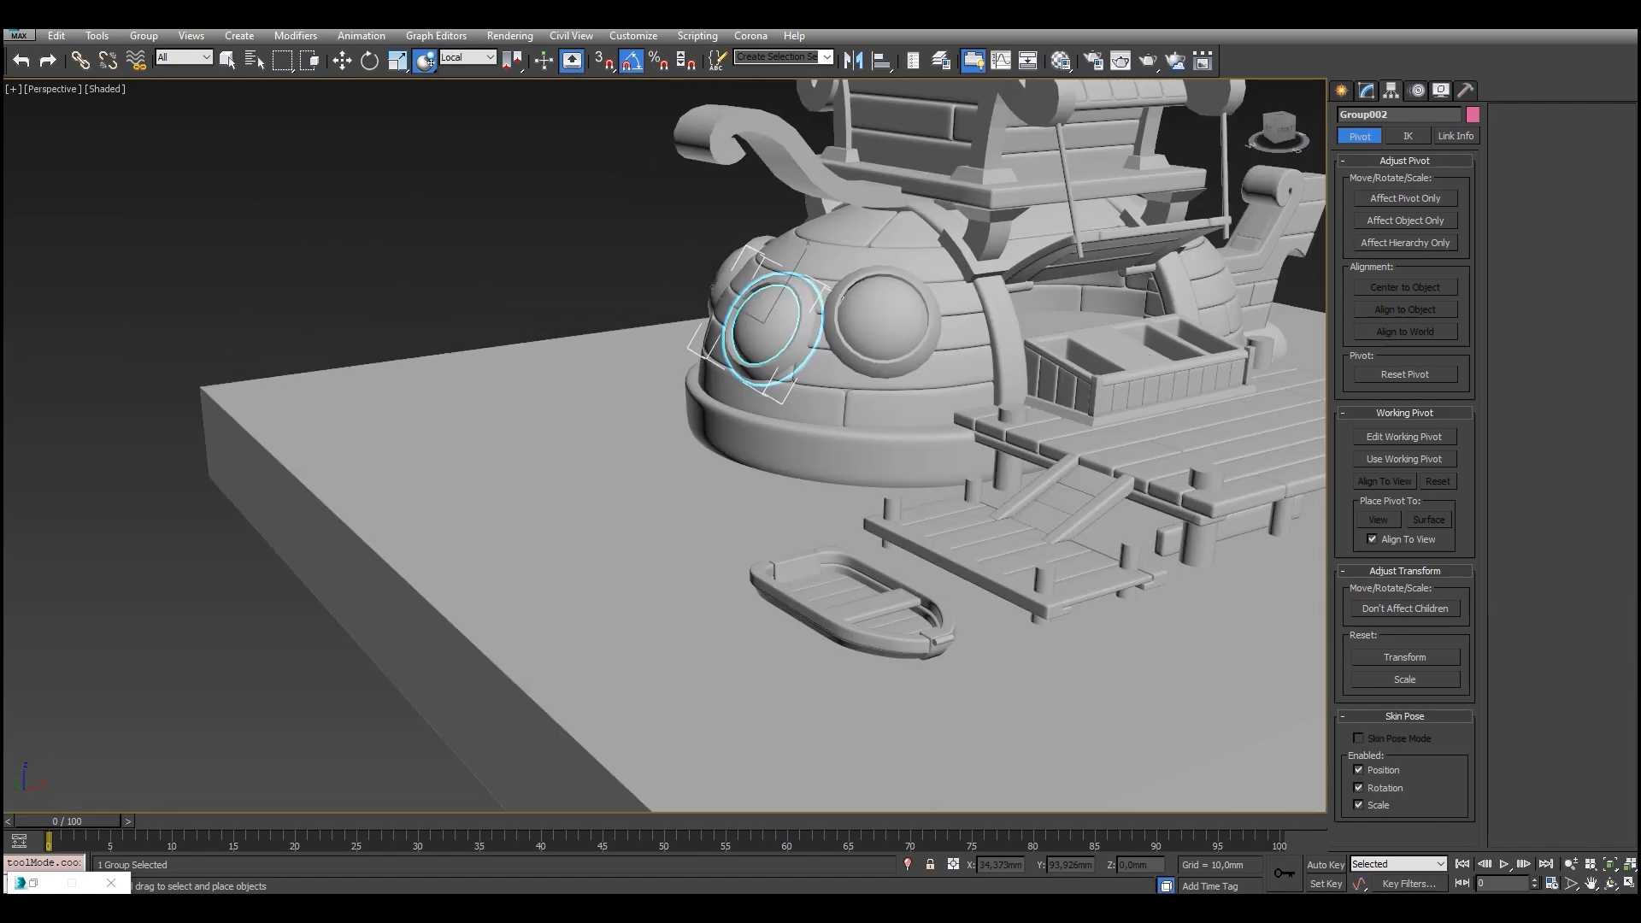
key(ctrl+z)
alt+middle_drag(759, 342, 744, 410)
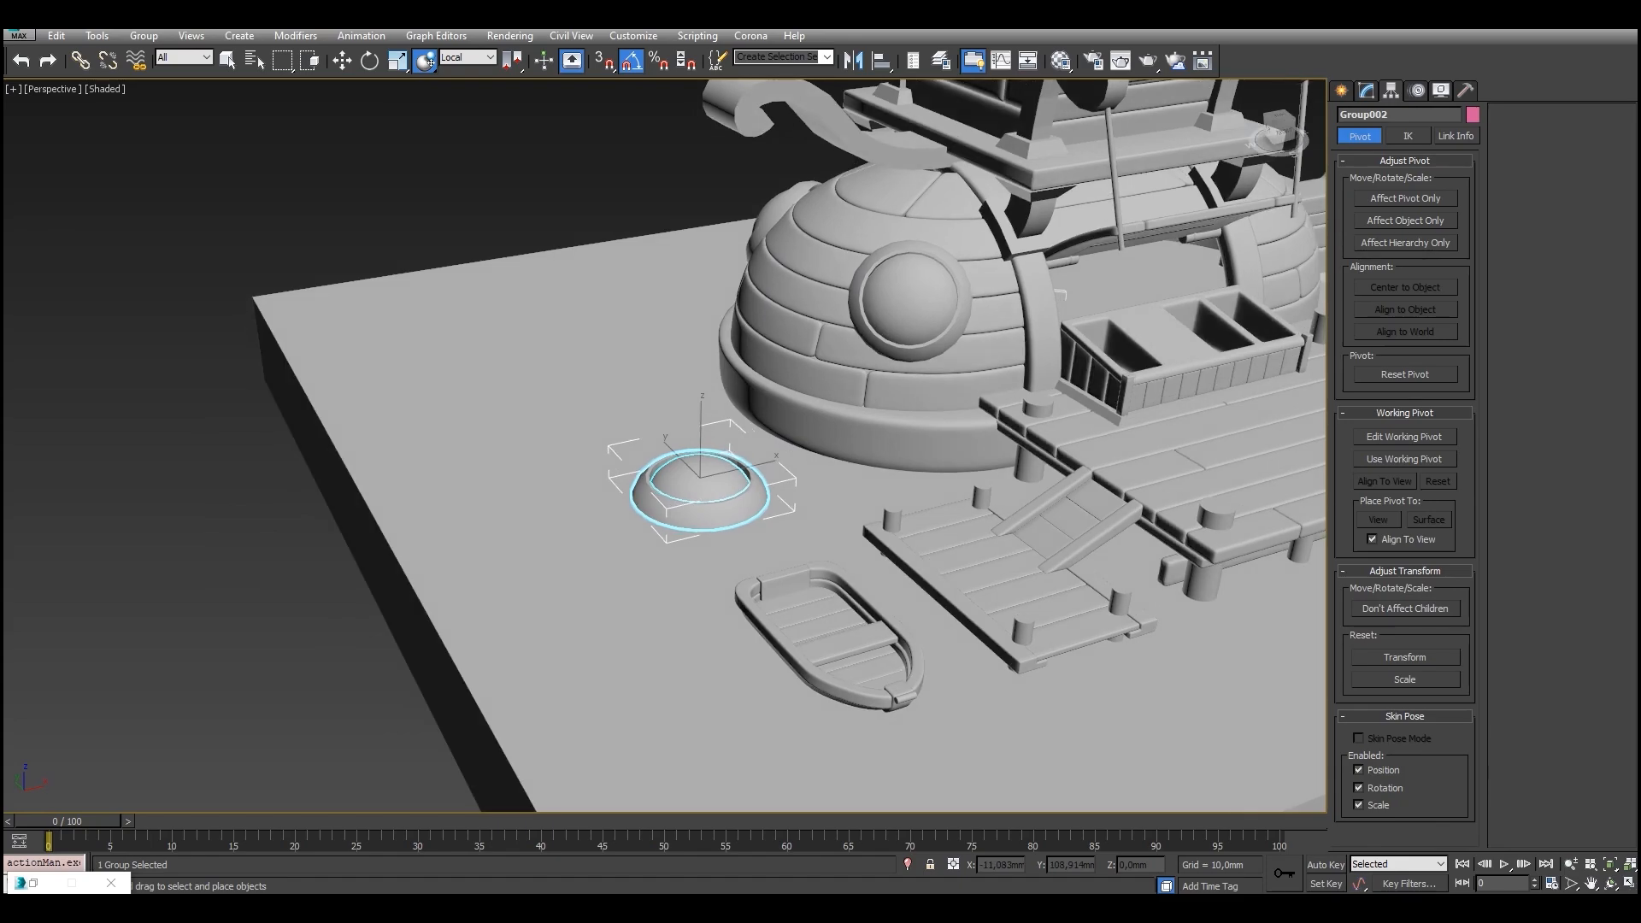
Select the round window group and hide all unselected objects.
key(ctrl+d)
click(701, 483)
right_click(700, 421)
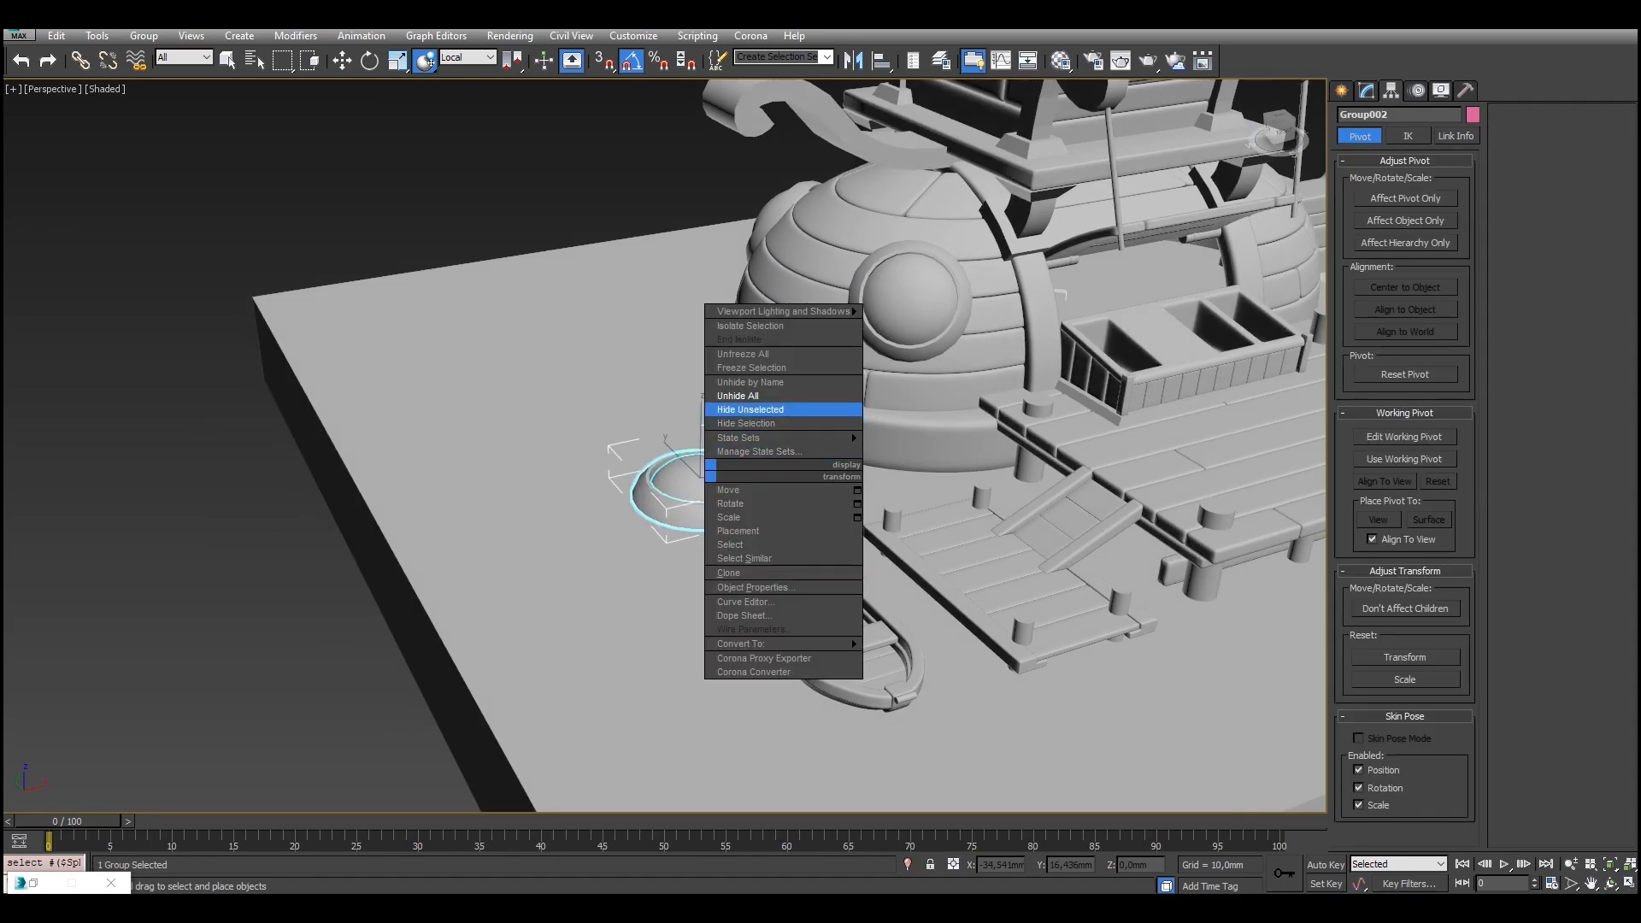
click(774, 407)
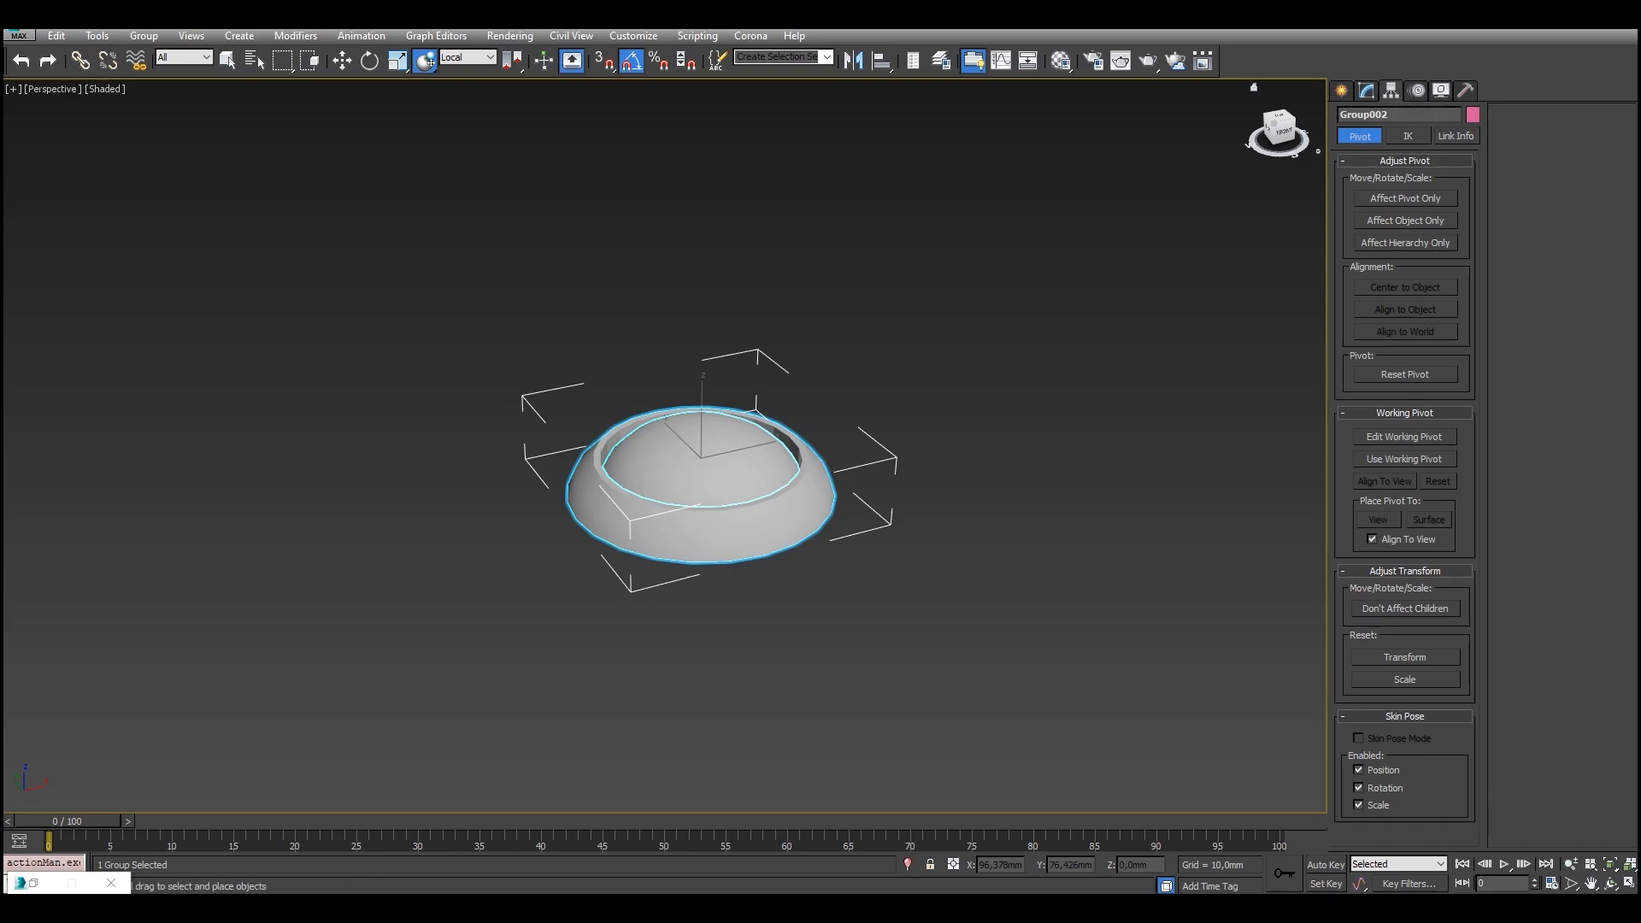
Edit only the window group's pivot and lower it along Z toward the base of the ring.
click(1405, 198)
key(w)
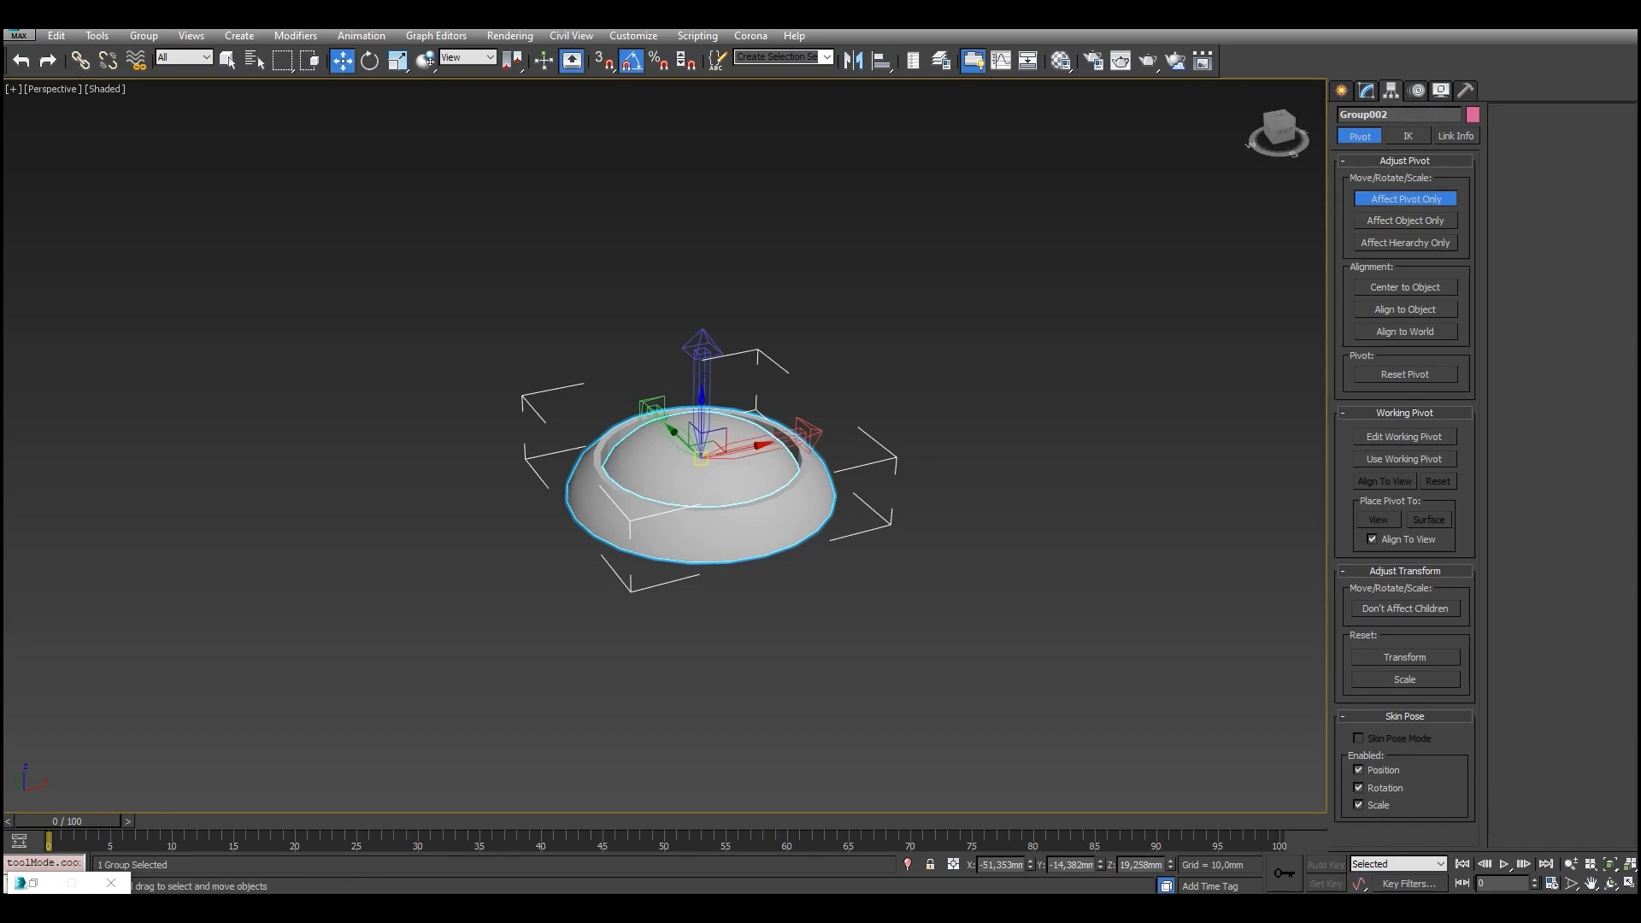
click(1285, 131)
scroll(700, 434, up, 5)
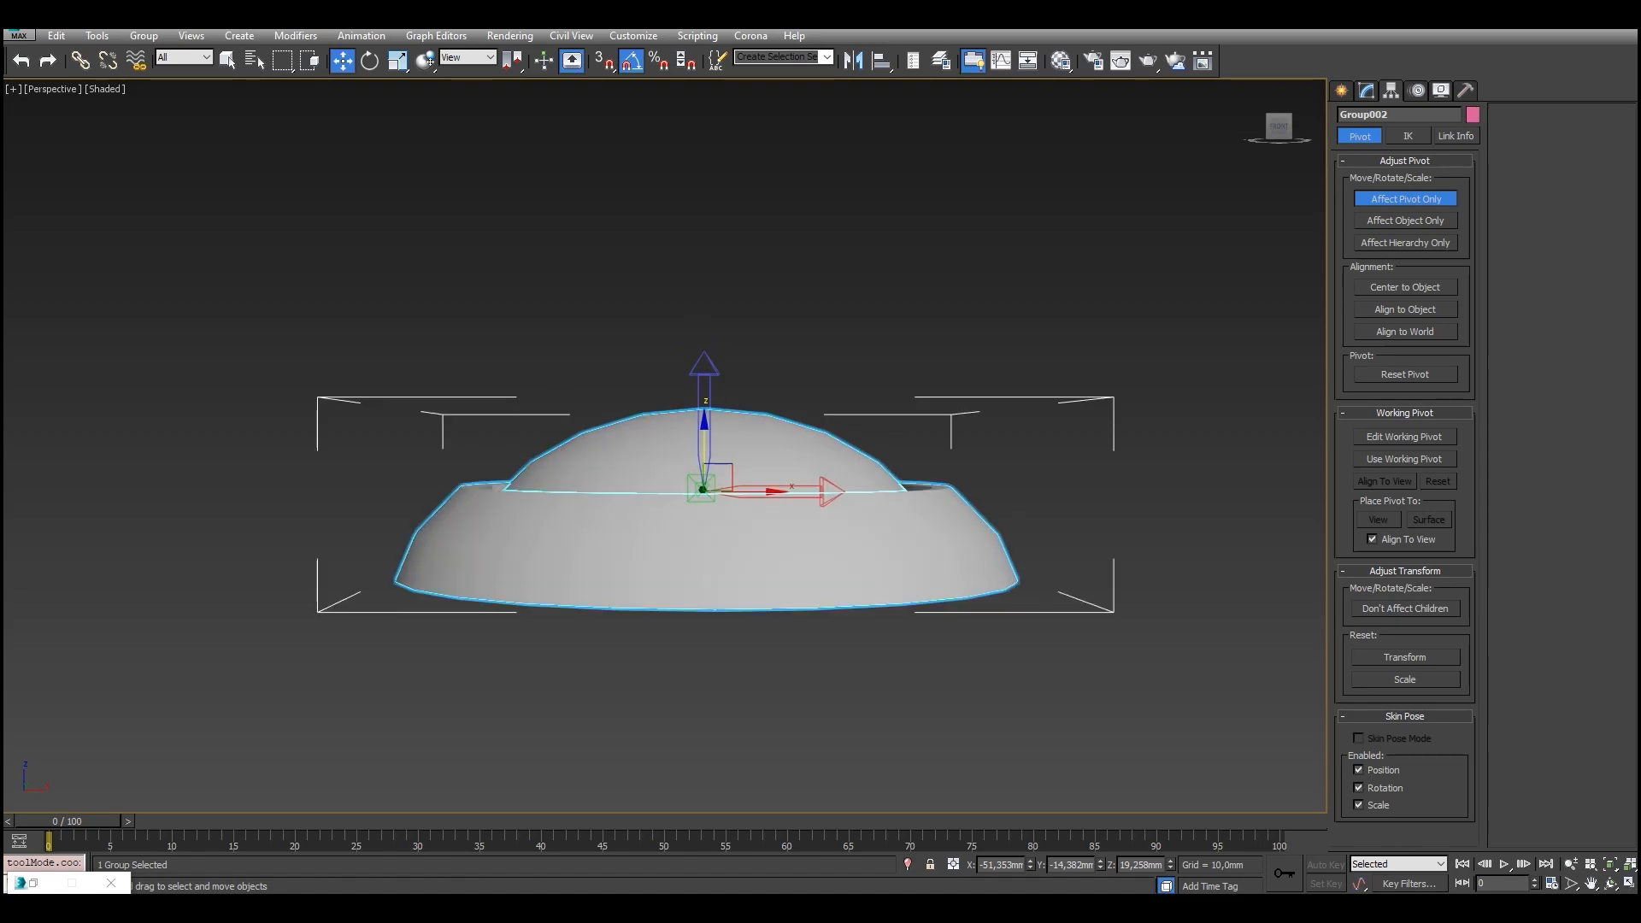
drag(705, 436, 704, 519)
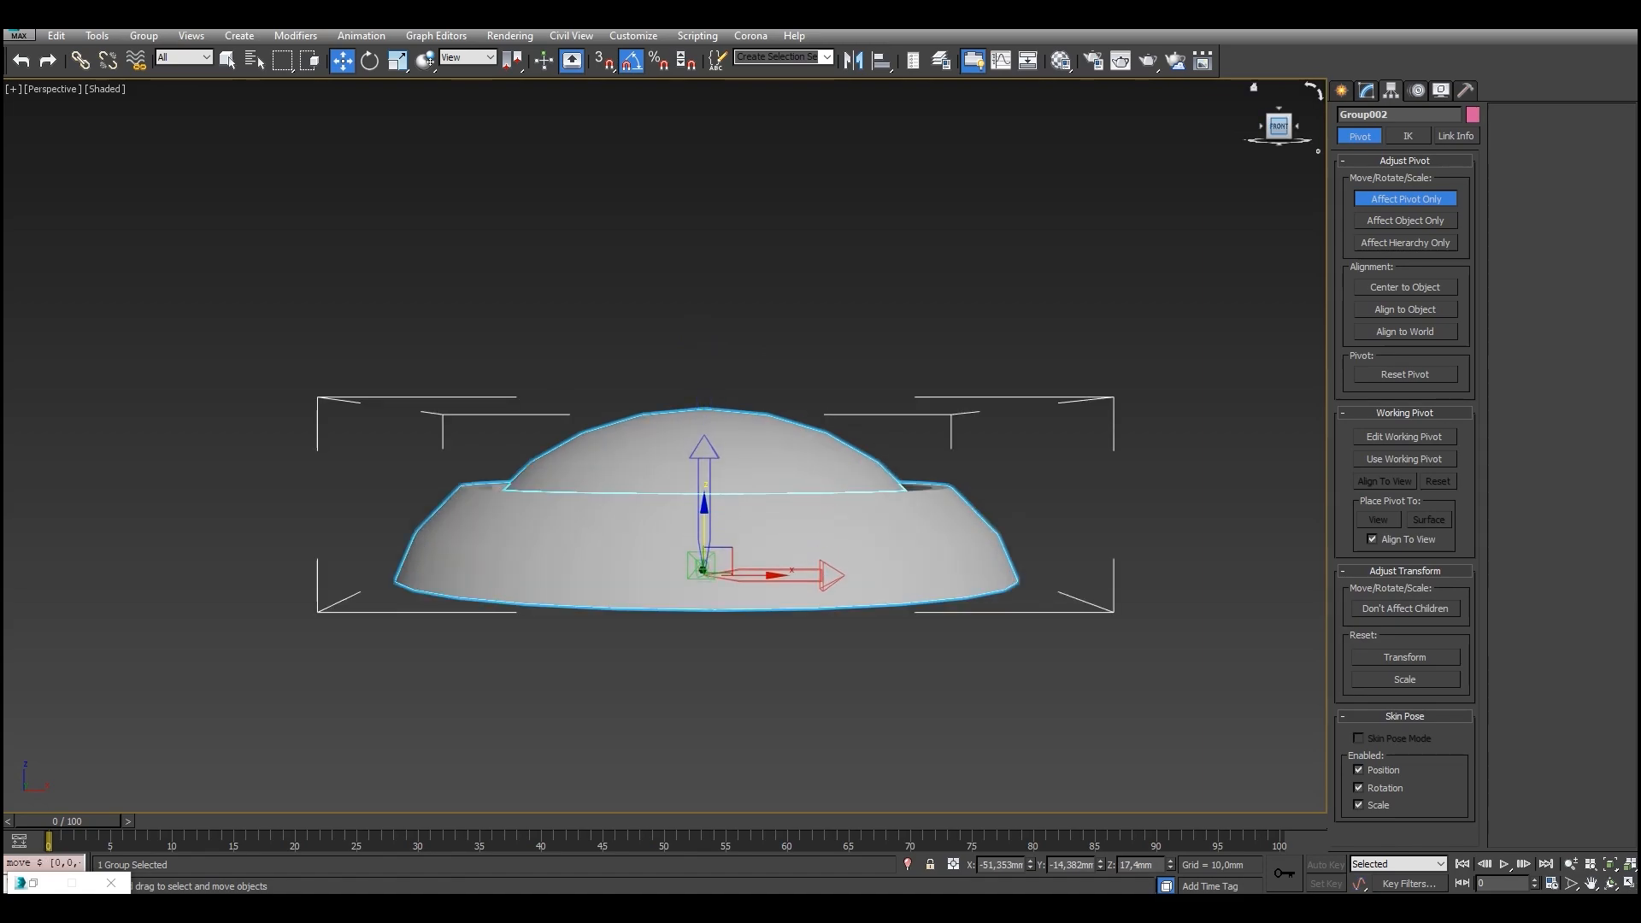
Snap the pivot onto the group's bottom edge in the front wireframe view and finish pivot editing.
key(f)
key(z)
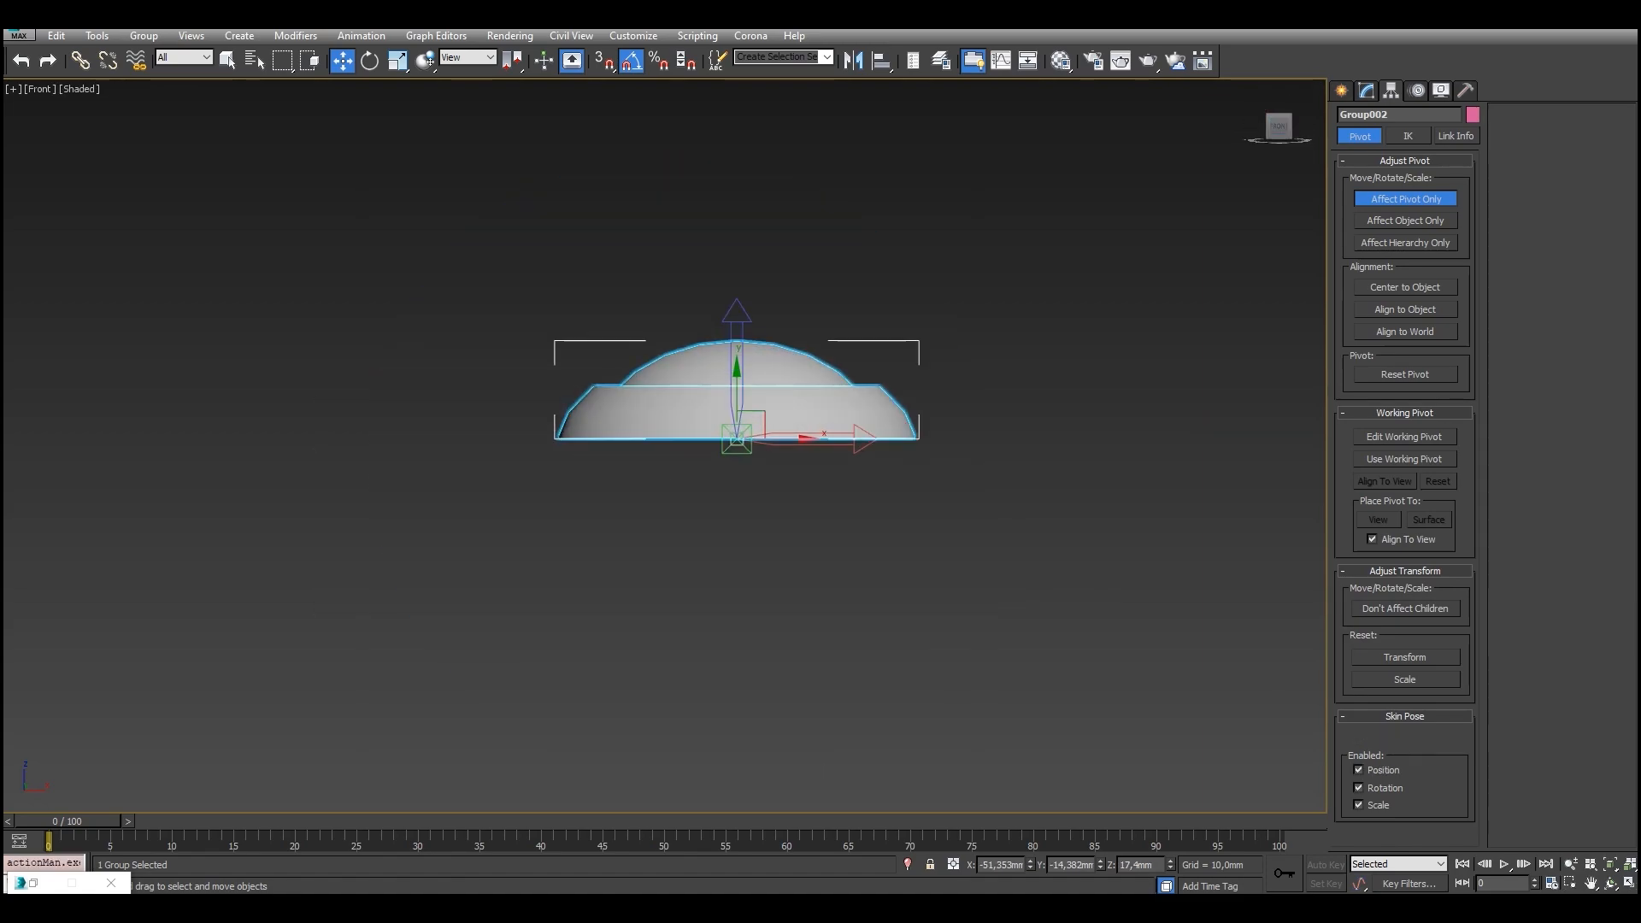
scroll(762, 422, up, 5)
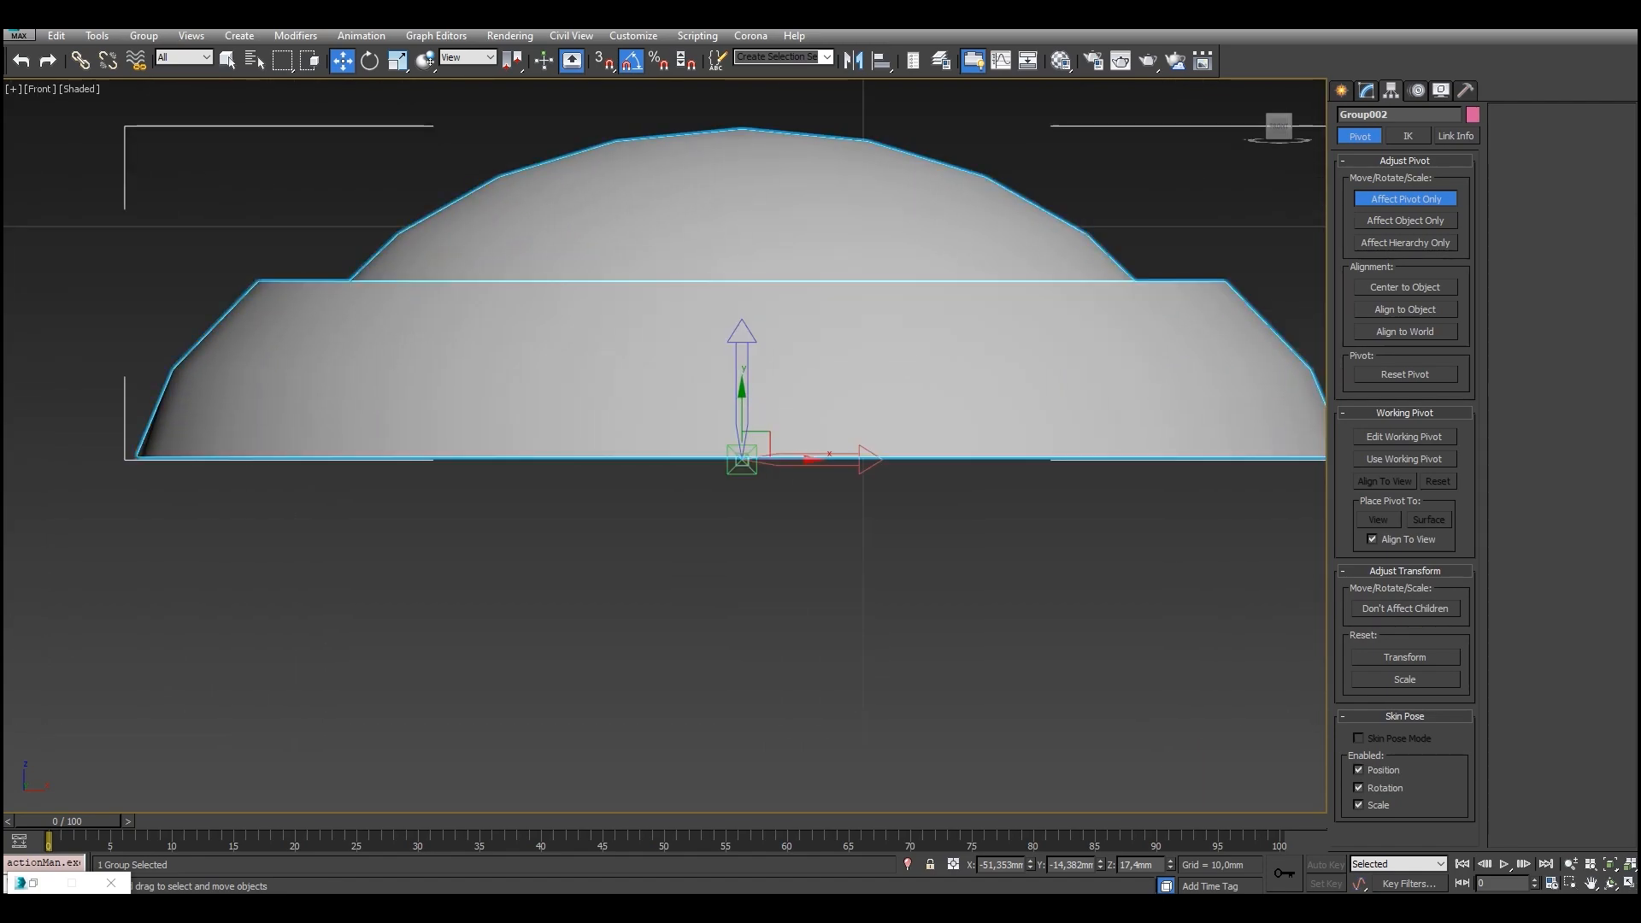
key(F3)
key(s)
mouse_move(742, 460)
mouse_down()
mouse_move(742, 477)
mouse_move(742, 457)
mouse_up()
scroll(761, 450, down, 4)
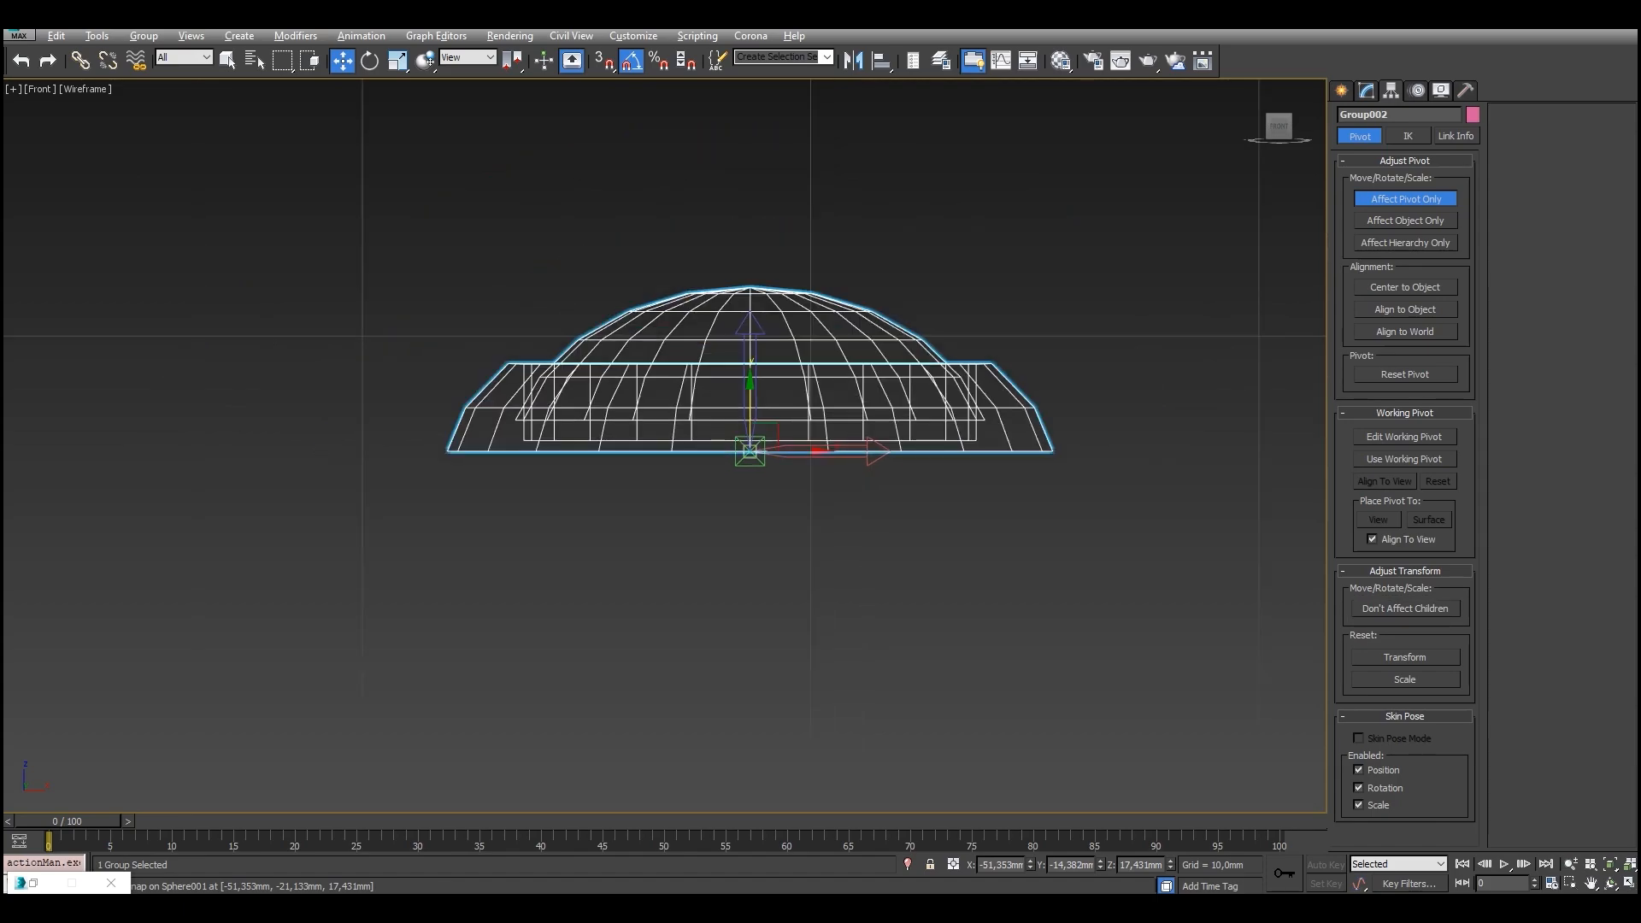
alt+middle_drag(760, 451, 781, 481)
key(F3)
scroll(781, 474, down, 4)
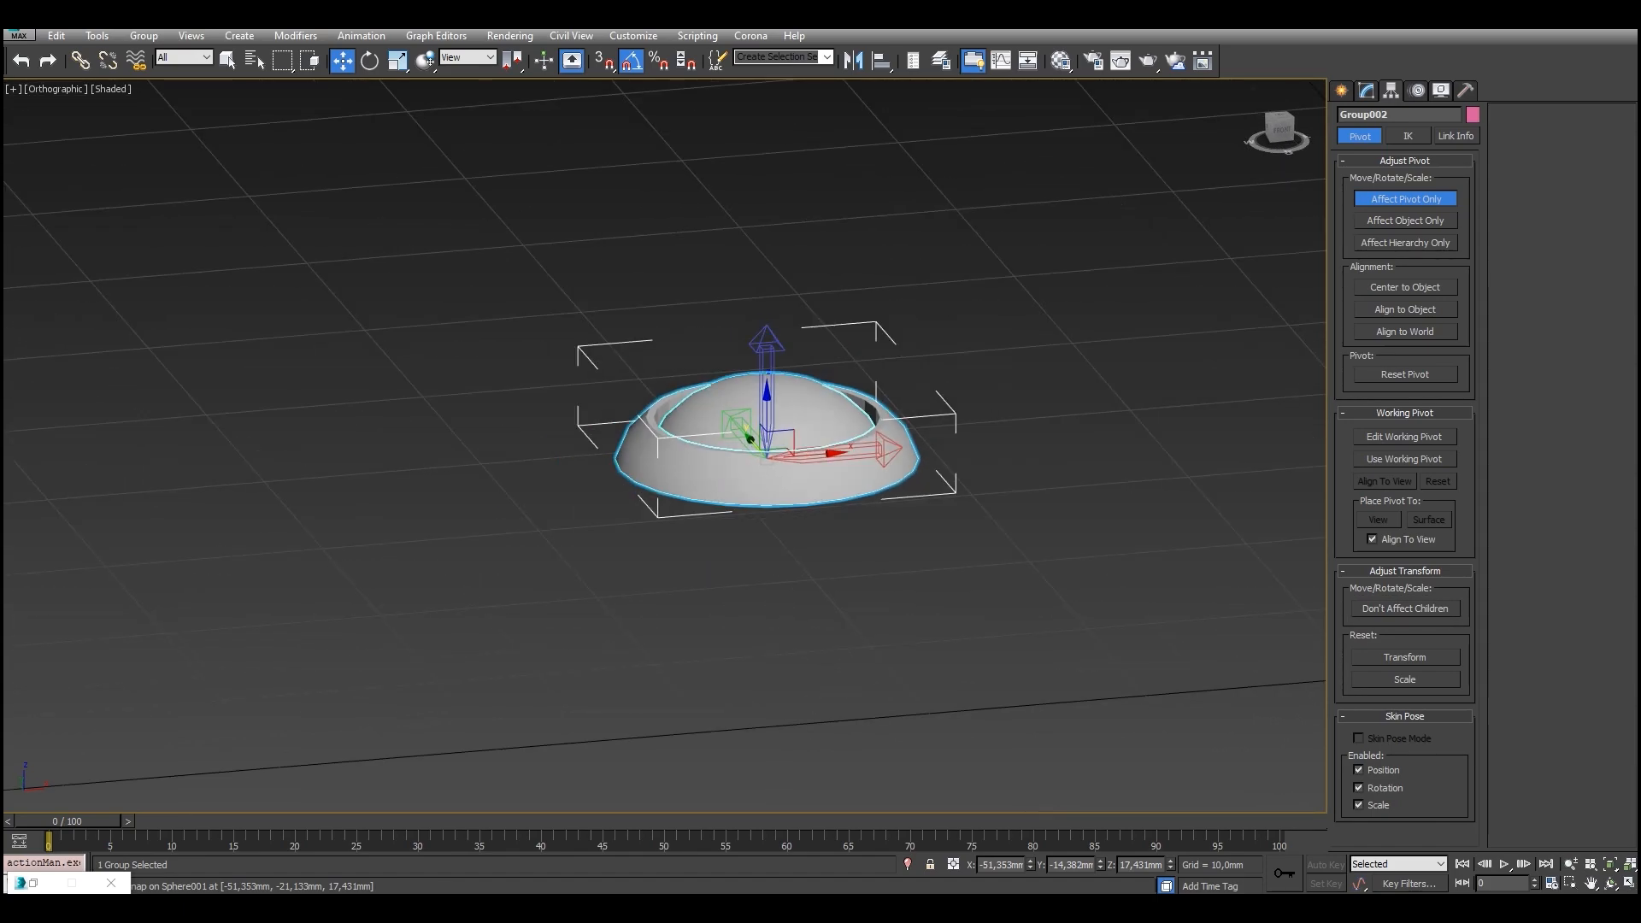
click(1406, 199)
click(1367, 91)
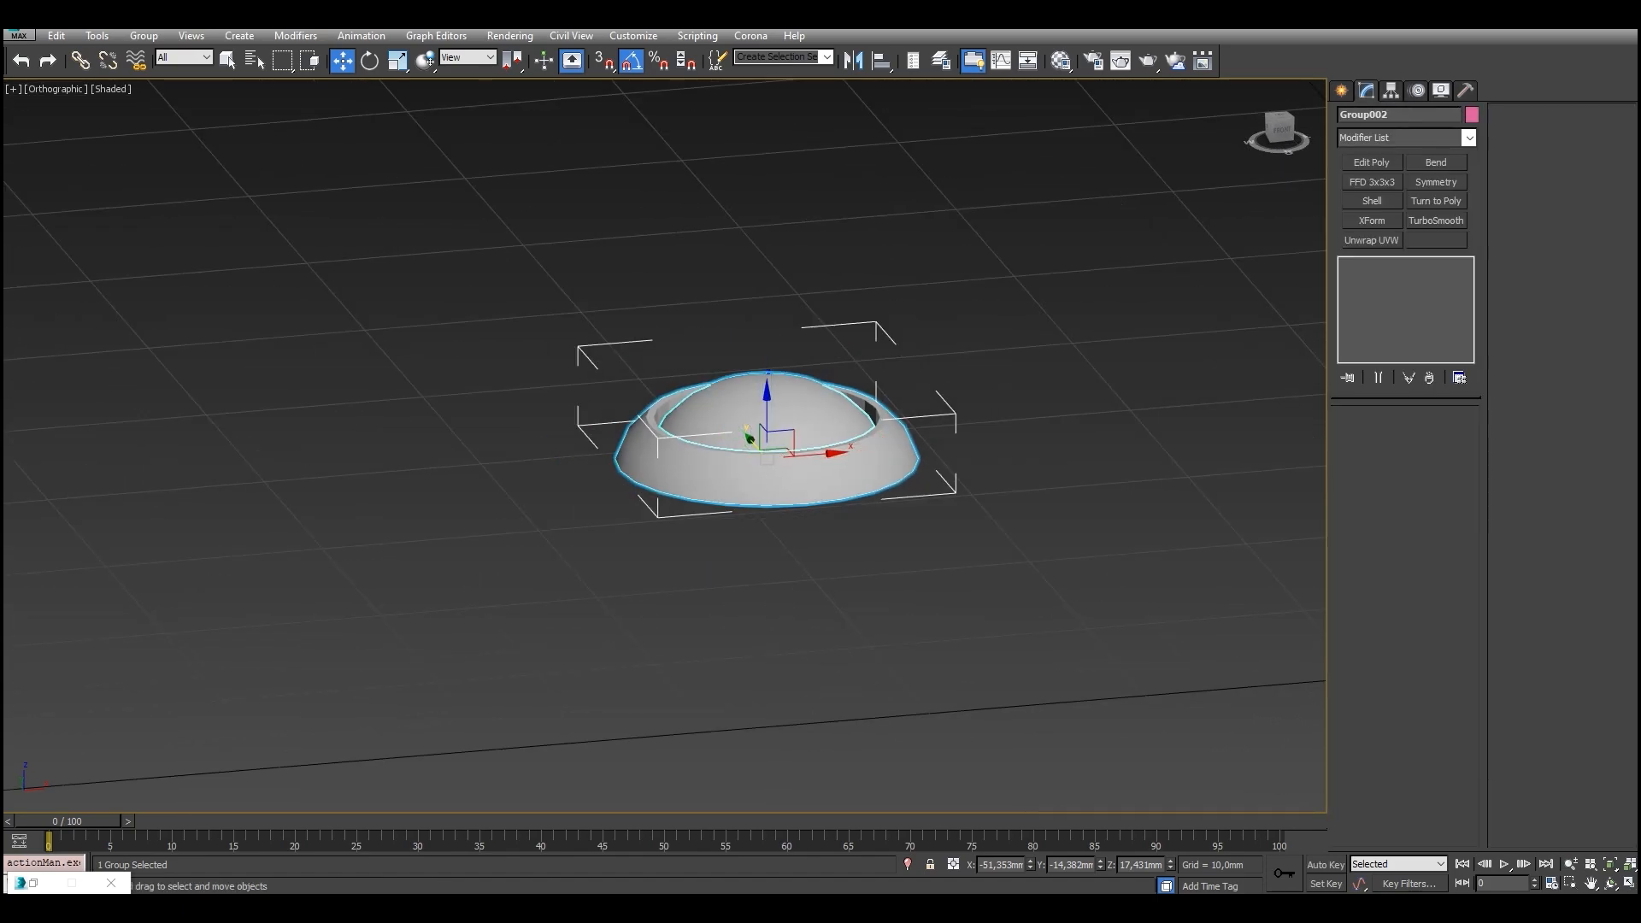
Unhide all objects to bring back the building around the window group.
middle_drag(1172, 237, 856, 466)
right_click(1007, 320)
click(1040, 245)
scroll(933, 314, down, 4)
alt+middle_drag(856, 465, 923, 474)
scroll(1086, 288, up, 3)
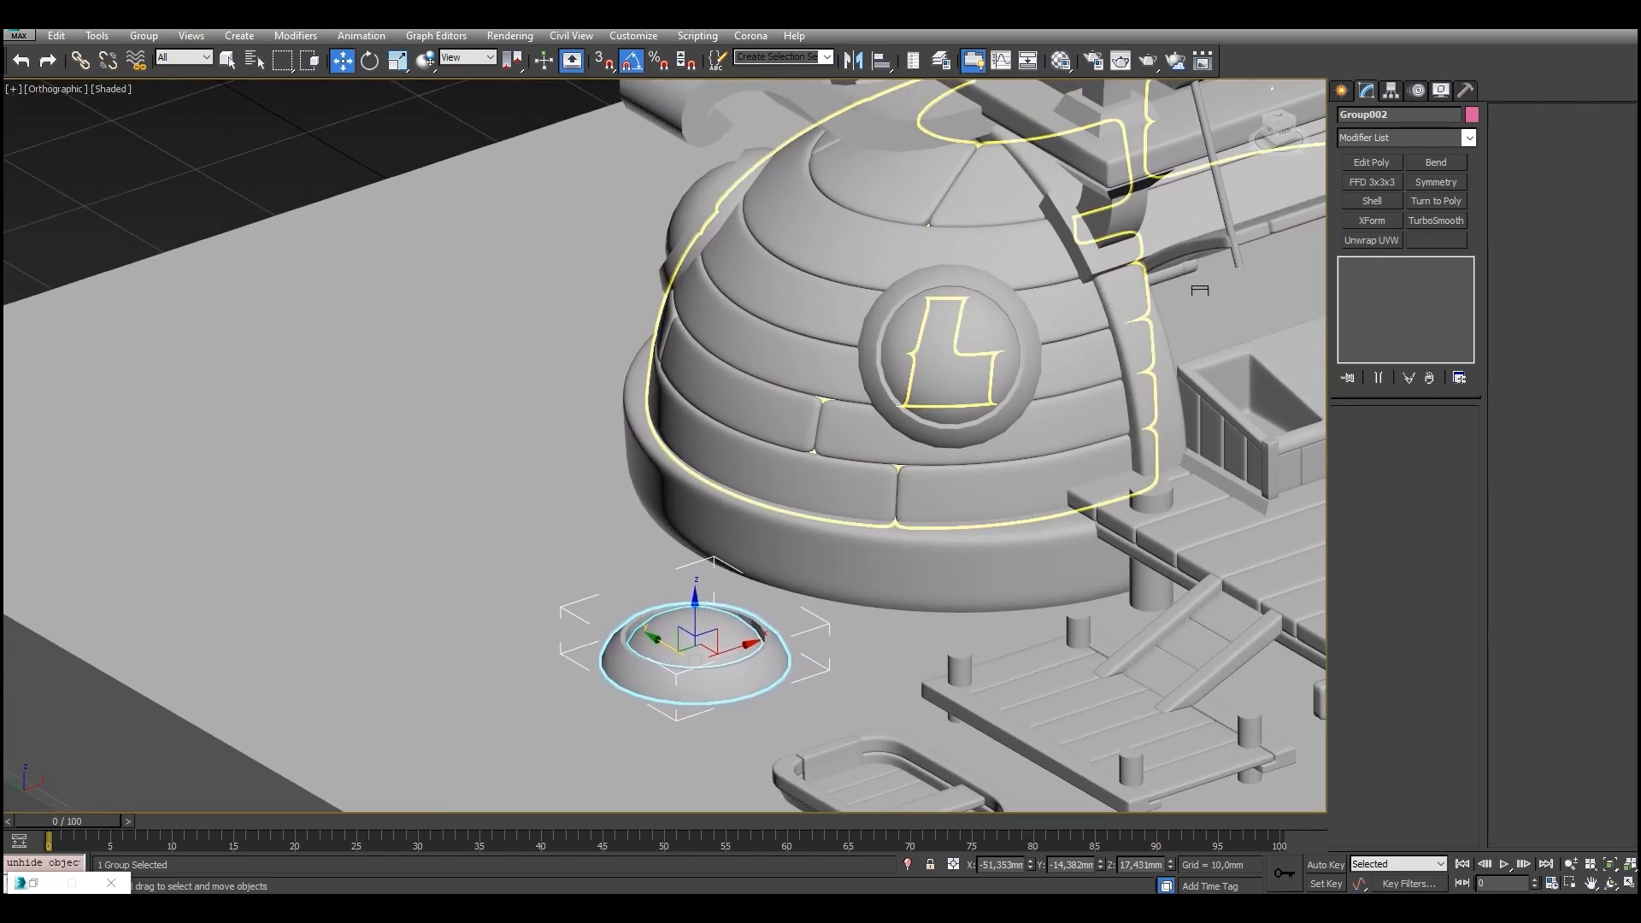
Place the round window group on the dome's curved planks with Select and Place, using its new base pivot.
key(y)
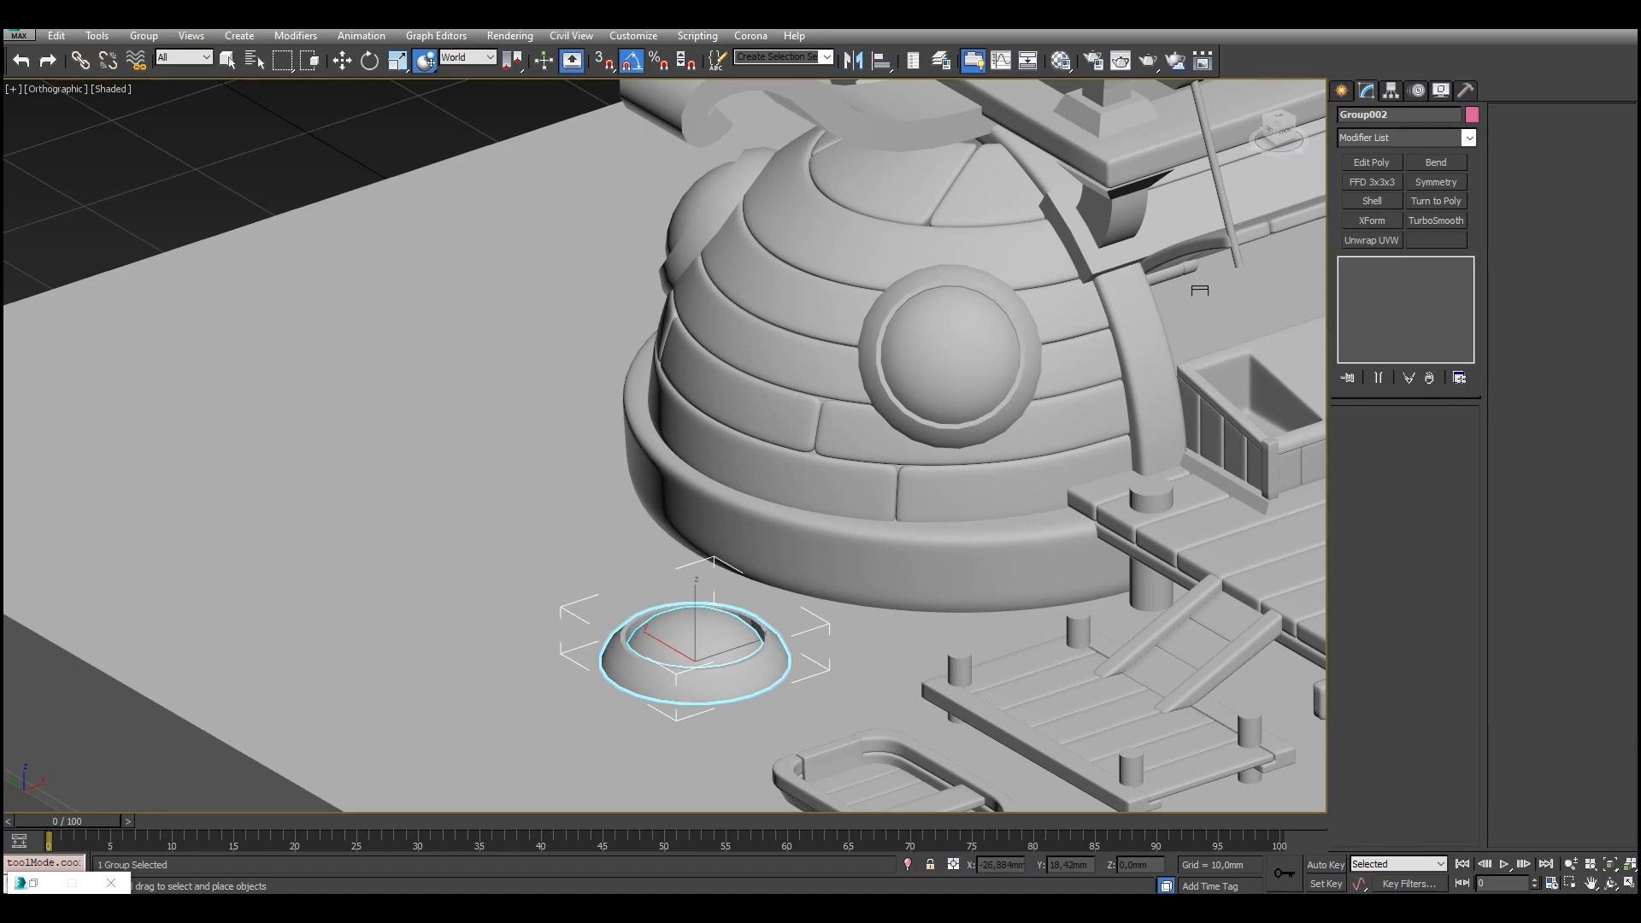
drag(696, 657, 769, 308)
alt+middle_drag(769, 307, 897, 311)
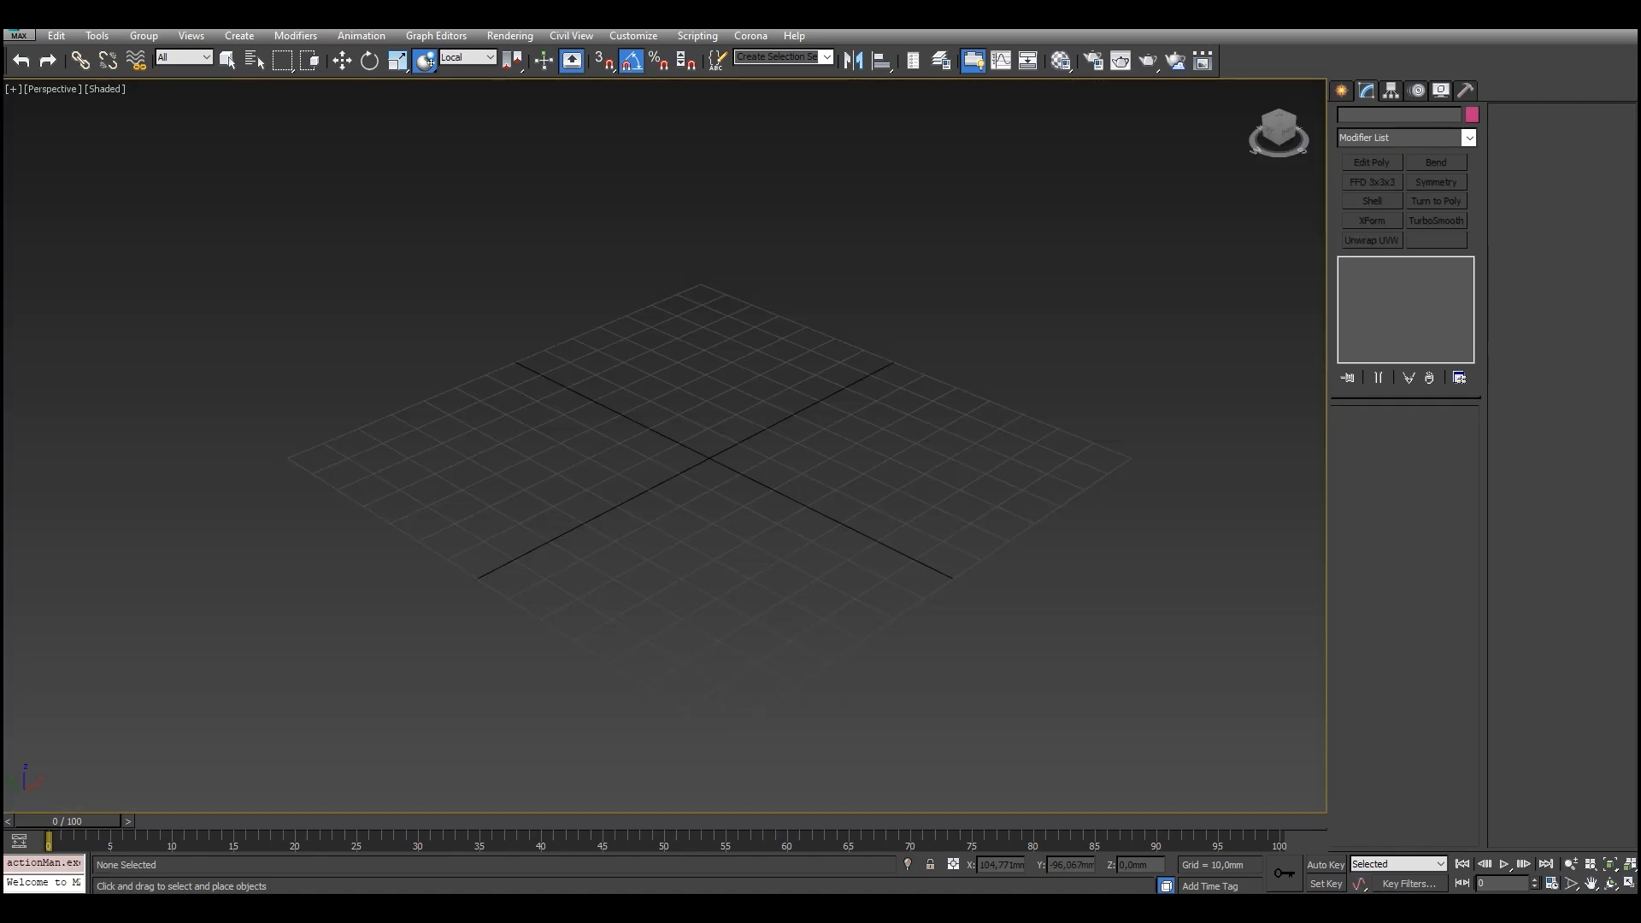
Create a plane of about 139 by 140 mm covering the grid and raise it to about 21.7 mm in Z.
click(1342, 91)
click(1436, 271)
alt+middle_drag(664, 382, 590, 406)
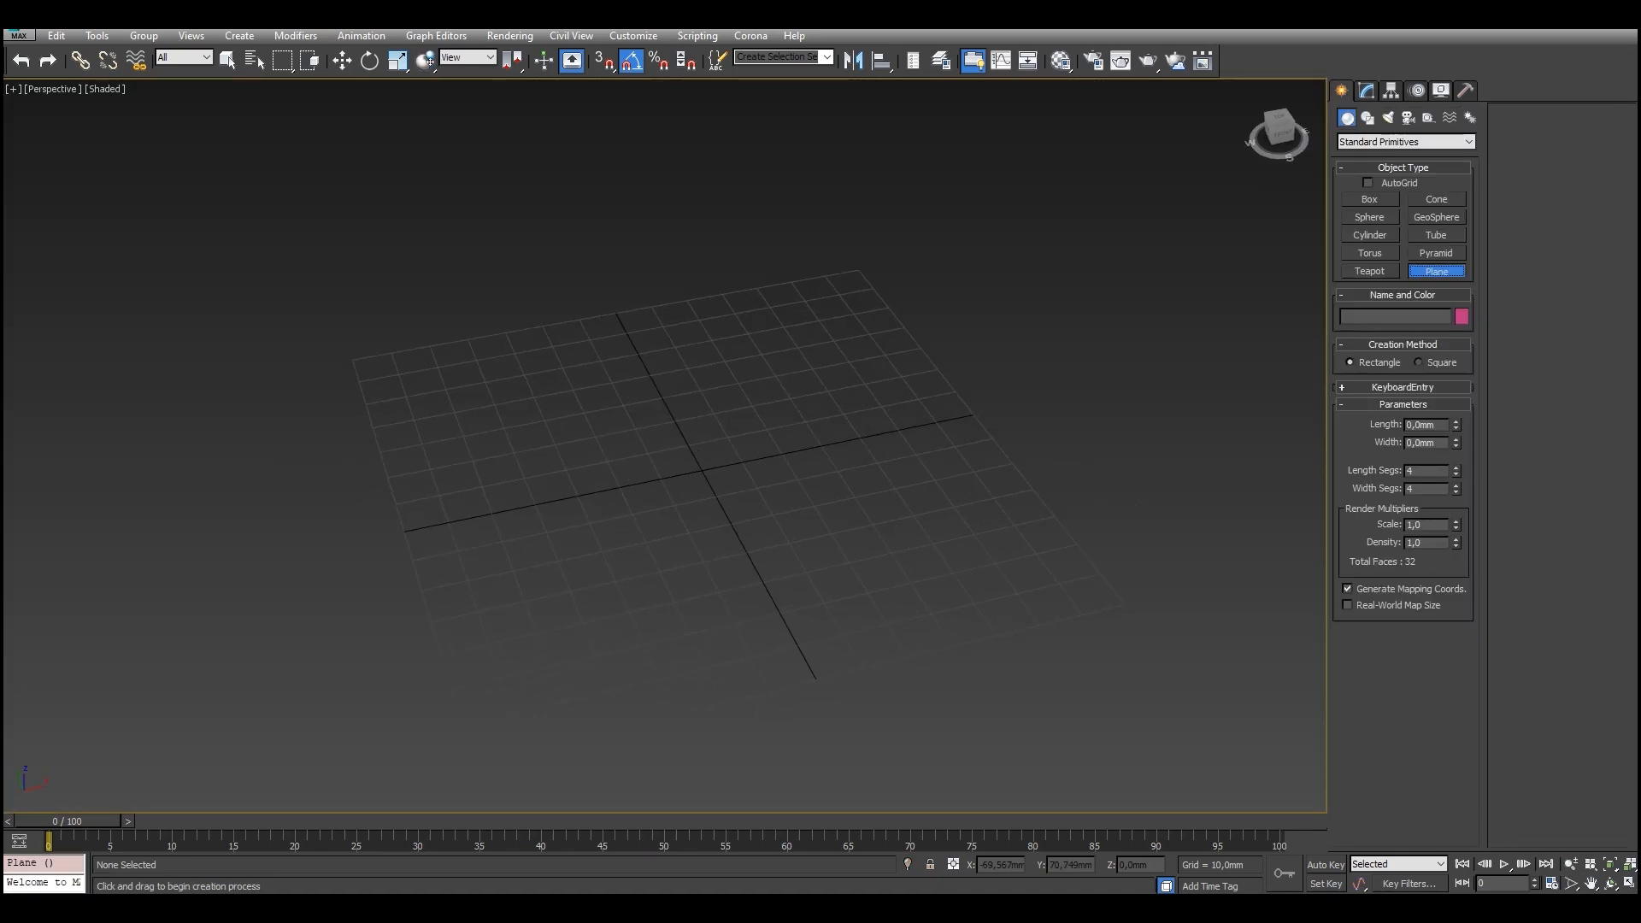
drag(353, 358, 1121, 604)
key(w)
alt+middle_drag(684, 479, 771, 438)
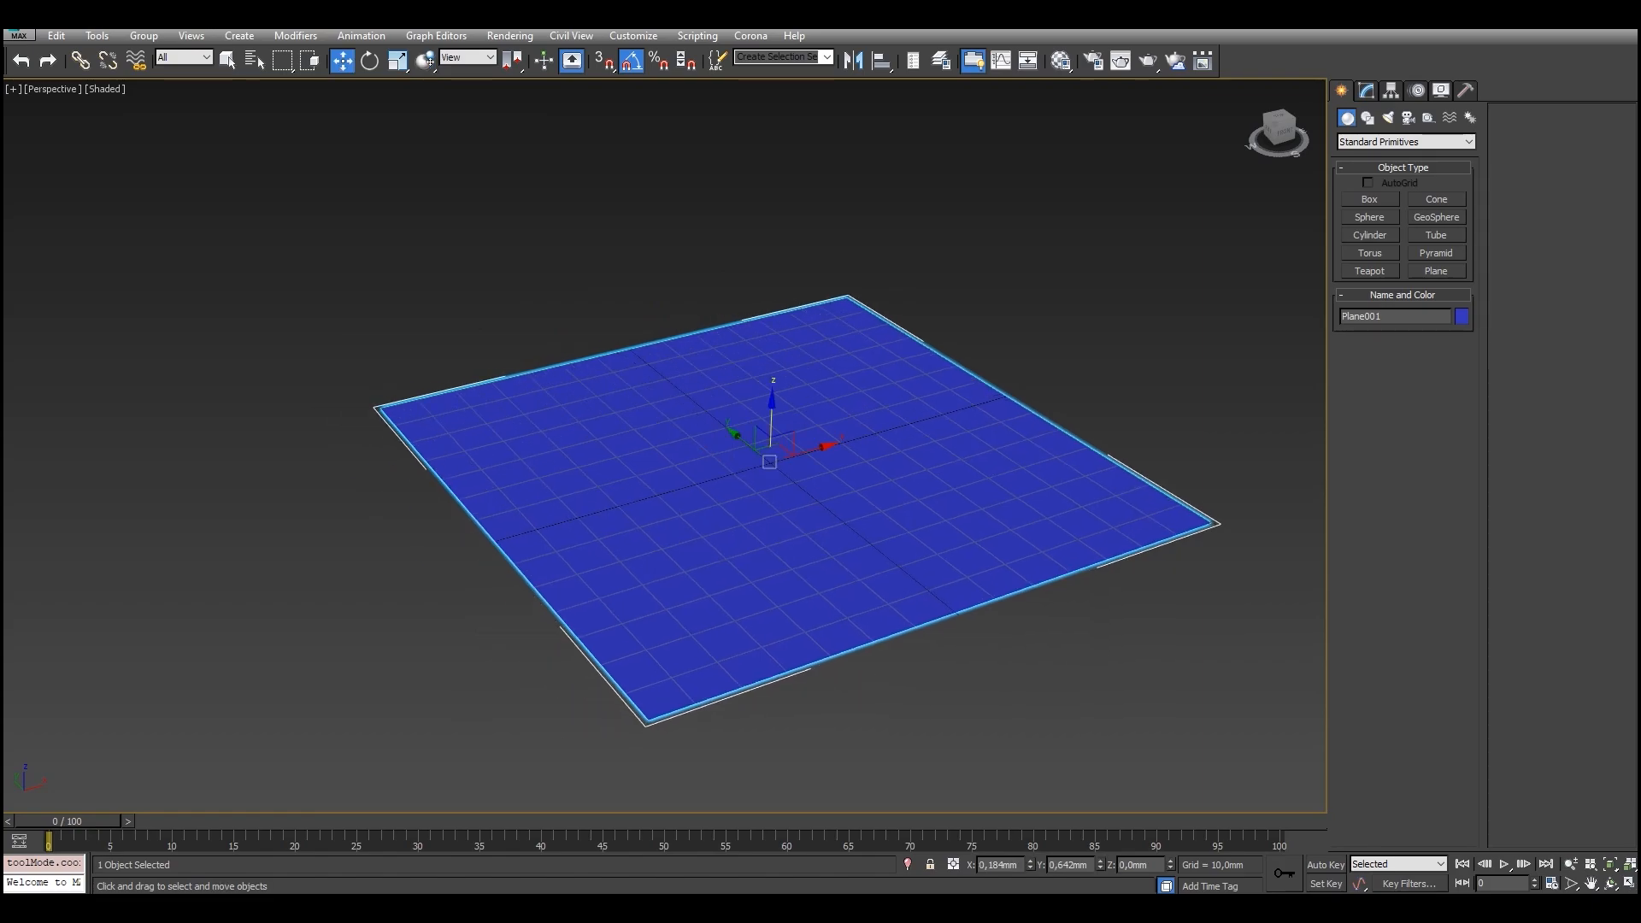
drag(772, 395, 772, 335)
scroll(772, 335, up, 2)
Convert the plane to Editable Poly and add TurboSmooth with 5 iterations, checking the subdivision with edged faces.
click(1365, 91)
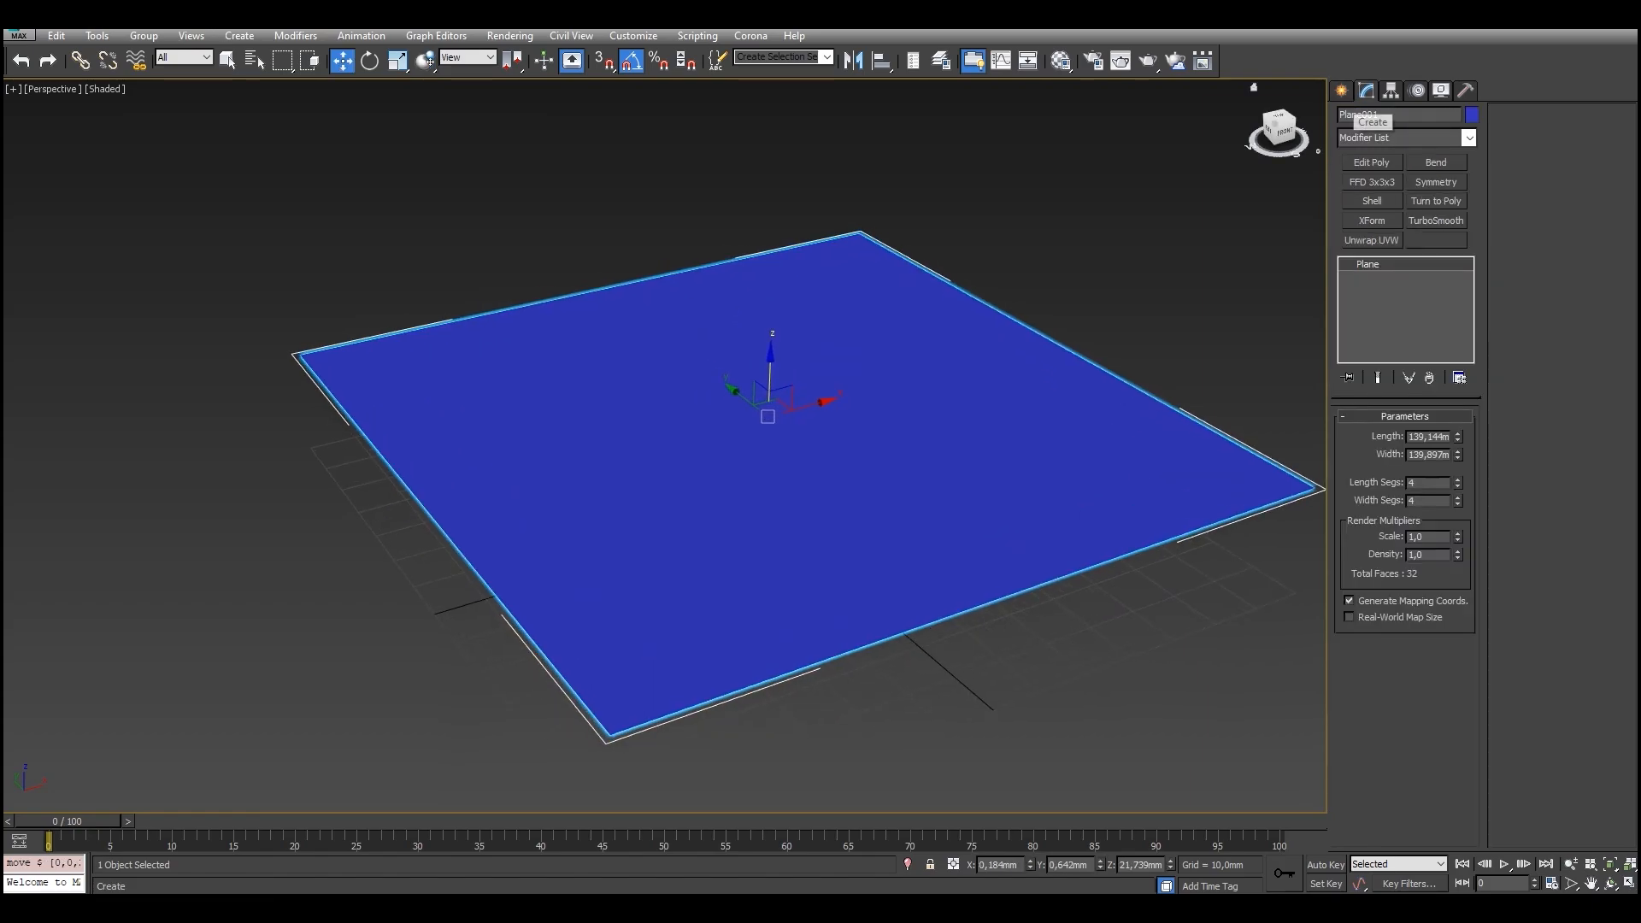
key(ctrl+e)
click(1436, 220)
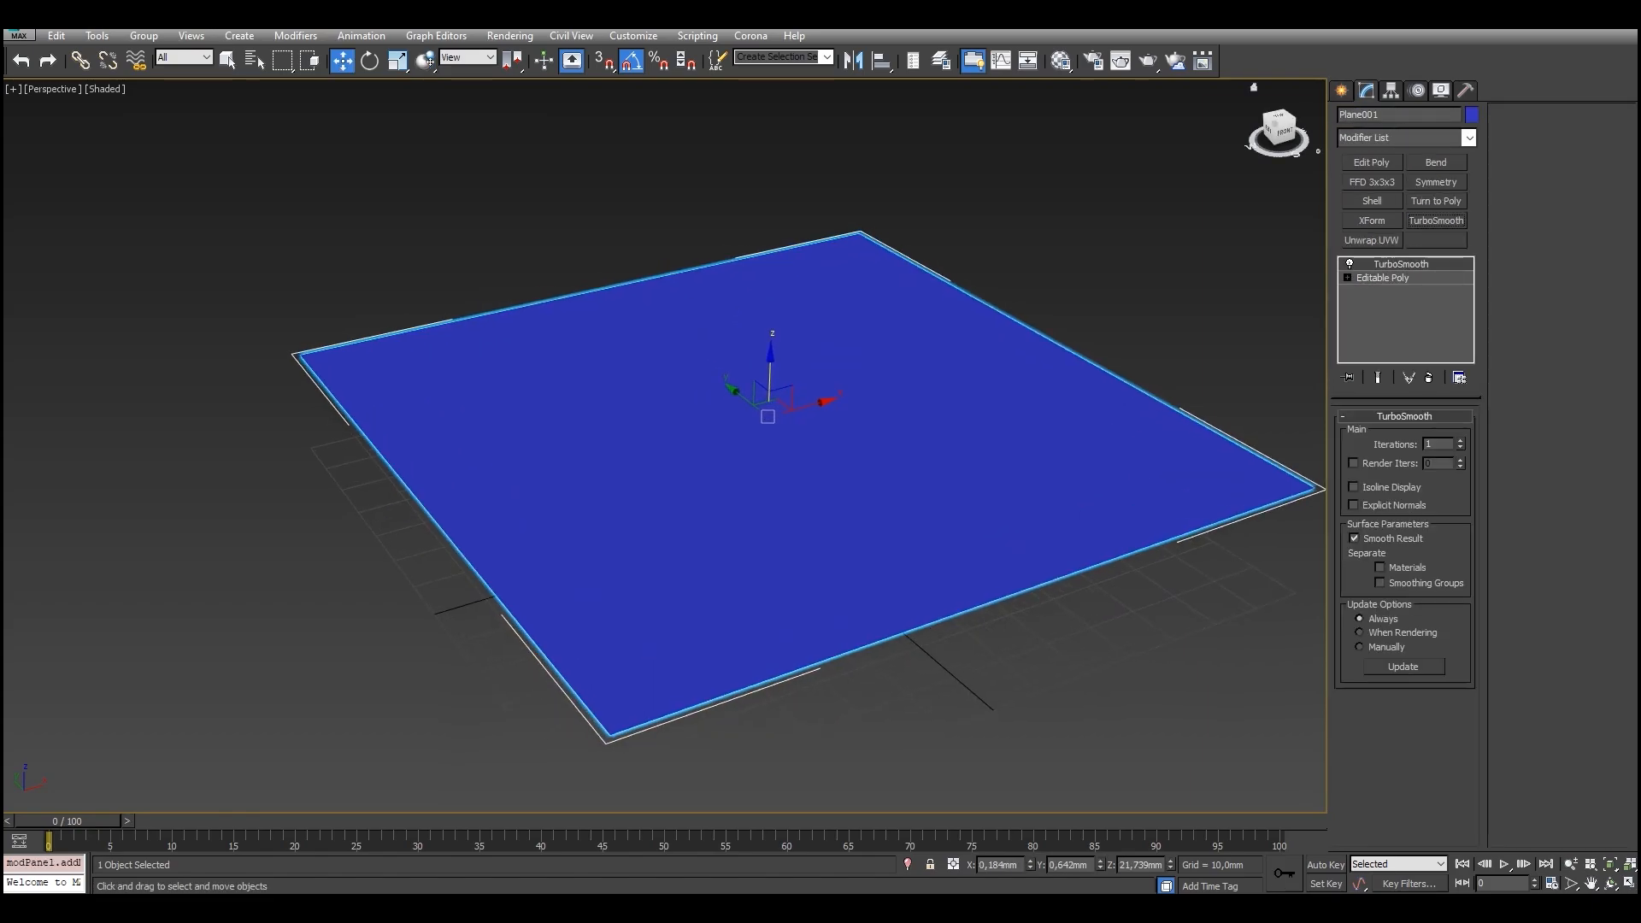
key(F4)
click(1460, 441)
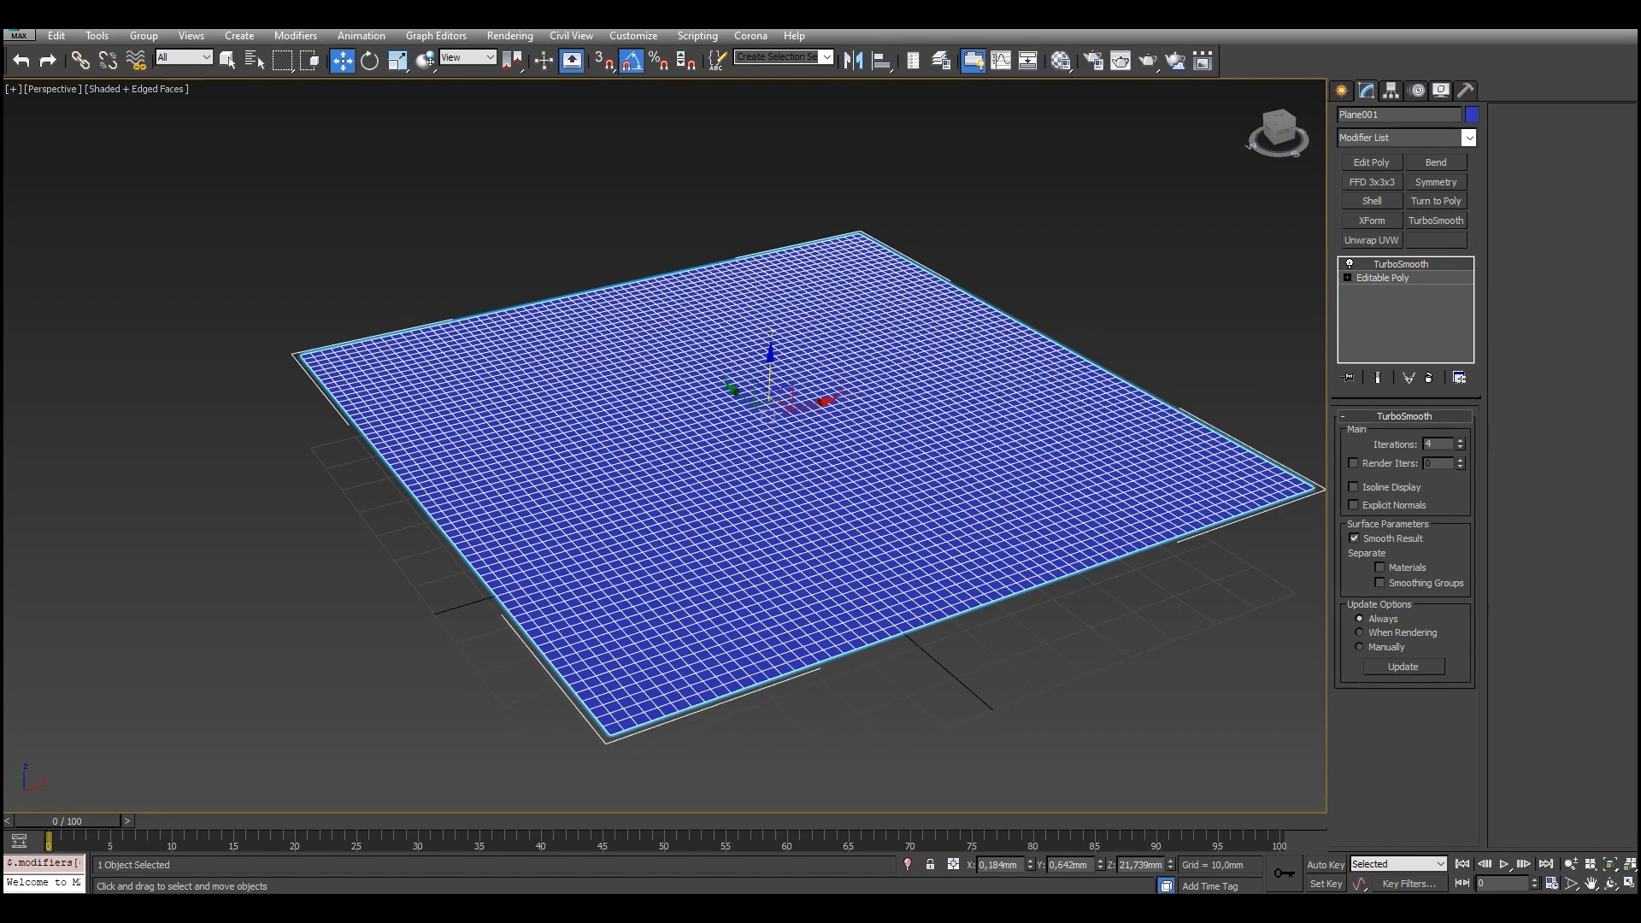
click(1461, 441)
click(1154, 342)
middle_drag(1067, 381, 1025, 382)
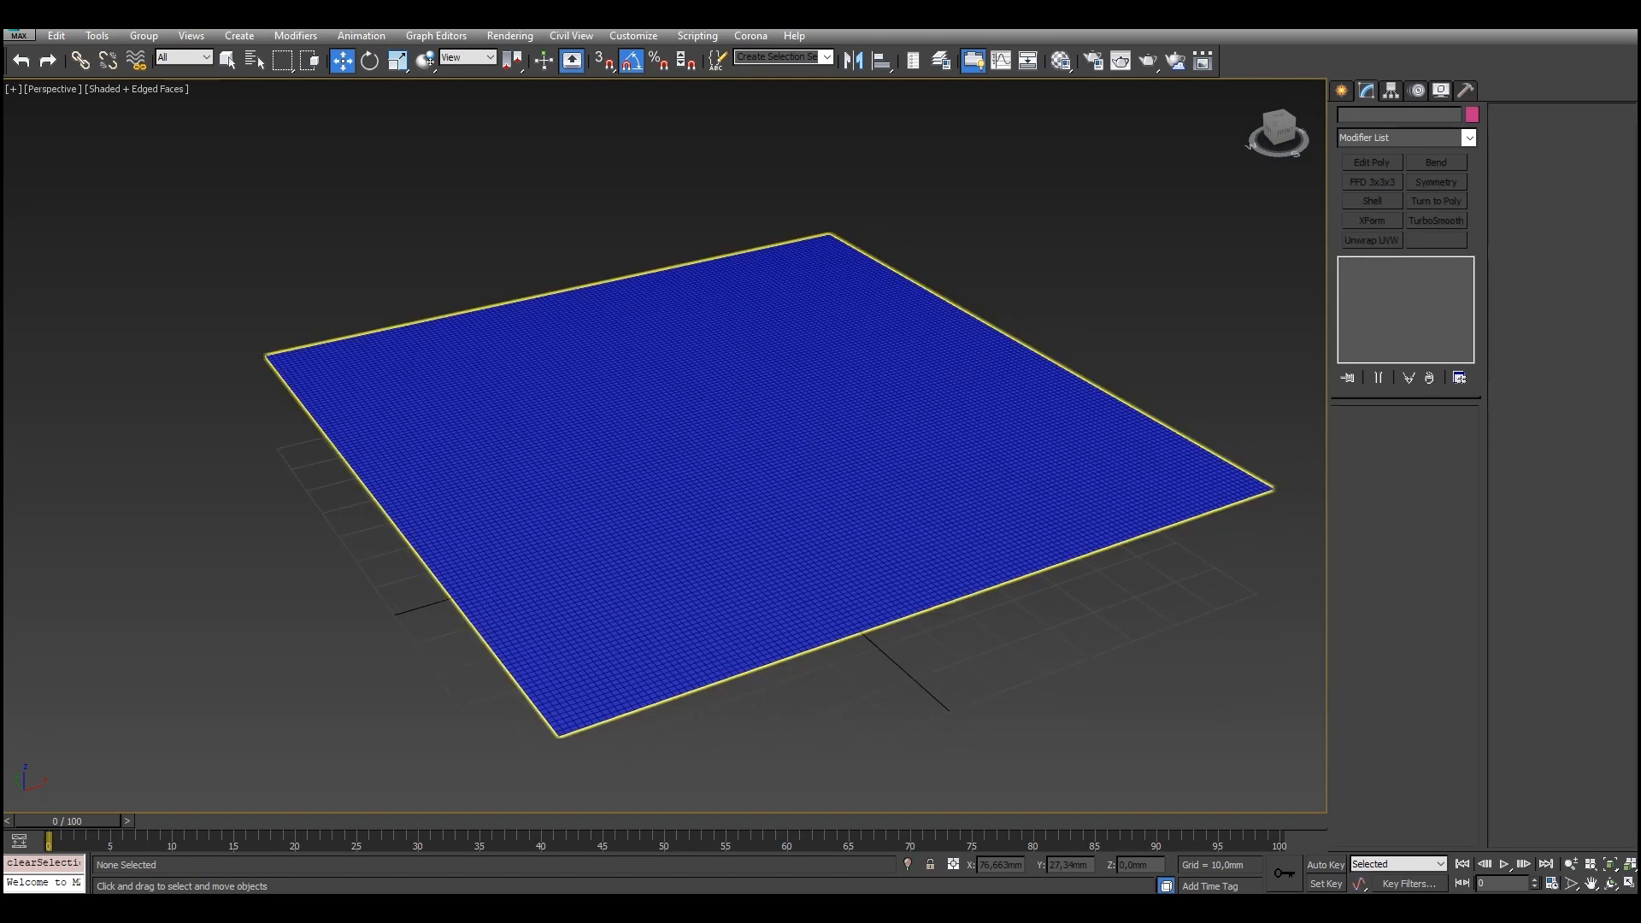
click(940, 427)
key(F4)
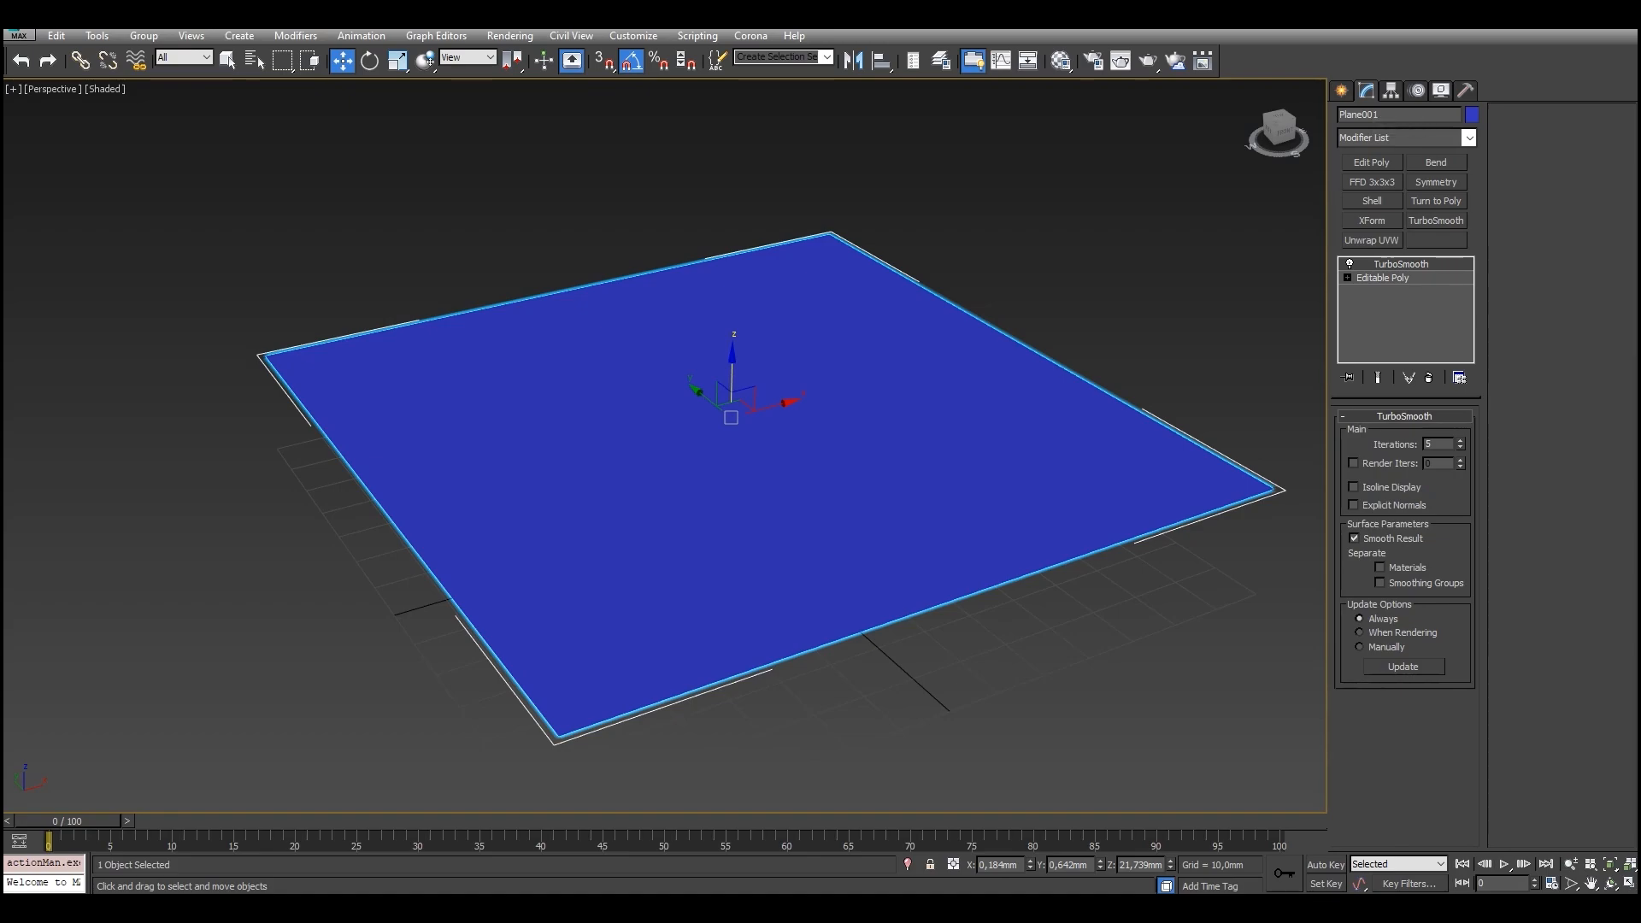
Add a Noise modifier above TurboSmooth and adjust its Z strength to shape the plane into water waves.
click(1470, 137)
key(n)
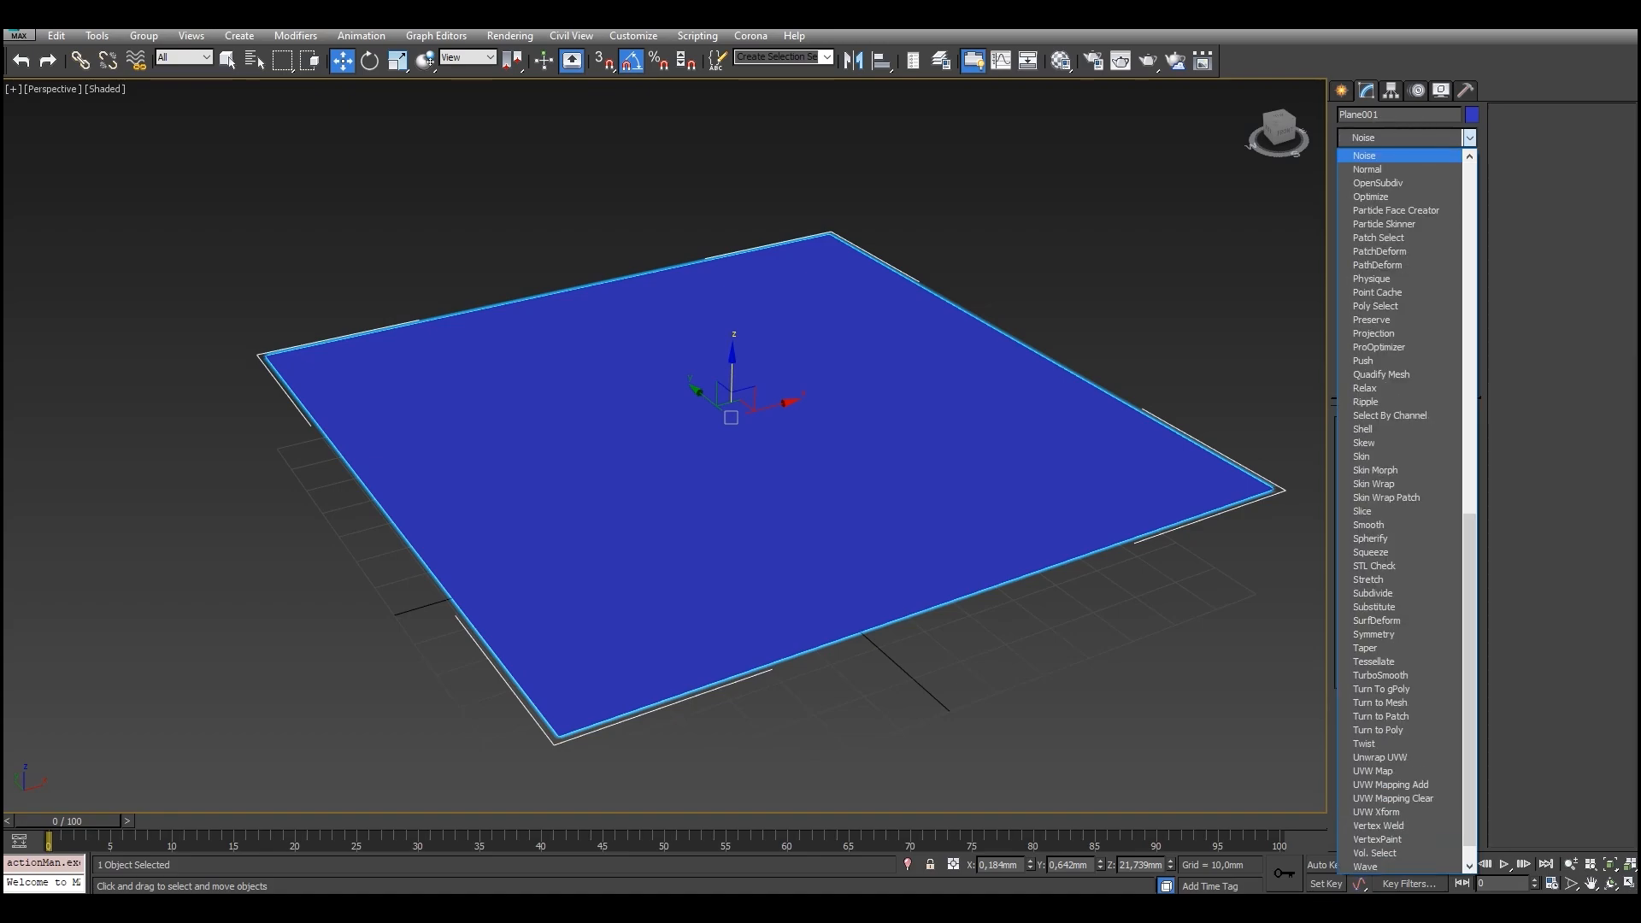
key(Return)
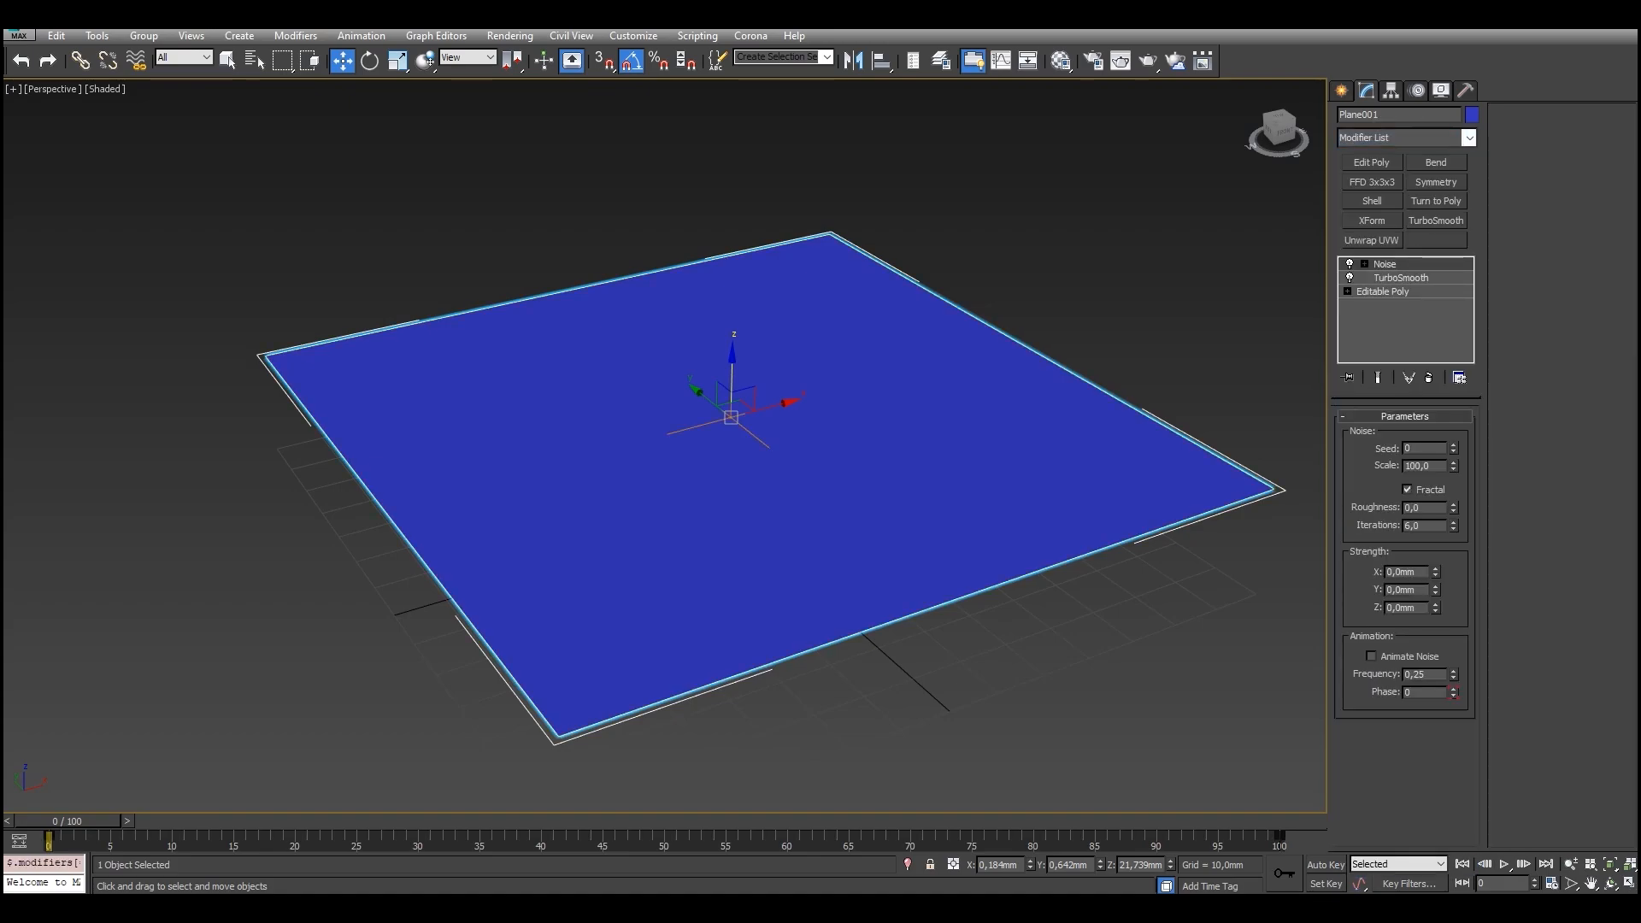
drag(1436, 607, 1436, 533)
mouse_move(941, 512)
alt+middle_down()
mouse_move(1039, 534)
mouse_move(881, 504)
mouse_move(923, 513)
alt+middle_up()
scroll(923, 513, up, 1)
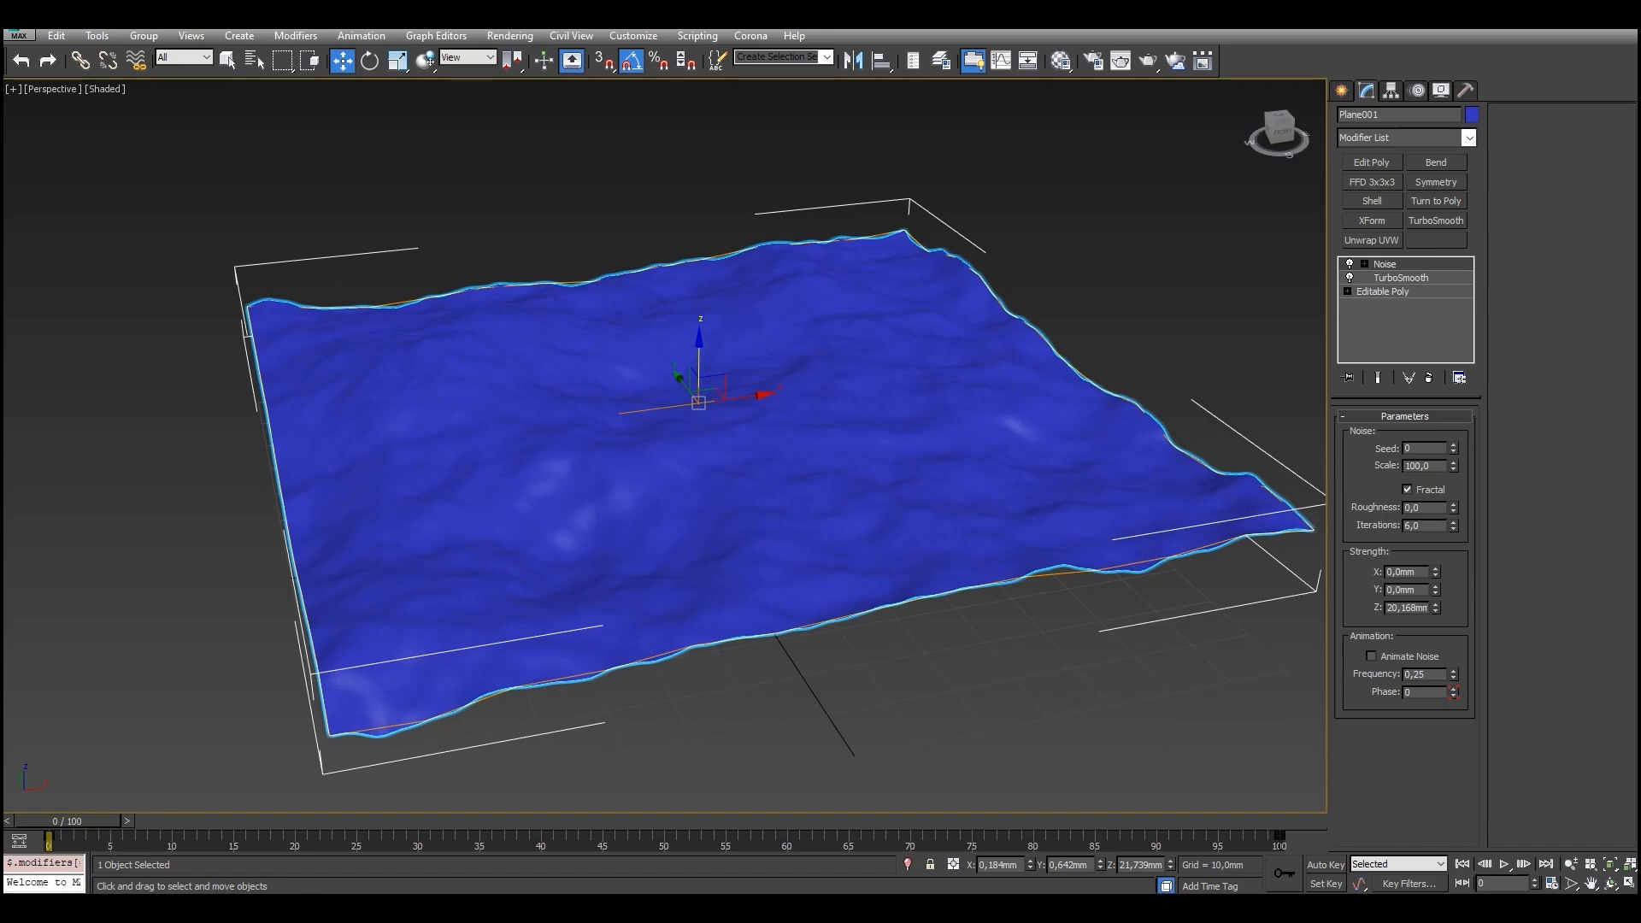
drag(1436, 609, 1436, 634)
scroll(1051, 603, up, 2)
middle_drag(1052, 603, 1230, 605)
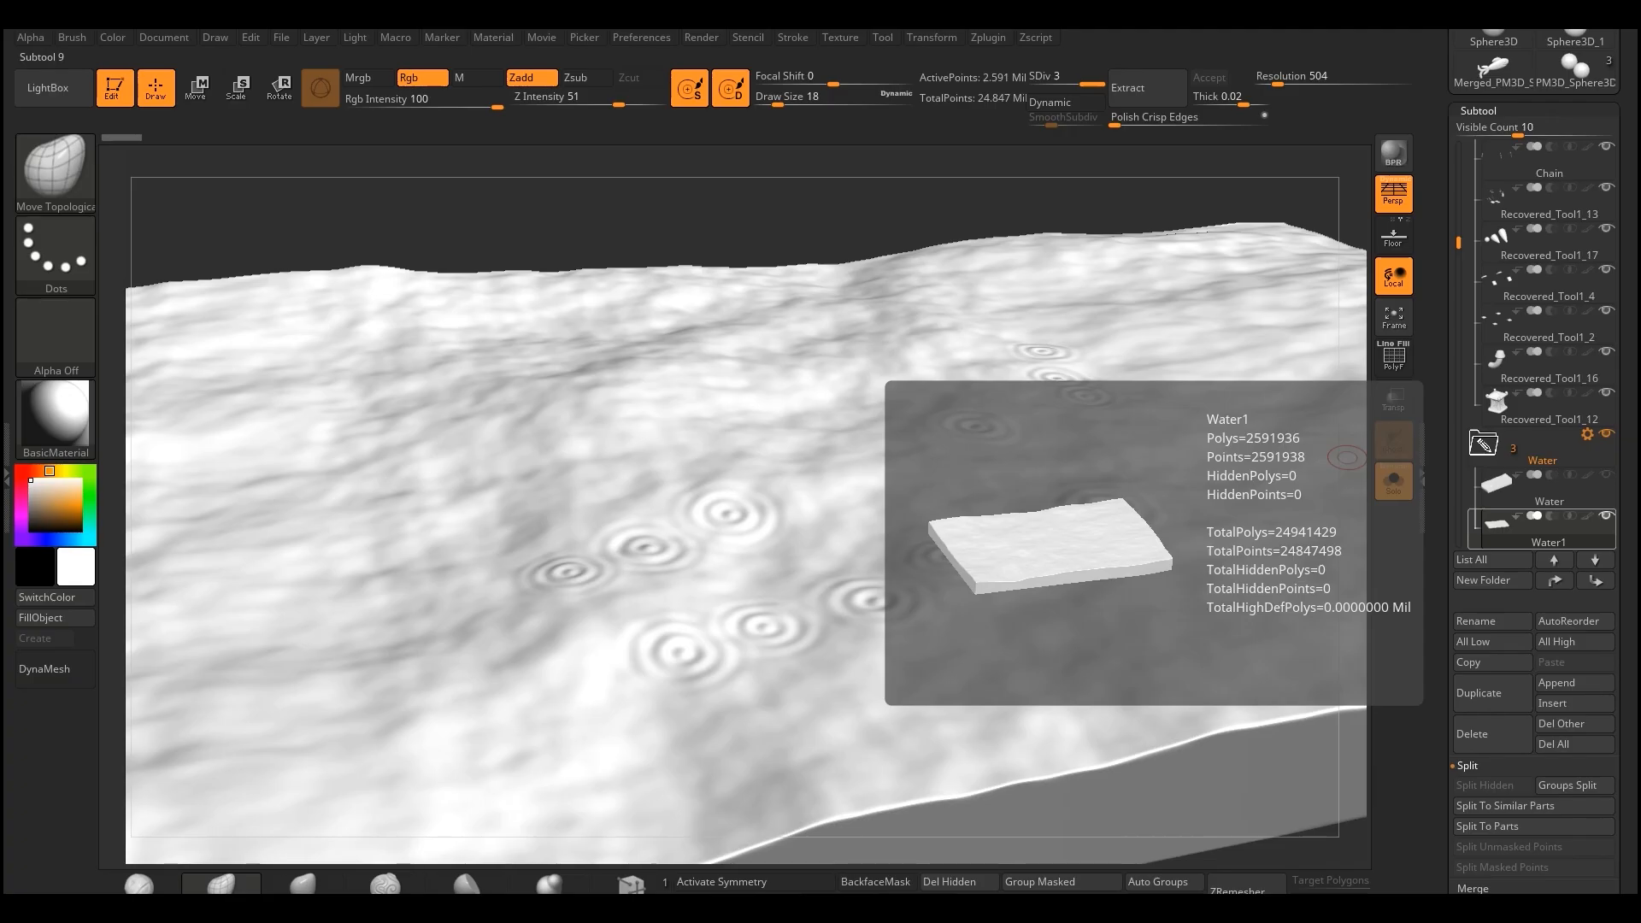
Switch to ZBrush, inspect the ripples on the Water1 subtool and turn off Solo mode.
mouse_move(853, 223)
mouse_down()
mouse_move(802, 200)
mouse_move(1003, 313)
mouse_up()
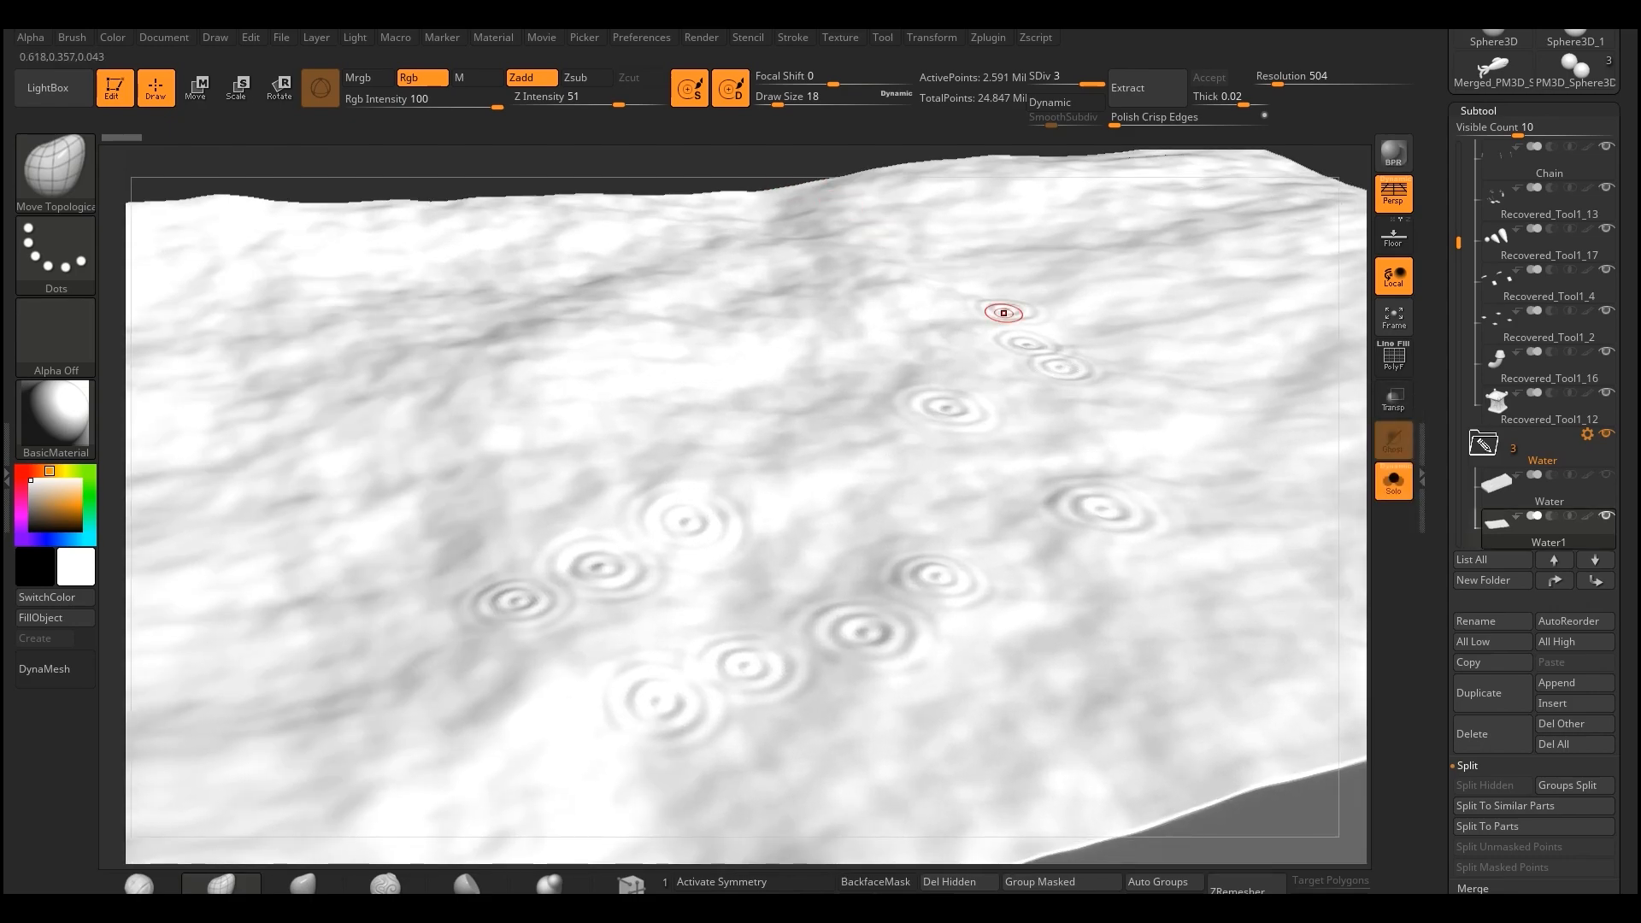
click(1393, 485)
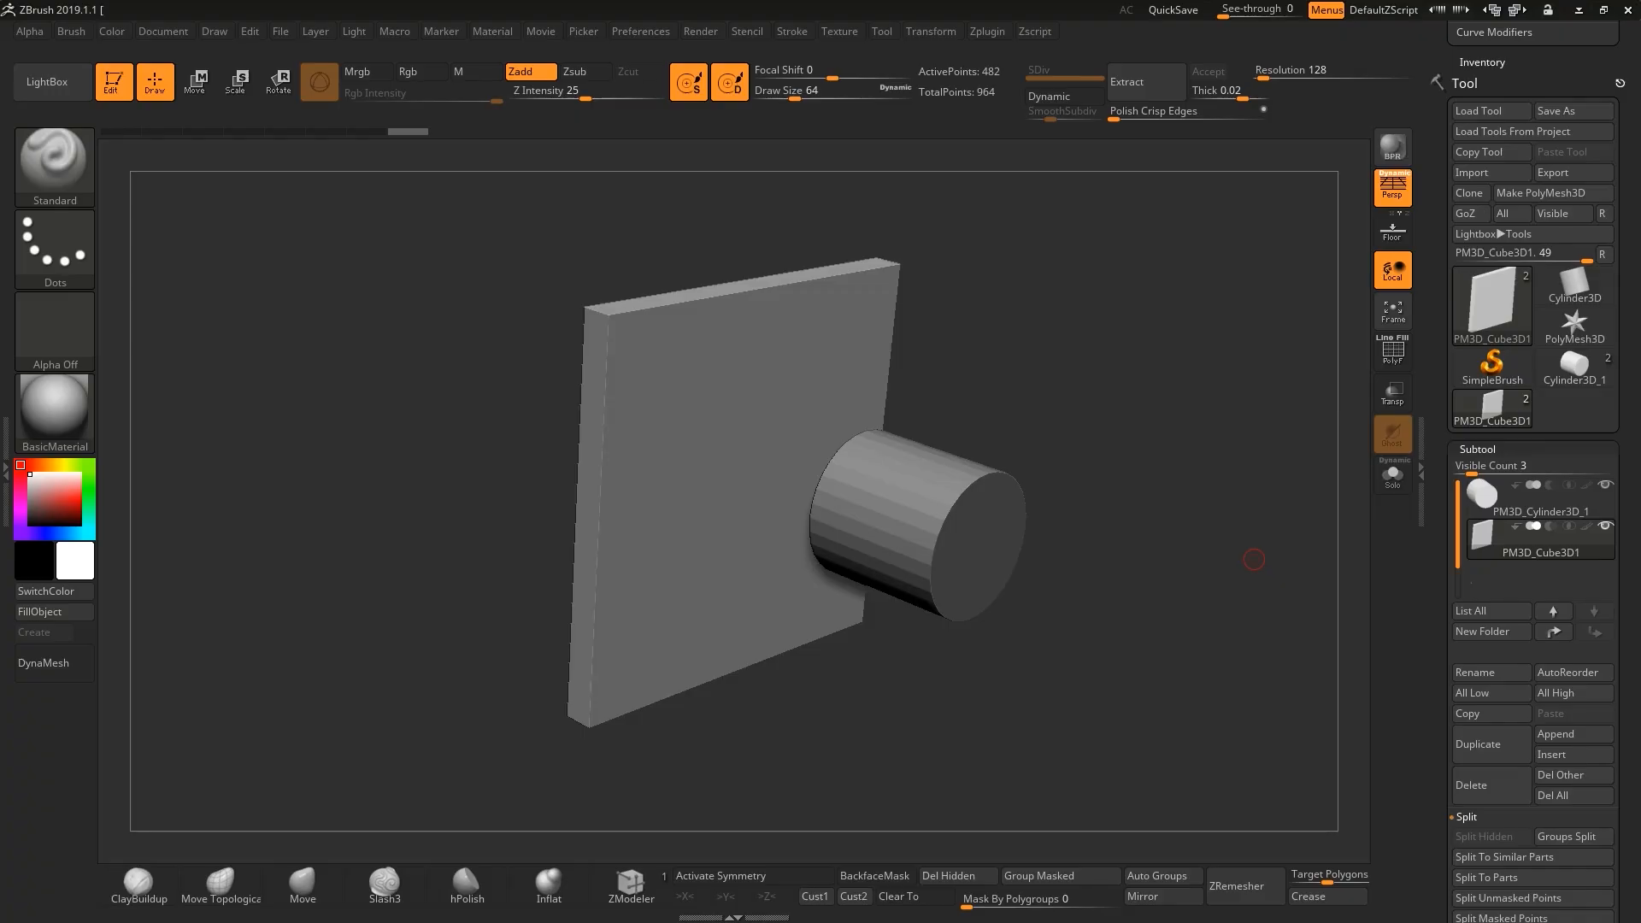
Move the PM3D_Cube3D1 subtool above the cylinder in the subtool order.
mouse_move(1254, 559)
mouse_down()
mouse_move(1088, 501)
mouse_move(1053, 512)
mouse_move(1111, 507)
mouse_move(1086, 502)
mouse_up()
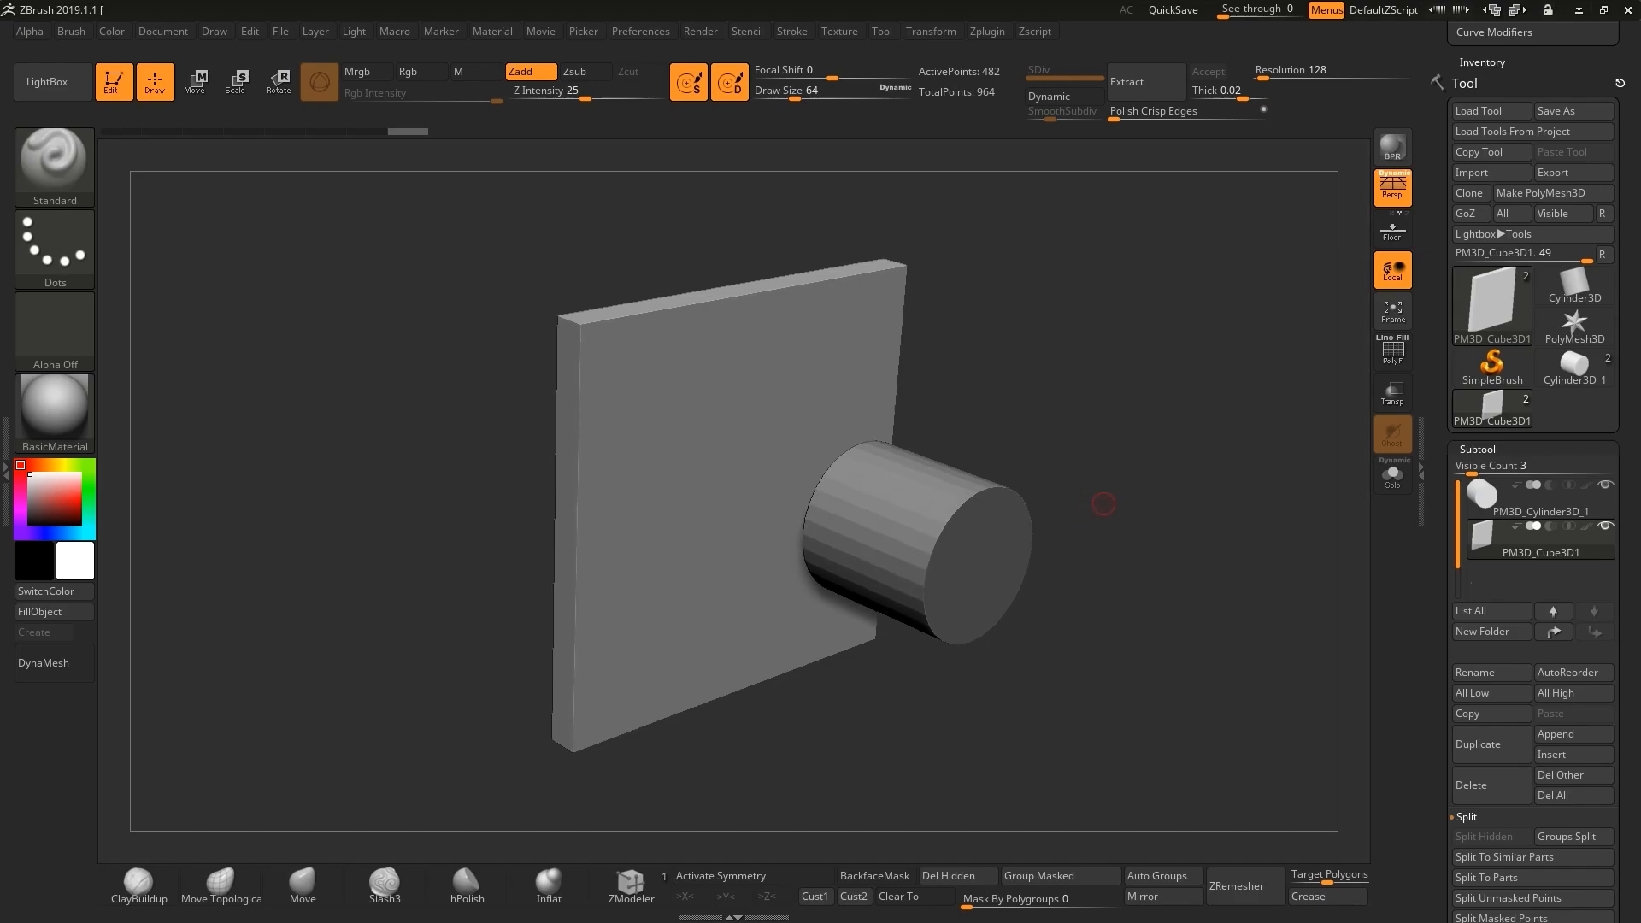
click(1553, 611)
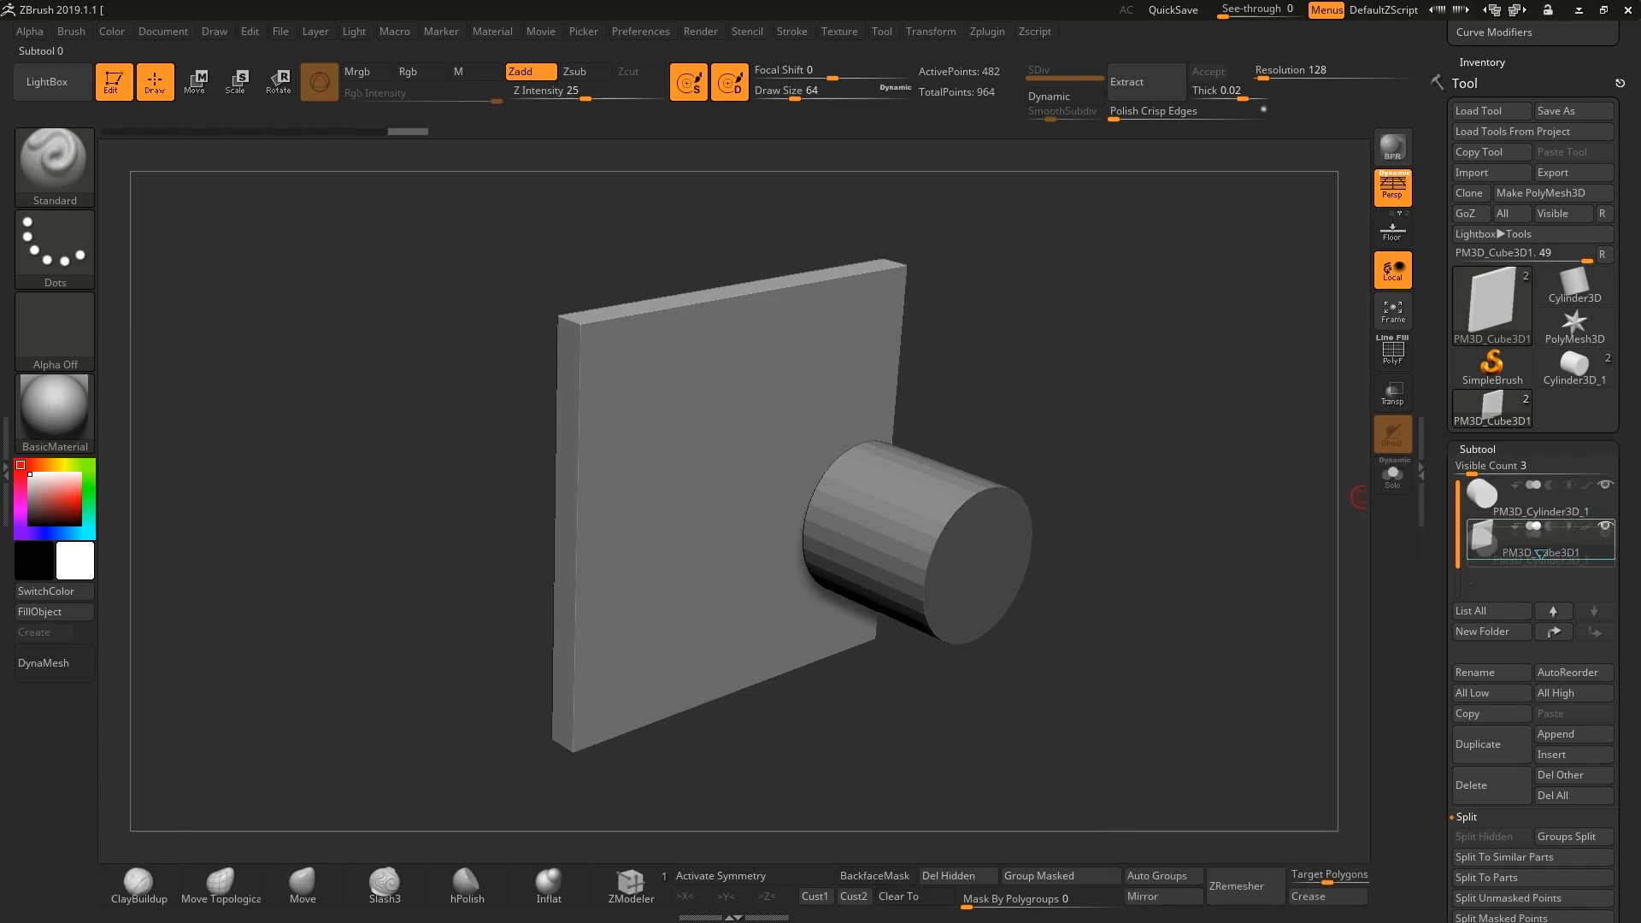
mouse_move(1604, 484)
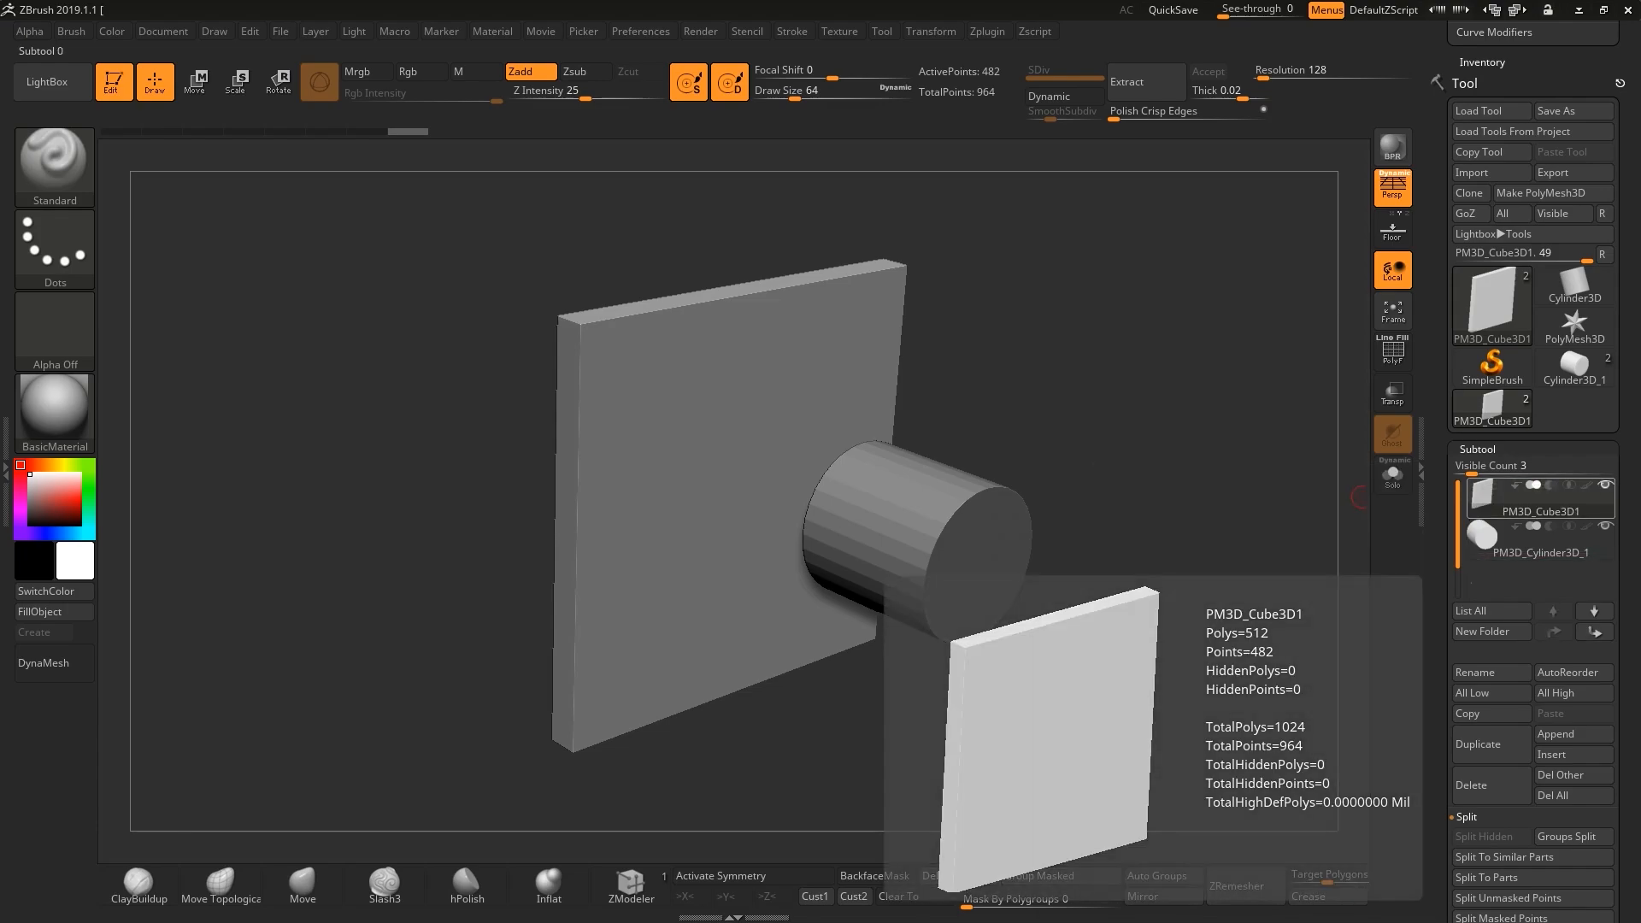
drag(1459, 515, 1458, 530)
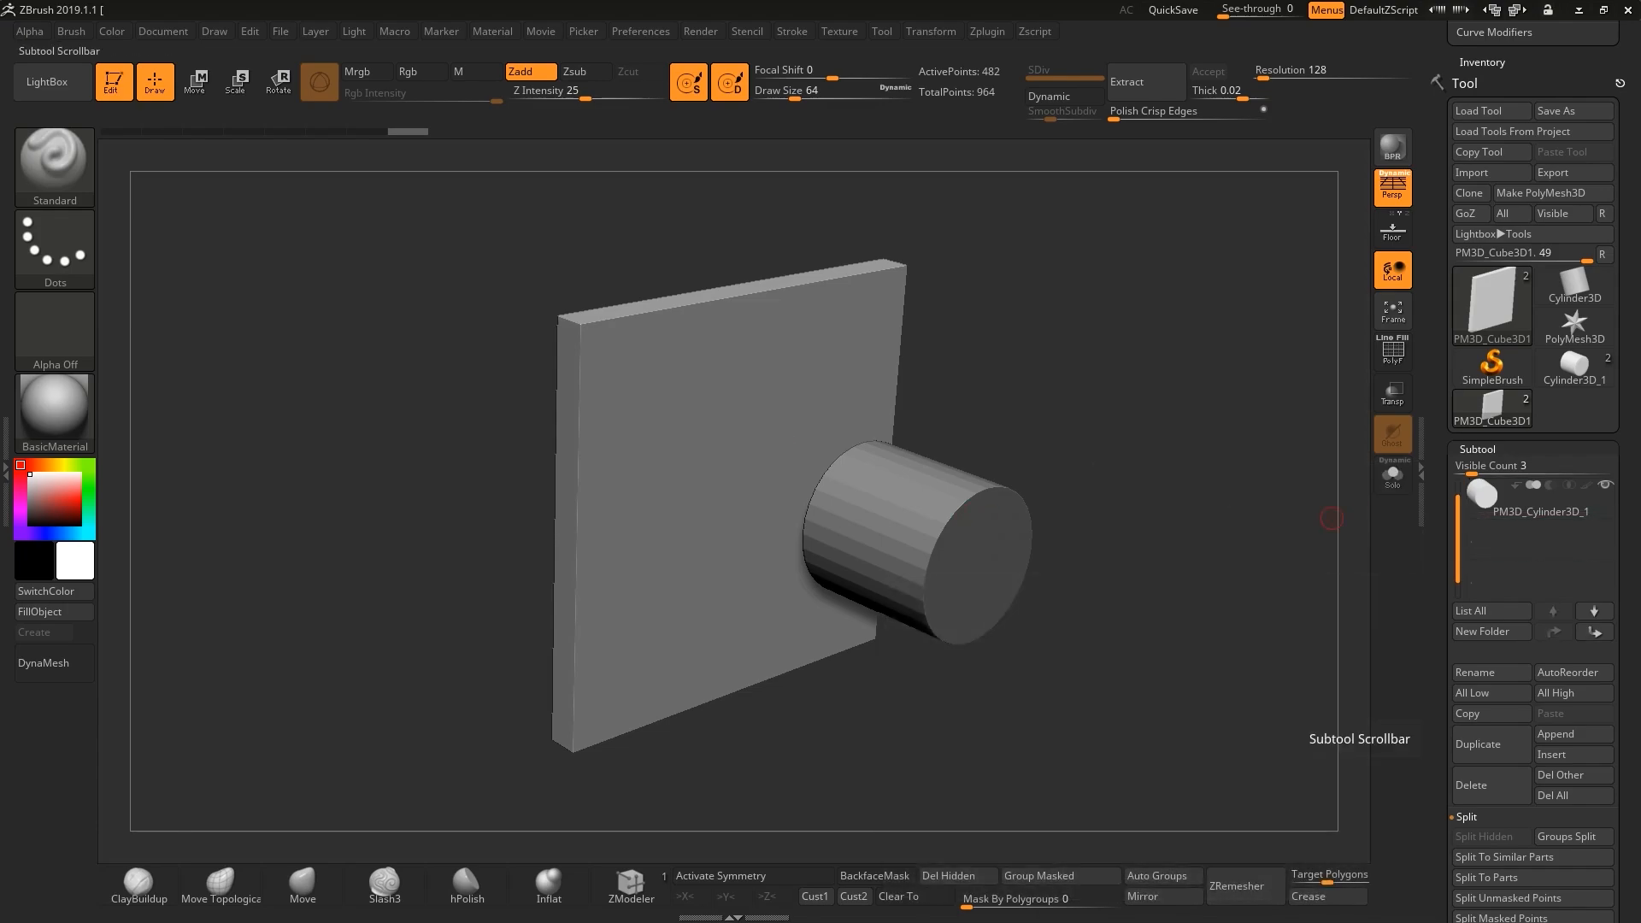
key(shift+f)
key(shift+f)
Select the cylinder subtool and move it along its axis so that it passes into the flat slab.
alt+click(939, 523)
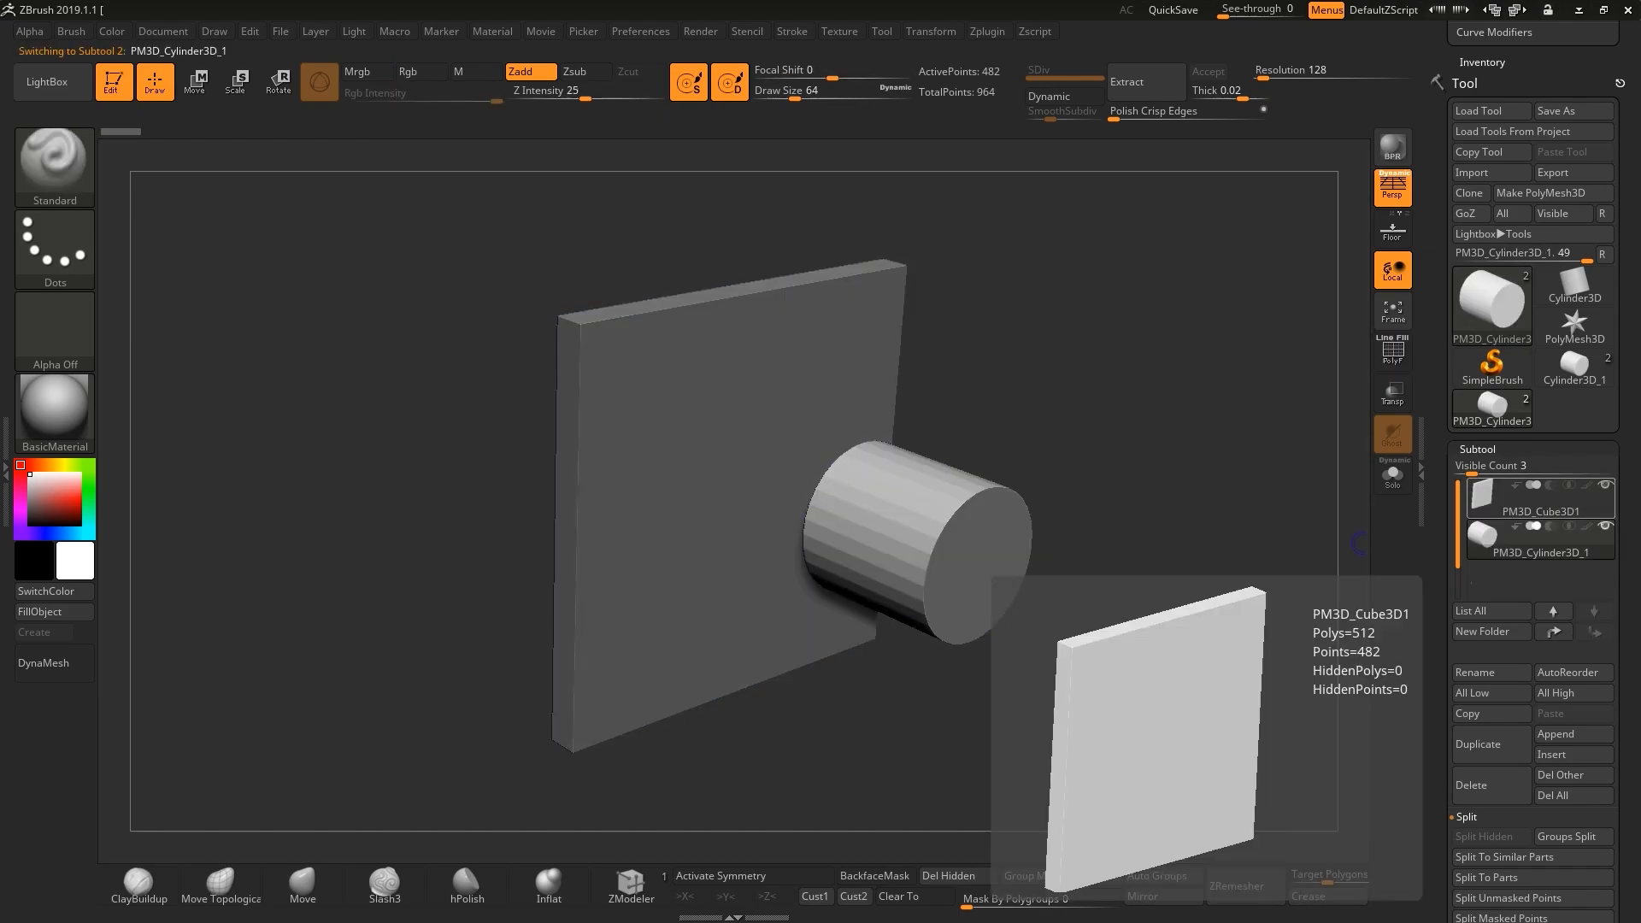
key(w)
mouse_move(1065, 637)
mouse_down()
mouse_move(854, 549)
mouse_move(890, 556)
mouse_up()
key(q)
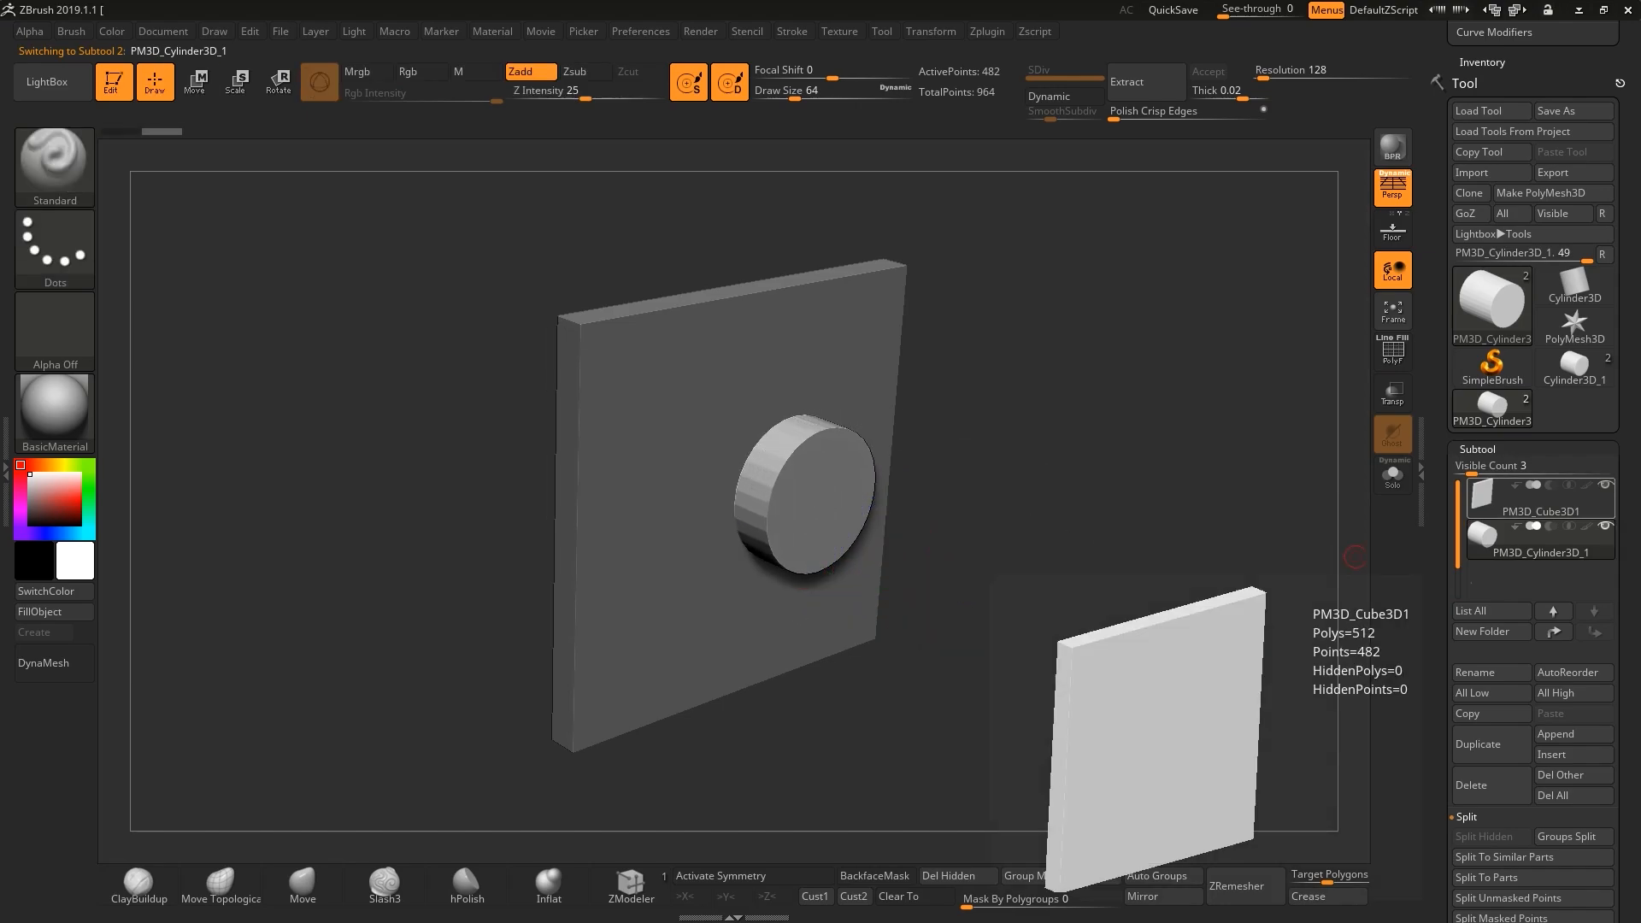
Mark PM3D_Cube3D1 as the Boolean start group and set the cylinder subtool to subtraction.
click(1516, 486)
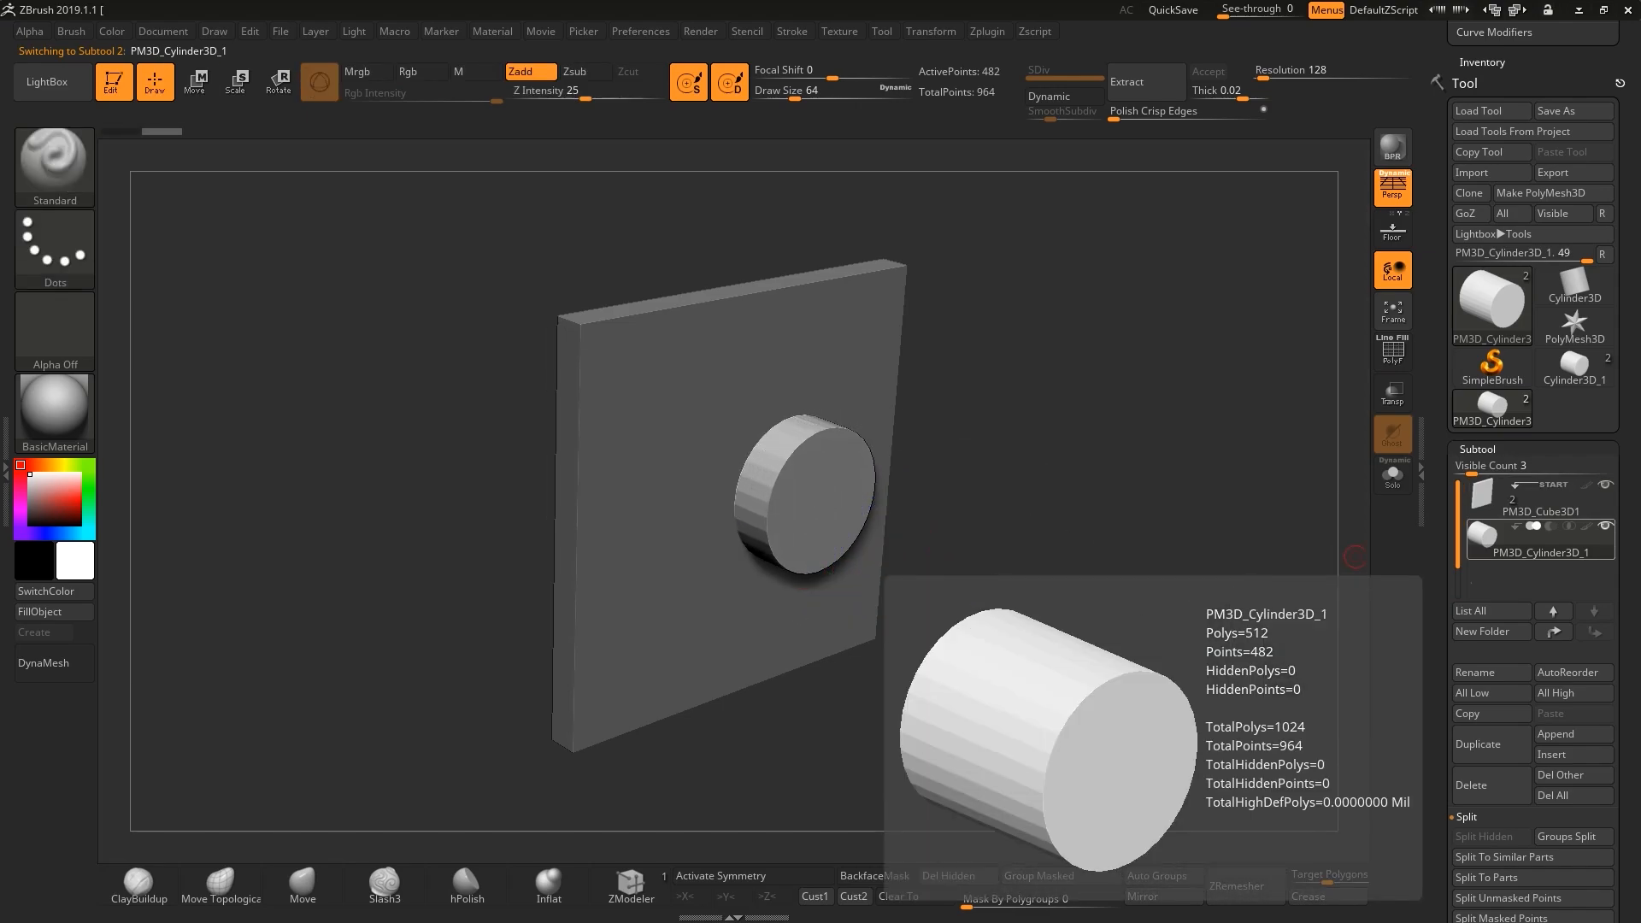
drag(1043, 524, 1122, 521)
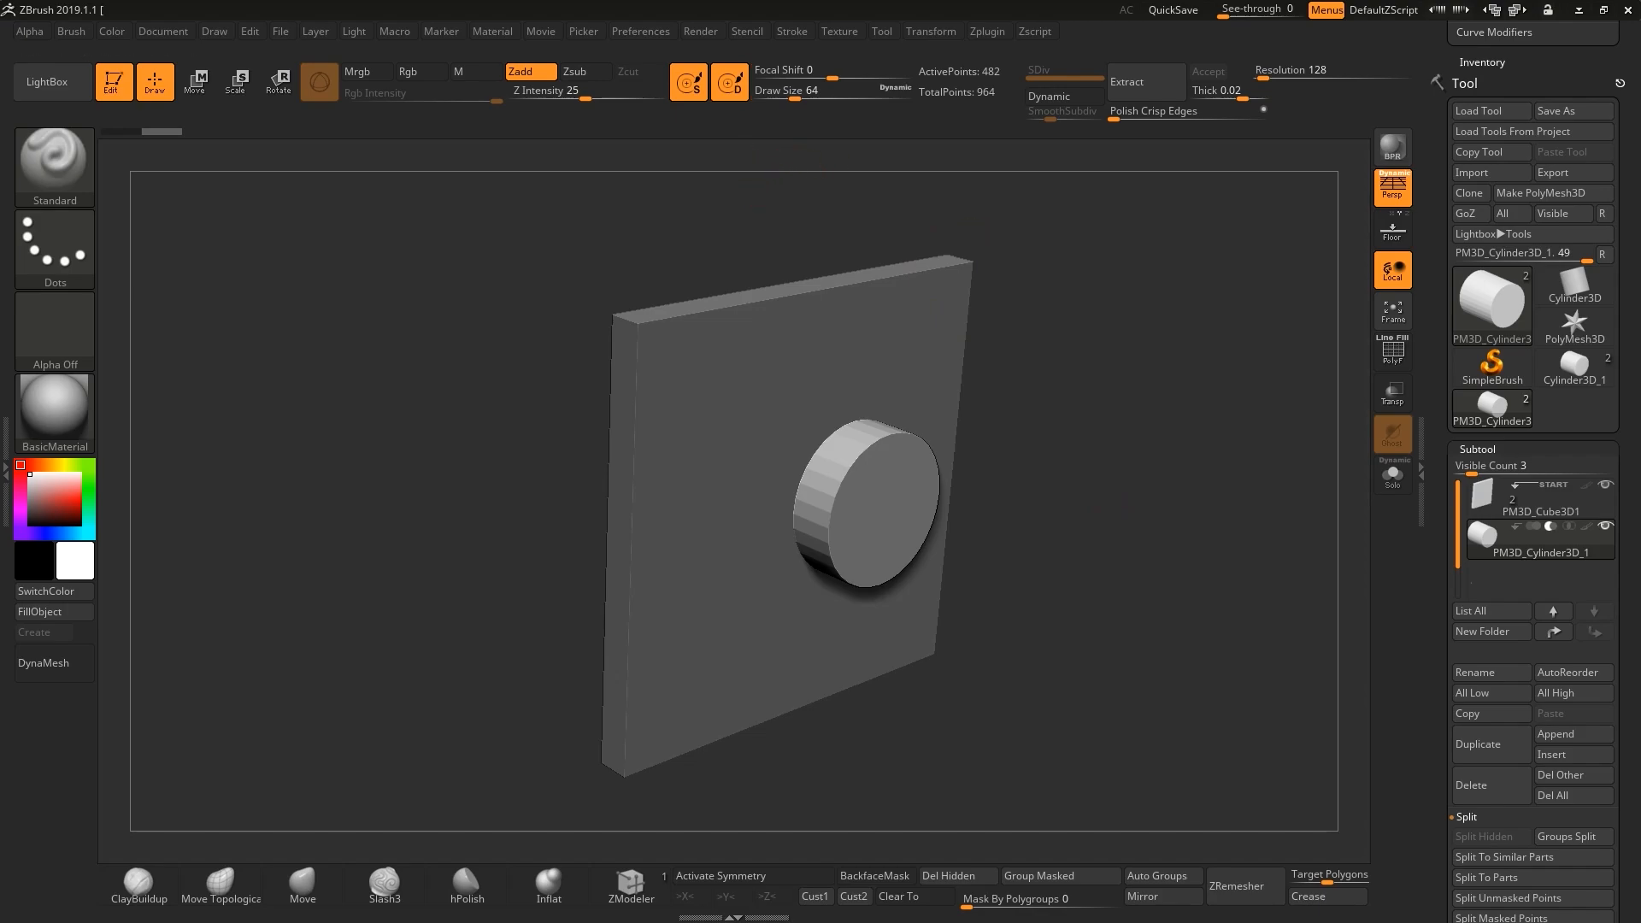
mouse_move(1122, 521)
mouse_down()
mouse_move(1230, 518)
mouse_move(1107, 500)
mouse_up()
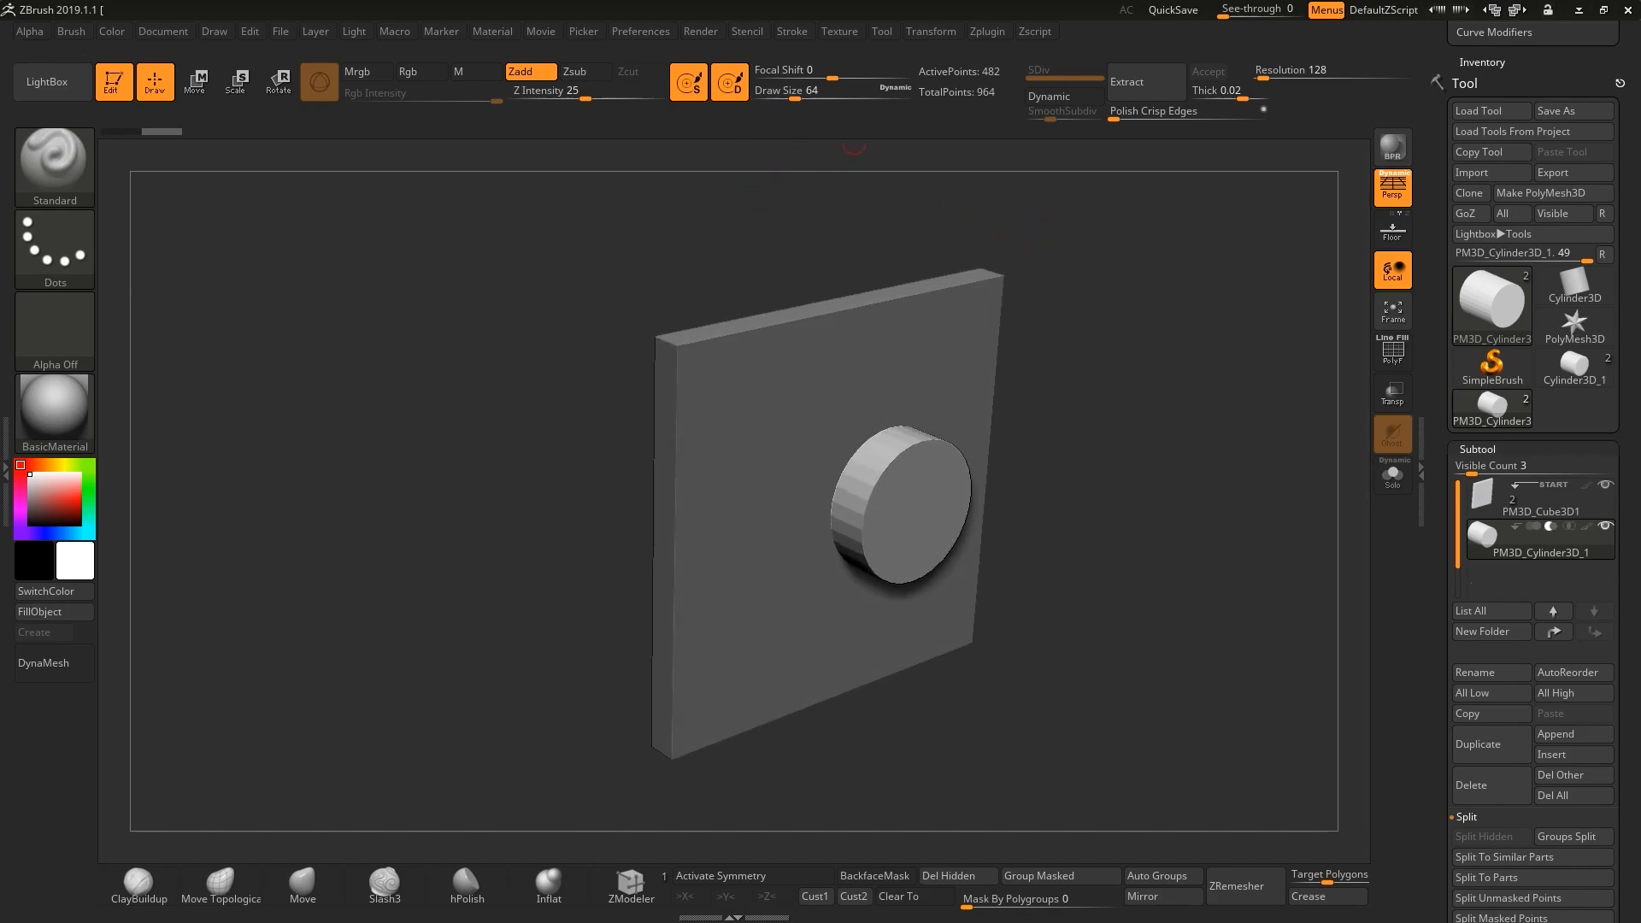
Turn on Live Boolean and move the subtracting cylinder along its X axis to shift the hole in the slab.
click(701, 31)
click(750, 263)
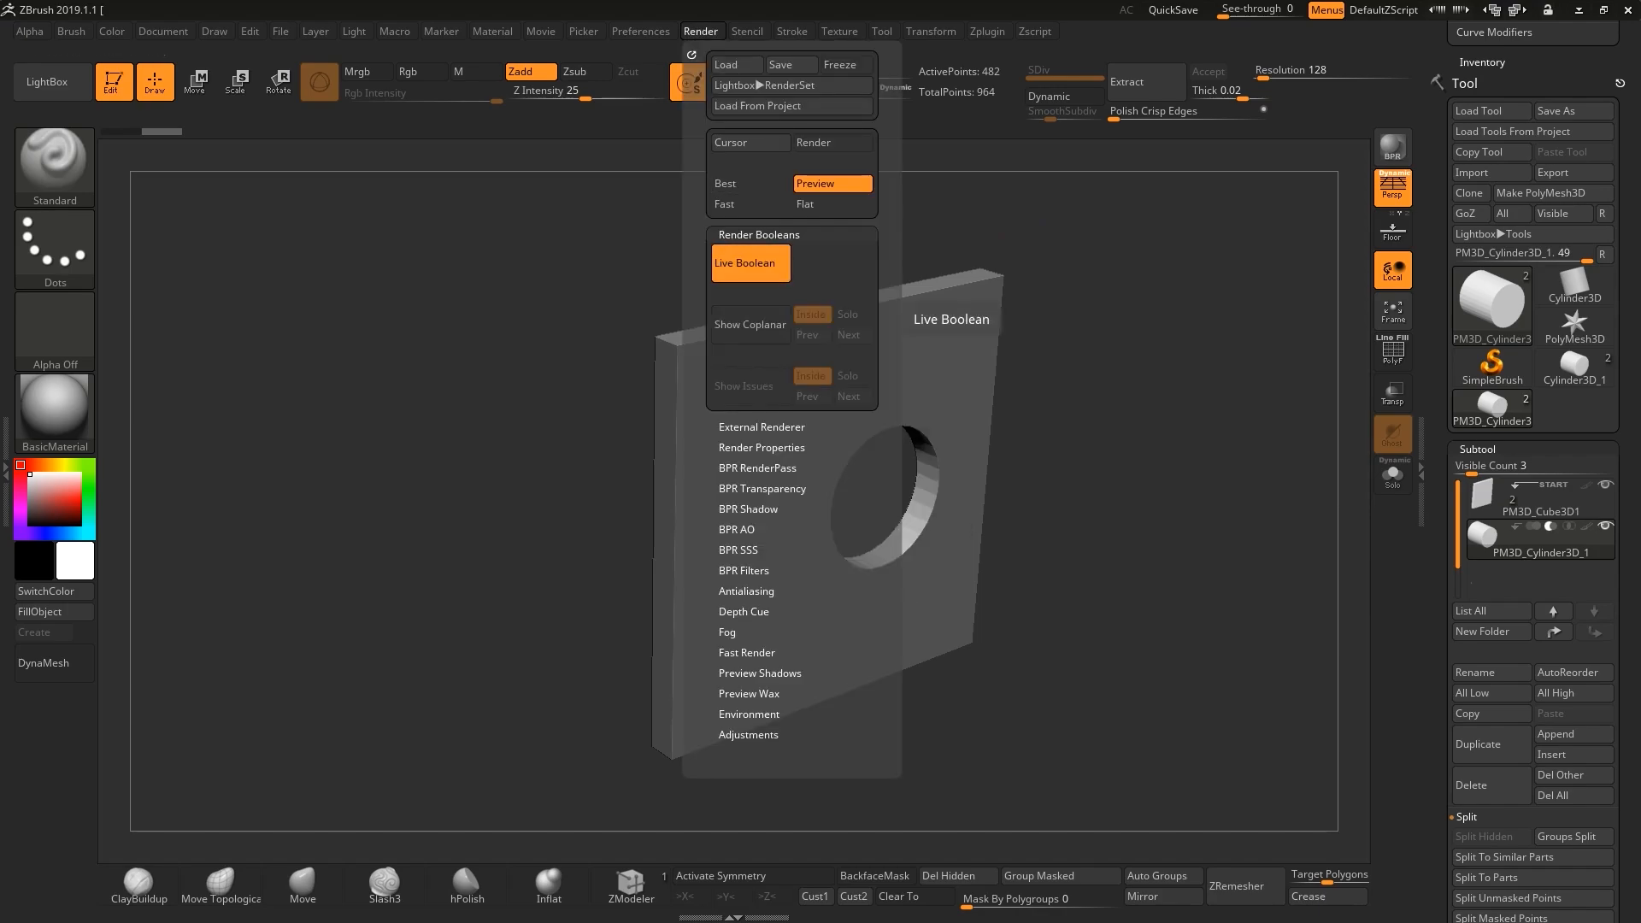
alt+drag(1156, 387, 1088, 356)
key(w)
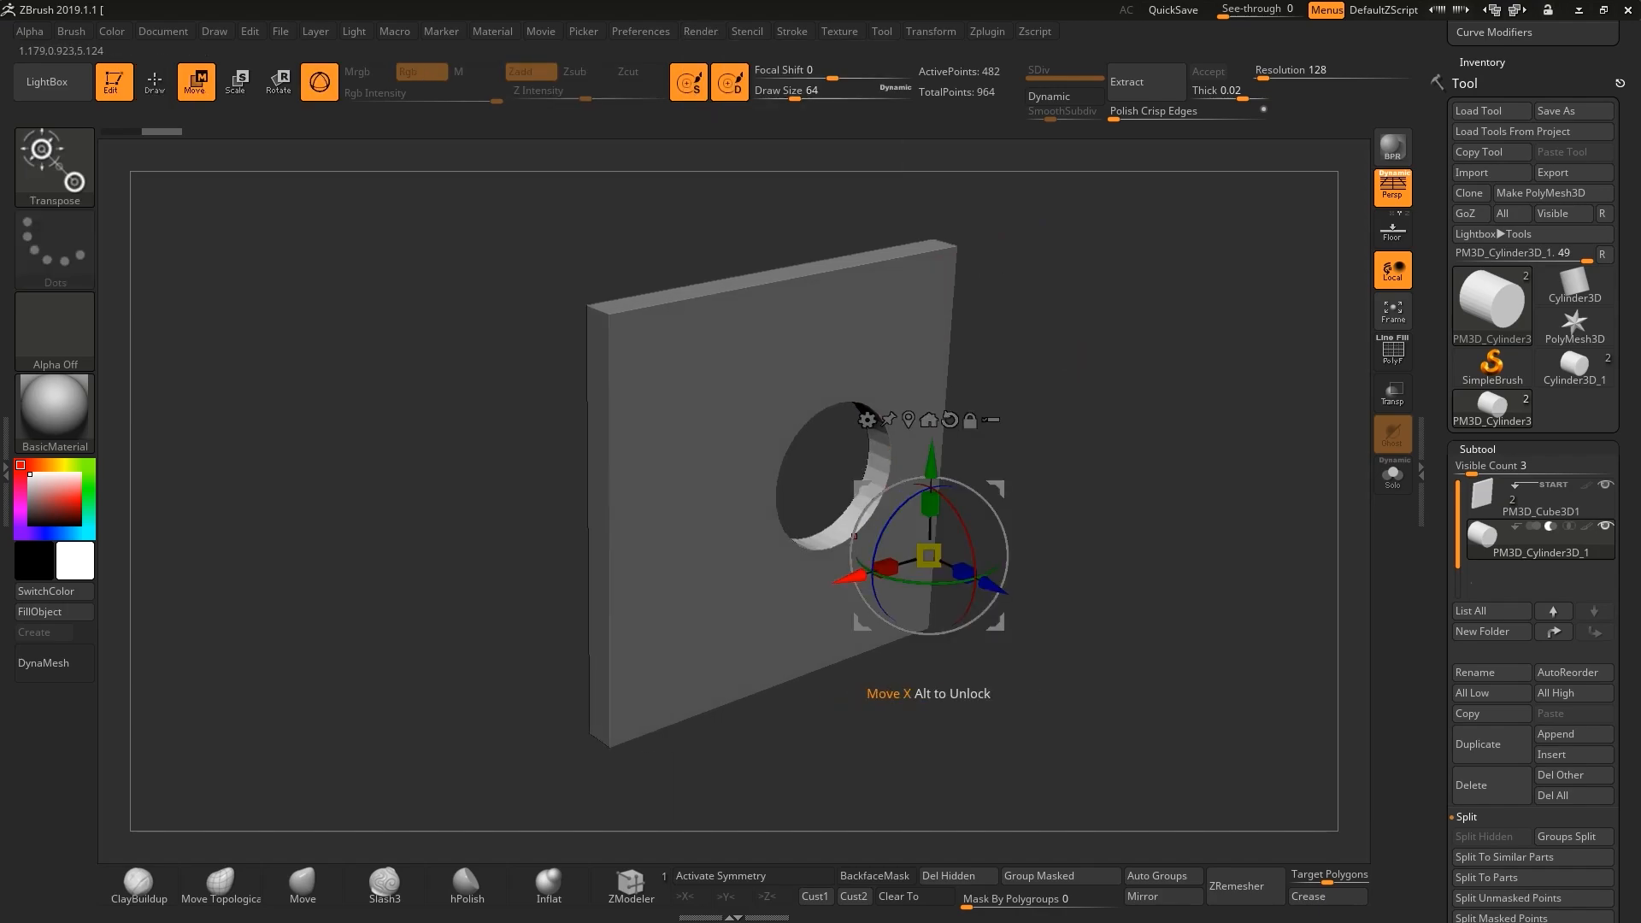
drag(852, 576, 906, 564)
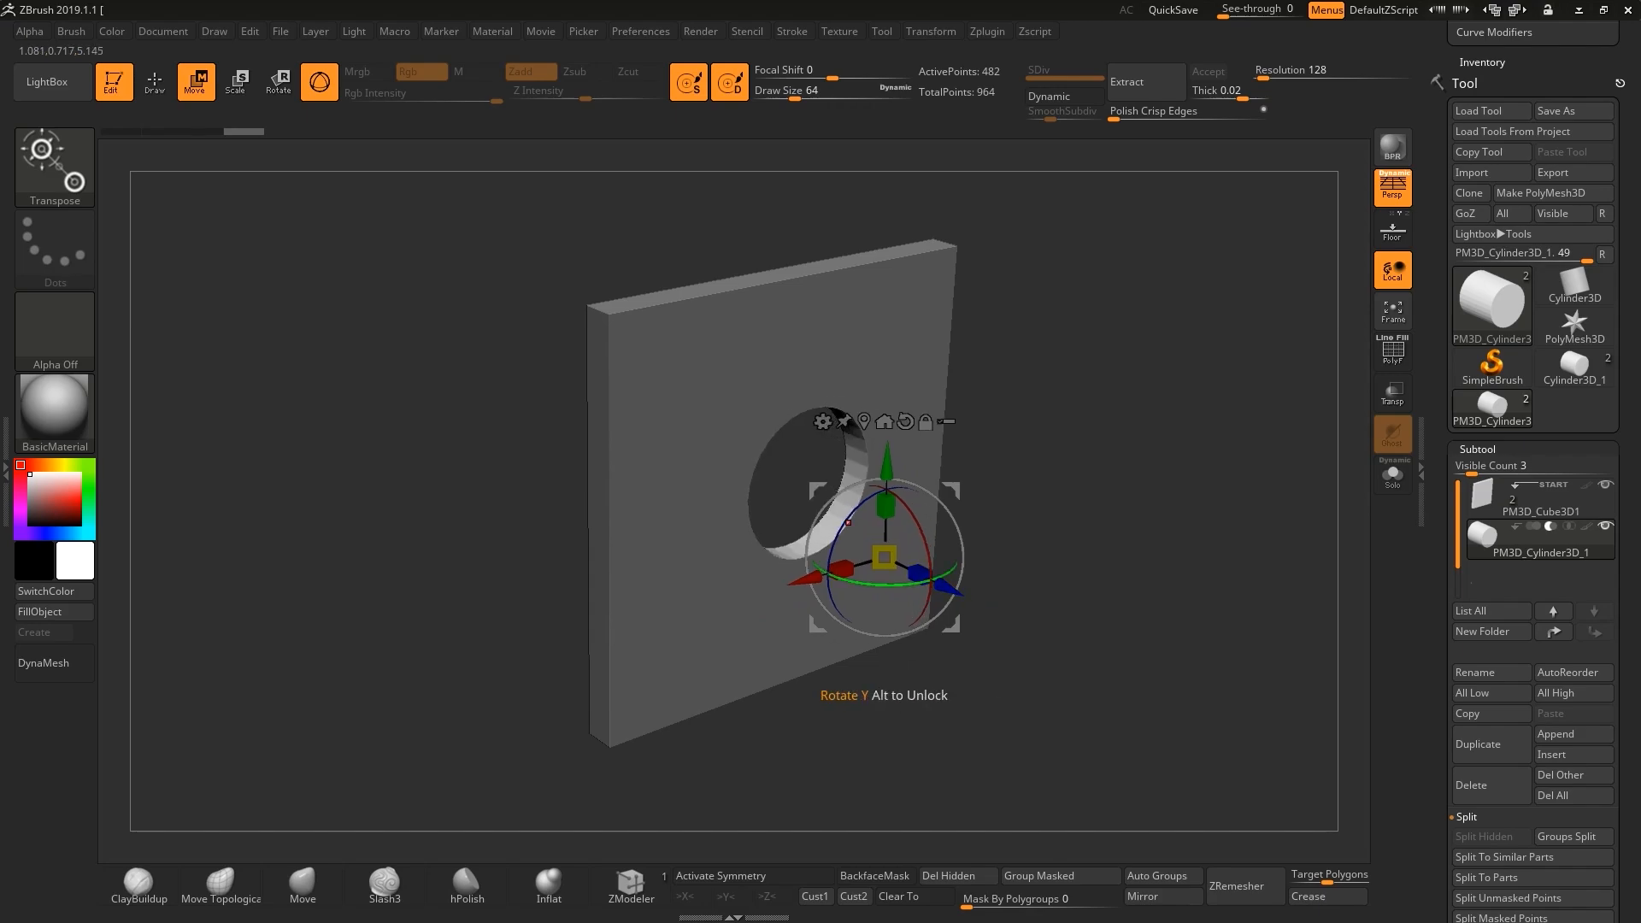
key(q)
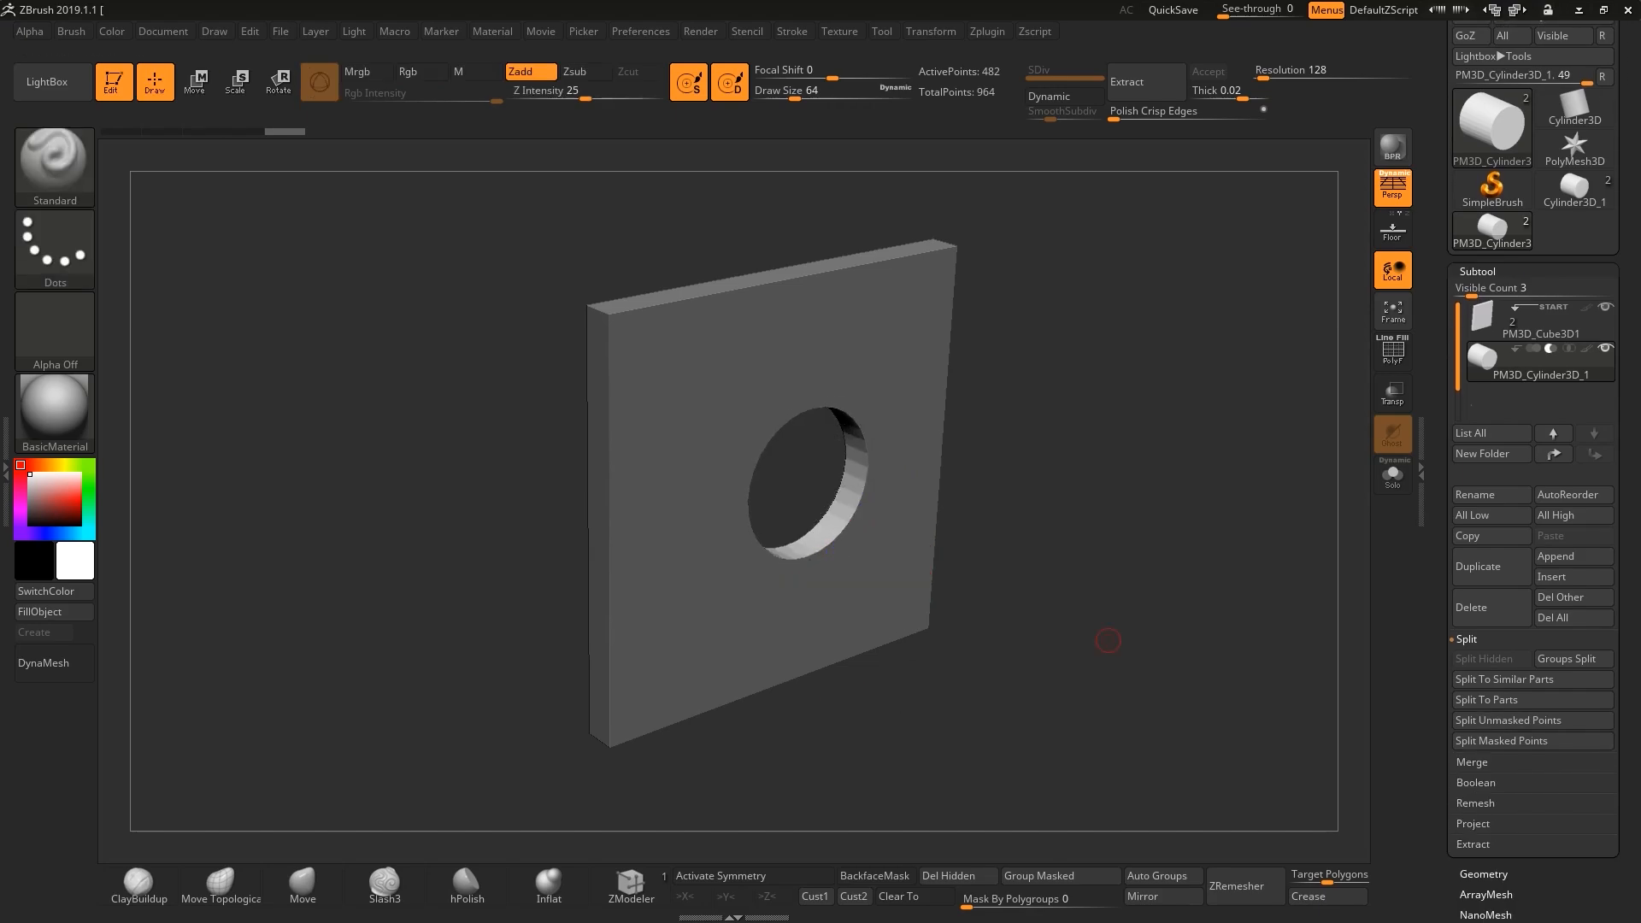
Generate a Boolean mesh from the slab and cylinder subtools, and check the resulting UMesh with its wireframe.
click(1476, 783)
click(1512, 699)
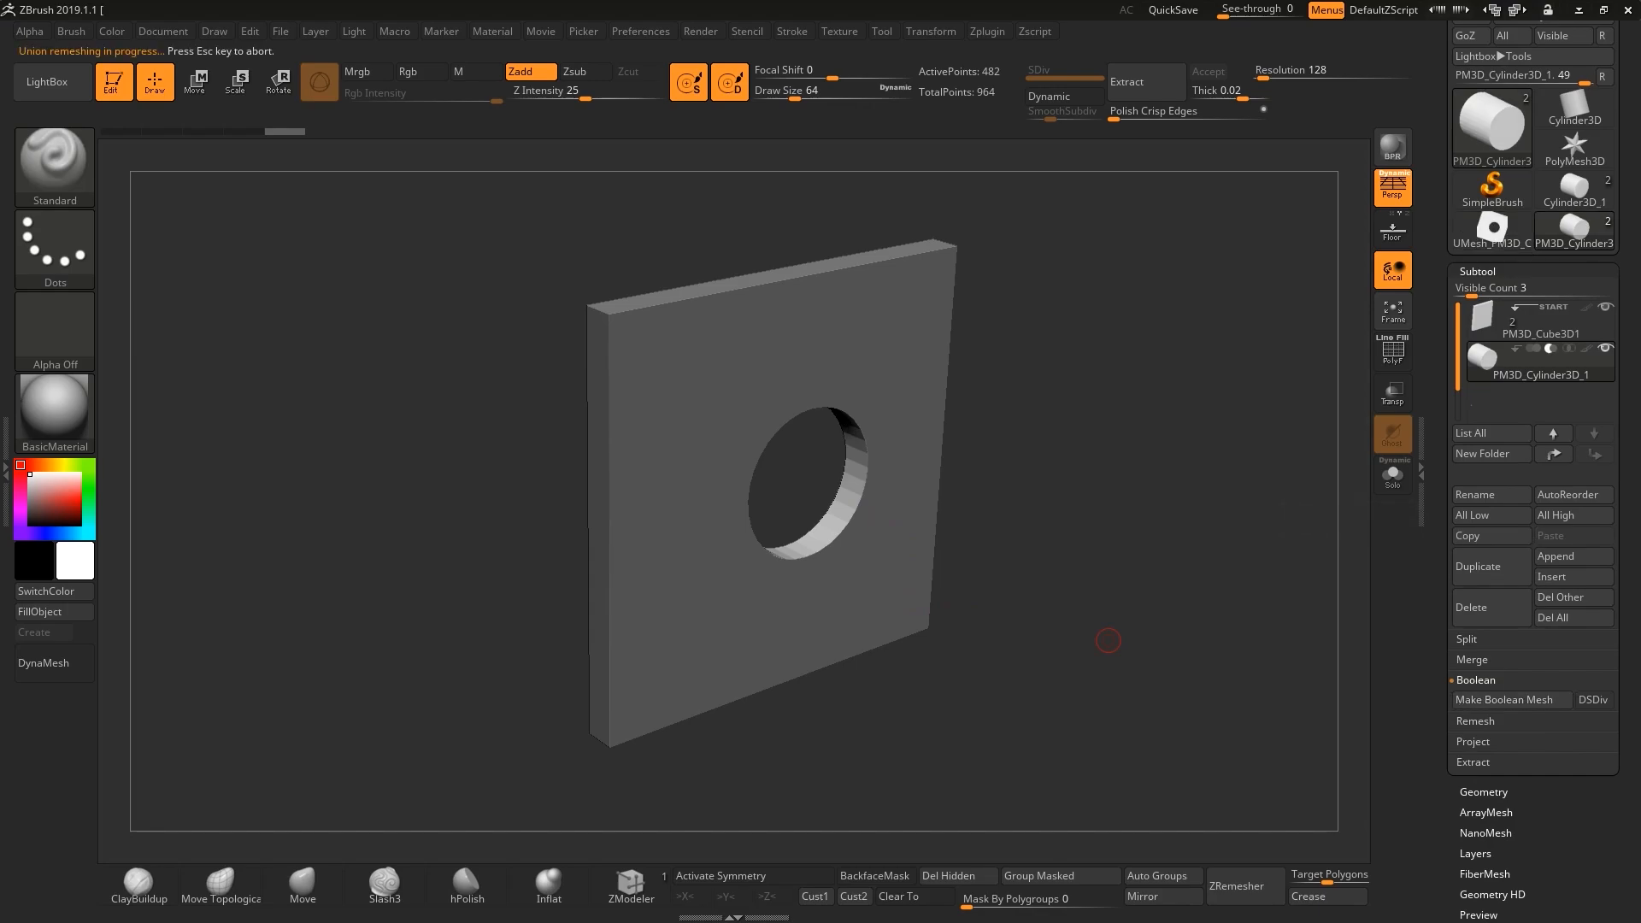
alt+drag(1313, 444, 1228, 465)
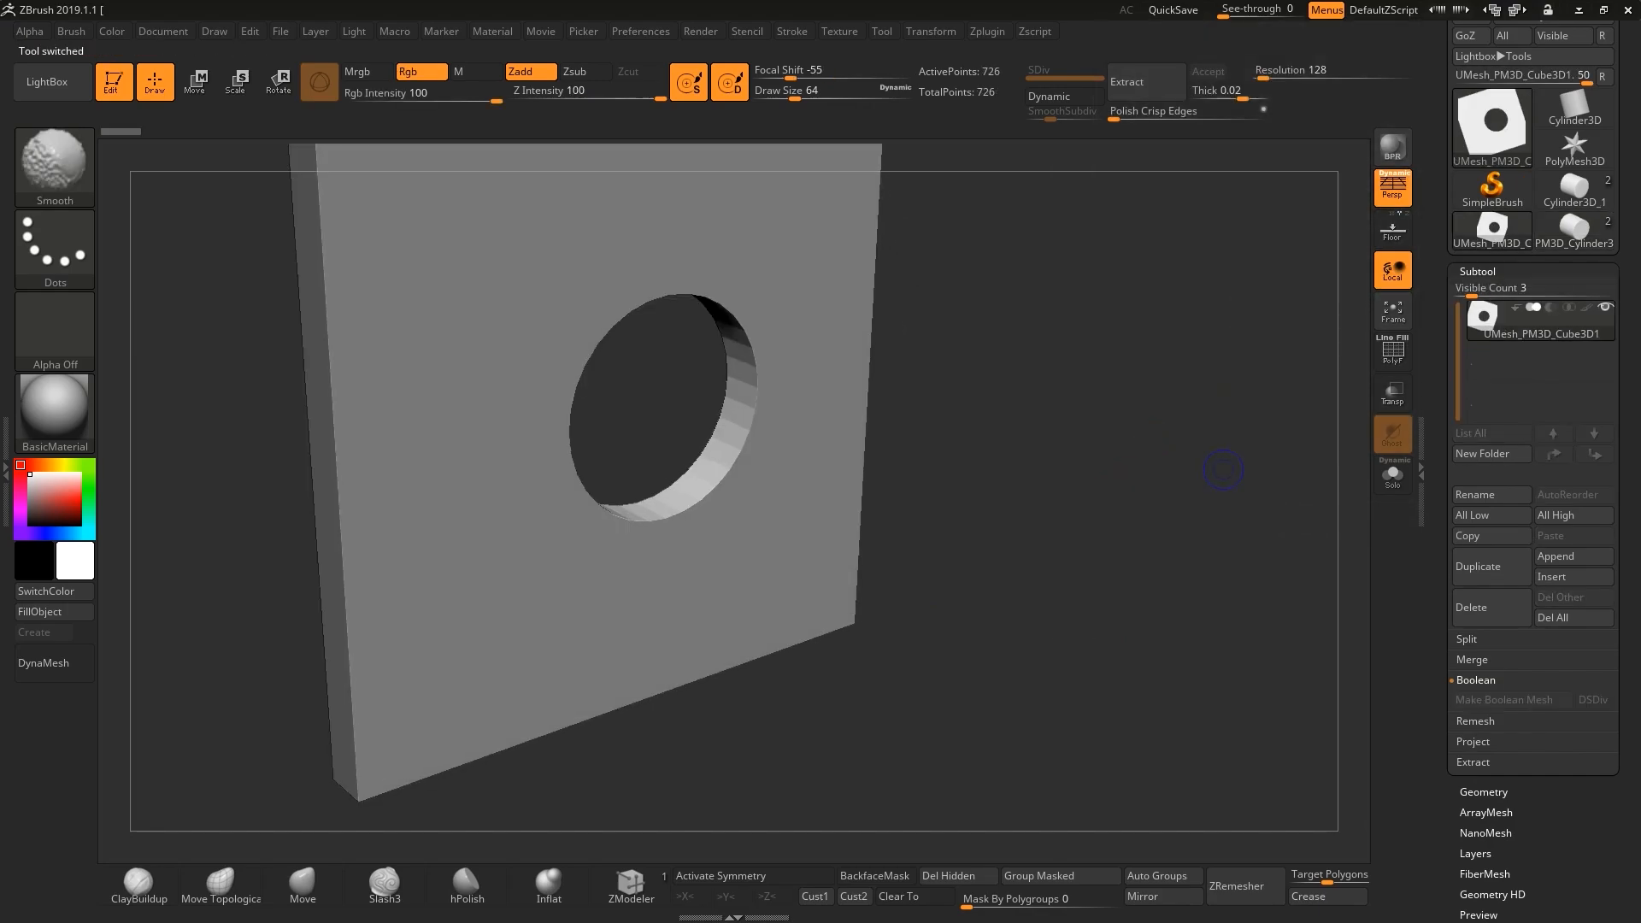
key(shift+f)
key(shift+f)
Return to the PM3D_Cylinder3D_1 tool and subdivide the cylinder up to SDiv level 4 for a smoother hole.
click(1574, 230)
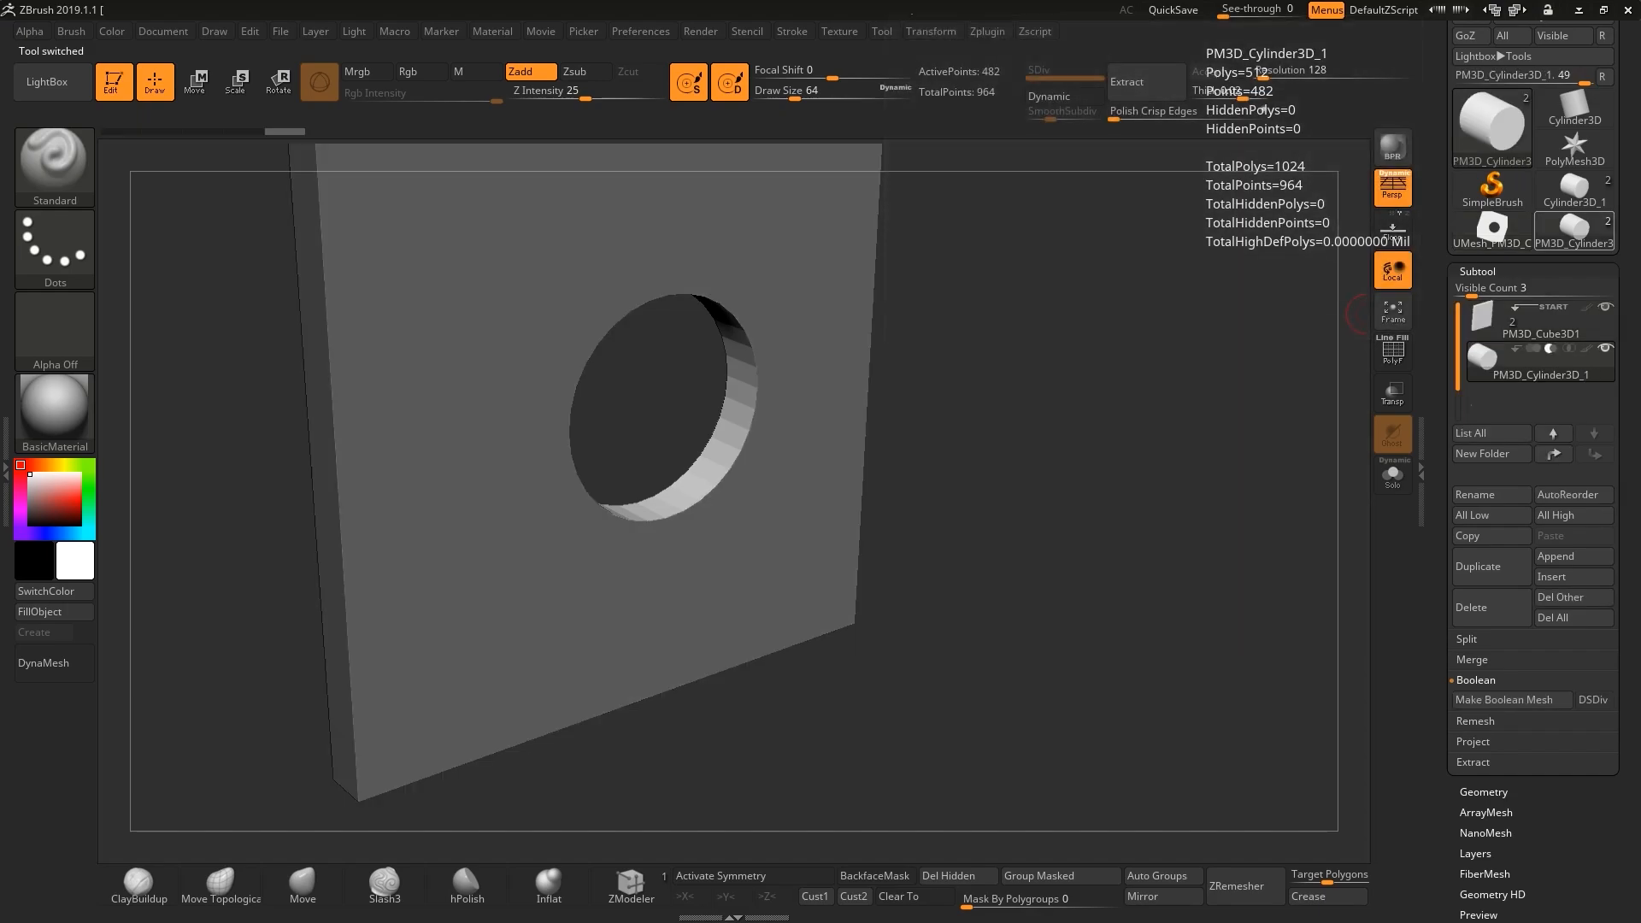
mouse_move(1172, 425)
alt+mouse_down()
mouse_move(1080, 433)
mouse_move(1176, 435)
alt+mouse_up()
key(shift+f)
key(shift+f)
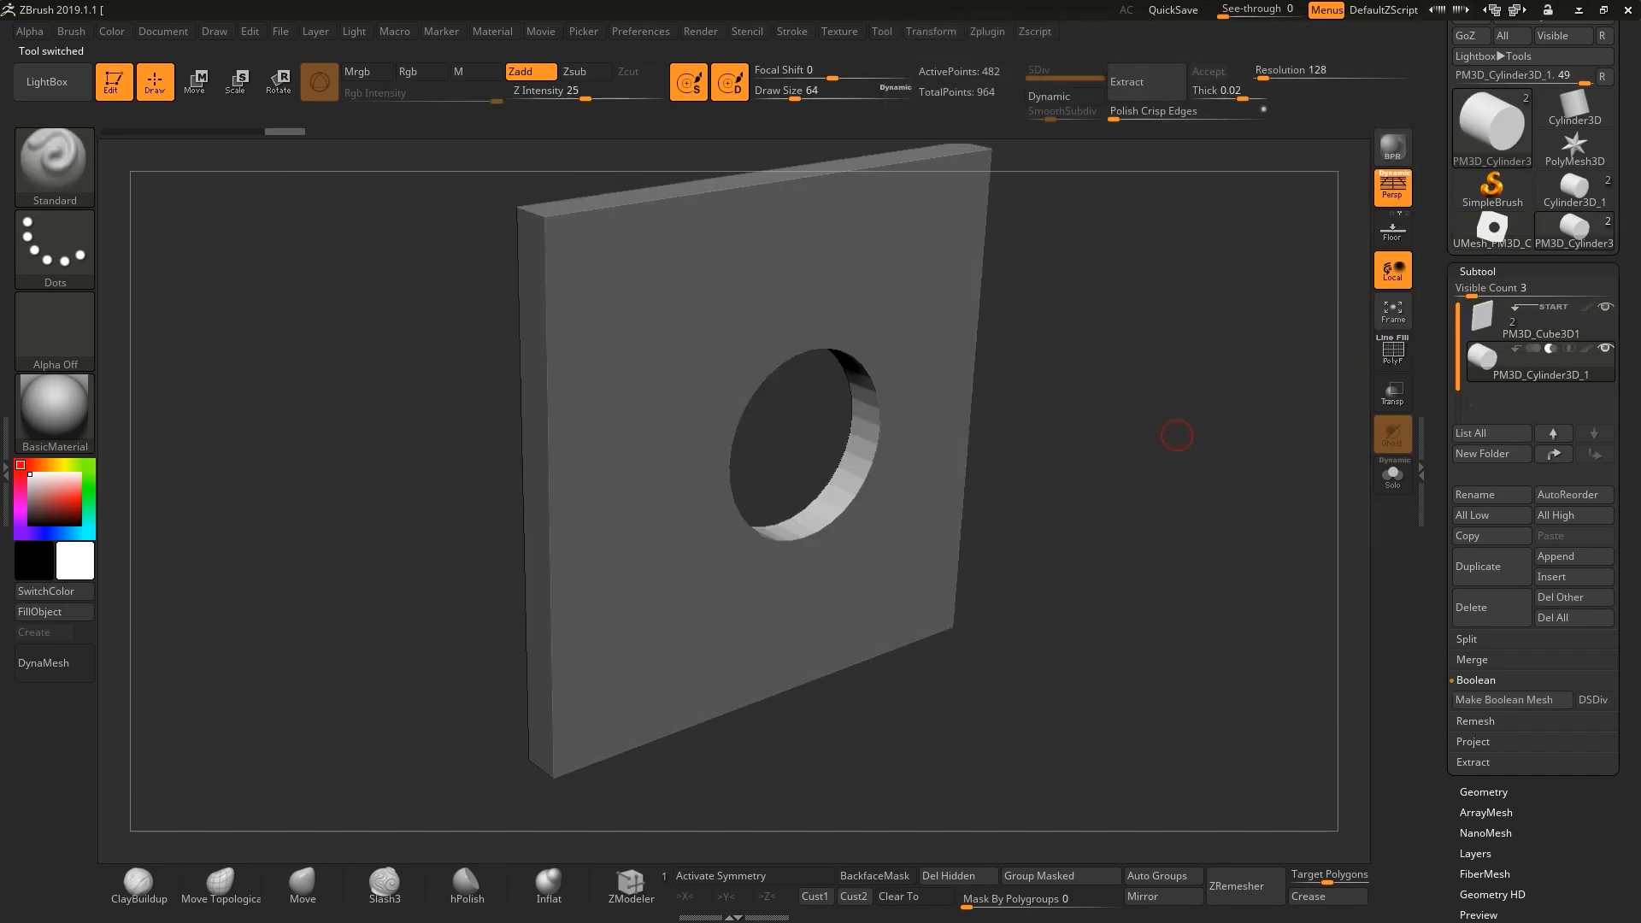
key(ctrl+d)
key(ctrl+d)
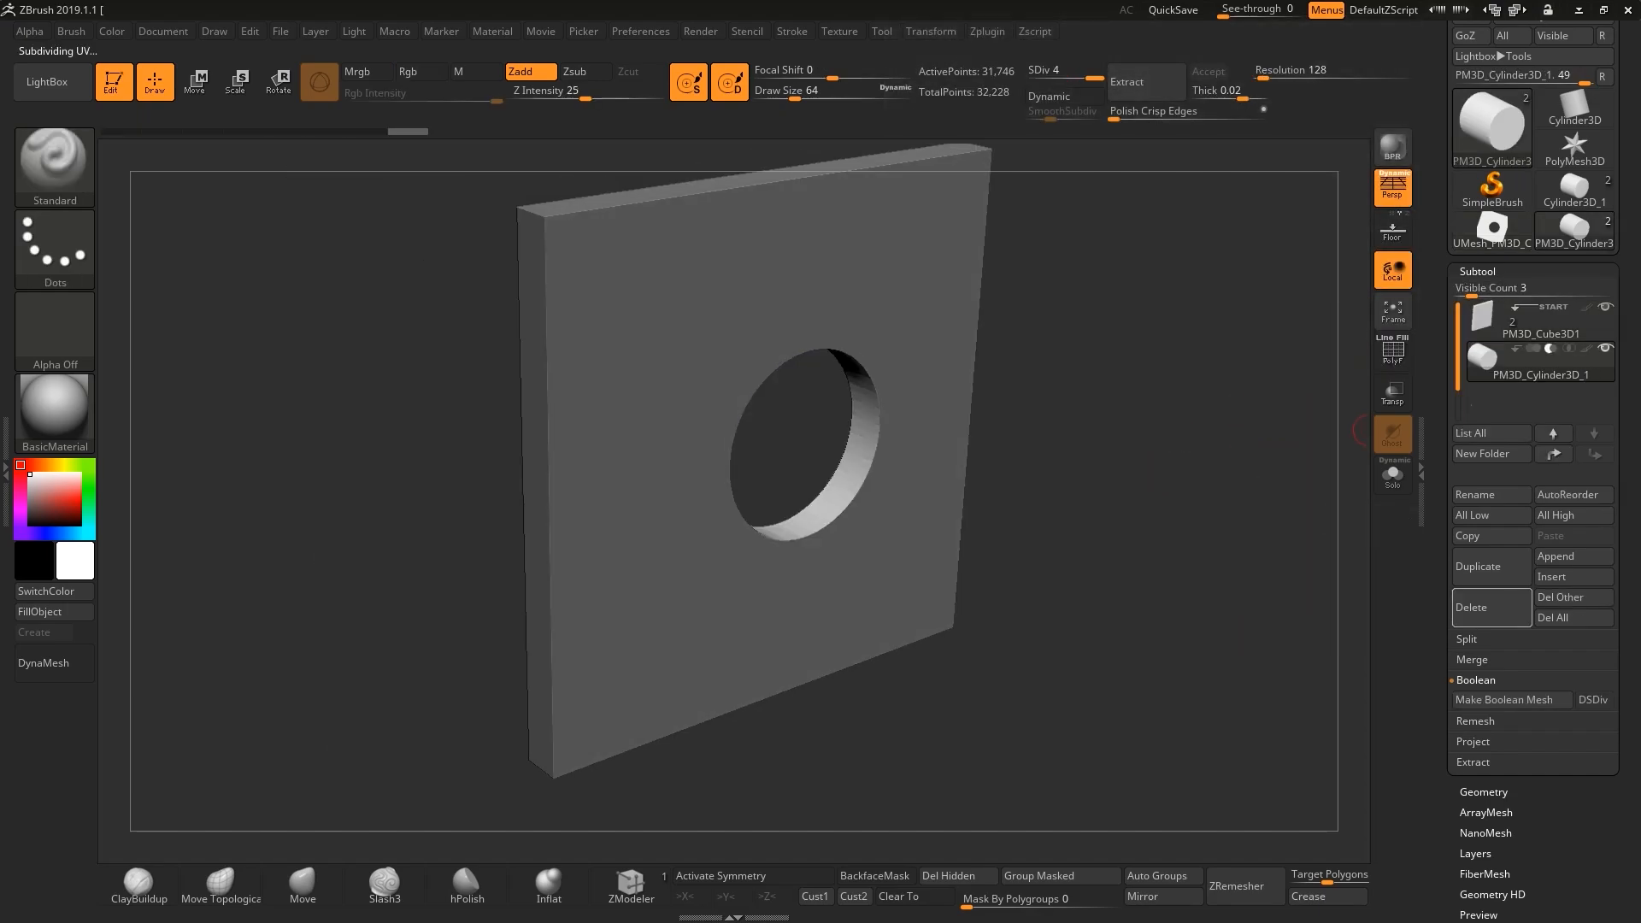
Generate a new Boolean mesh from the subdivided cylinder and convert the result to DynaMesh at resolution 128.
click(1512, 699)
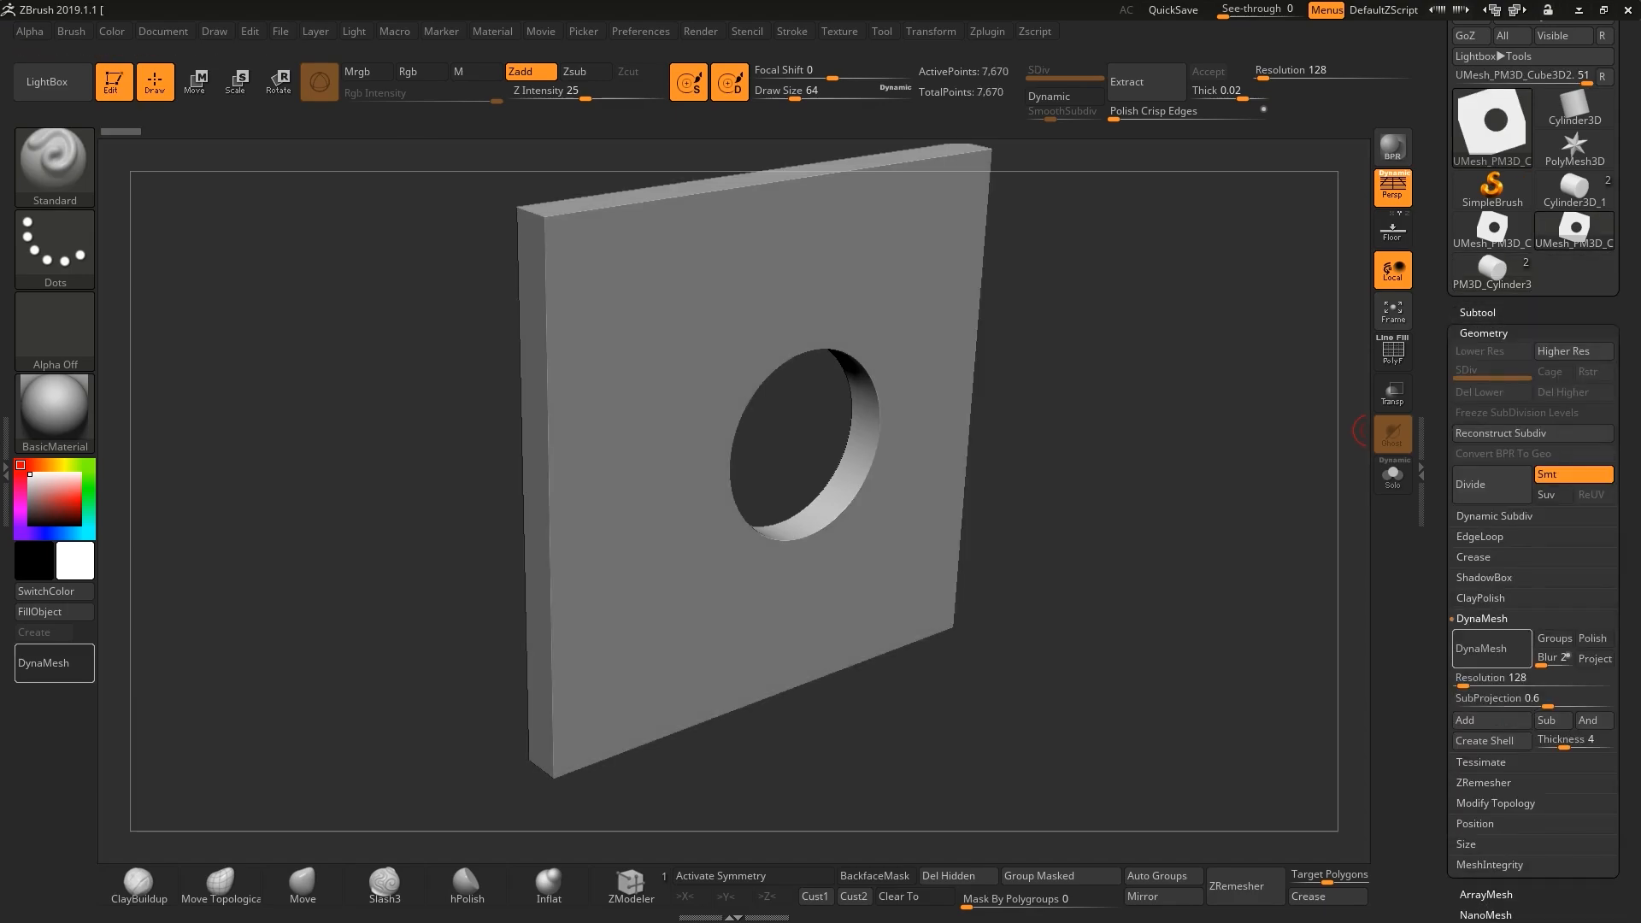
click(1492, 649)
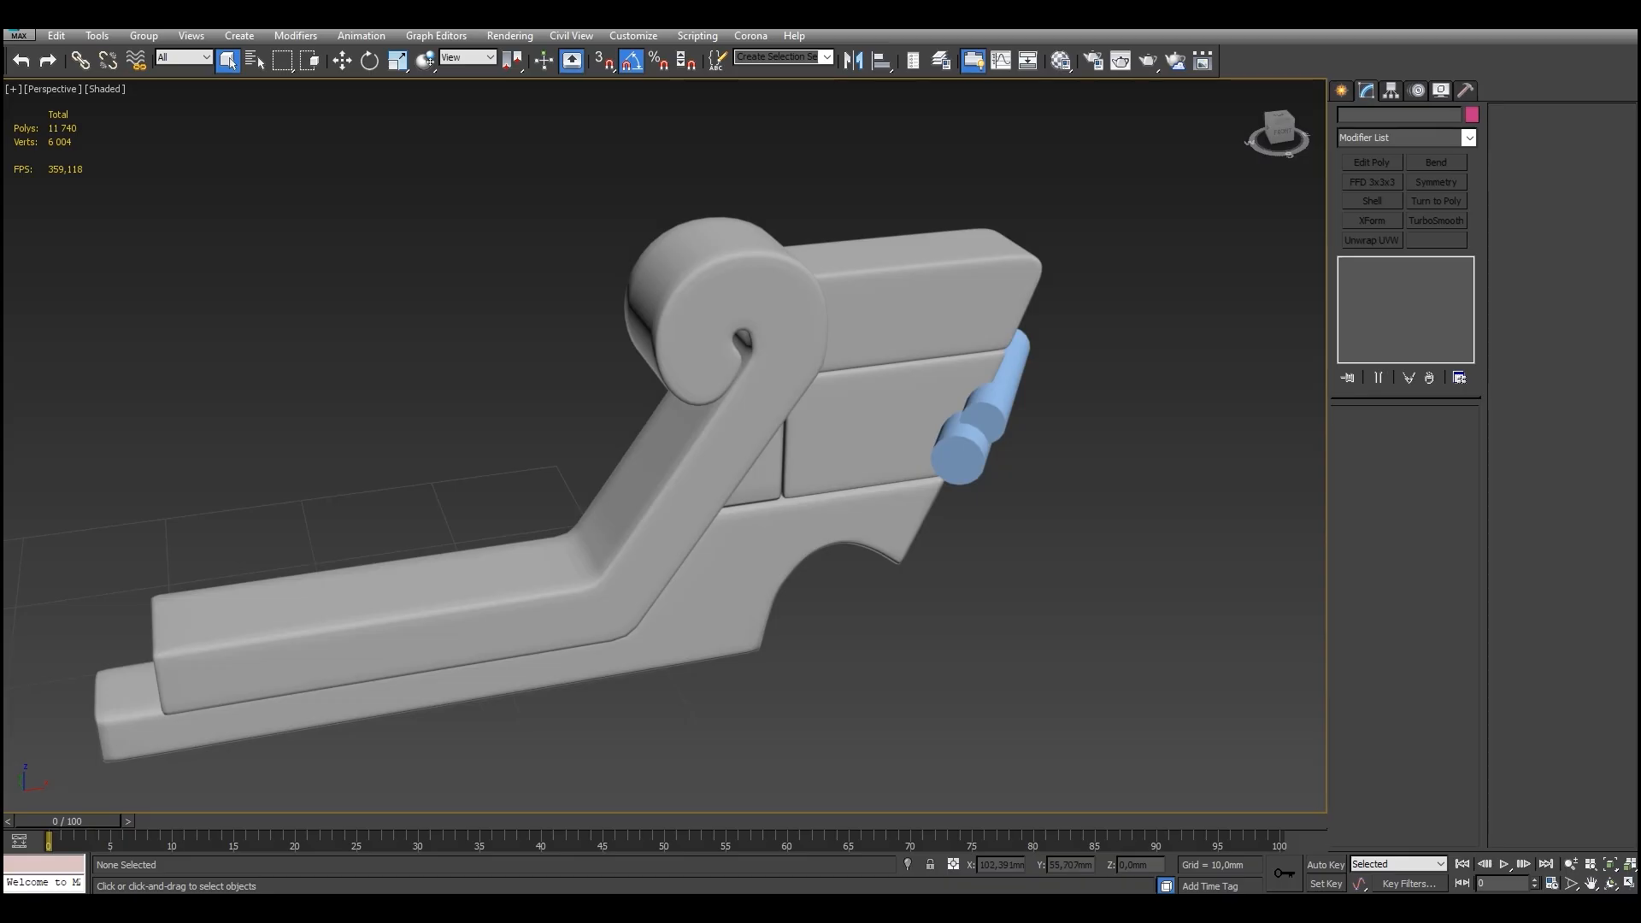
Switch to 3ds Max and examine the blue cutter cylinders on the scroll-ended piece and the fish-bone cutters on the lantern.
click(974, 406)
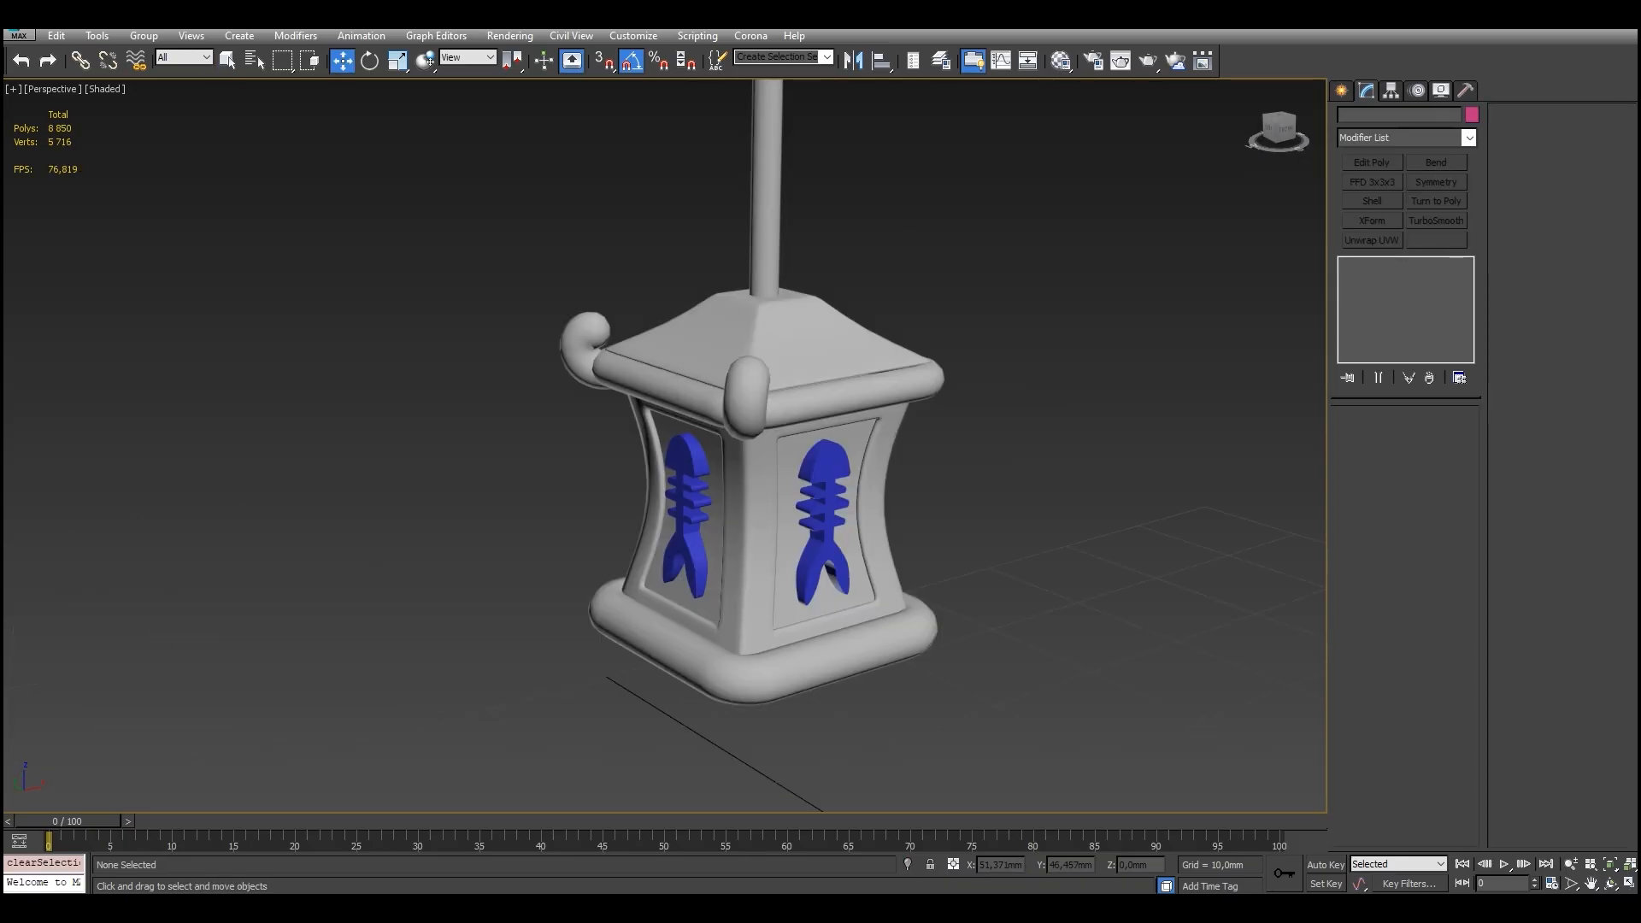
middle_drag(825, 496, 803, 547)
click(719, 549)
scroll(769, 547, up, 3)
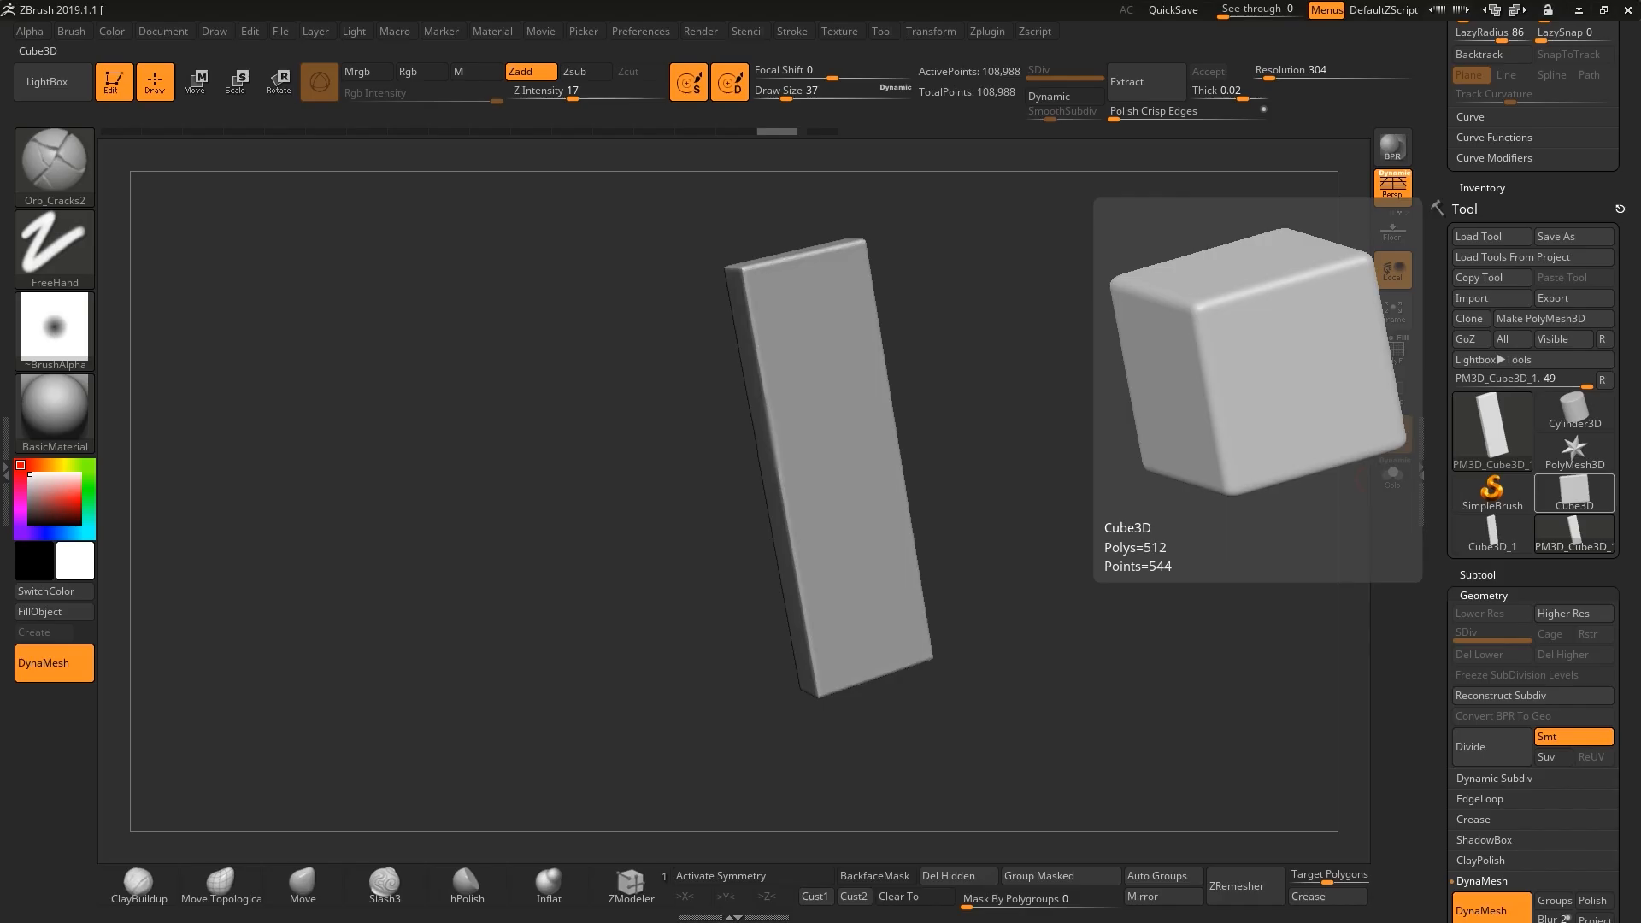
Switch to ZBrush and chip the long edges of the plank unevenly with the TrimDynamic brush.
mouse_move(1025, 359)
mouse_down()
mouse_move(952, 370)
mouse_move(940, 444)
mouse_up()
key(b)
key(t)
key(d)
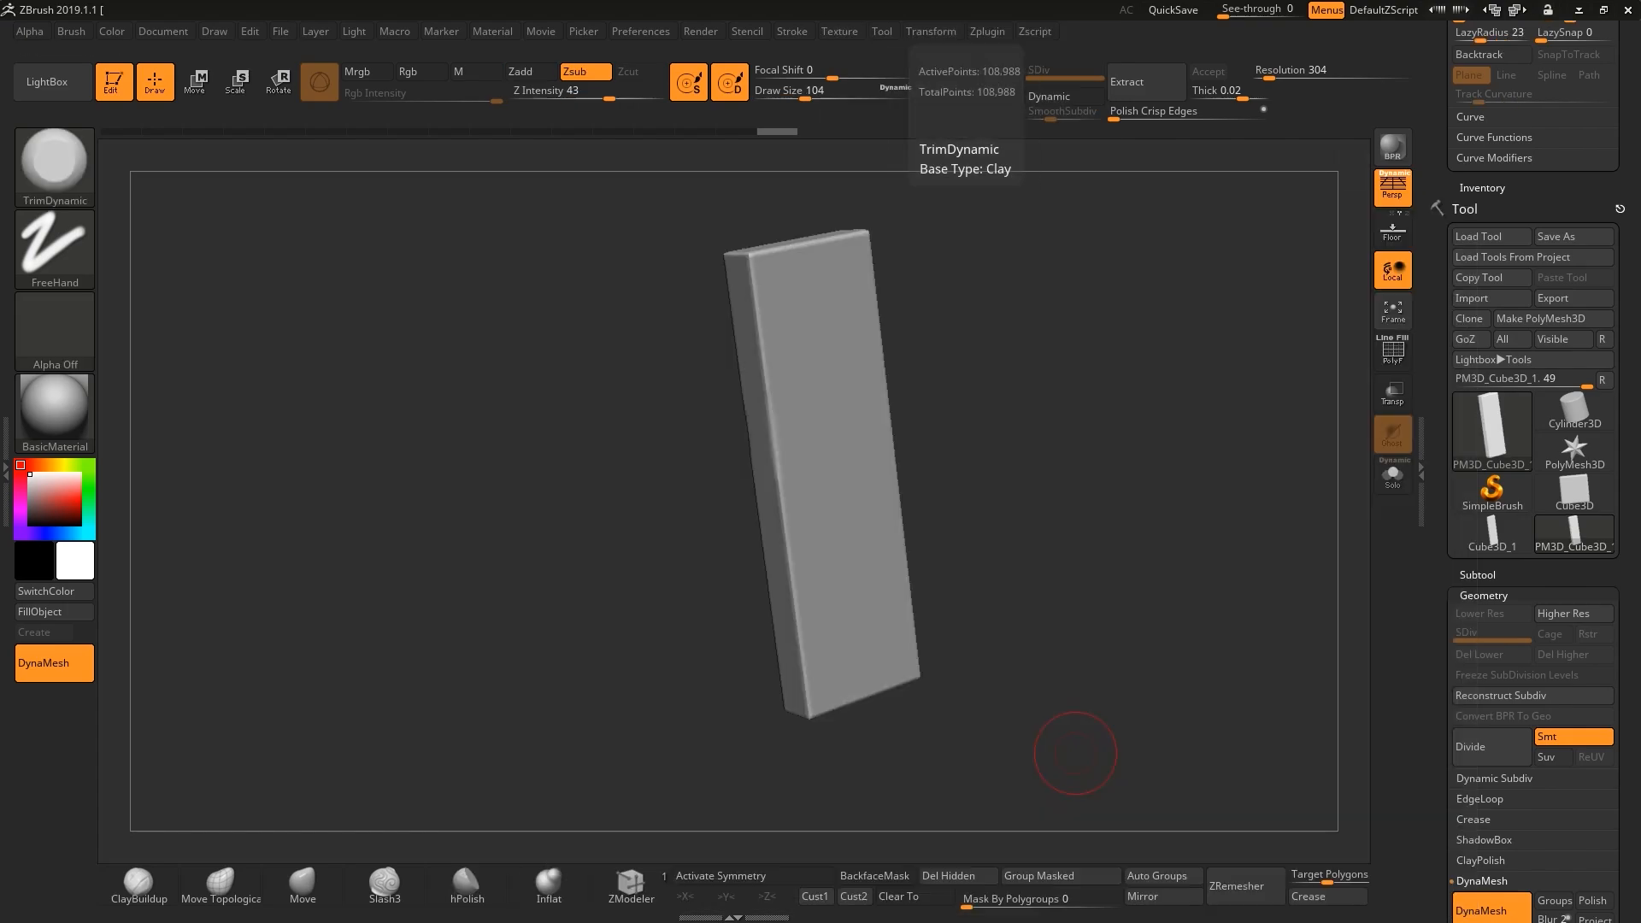
drag(1074, 752, 1150, 740)
drag(810, 312, 823, 671)
drag(1119, 444, 941, 479)
drag(712, 284, 904, 673)
mouse_move(1043, 453)
mouse_down()
mouse_move(936, 432)
mouse_move(923, 406)
mouse_move(983, 485)
mouse_move(877, 330)
mouse_up()
Carve long wavy grain lines down the plank's front face with the Orb_Cracks2 brush.
key(b)
key(o)
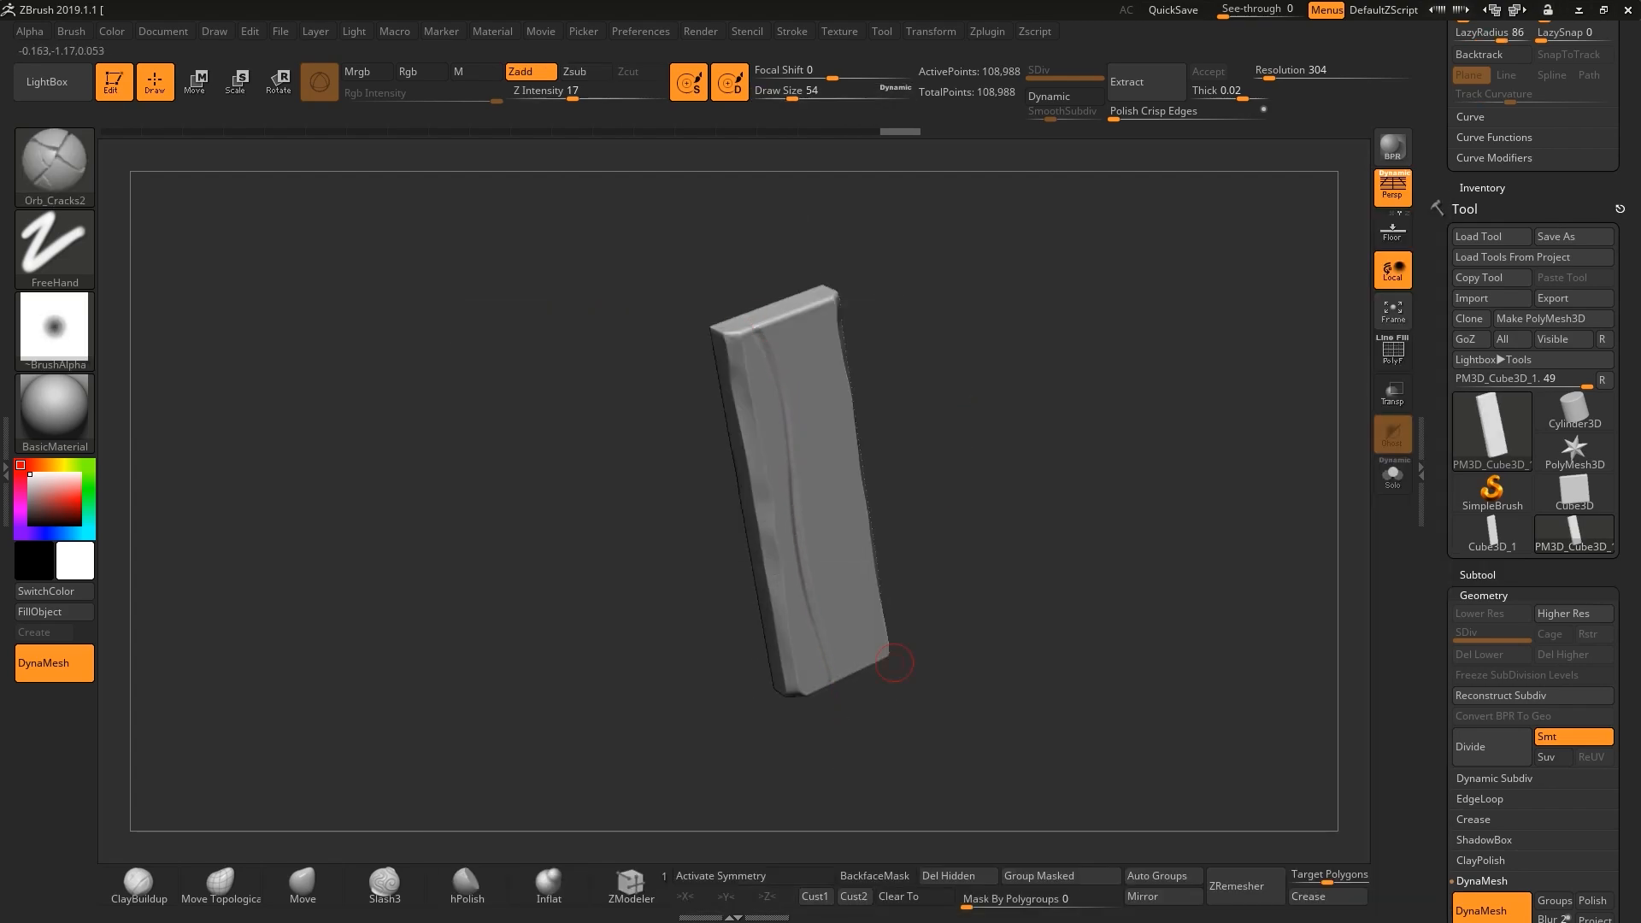
mouse_move(894, 663)
mouse_down()
mouse_move(940, 675)
mouse_move(957, 727)
mouse_up()
mouse_move(995, 547)
alt+mouse_down()
mouse_move(978, 590)
mouse_move(901, 518)
alt+mouse_up()
Tighten the wavy grain grooves along the plank's face with the Pinch brush at draw size 80.
key(b)
key(p)
click(558, 691)
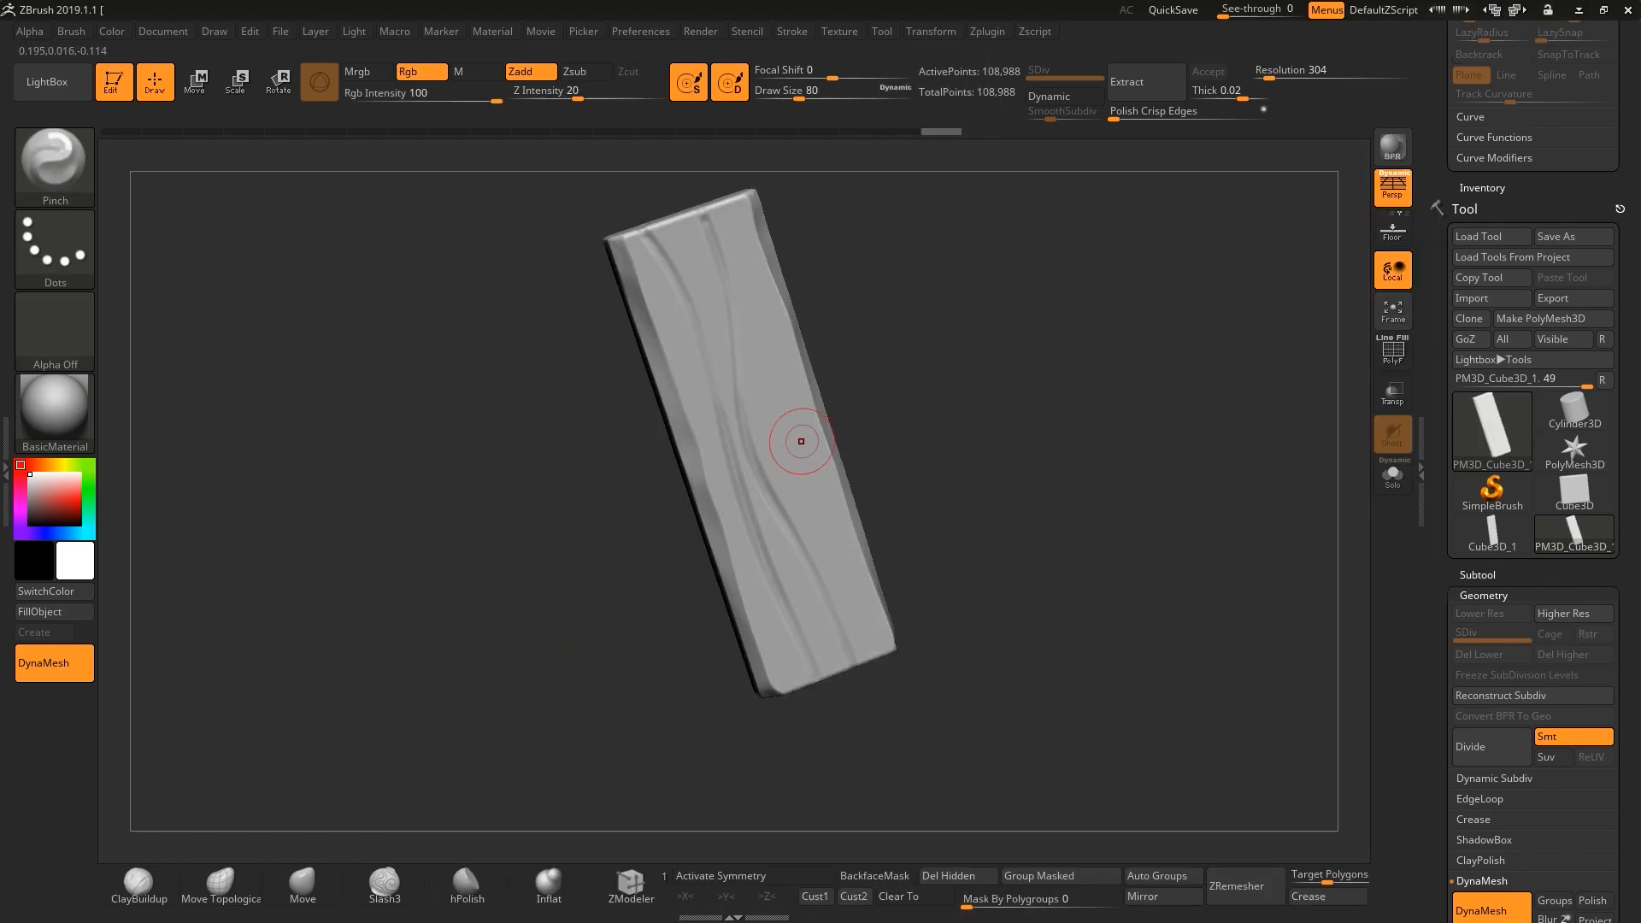
drag(738, 400, 796, 538)
drag(754, 341, 842, 612)
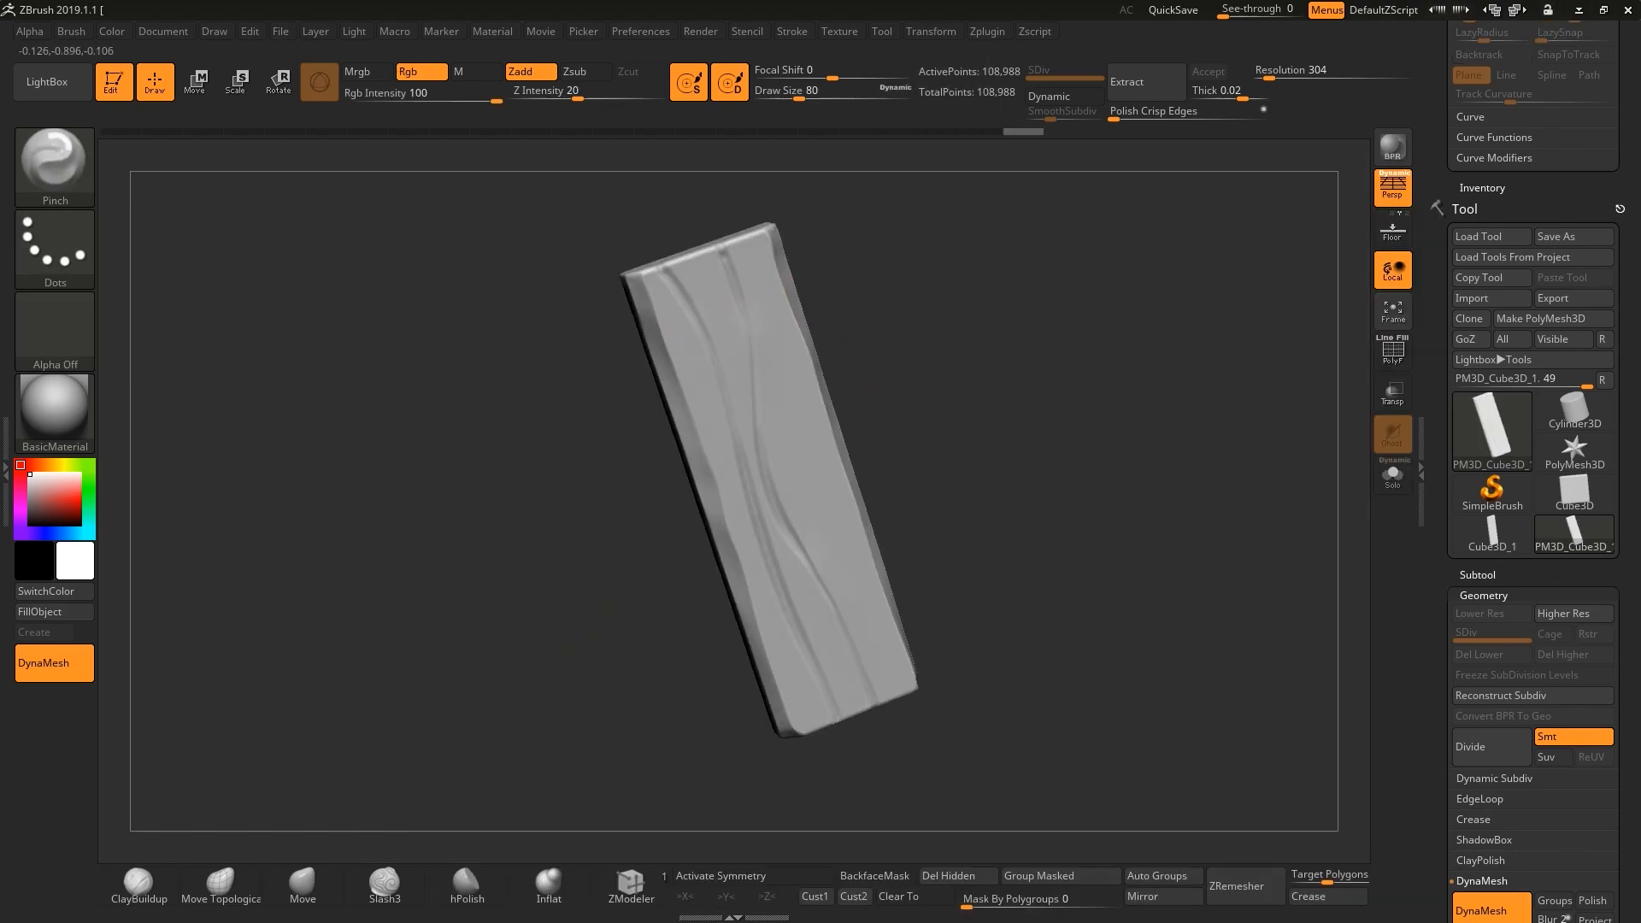
mouse_move(950, 444)
mouse_down()
mouse_move(908, 290)
mouse_move(932, 342)
mouse_up()
drag(787, 536, 824, 575)
drag(949, 513, 901, 461)
Choose the Standard brush at draw size 97 with LazyMouse on, and stroke soft relief beside the plank's grain lines.
key(b)
key(s)
key(t)
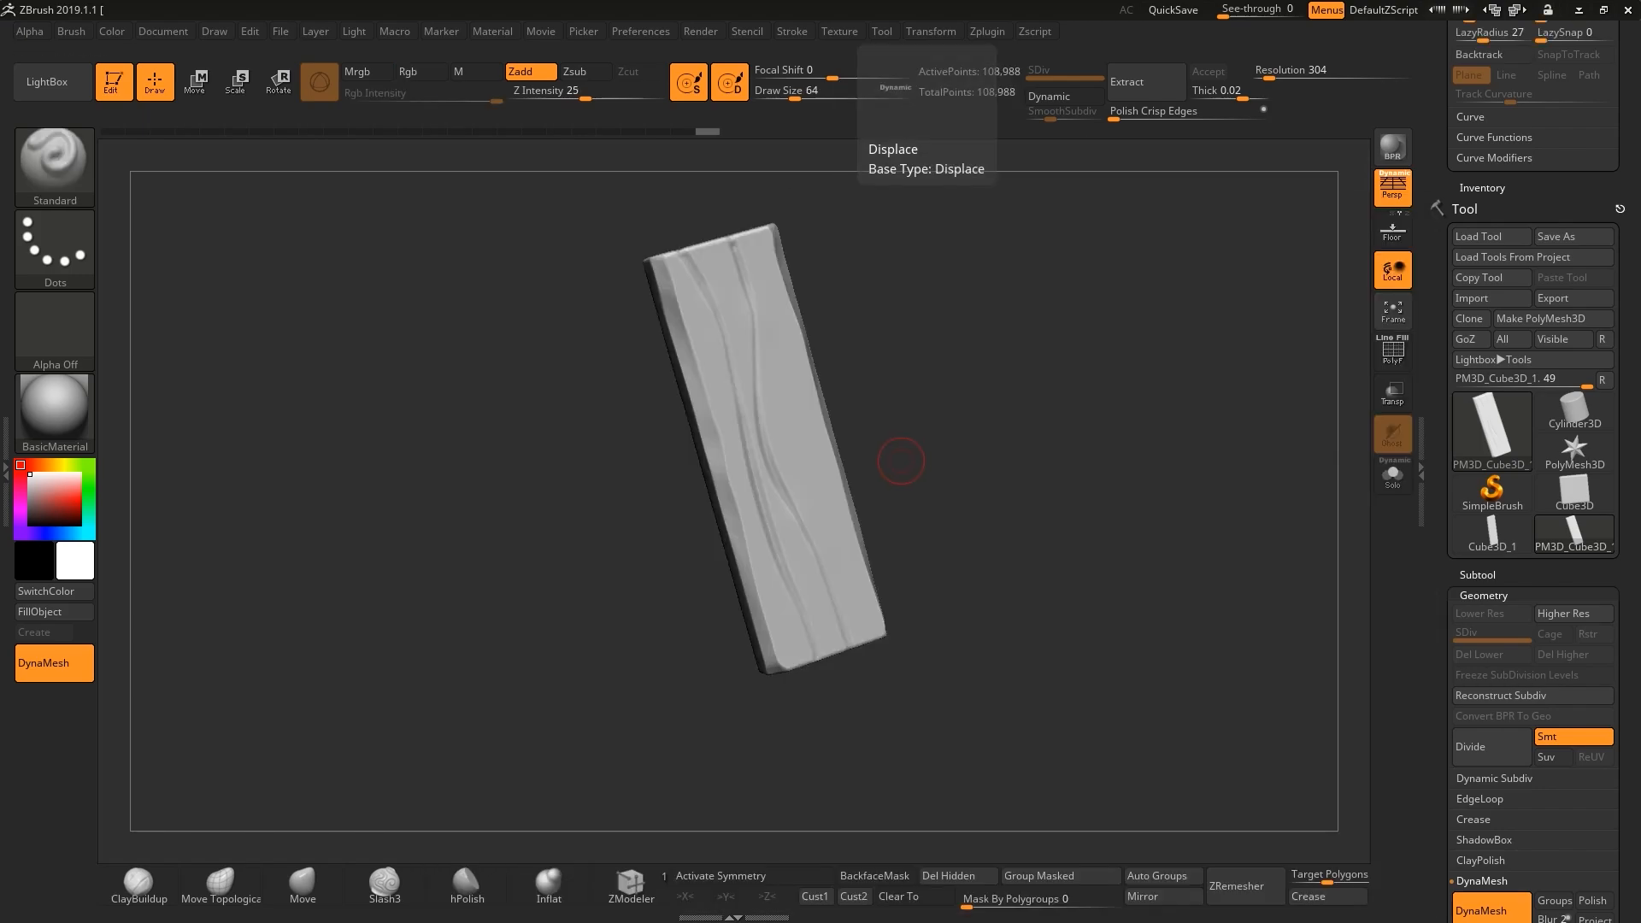
key(space)
click(768, 567)
drag(1444, 196, 1444, 389)
click(1492, 228)
drag(737, 247, 745, 282)
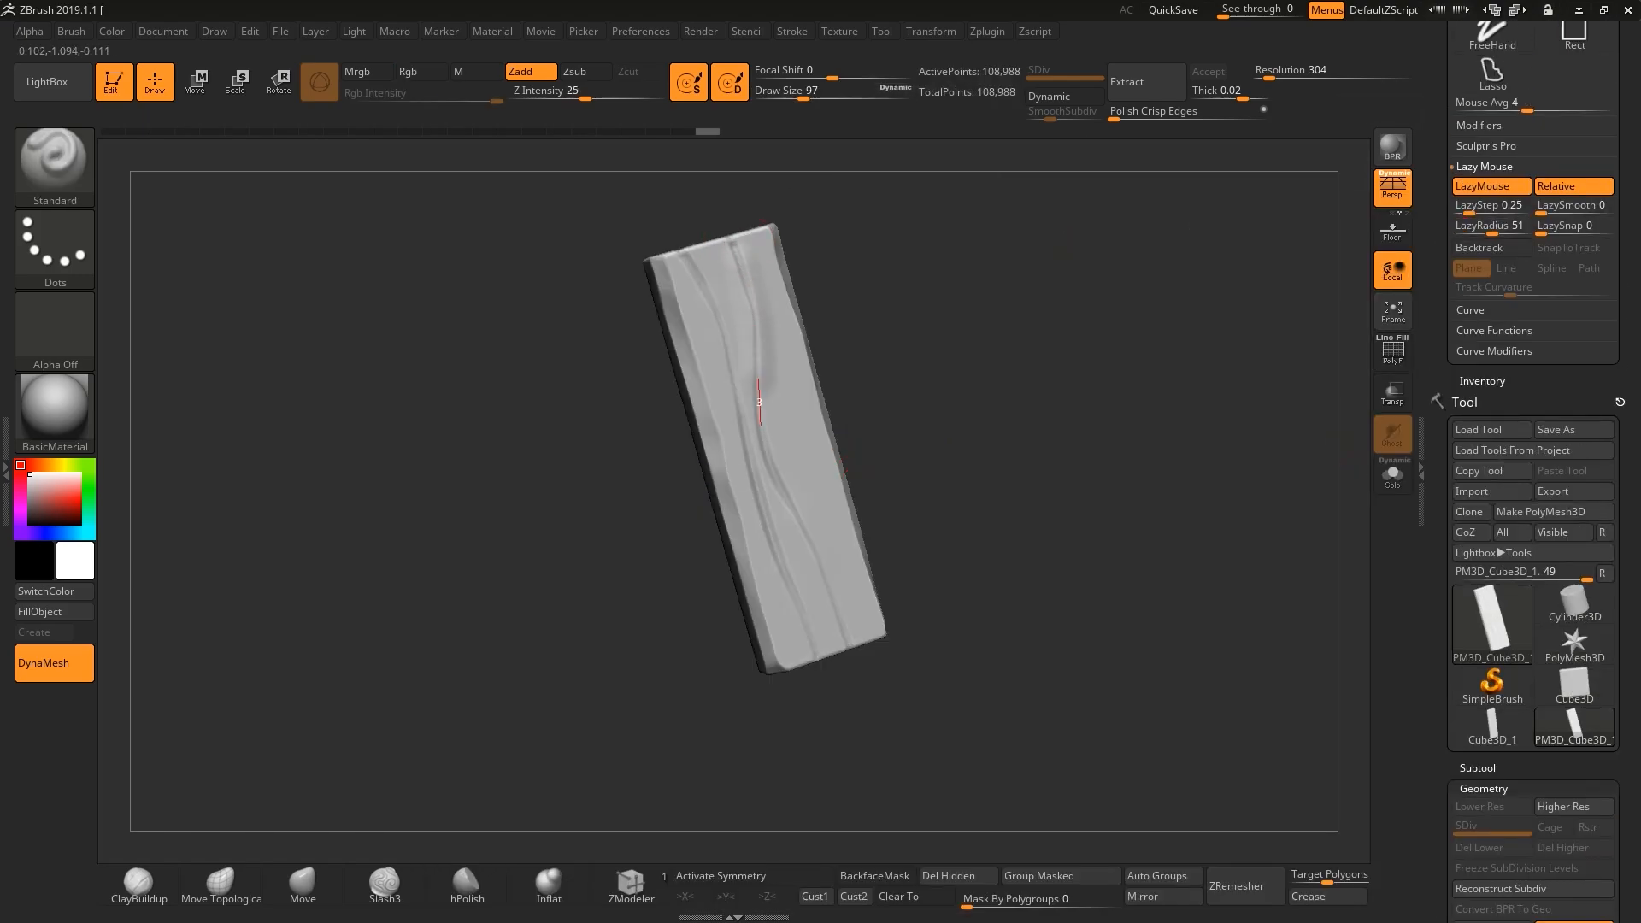
drag(837, 582, 863, 675)
Set the focal shift to 14, undo the last stroke and sculpt softer relief along the grain lines toward both plank ends.
key(space)
click(815, 432)
key(ctrl+z)
drag(732, 242, 739, 259)
drag(841, 615, 858, 671)
drag(945, 504, 904, 560)
drag(759, 463, 833, 653)
drag(927, 568, 901, 385)
Choose the ClipCurve brush and cut small notches into the plank's upper end where the grain grooves meet it.
ctrl+shift+click(55, 166)
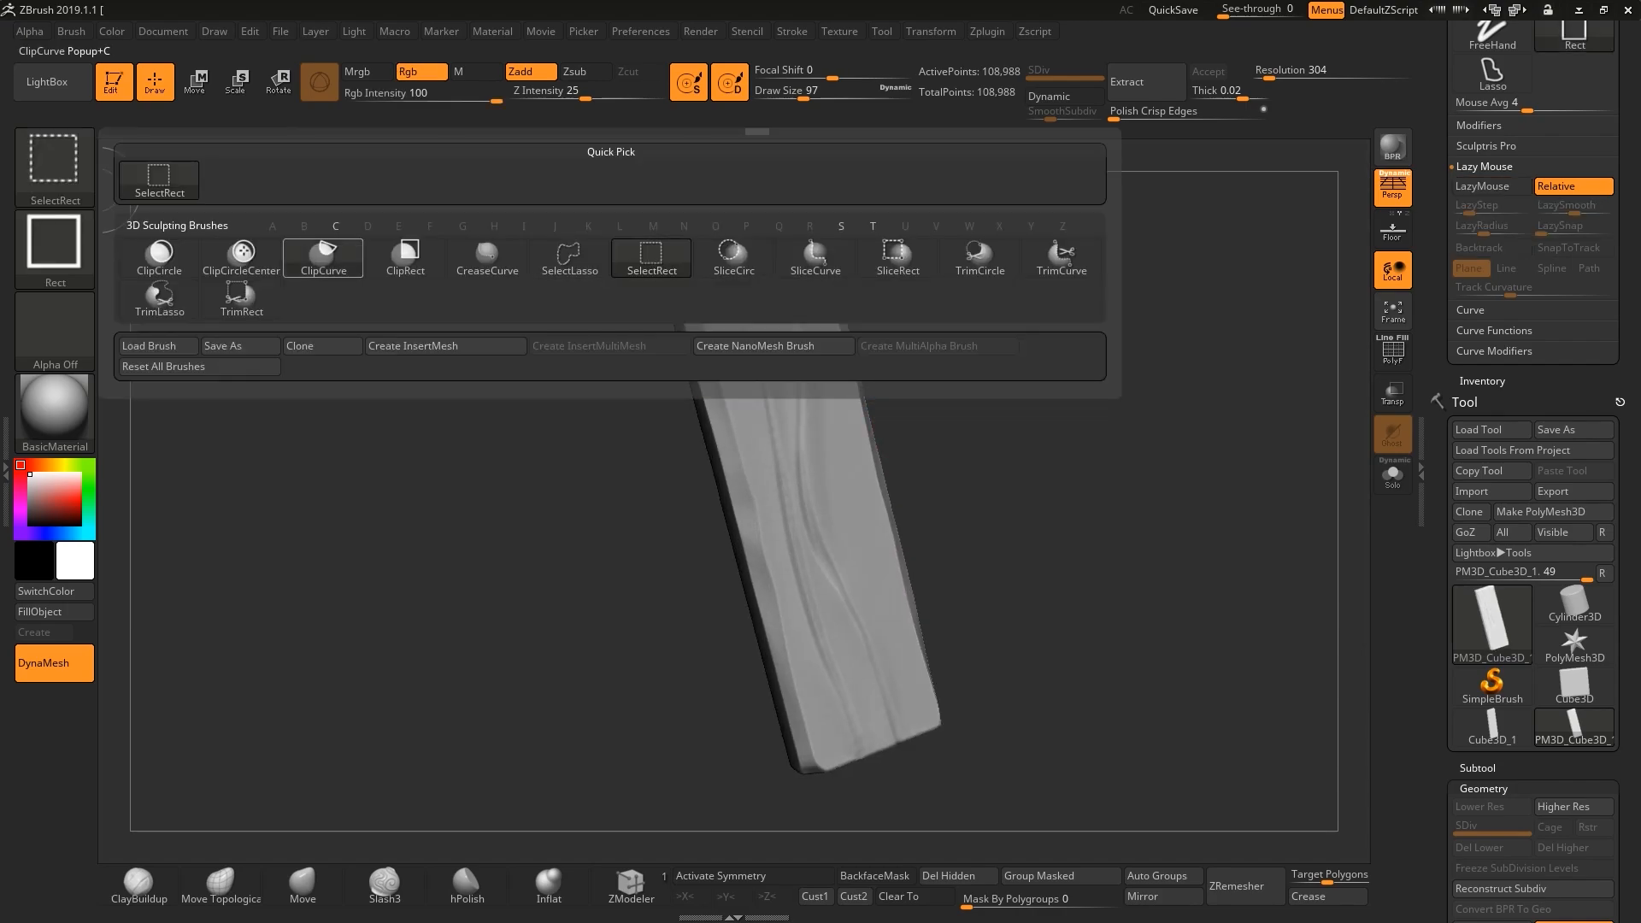
ctrl+shift+click(323, 259)
alt+drag(894, 255, 906, 372)
mouse_move(759, 322)
ctrl+shift+mouse_down()
mouse_move(779, 366)
mouse_move(793, 329)
ctrl+shift+mouse_up()
key(ctrl+z)
mouse_move(759, 339)
ctrl+shift+mouse_down()
mouse_move(772, 356)
mouse_move(788, 338)
ctrl+shift+mouse_up()
mouse_move(684, 359)
ctrl+shift+mouse_down()
mouse_move(704, 383)
mouse_move(711, 352)
ctrl+shift+mouse_up()
Sculpt and smooth the surface around the notches at the plank's upper end.
drag(719, 318, 743, 301)
shift+drag(708, 373, 775, 334)
drag(754, 277, 758, 307)
alt+drag(871, 342, 854, 290)
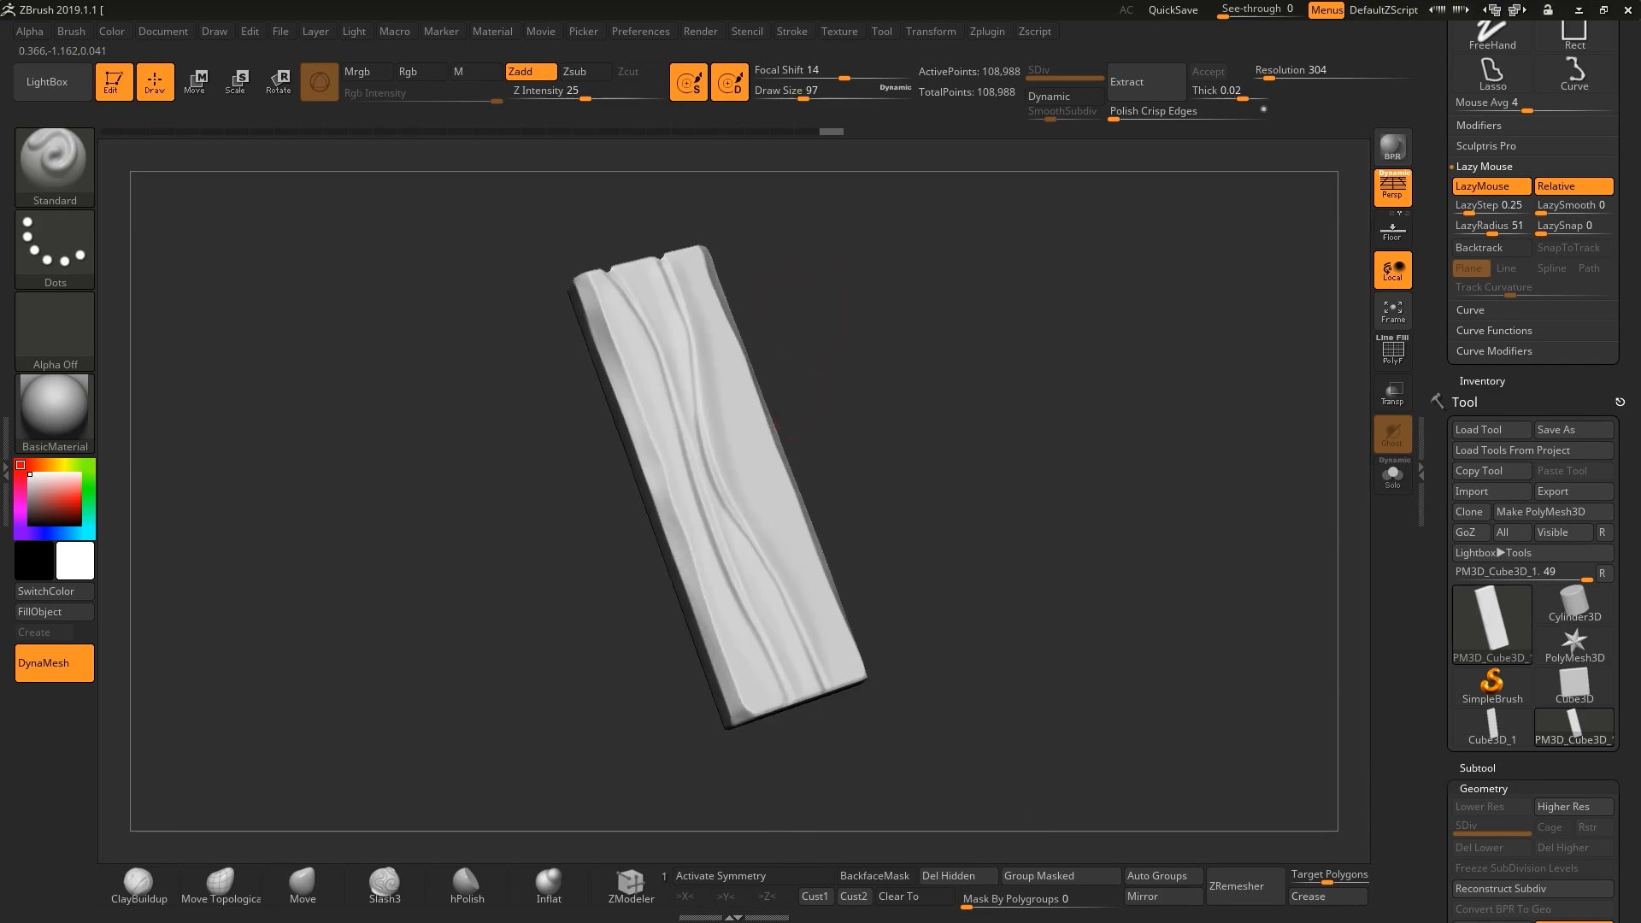
Clip a chip out of the plank's long edge and smooth around the crack at its lower end.
mouse_move(798, 426)
ctrl+shift+mouse_down()
mouse_move(785, 479)
mouse_move(808, 470)
mouse_move(781, 469)
ctrl+shift+mouse_up()
mouse_move(842, 342)
mouse_down()
mouse_move(841, 376)
mouse_move(846, 282)
mouse_move(849, 321)
mouse_up()
ctrl+shift+drag(796, 336, 865, 444)
shift+drag(807, 590, 808, 572)
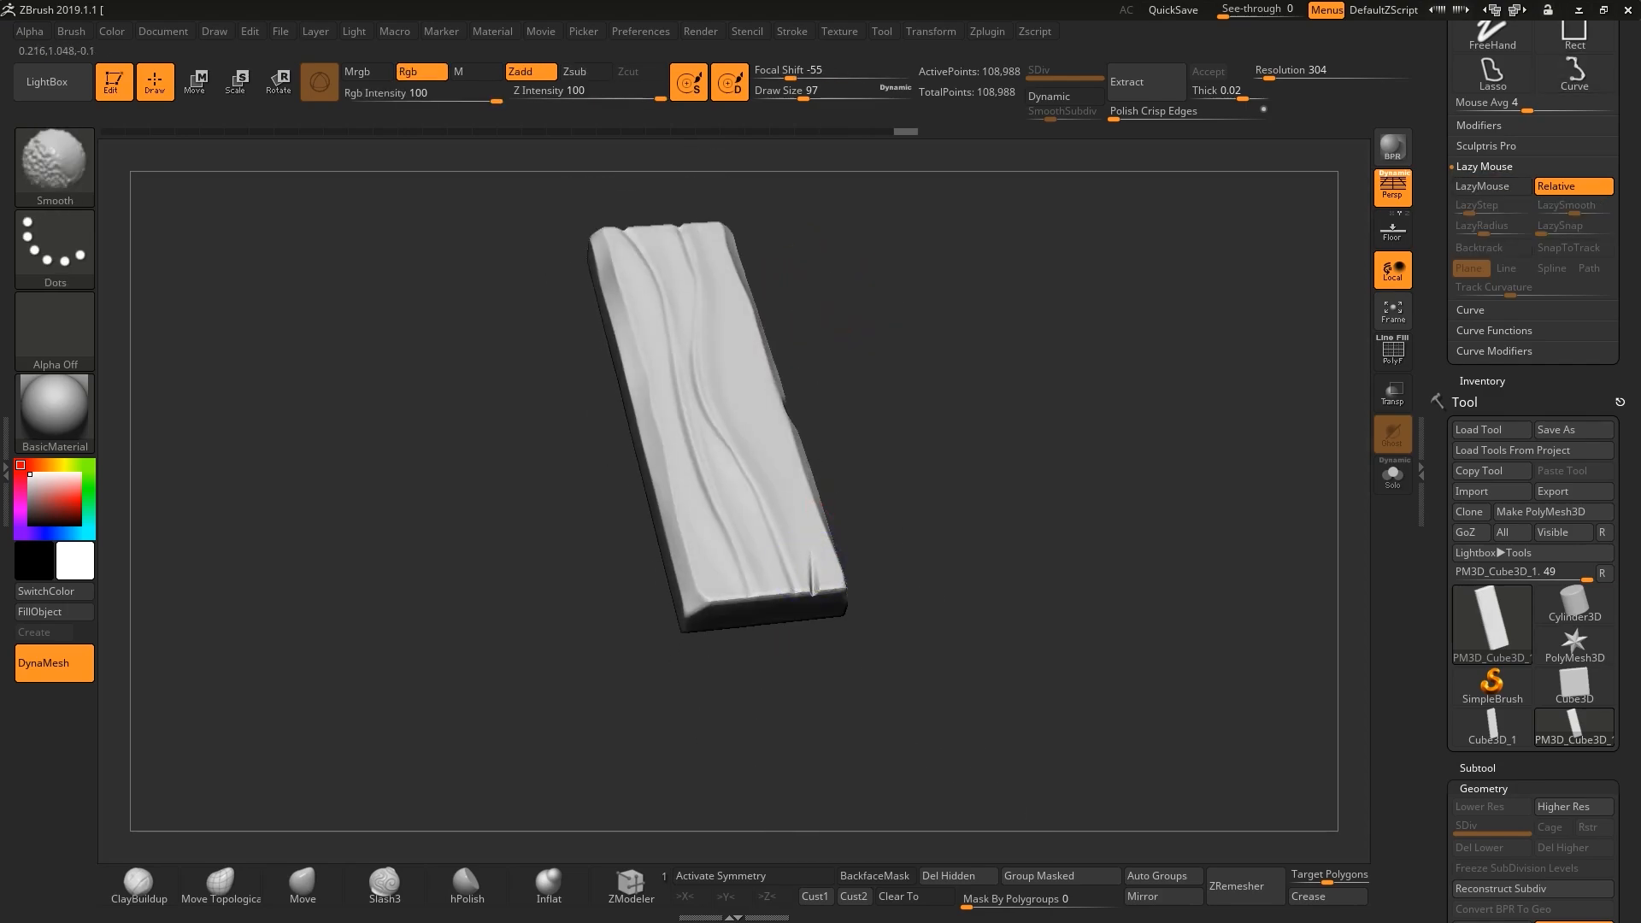
Mask a curved area along the plank's chipped long edge, reshape the wood there with the Move brush and clear the mask.
mouse_move(847, 342)
mouse_down()
mouse_move(857, 396)
mouse_move(842, 406)
mouse_up()
mouse_move(793, 329)
ctrl+mouse_down()
mouse_move(770, 489)
mouse_move(863, 573)
ctrl+mouse_up()
key(b)
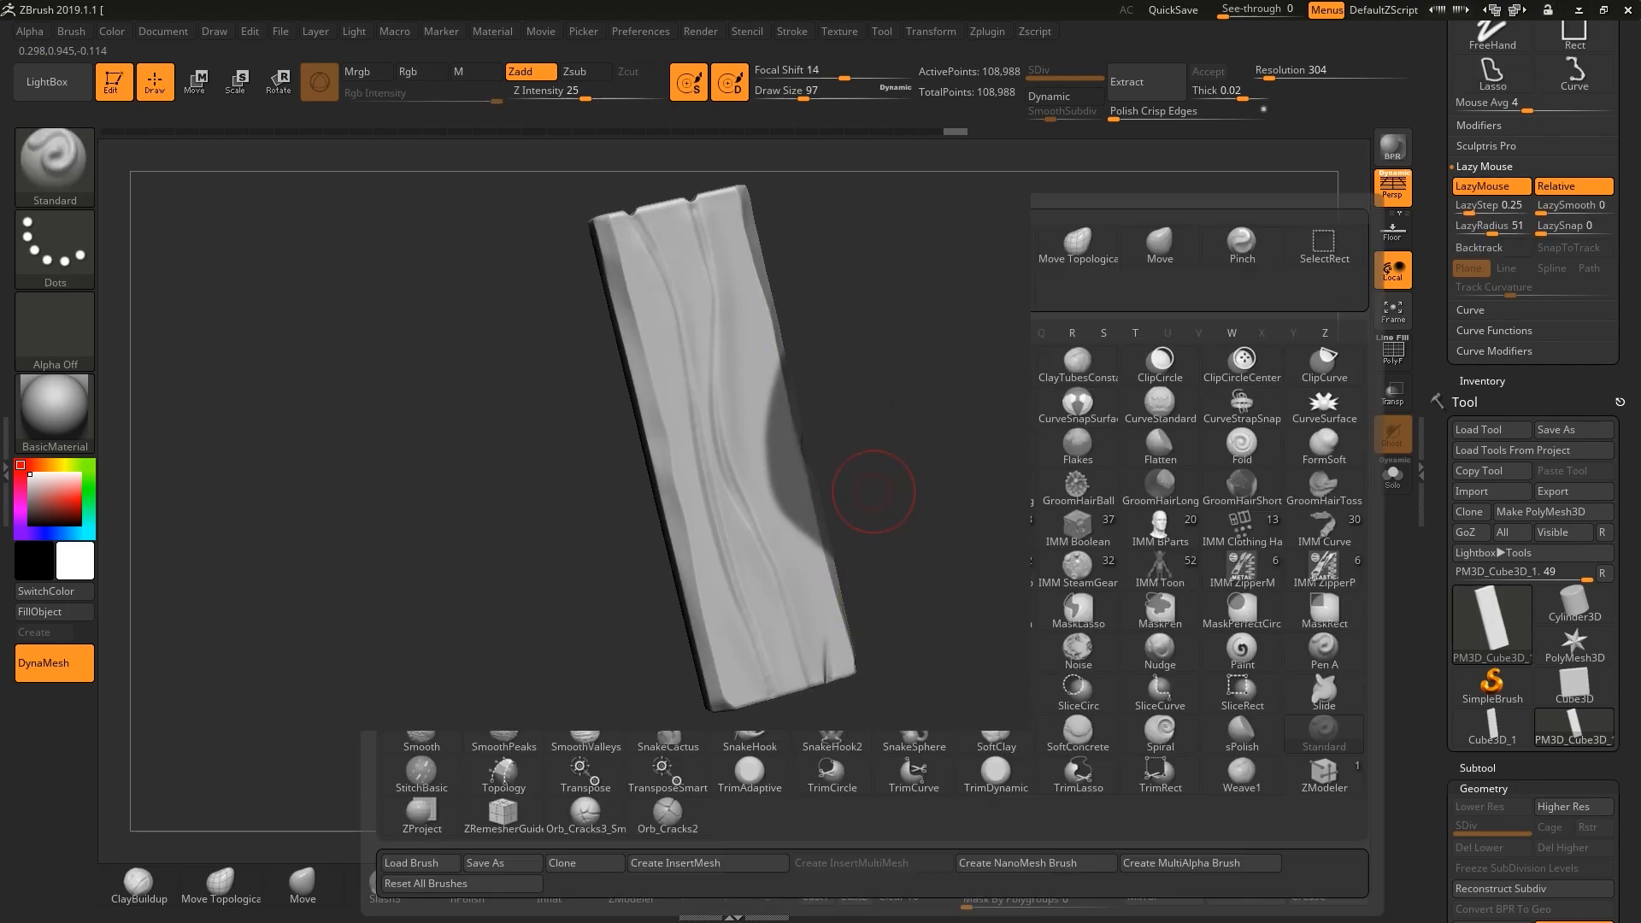
key(m)
key(v)
key(space)
mouse_move(776, 474)
mouse_down()
mouse_move(793, 474)
mouse_move(770, 469)
mouse_move(786, 451)
mouse_up()
ctrl+click(814, 436)
key(space)
ctrl+drag(889, 393, 906, 418)
drag(872, 359, 857, 355)
Dent small pits into the plank's upper and lower face with the Standard brush at draw size 23 and LazyMouse off.
key(b)
key(s)
key(t)
key(f)
key(space)
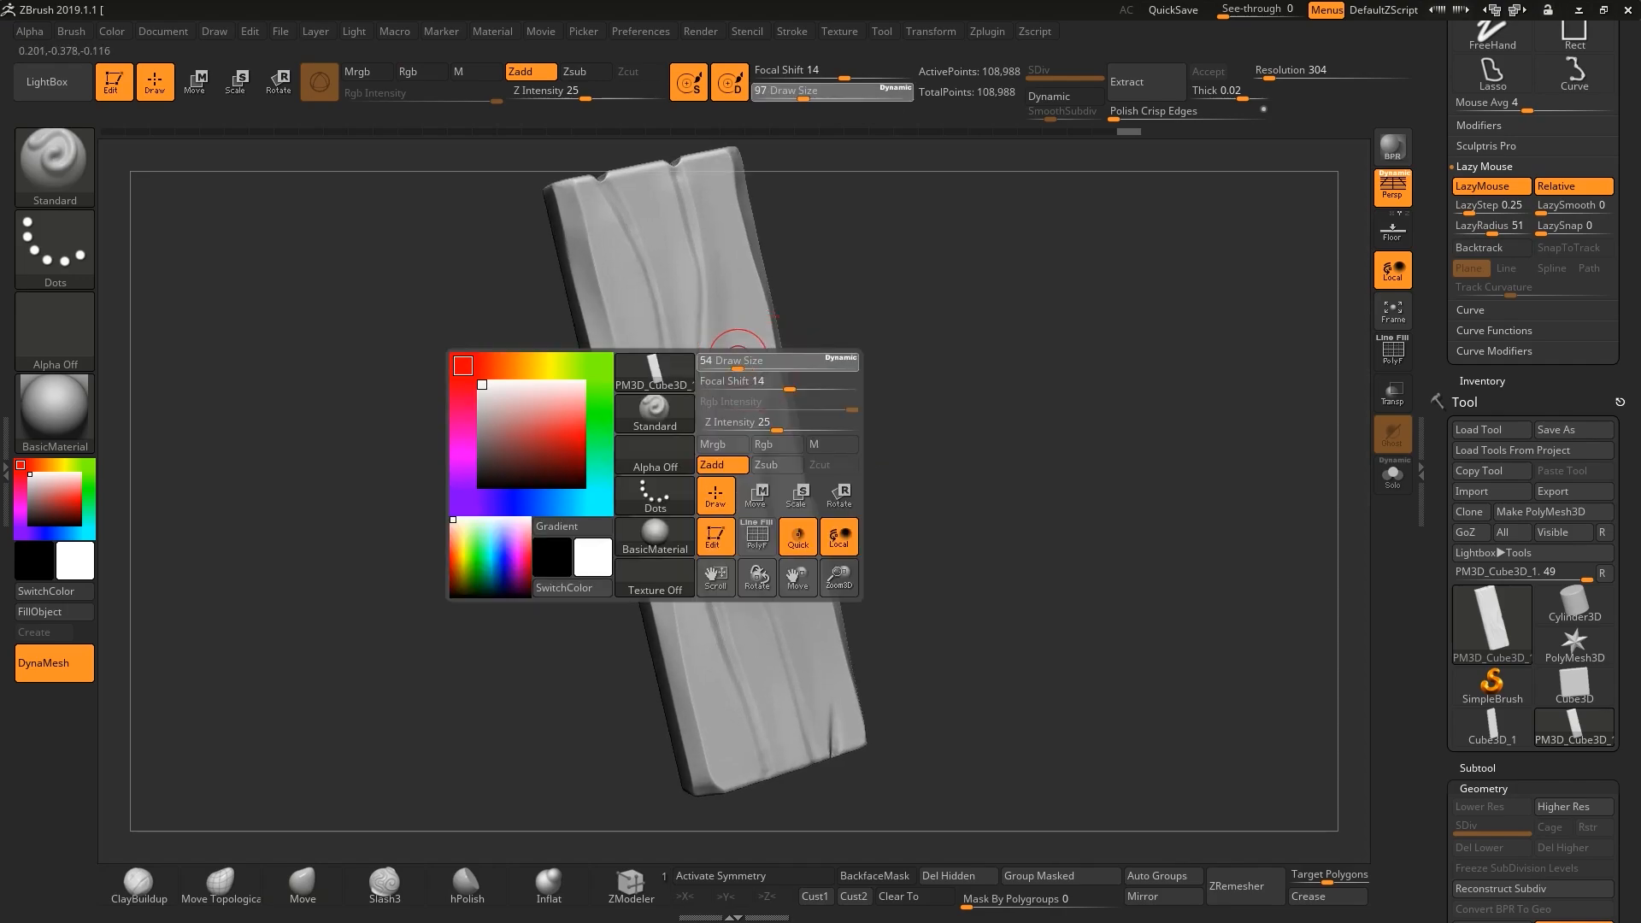
drag(742, 336, 733, 337)
key(l)
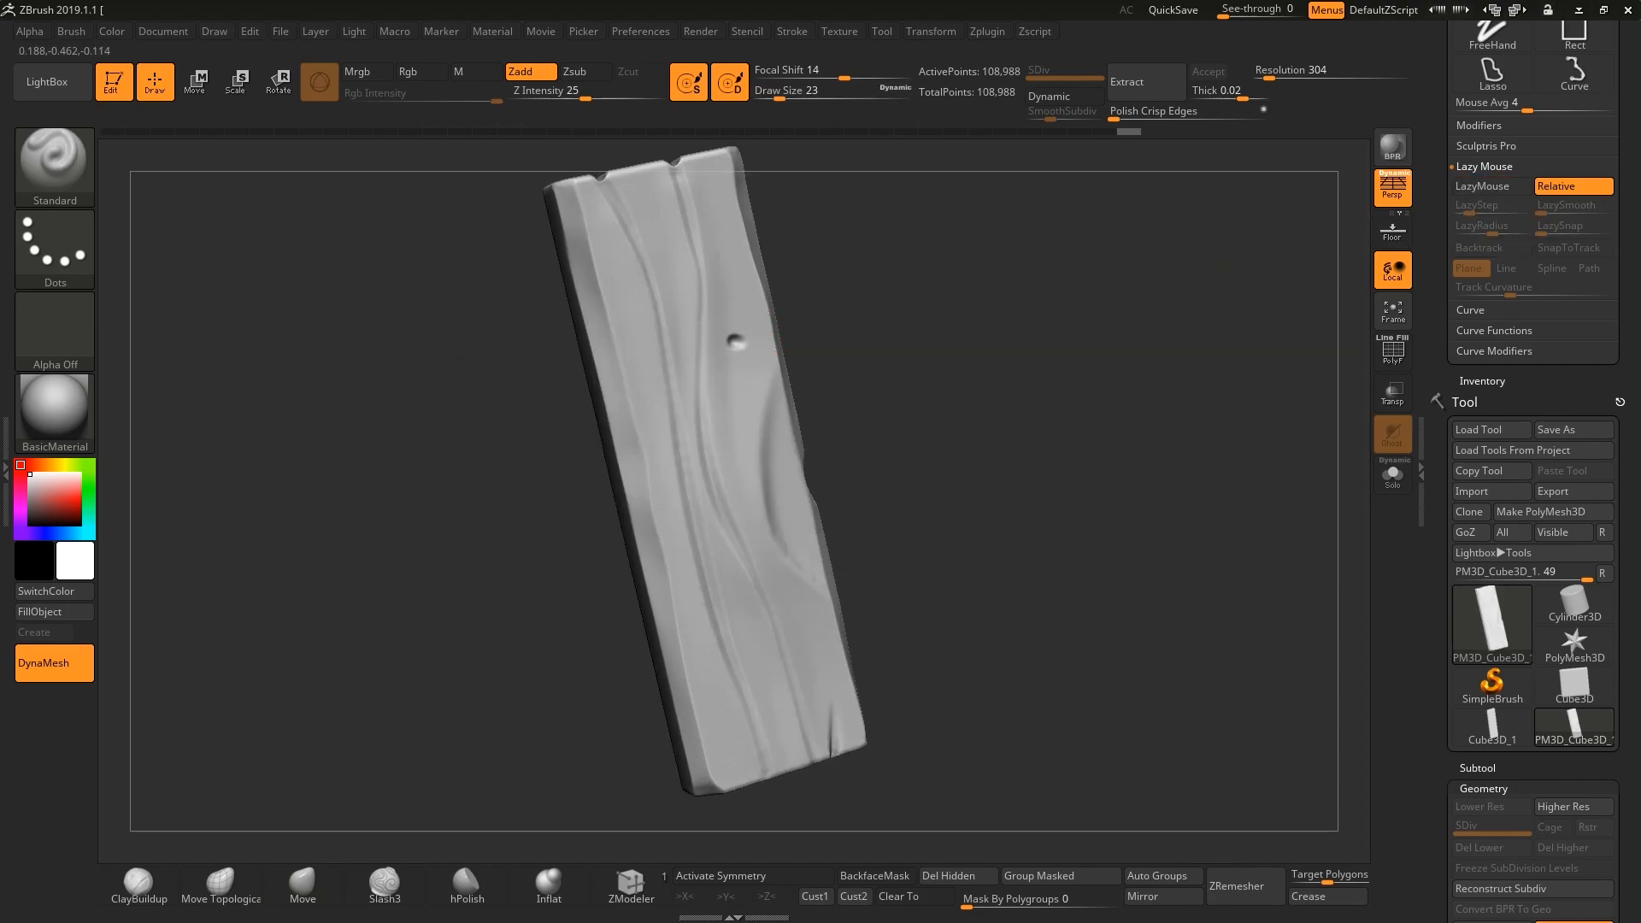
shift+click(736, 341)
alt+click(737, 320)
shift+click(737, 319)
mouse_move(874, 343)
mouse_down()
mouse_move(879, 377)
mouse_move(880, 318)
mouse_up()
alt+click(812, 568)
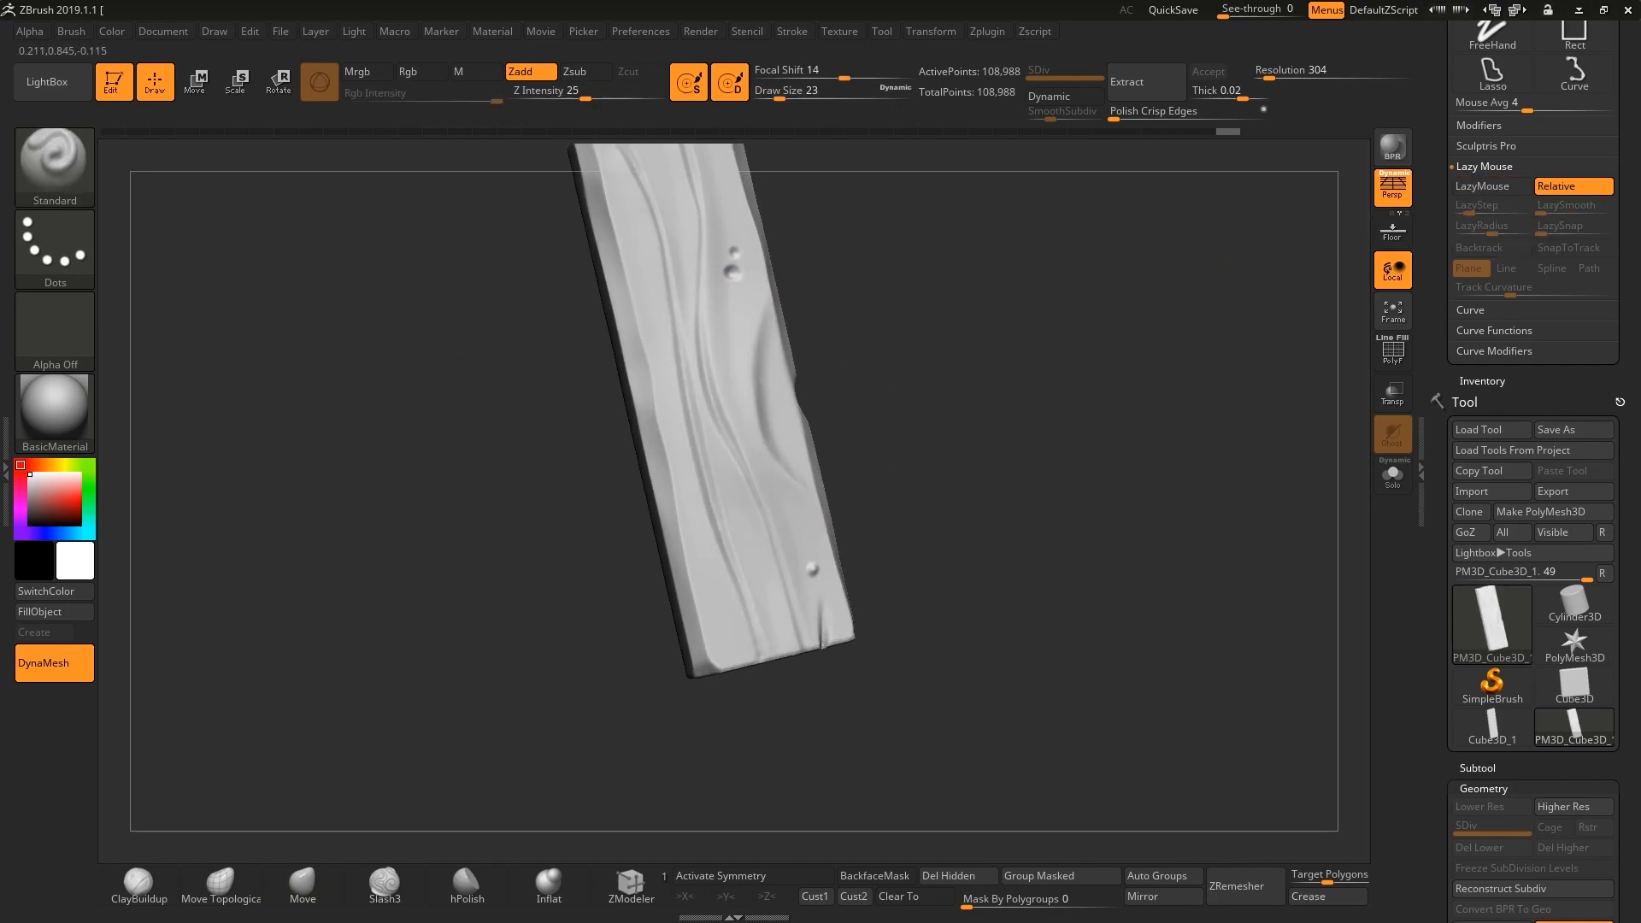
drag(821, 444, 838, 452)
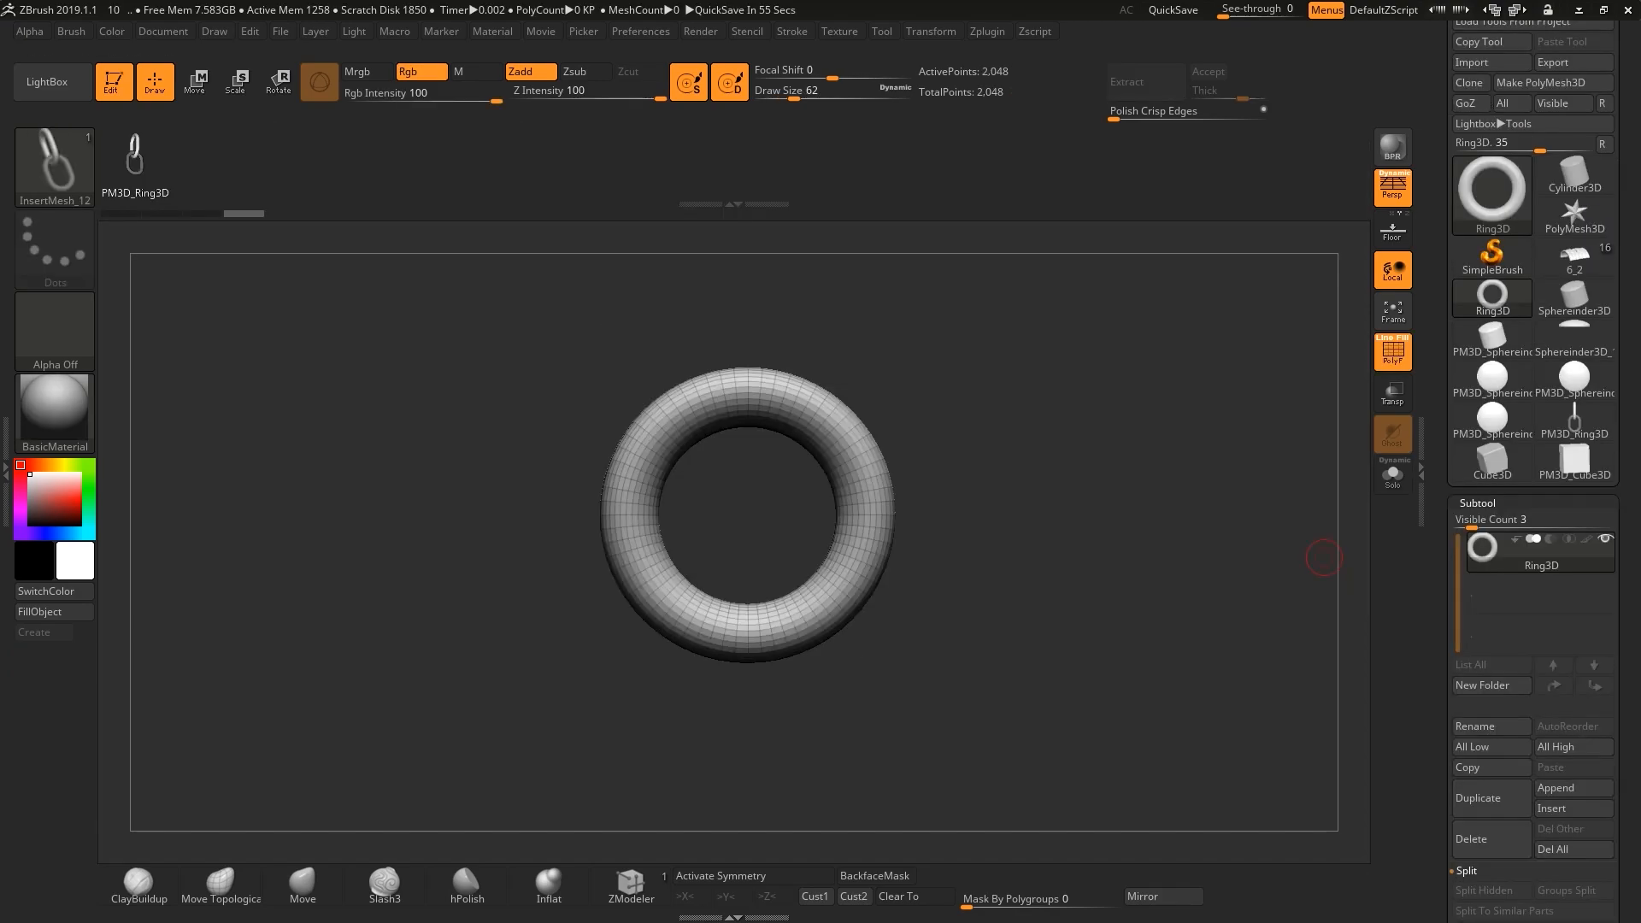
Convert the Ring3D primitive into a PolyMesh3D.
scroll(1530, 385, up, 3)
click(1553, 223)
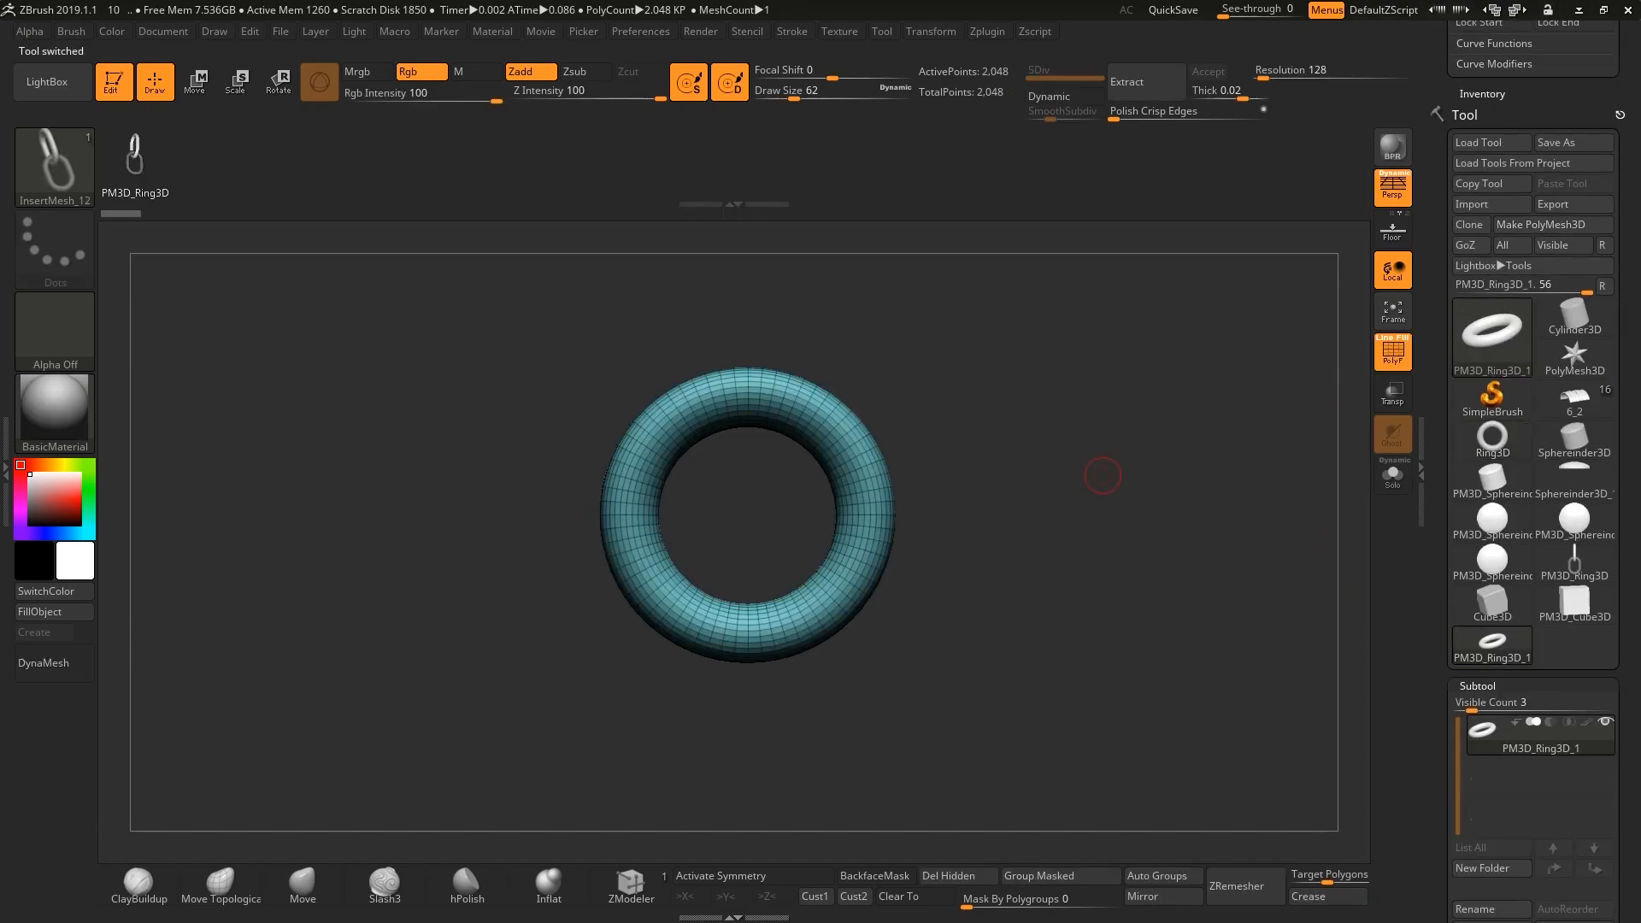
key(shift+f)
key(shift+f)
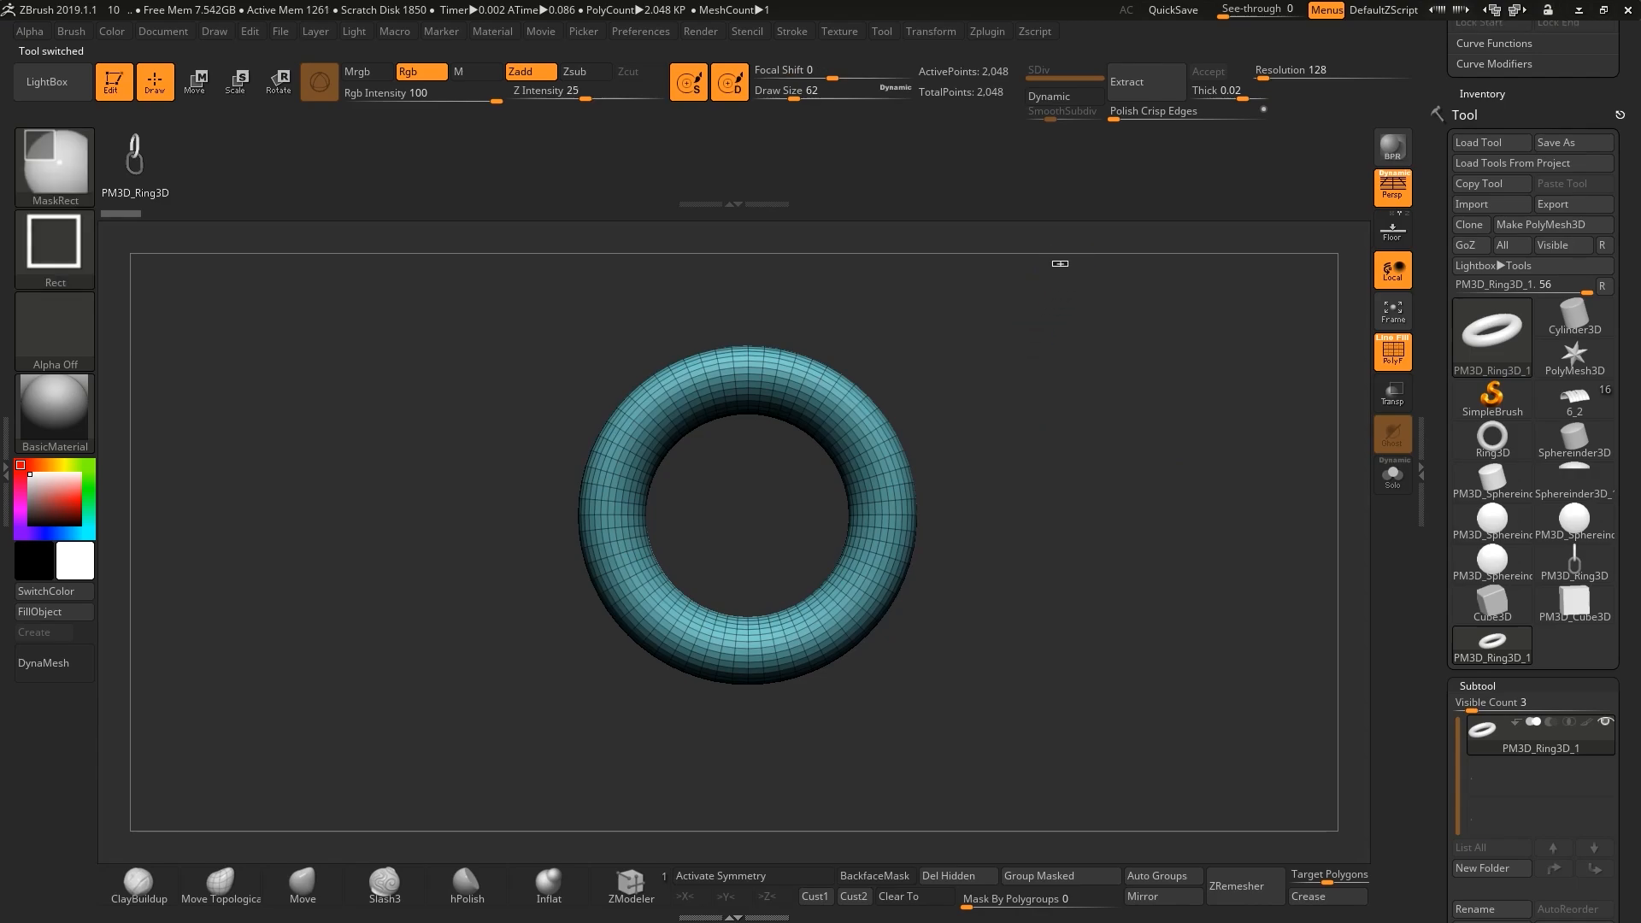
Mask the ring's upper half, invert the mask and move the free half about 0.77 along Z to form an elongated chain link.
ctrl+drag(1068, 260, 529, 458)
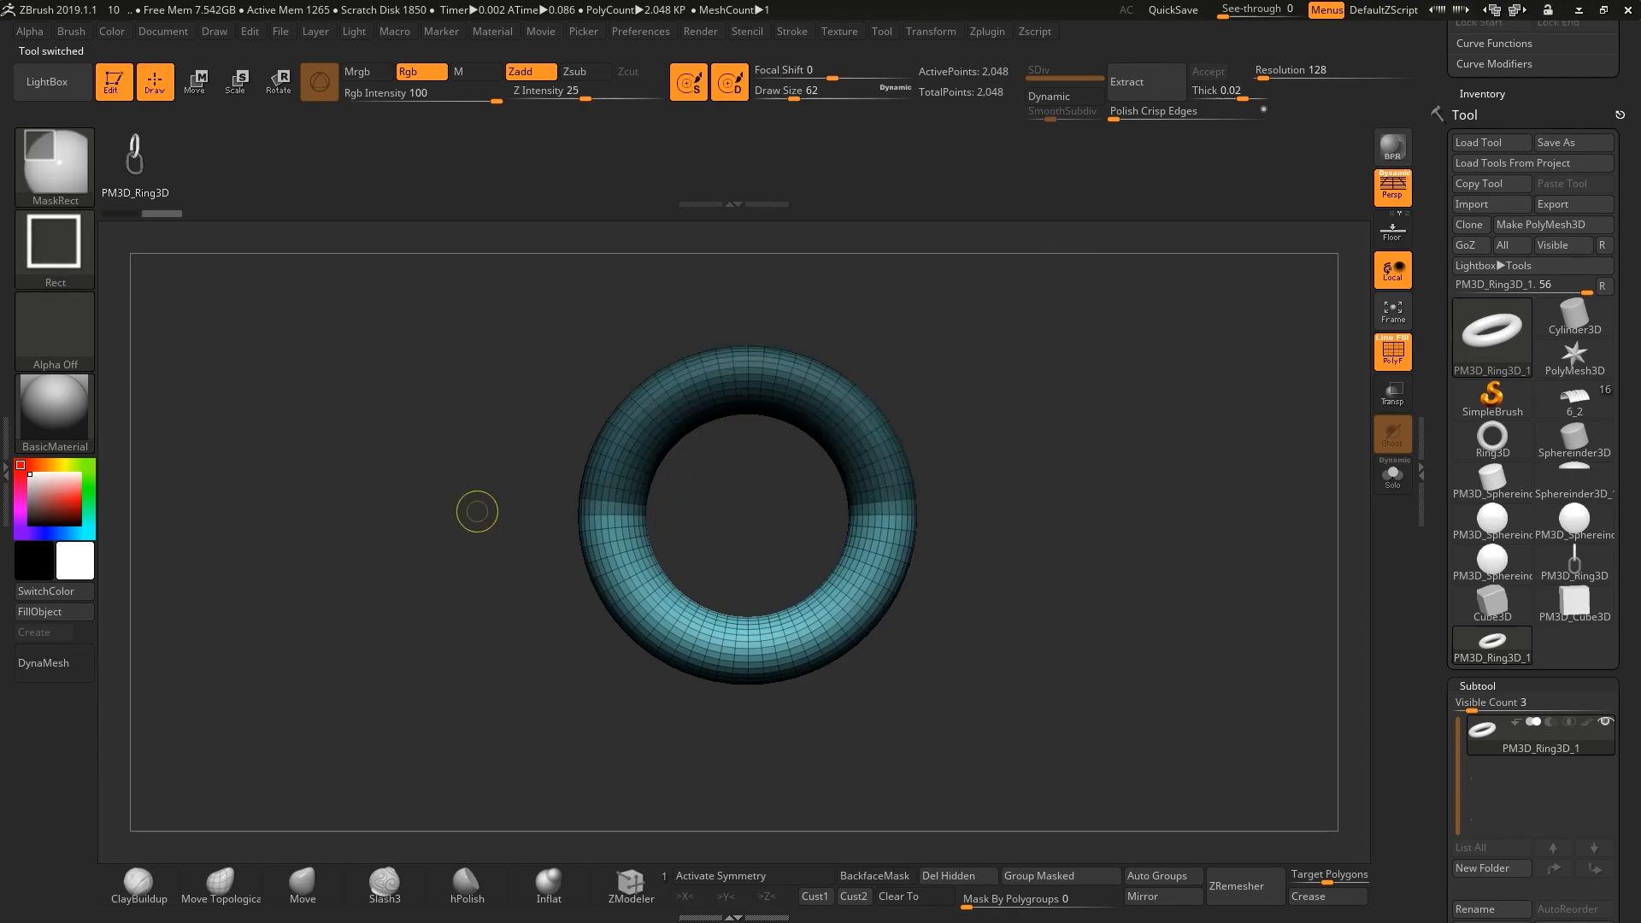
ctrl+click(1067, 491)
alt+drag(1067, 491, 993, 512)
key(w)
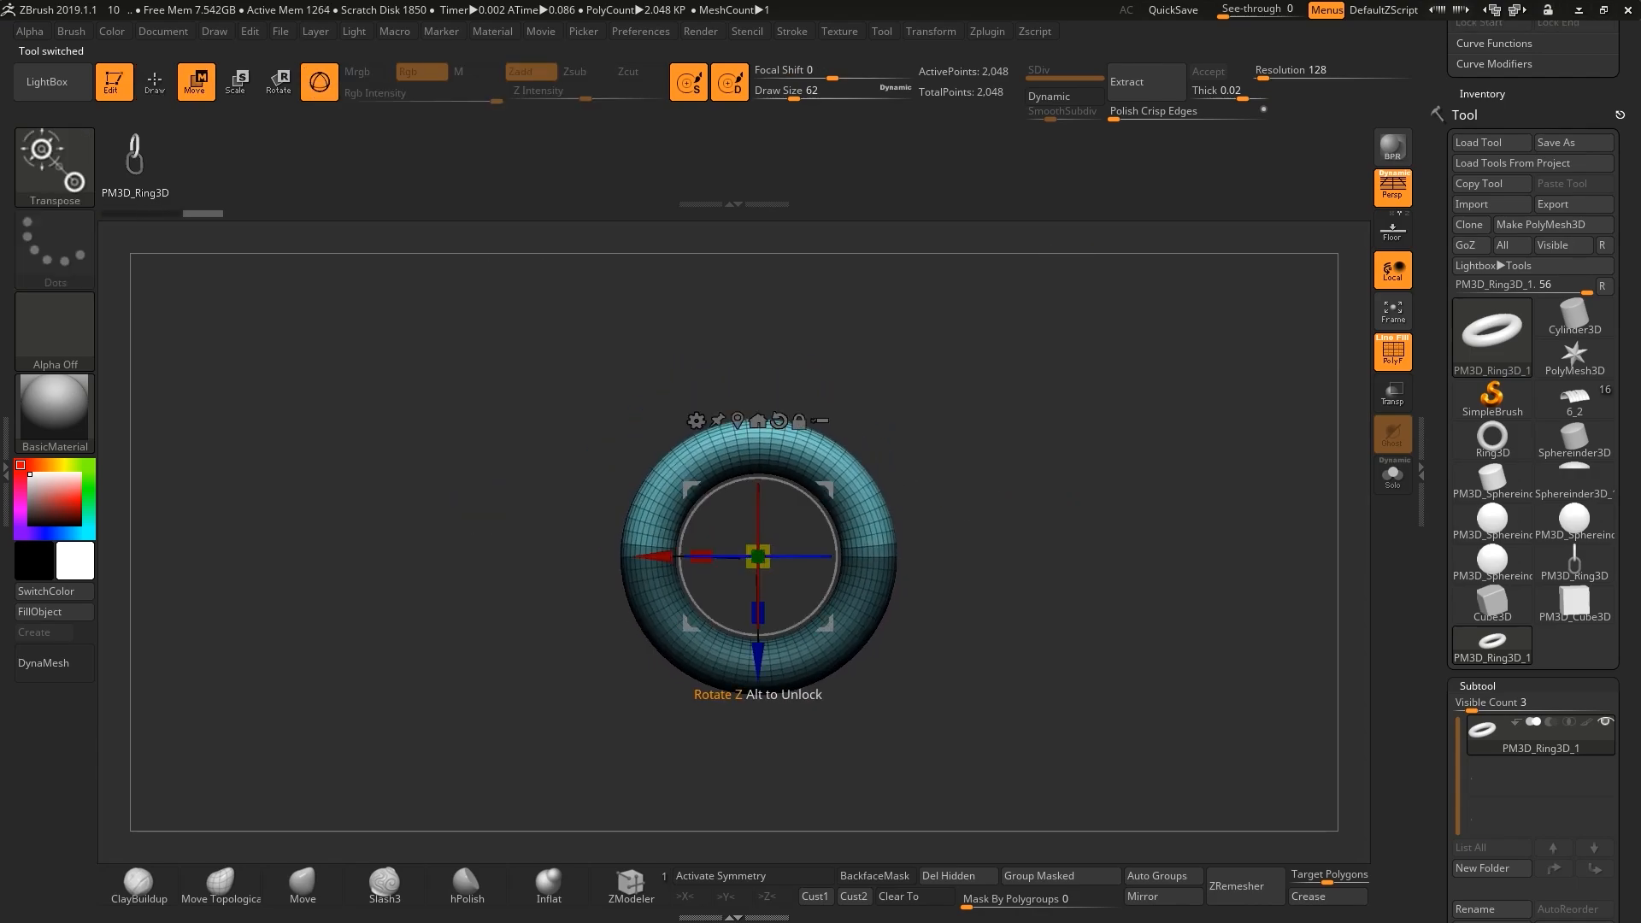
drag(757, 658, 757, 551)
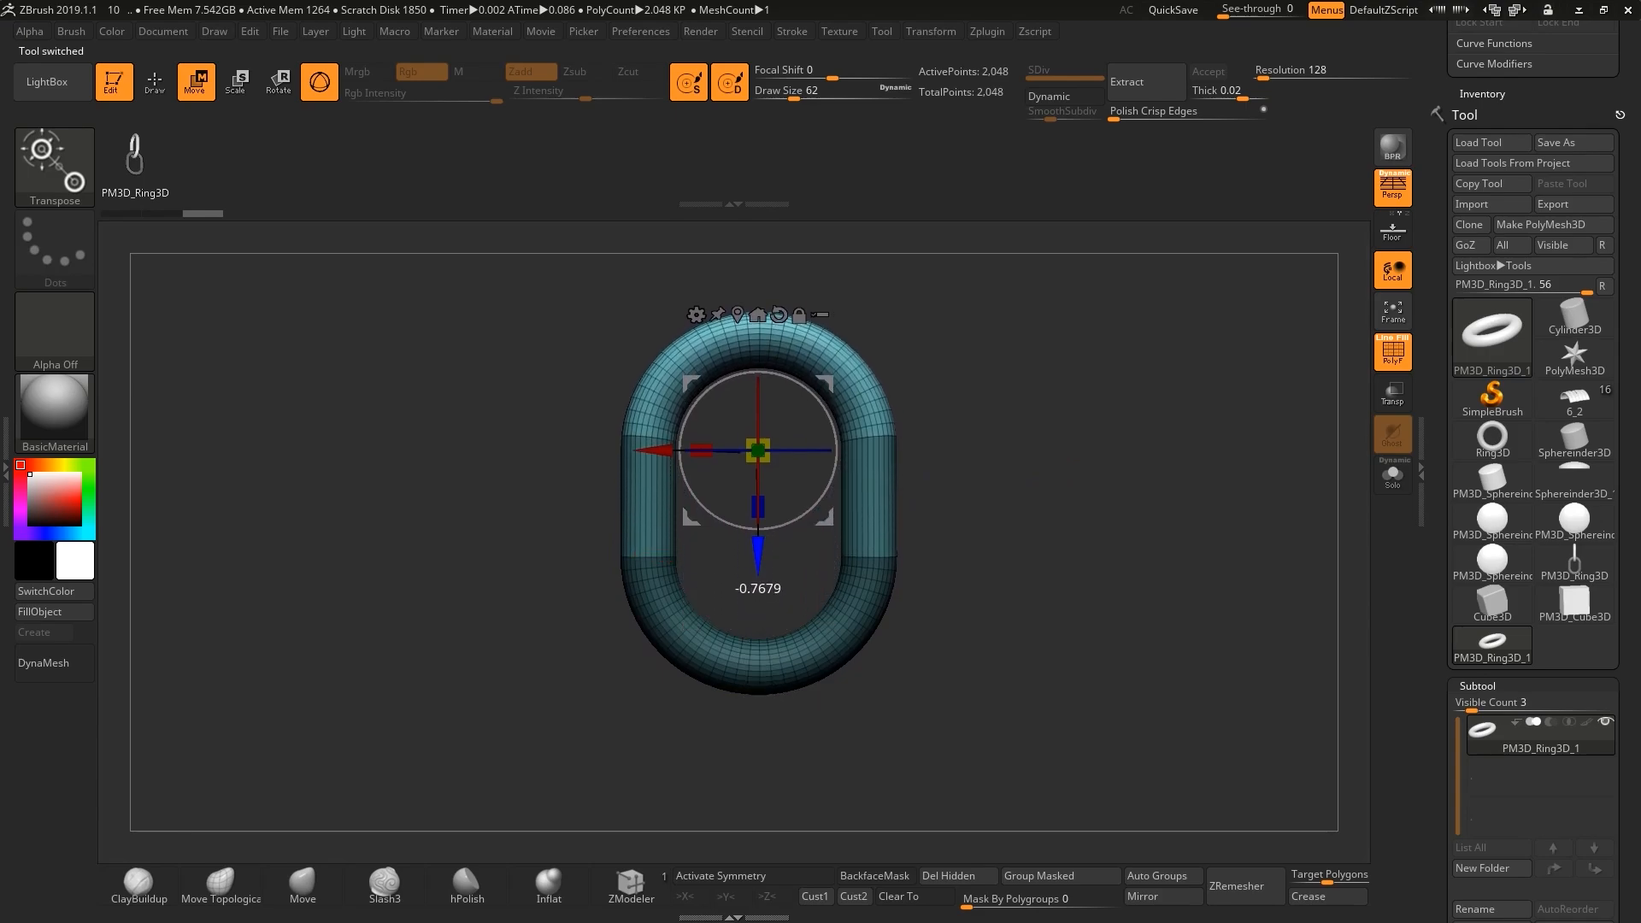
key(q)
mouse_move(964, 475)
alt+mouse_down()
mouse_move(954, 530)
mouse_move(973, 487)
alt+mouse_up()
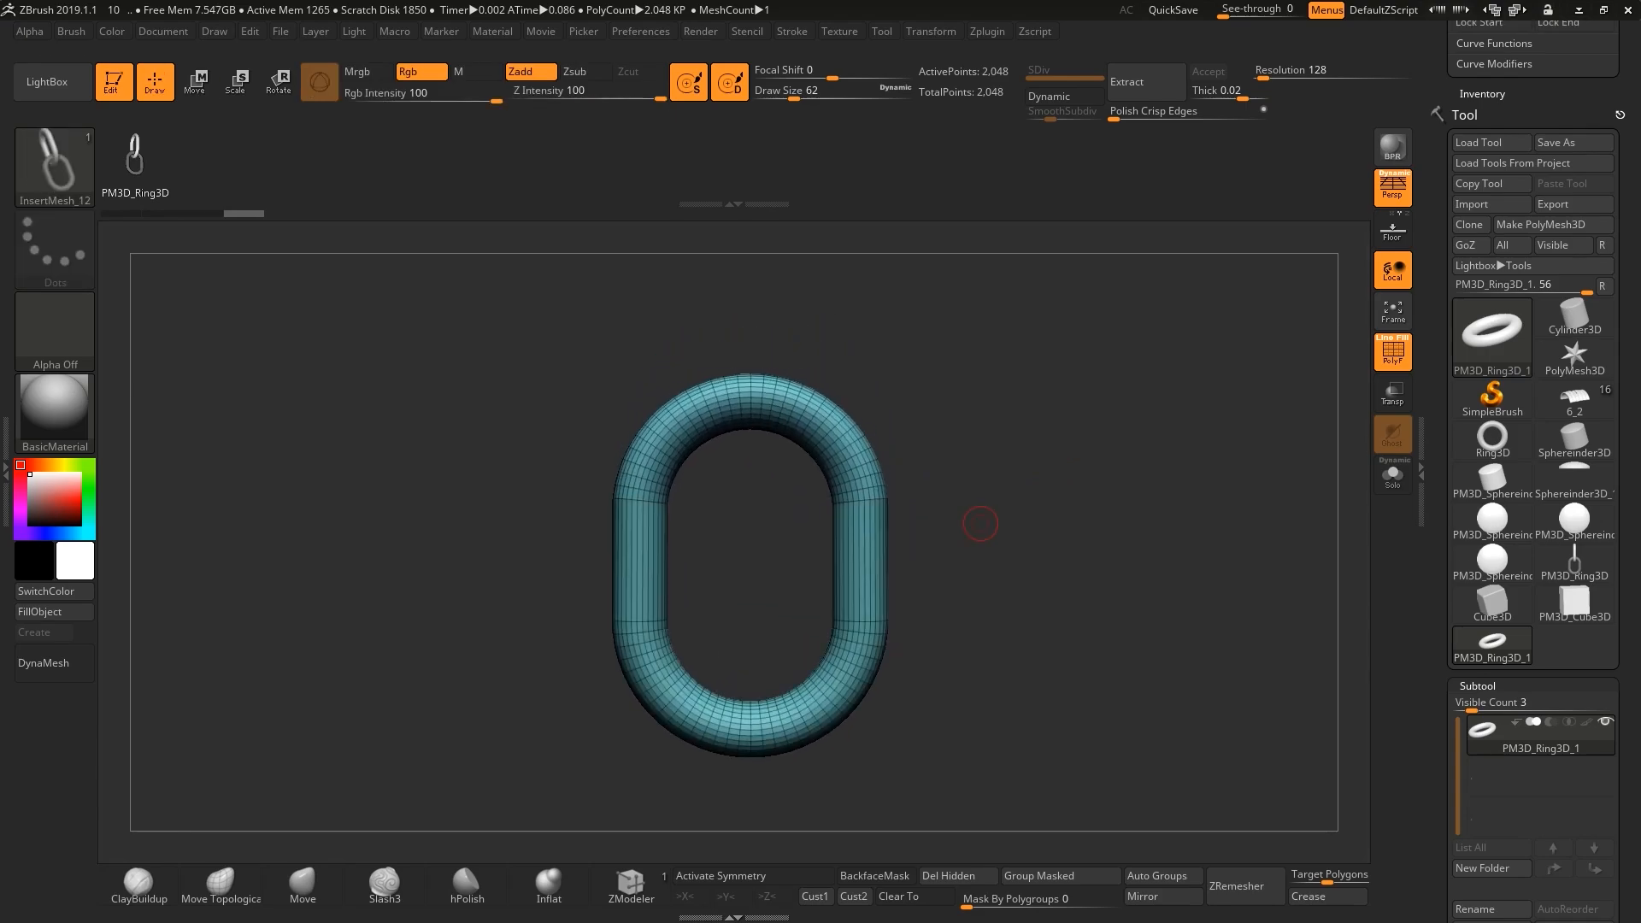
Duplicate the chain link upward so that it interlocks with the original, and rotate the copy by -90 degrees.
key(w)
ctrl+drag(750, 617, 750, 572)
ctrl+drag(748, 375, 748, 344)
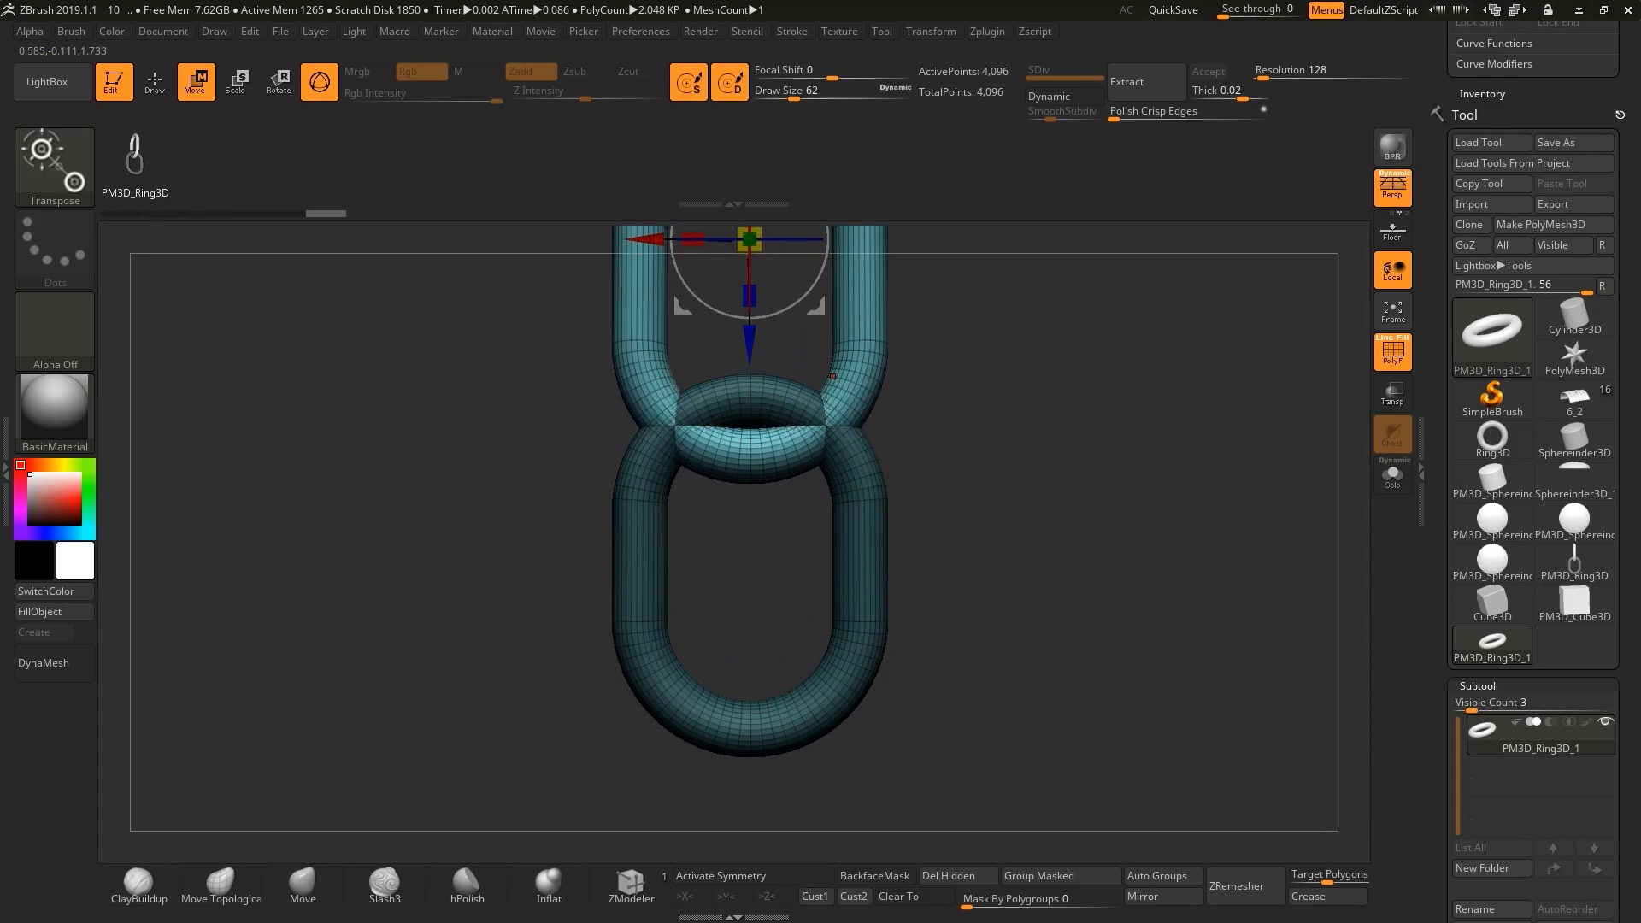
alt+drag(983, 478, 984, 530)
drag(799, 374, 688, 374)
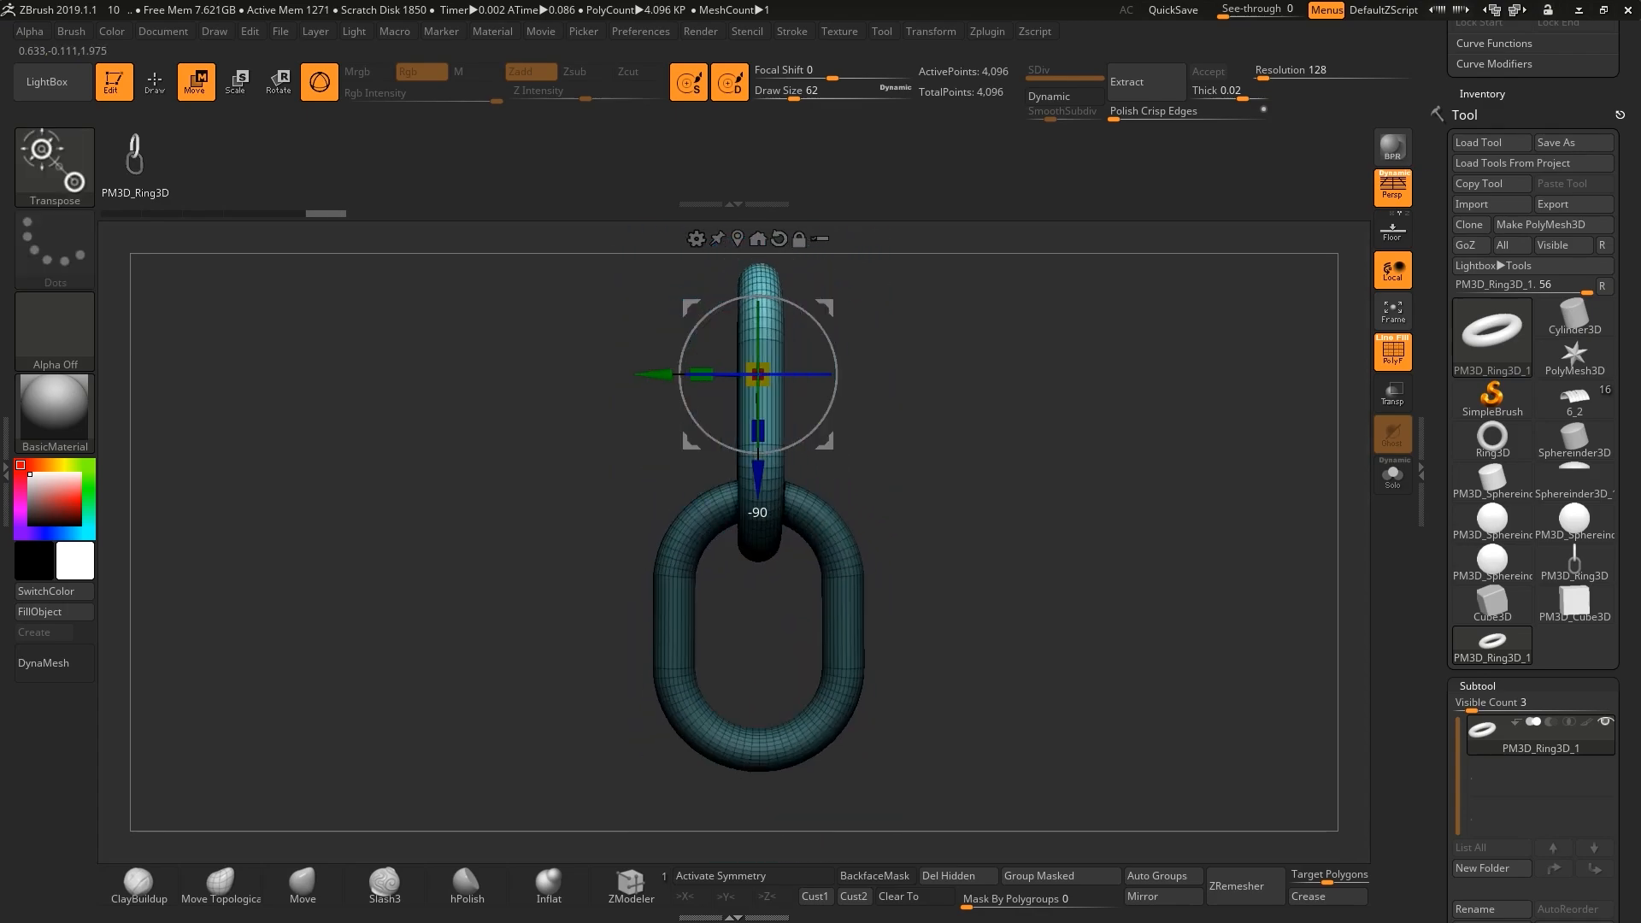
Create a new InsertMesh brush from the two interlocked links and enable its Curve Mode with a CurveStep of 0.8.
key(q)
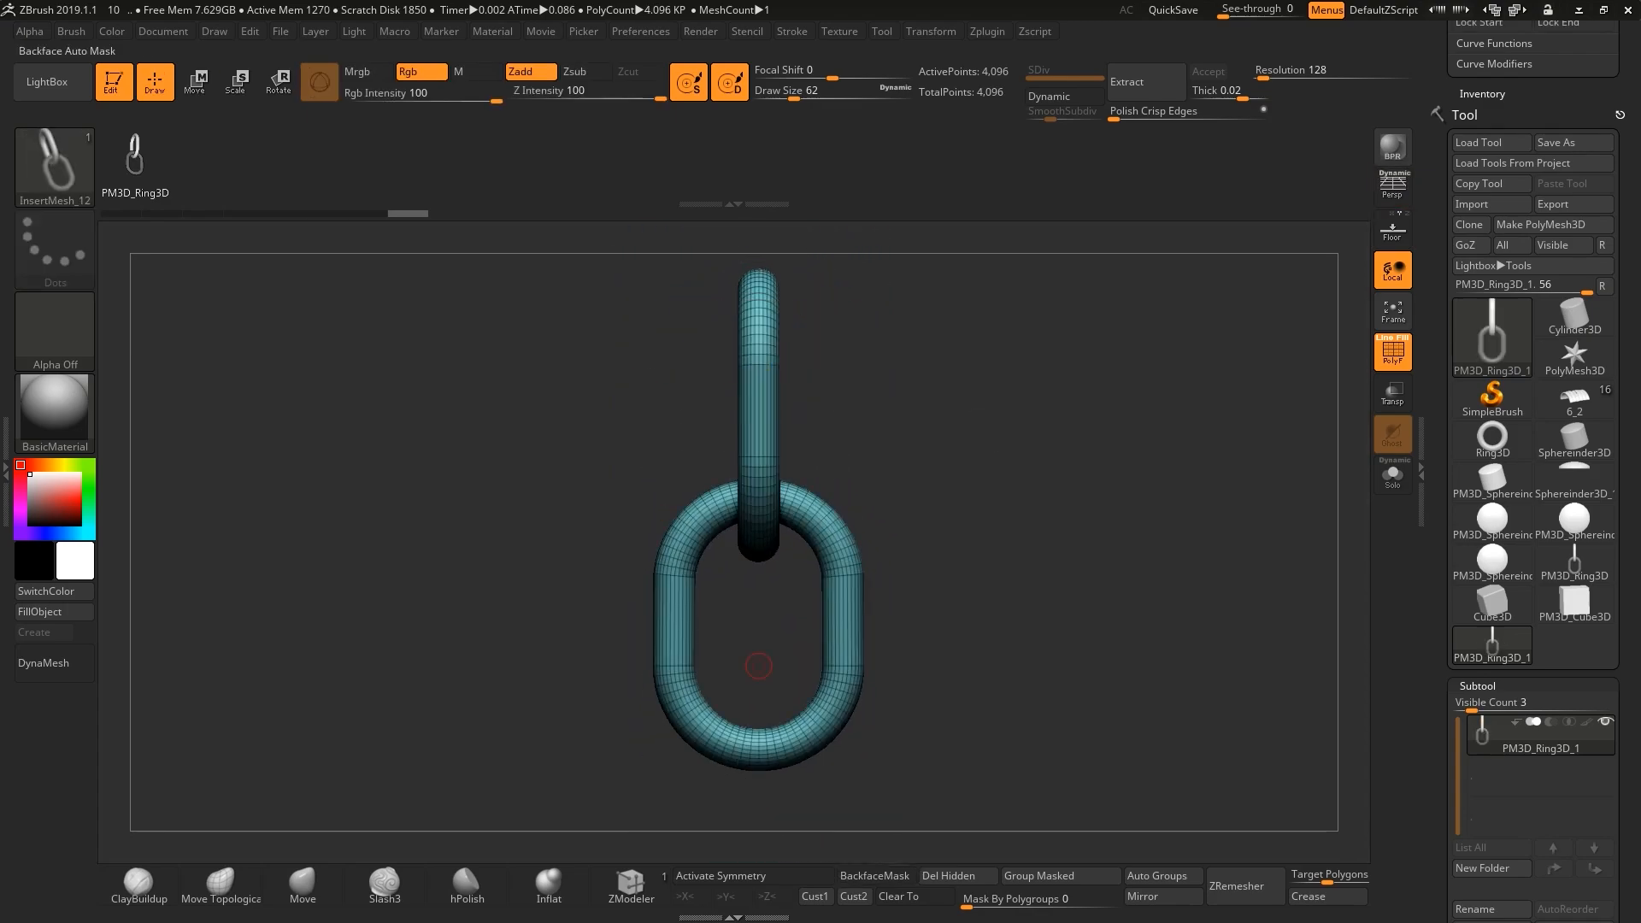
key(b)
click(596, 883)
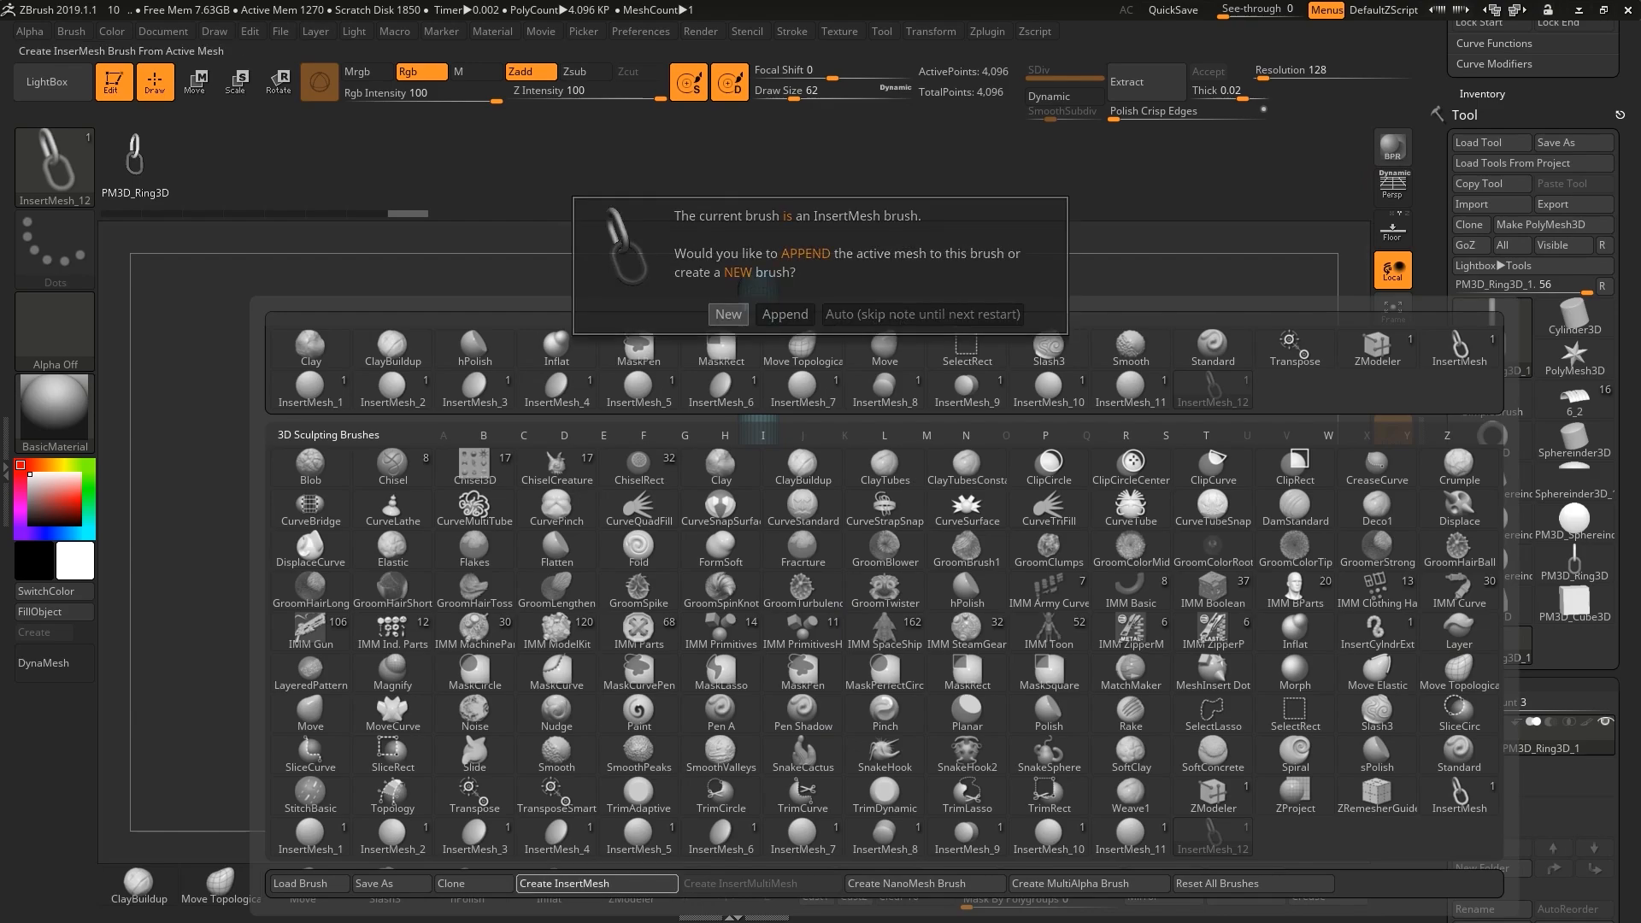
click(726, 319)
drag(1626, 197, 1626, 255)
click(1490, 197)
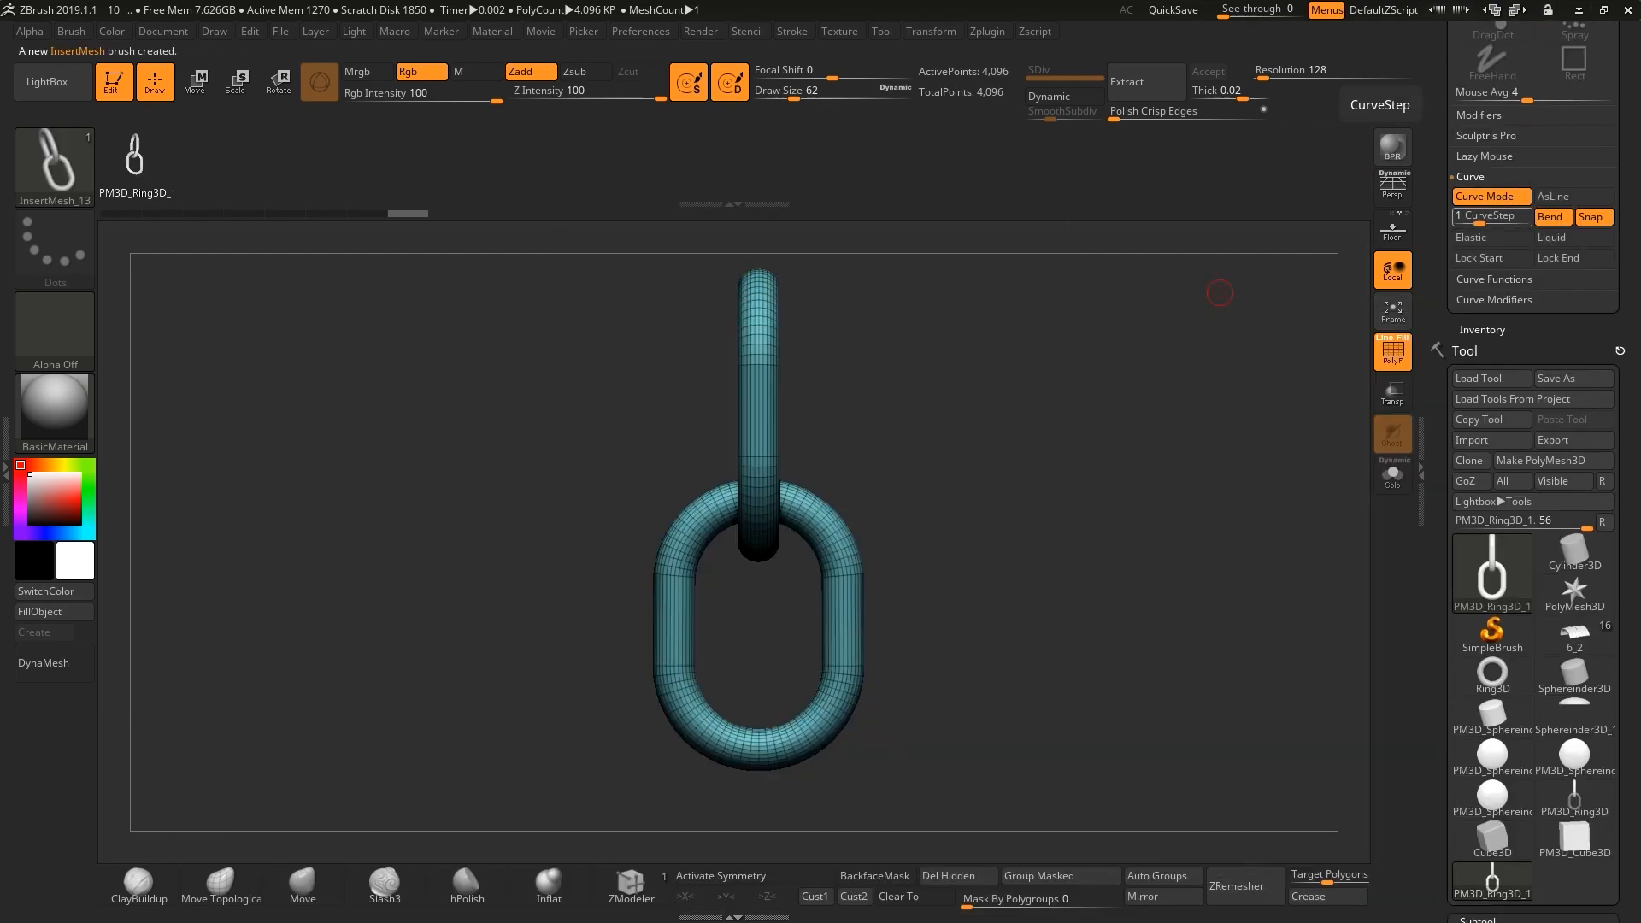
click(1490, 216)
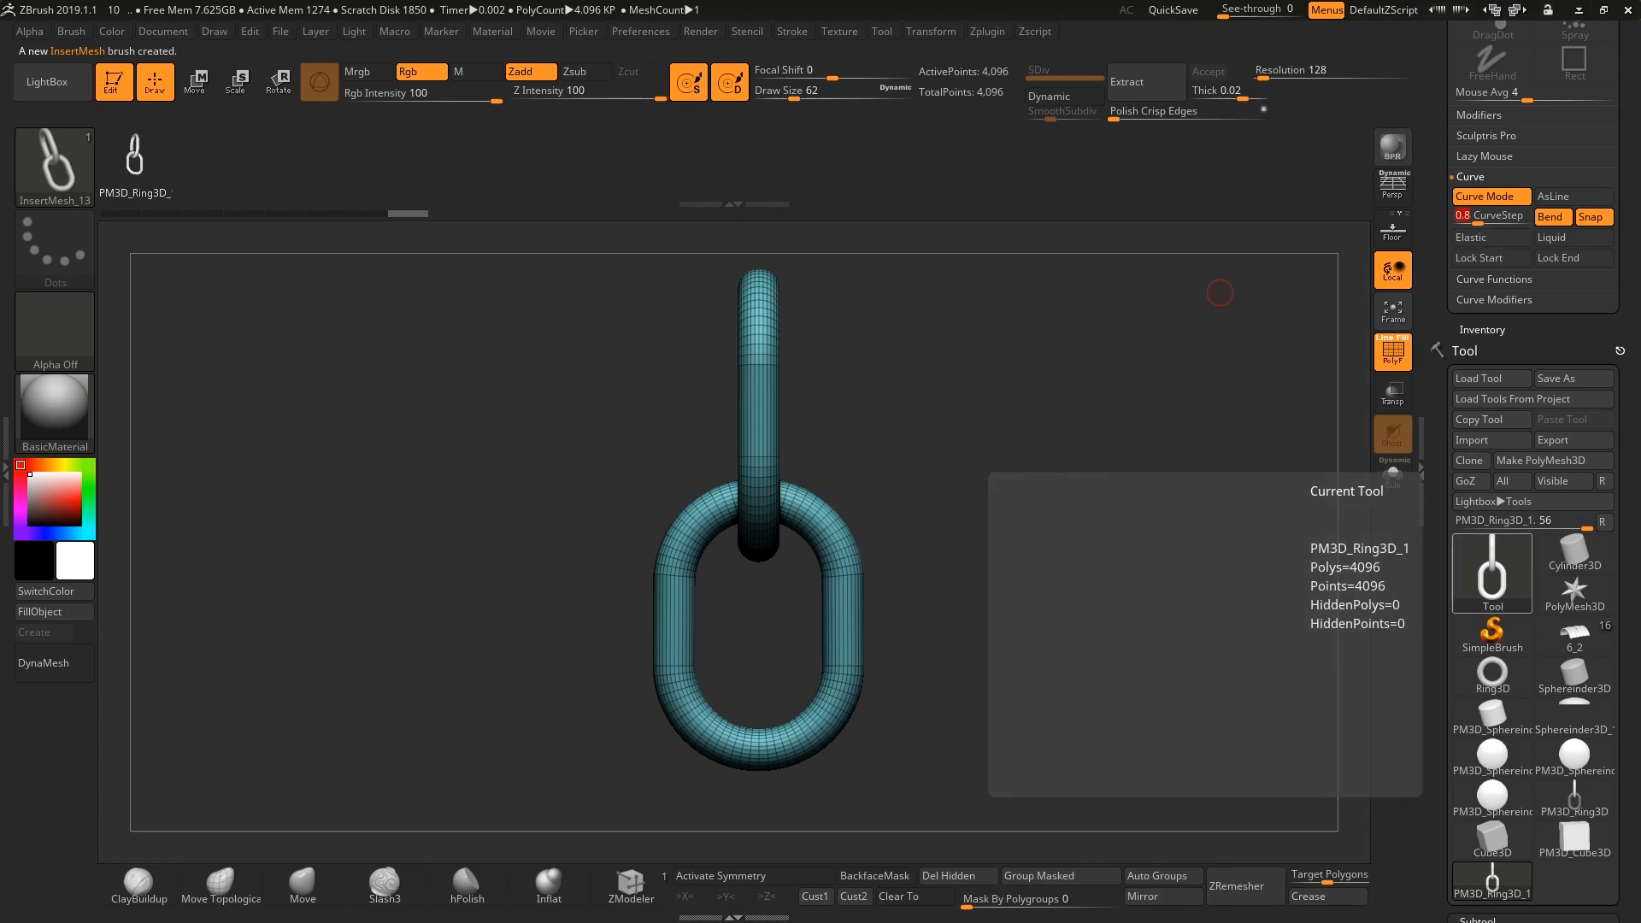
Switch to a cube converted to PolyMesh3D and draw a curving chain across its front face with the chain brush at draw size 167.
click(1491, 573)
click(1386, 541)
mouse_move(1031, 523)
alt+mouse_down()
mouse_move(1023, 571)
mouse_move(1040, 464)
mouse_move(1161, 520)
mouse_move(1139, 535)
mouse_move(1015, 465)
mouse_move(953, 461)
mouse_move(968, 464)
alt+mouse_up()
click(1545, 460)
key(shift+f)
click(1391, 189)
key(space)
drag(770, 556, 769, 684)
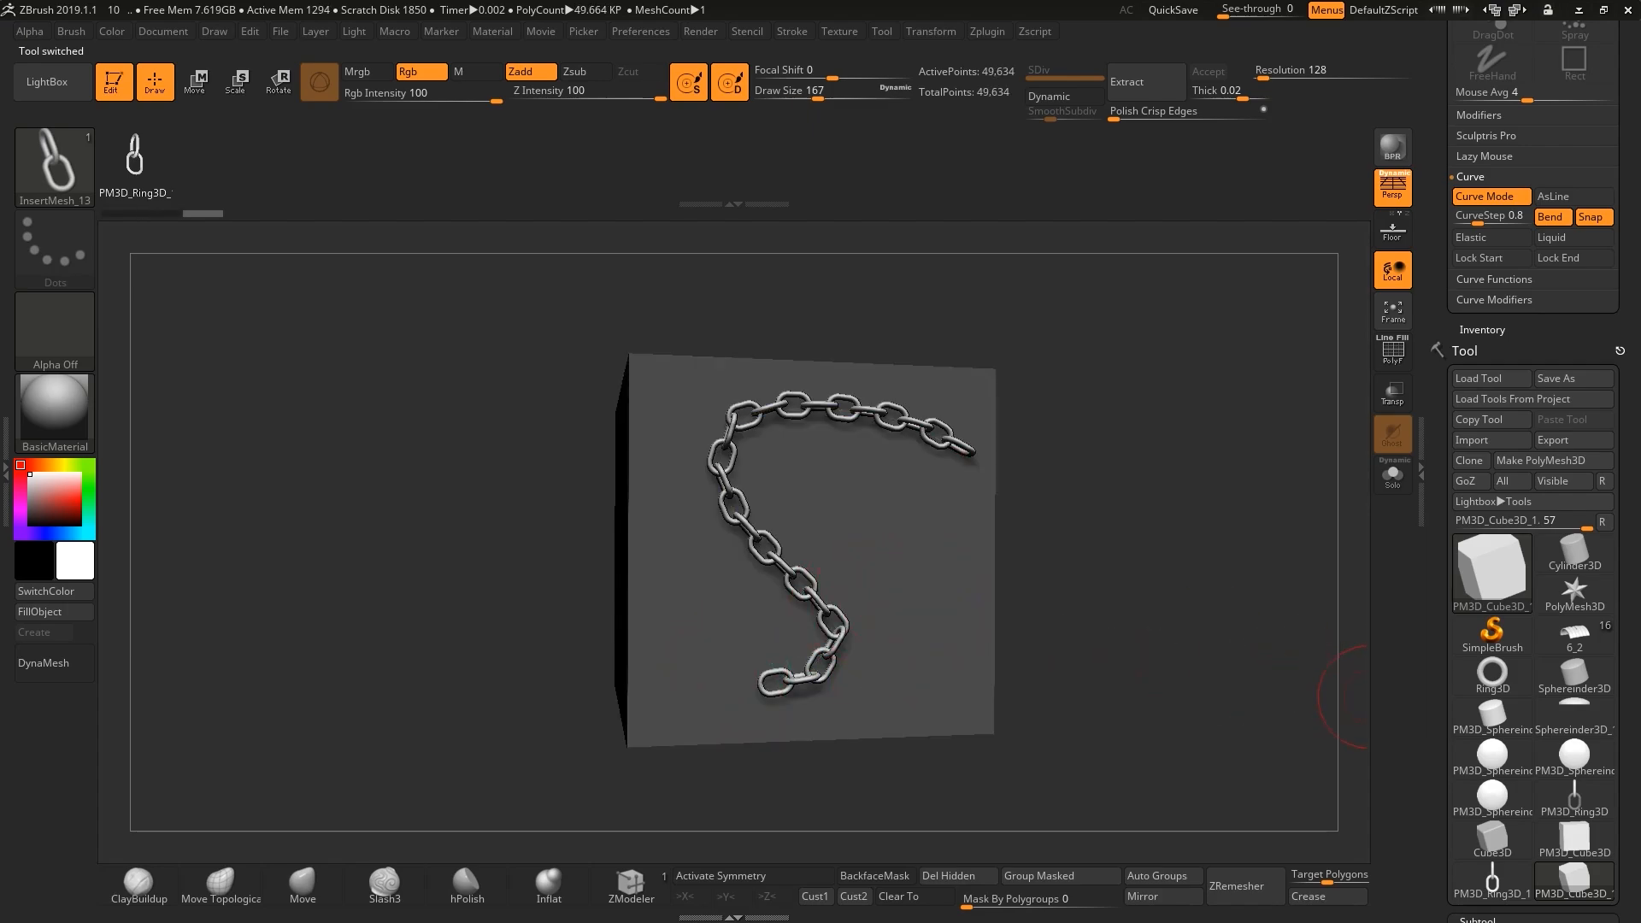
Thicken the chain links with the Inflate deformation.
drag(1628, 697, 1628, 205)
click(1489, 635)
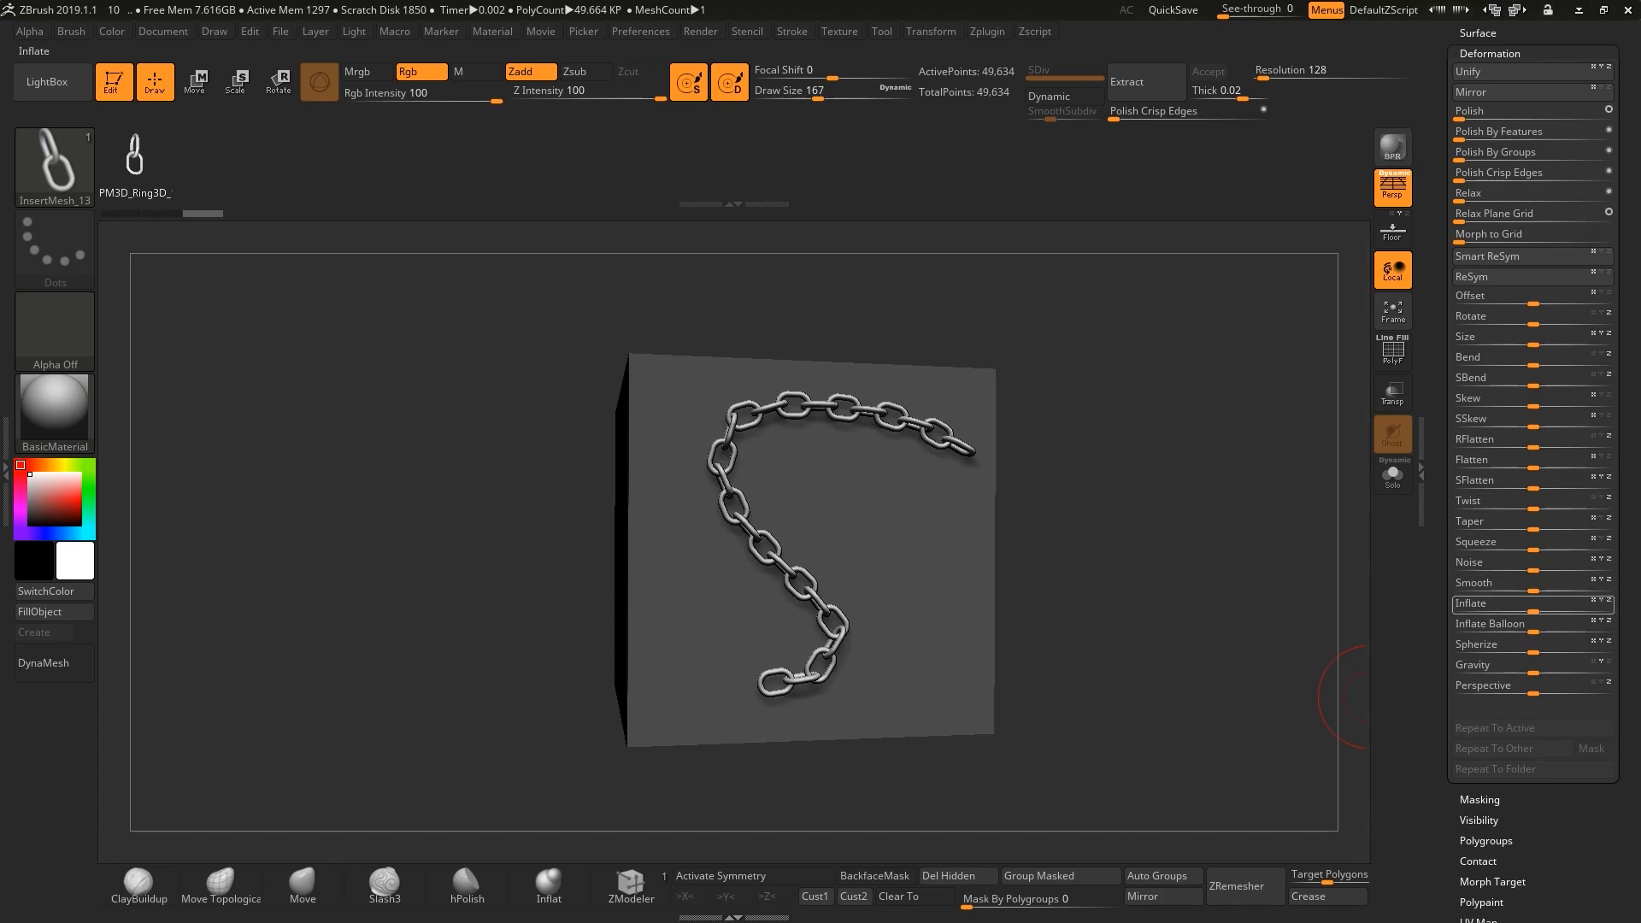
drag(1530, 603, 1559, 603)
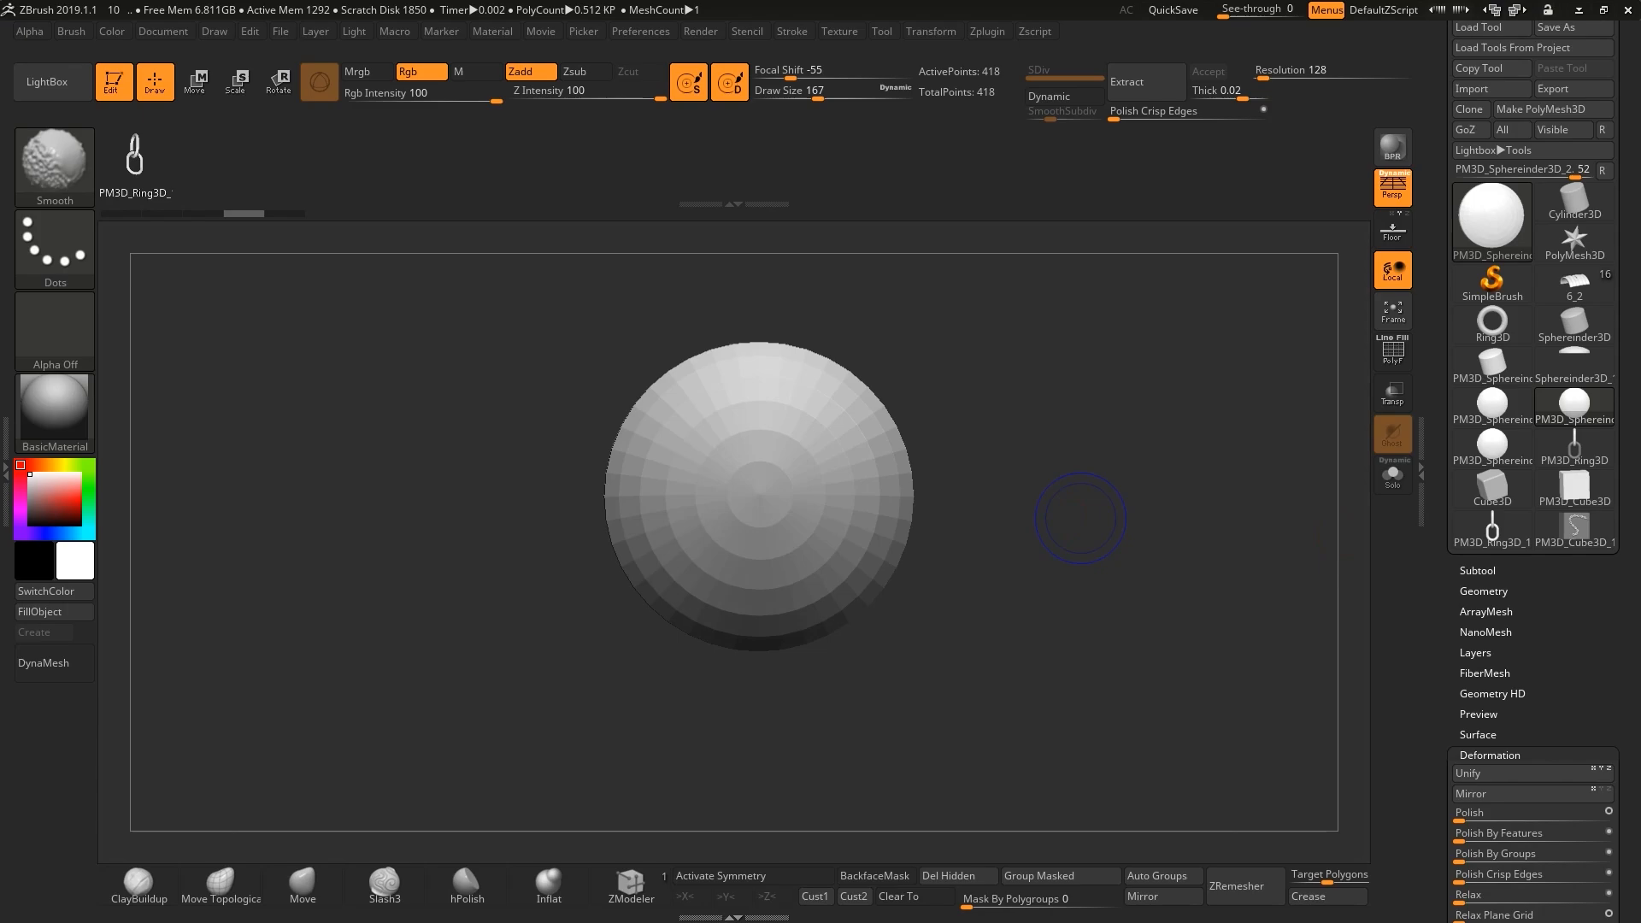
Create a new InsertMesh brush from the sphere mesh.
key(b)
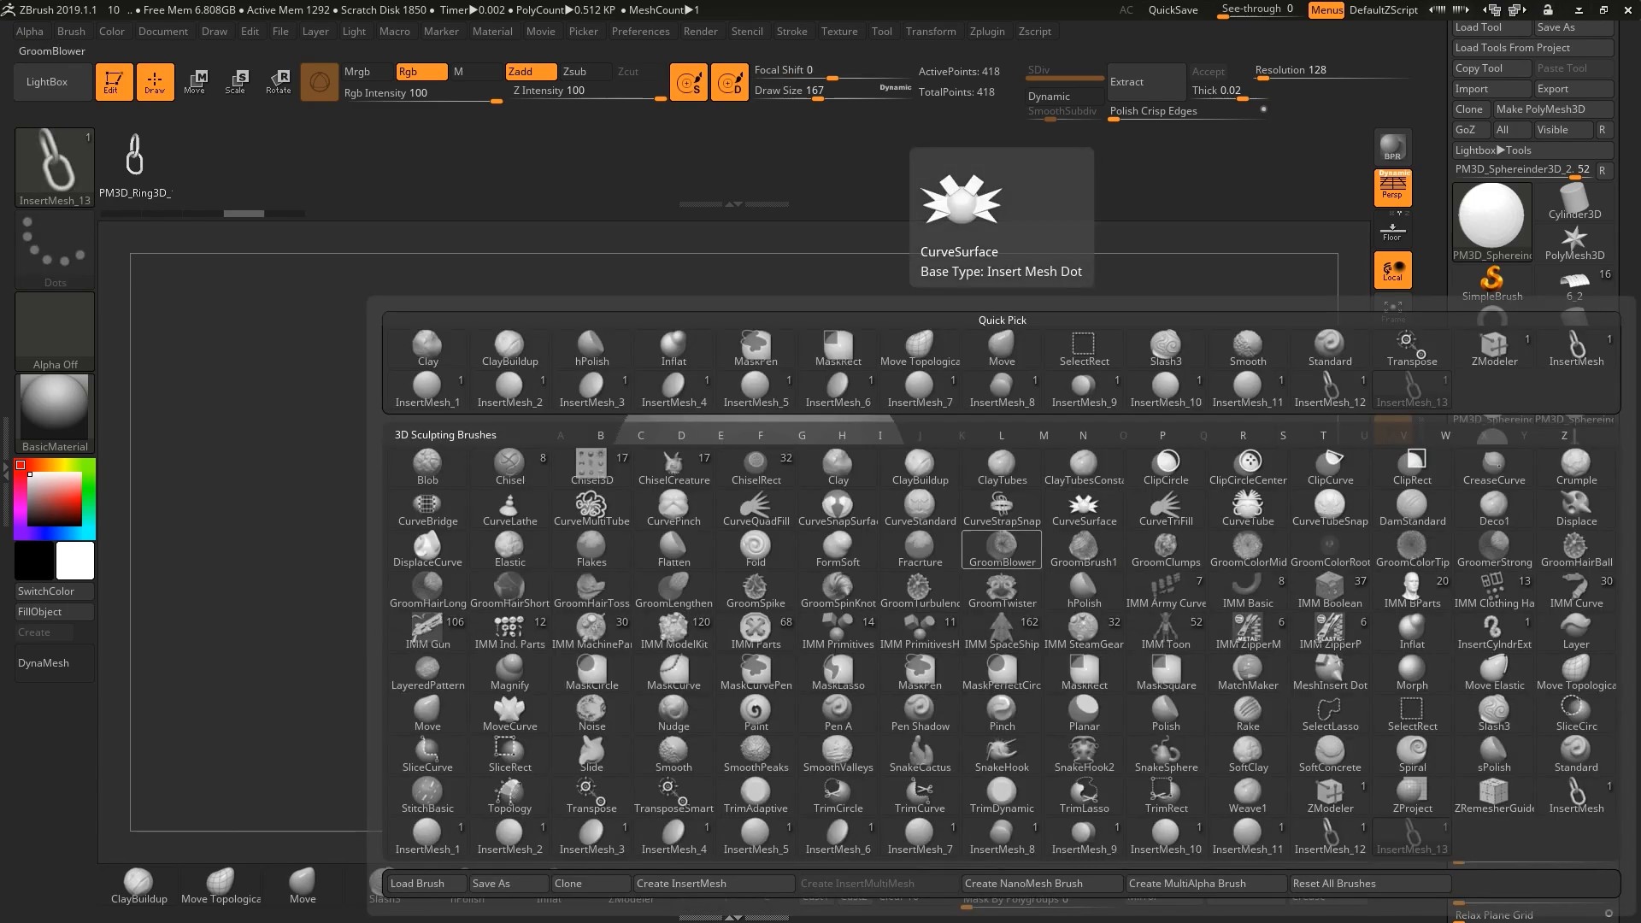
drag(996, 377, 927, 406)
key(b)
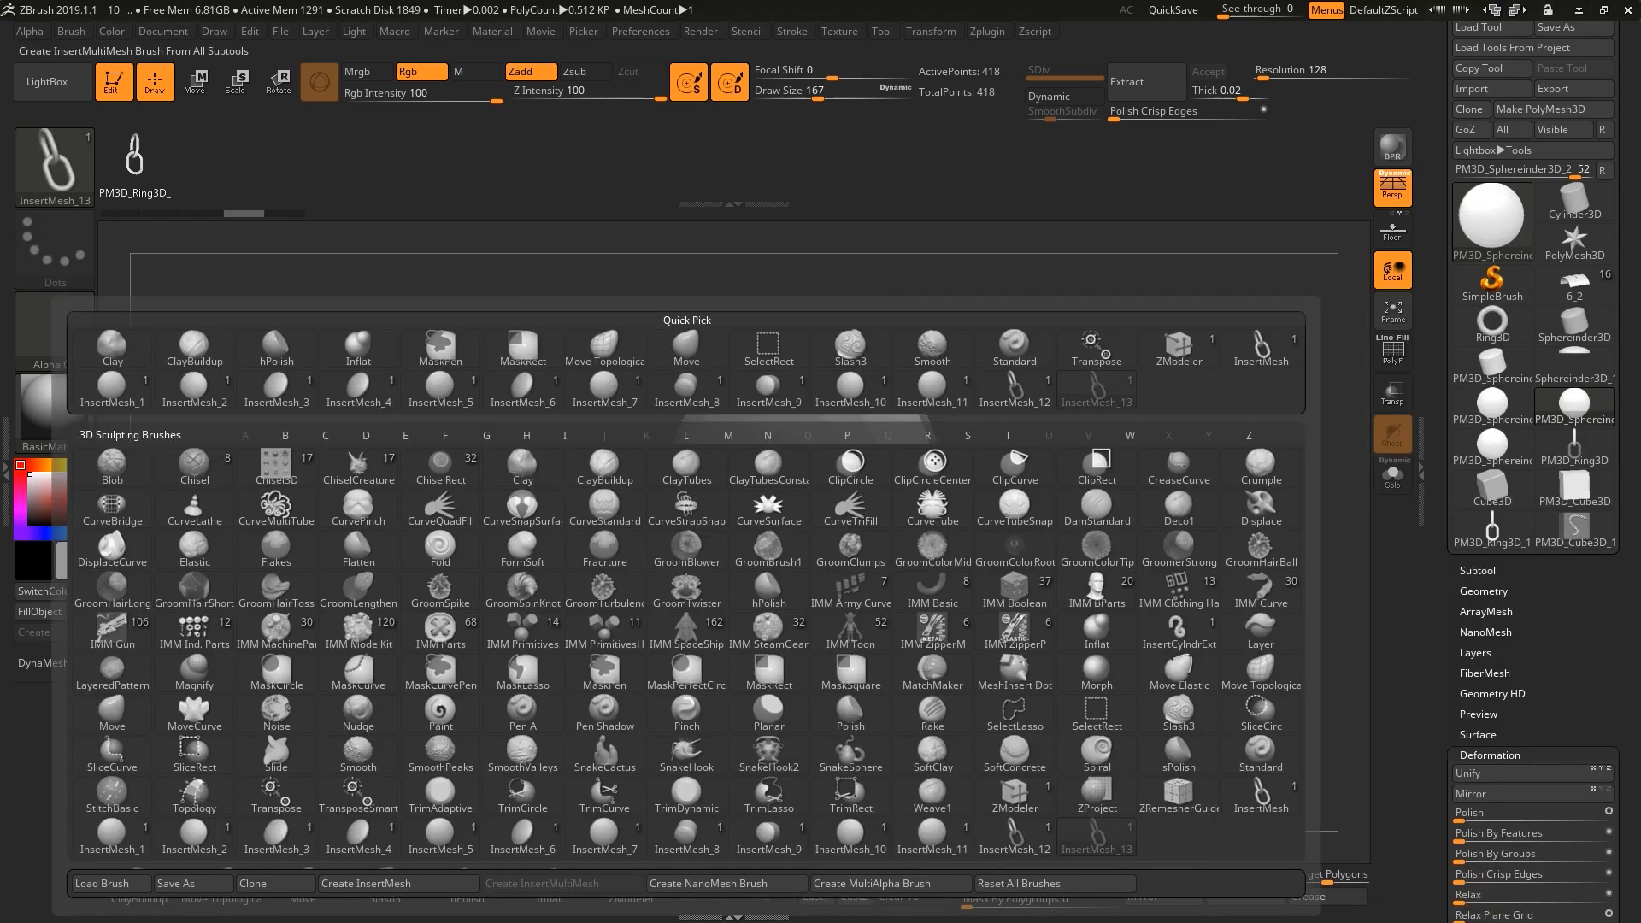
click(398, 884)
click(728, 315)
Try the sphere insert brush by placing several spheres on the larger sphere, and undo them.
mouse_move(761, 787)
mouse_down()
mouse_move(709, 769)
mouse_move(769, 752)
mouse_up()
drag(887, 462, 966, 512)
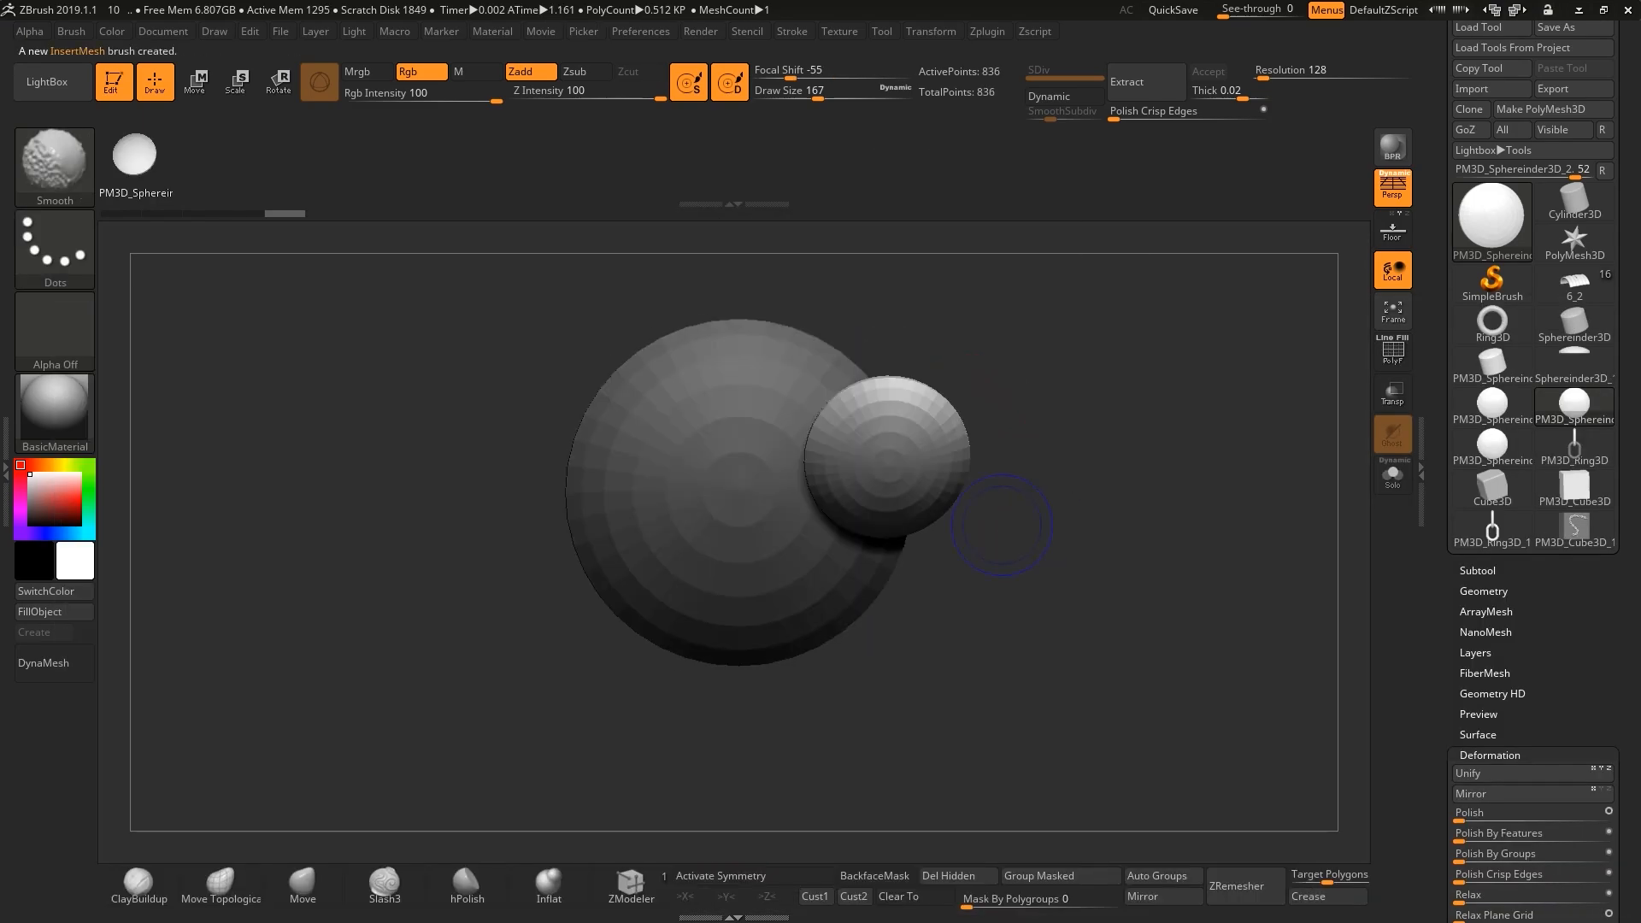
drag(755, 534, 808, 581)
drag(598, 548, 653, 602)
key(ctrl+z)
key(ctrl+z)
key(ctrl+z)
key(ctrl+z)
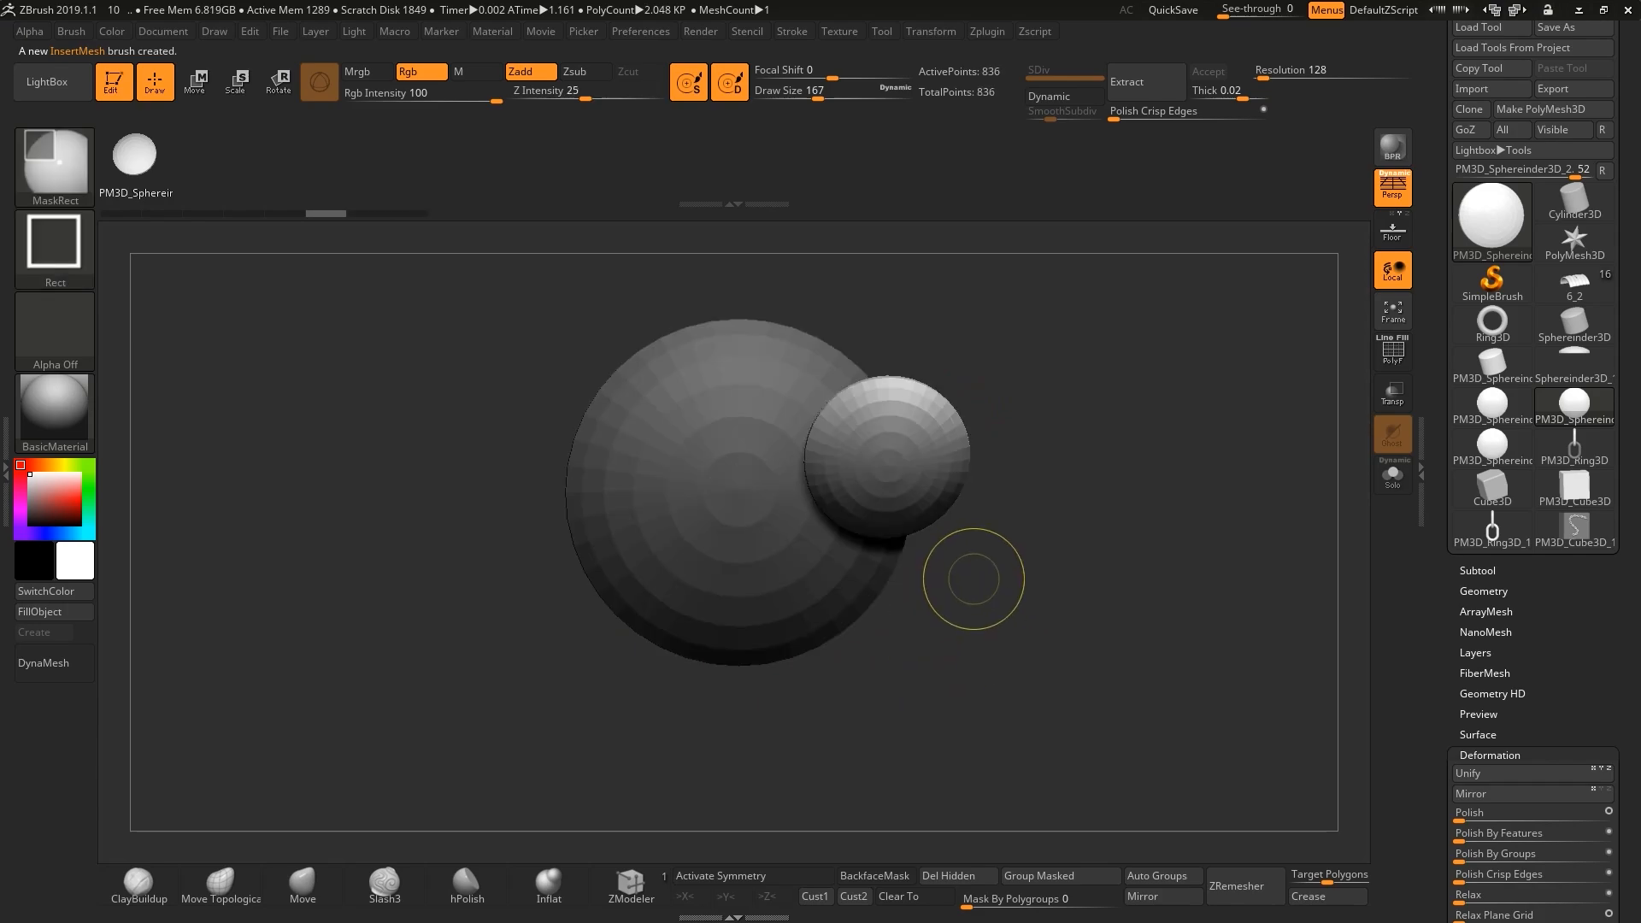
Create another InsertMesh brush from the reoriented sphere and insert a sphere at the centre of the larger one.
key(b)
click(638, 885)
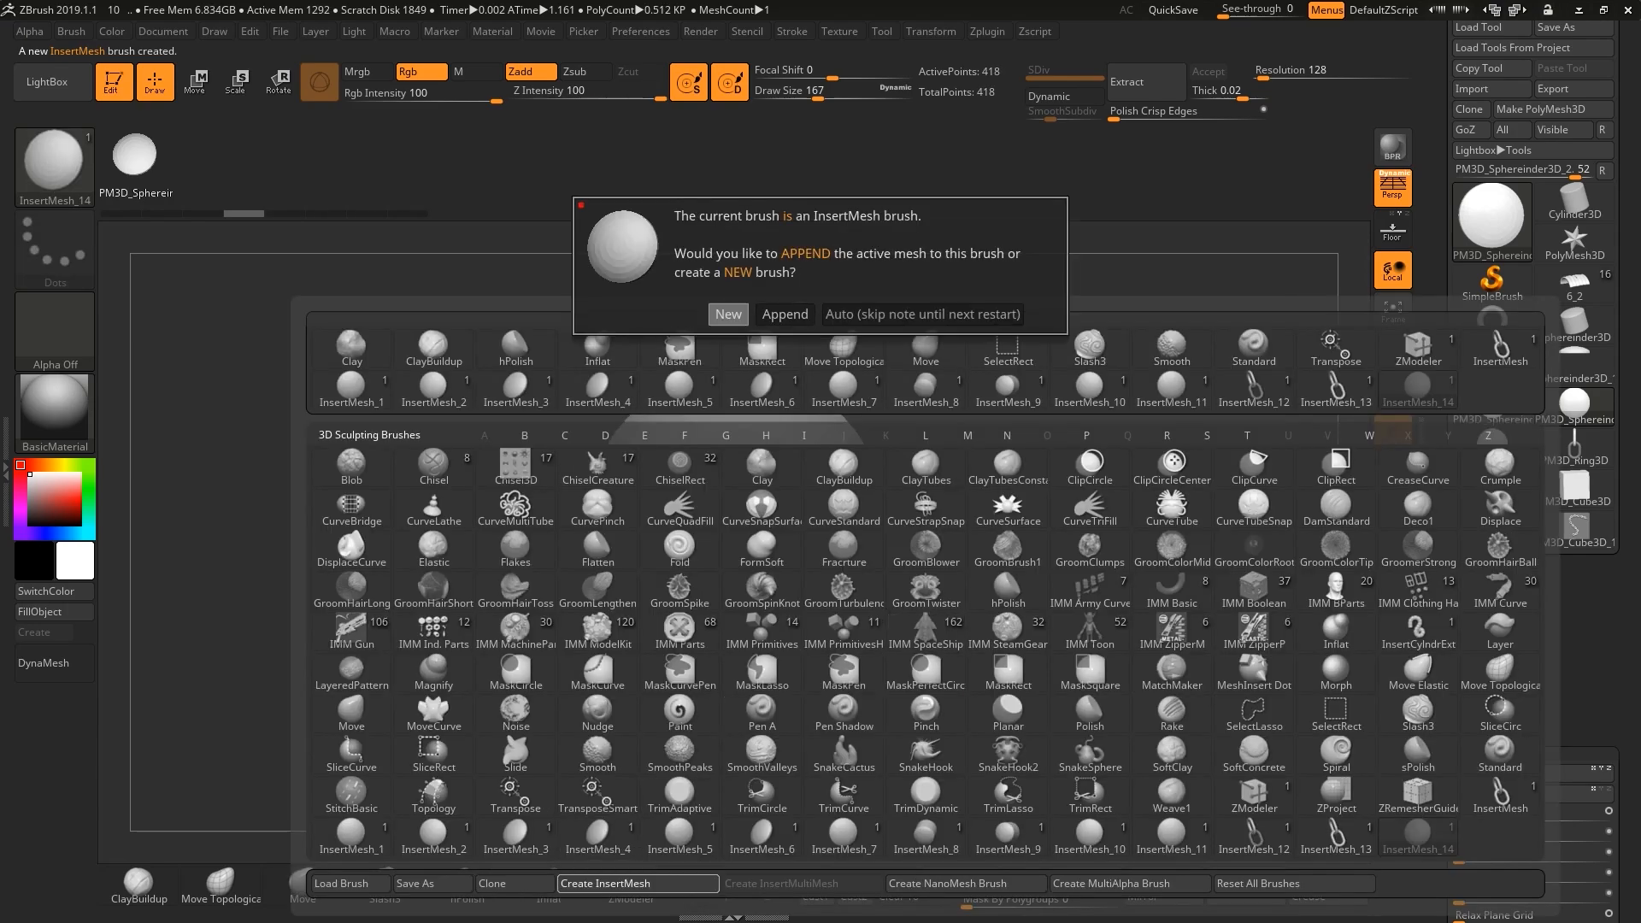
click(728, 315)
drag(737, 522, 769, 547)
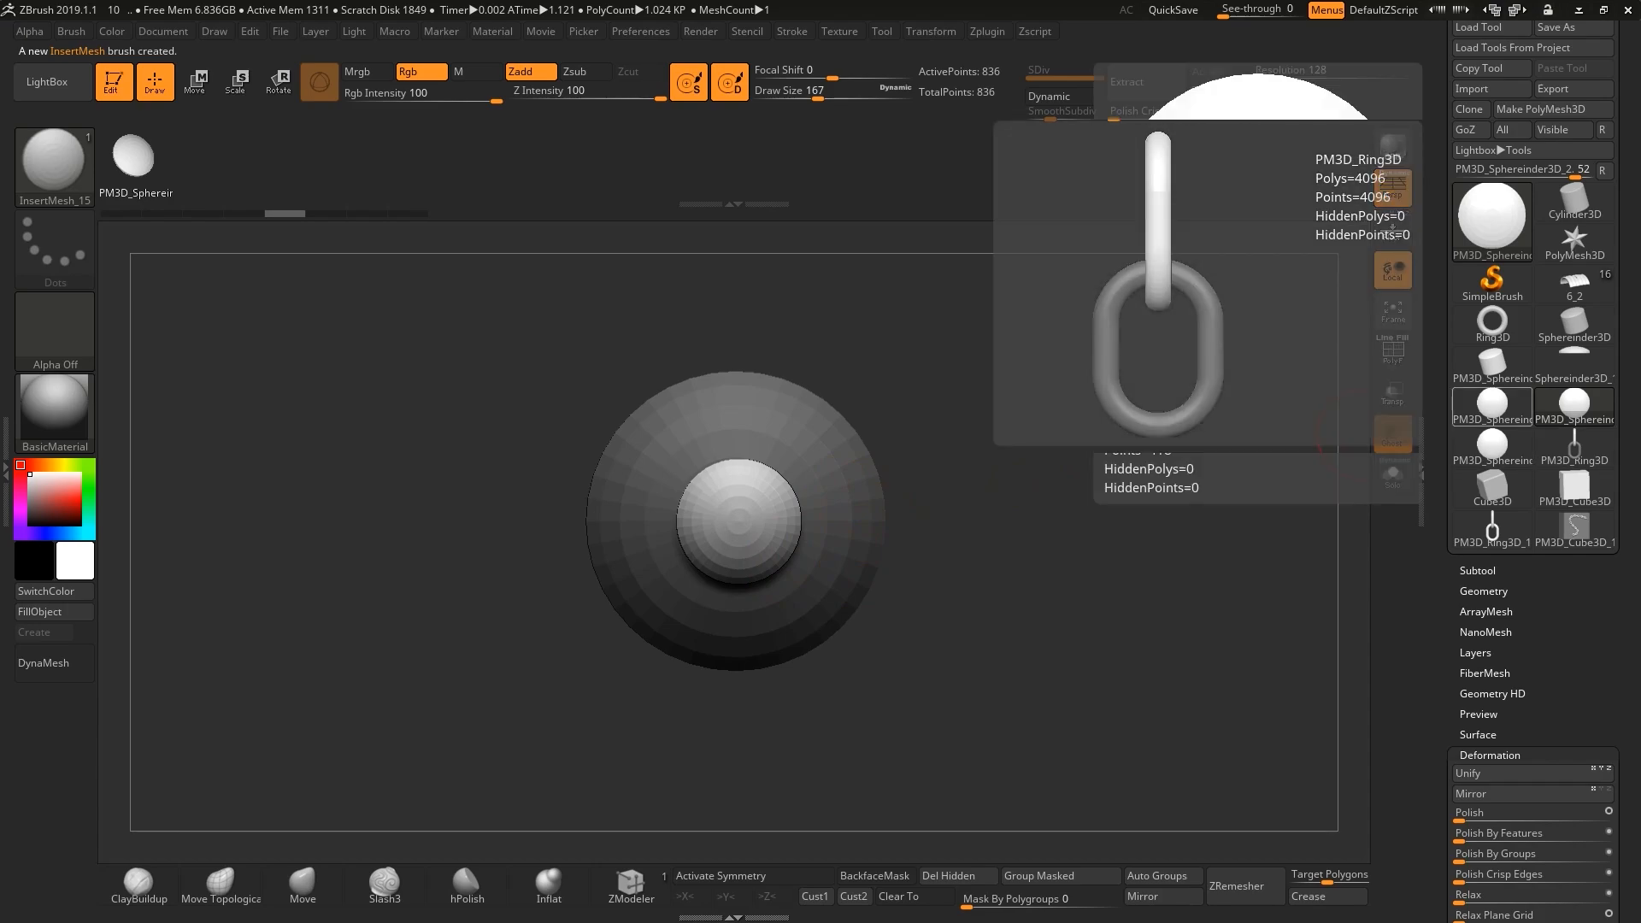
Switch to the octopus building model and isolate its curved roof planks.
click(1574, 282)
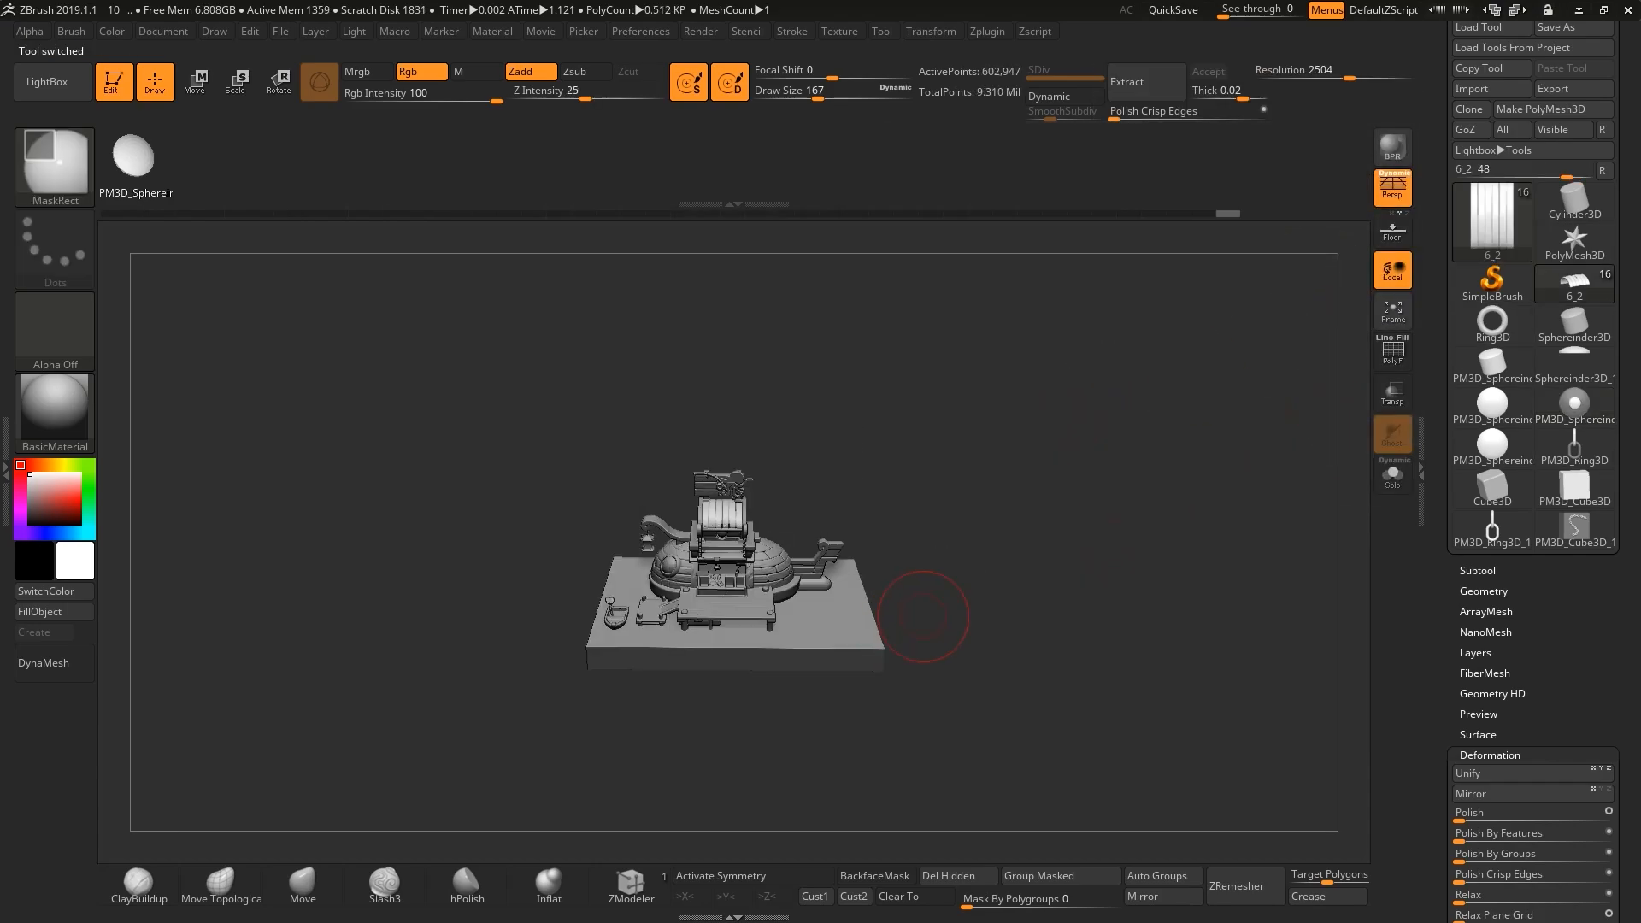
mouse_move(927, 618)
mouse_down()
mouse_move(960, 396)
mouse_move(1004, 367)
mouse_move(1051, 513)
mouse_up()
click(1393, 475)
drag(1137, 461, 1026, 508)
Insert spherical nail heads near the lower ends of the last two roof planks at draw size 7, and clear the mask.
key(space)
drag(892, 511, 875, 511)
mouse_move(906, 547)
mouse_down()
mouse_move(958, 547)
mouse_move(1097, 604)
mouse_move(1085, 582)
mouse_move(1051, 585)
mouse_up()
key(space)
drag(759, 537, 740, 538)
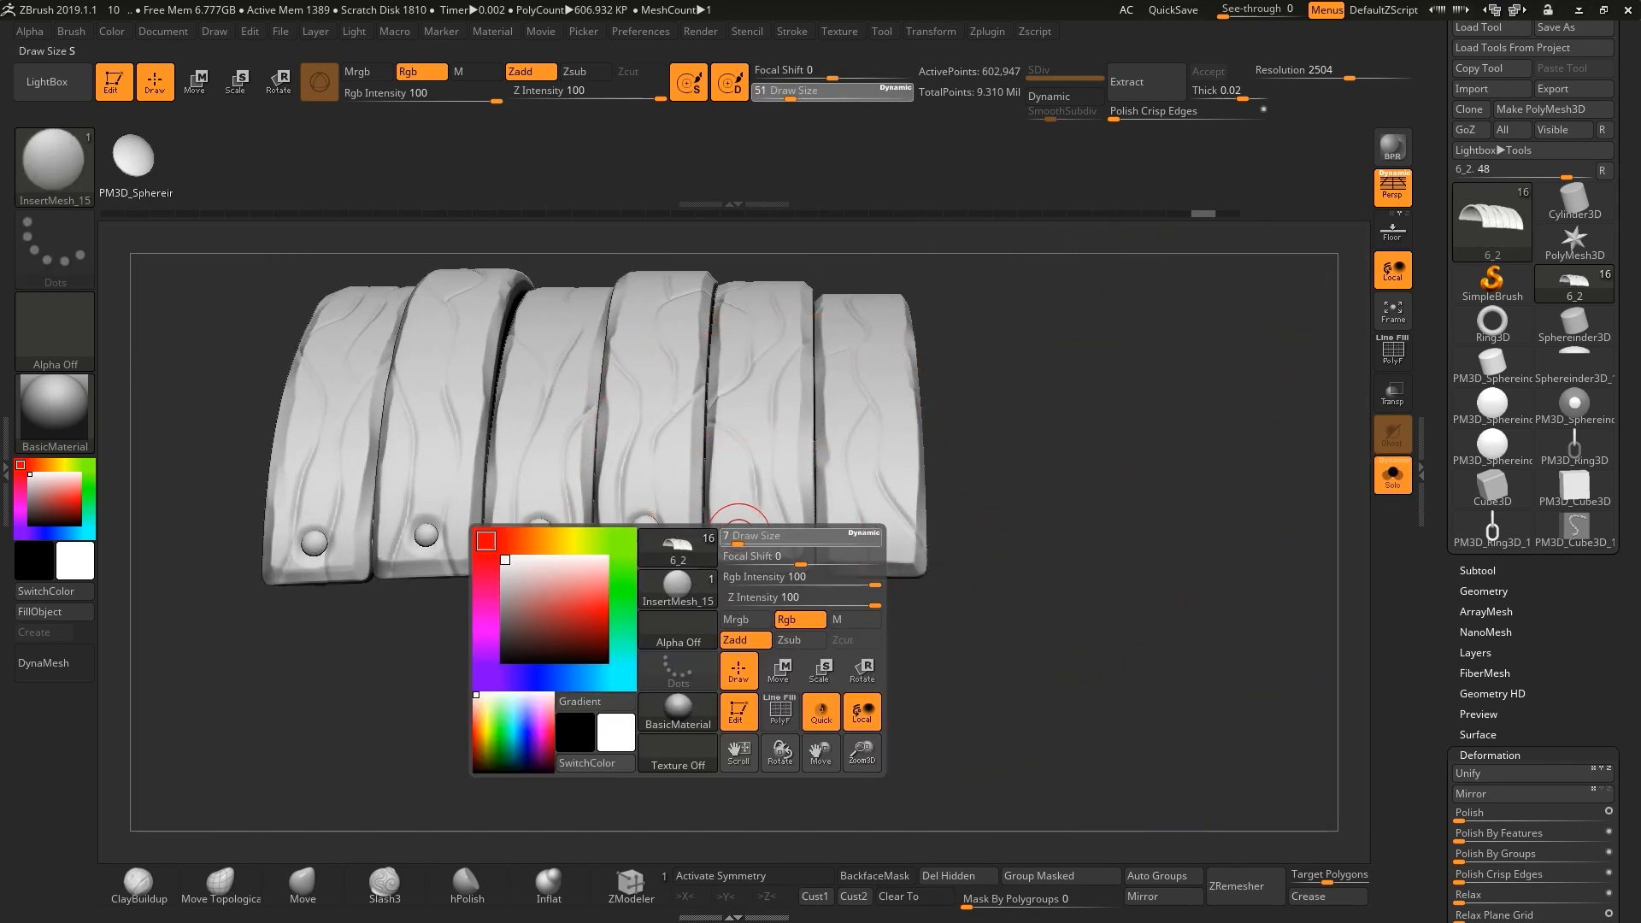
key(alt+s)
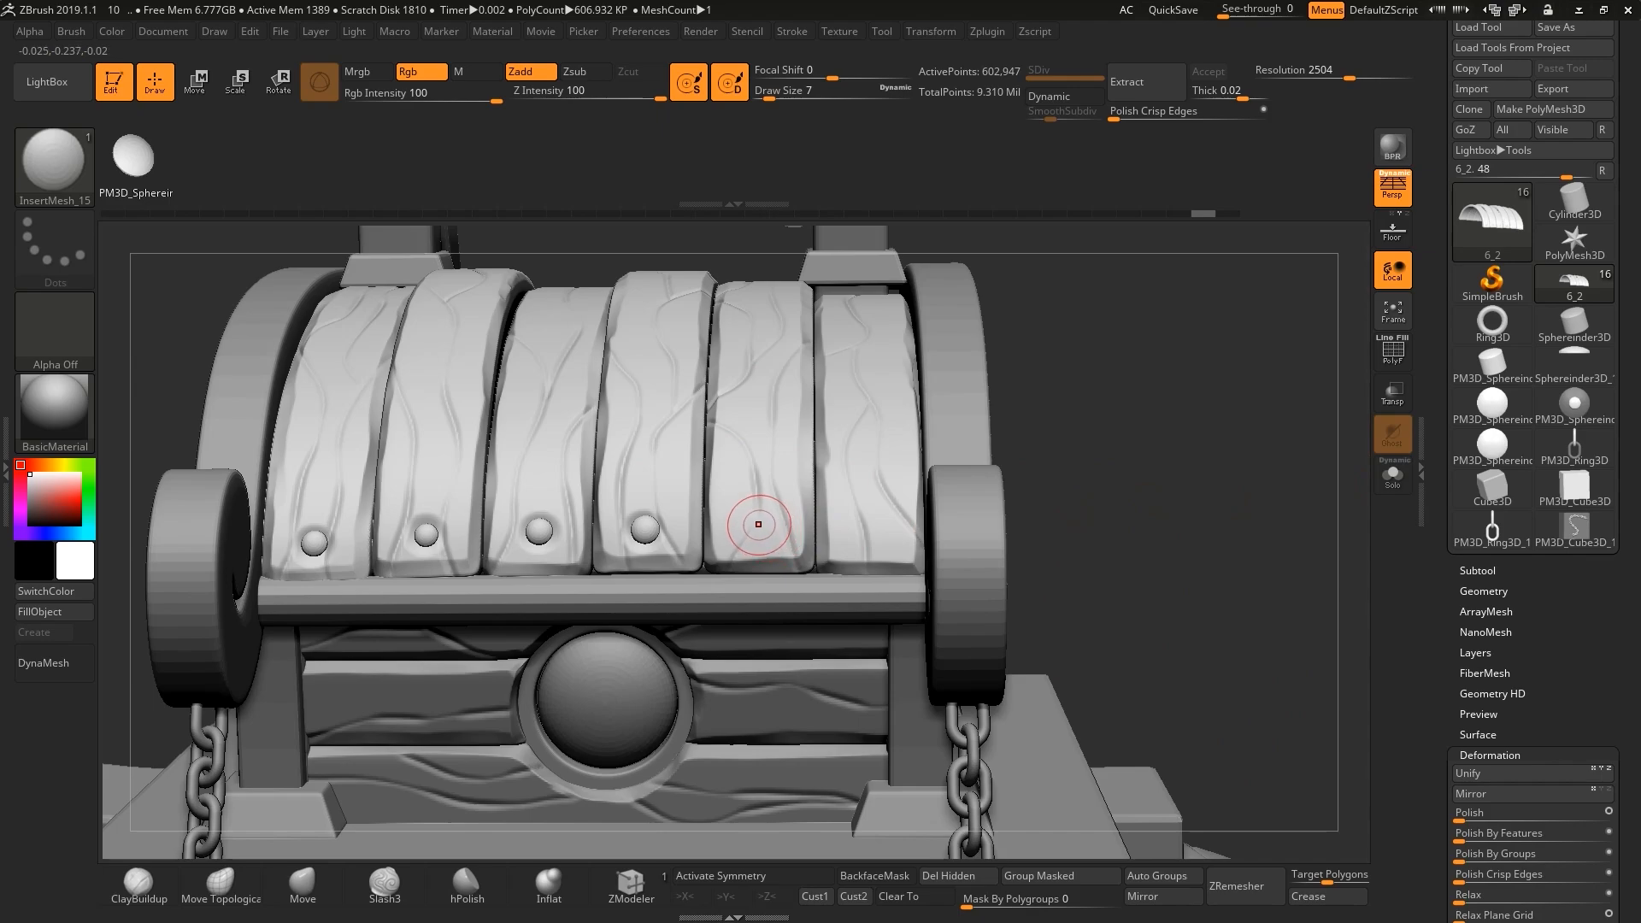
drag(759, 525, 773, 531)
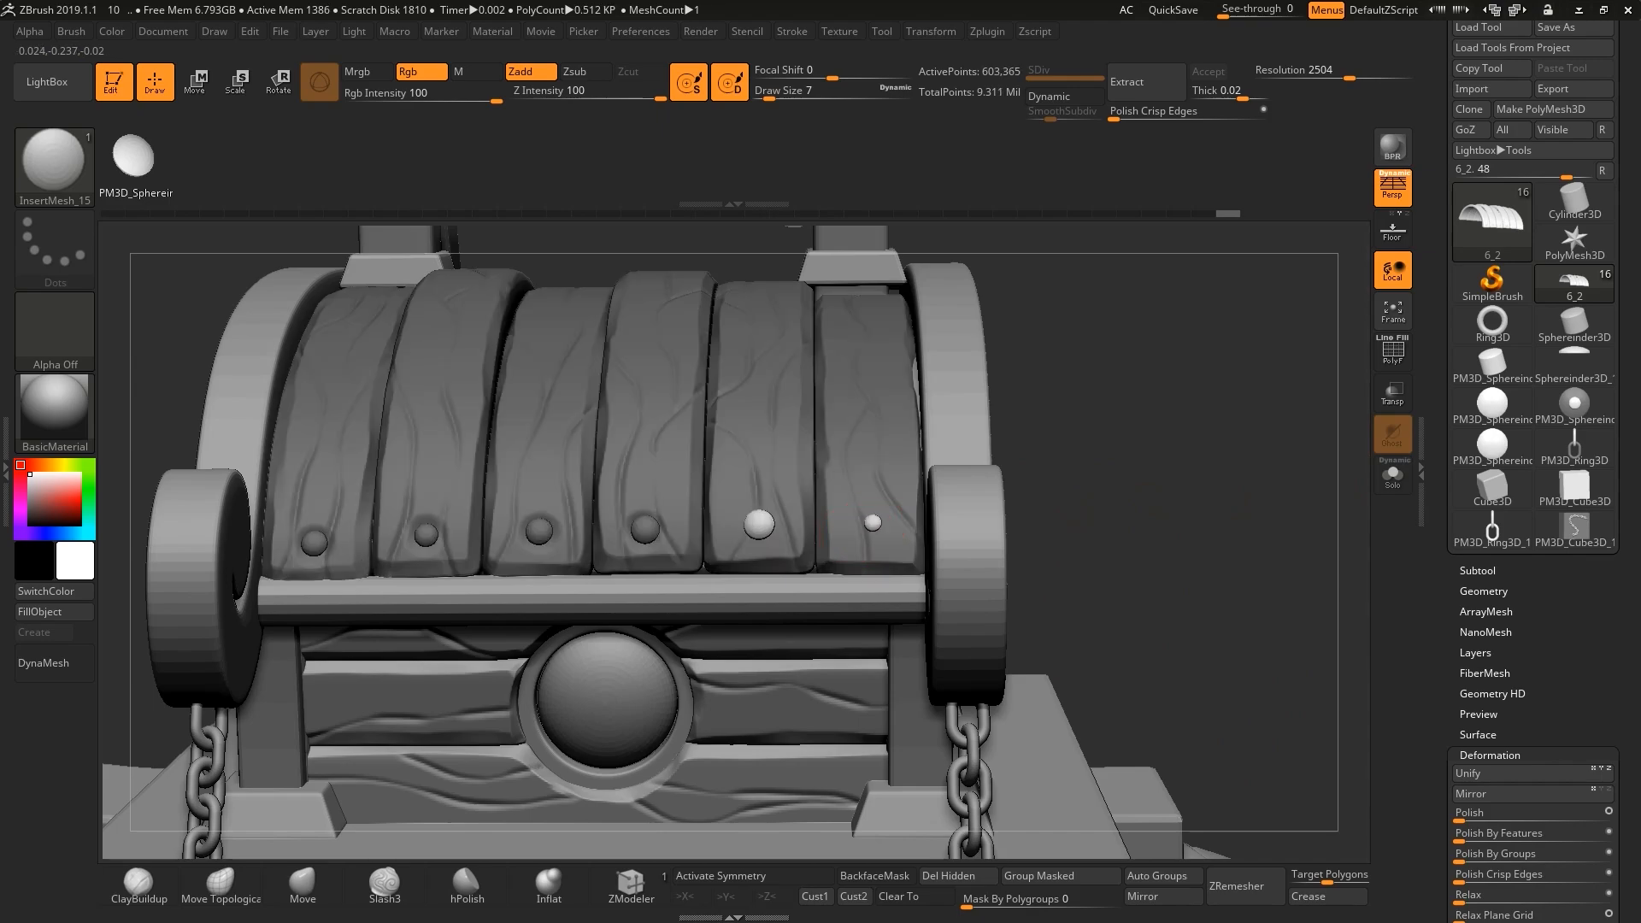
drag(873, 523, 887, 529)
ctrl+drag(1079, 531, 1120, 556)
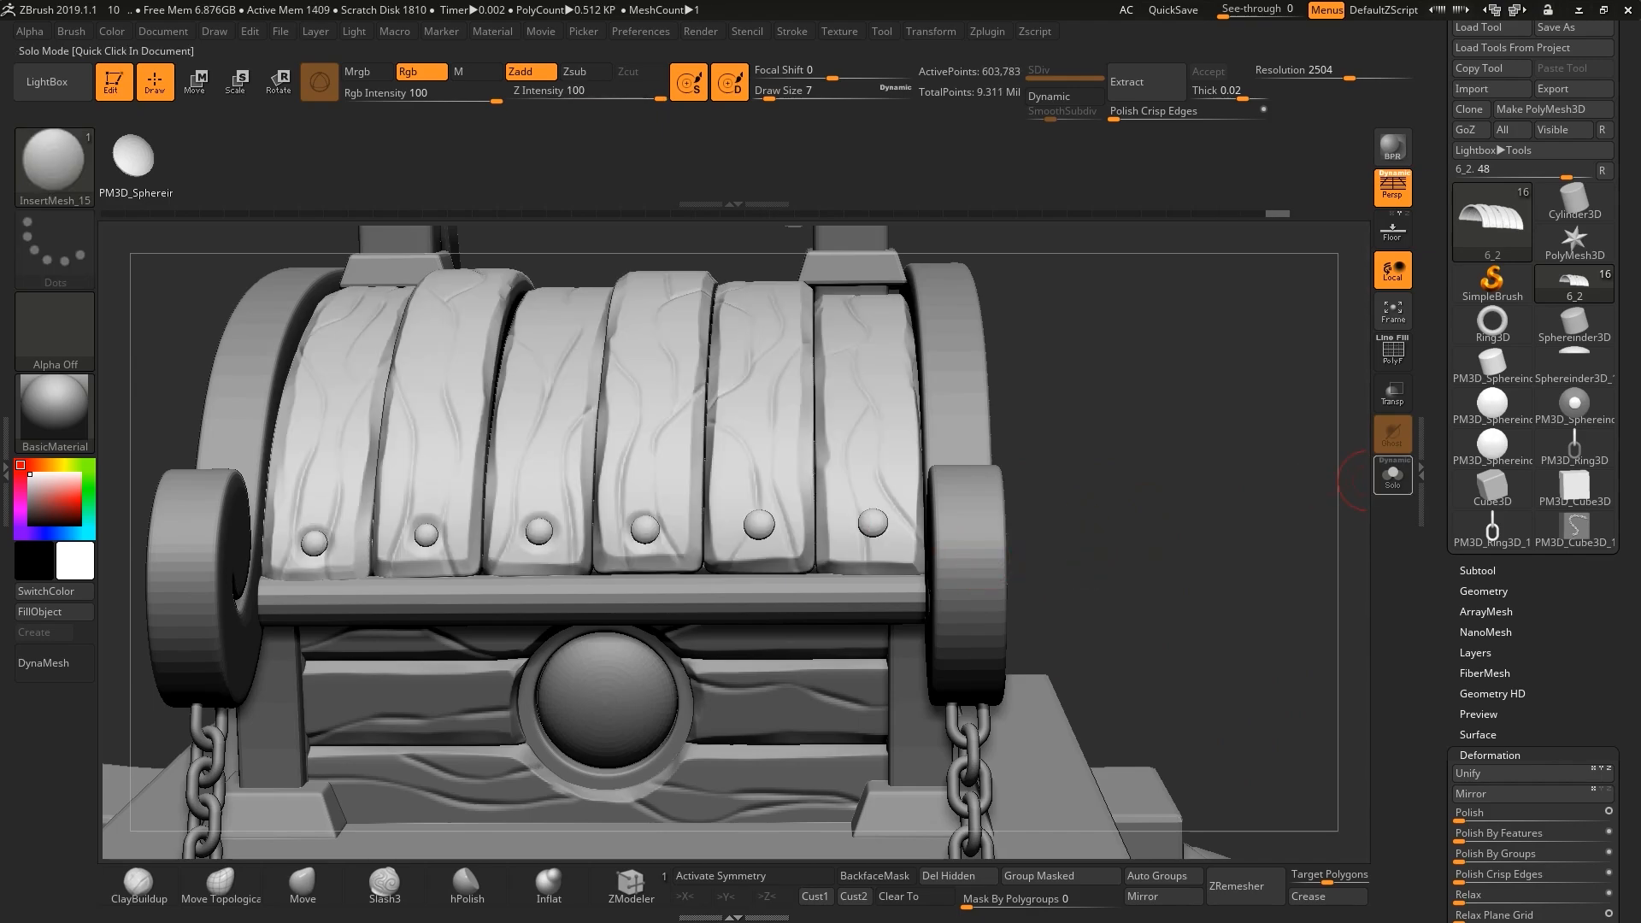
Isolate the roof planks and shape the wood around the two new nail heads with the Move brush at draw size 37.
click(1392, 474)
drag(1022, 583, 1069, 629)
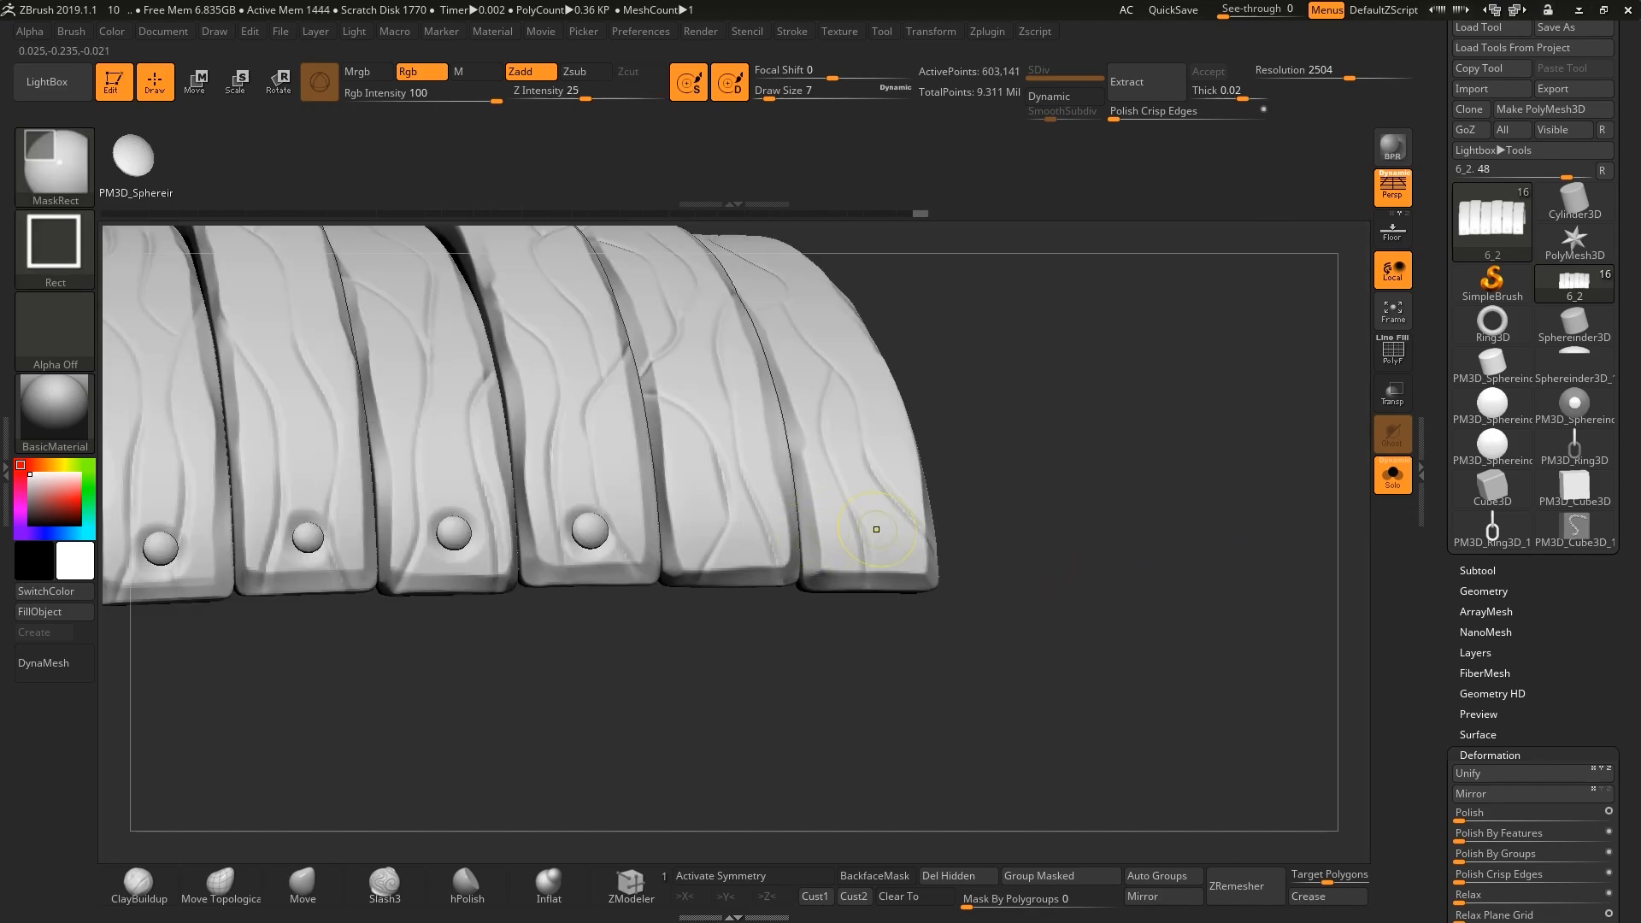
key(b)
key(m)
key(v)
drag(1085, 589, 1026, 599)
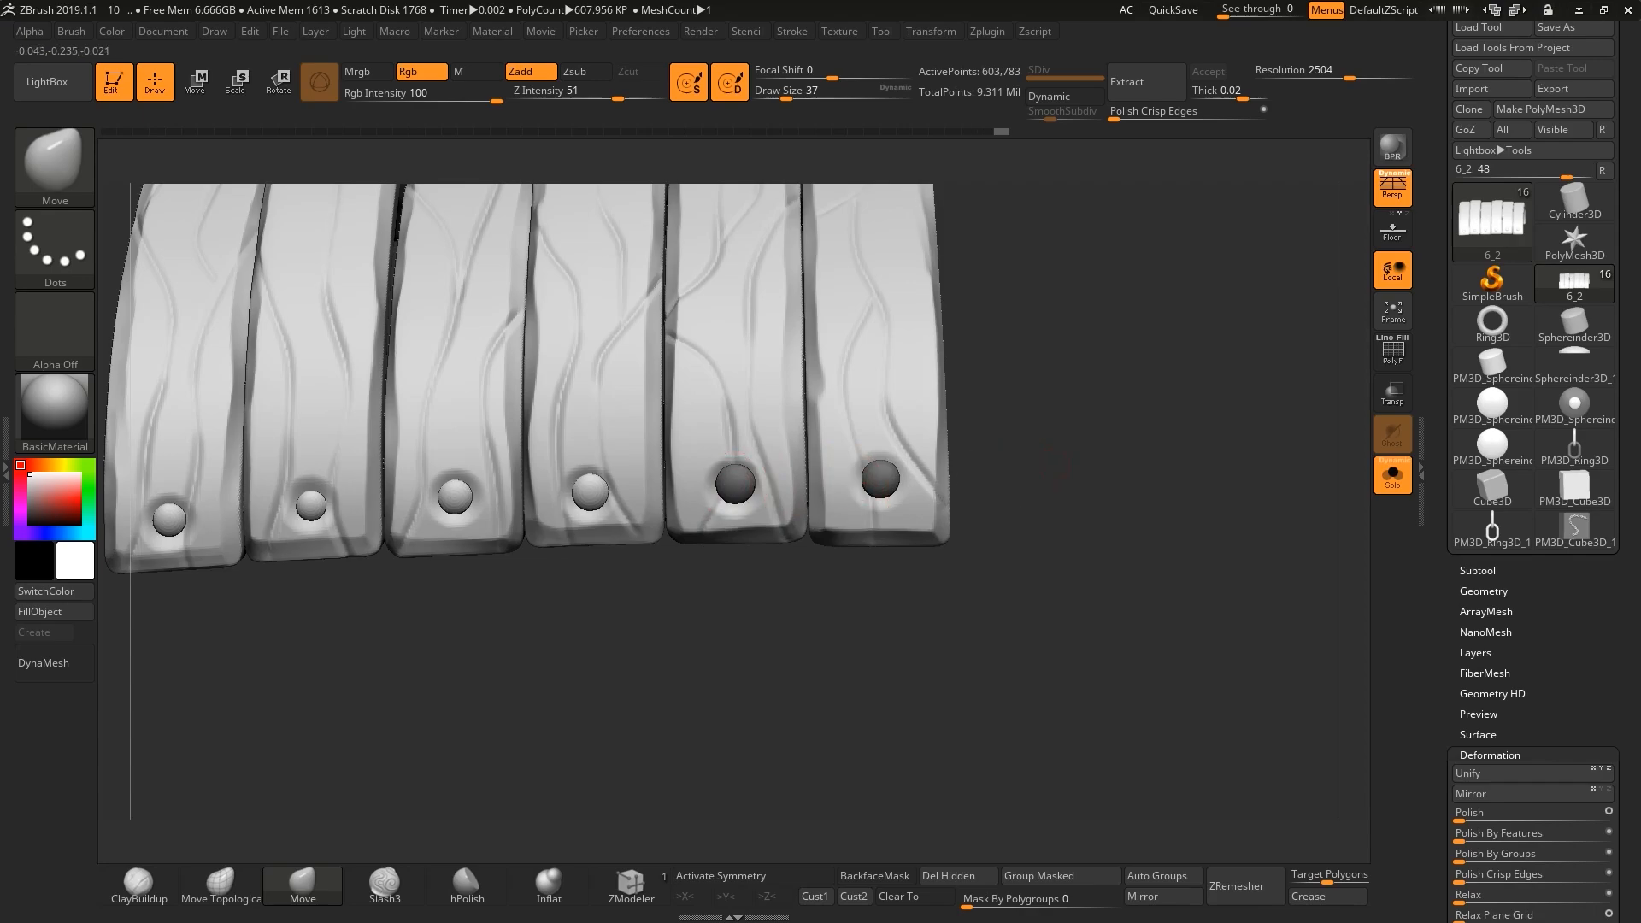
Invert the mask, shift the two nail heads slightly on their planks, and clear the mask.
ctrl+click(1062, 509)
drag(1079, 480, 957, 518)
key(w)
drag(667, 505, 677, 506)
key(q)
mouse_move(868, 500)
mouse_down()
mouse_move(898, 513)
mouse_move(889, 539)
mouse_move(1025, 551)
mouse_up()
ctrl+drag(1086, 526, 1158, 562)
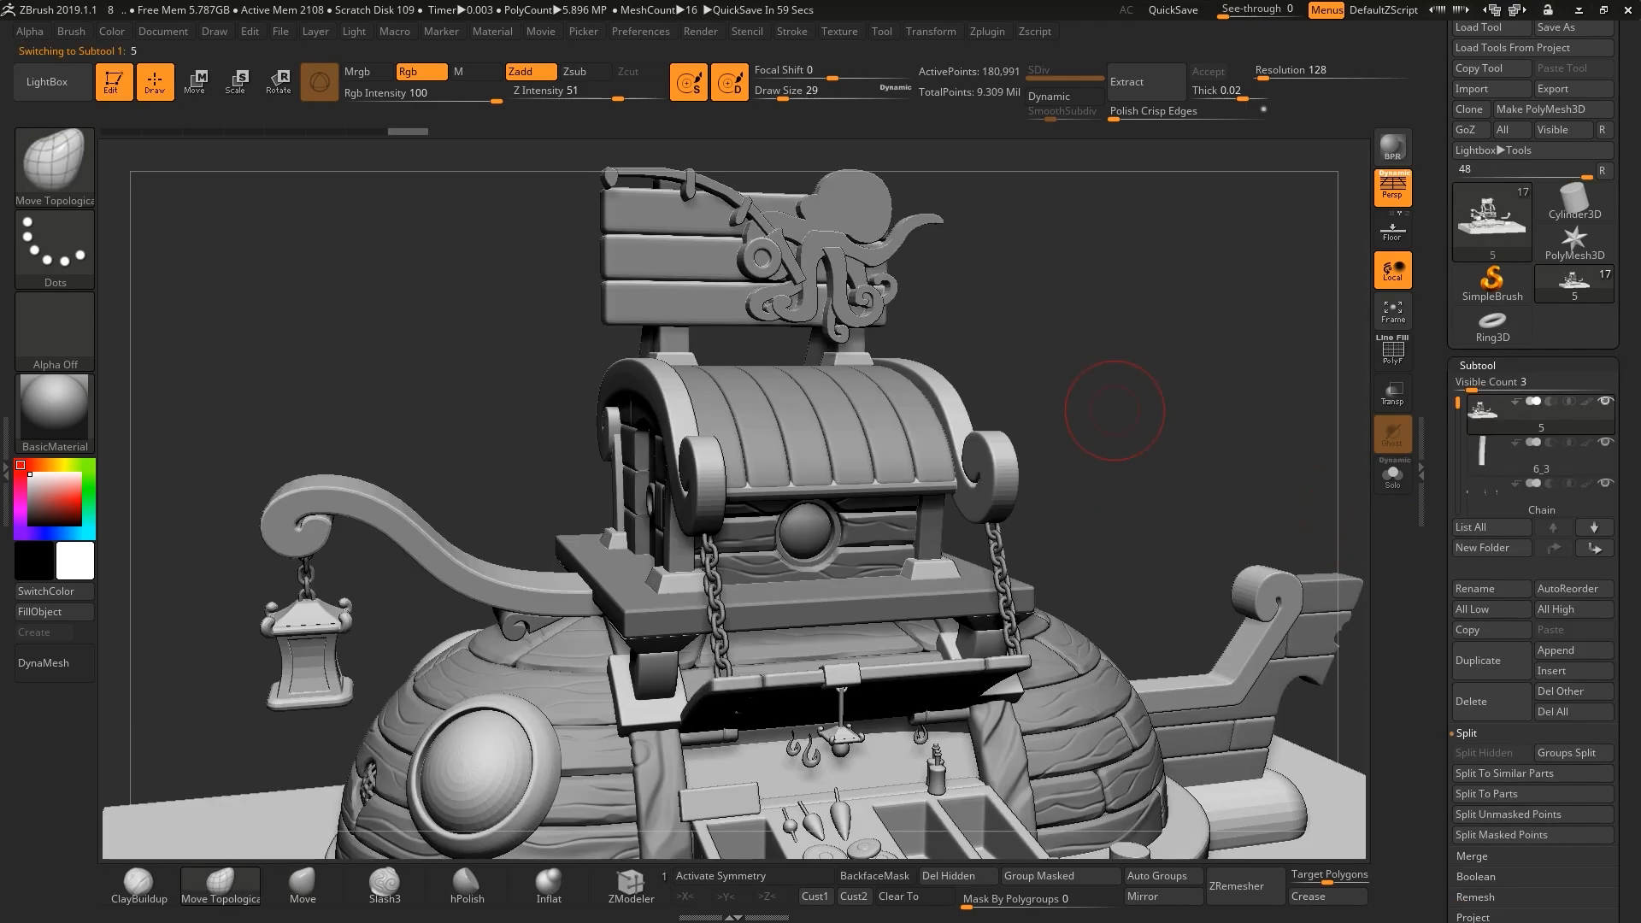
Select the roof plank subtool and adjust its planks with the Move Topological brush at draw size 124.
alt+click(872, 422)
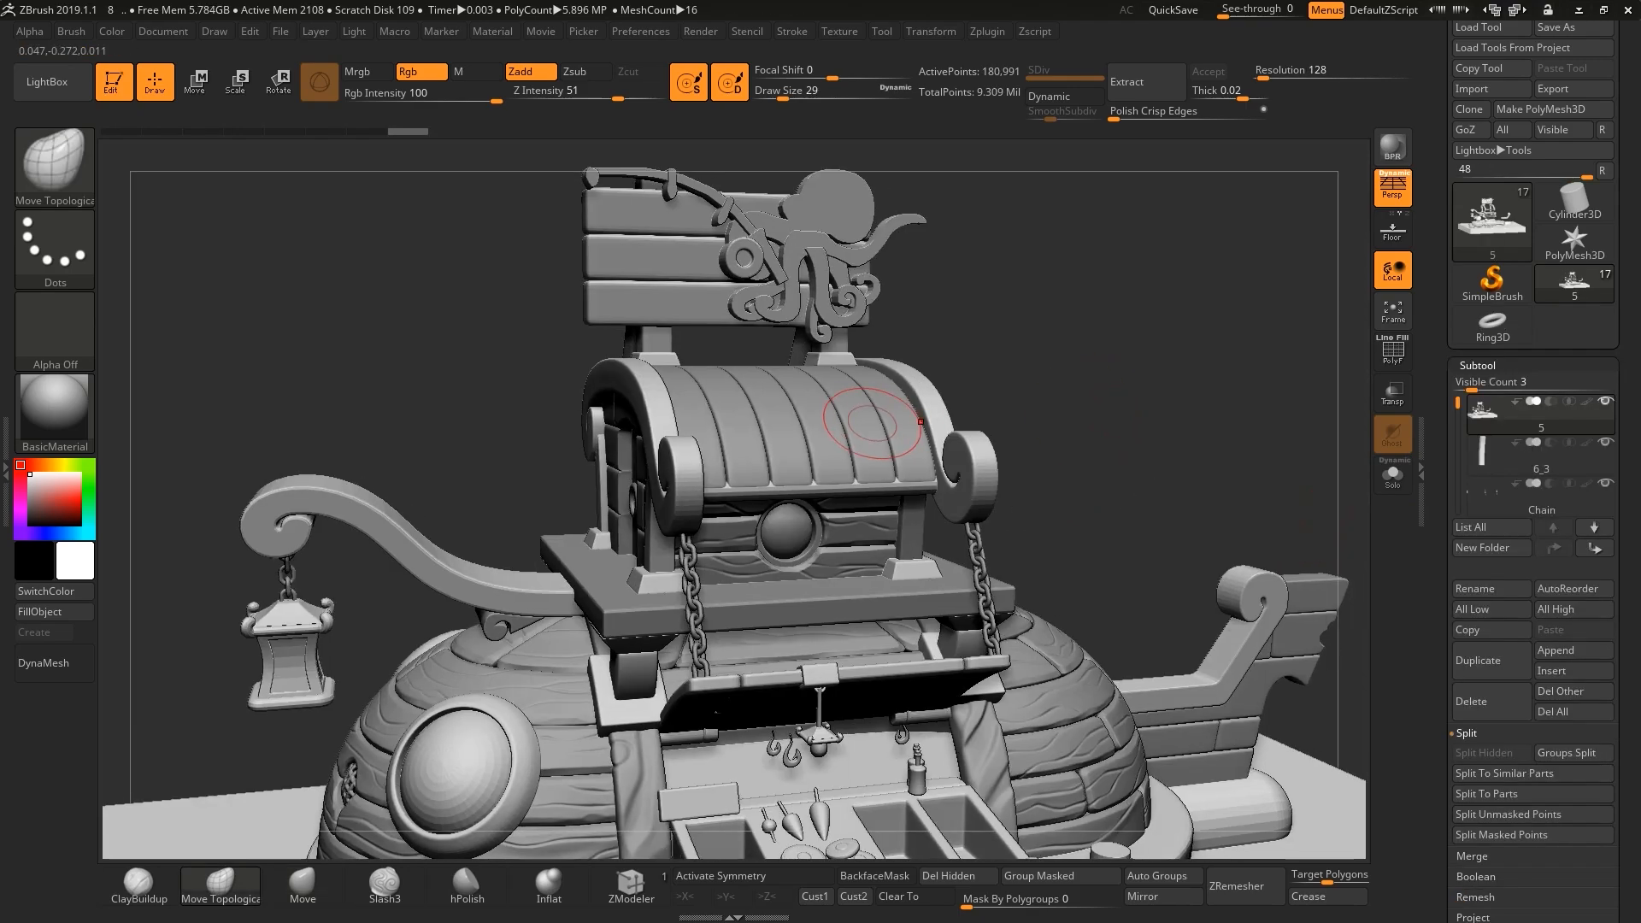
key(b)
key(m)
key(t)
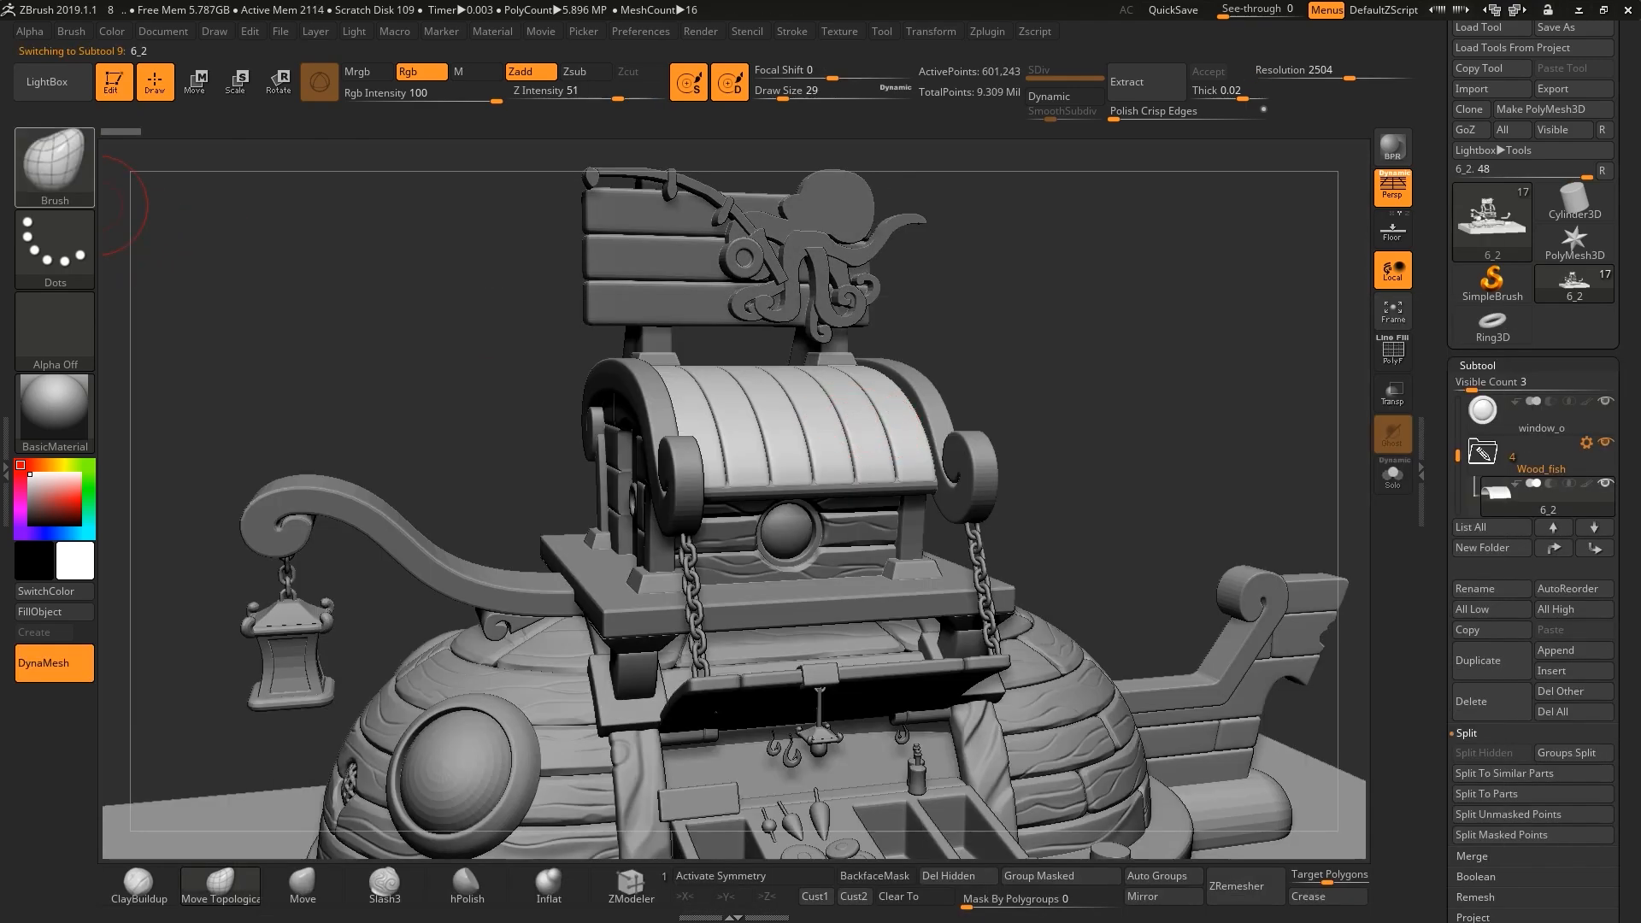
key(space)
click(827, 398)
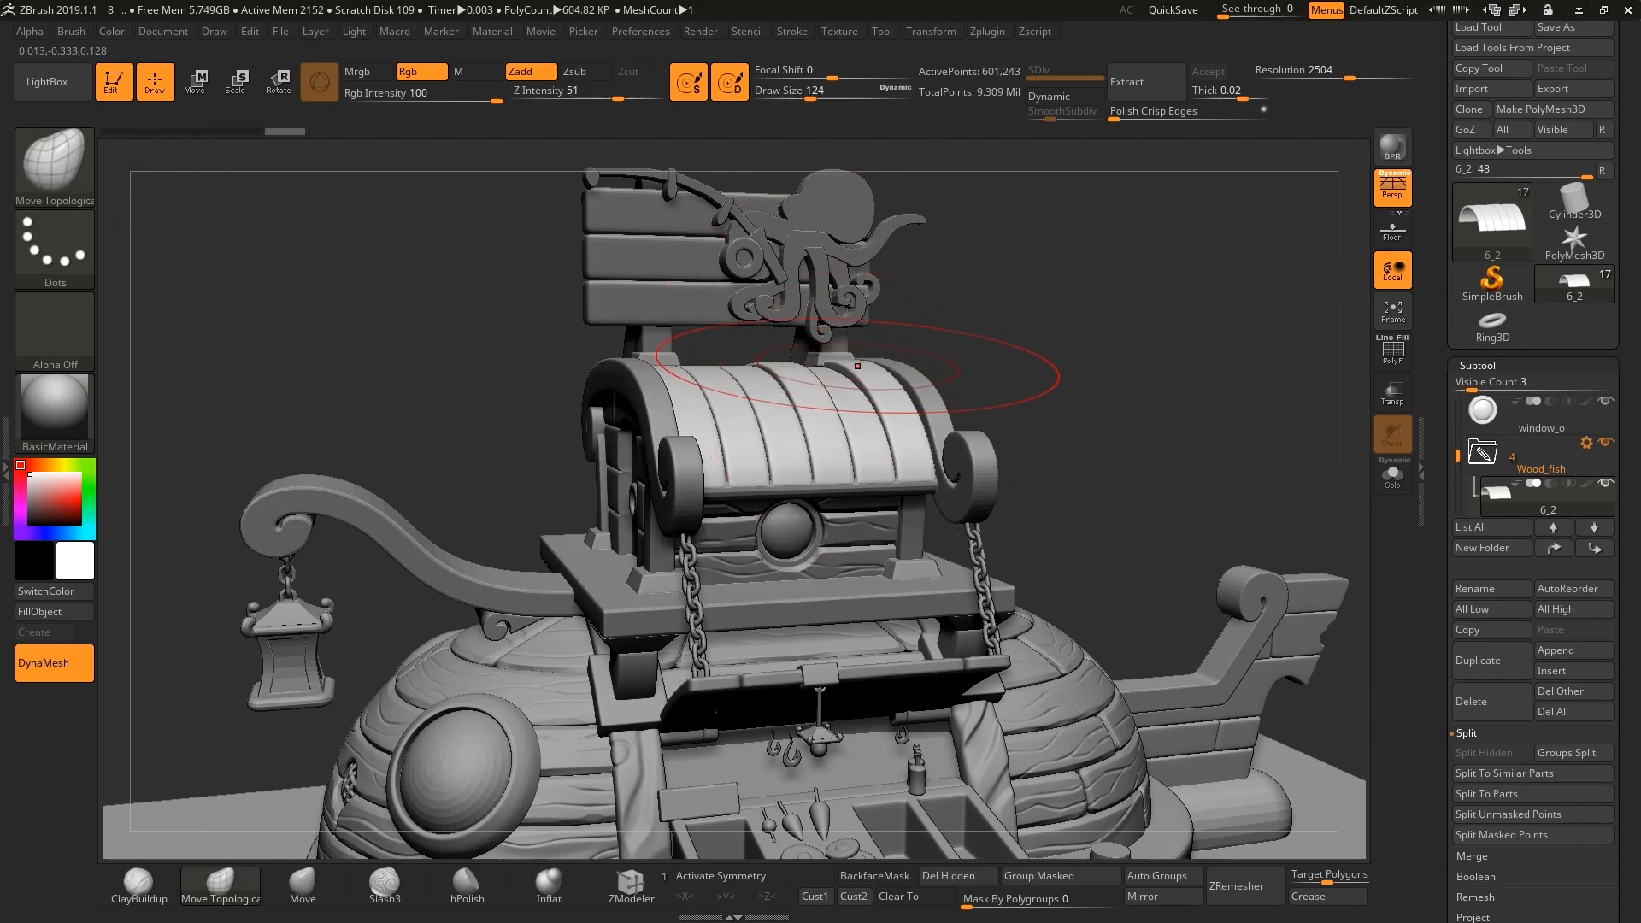
right_drag(825, 368, 880, 361)
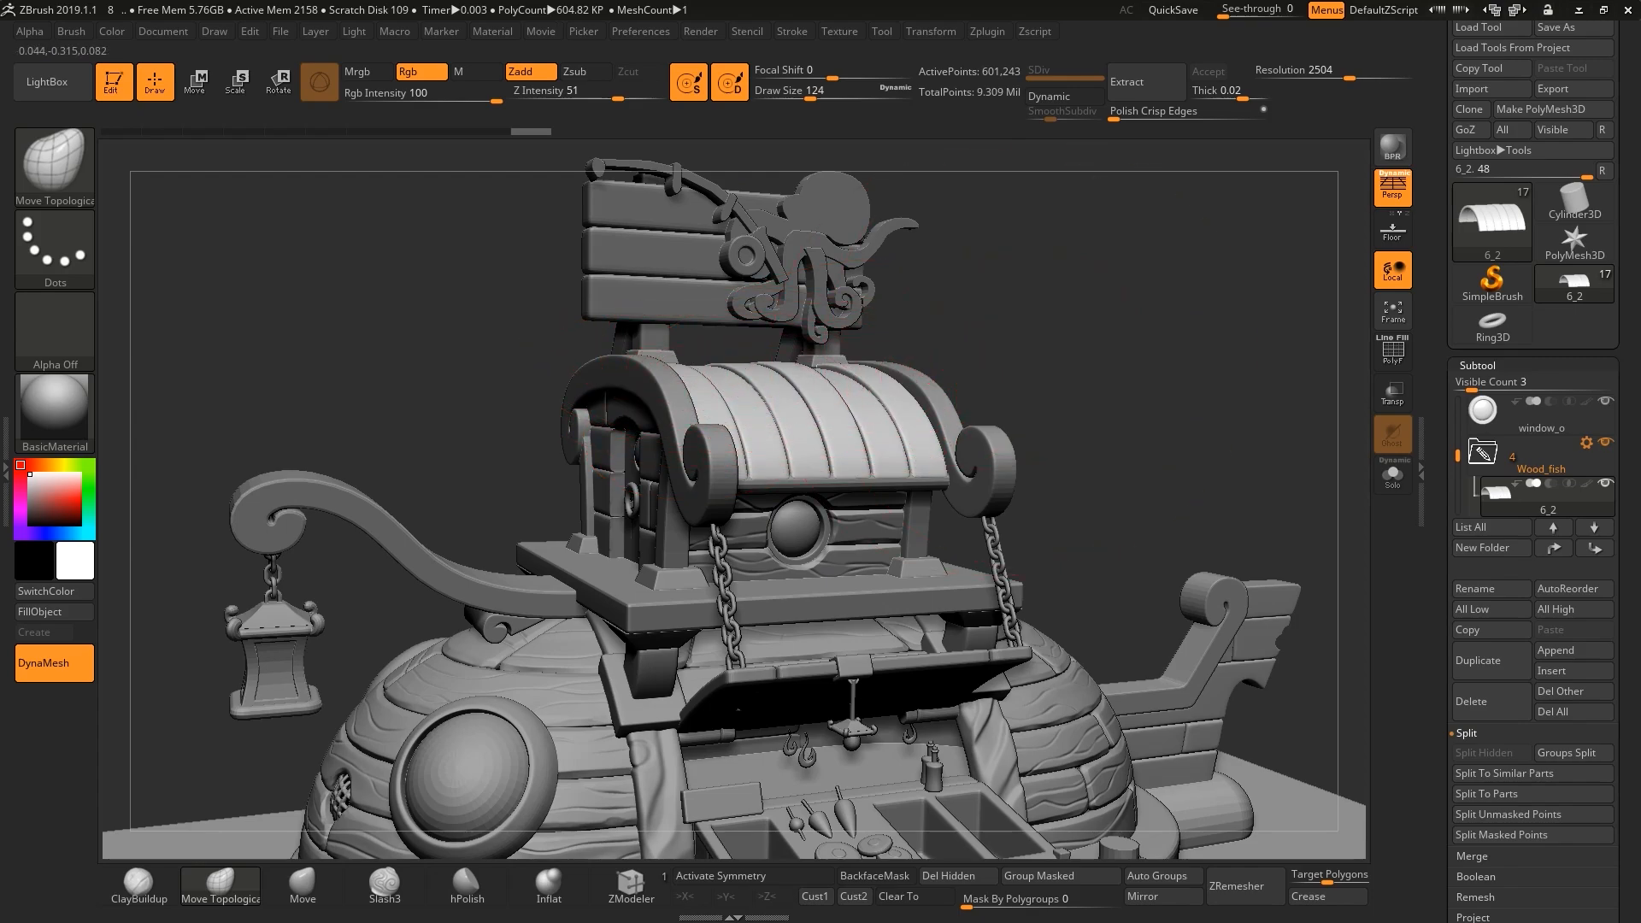
right_drag(898, 424, 817, 428)
Reduce the draw size to 37 and isolate the narrow 6_3 subtool.
key(space)
drag(991, 406, 971, 405)
alt+click(945, 535)
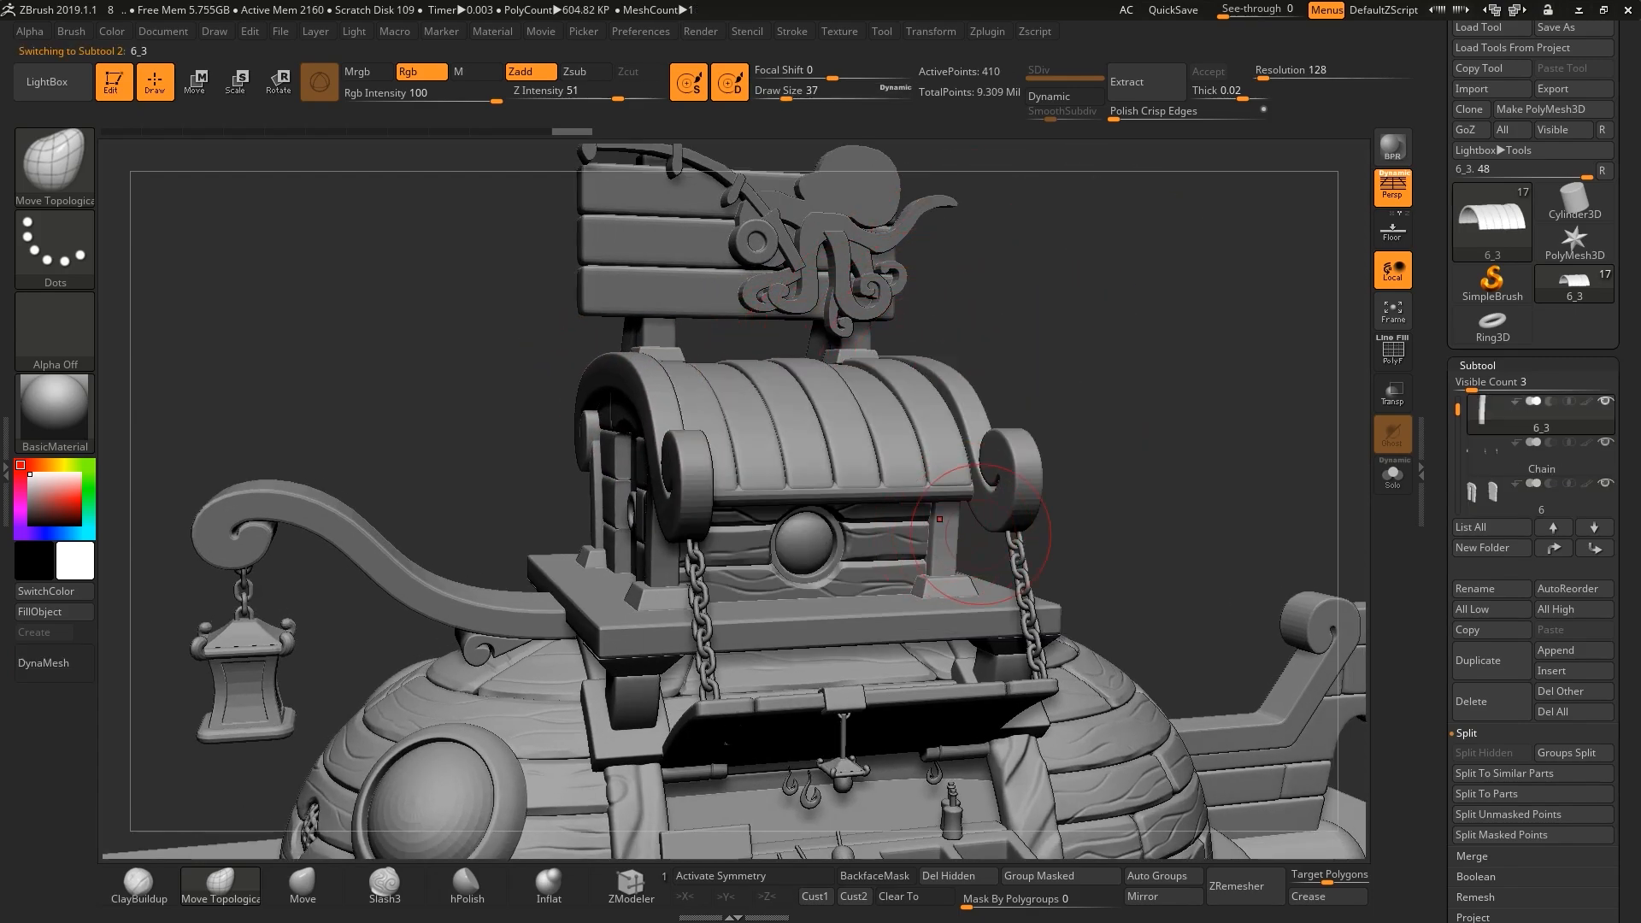
click(1393, 475)
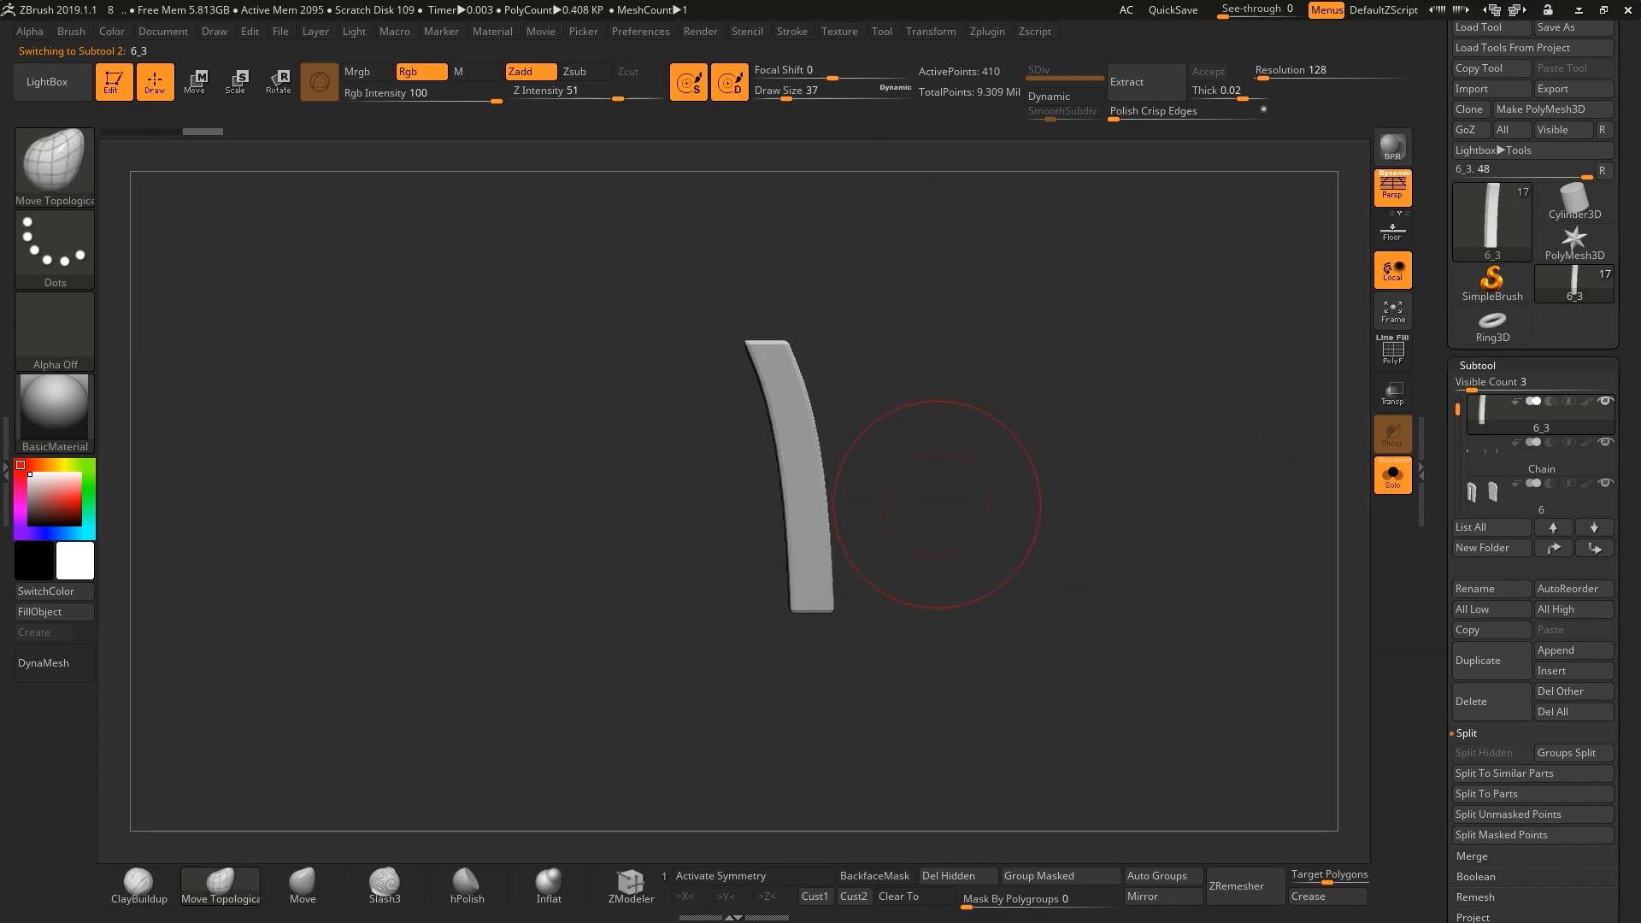
Adjust the curvature of the isolated 6_3 piece with the Bend Arc deformer and close the deformer.
key(w)
click(705, 351)
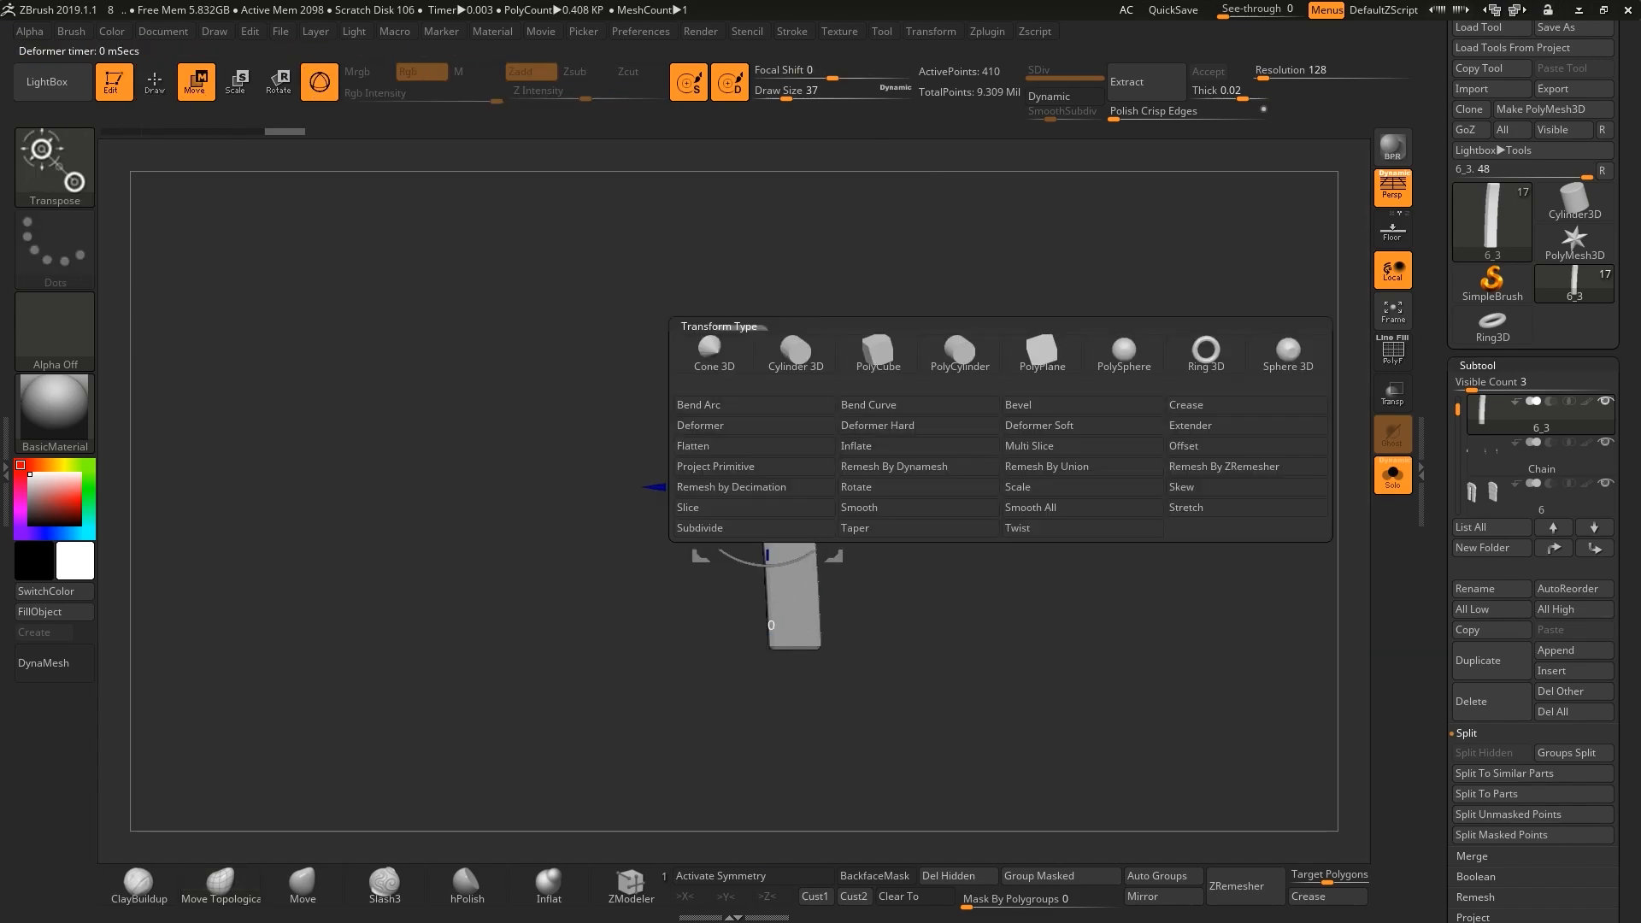
click(704, 404)
right_drag(676, 427, 735, 440)
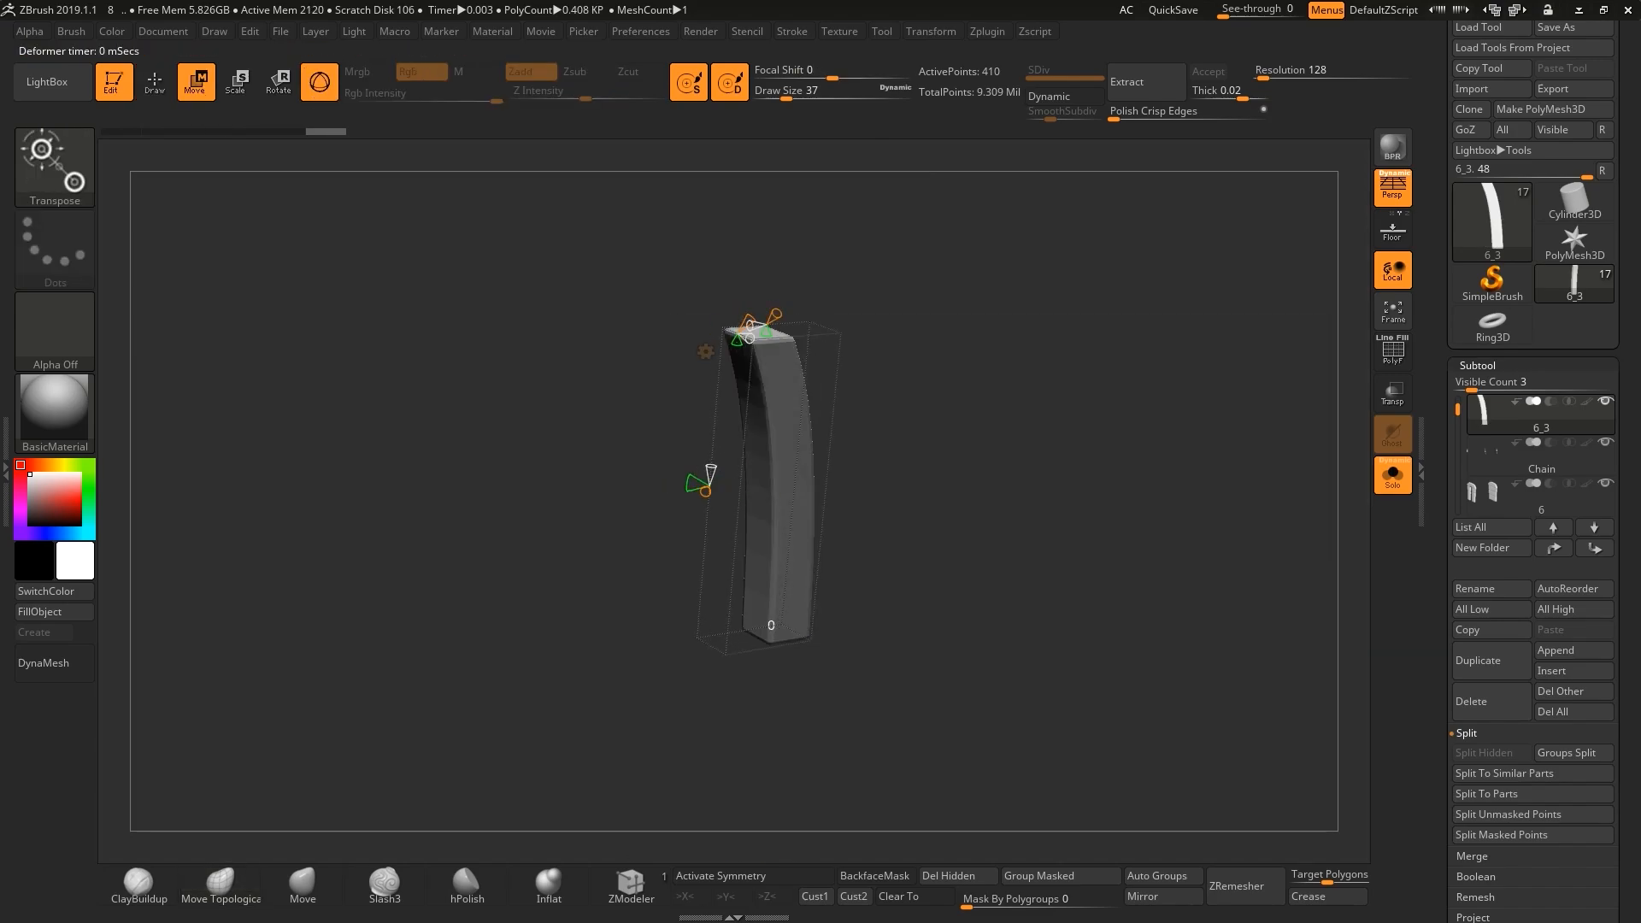
mouse_move(692, 483)
mouse_down()
mouse_move(649, 481)
mouse_move(691, 483)
mouse_up()
shift+right_drag(676, 485, 628, 474)
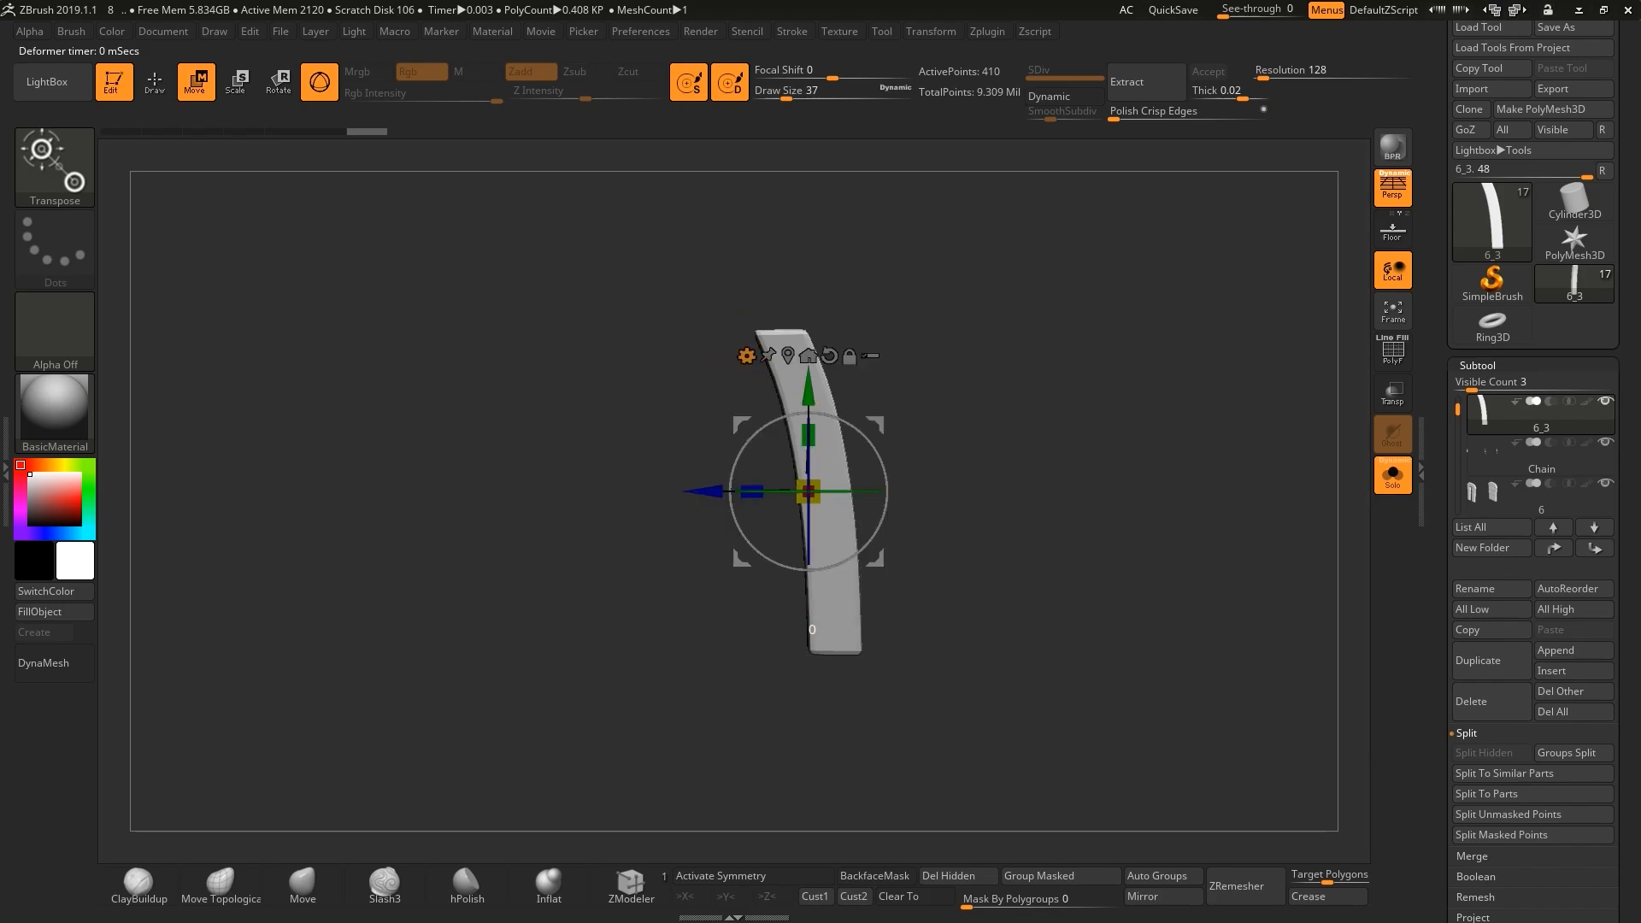
click(747, 355)
click(747, 352)
right_drag(747, 367, 872, 445)
Set the draw size to 1 and duplicate the curved piece along Z into a row of eight.
key(q)
alt+right_drag(974, 461, 940, 444)
key(space)
drag(951, 444, 925, 444)
alt+right_drag(923, 444, 845, 442)
key(w)
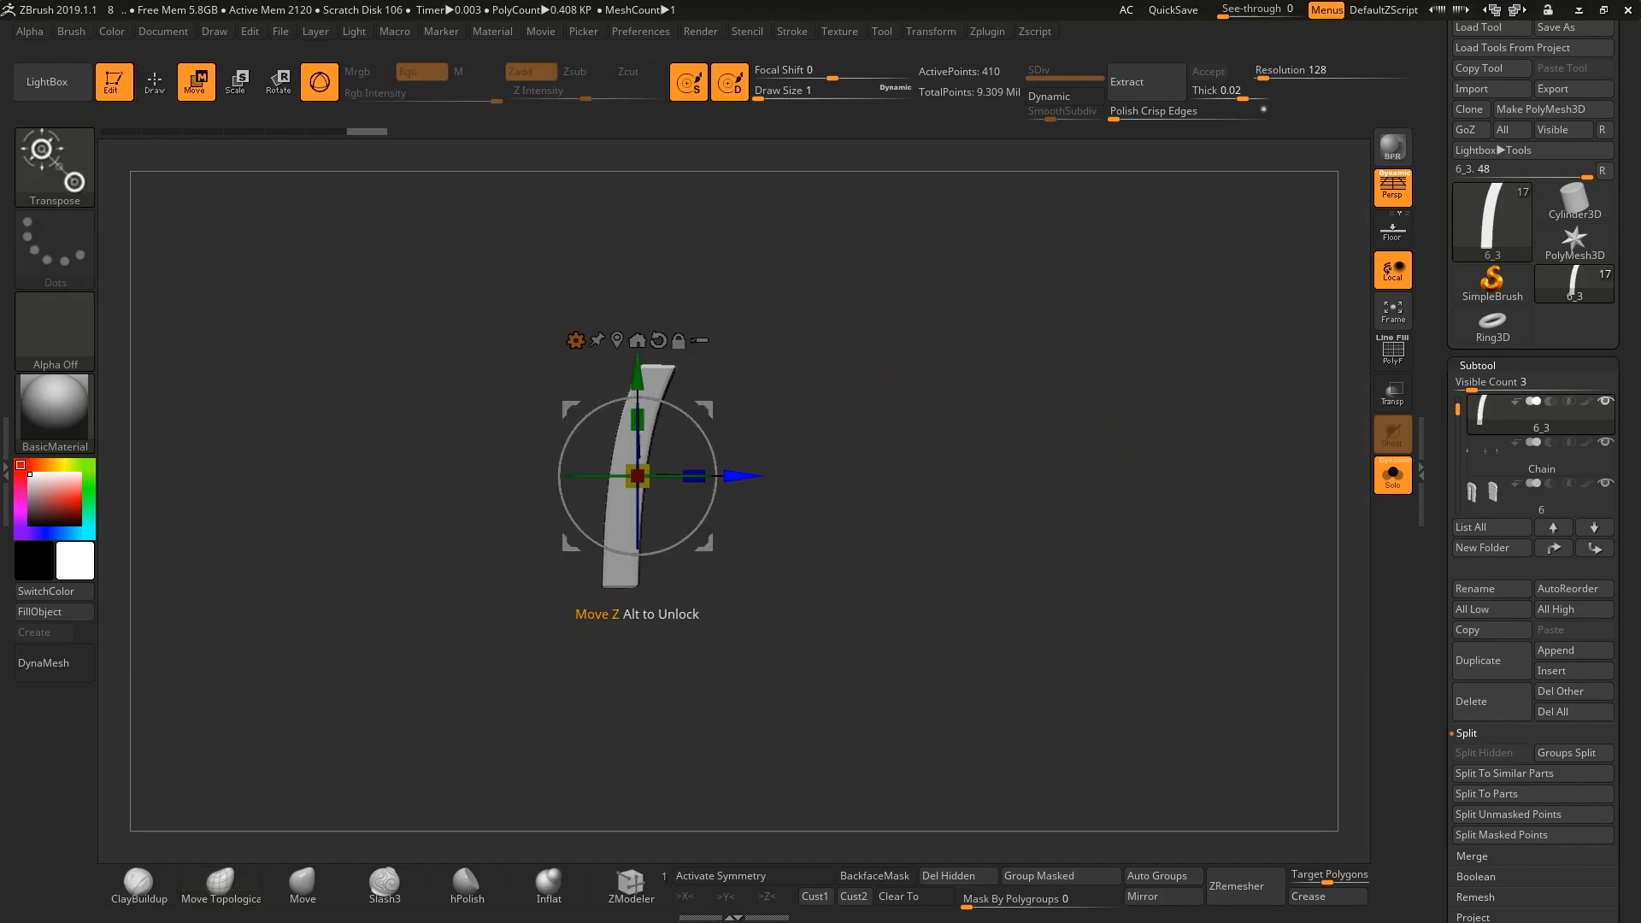
mouse_move(744, 476)
ctrl+mouse_down()
mouse_move(1174, 476)
mouse_move(1197, 504)
ctrl+mouse_up()
Duplicate the row of curved pieces diagonally downward to build five rows, and clear the mask.
key(q)
mouse_move(1145, 479)
alt+right_down()
mouse_move(1085, 468)
mouse_move(1090, 445)
mouse_move(1047, 478)
mouse_move(1081, 470)
mouse_move(953, 419)
alt+right_up()
key(w)
ctrl+drag(834, 427, 1116, 734)
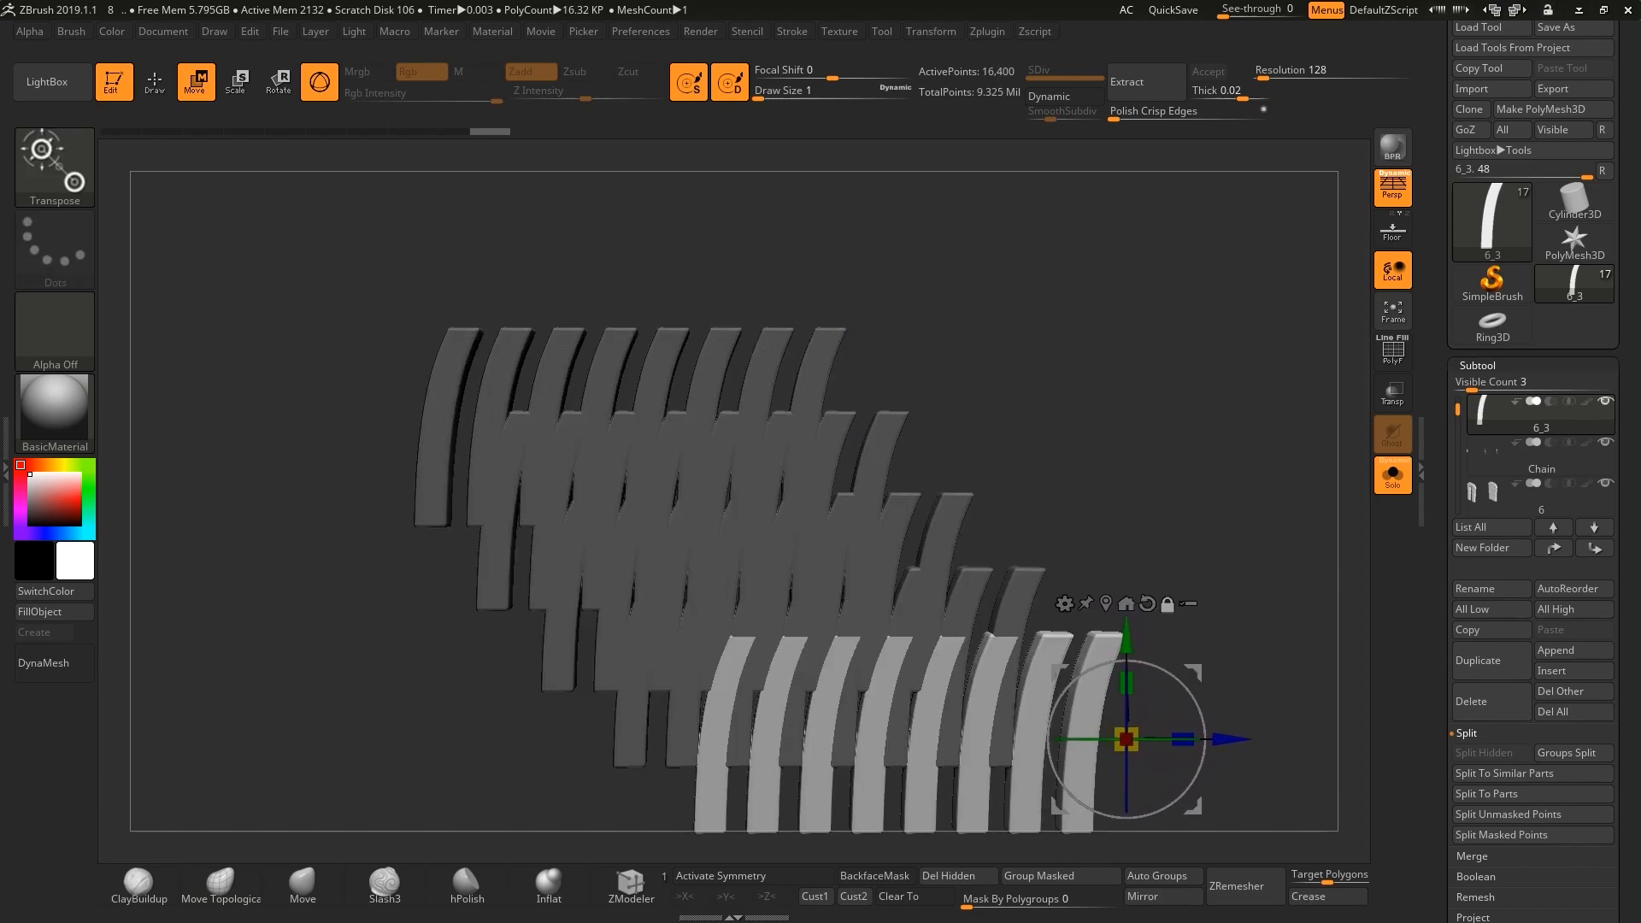
key(q)
ctrl+drag(1197, 599, 1222, 624)
mouse_move(1222, 623)
ctrl+right_down()
mouse_move(1205, 547)
mouse_move(949, 581)
ctrl+right_up()
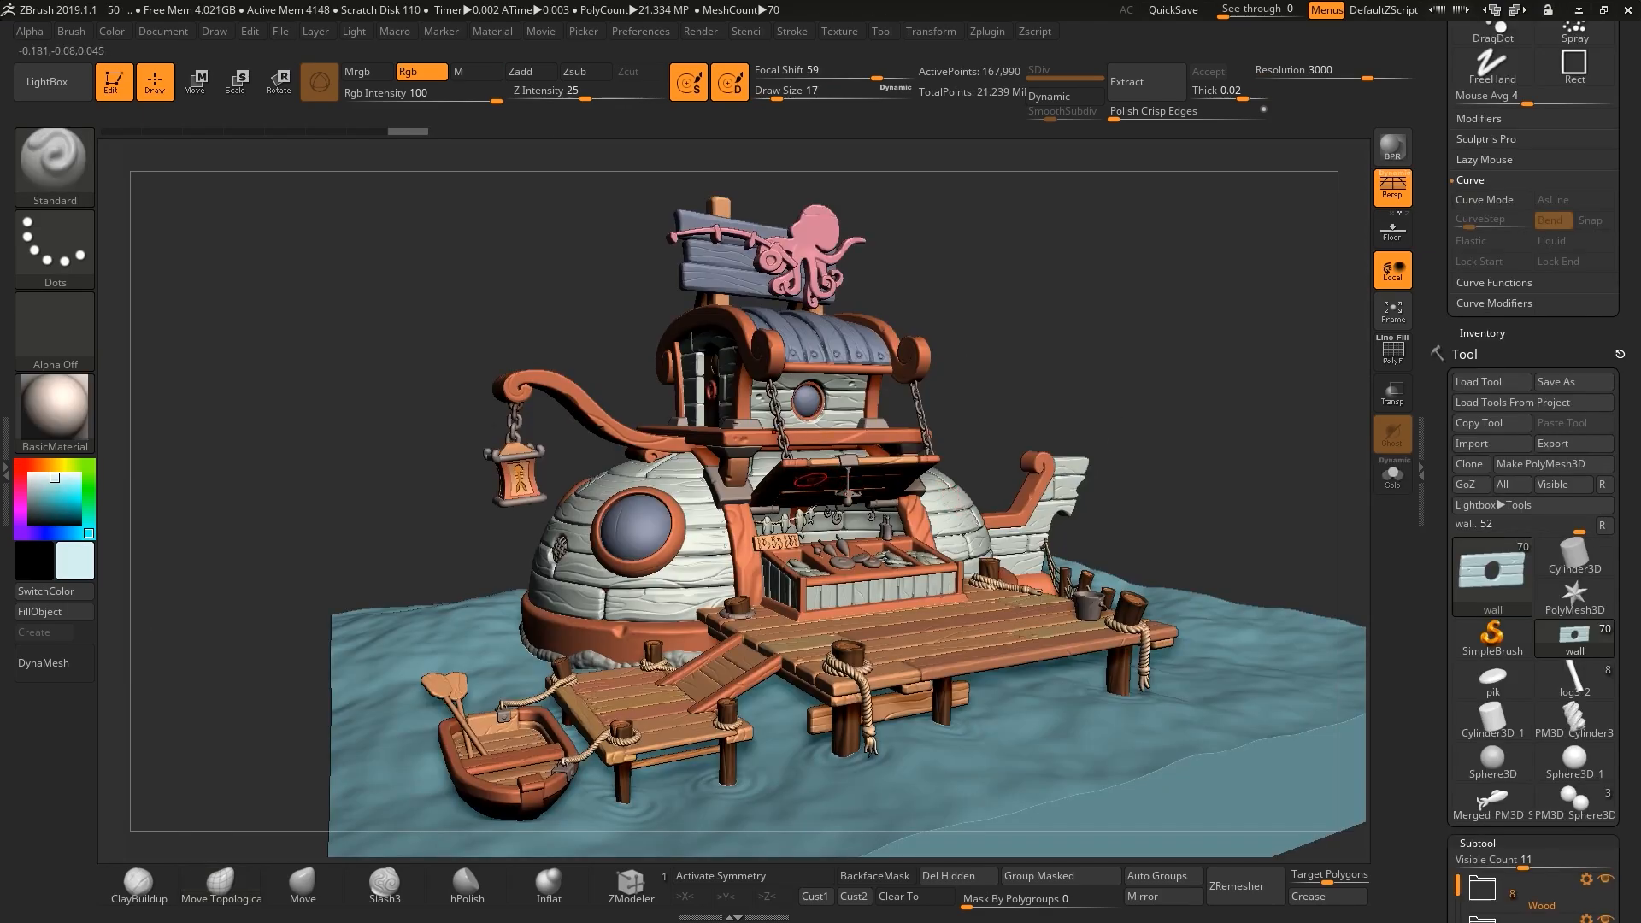
Expand the BlueWood folder in the finished building's subtool list to examine its parts.
scroll(1530, 599, down, 6)
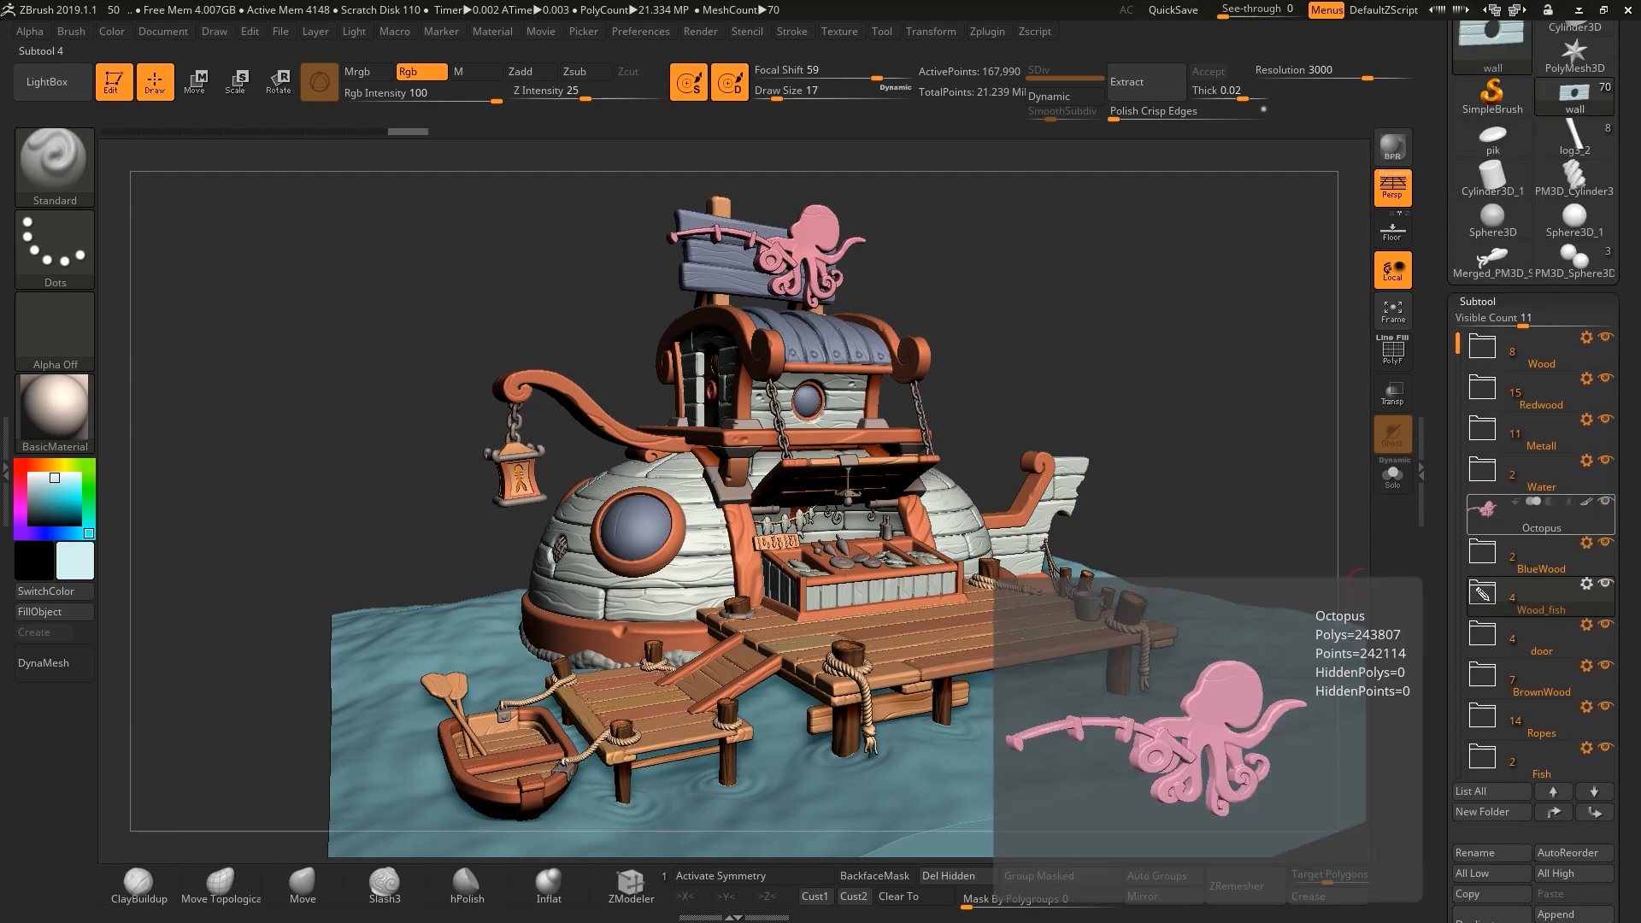
click(1483, 556)
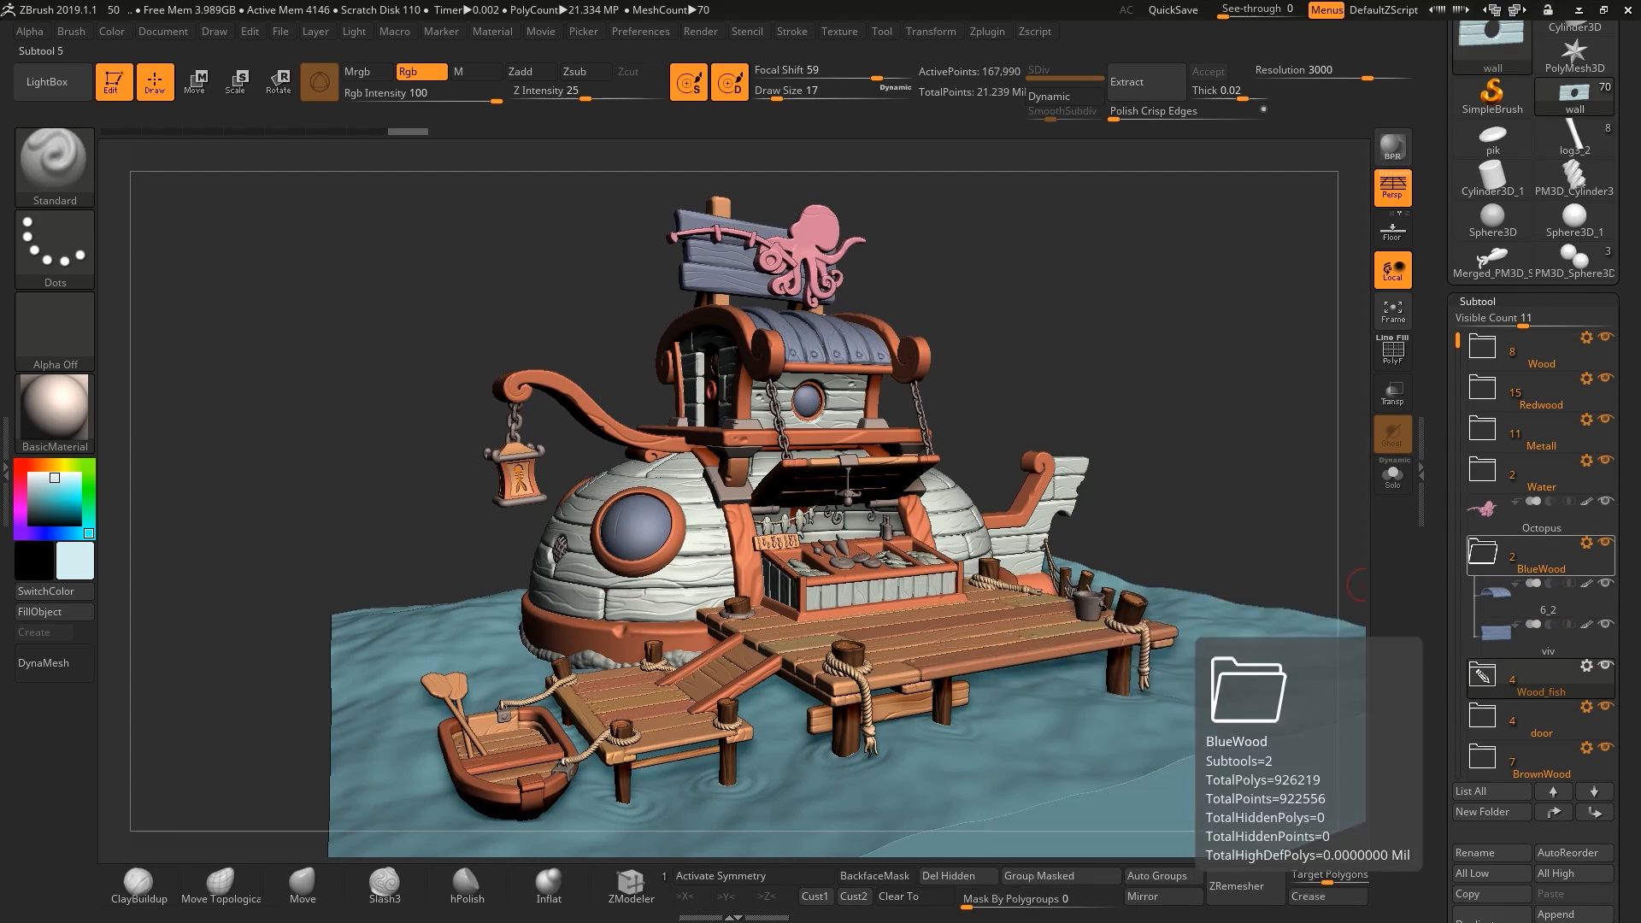
Look through the Redwood folder's subtools and collapse the Redwood and BlueWood folders in the finished building's subtool list.
click(1483, 469)
click(1483, 389)
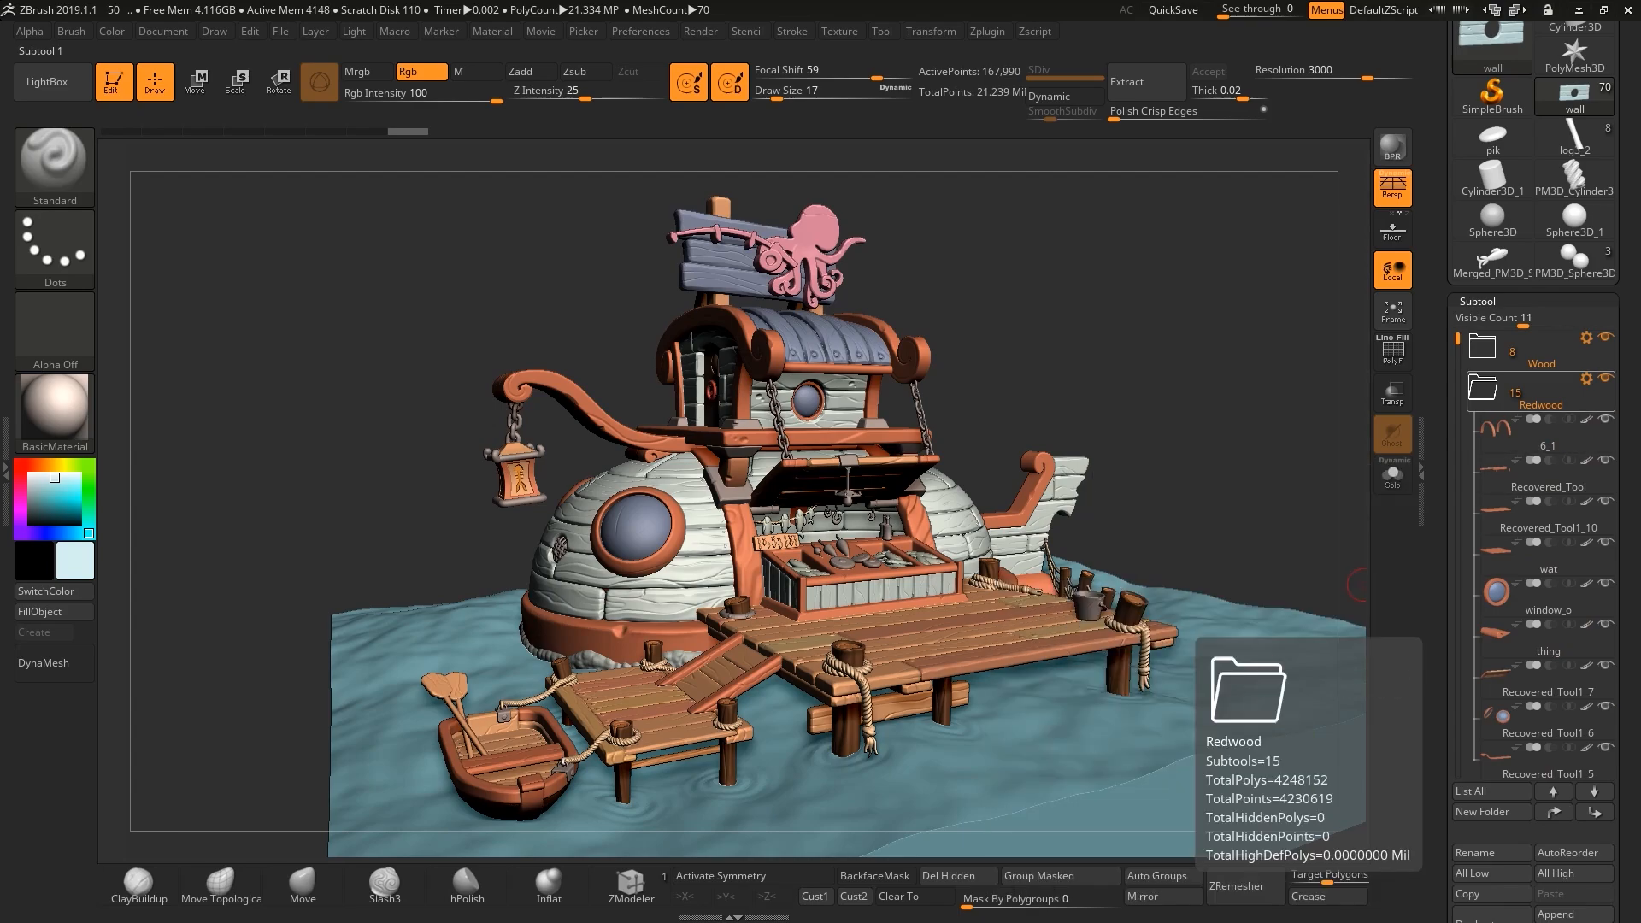
click(1483, 389)
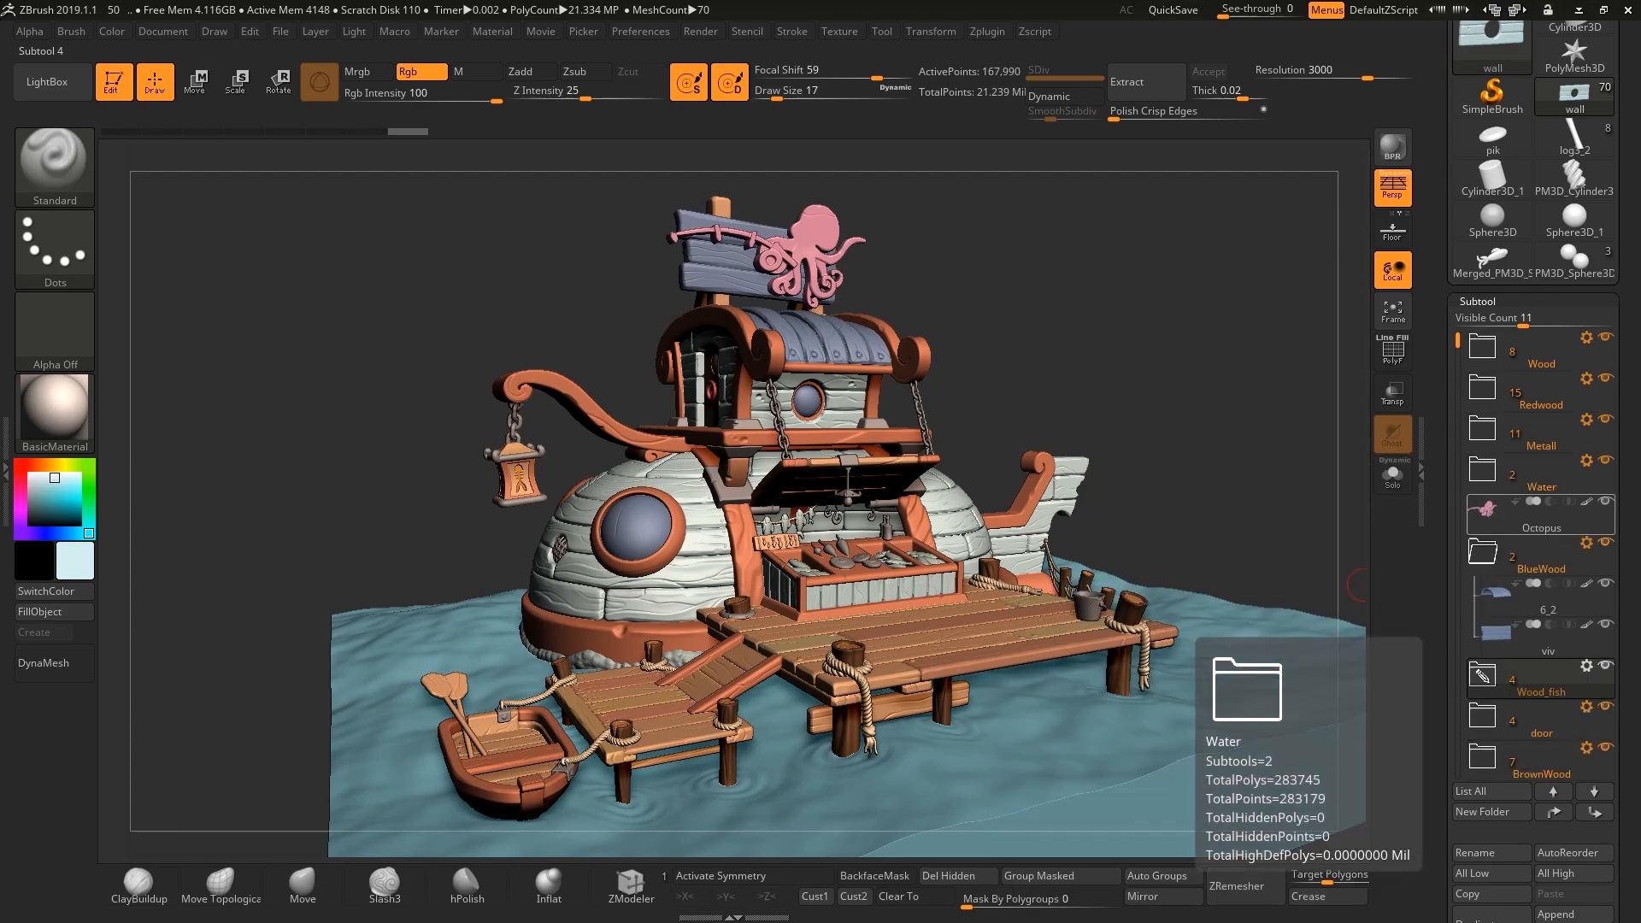
click(1483, 551)
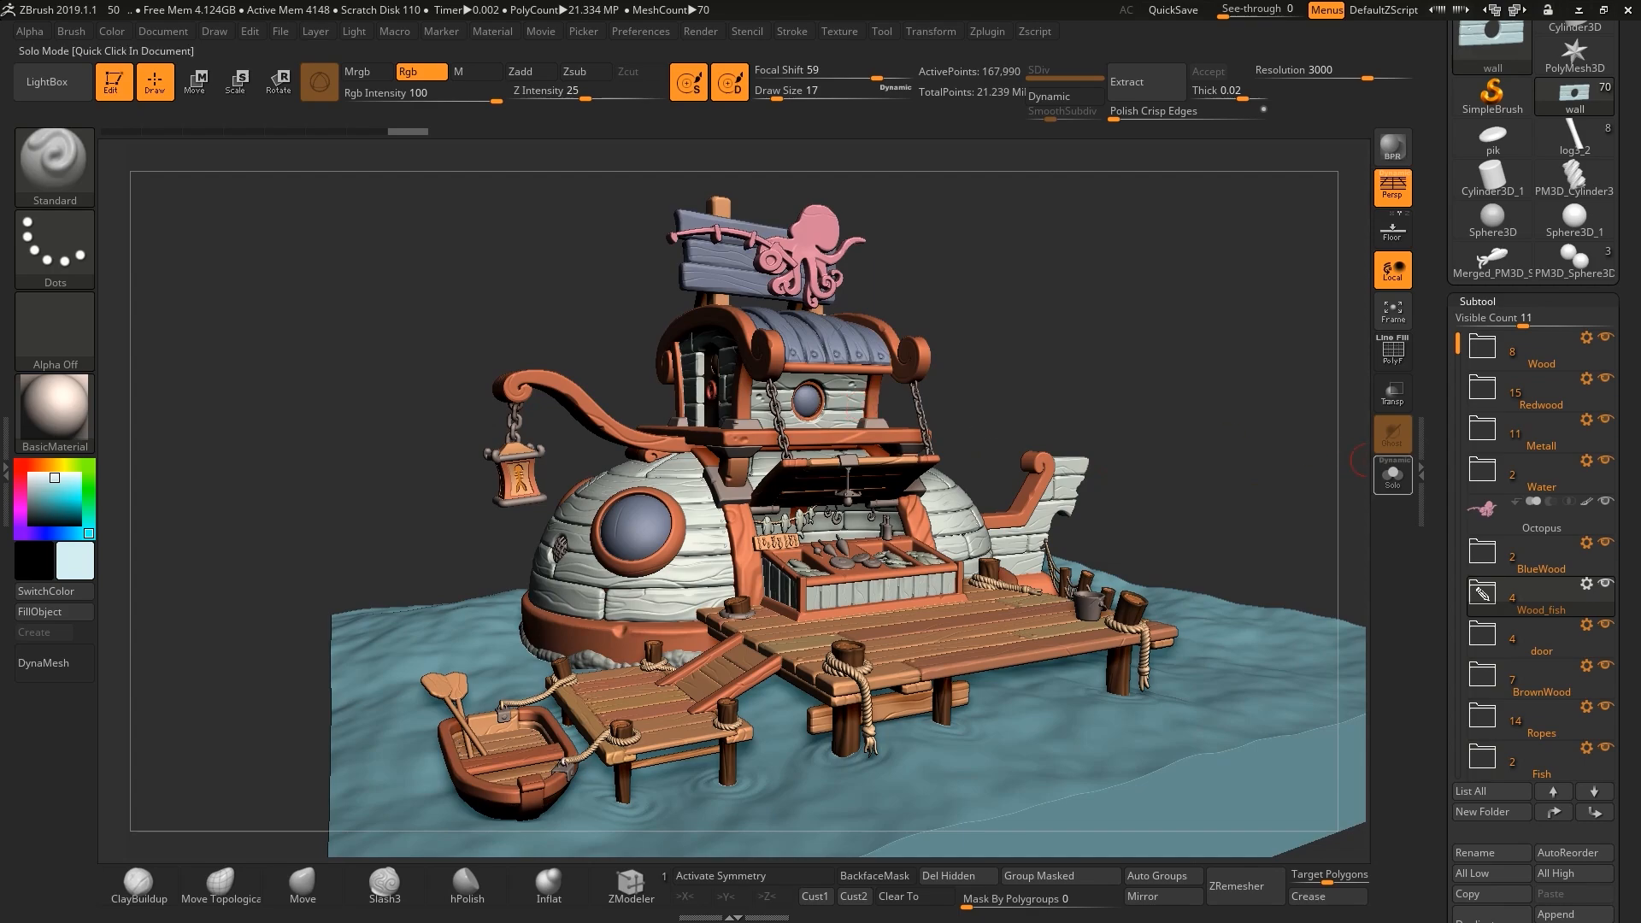
Isolate the wall plank piece and fill the whole object with a light brown colour.
click(1392, 475)
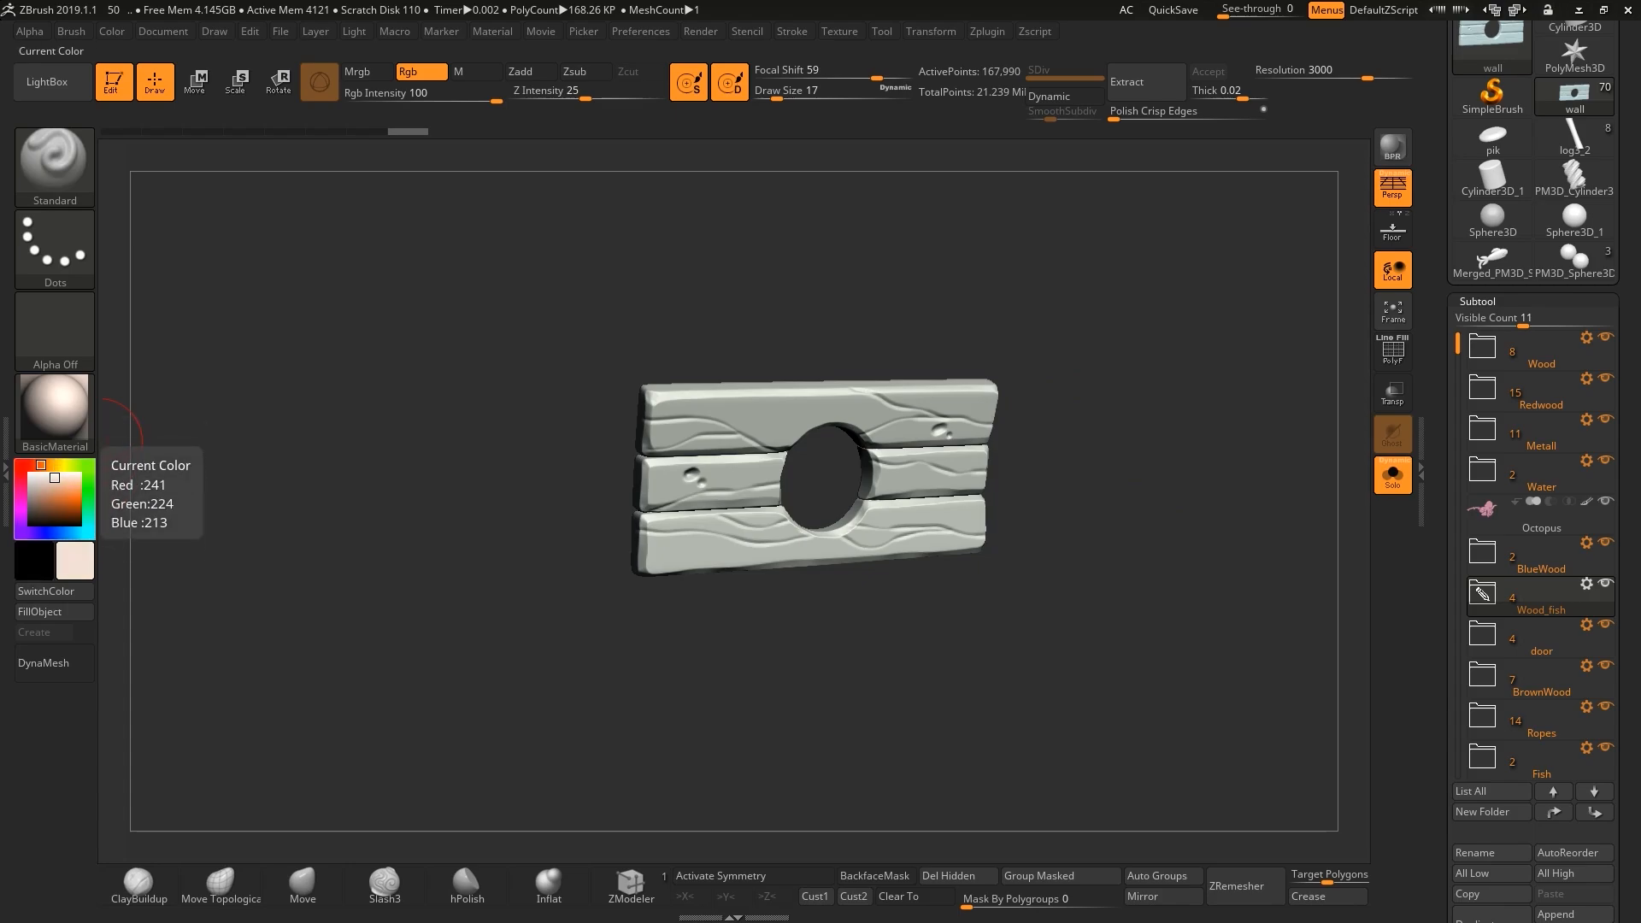
click(50, 487)
click(40, 611)
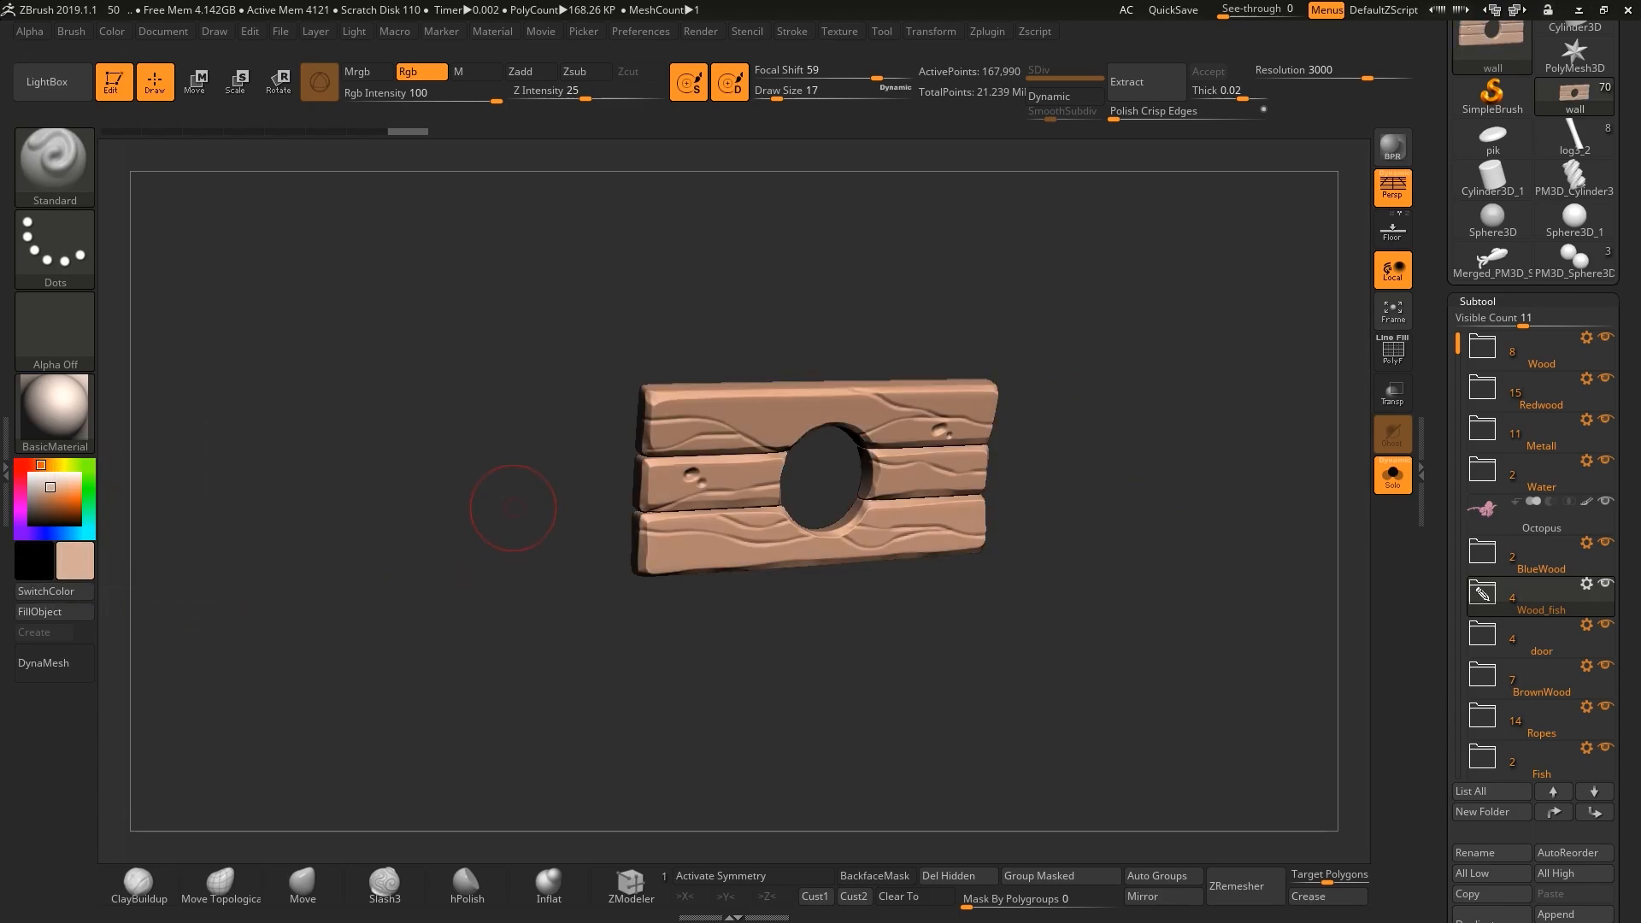
mouse_move(513, 507)
alt+mouse_down()
mouse_move(469, 476)
mouse_move(513, 486)
alt+mouse_up()
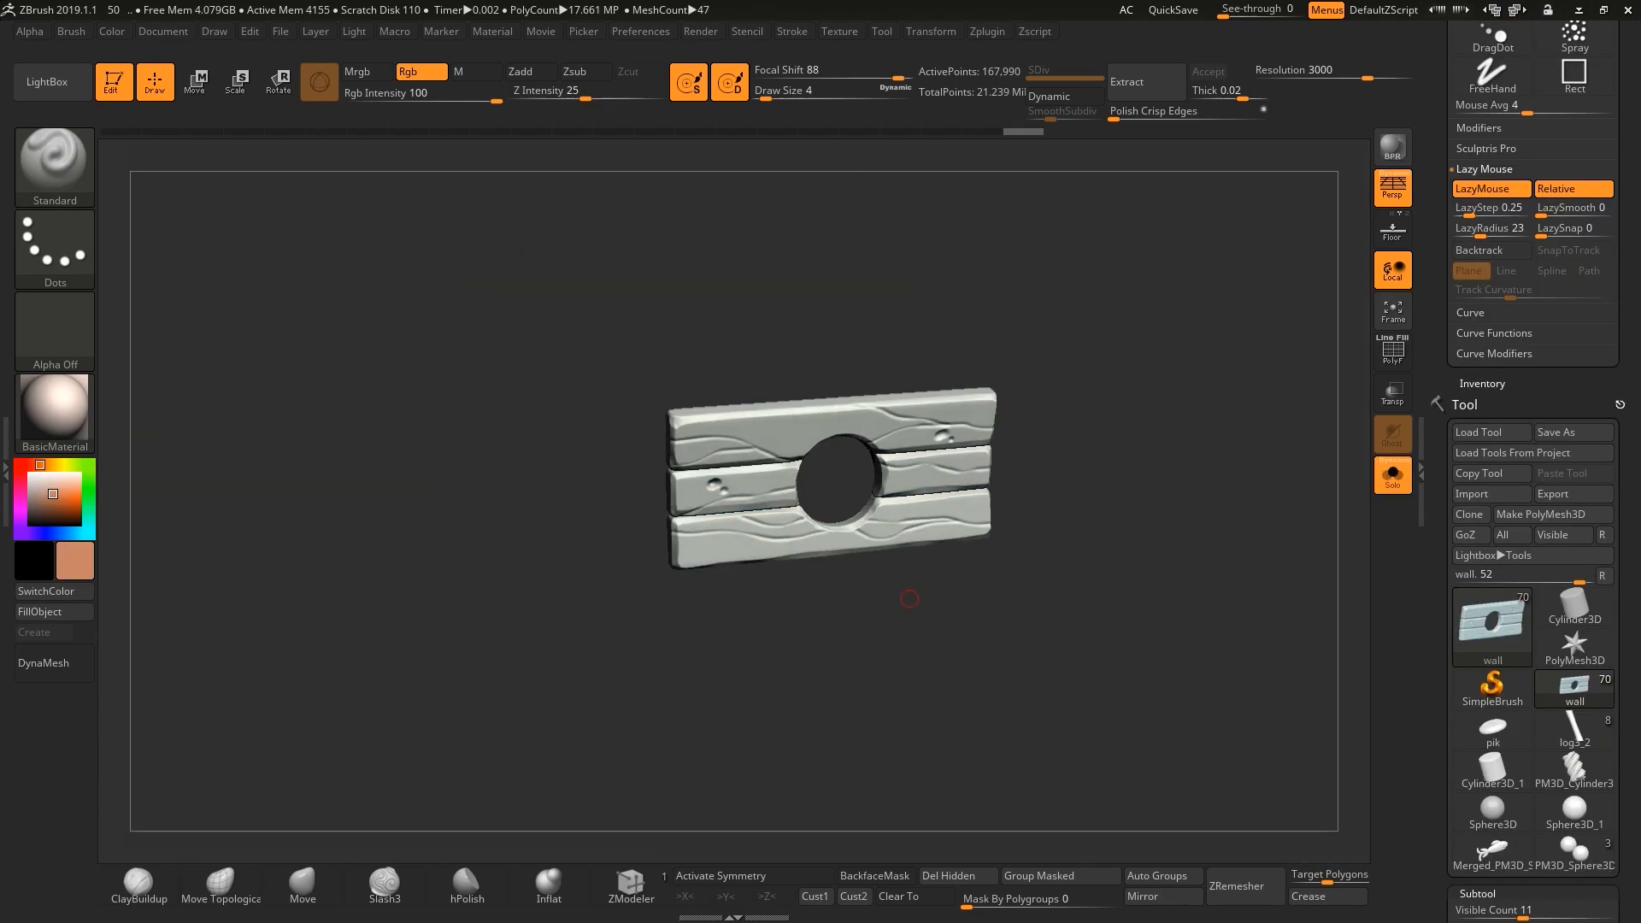
Undo the first test stroke and paint a muted grey-blue along the outer lower and left edges of the isolated planks.
key(space)
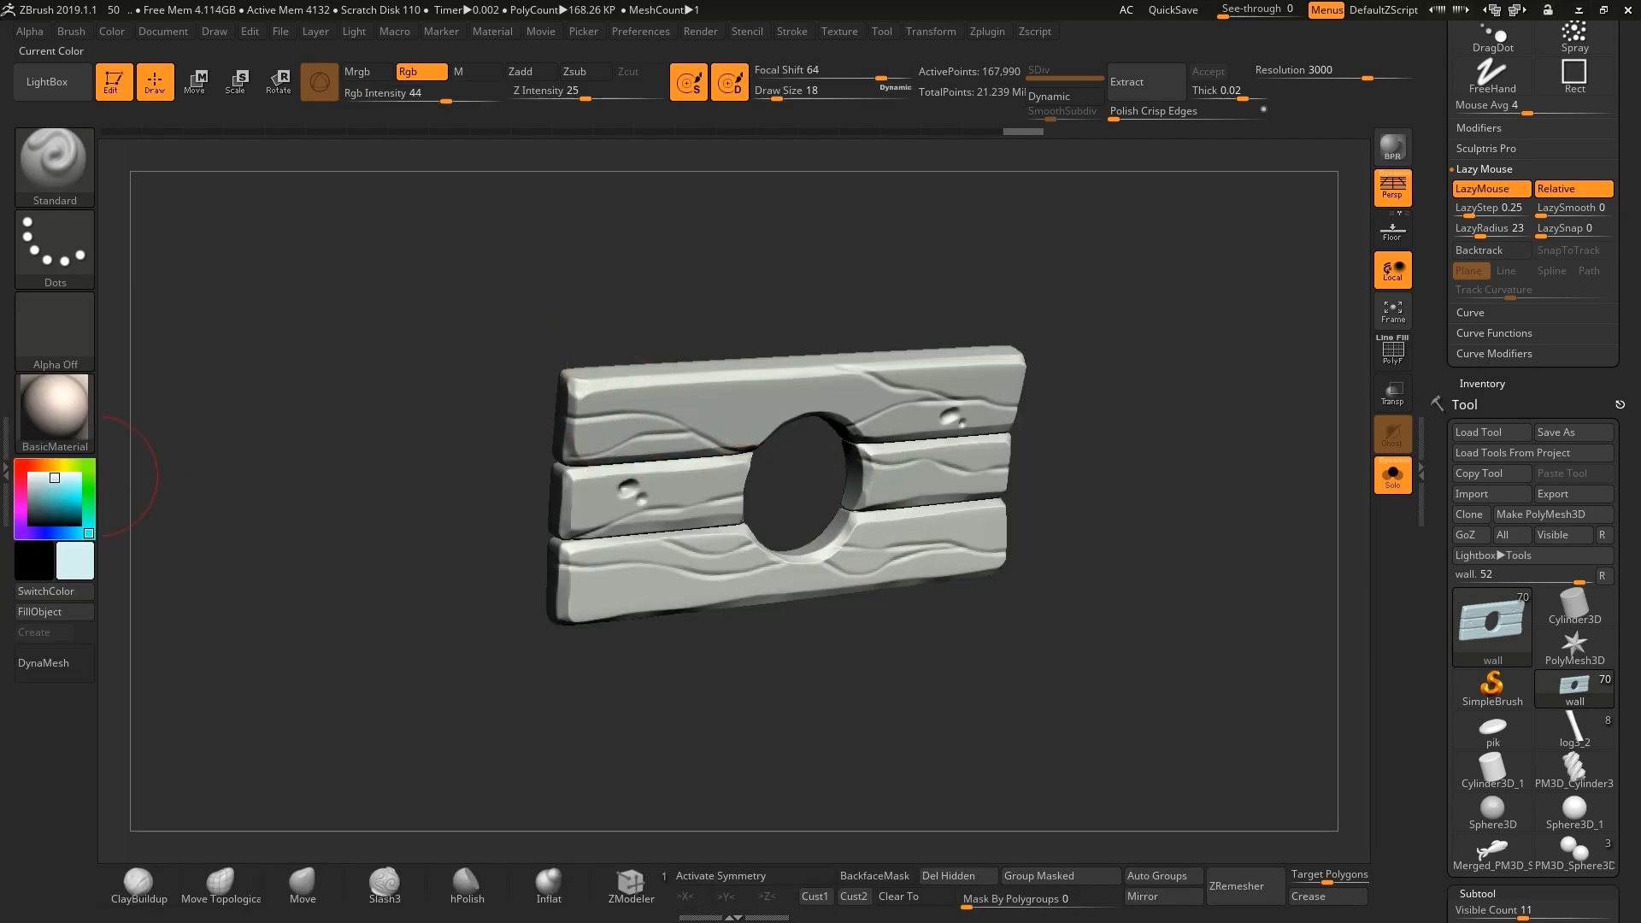
click(42, 496)
drag(578, 376, 1014, 352)
key(ctrl+z)
click(36, 489)
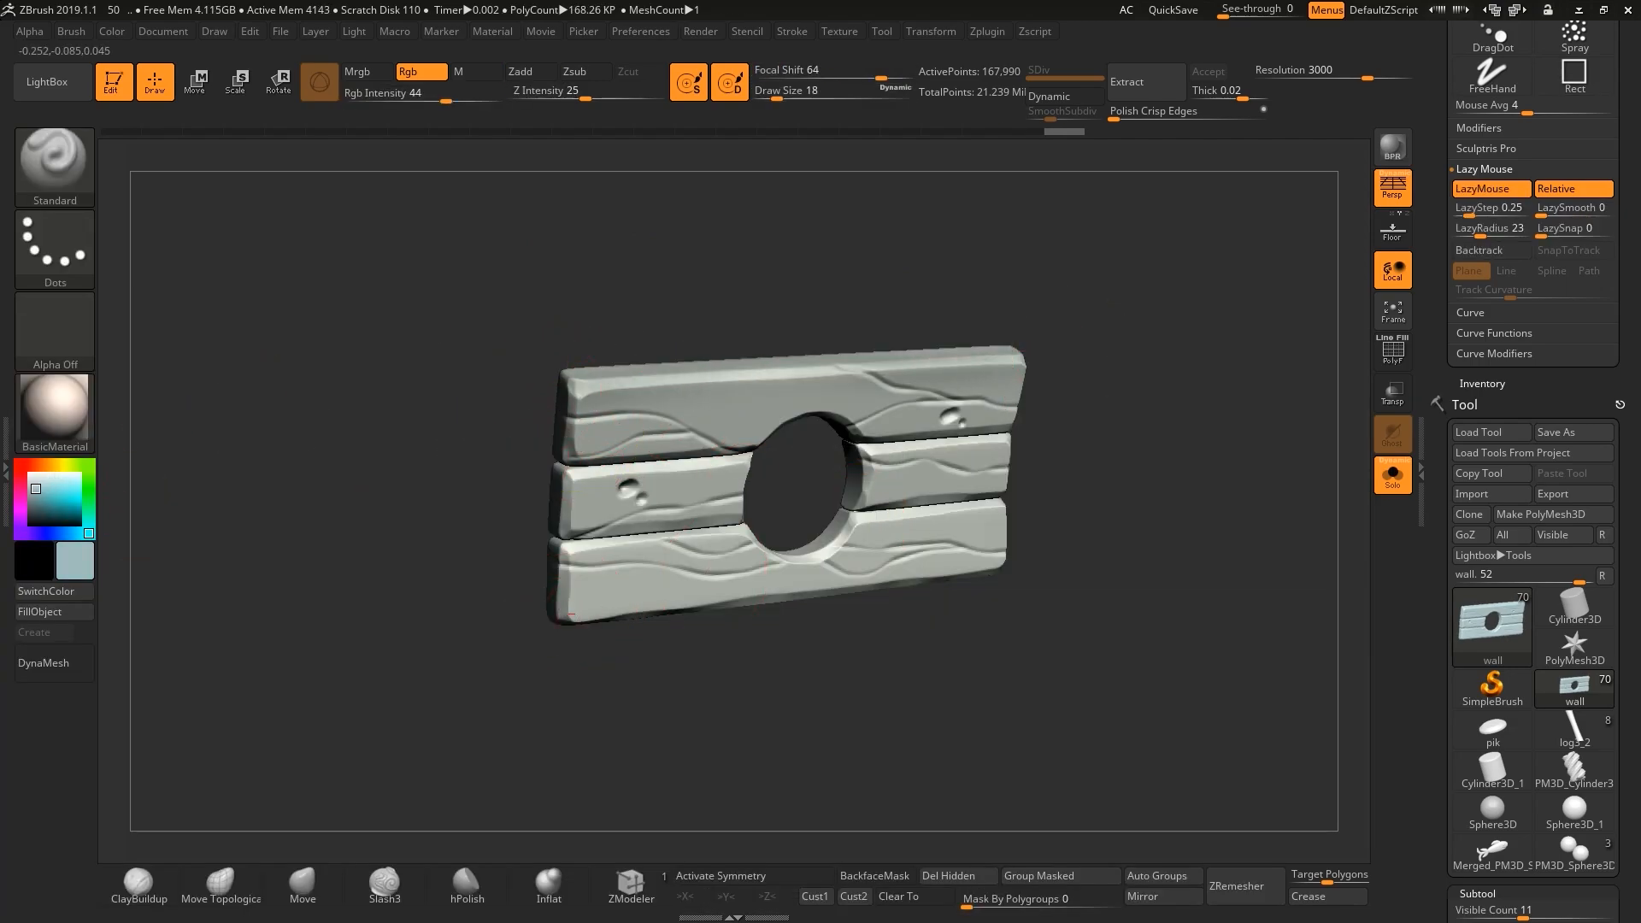
drag(574, 614, 999, 567)
drag(568, 407, 566, 612)
mouse_move(646, 671)
mouse_down()
mouse_move(538, 637)
mouse_move(587, 573)
mouse_up()
Reduce the brush size and paint grey-blue along the gap between the two lower planks, right of the round hole.
key(space)
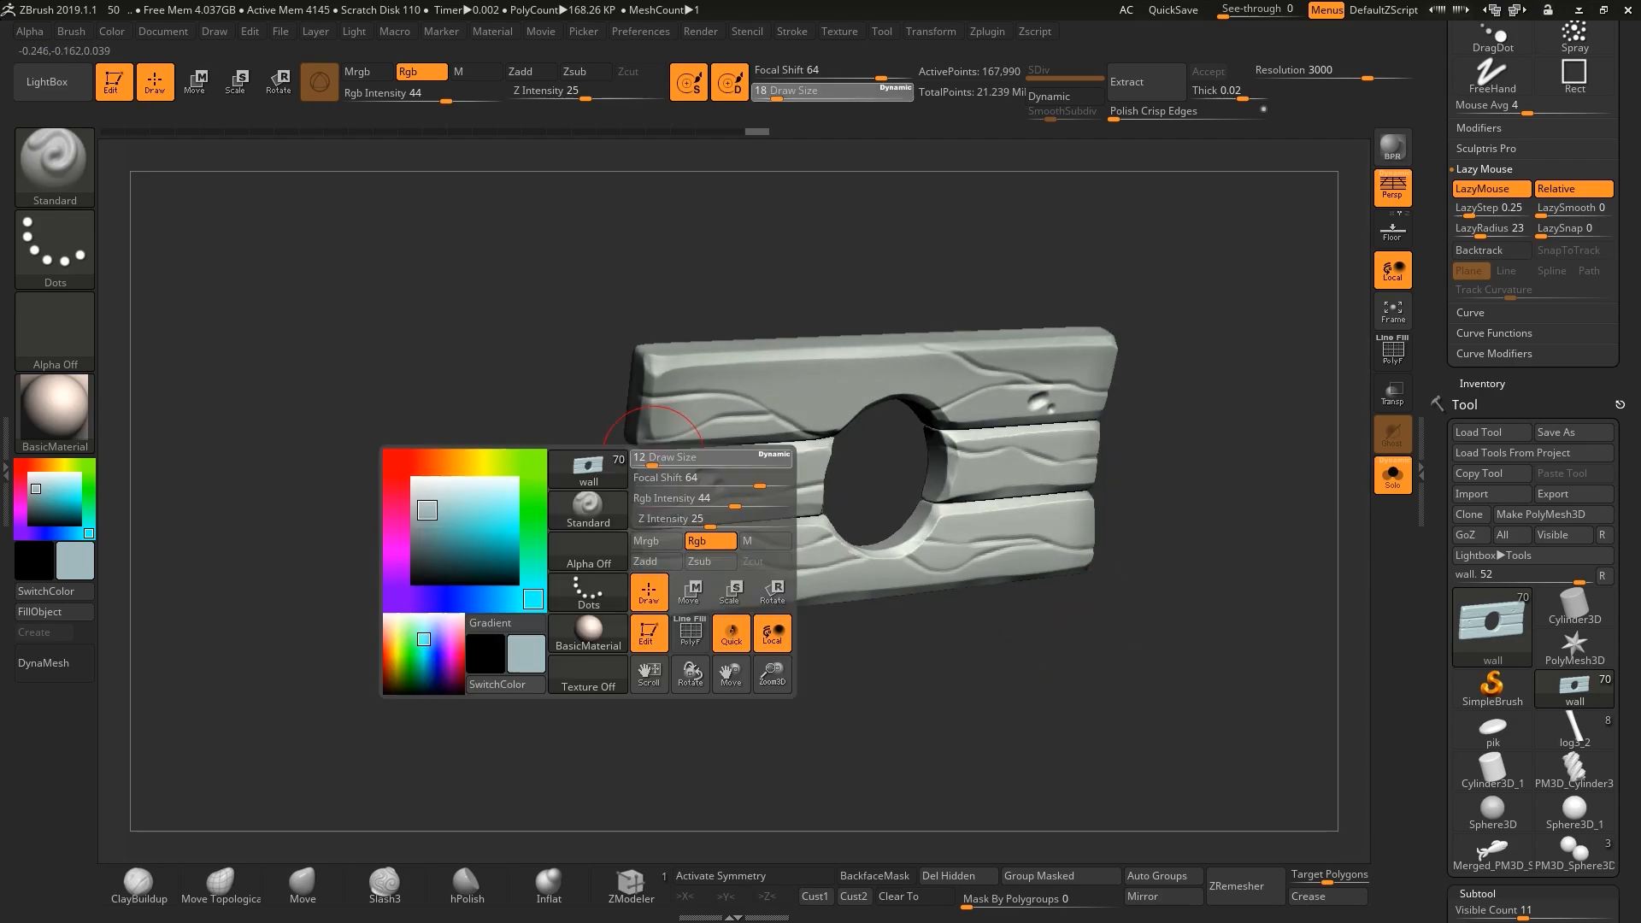
click(656, 479)
drag(930, 505, 1087, 492)
alt+drag(1308, 513, 1282, 549)
Pick an orange tone from the full building and paint it along the middle plank's top edge, left of the hole.
click(1392, 475)
key(c)
click(1392, 475)
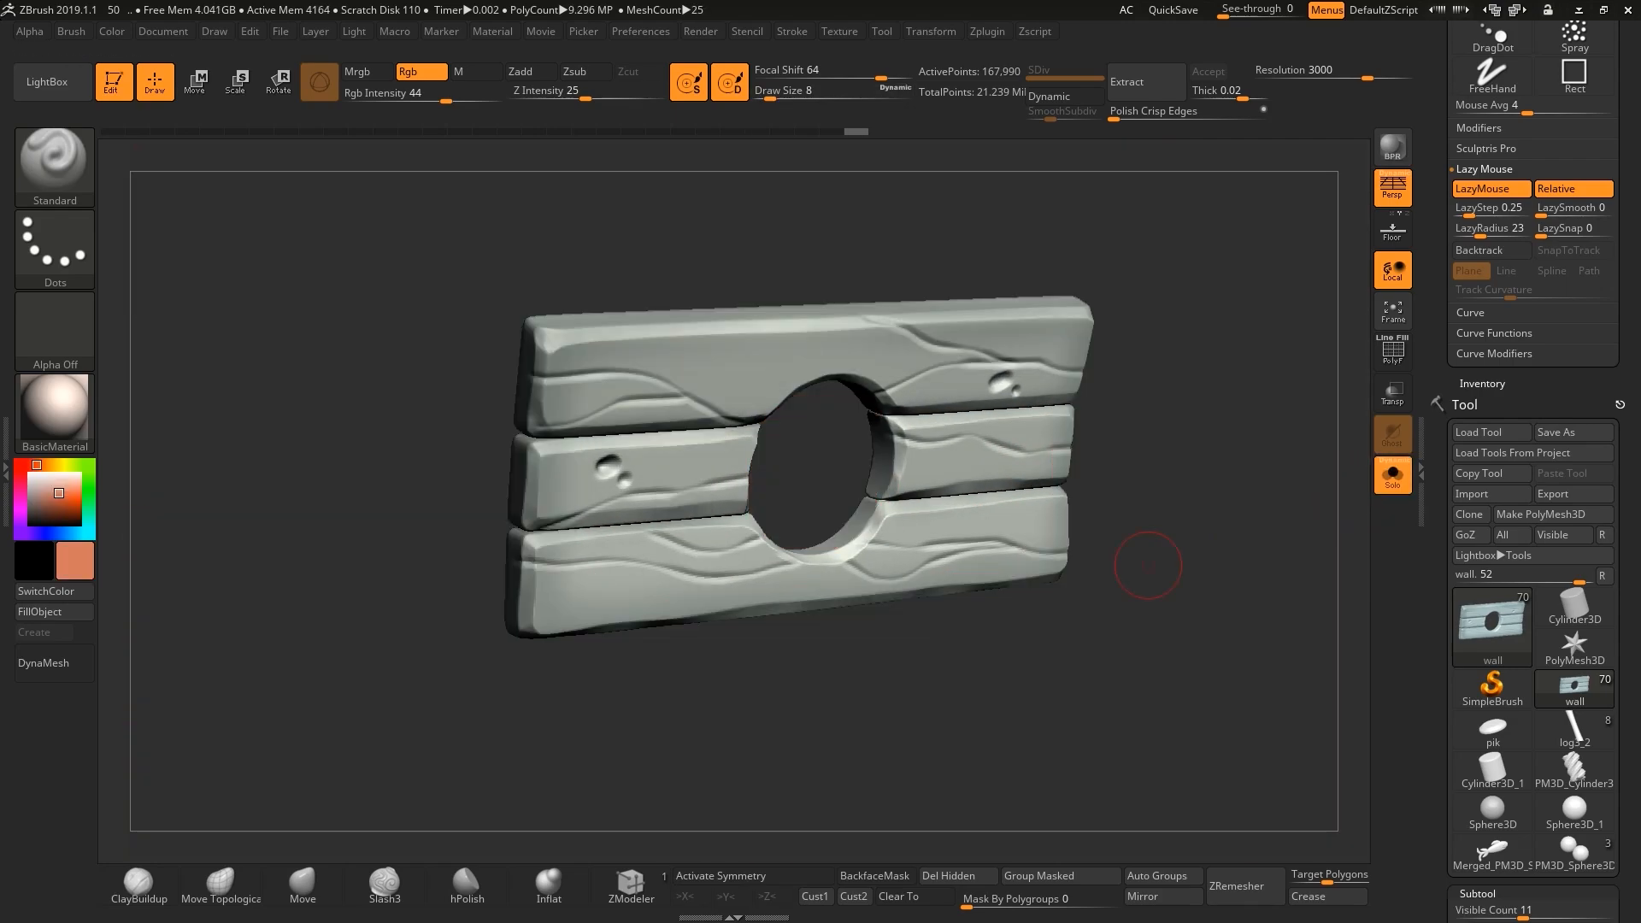
drag(1147, 567, 1111, 589)
drag(513, 441, 763, 421)
key(space)
Set the focal shift to 2 and draw size to 7, and paint orange along the middle plank's top edge right of the hole.
drag(927, 412, 981, 405)
key(ctrl+z)
alt+drag(1239, 513, 1137, 534)
key(space)
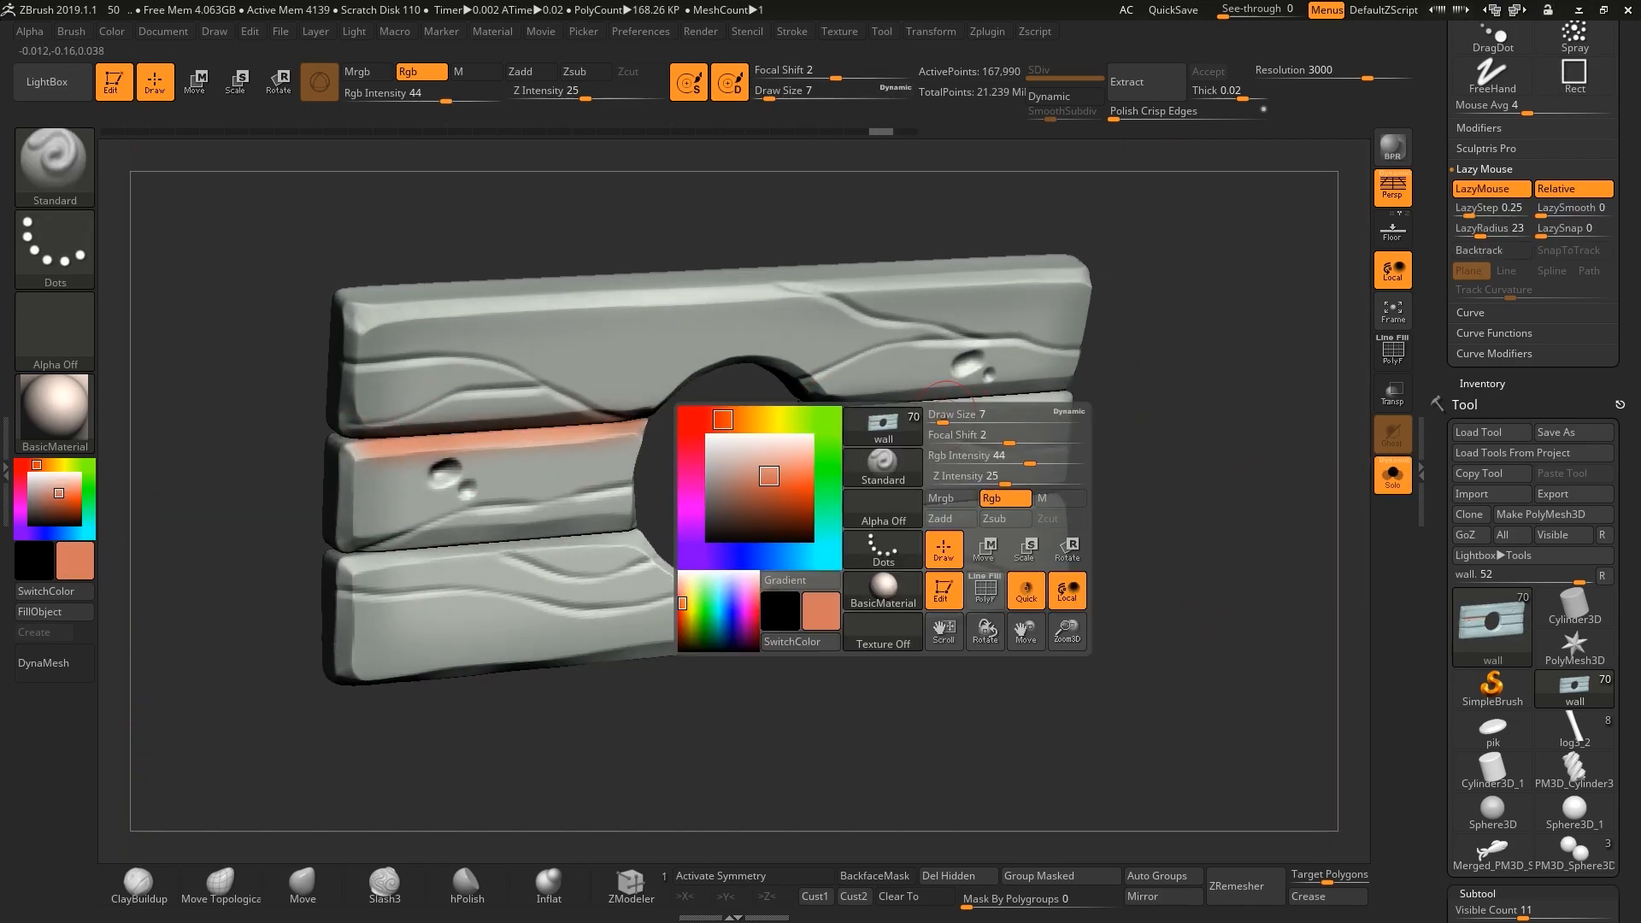
drag(838, 413, 887, 406)
key(ctrl+z)
key(space)
drag(971, 451, 1018, 450)
key(ctrl+z)
drag(842, 412, 1065, 394)
Paint orange along the gap above the bottom plank on both sides of the hole.
key(c)
drag(369, 550, 604, 525)
drag(817, 519, 1058, 500)
Highlight the carved grain line on the top plank right of the hole with a pale tan at draw size 4.
alt+drag(1196, 517, 1158, 488)
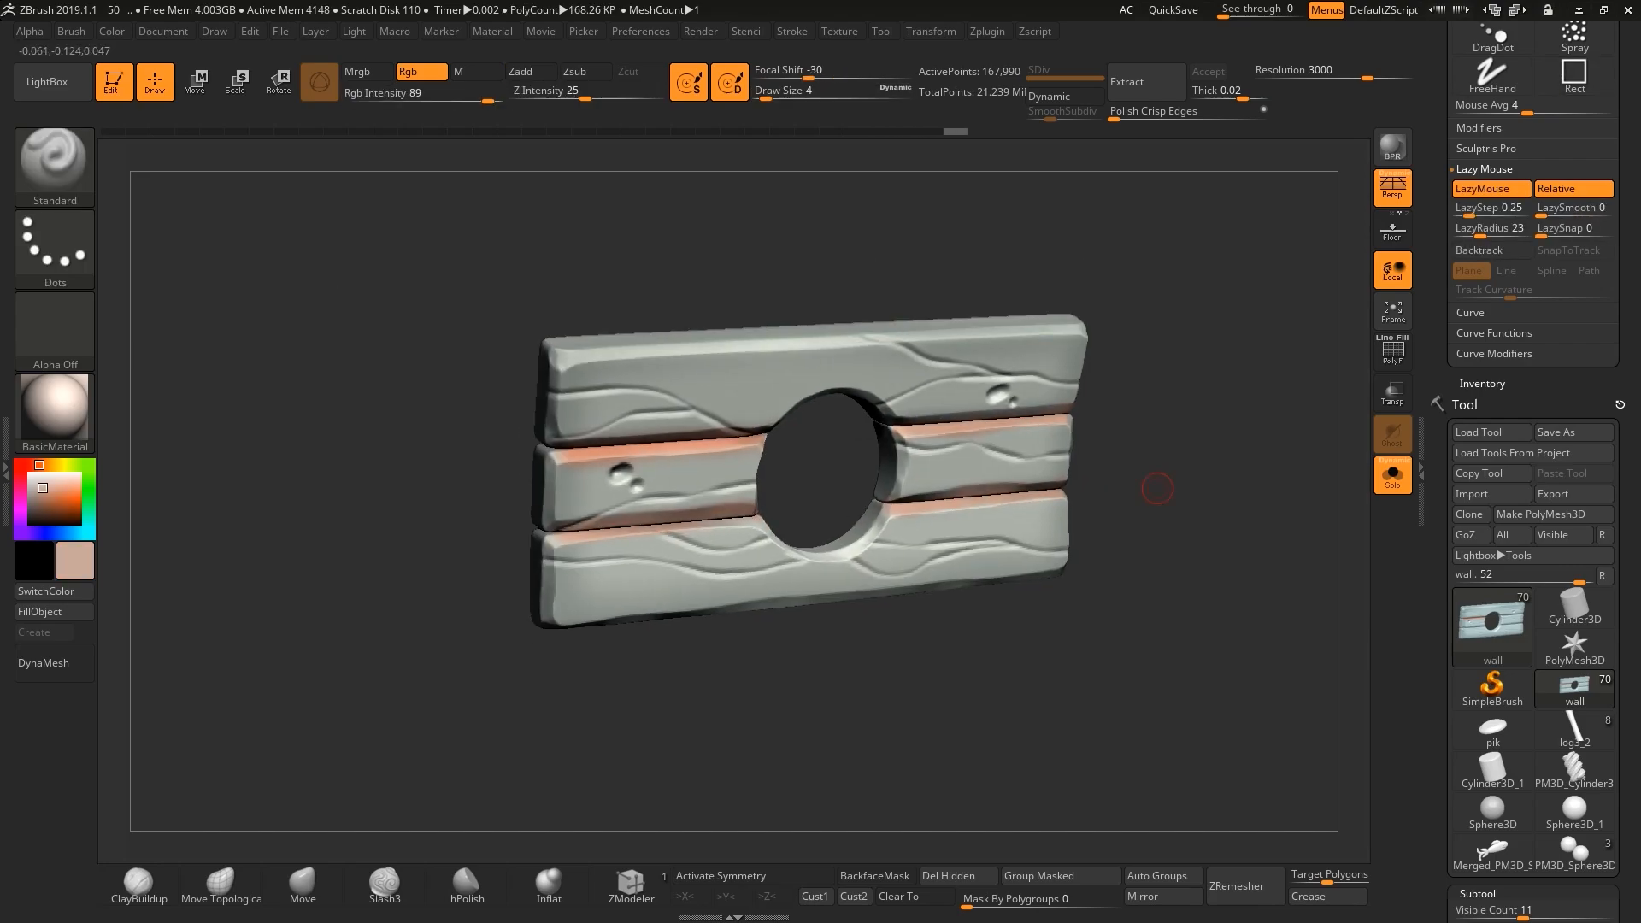
alt+drag(837, 453, 819, 468)
drag(860, 422, 967, 386)
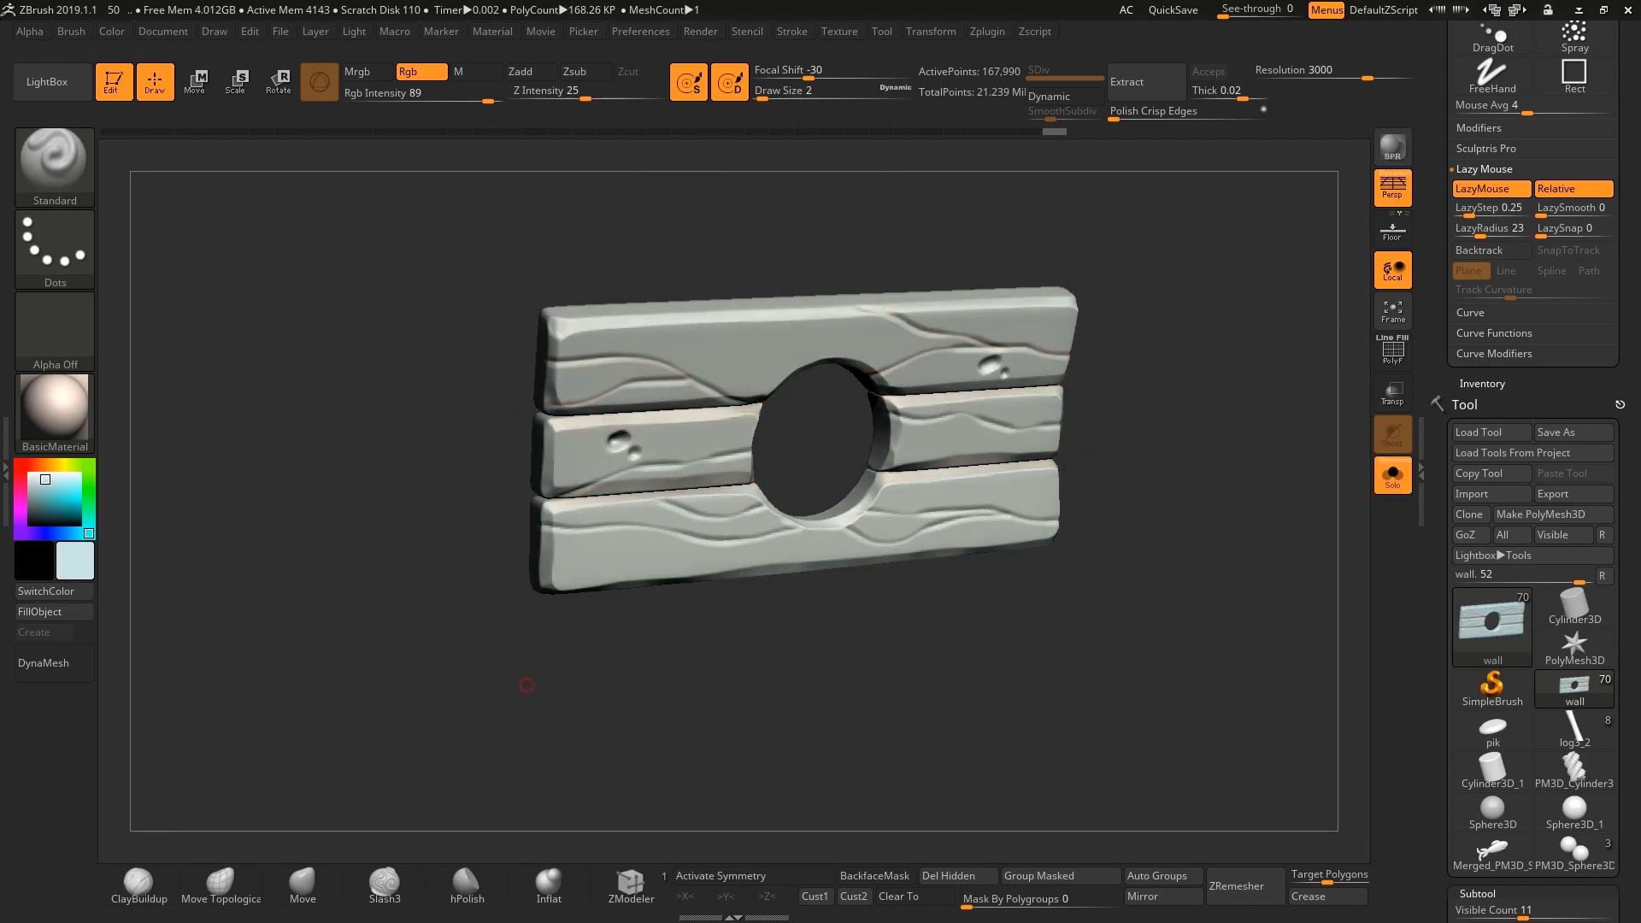
Switch to the Cube3D primitive and scale it with the gizmo into a tall, narrow block.
click(1491, 624)
click(737, 563)
key(w)
drag(744, 506, 722, 494)
drag(825, 478, 825, 431)
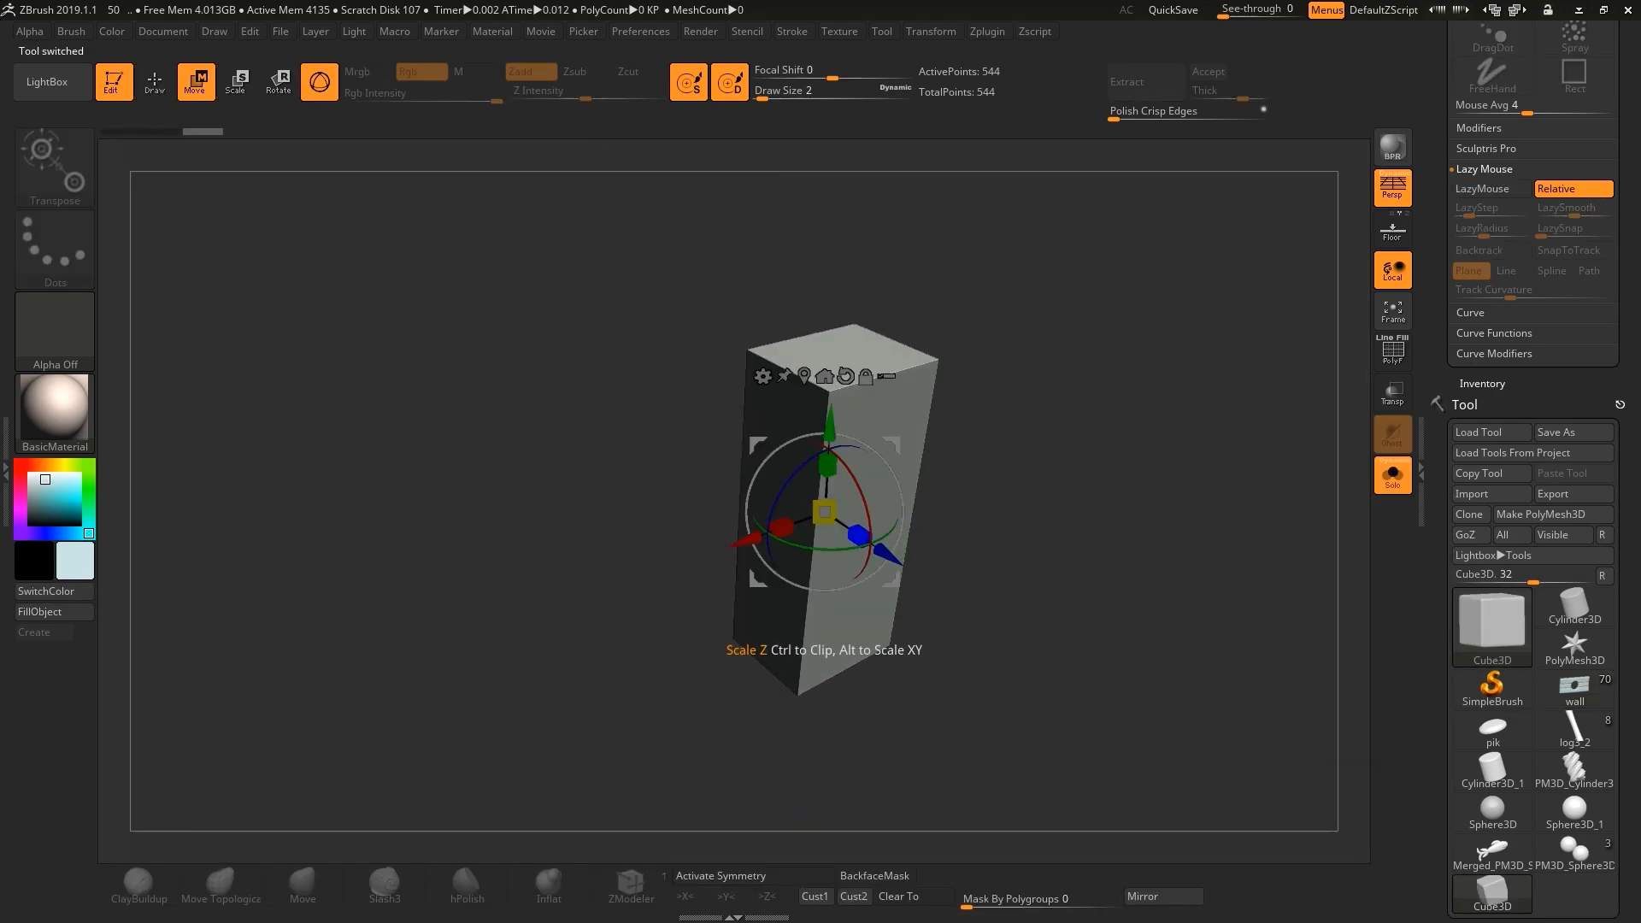
Convert the block to a PolyMesh3D and DynaMesh it at resolution 128, checking the result with the polyframe display.
key(q)
drag(1008, 513, 1076, 526)
click(1541, 514)
drag(1628, 855, 1627, 52)
drag(1627, 342, 1628, 449)
click(1478, 100)
click(1483, 121)
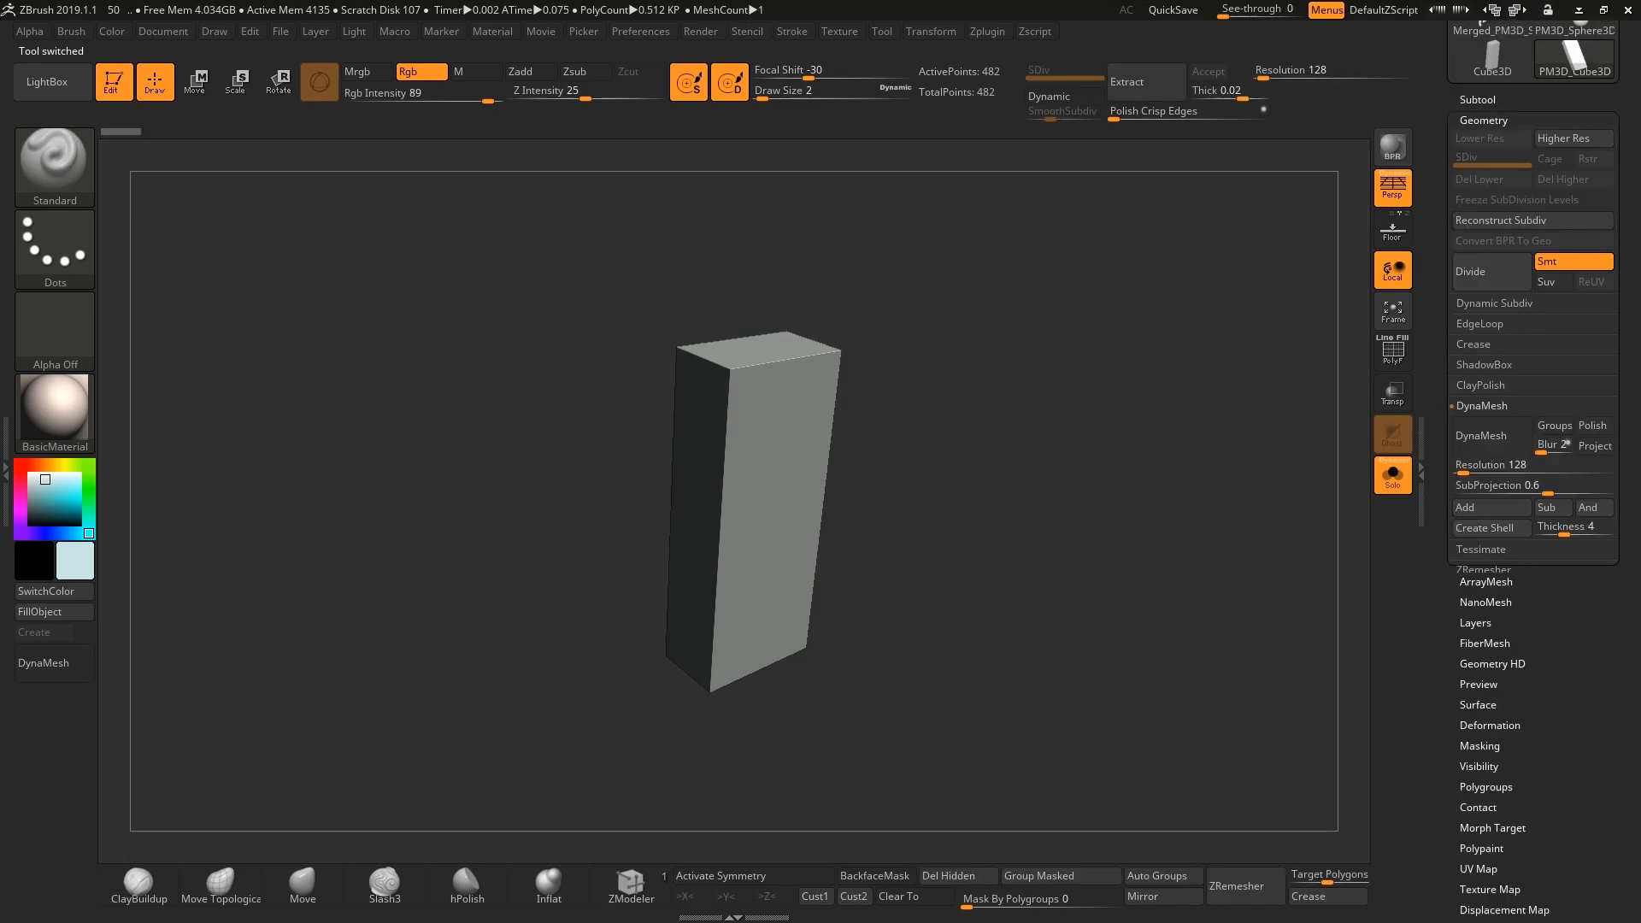
click(1492, 436)
key(shift+f)
key(shift+f)
Switch to the TrimDynamic brush and fill the block with a dark teal colour.
alt+drag(898, 364, 920, 367)
key(space)
click(48, 465)
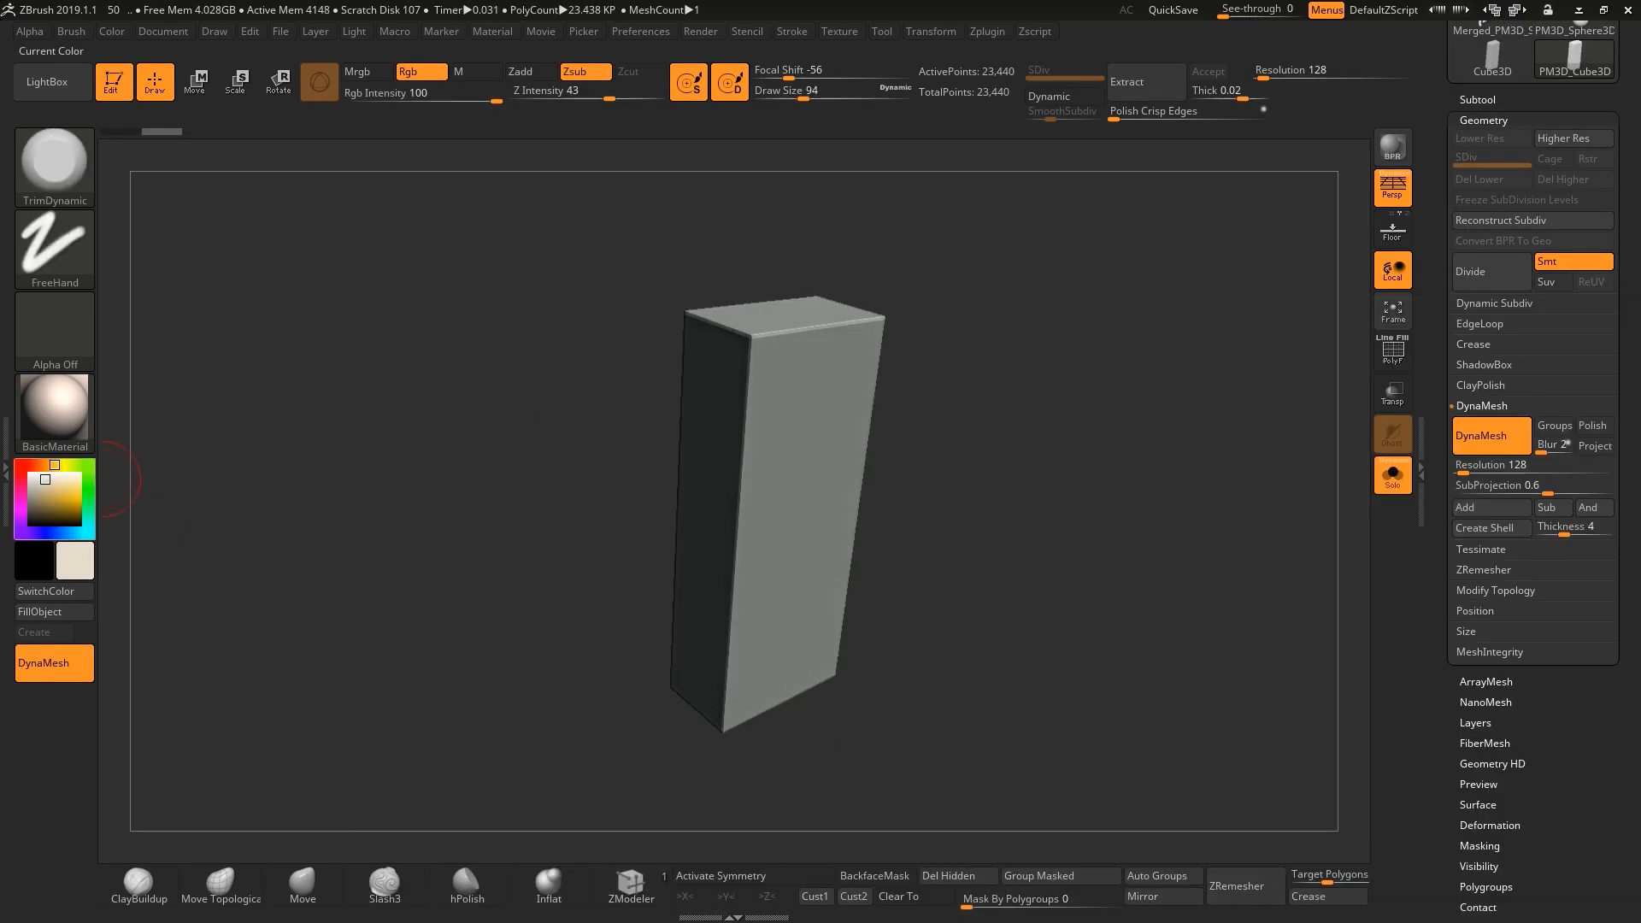
click(52, 495)
click(88, 525)
click(53, 612)
Trim the block's front vertical edge with TrimDynamic while painting it light tan.
click(44, 465)
click(49, 490)
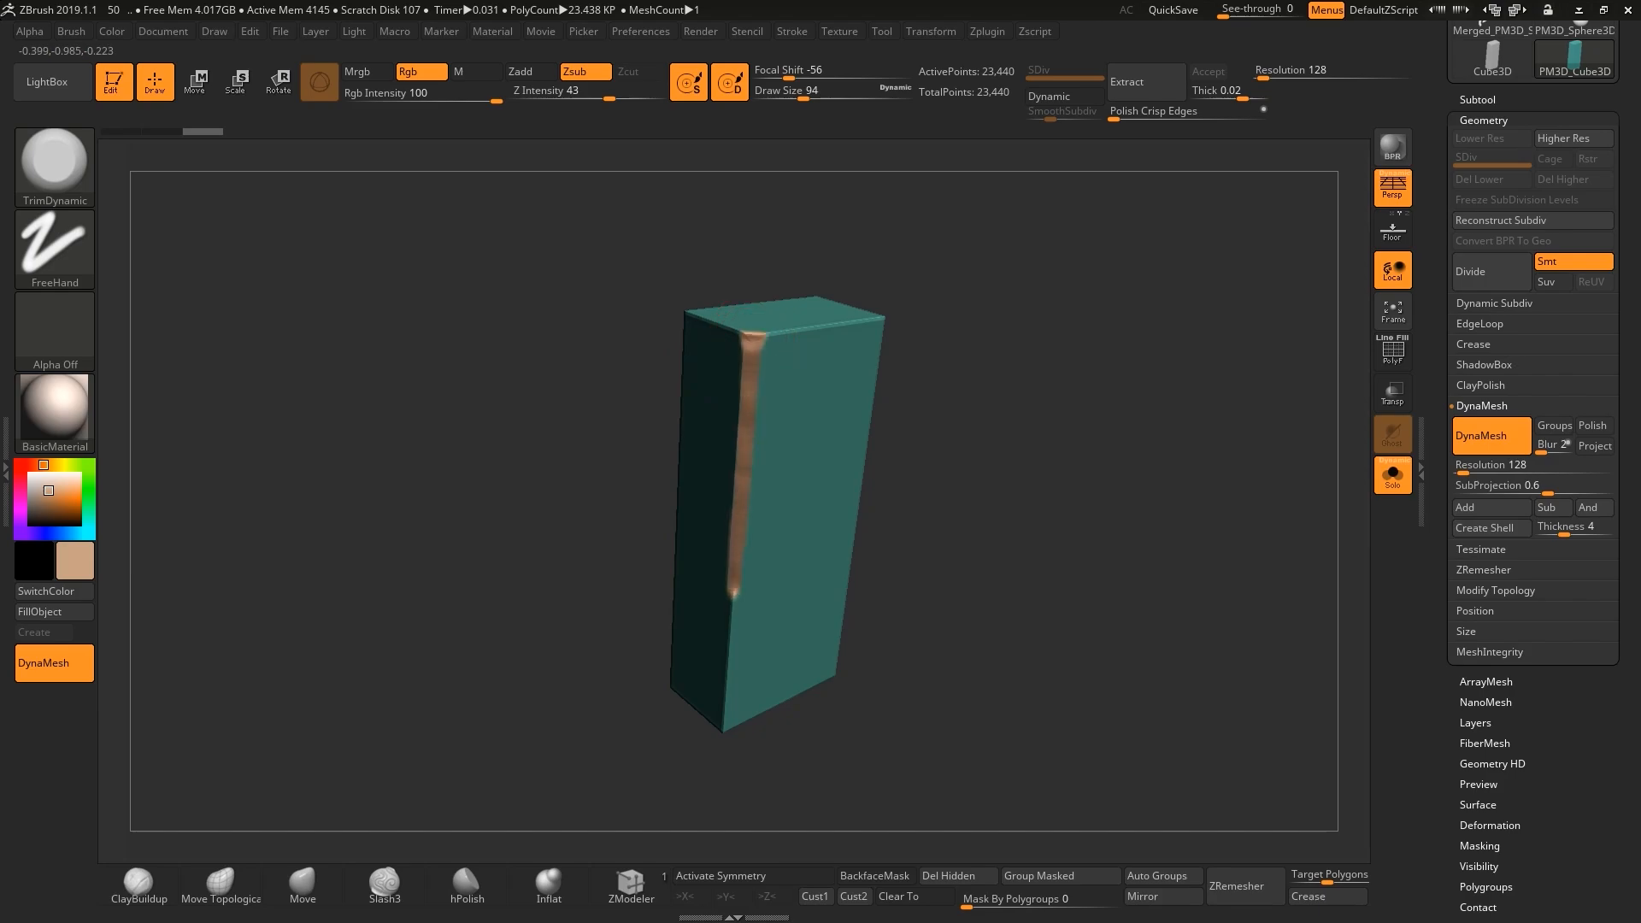
drag(733, 596, 724, 731)
Switch to the DamStandard brush and carve a short coloured groove near the block's upper corner.
drag(941, 547, 863, 540)
key(b)
key(d)
key(s)
mouse_move(690, 332)
mouse_down()
mouse_move(848, 313)
mouse_move(725, 373)
mouse_up()
key(space)
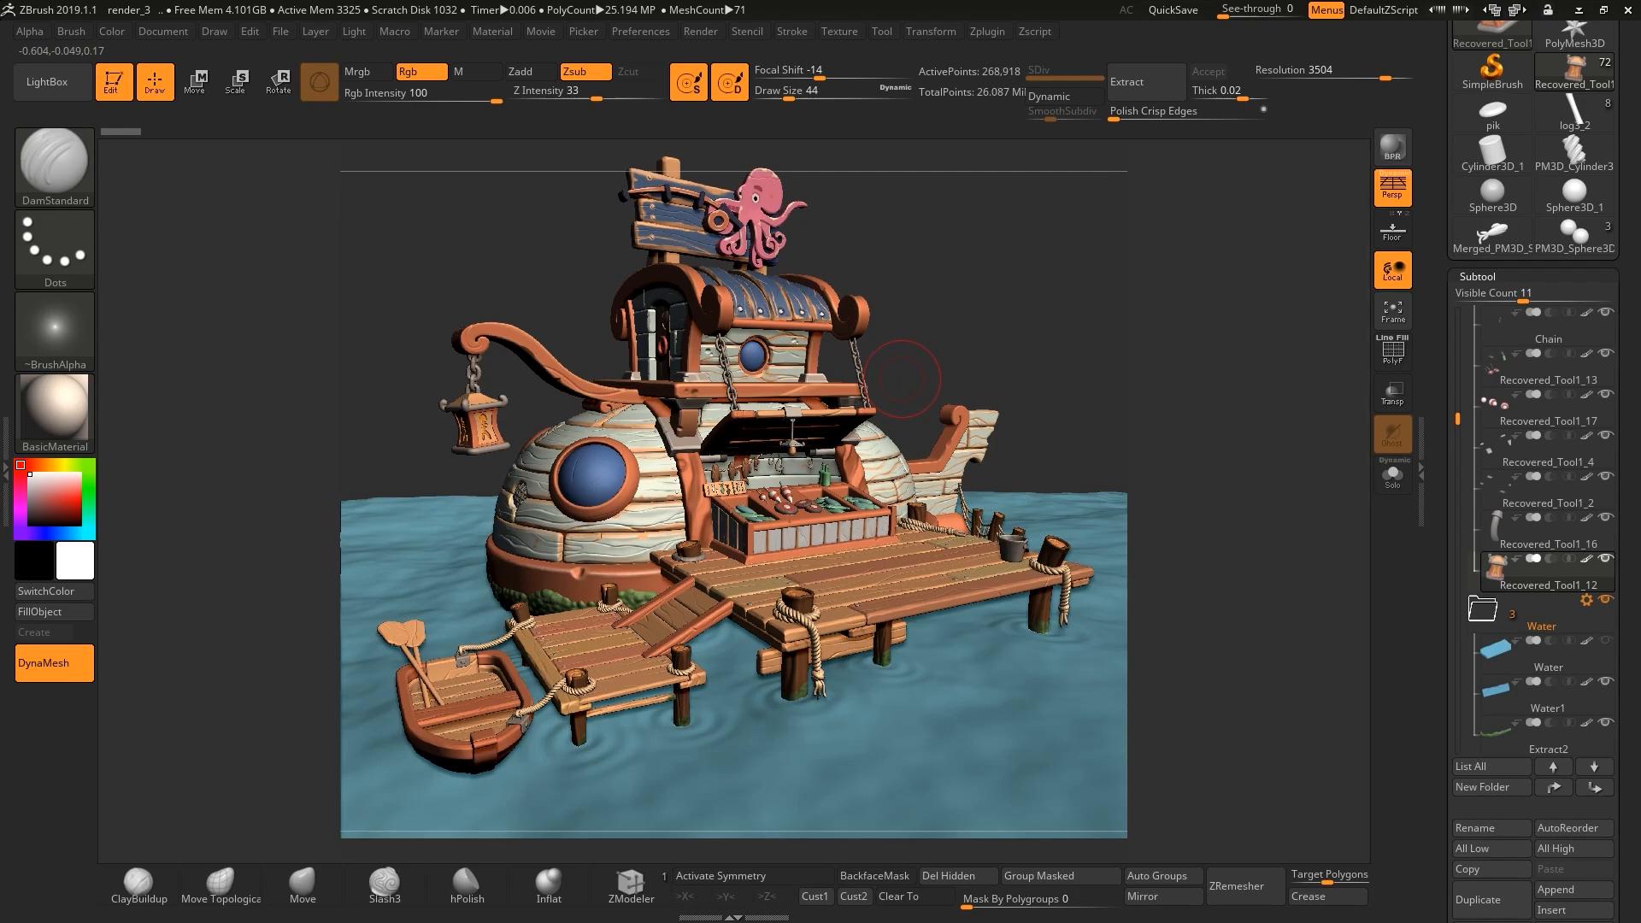
Set the draw size to 33 and store the painted building's current view as Custom 1 in the ZAppLink properties.
text(s33)
click(163, 32)
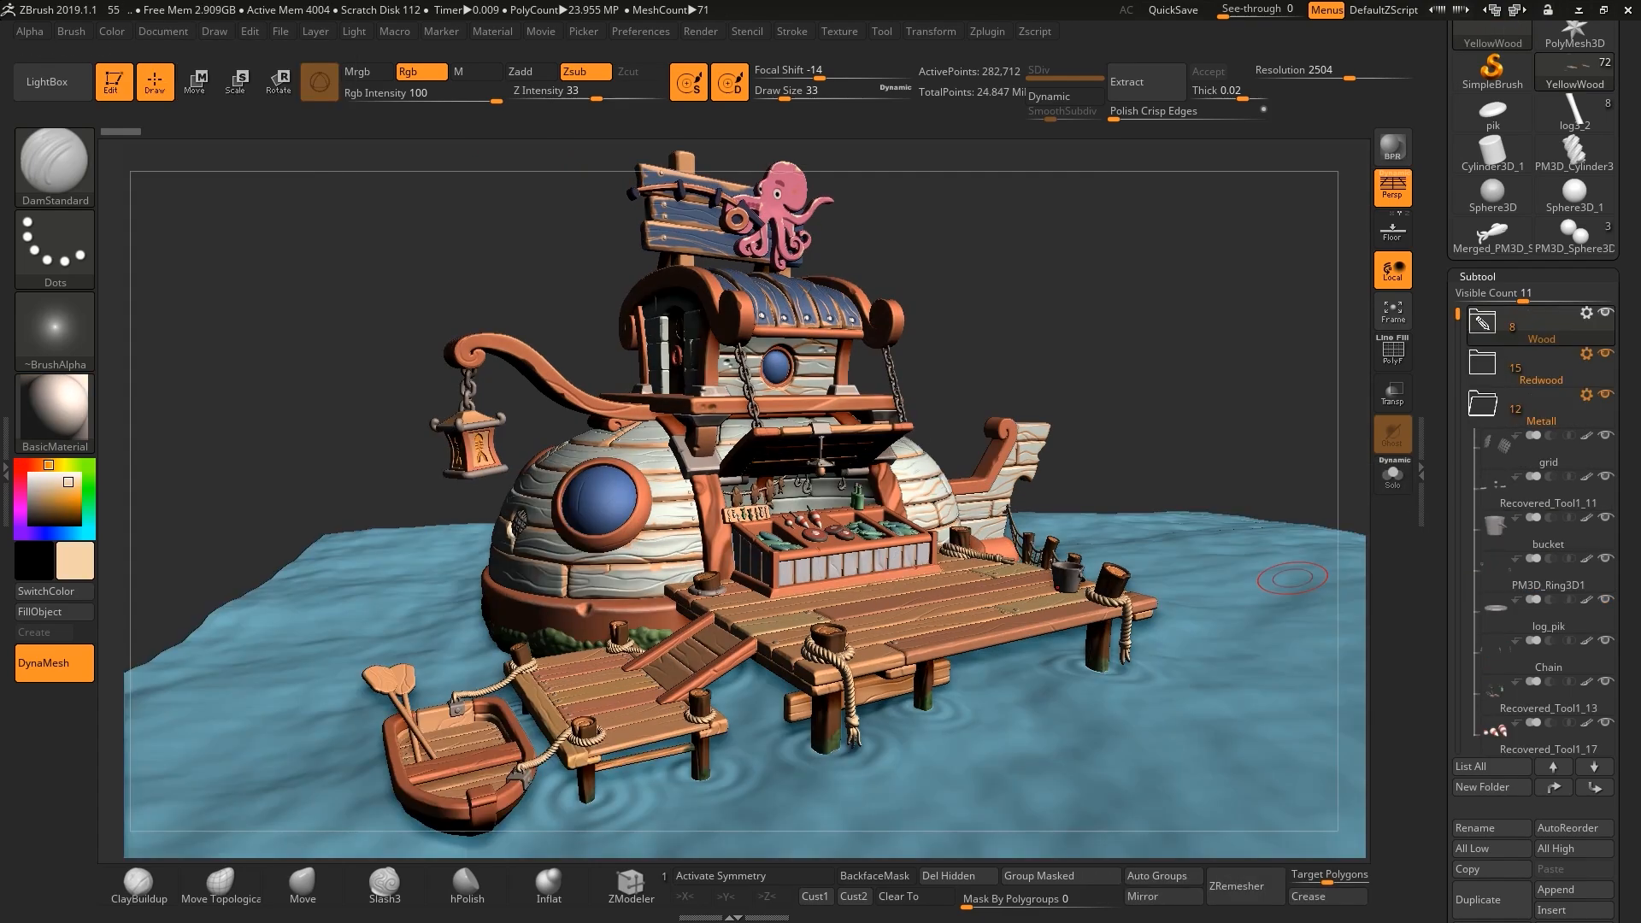
click(164, 32)
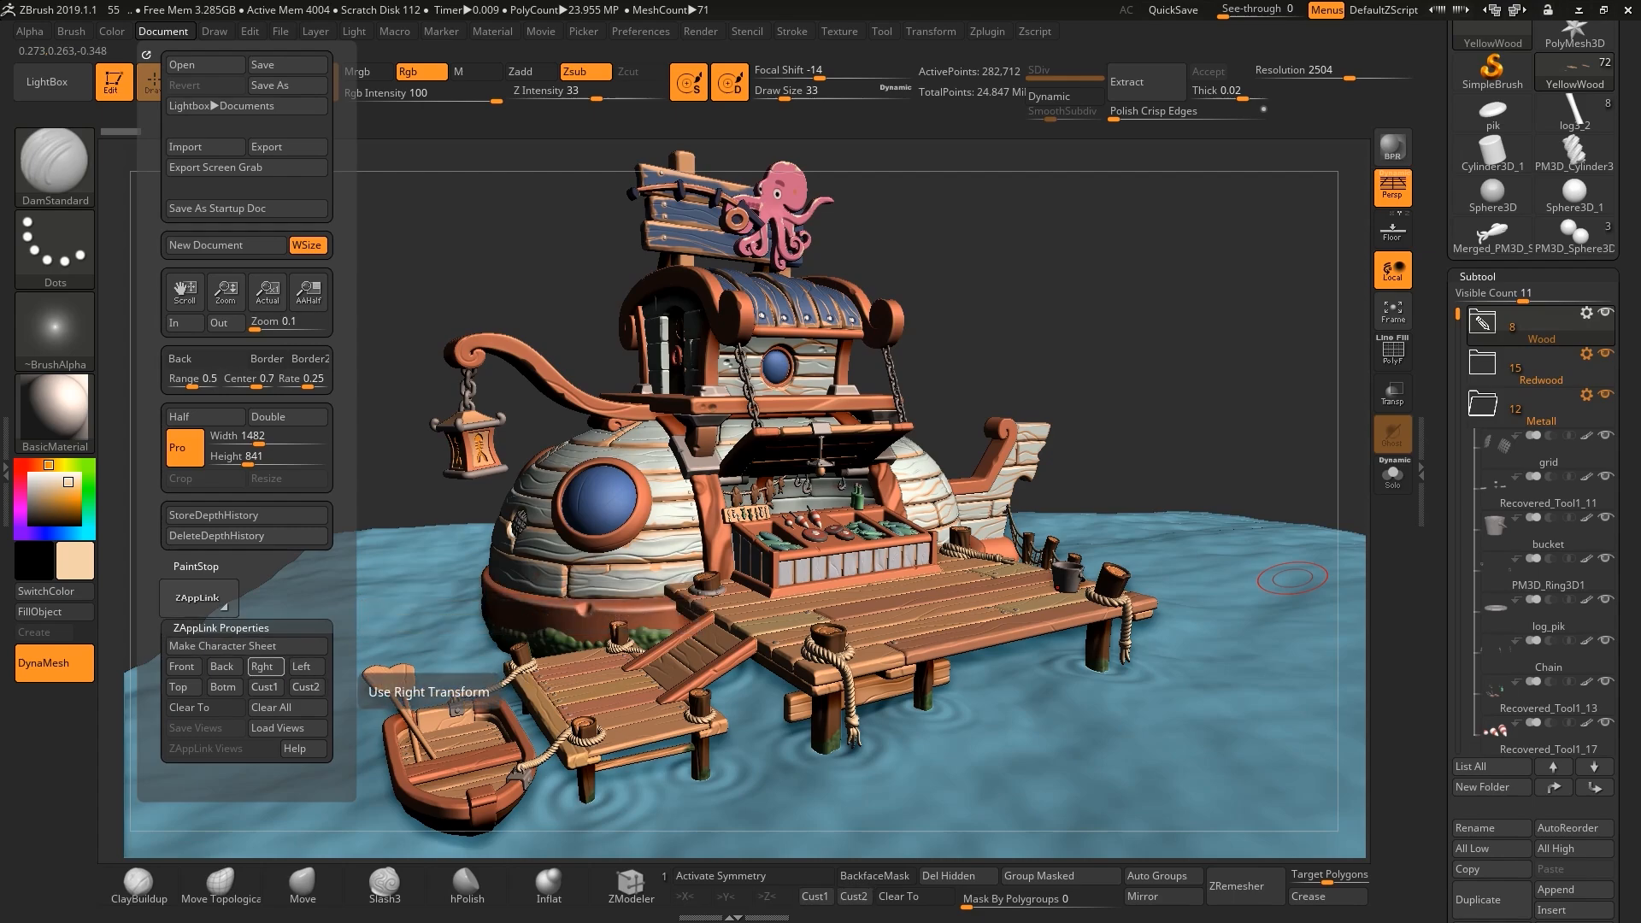
click(264, 686)
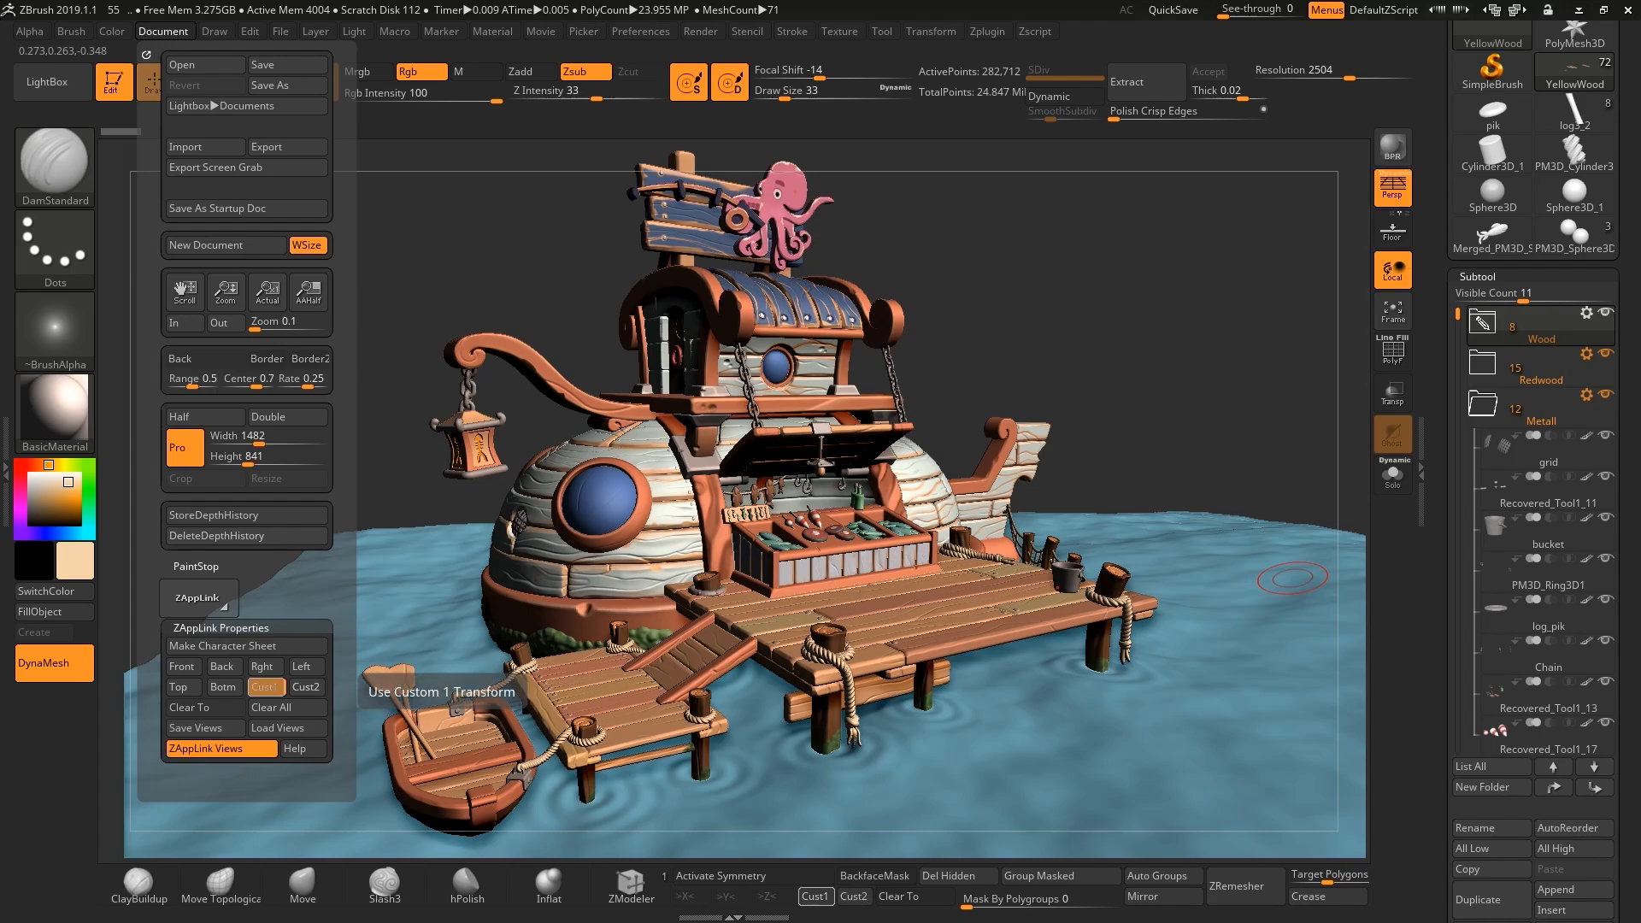
Select the Wood_fish subtool from another angle and recall the stored Custom 1 view.
drag(1287, 430, 1098, 465)
alt+click(972, 466)
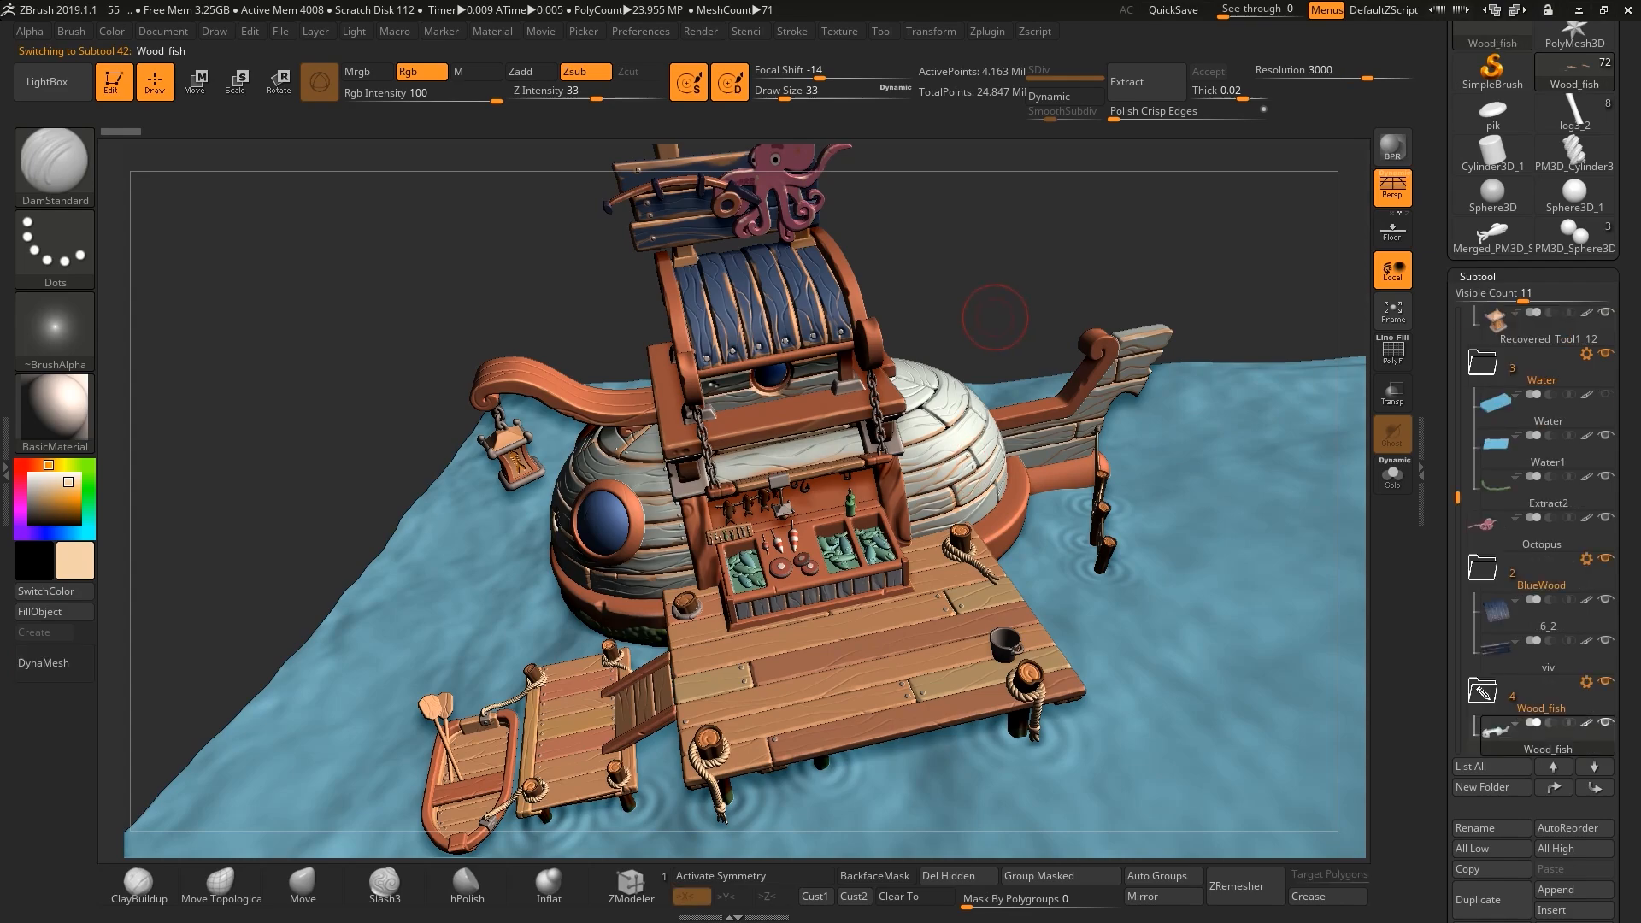
right_drag(834, 705, 923, 581)
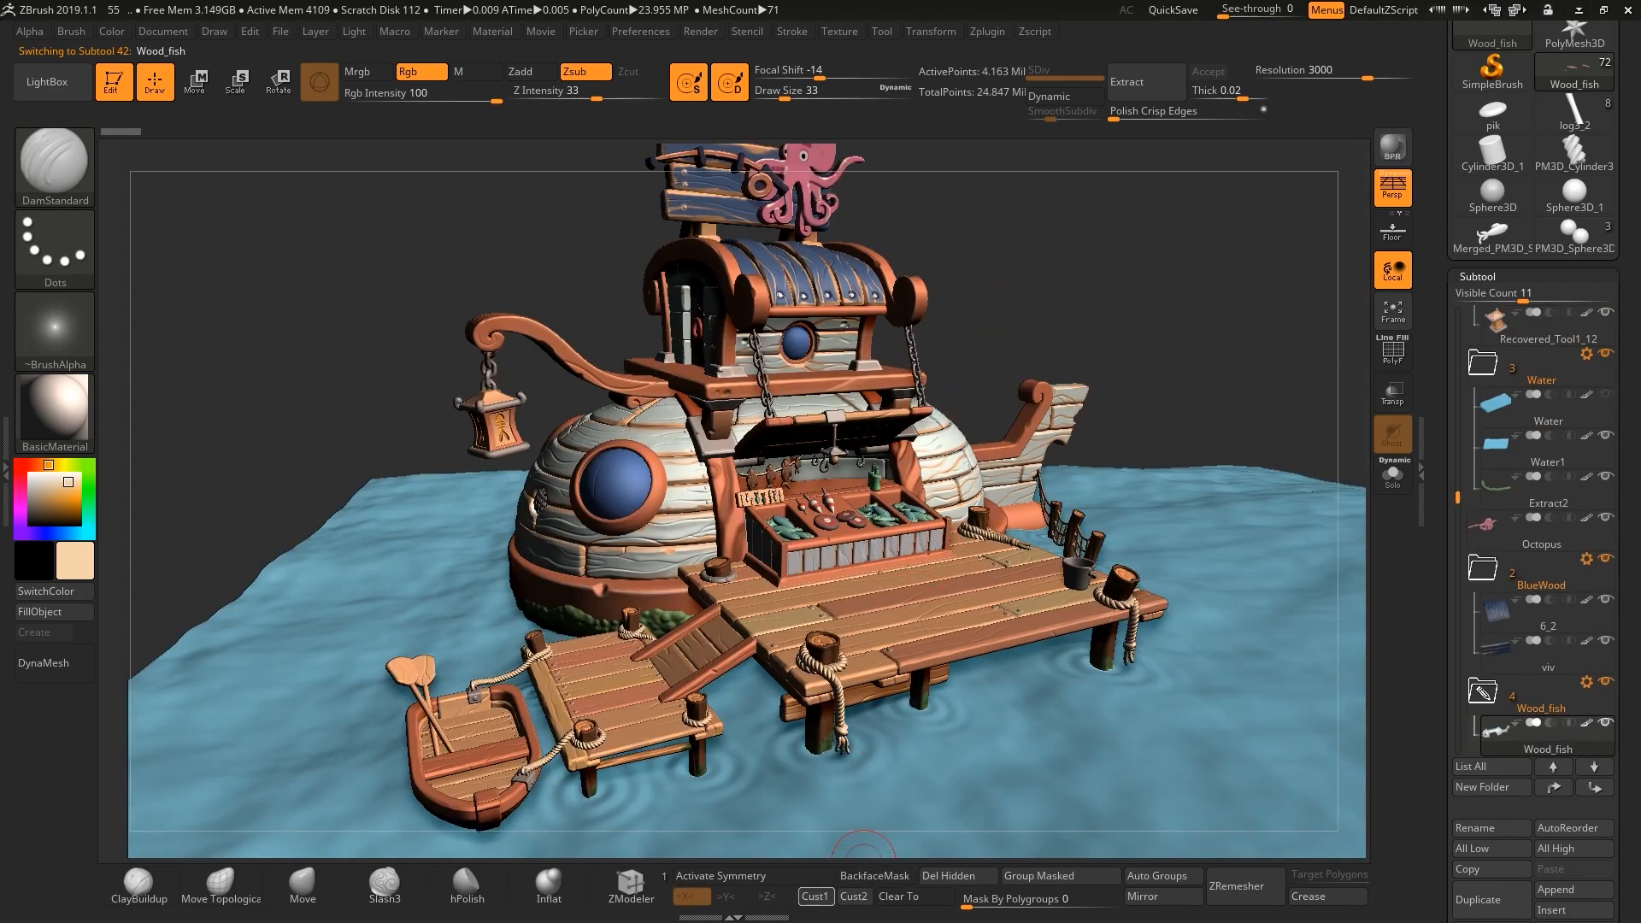
click(814, 896)
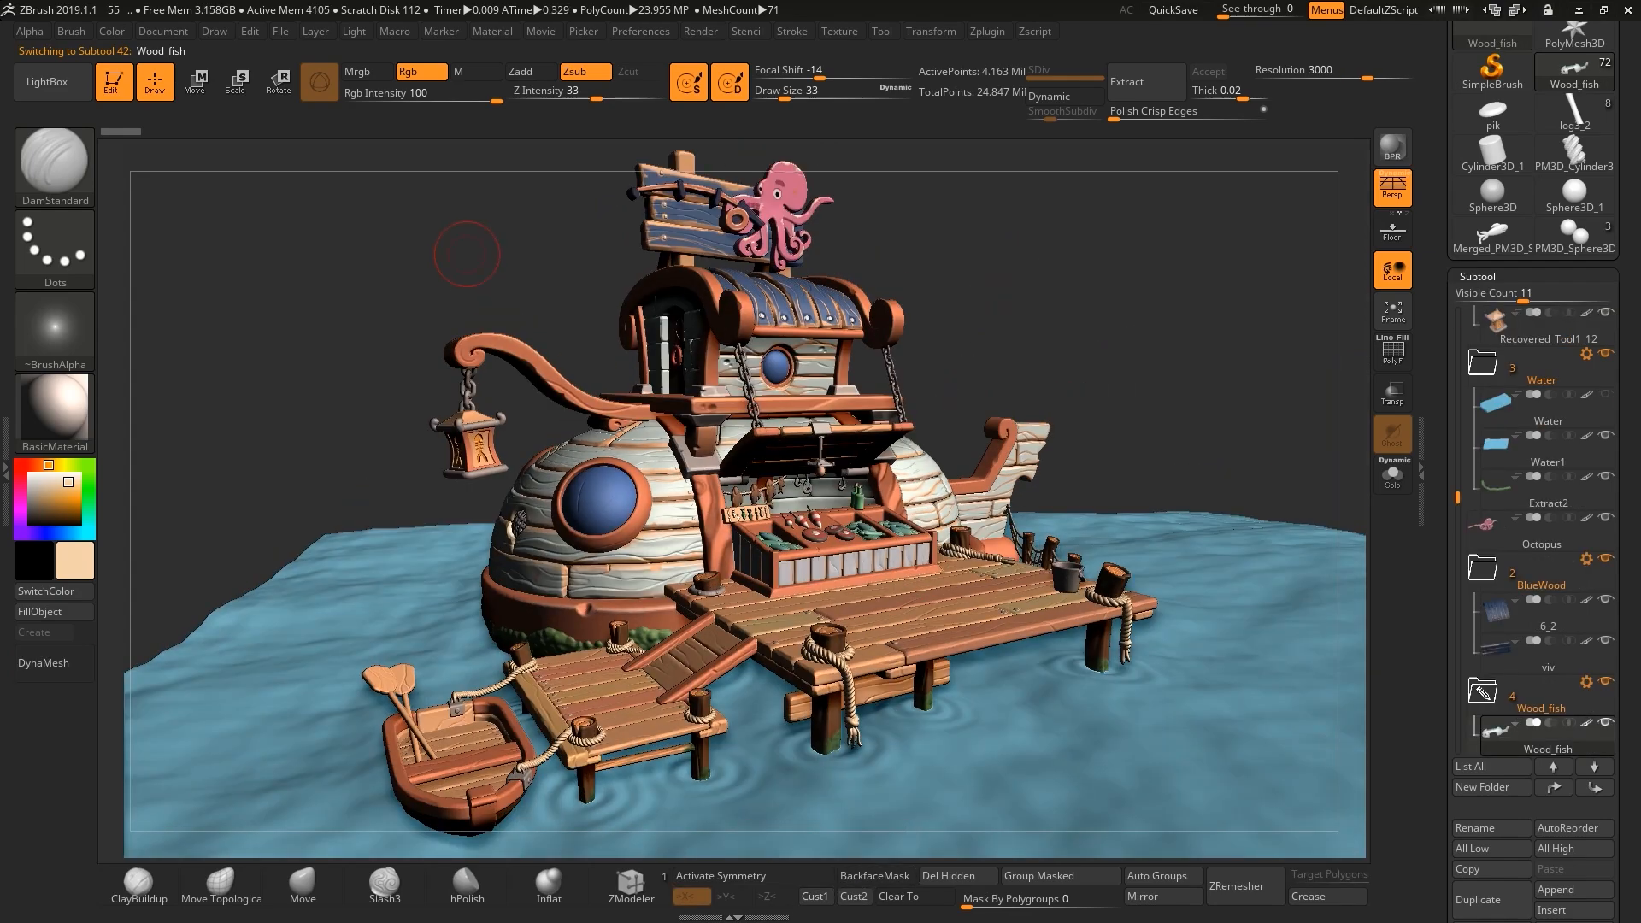
Clear the stored Custom 1 view and store the current view in it again.
click(162, 31)
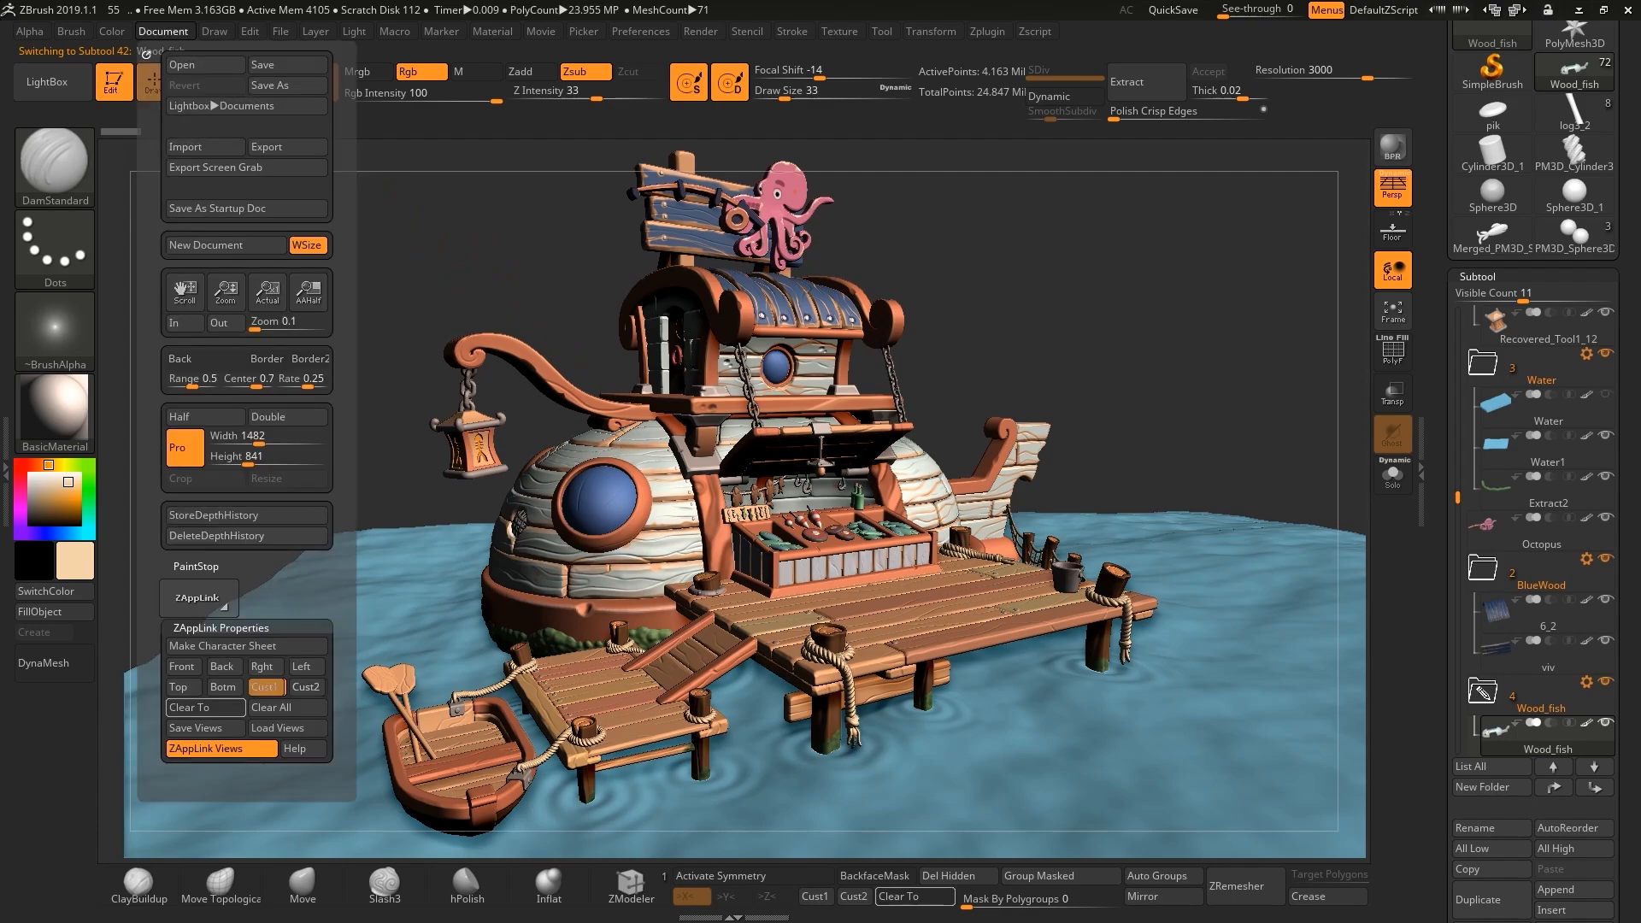
click(264, 687)
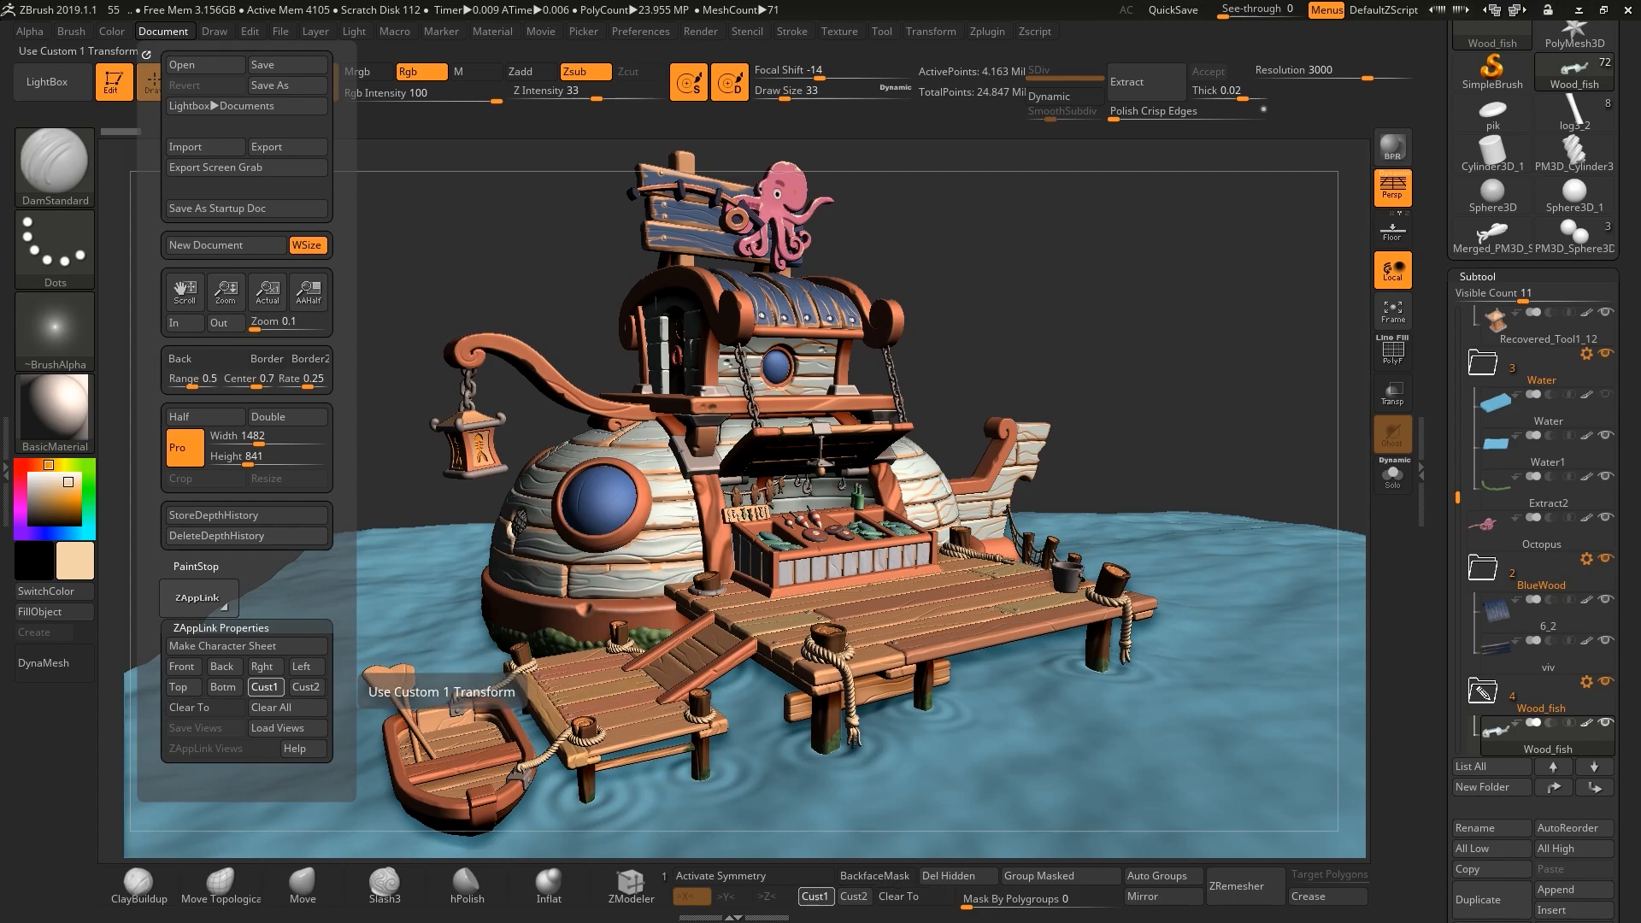
click(266, 687)
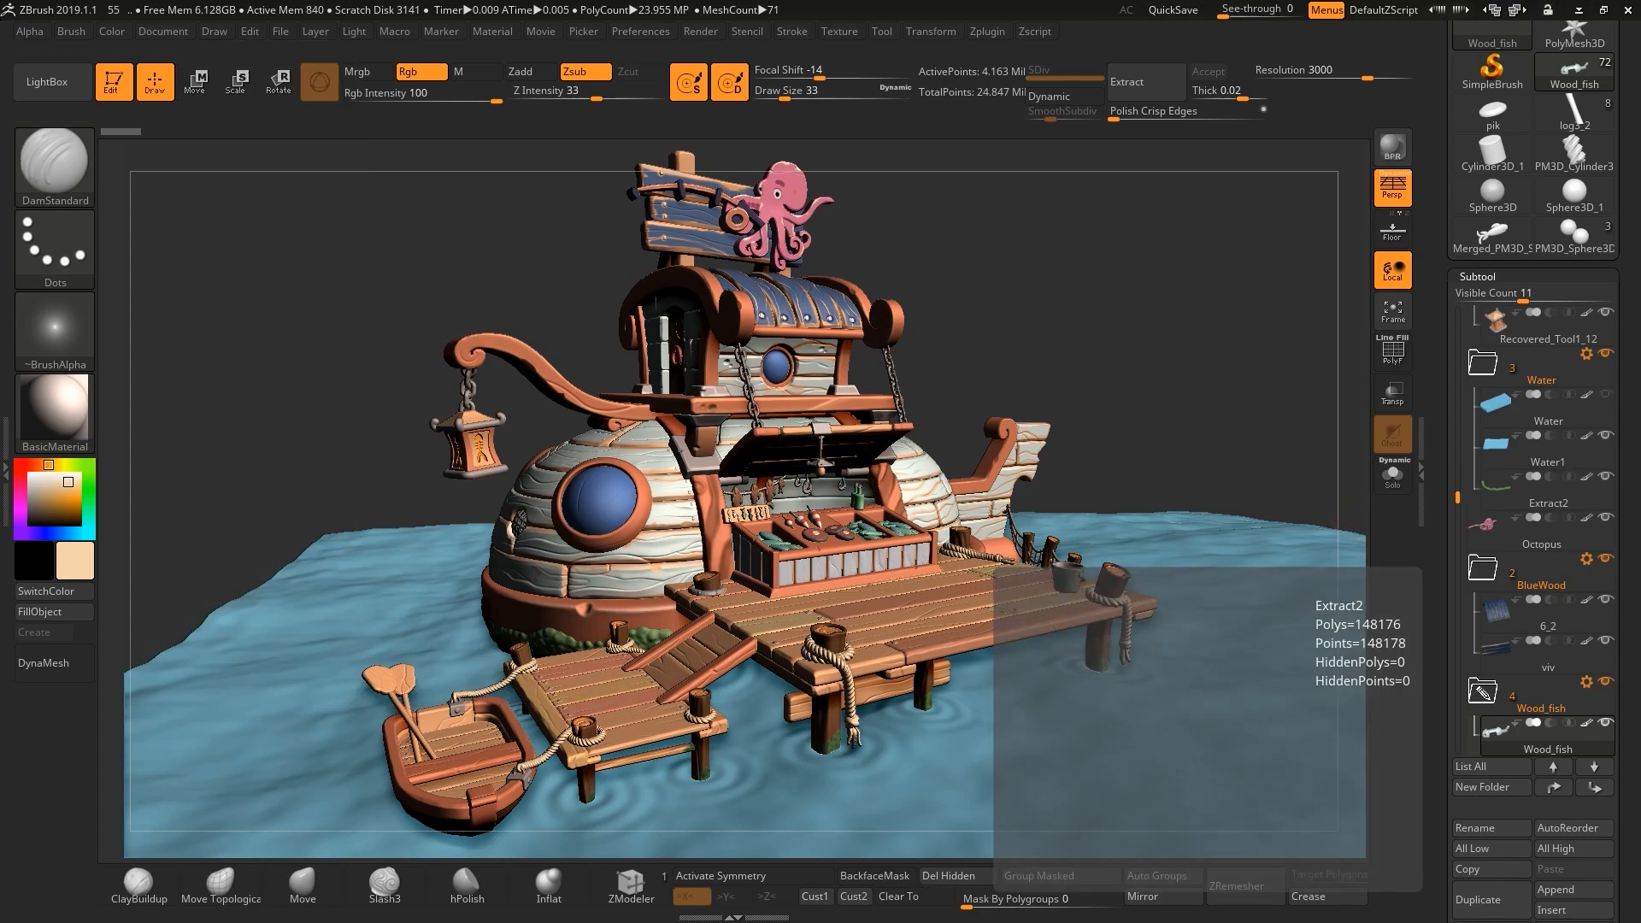
Dock the Render palette beside the canvas and confirm a Wax Strength of 30 for BasicMaterial.
click(700, 31)
click(689, 34)
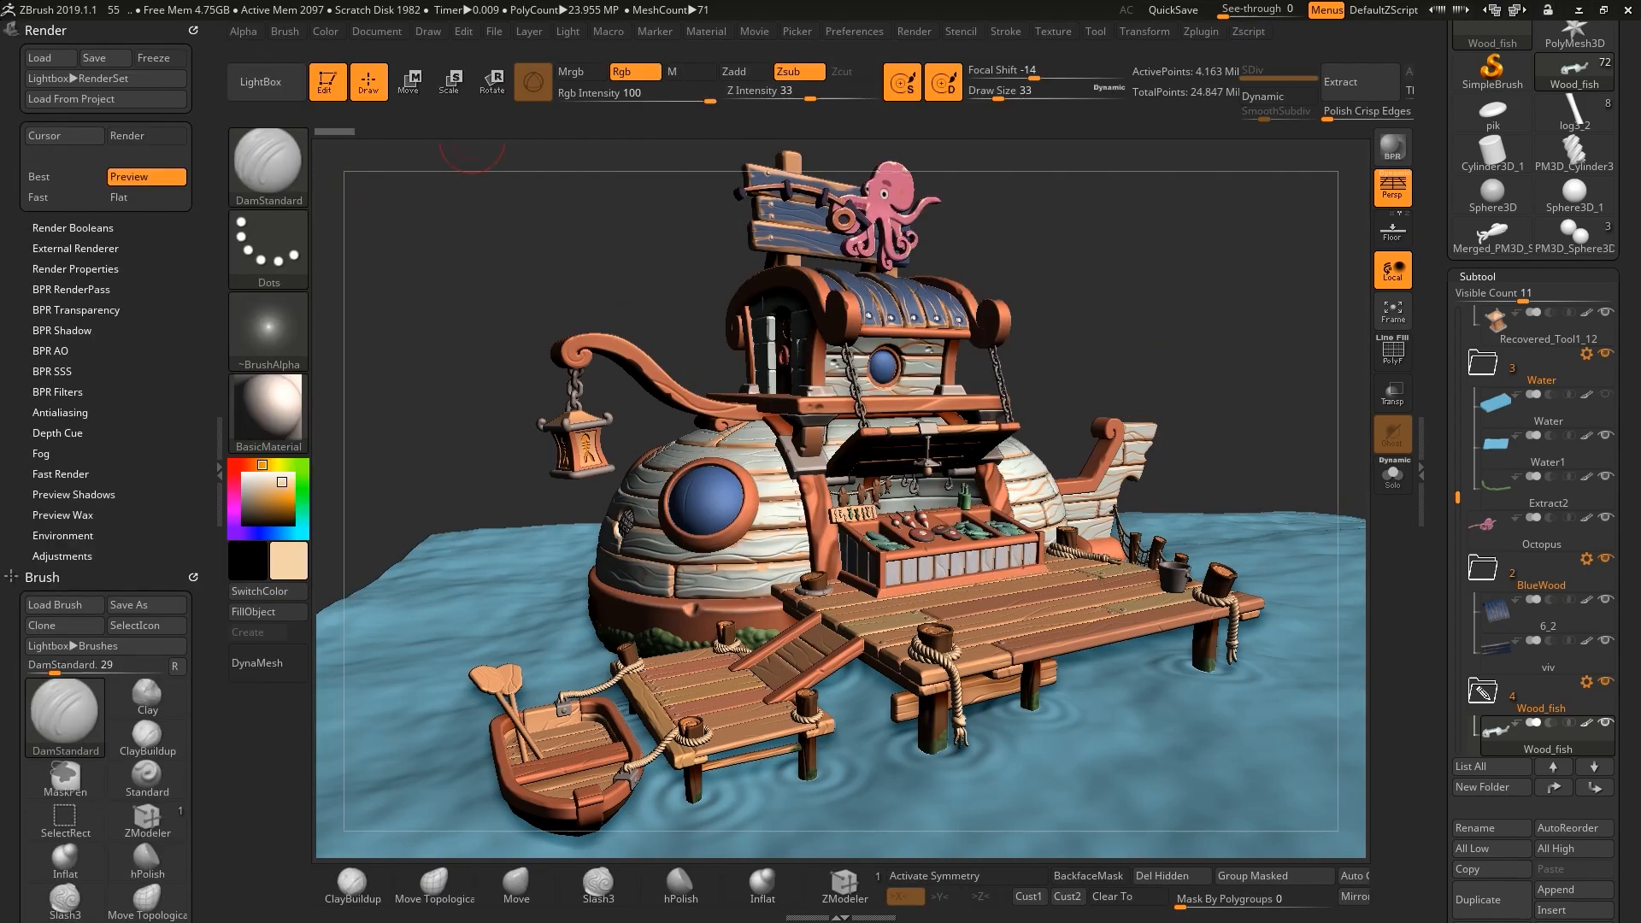
click(706, 31)
click(755, 419)
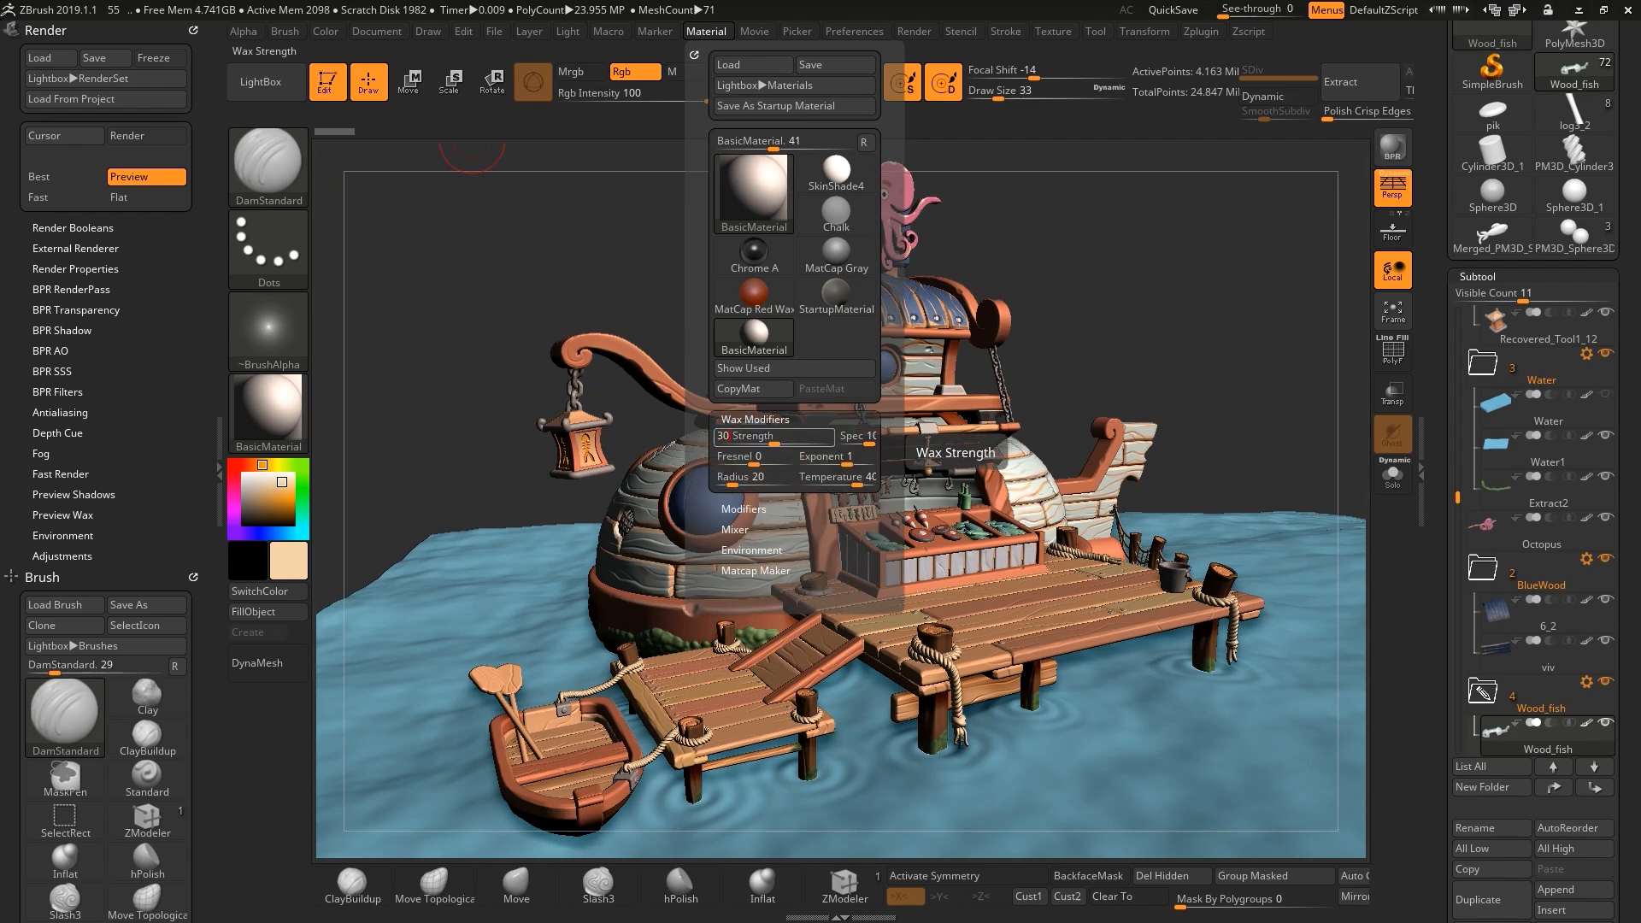
key(Return)
click(710, 474)
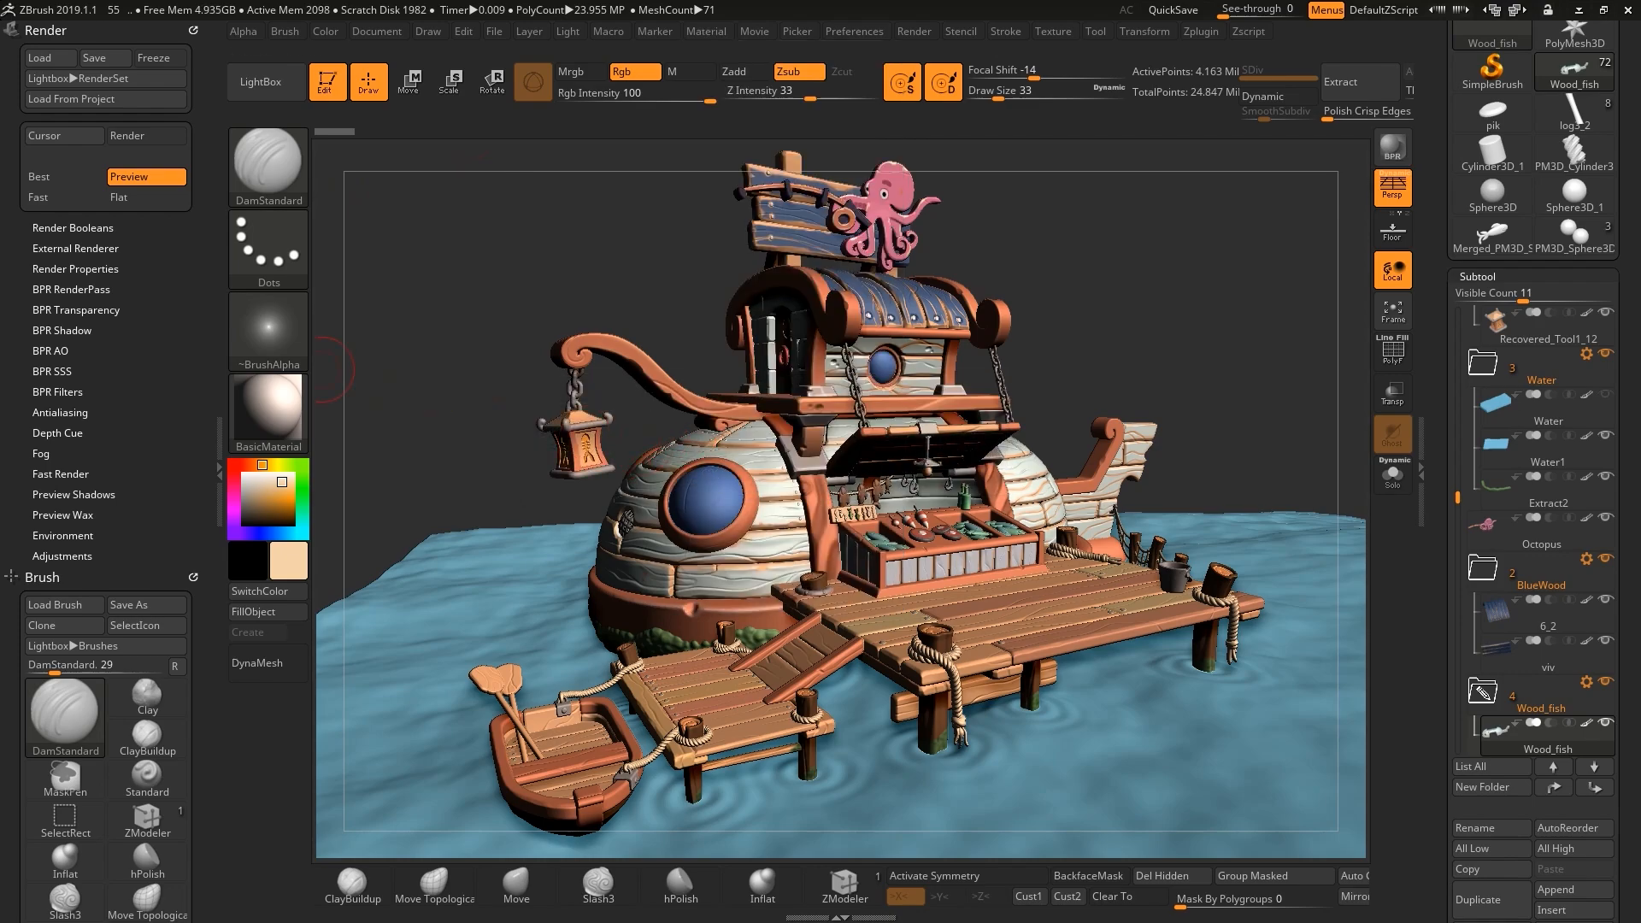
Expand the BPR Shadow settings and slightly adjust the placement of the main light.
click(62, 330)
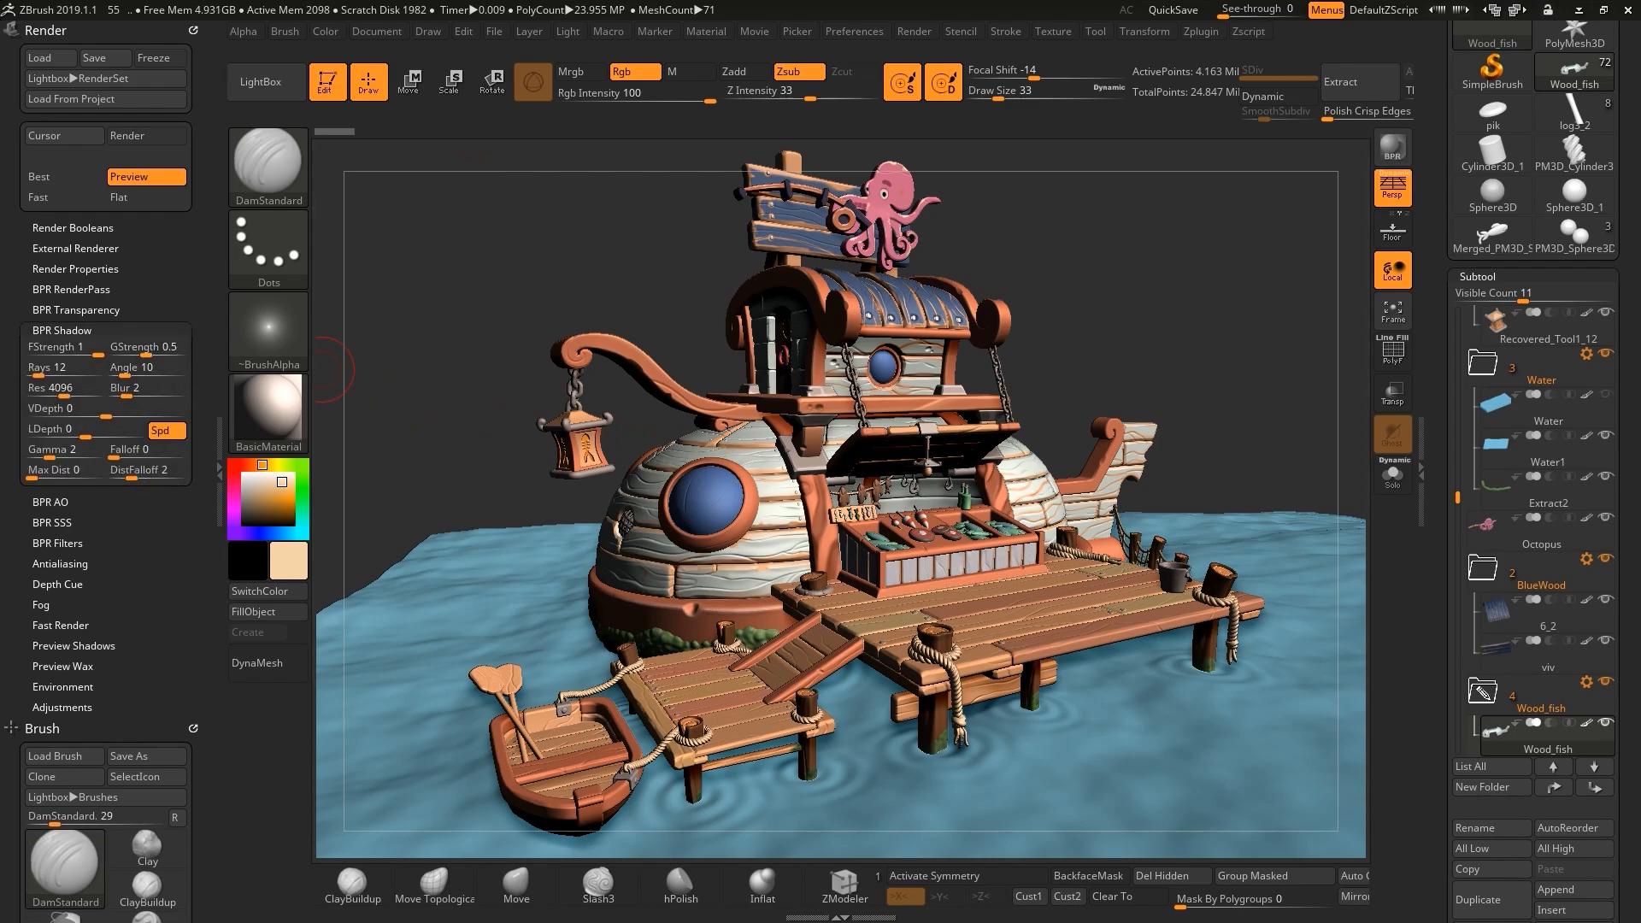
click(567, 31)
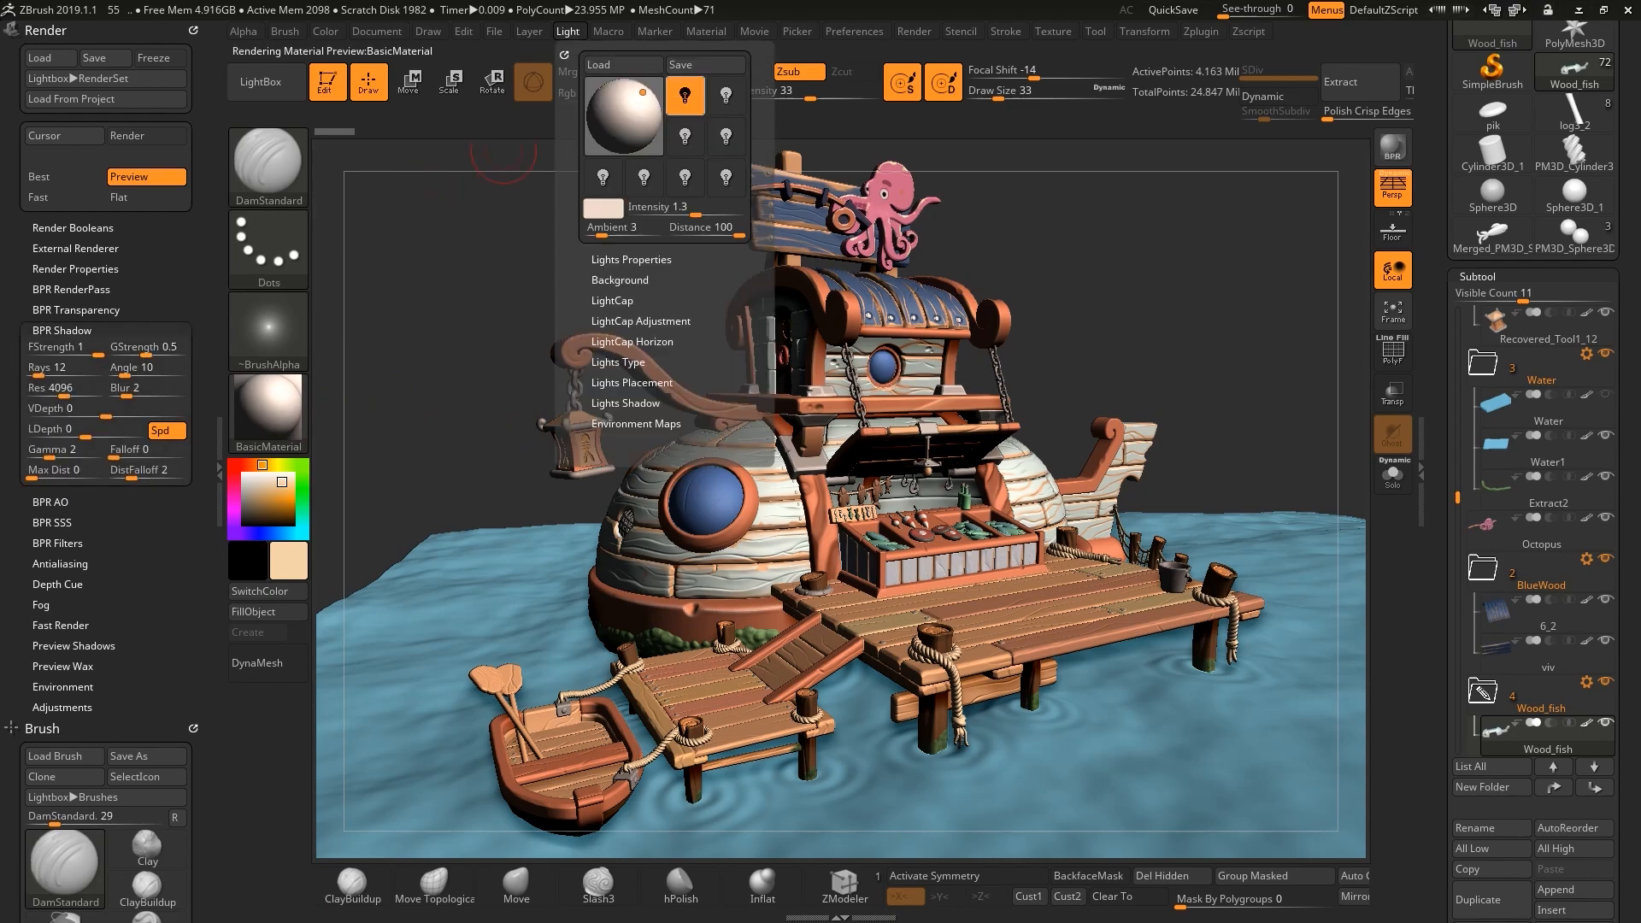
drag(643, 92, 641, 95)
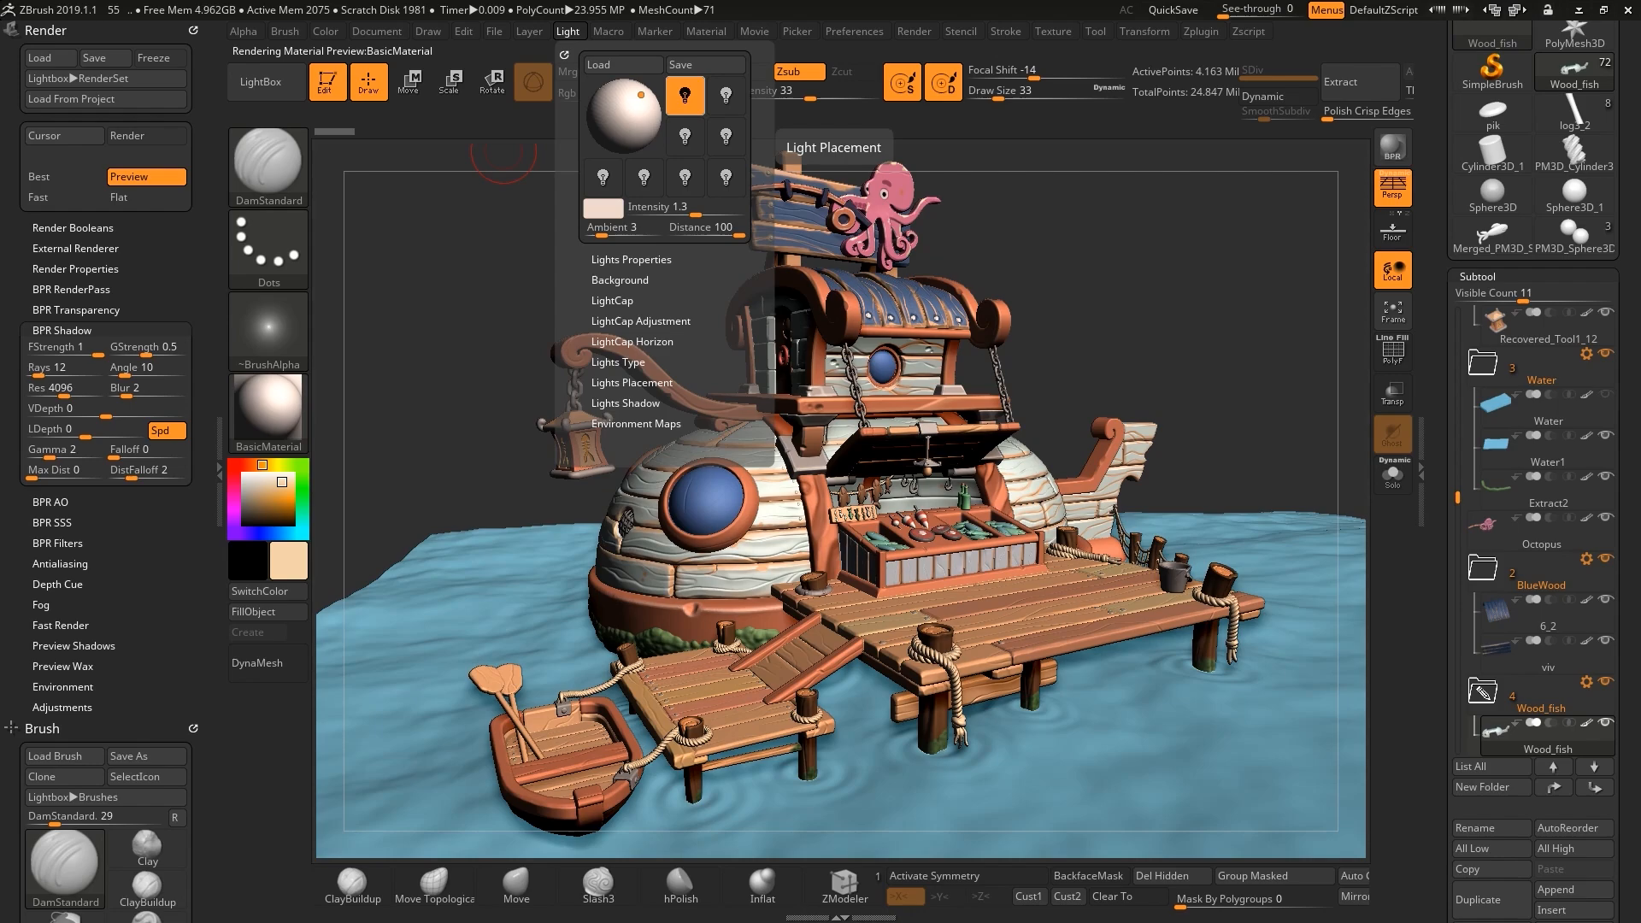
Set the BPR global shadow strength to 0.65.
click(146, 347)
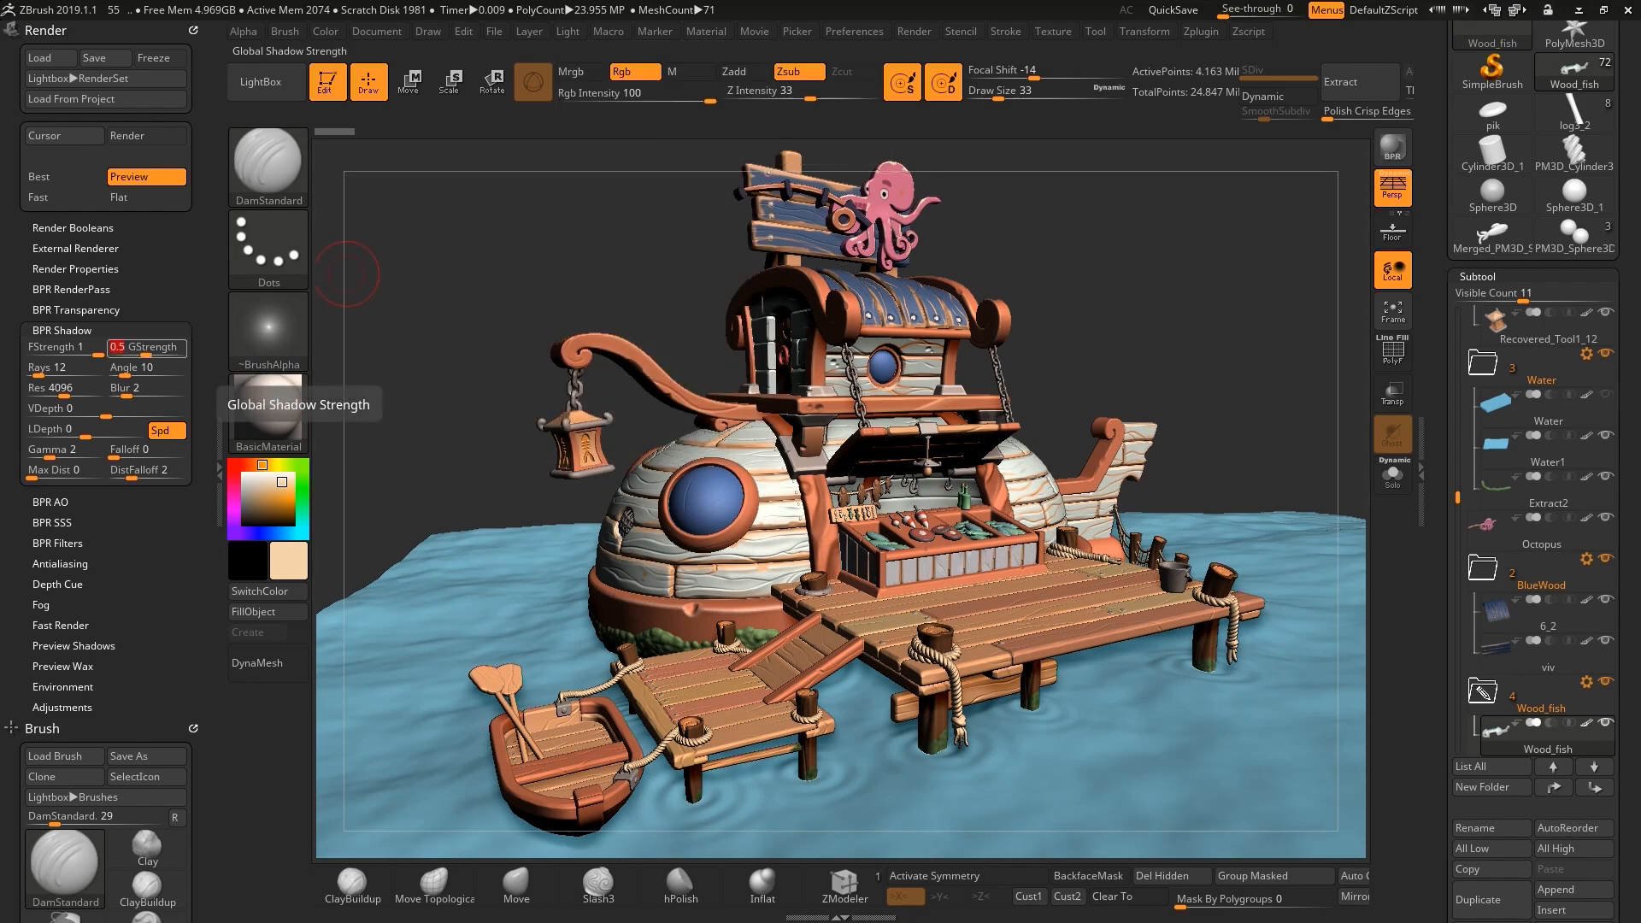
text(0.65)
key(Tab)
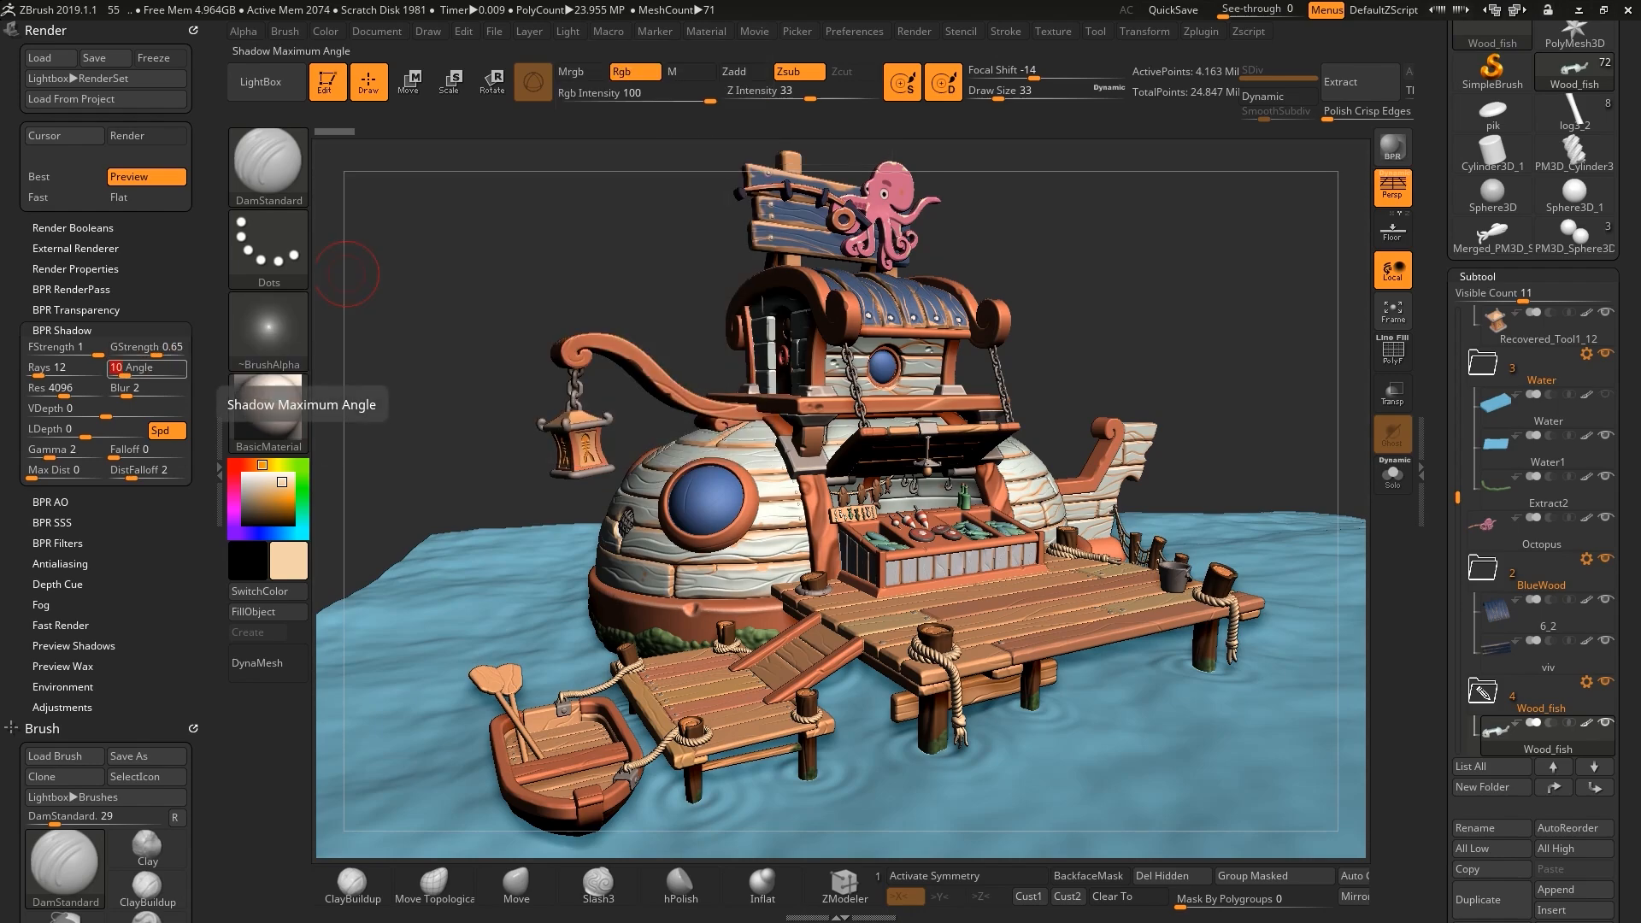
Set the BPR shadow angle to 15 and blur to 4, and render the scene with BPR.
key(Tab)
text(4)
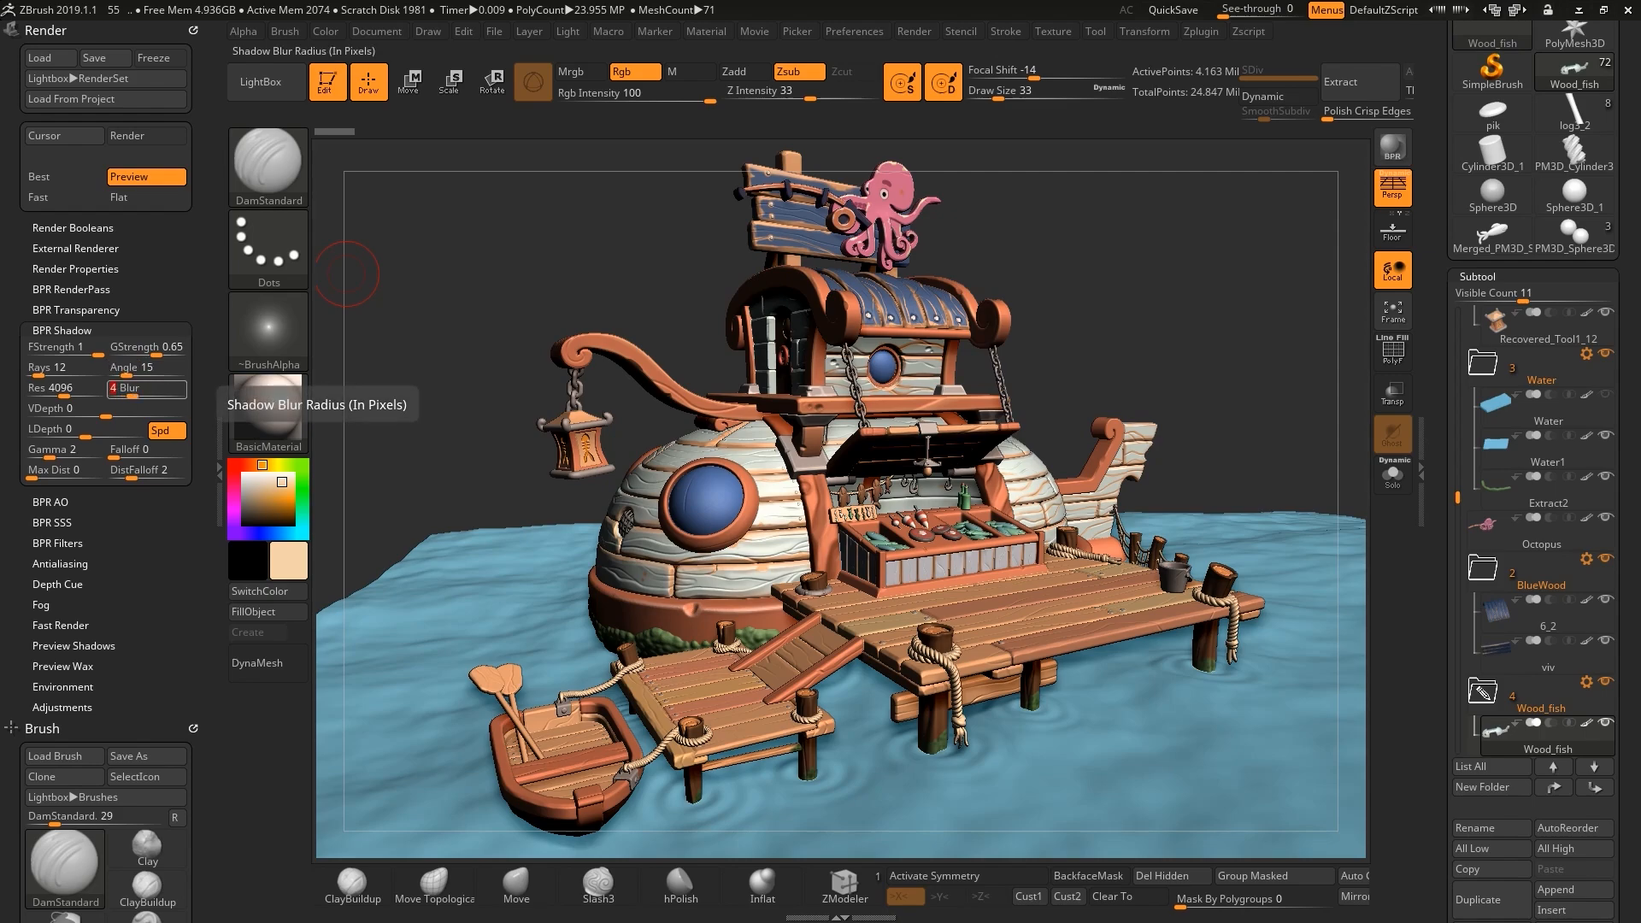
key(Return)
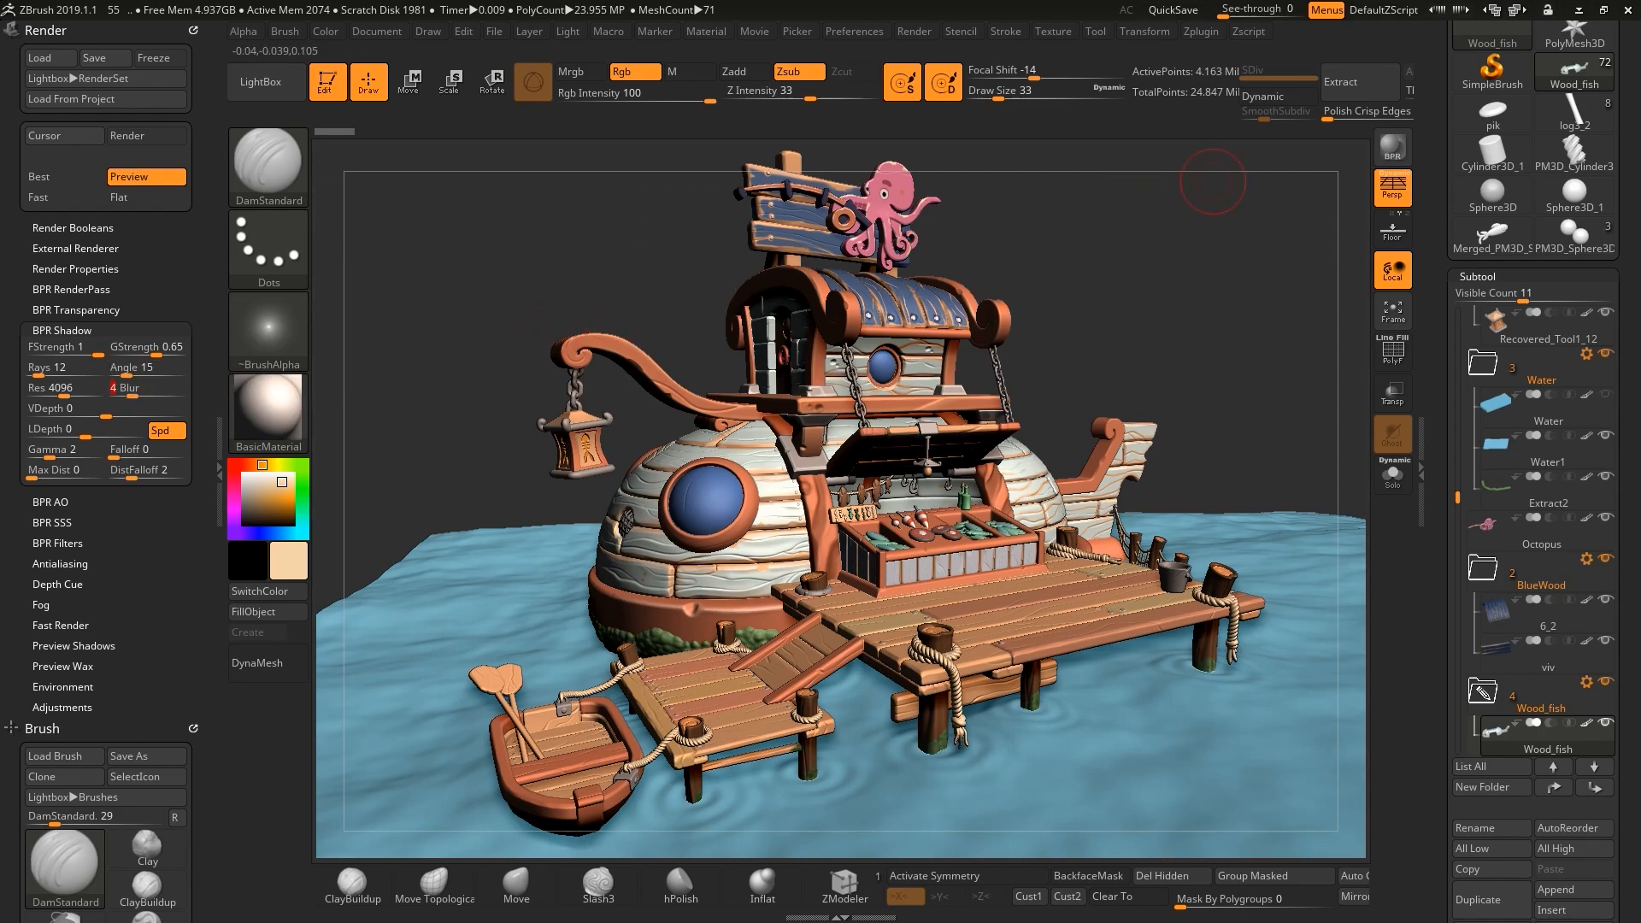
click(1392, 147)
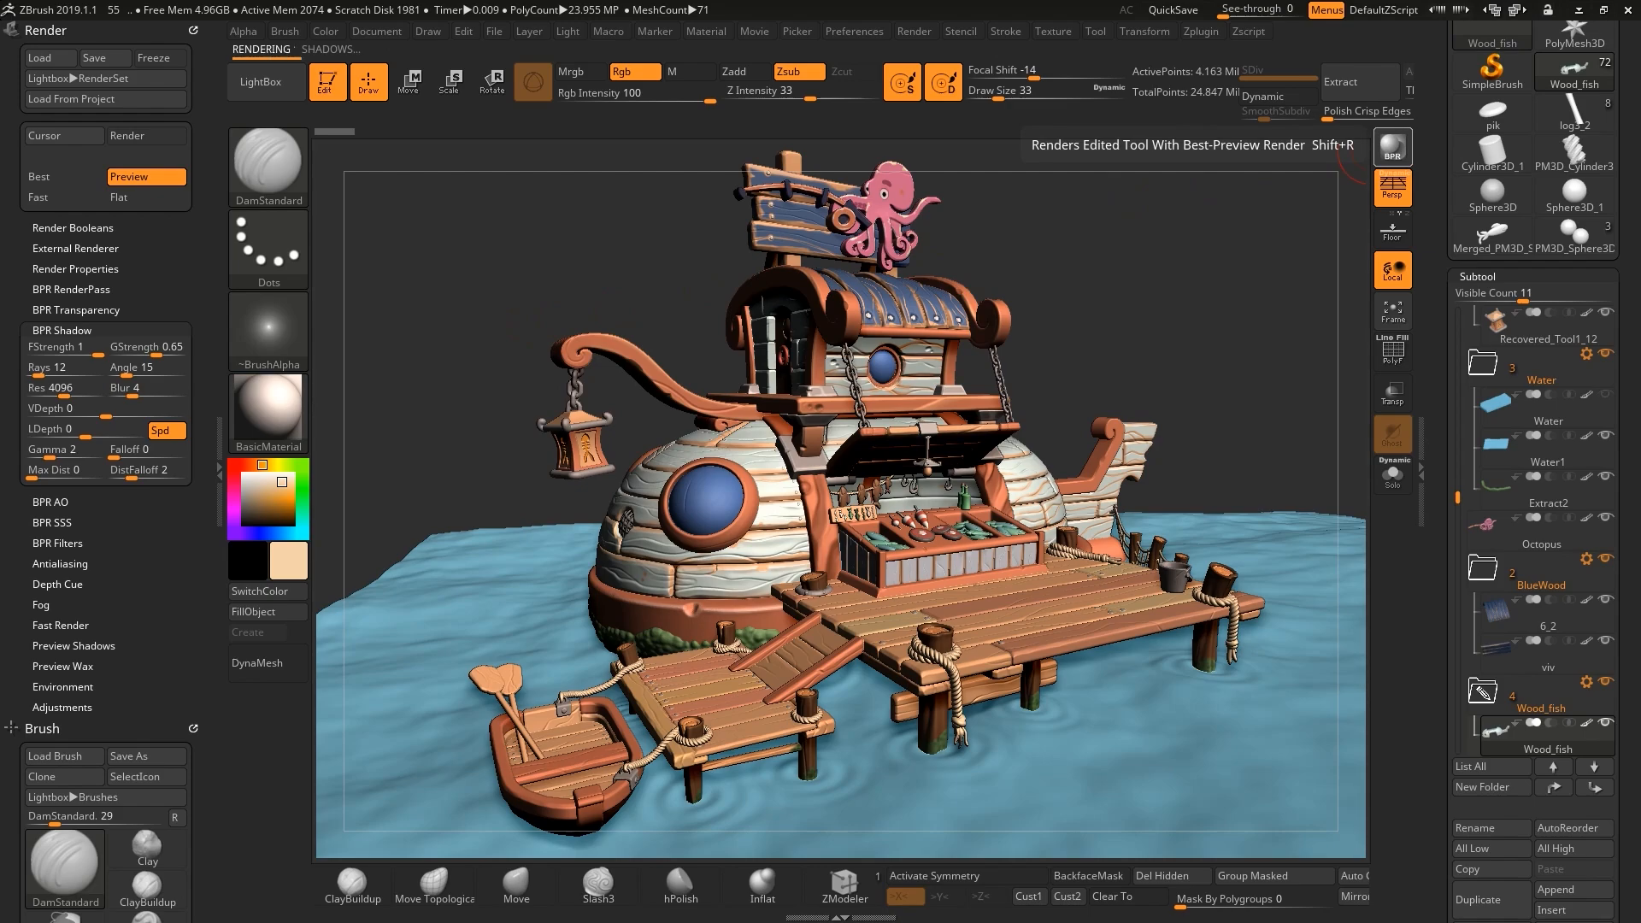
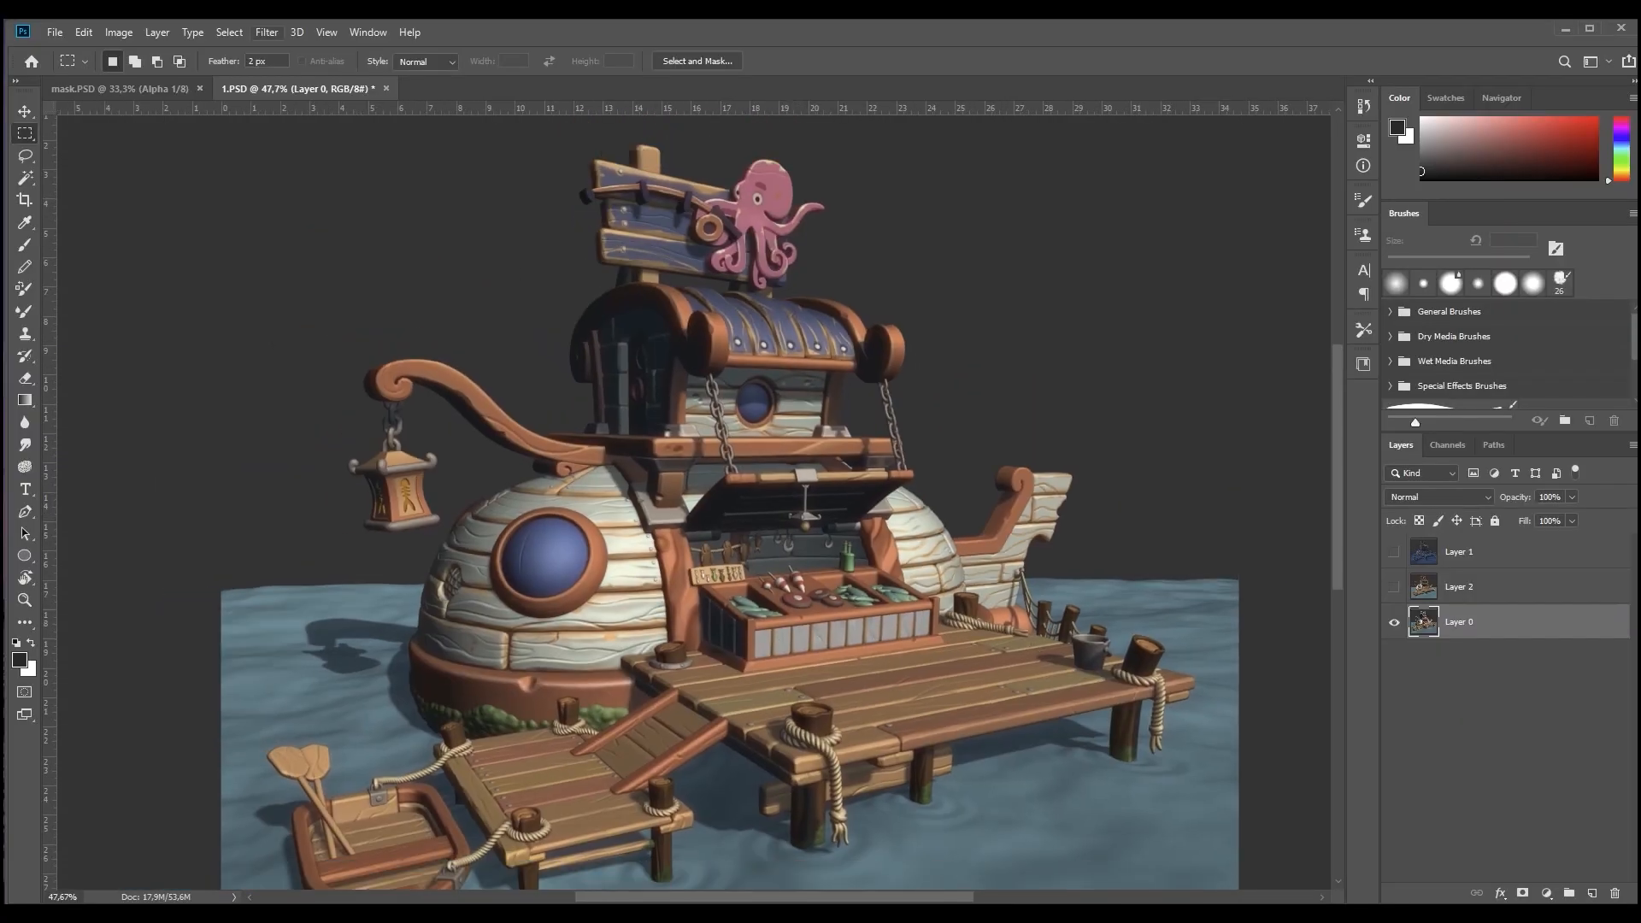
In Photoshop, open Layer 0 in the Camera Raw filter and adjust its exposure, white balance, tone, texture and colour intensity in the basic settings.
click(266, 31)
click(307, 135)
drag(1447, 476, 1453, 476)
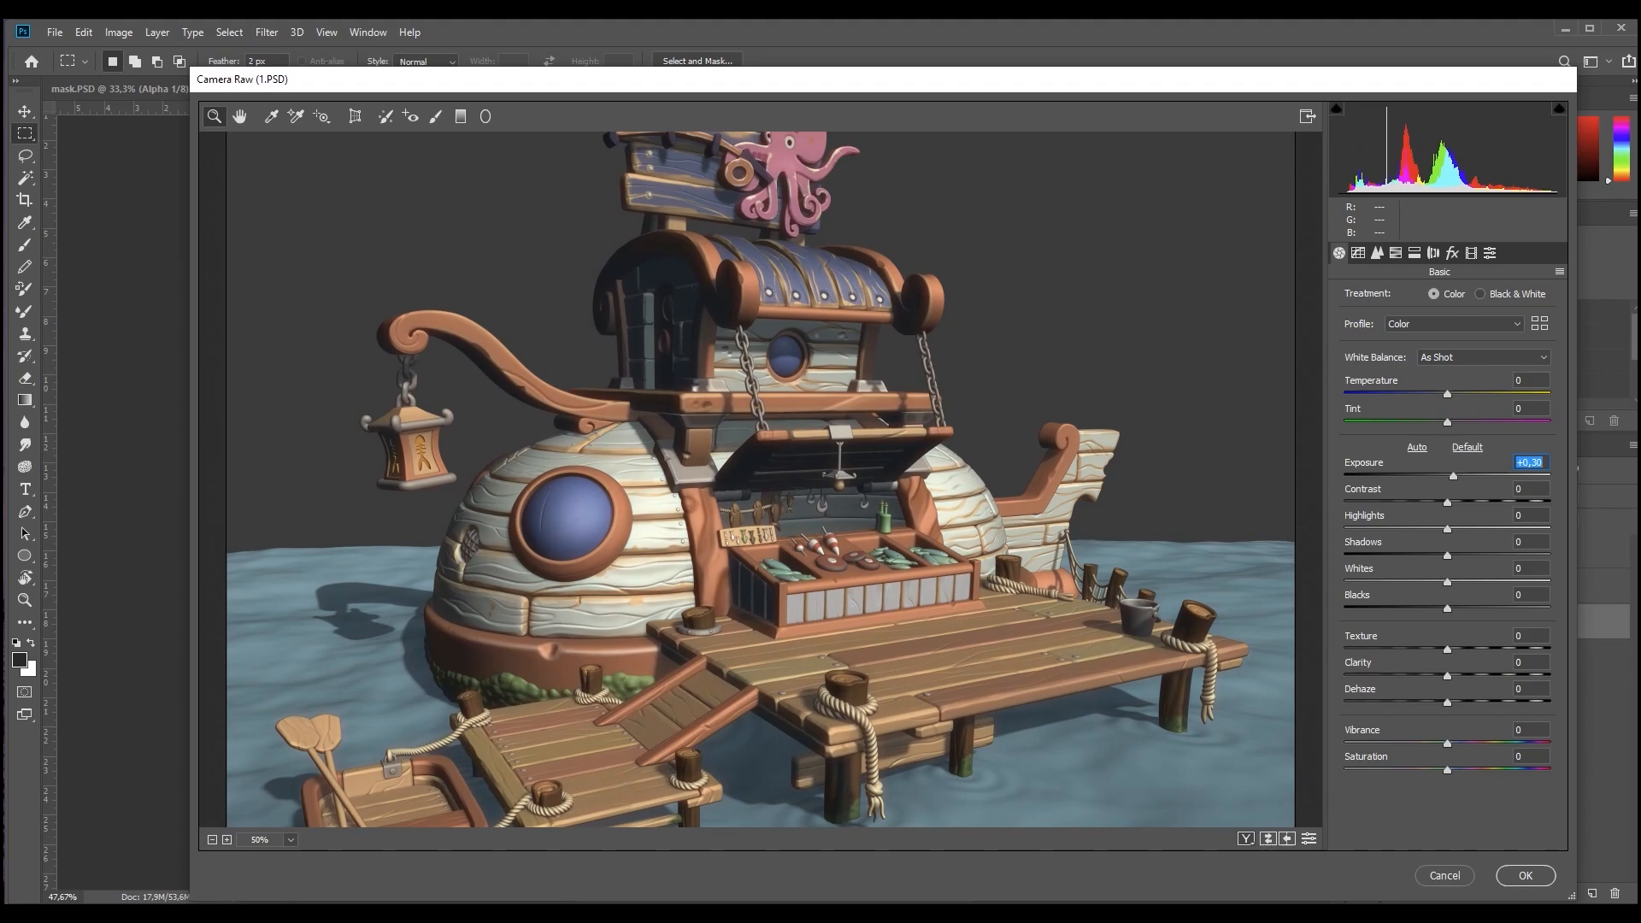
drag(1447, 394, 1456, 423)
drag(1447, 503, 1440, 609)
drag(1447, 649, 1452, 744)
scroll(759, 505, down, 1)
Set the Camera Raw sharpening amount to 15 and grain amount to 15, look through the presets and apply the filter.
click(1377, 254)
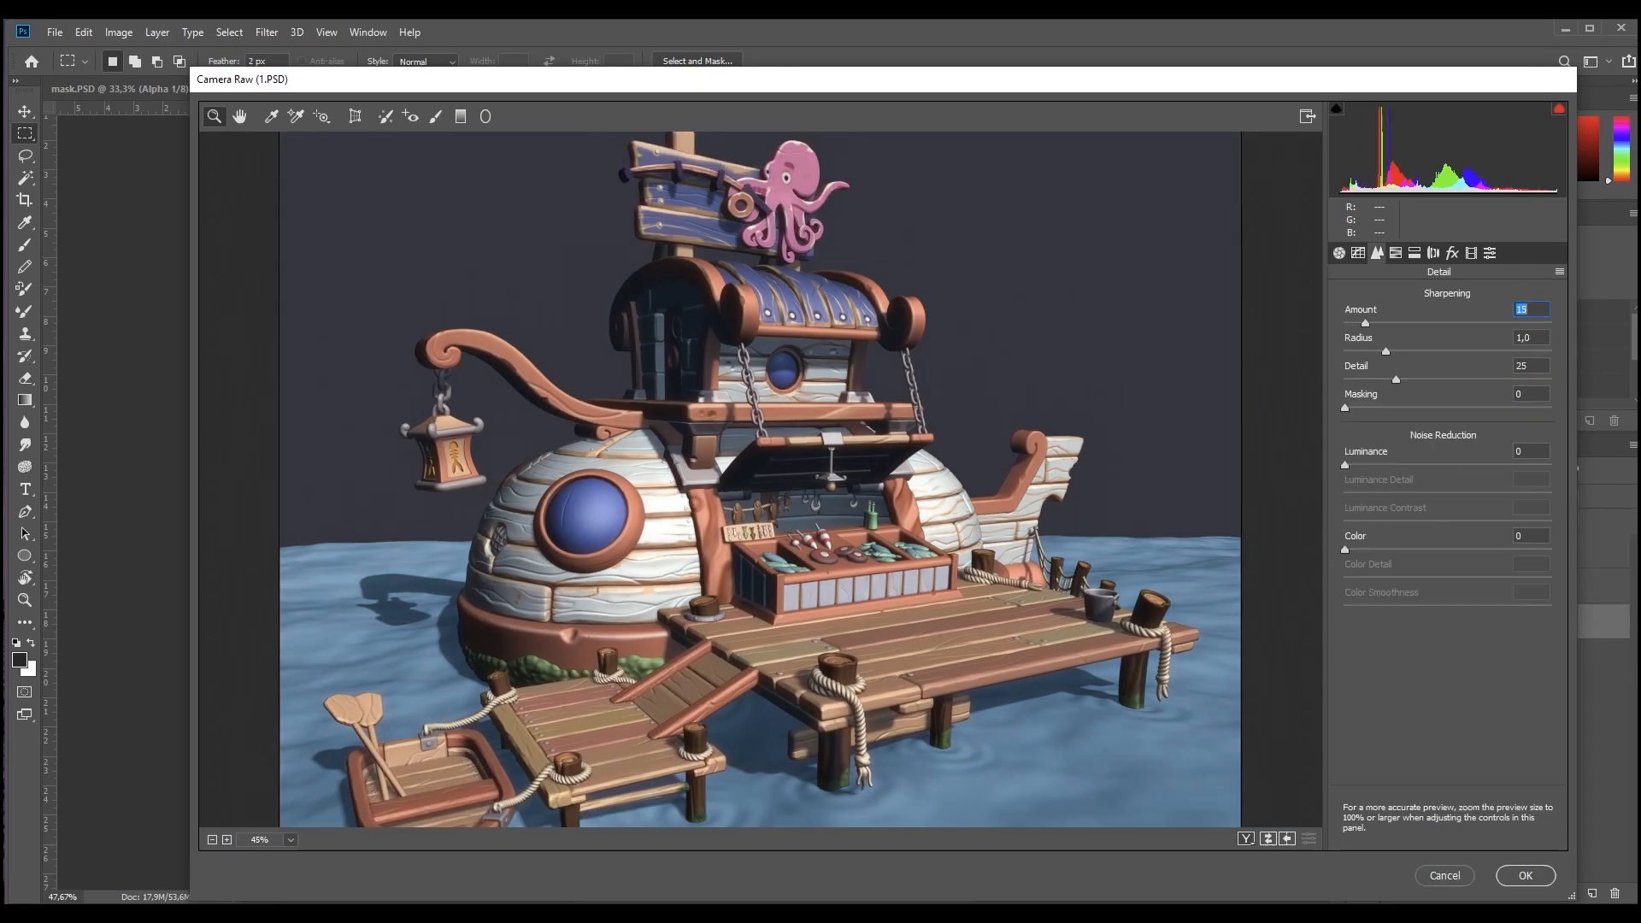
click(1434, 254)
drag(1365, 323, 1376, 326)
click(1415, 254)
click(1396, 254)
click(1452, 254)
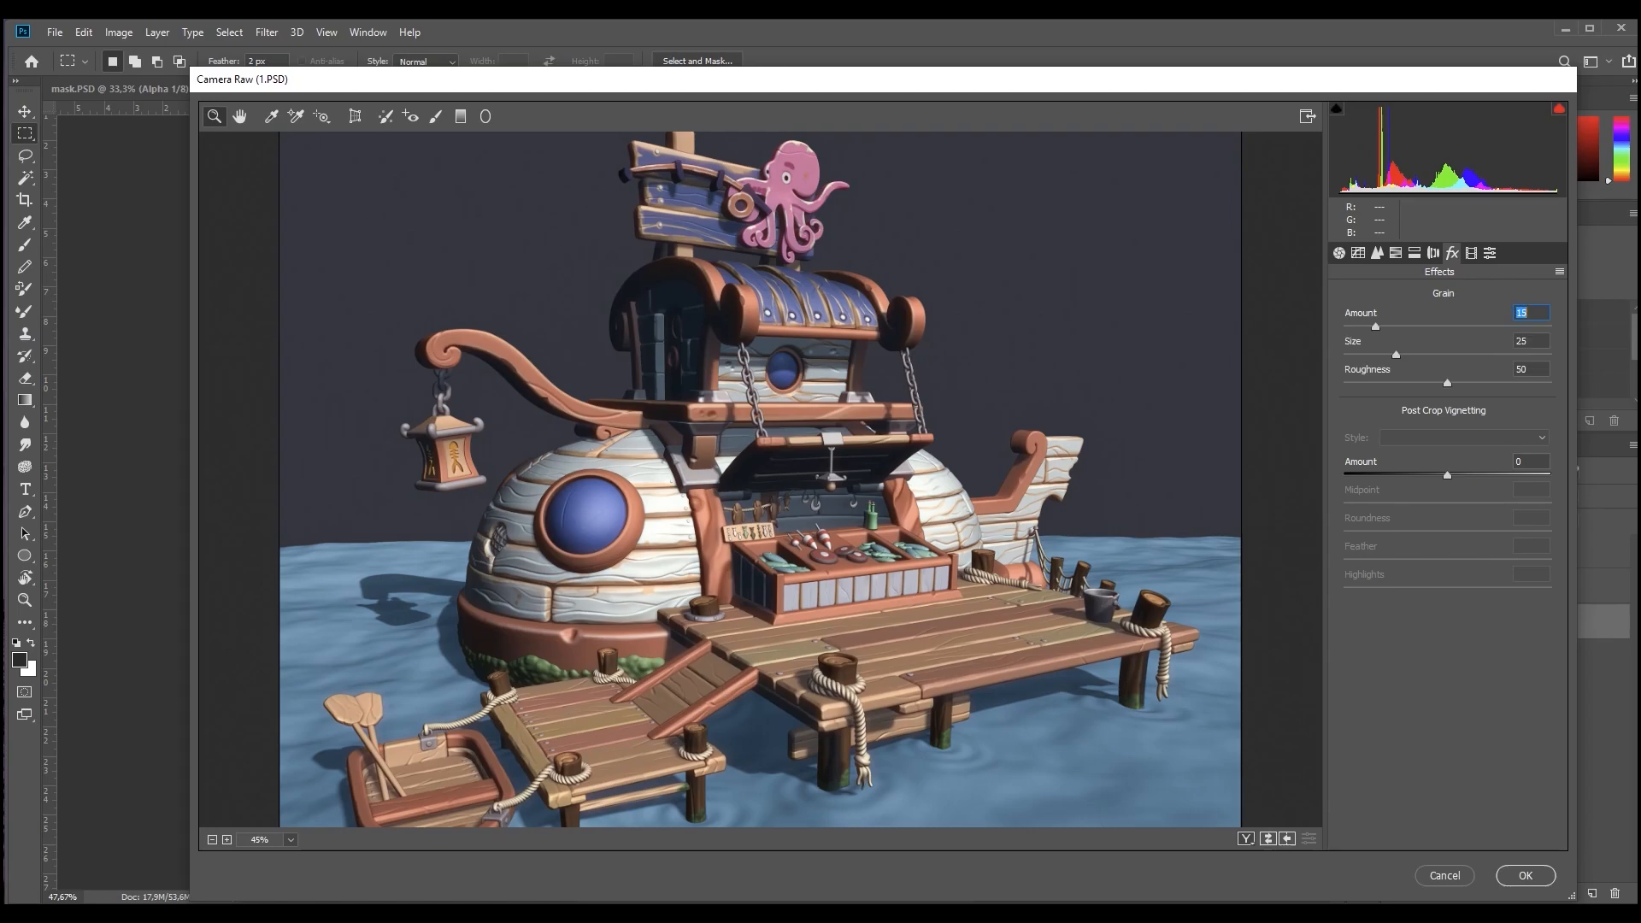
click(1490, 254)
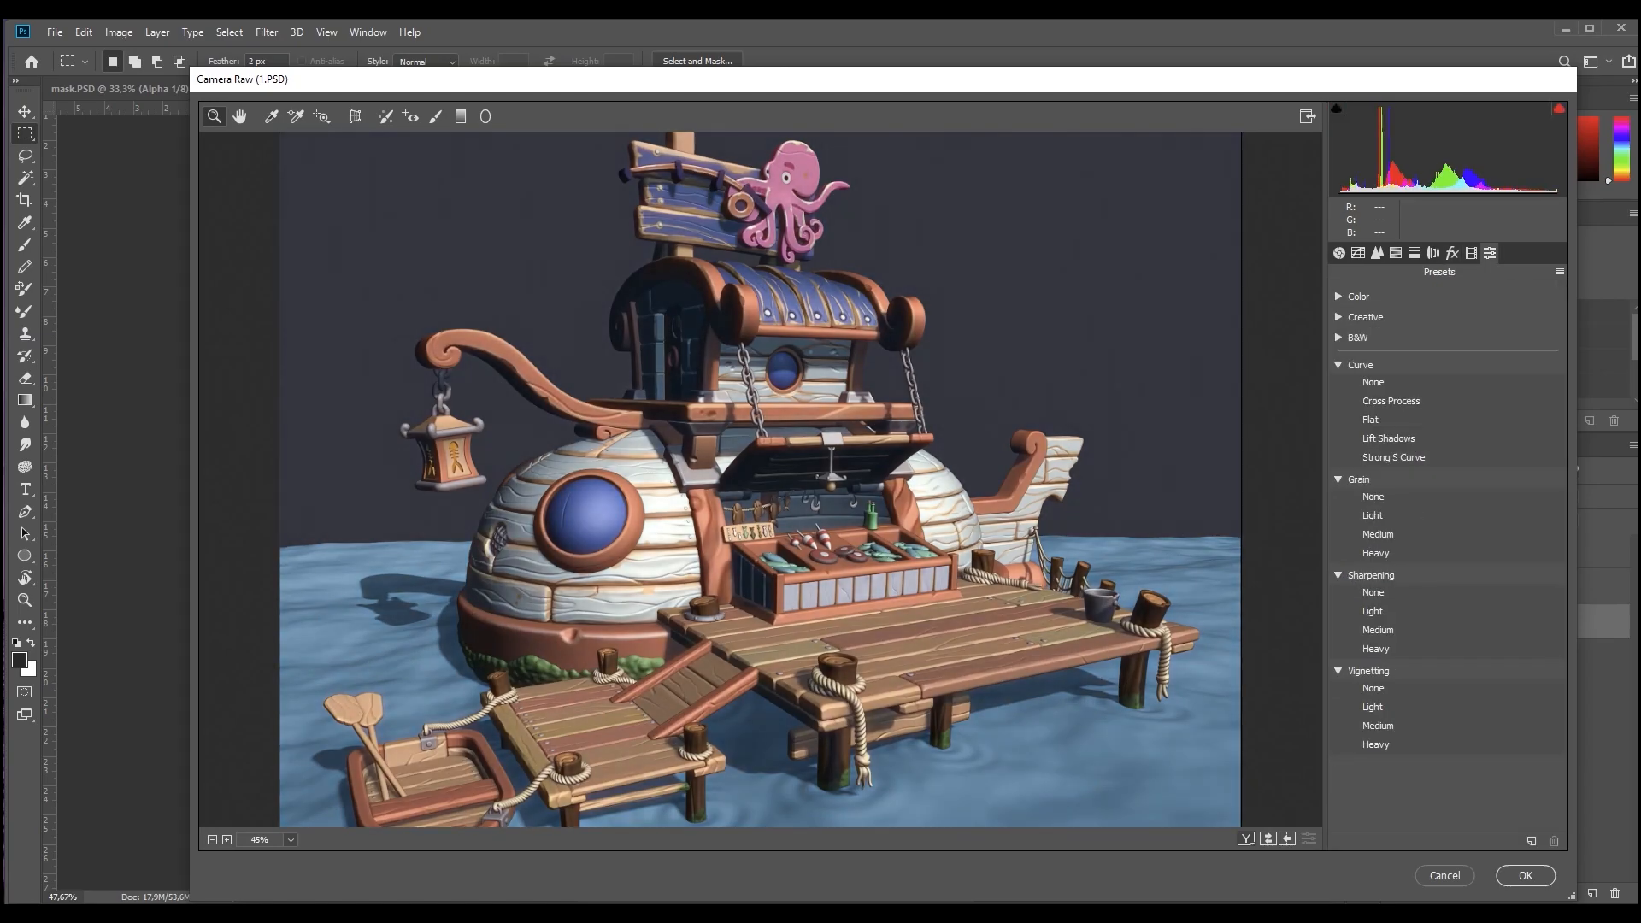
click(1339, 317)
click(1338, 317)
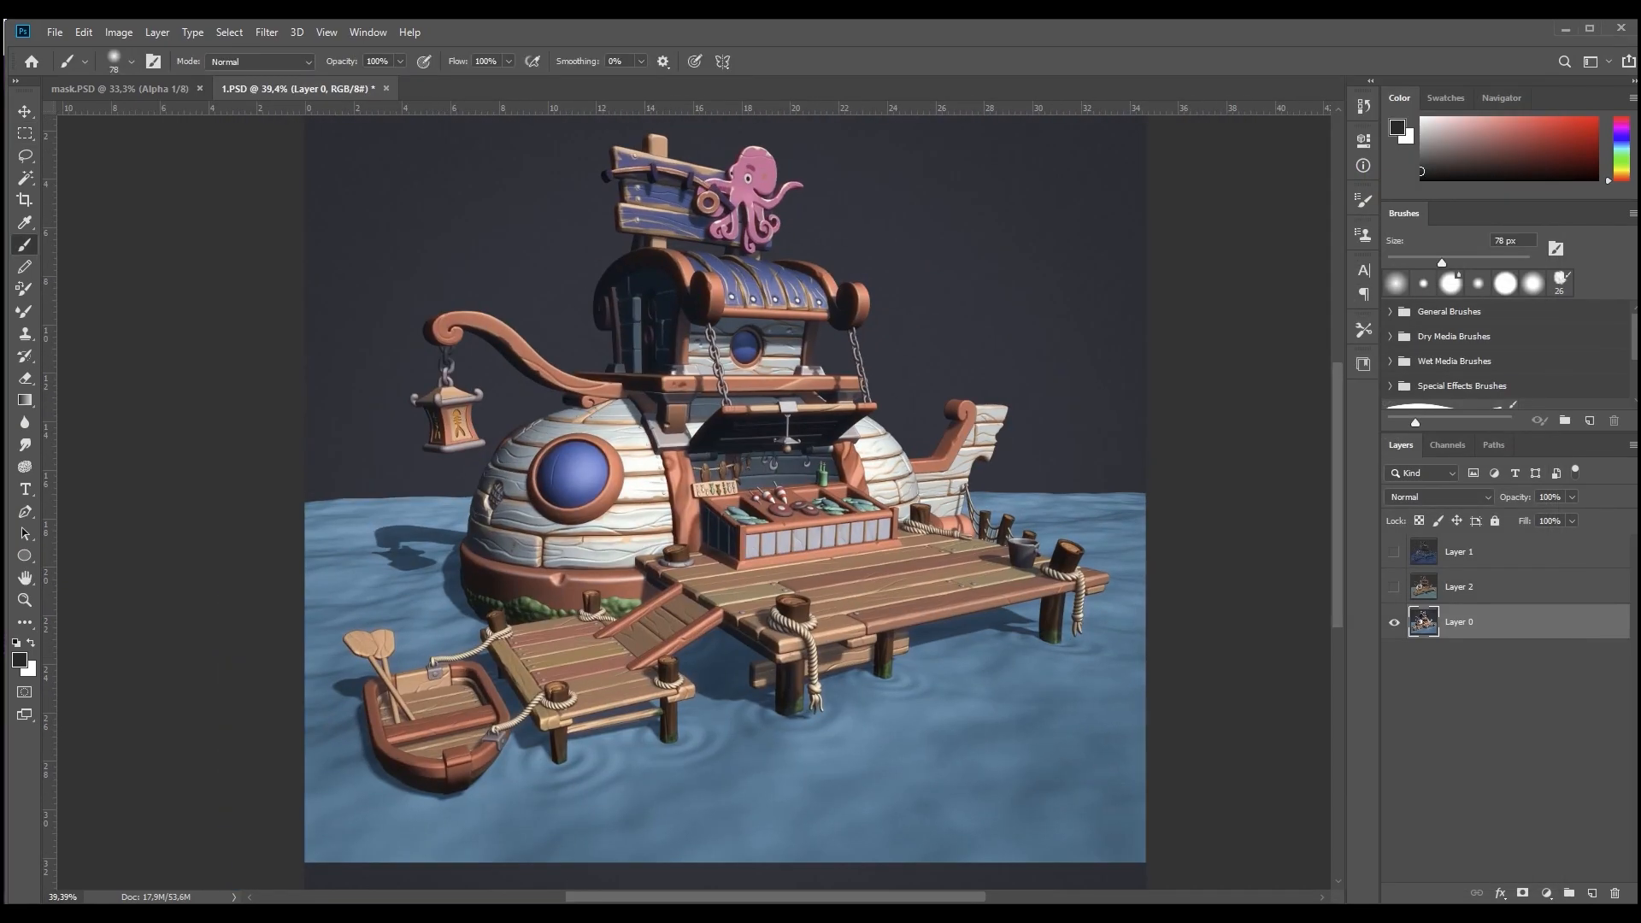
Show Layer 2, set its blend mode to Lighten and lower its opacity to 27%.
click(1394, 586)
click(1459, 586)
click(1441, 496)
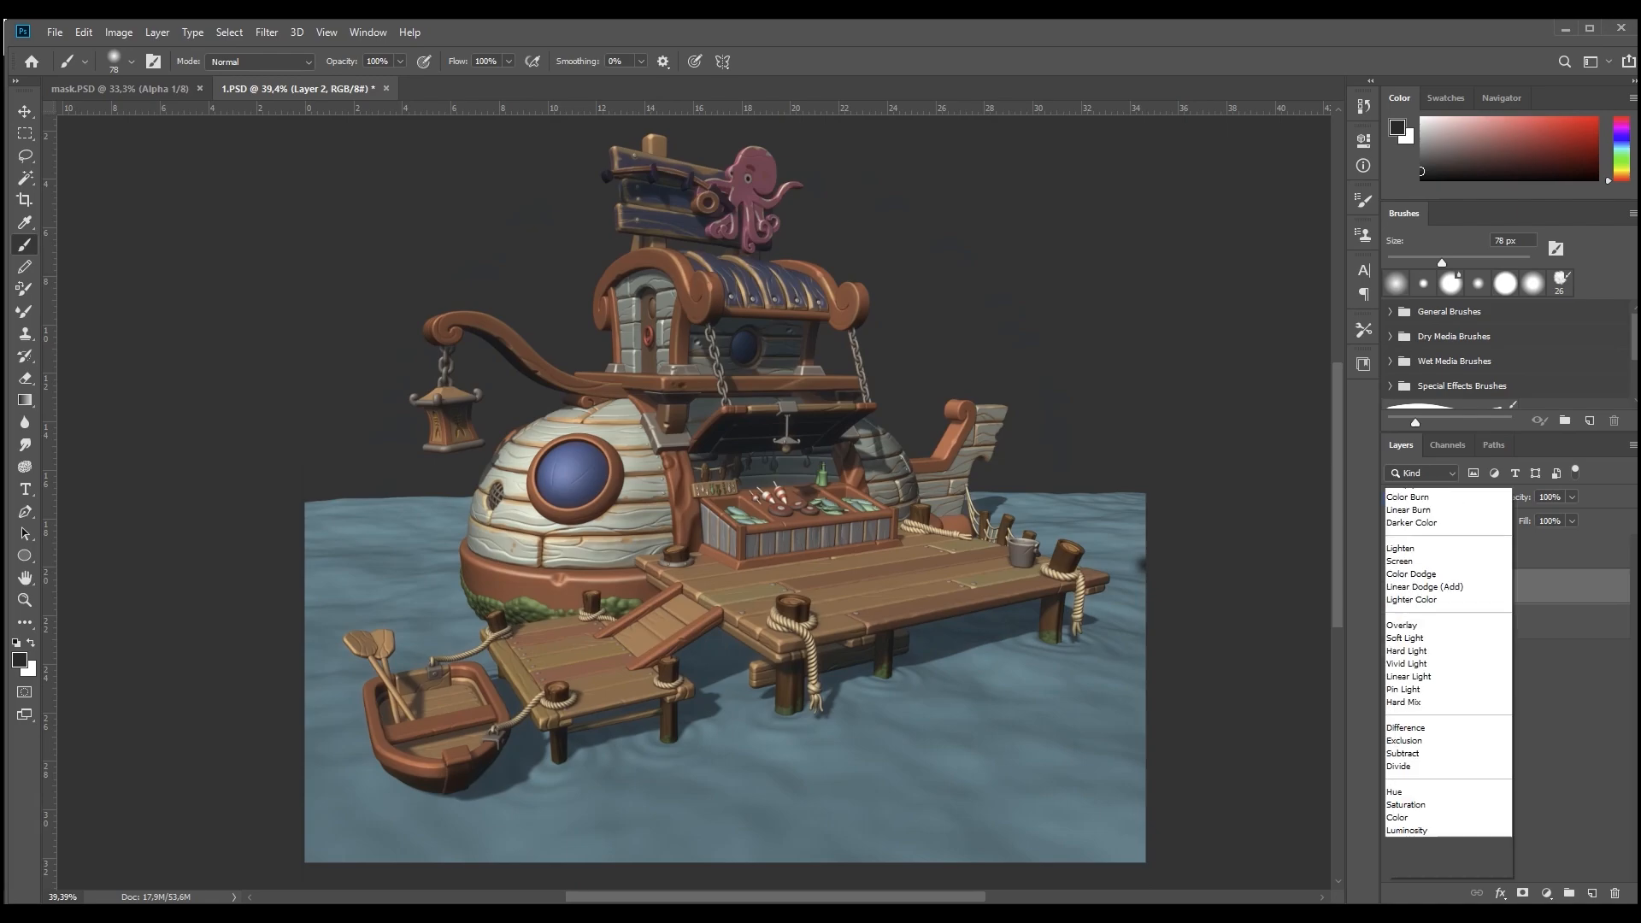
click(1402, 610)
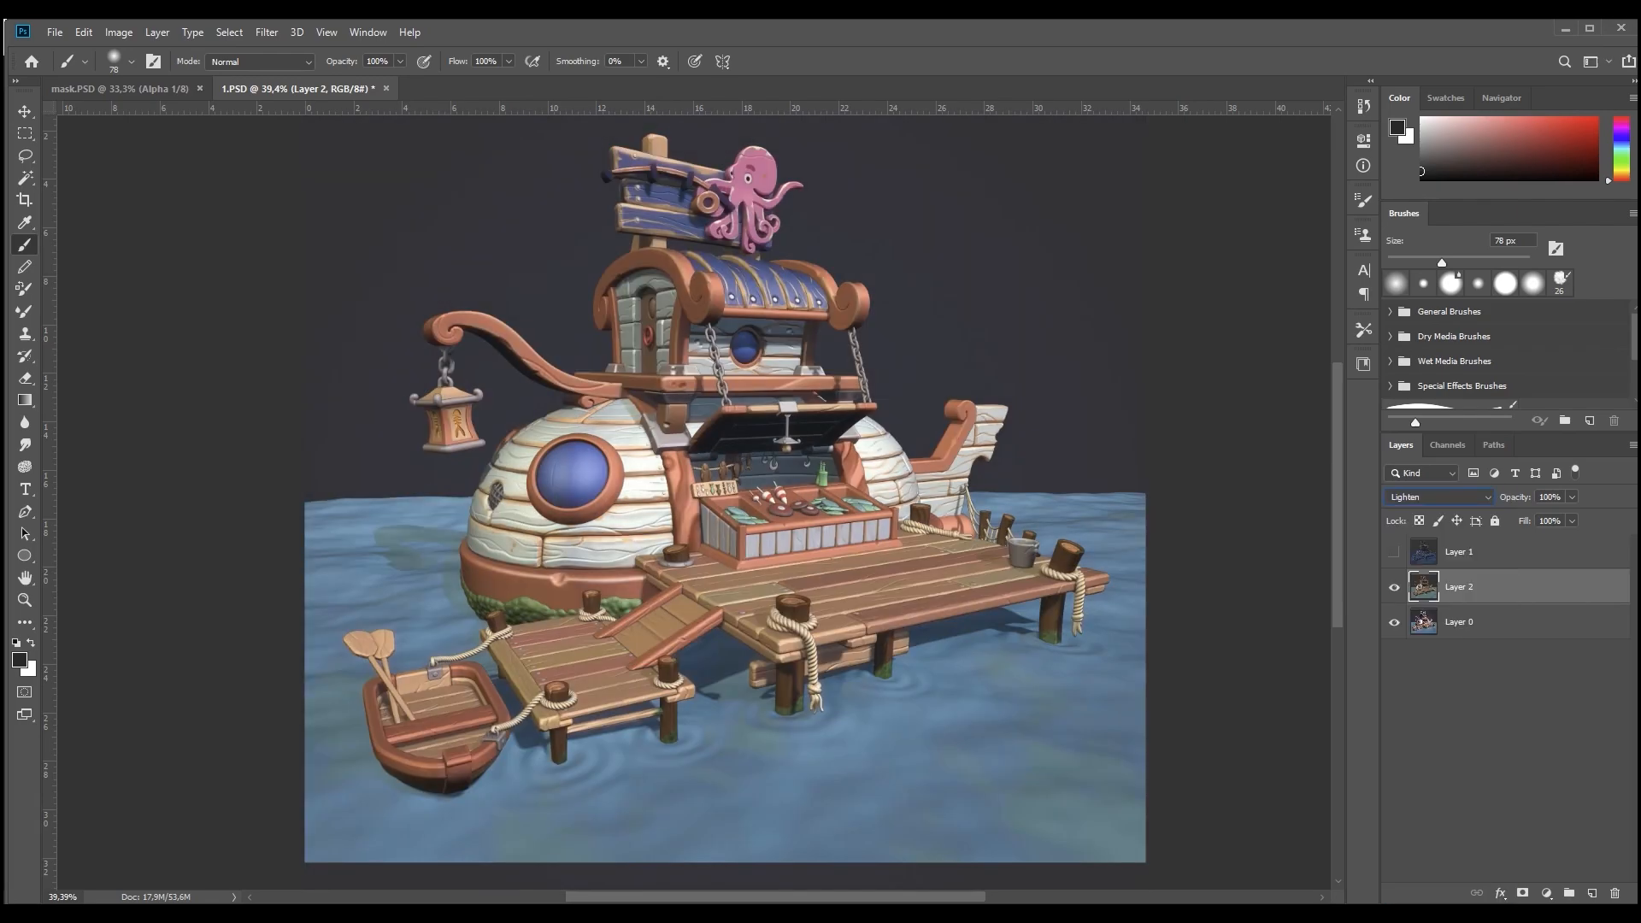
click(1571, 497)
drag(1577, 517, 1516, 517)
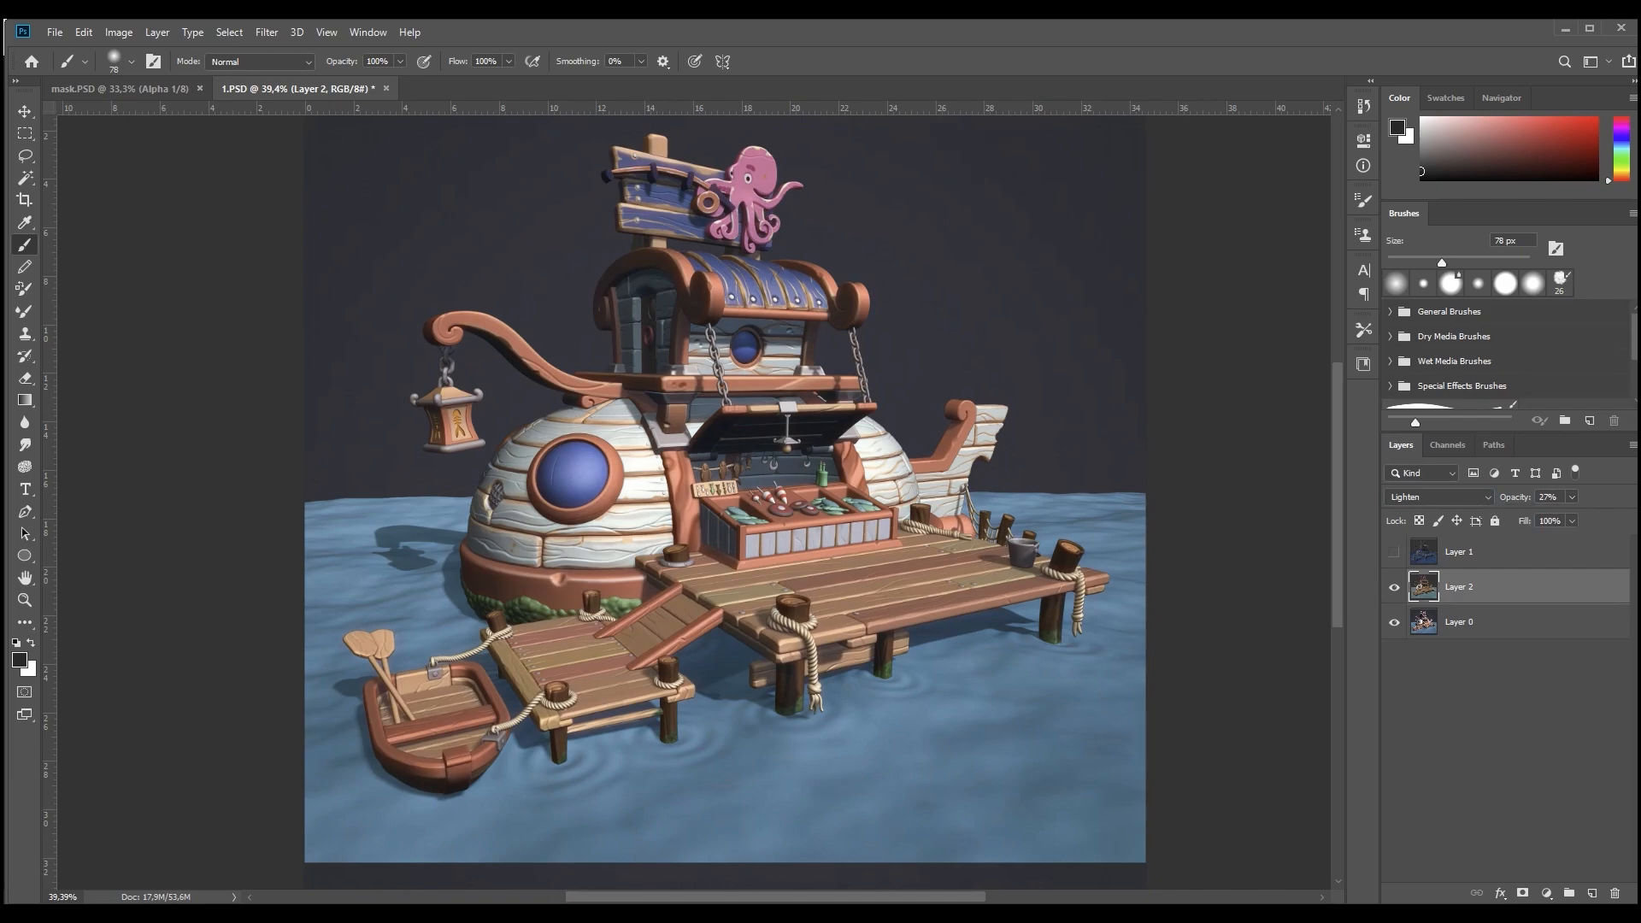
Show Layer 1 and set its blend mode to Color Dodge.
click(1459, 552)
click(1394, 552)
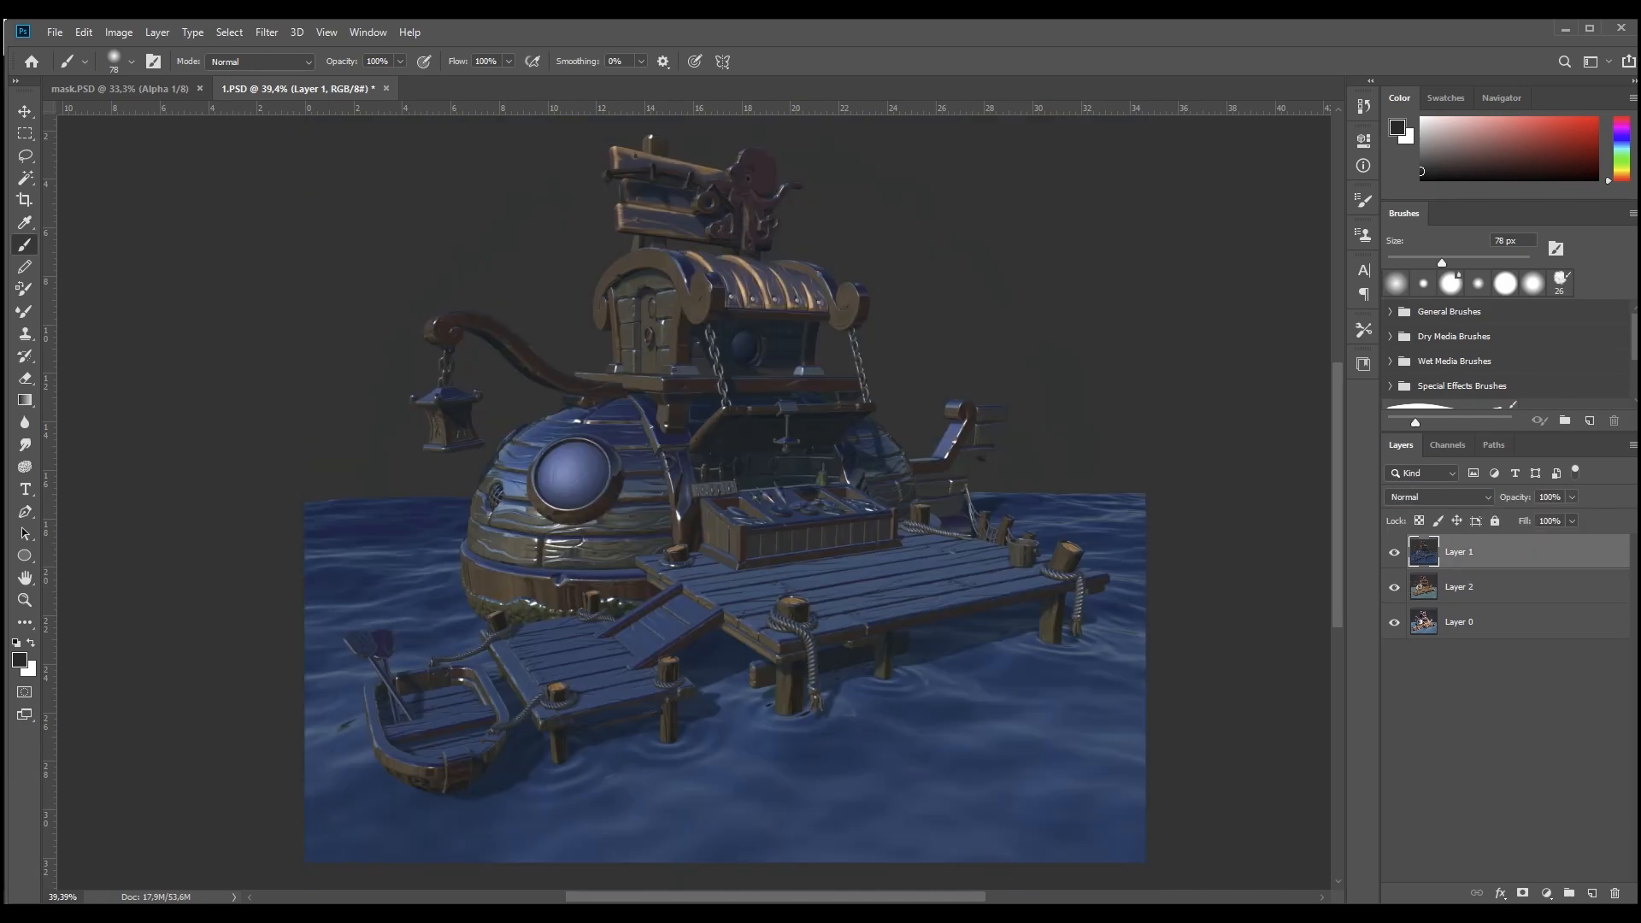
click(1441, 496)
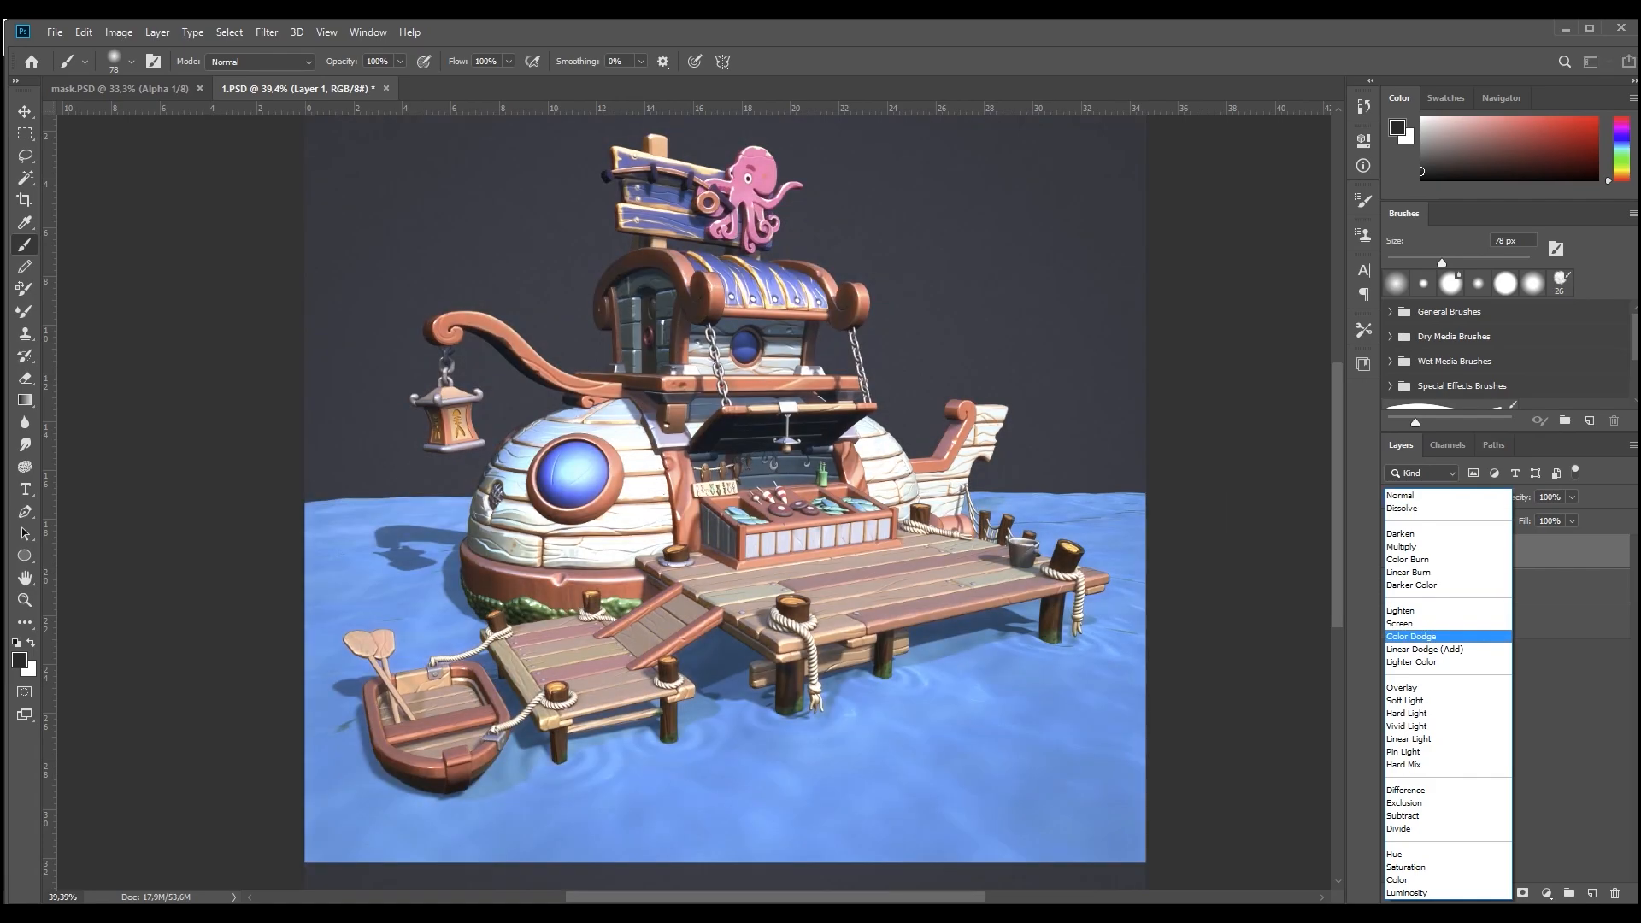
click(1412, 637)
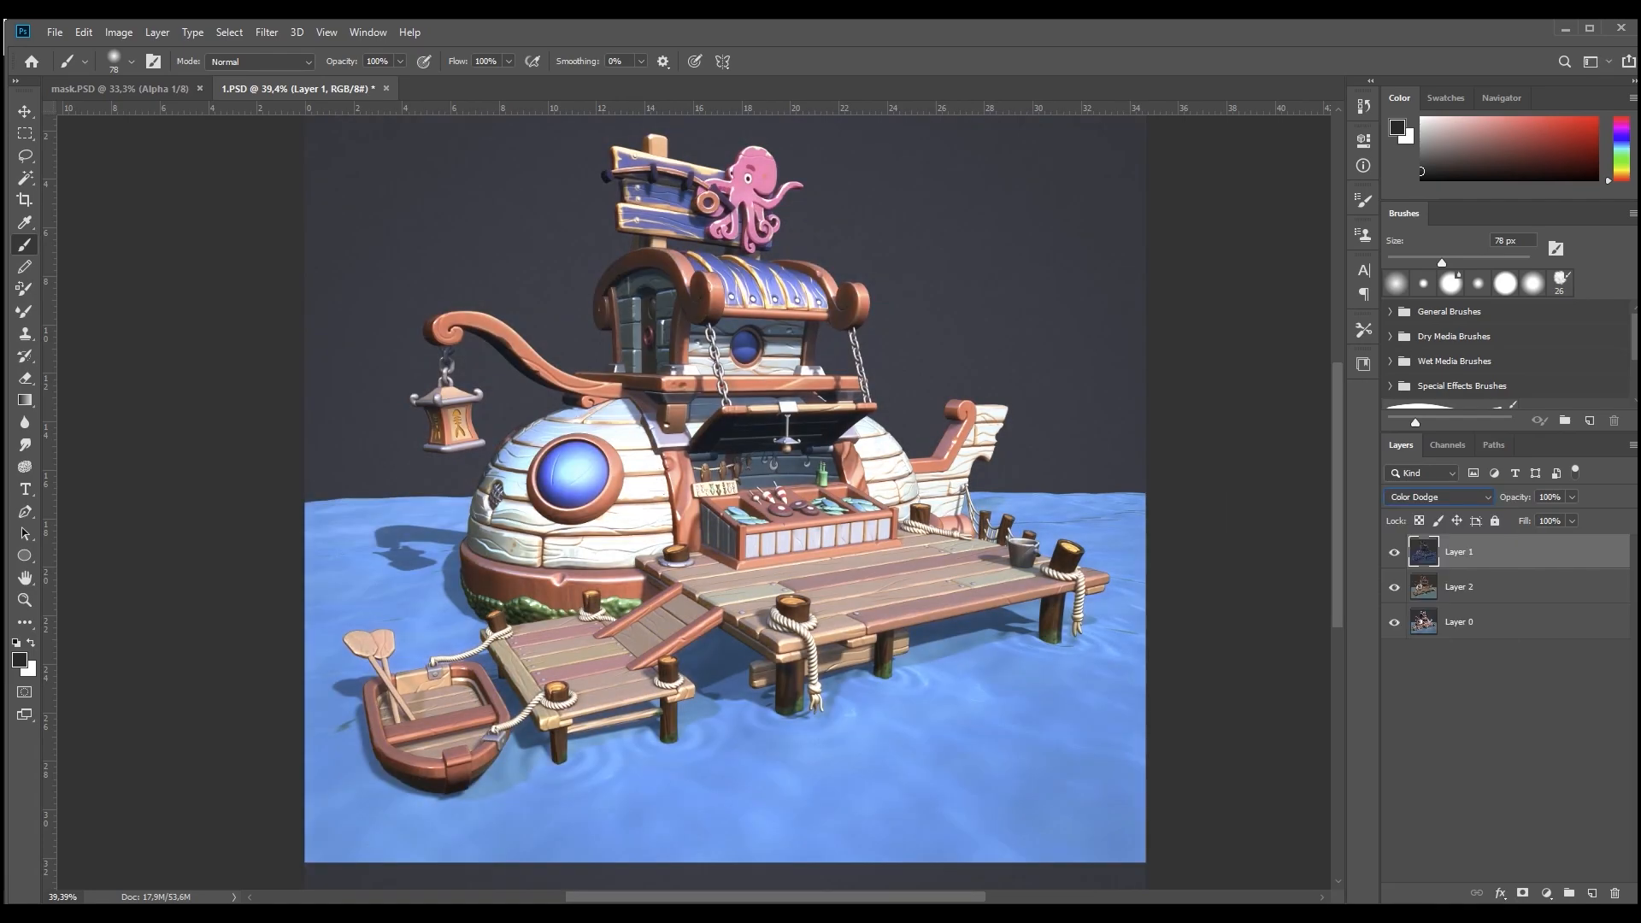
Add a layer mask to Layer 1 and fill it with black.
click(1522, 893)
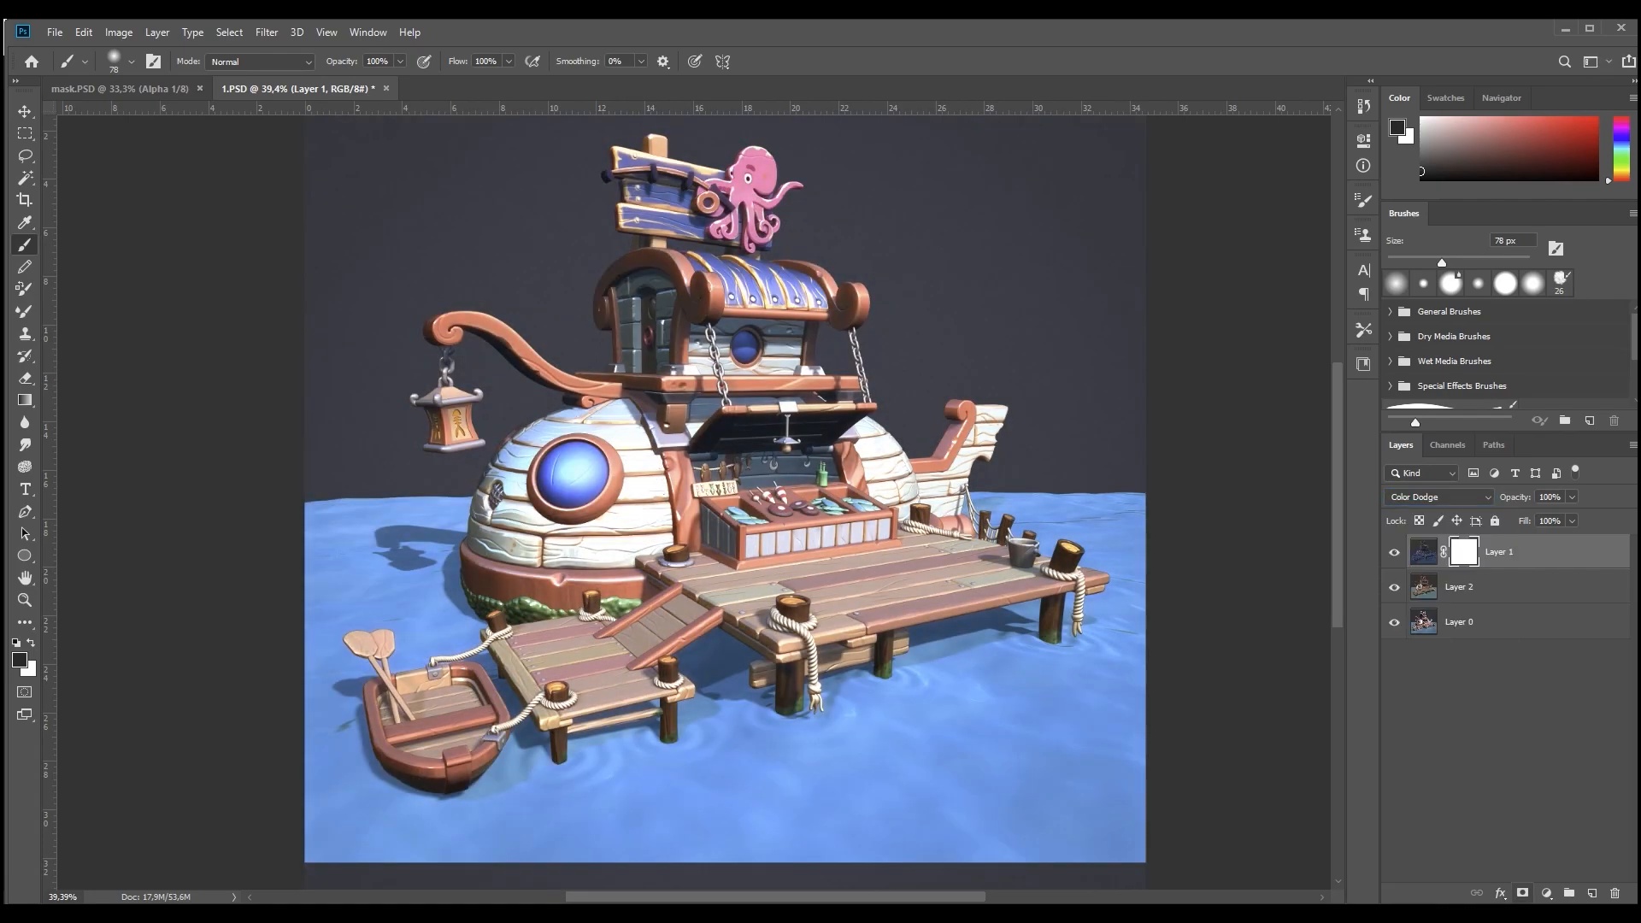
key(shift+F5)
key(Return)
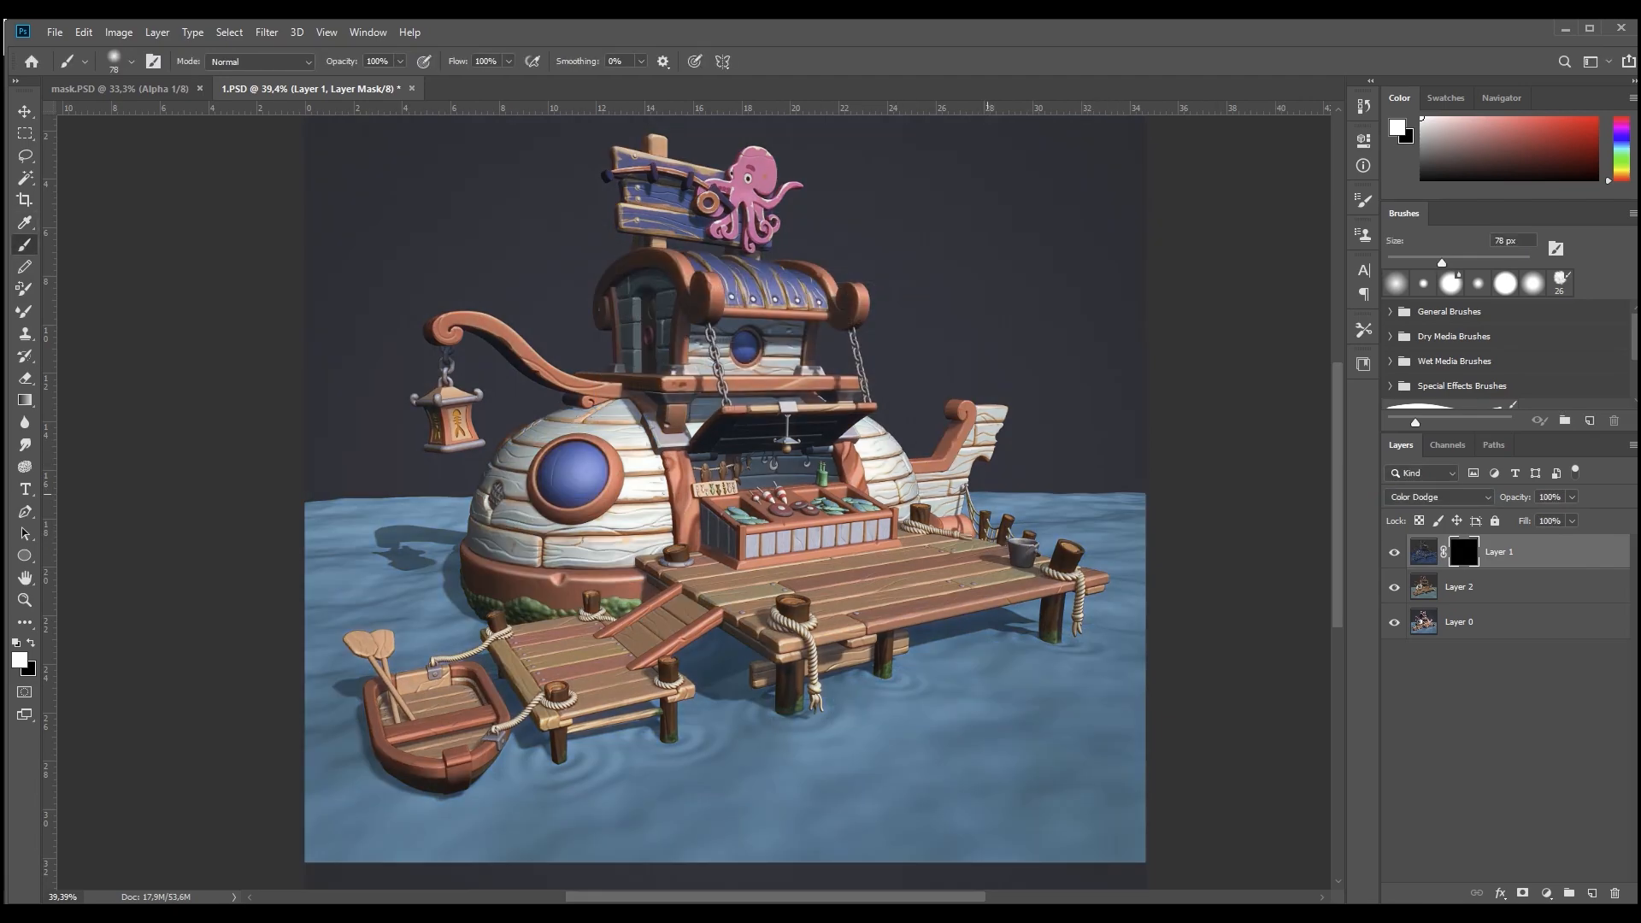
Paint white on Layer 1's mask to reveal highlights on the awning edge and the roof's front scrolls.
alt+scroll(737, 479, up, 5)
mouse_move(734, 412)
mouse_down()
mouse_move(755, 465)
mouse_move(823, 416)
mouse_move(952, 410)
mouse_up()
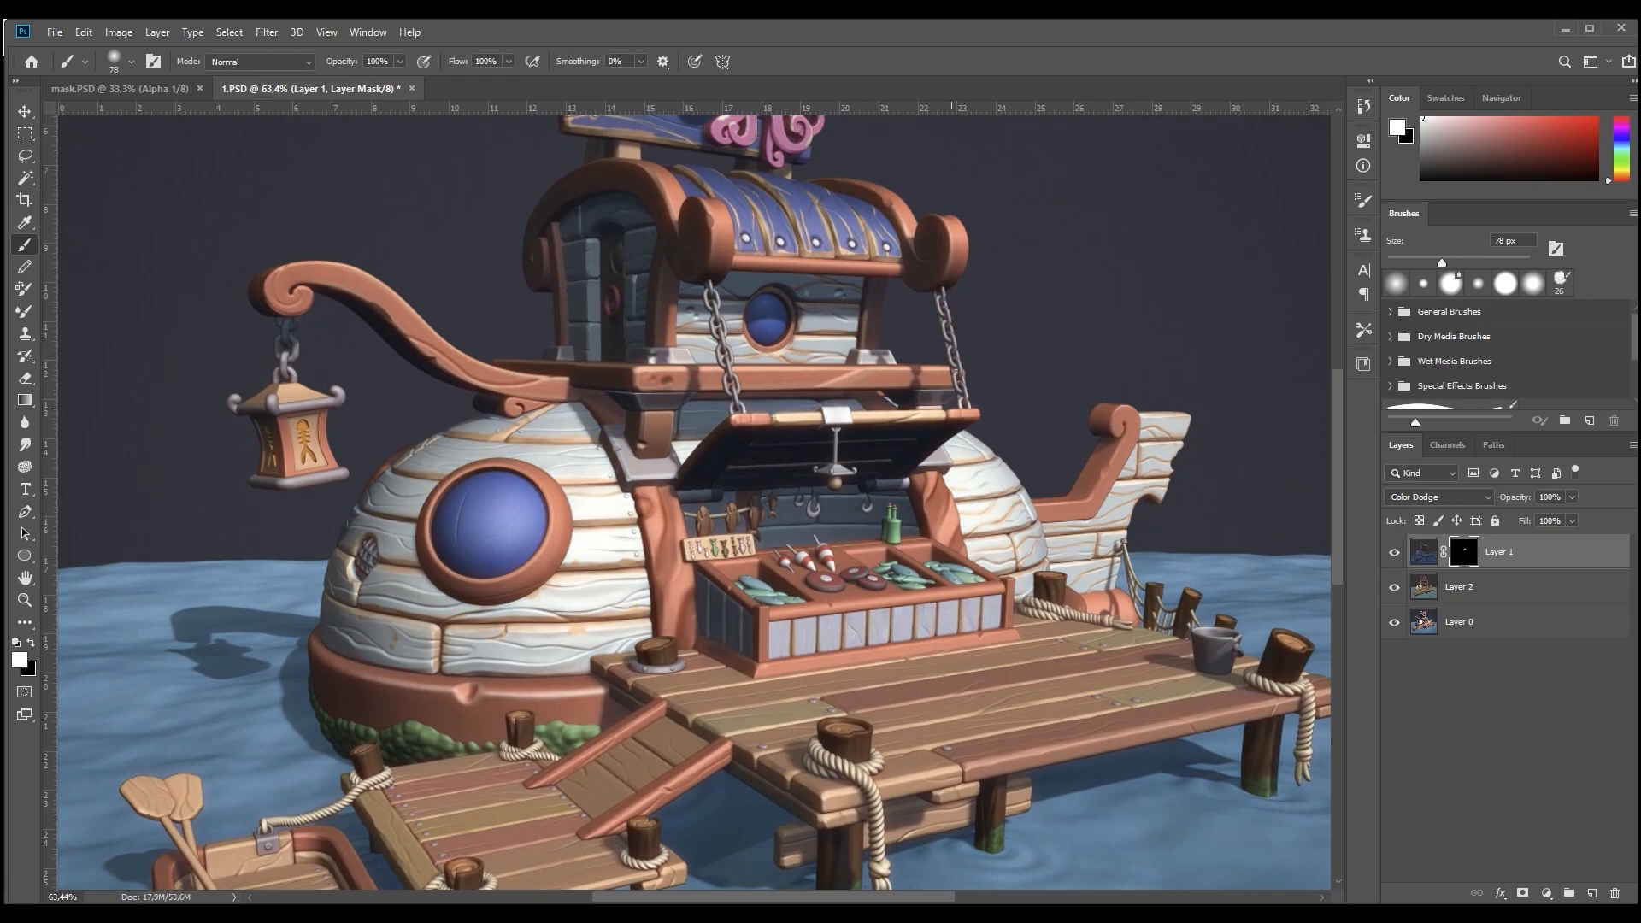
alt+scroll(754, 414, up, 3)
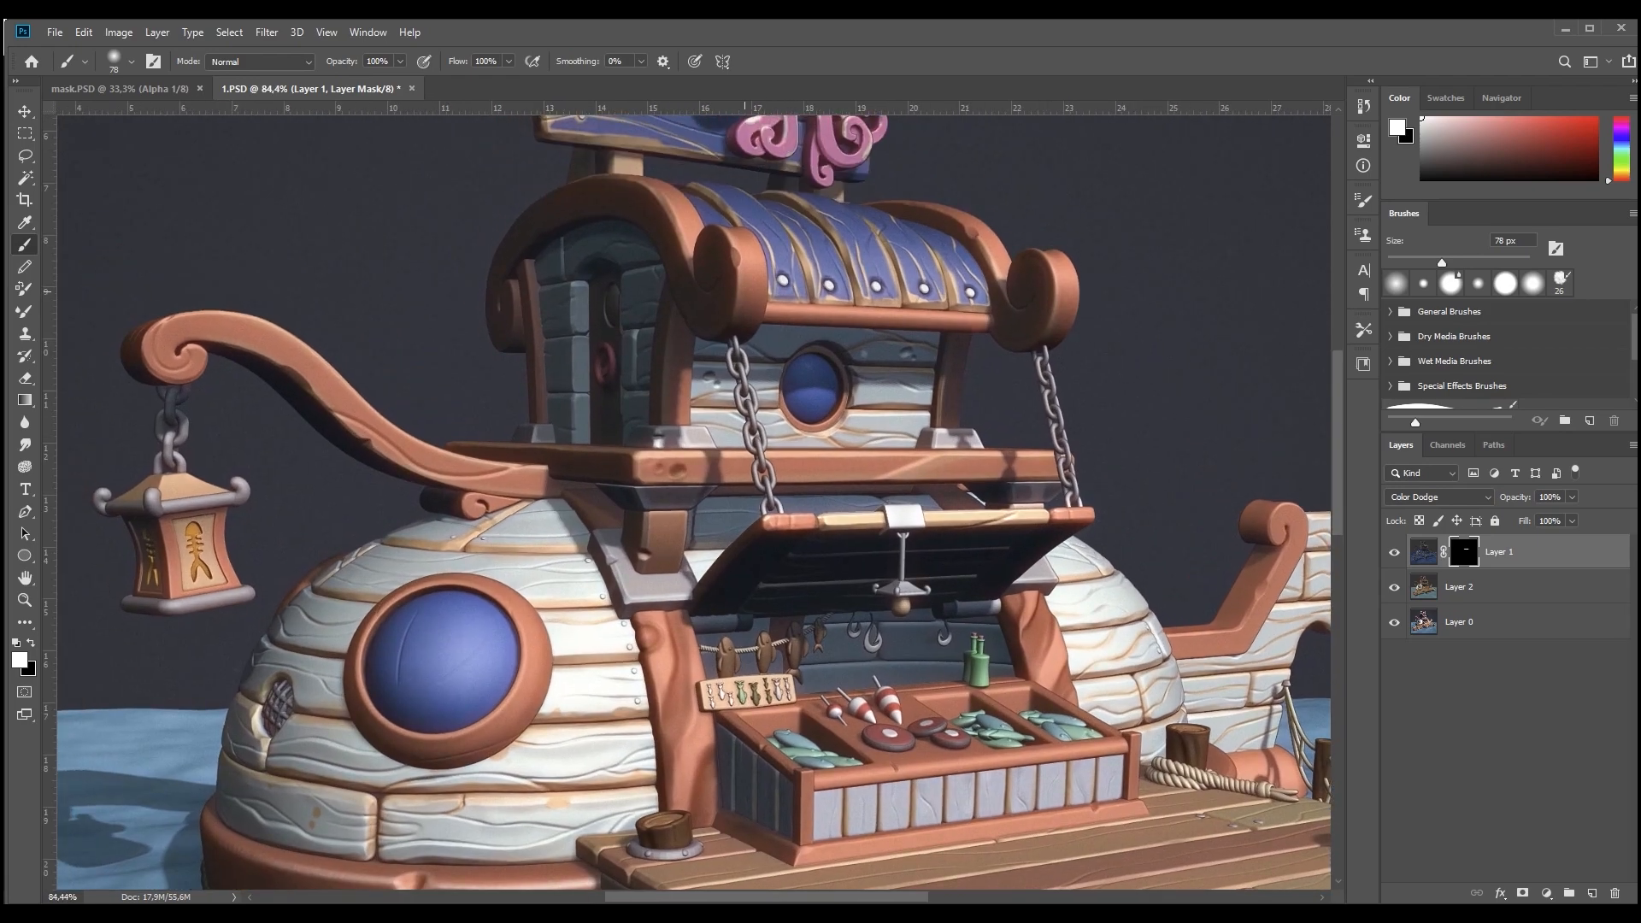
alt+scroll(1017, 265, up, 3)
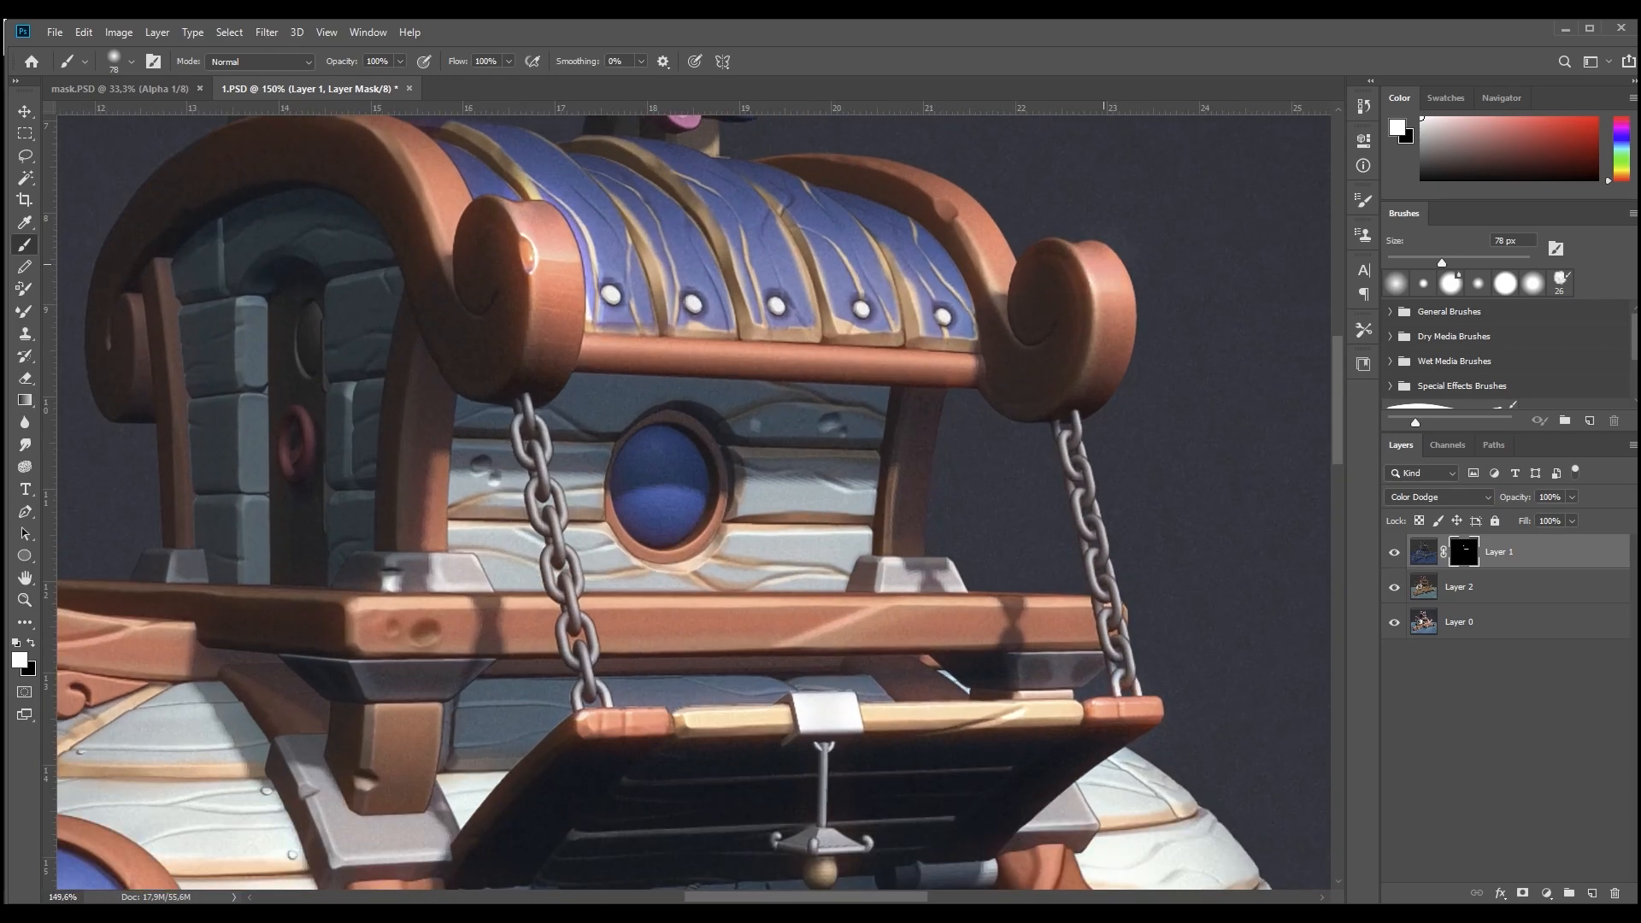
drag(1104, 273, 1106, 330)
click(1074, 256)
Paint white on Layer 1's mask to reveal highlights on the octopus and the blue sign planks.
alt+scroll(1078, 359, down, 3)
alt+scroll(930, 190, up, 2)
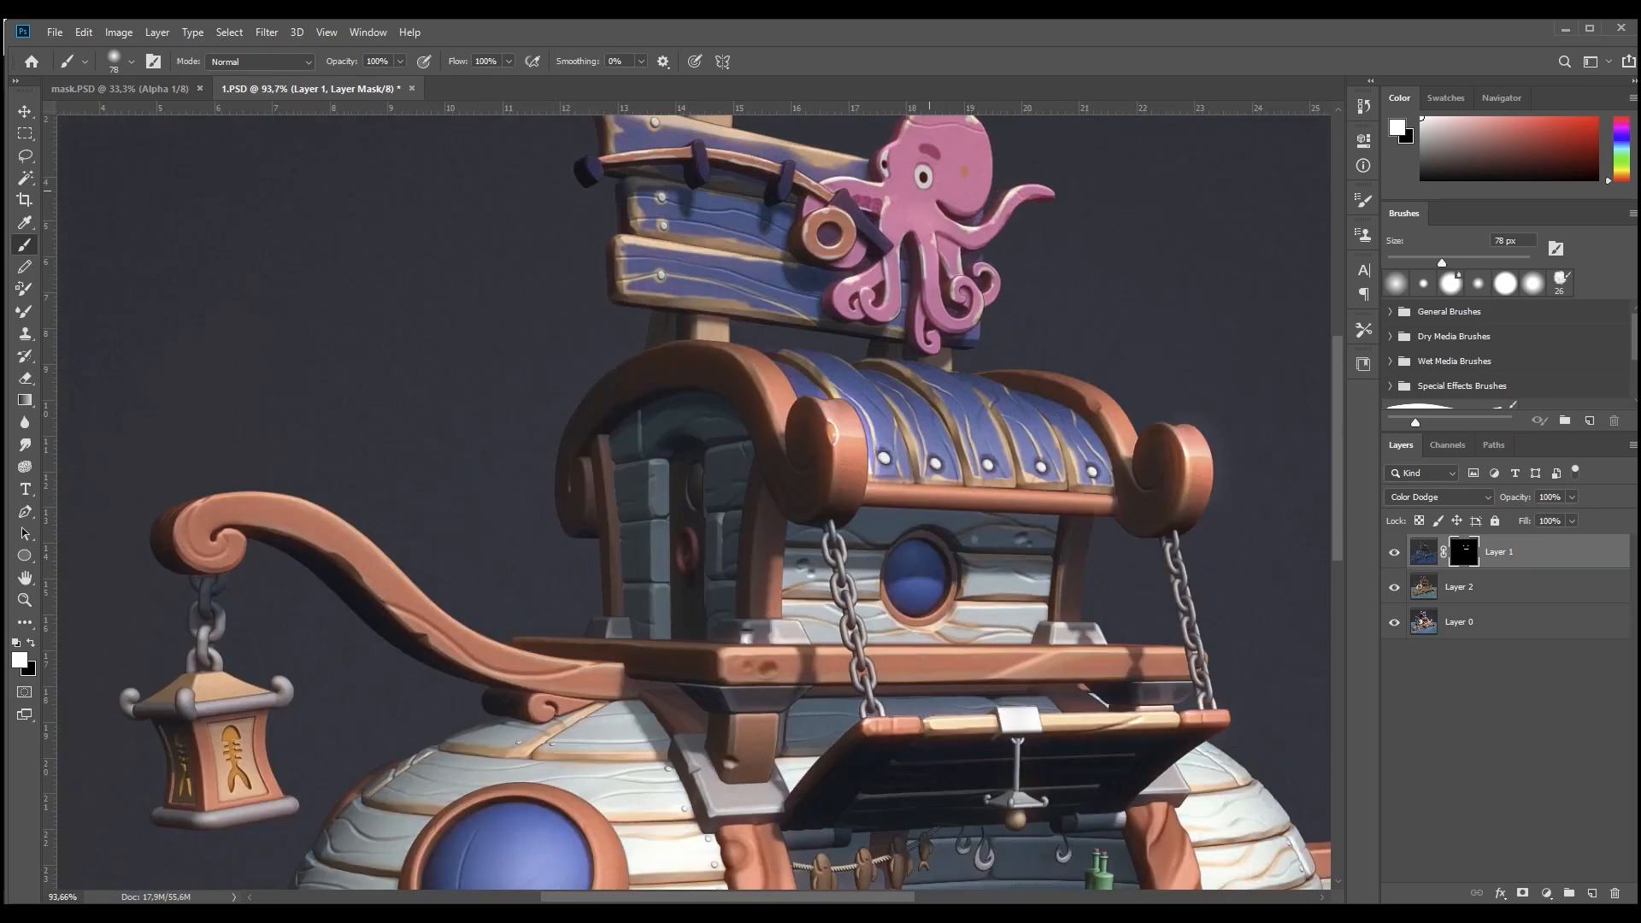
alt+scroll(929, 191, up, 3)
mouse_move(930, 190)
mouse_down()
mouse_move(920, 247)
mouse_move(944, 203)
mouse_move(923, 171)
mouse_move(868, 196)
mouse_move(952, 254)
mouse_up()
drag(714, 218, 596, 201)
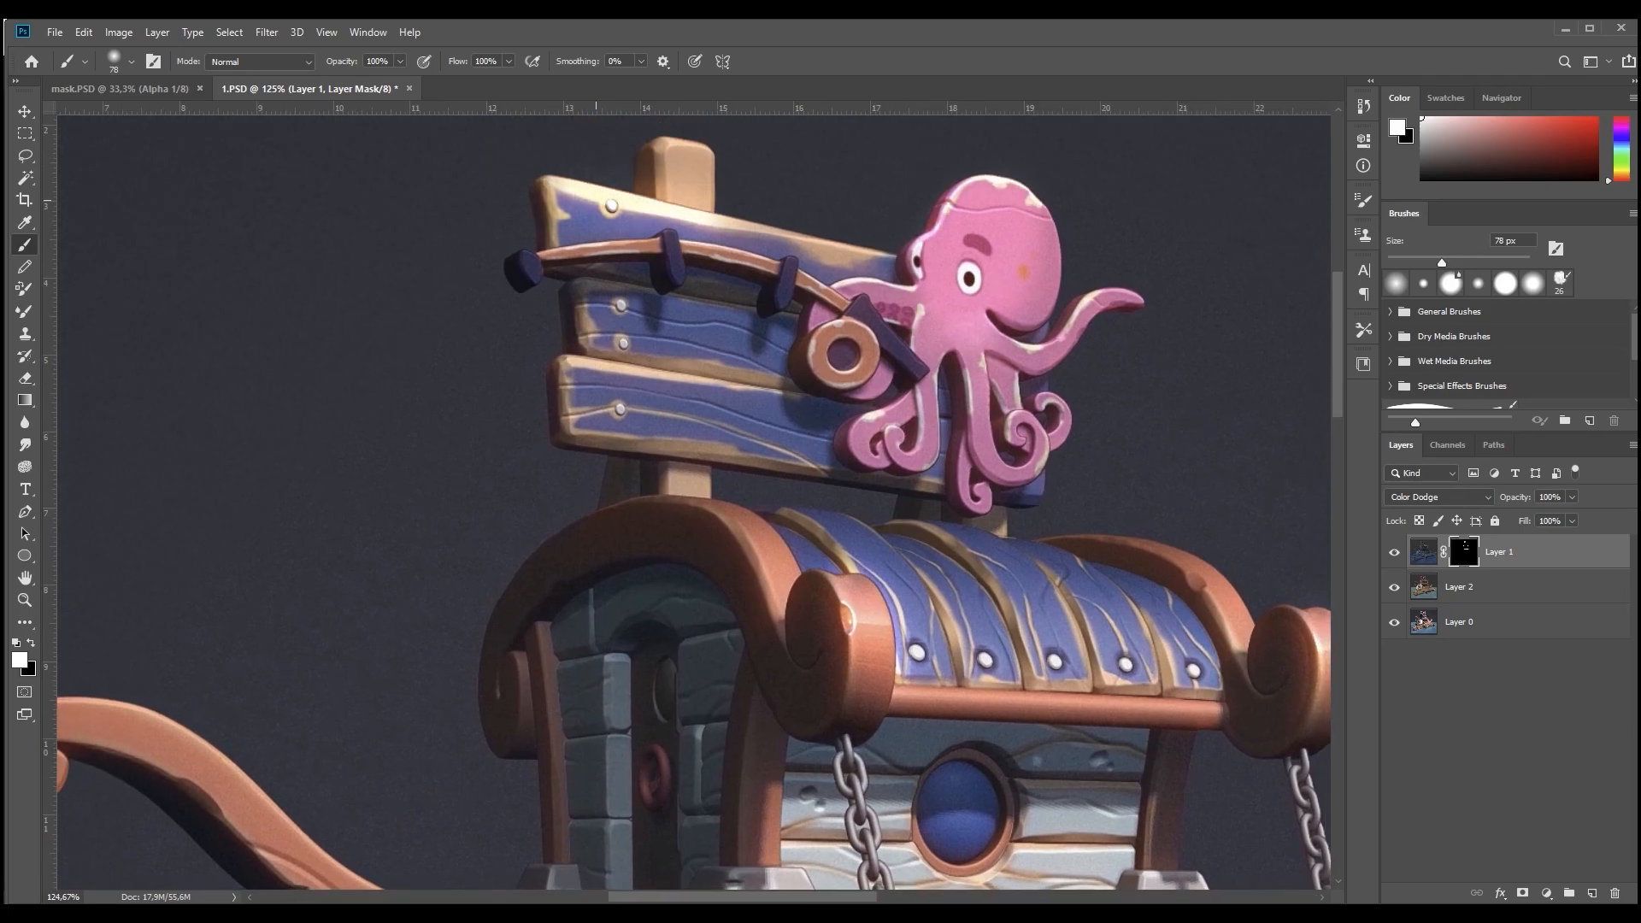
Paint white on Layer 1's mask to reveal highlights along the curved wooden tail beam at the building's rear.
alt+scroll(772, 359, down, 8)
drag(932, 675, 781, 374)
alt+scroll(1044, 393, up, 5)
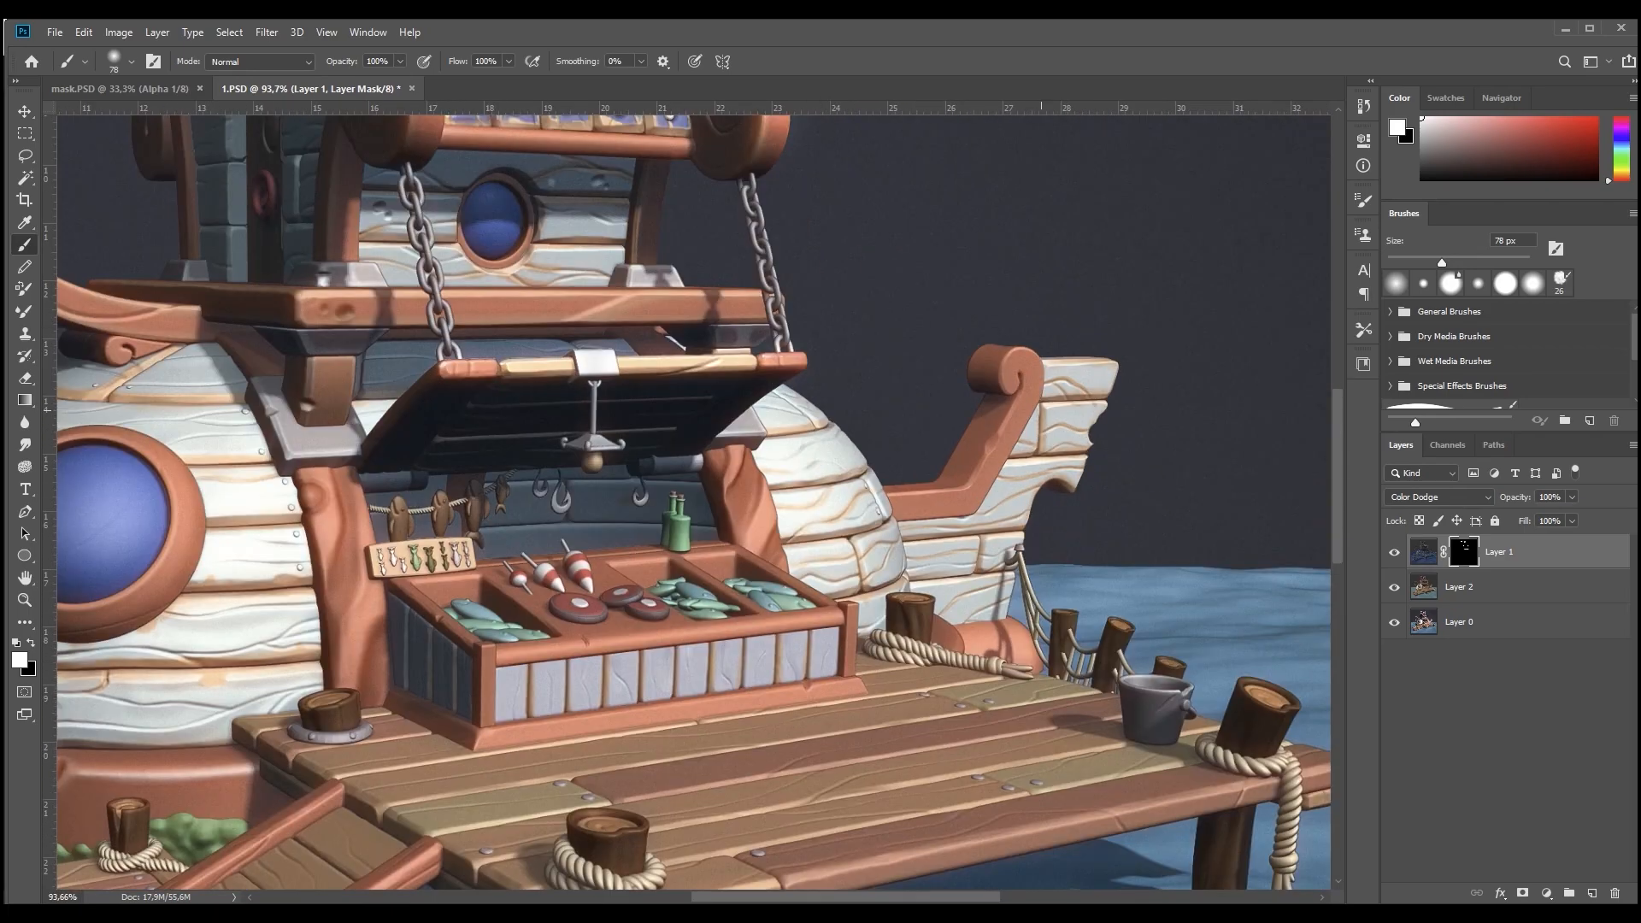
alt+scroll(1045, 393, up, 4)
drag(966, 462, 1017, 342)
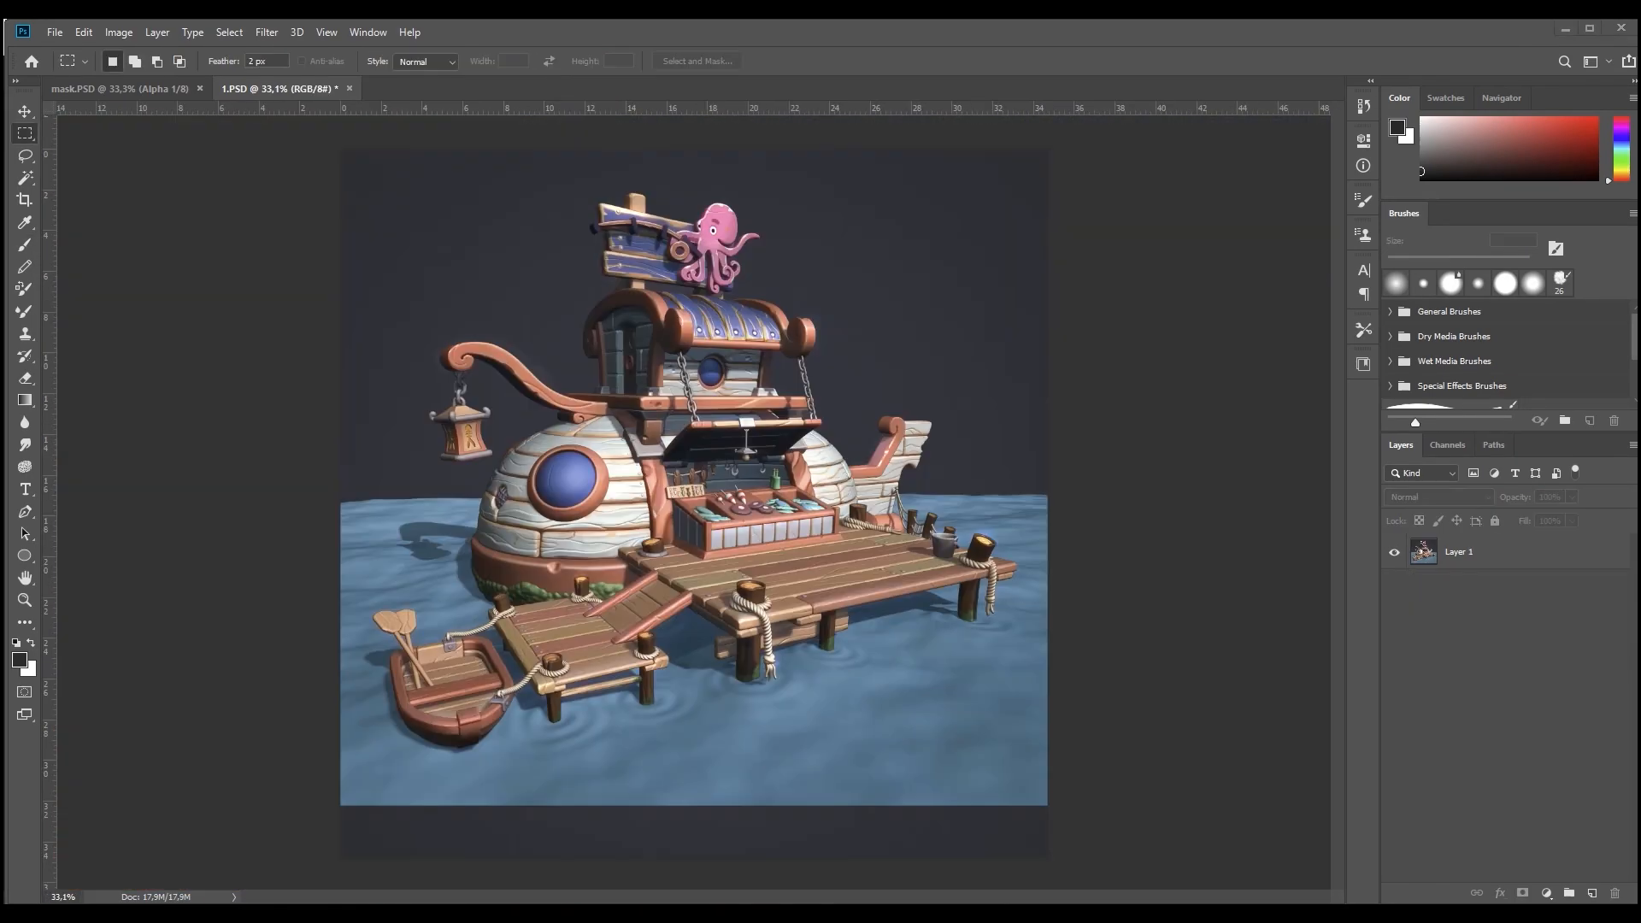
Copy the mask image from mask.PSD and add a reveal-all layer mask to Layer 1 in 1.PSD.
click(1505, 552)
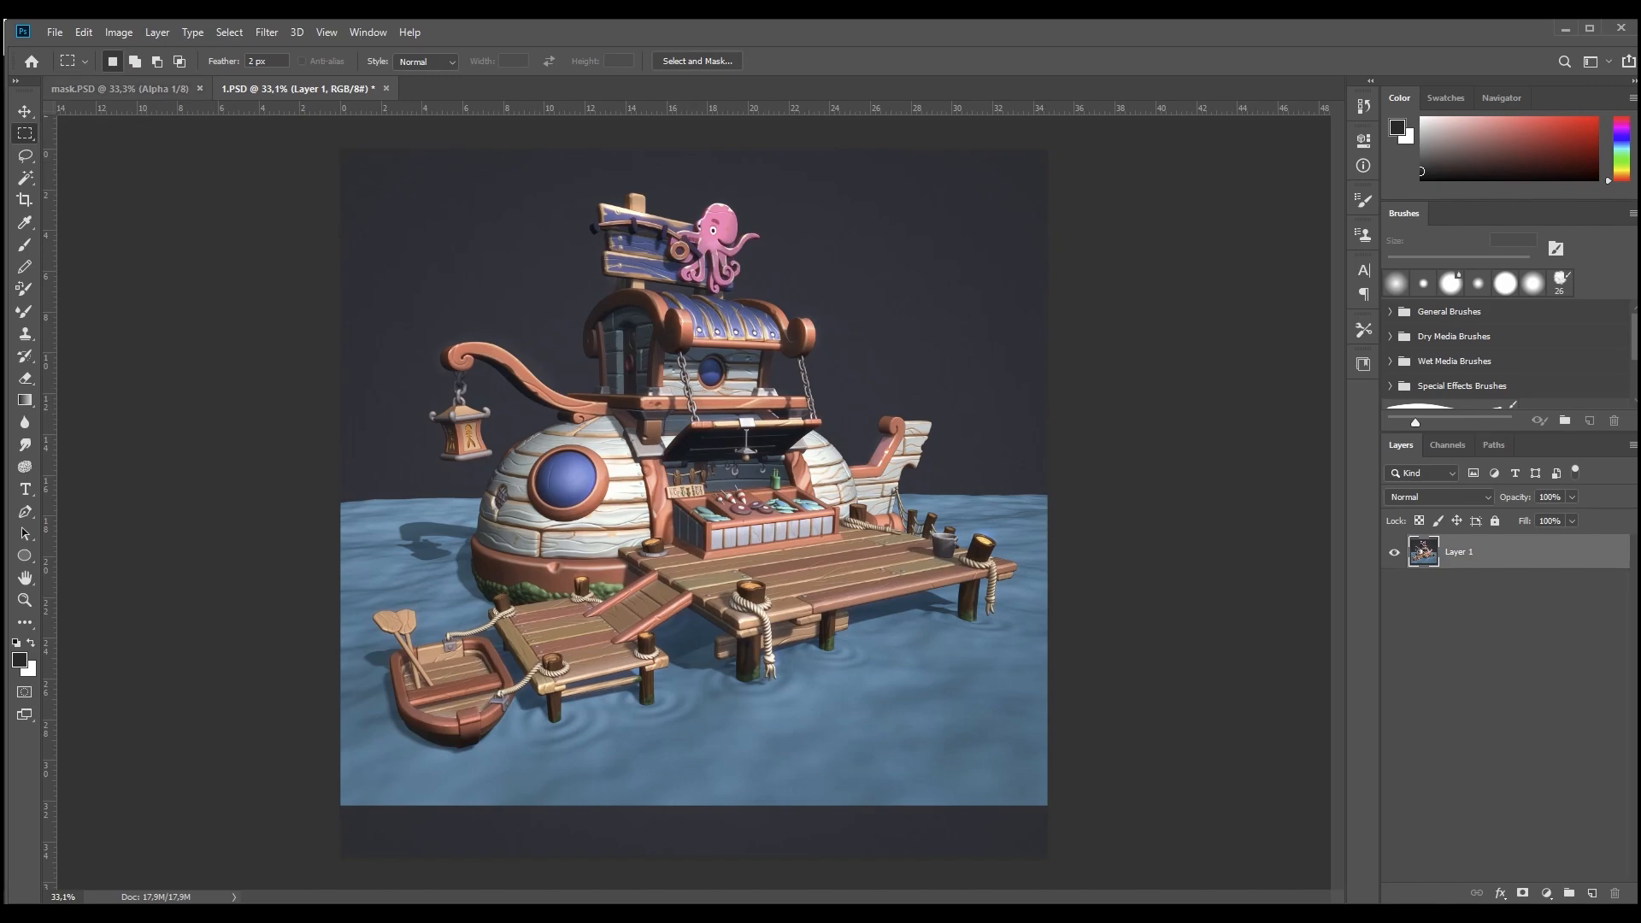
click(137, 89)
click(295, 89)
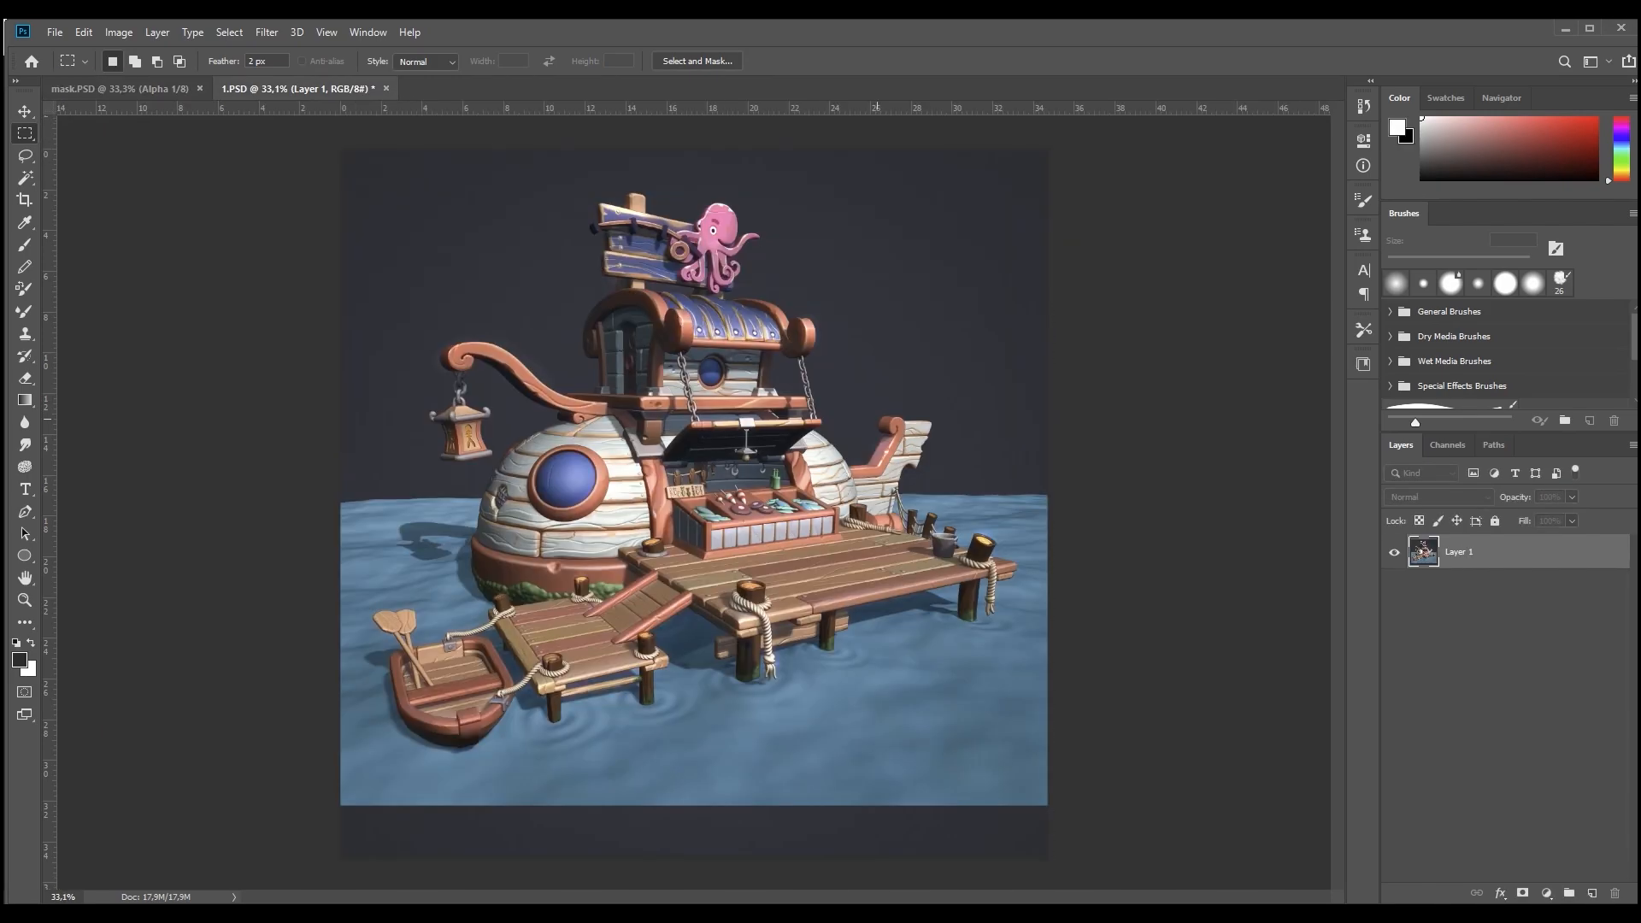
click(158, 32)
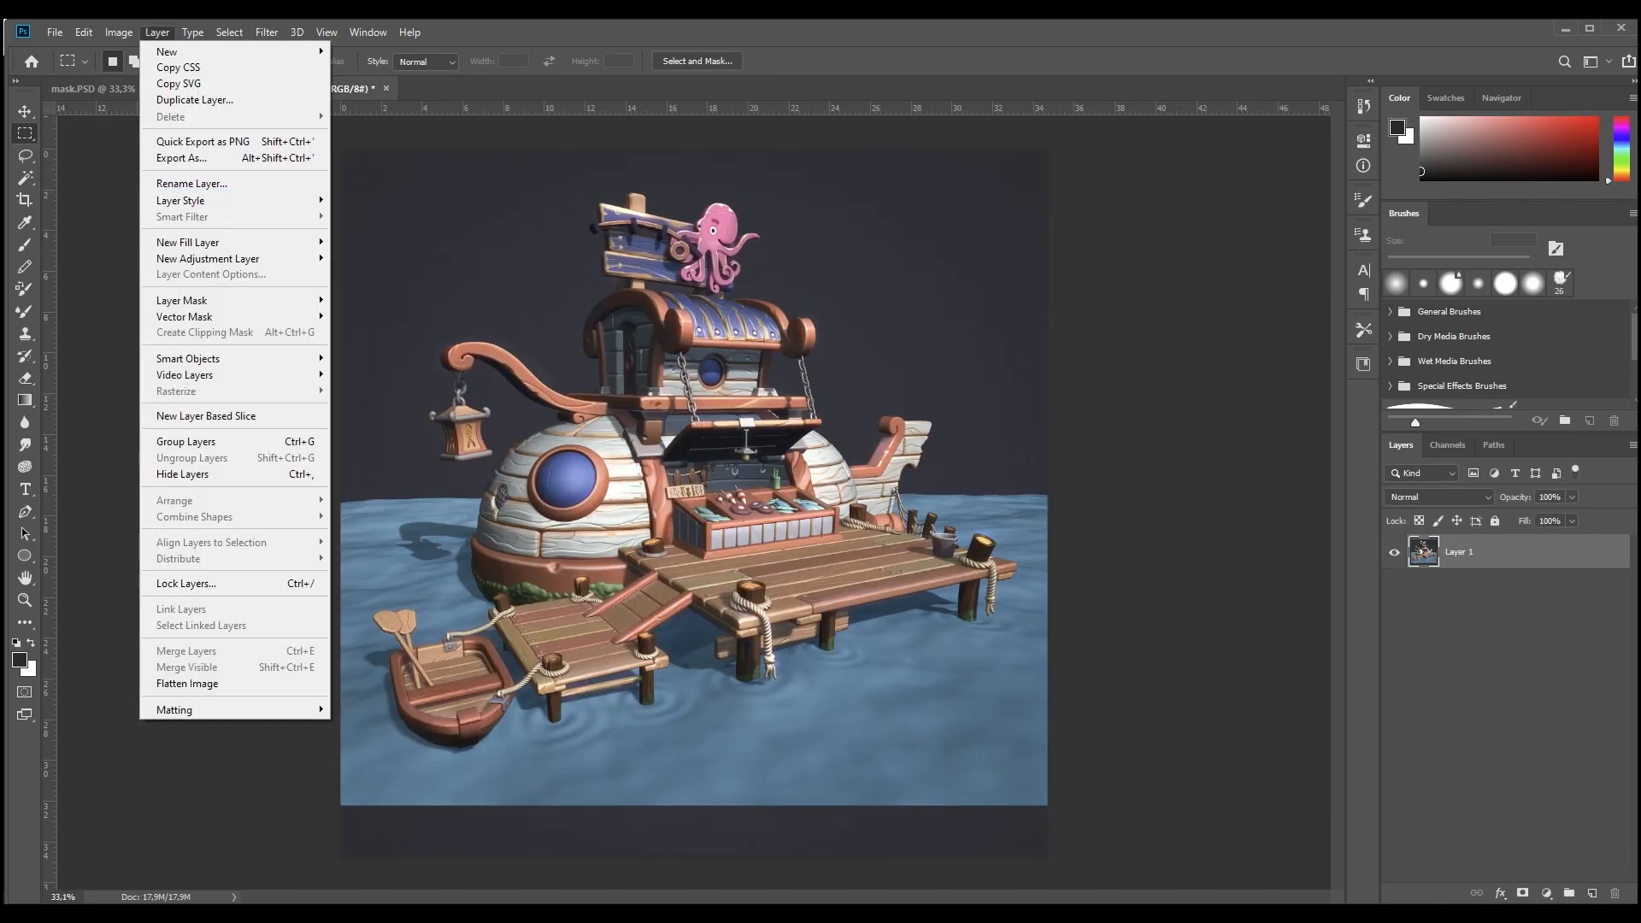
mouse_move(196, 299)
click(367, 298)
Display the Layer 1 Mask channel and paste the copied mask image into it.
click(1448, 445)
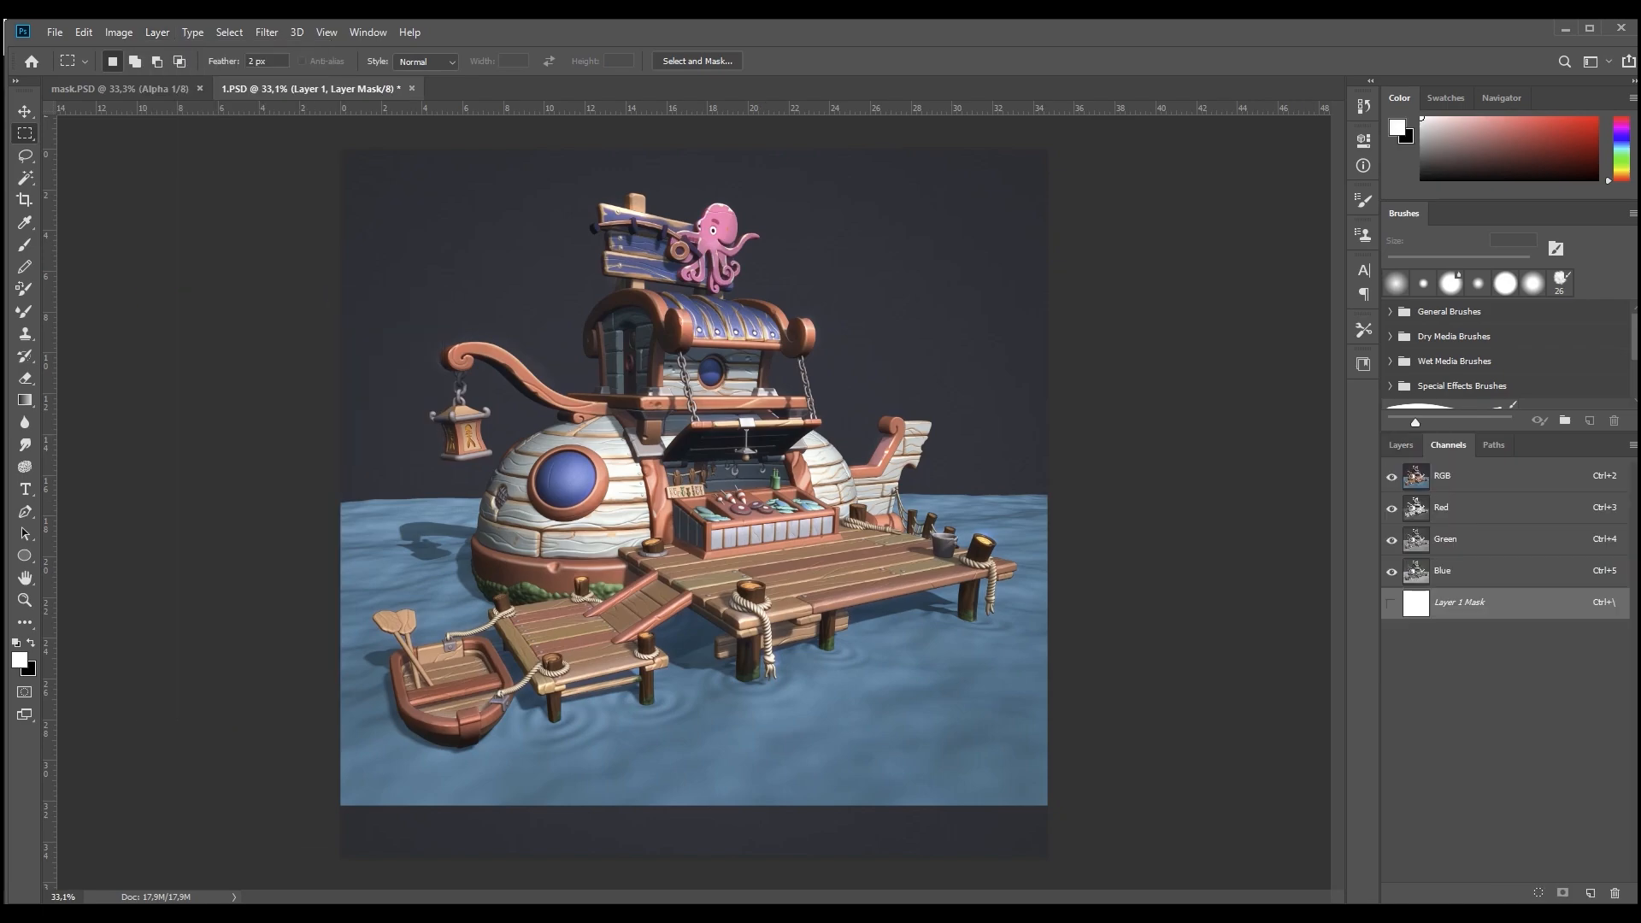
key(backslash)
key(x)
key(ctrl+v)
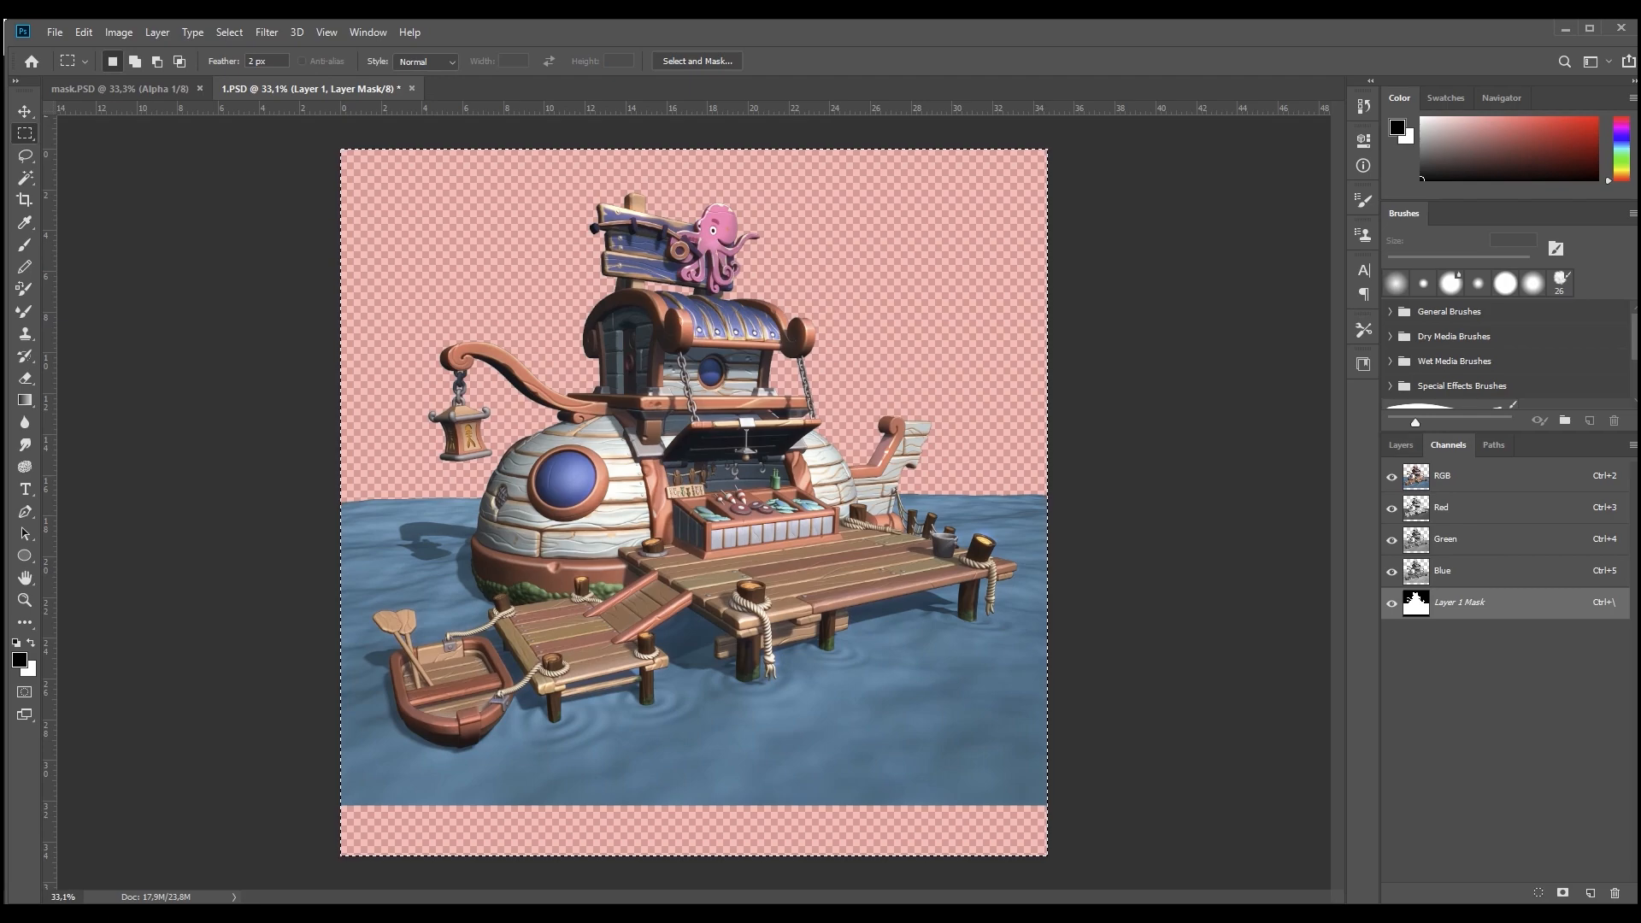
Apply the layer mask to Layer 1 to cut out the background permanently.
click(1401, 444)
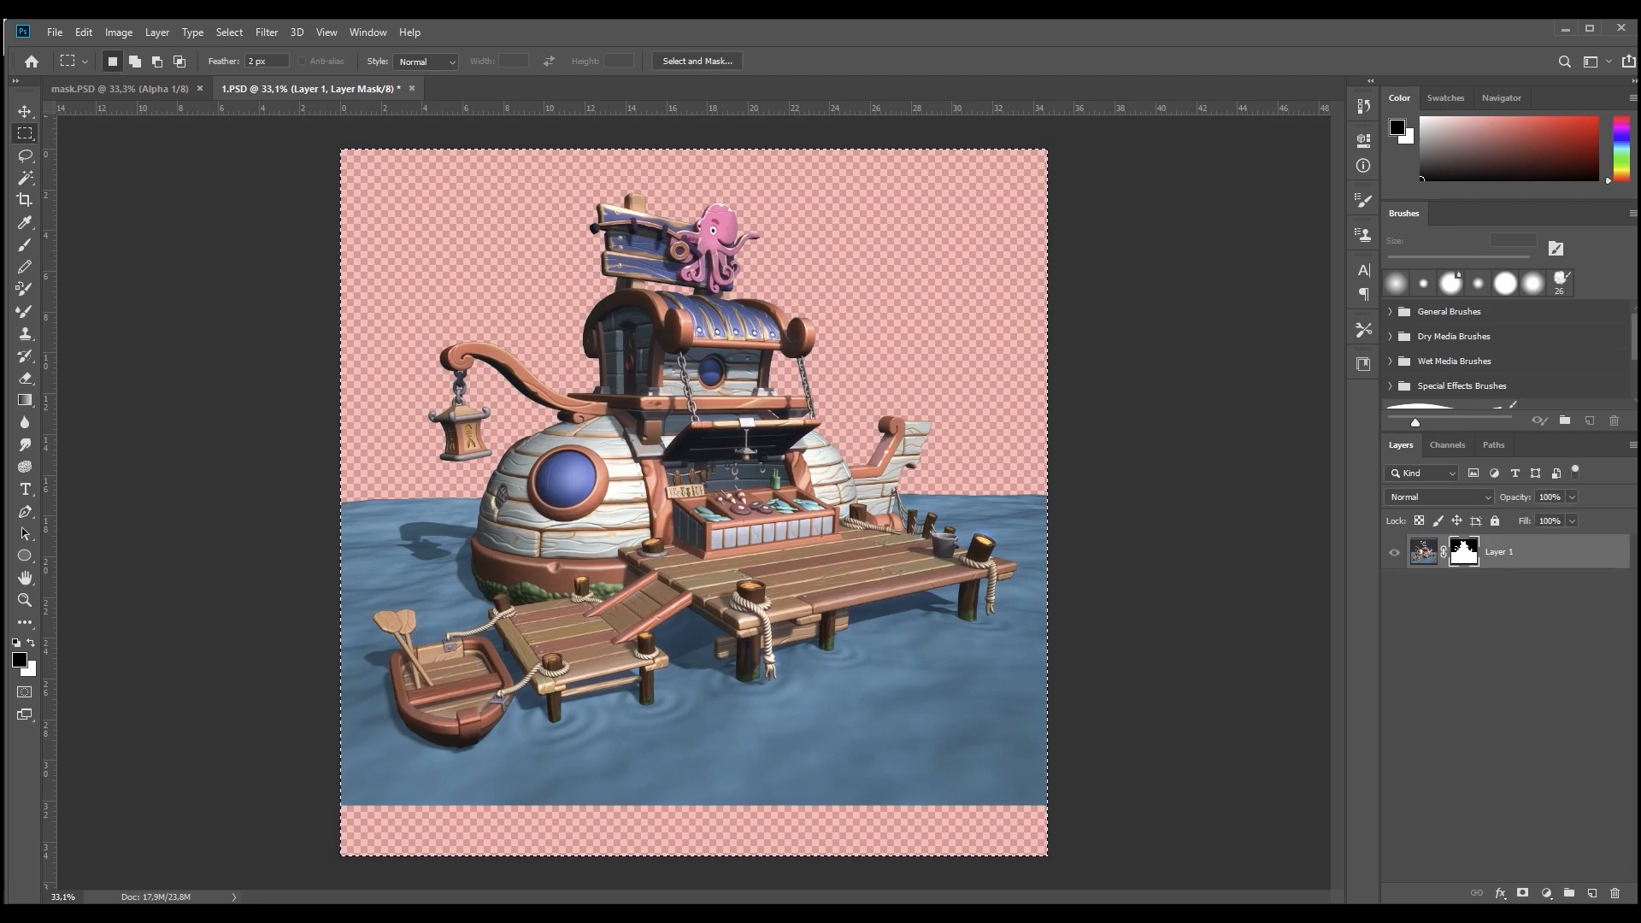
right_click(1462, 544)
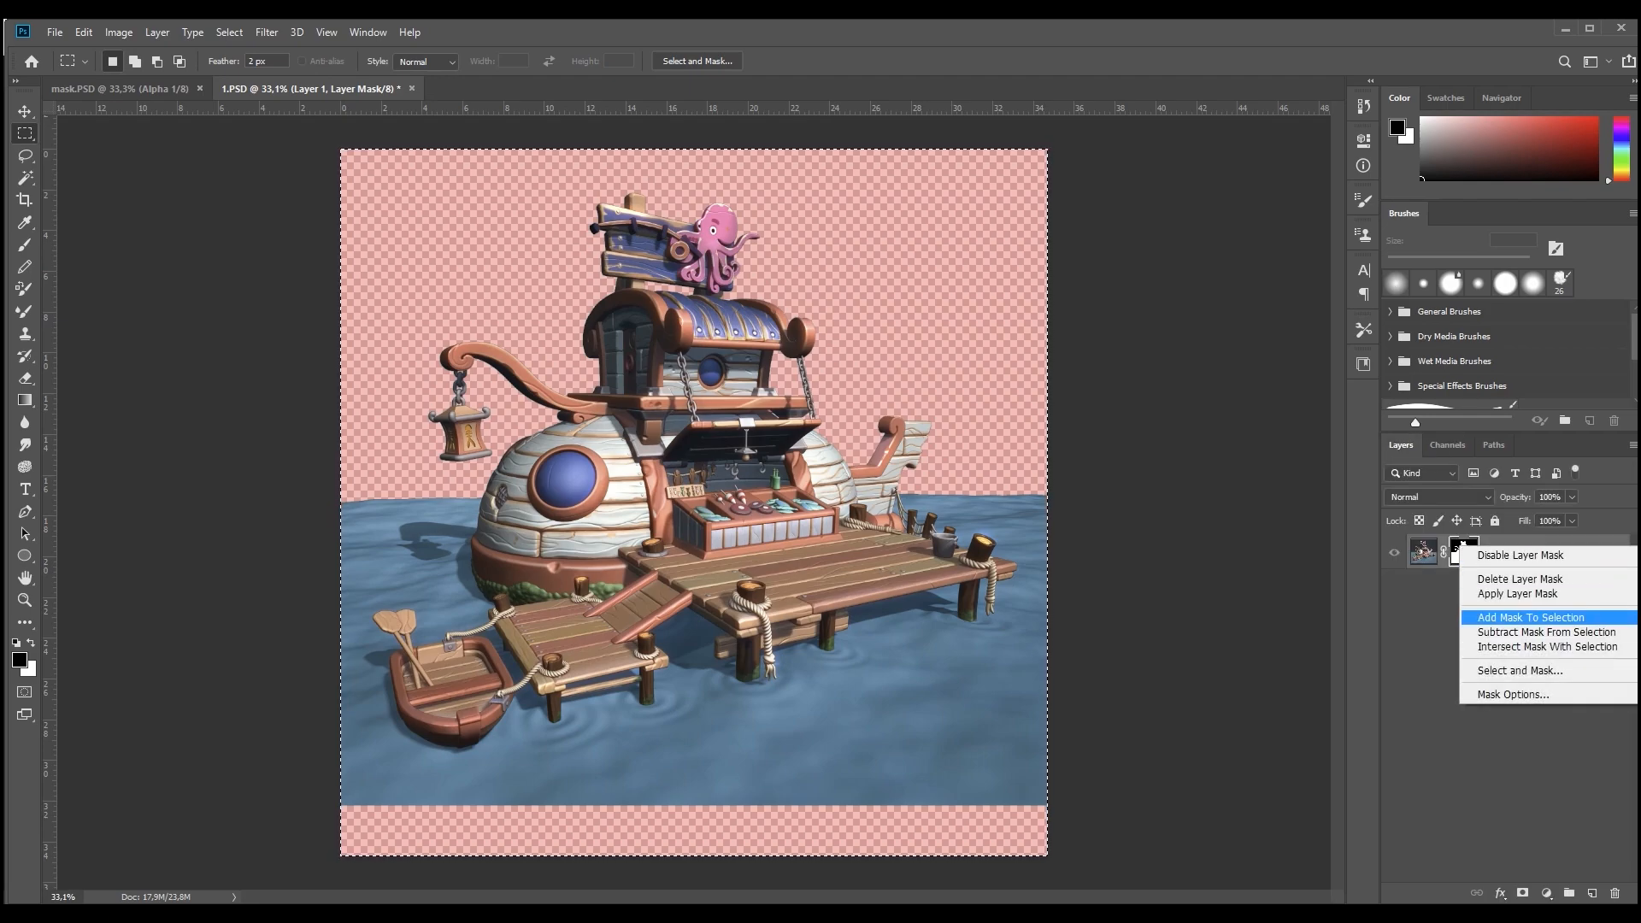
click(1517, 593)
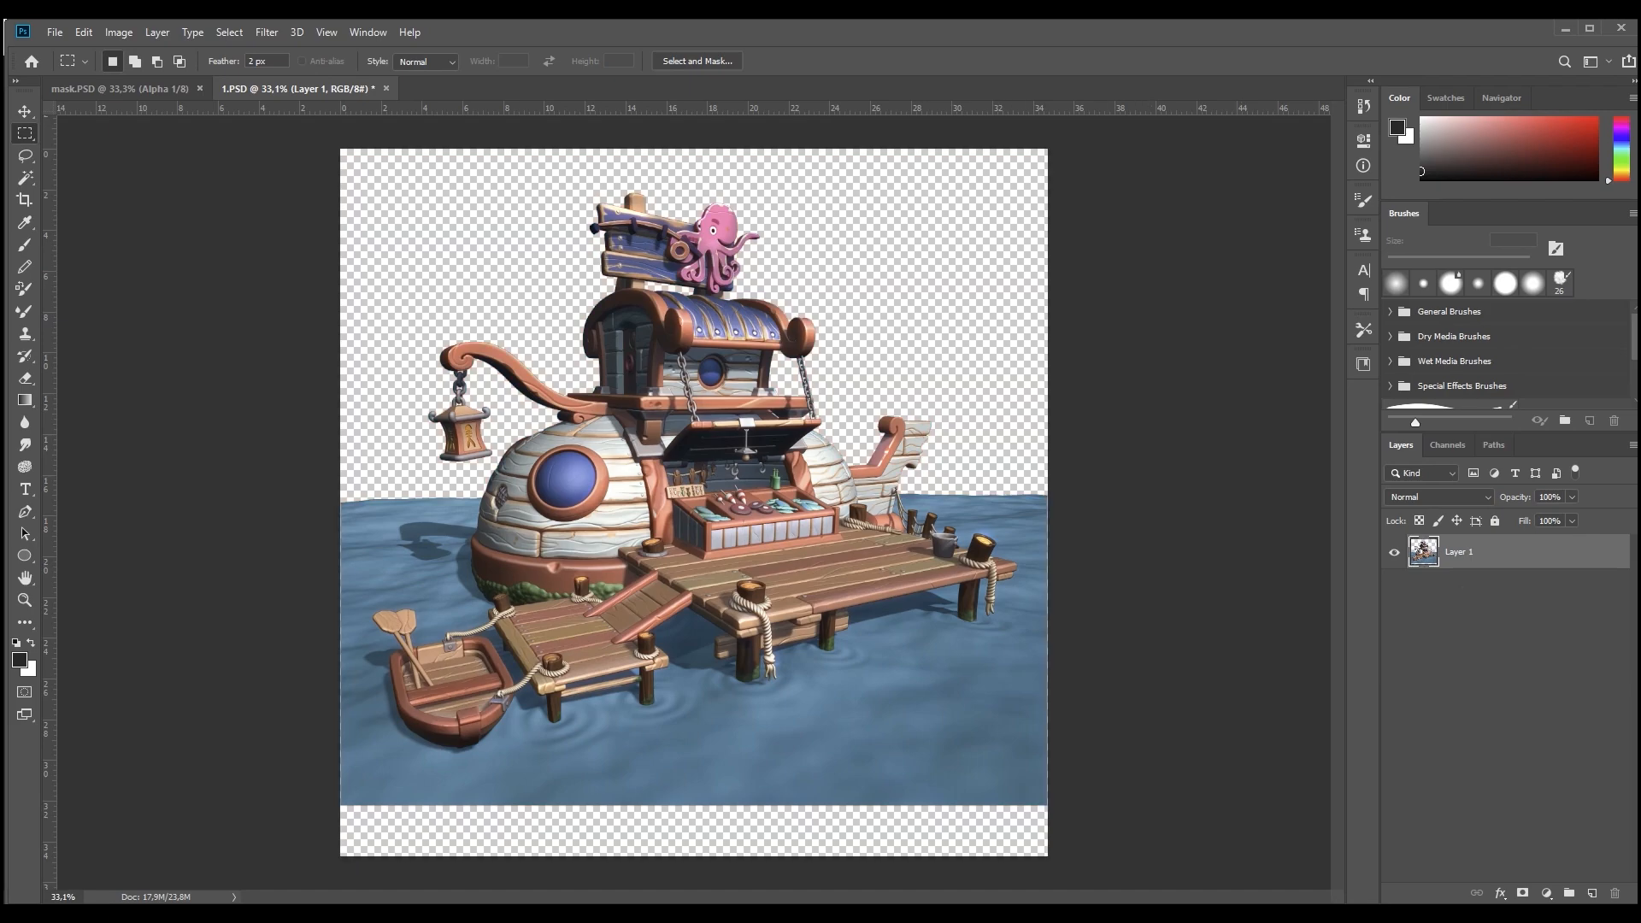
Create a new layer filled with the dark navy foreground colour and move it below Layer 1 as the background.
key(ctrl+shift+n)
key(Return)
key(alt+BackSpace)
drag(1483, 554, 1483, 601)
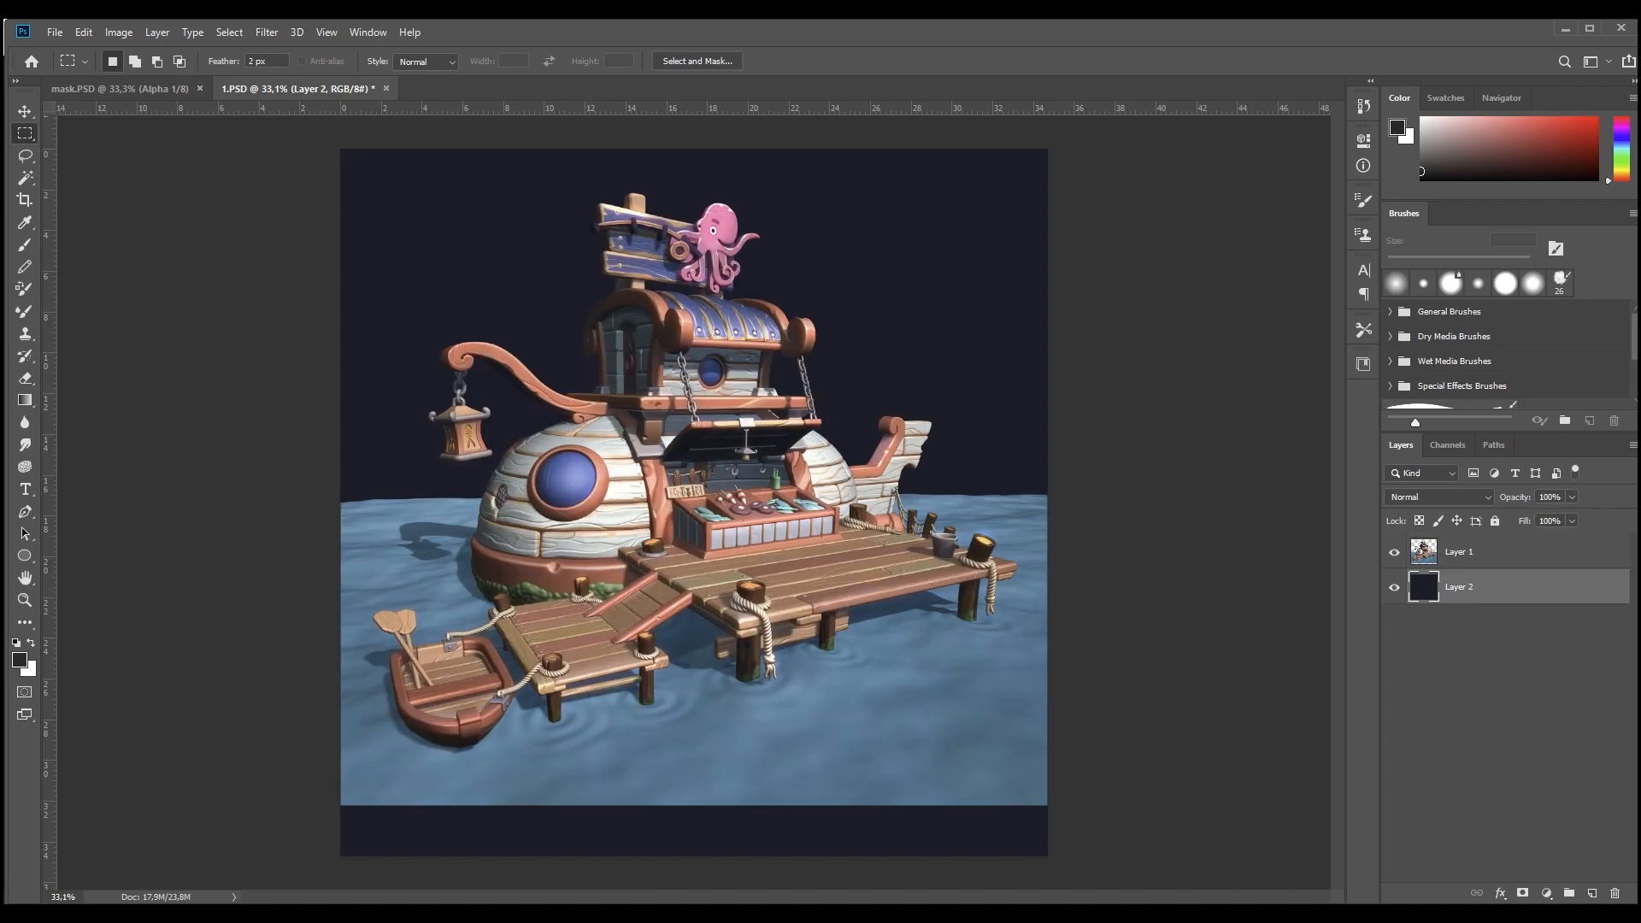
Create another new layer above Layer 1 and fill it with the dark navy foreground colour.
click(1484, 553)
key(ctrl+shift+n)
key(Return)
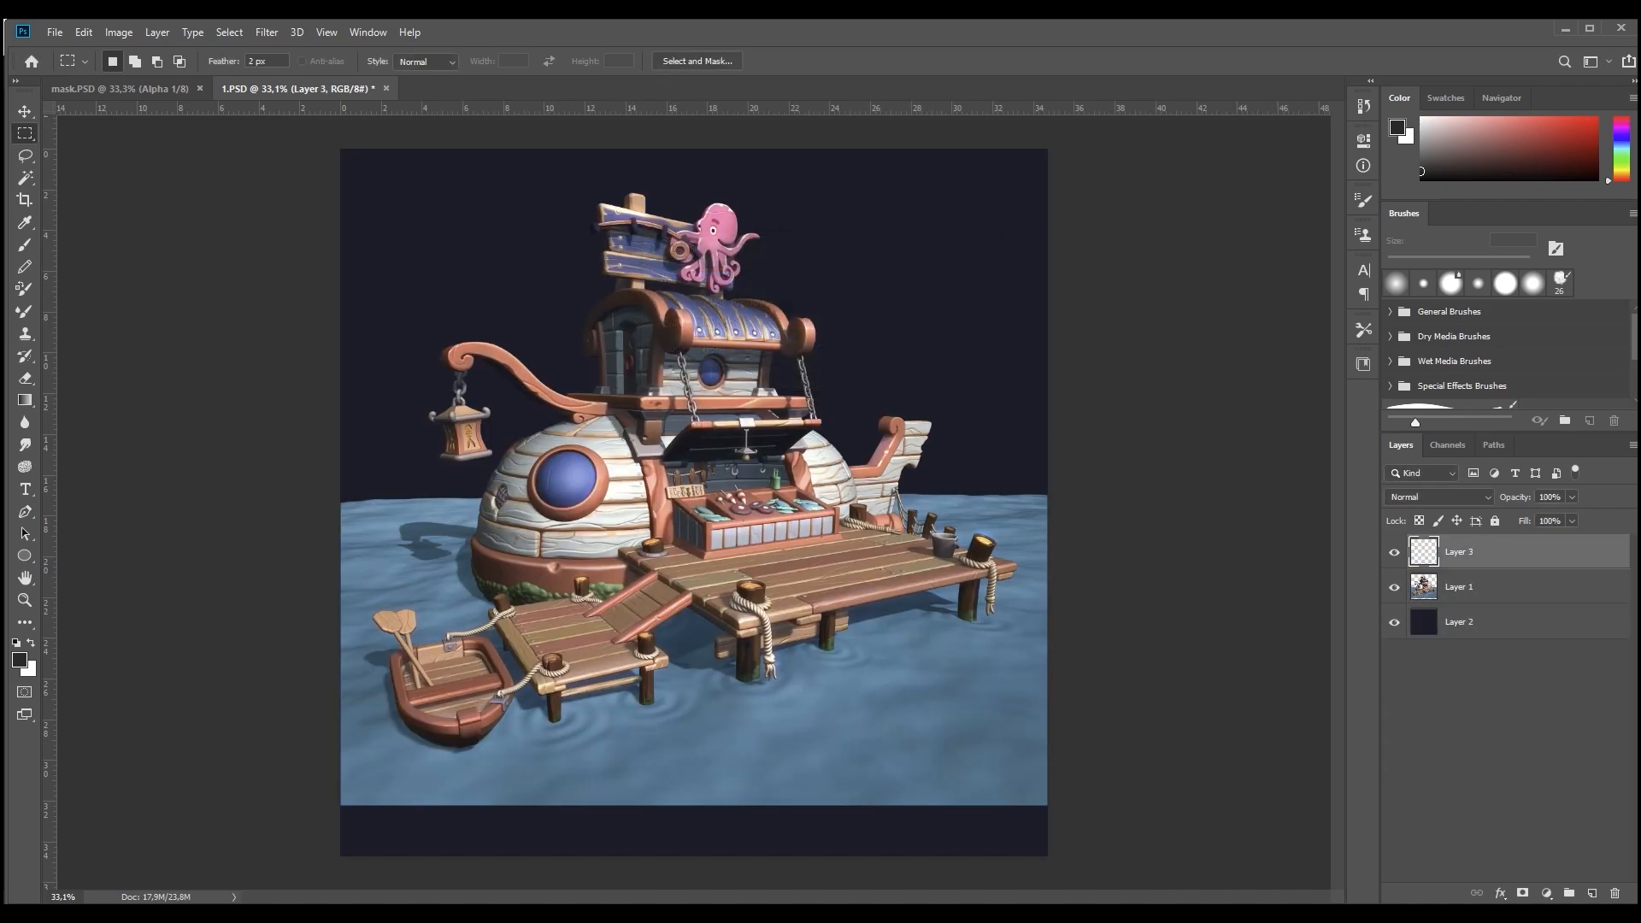
key(alt+BackSpace)
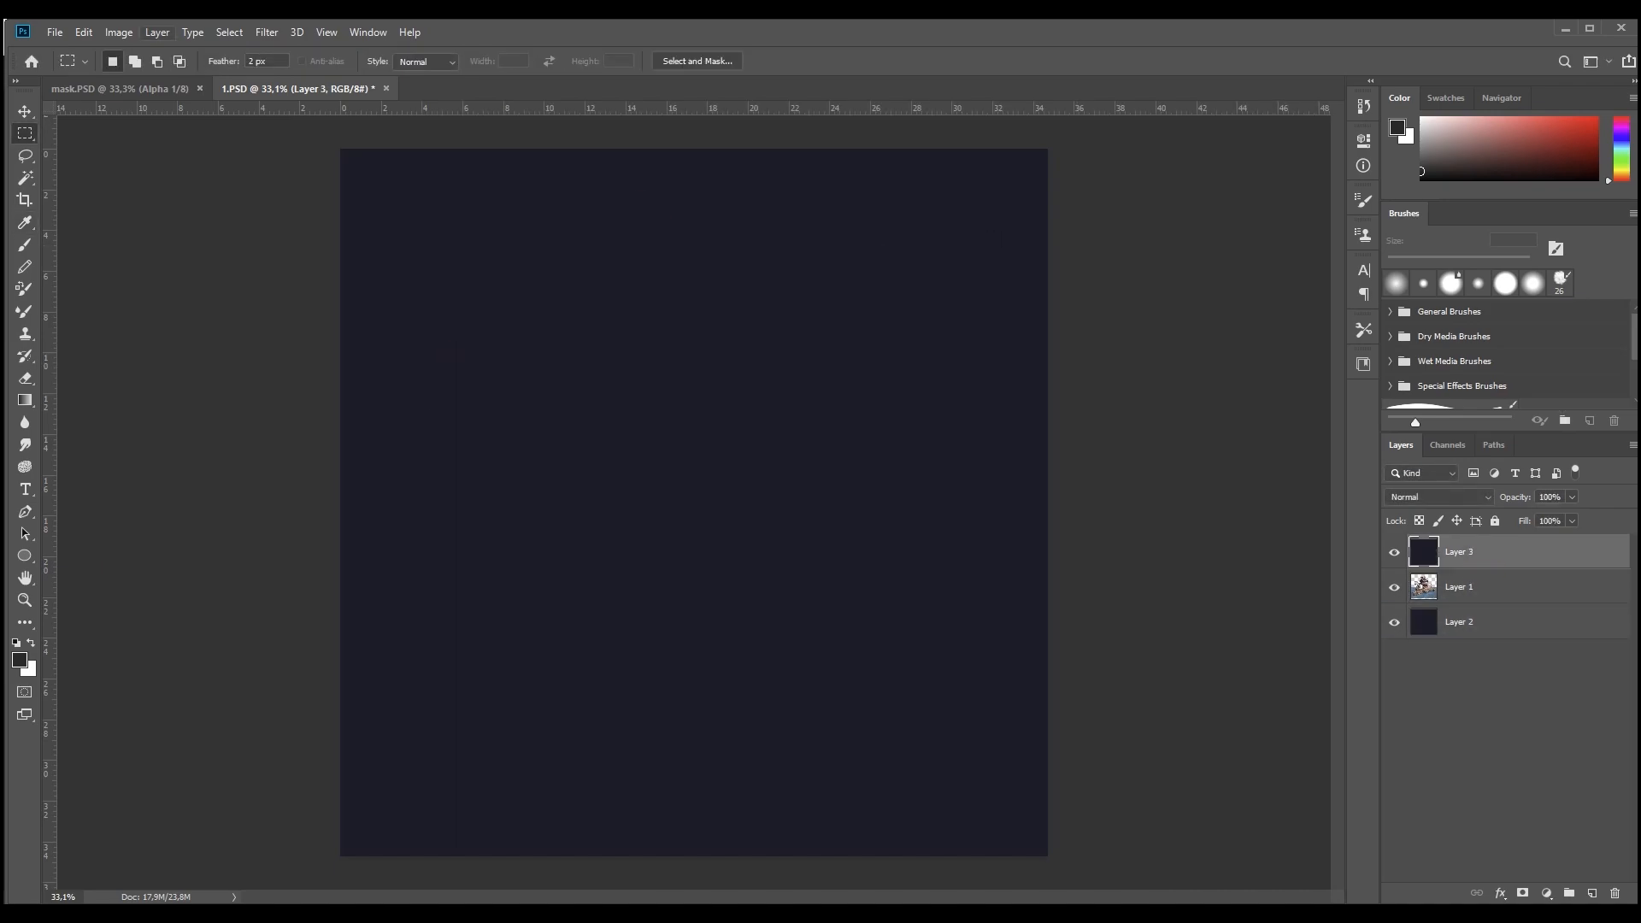
Add a reveal-all layer mask to Layer 3, paste the copied mask image into its mask channel and invert it.
click(158, 33)
mouse_move(181, 300)
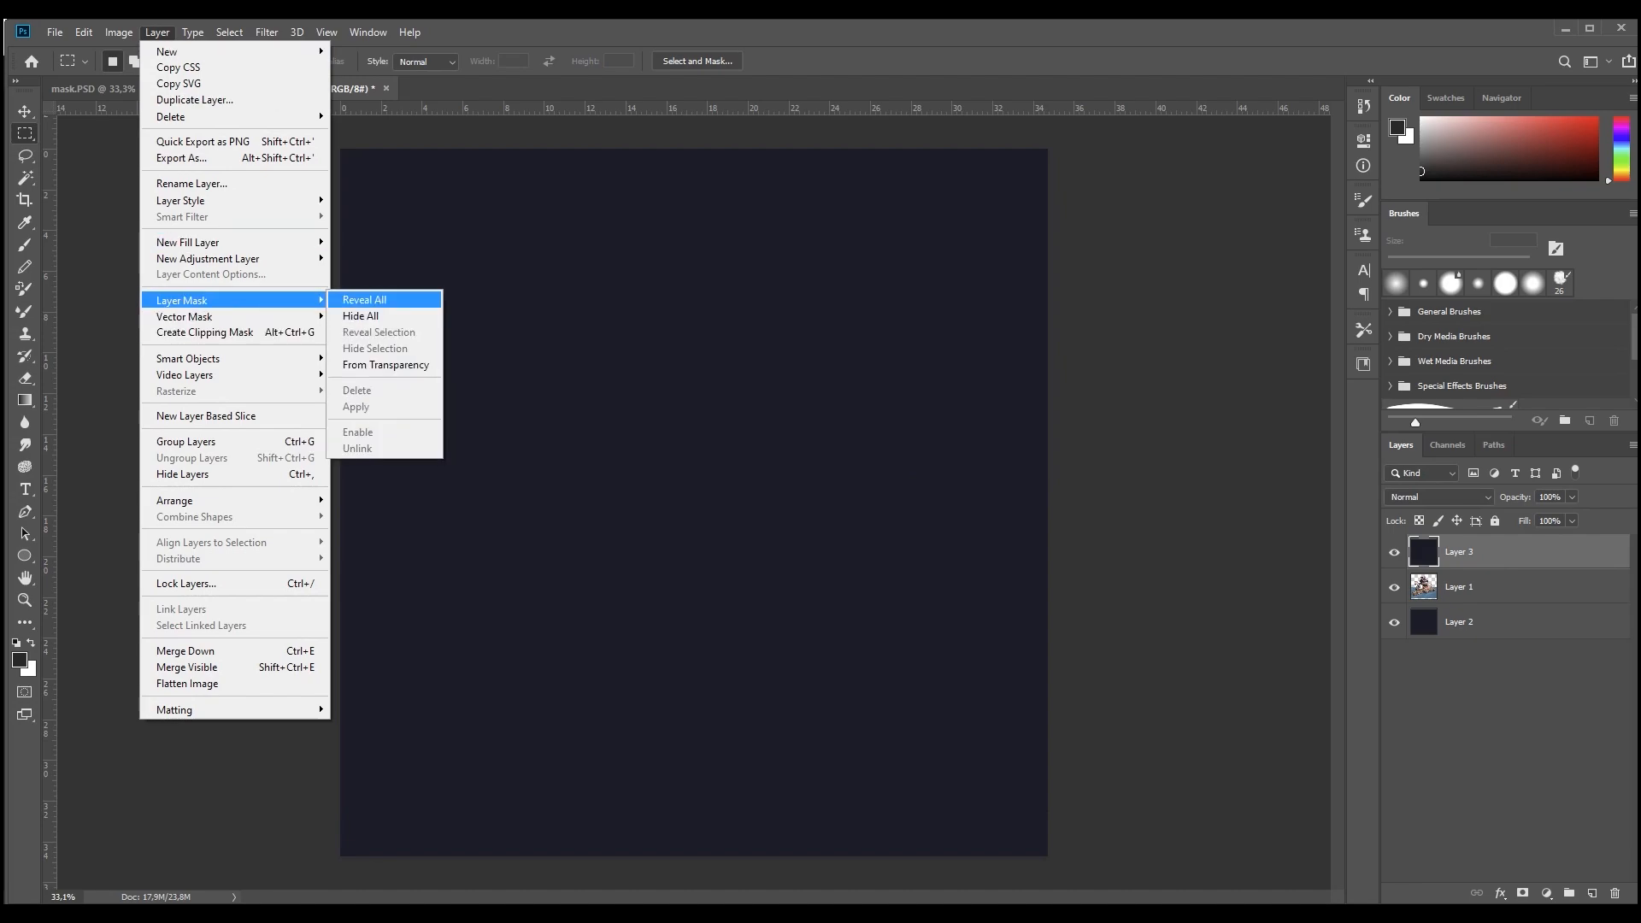
click(368, 300)
click(1448, 445)
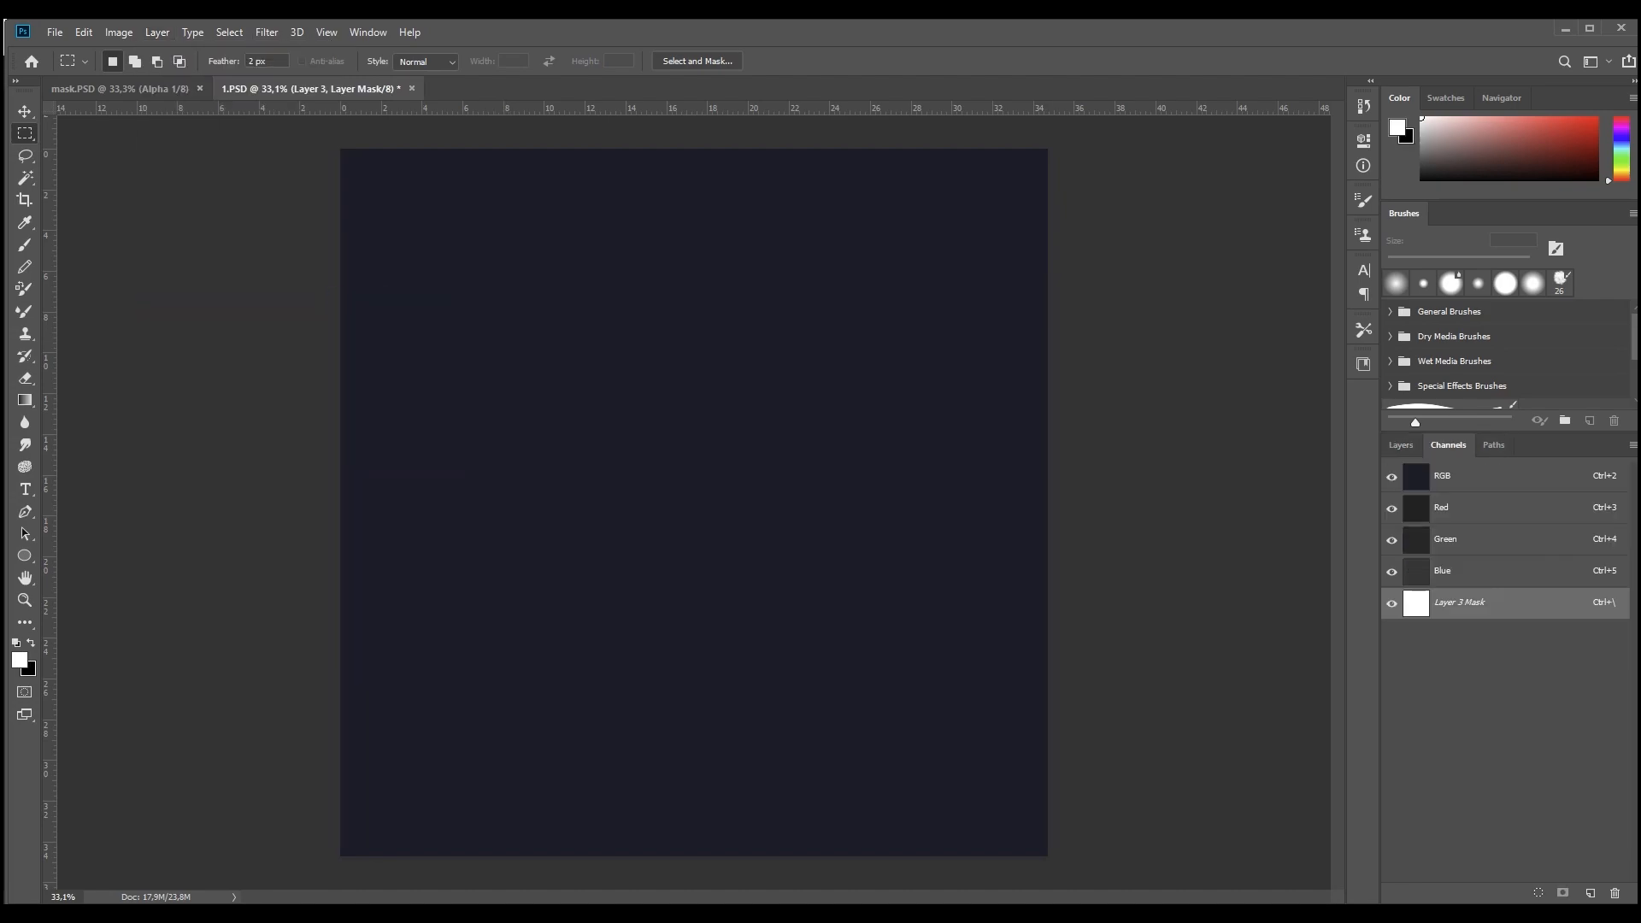
key(x)
key(ctrl+v)
key(ctrl+i)
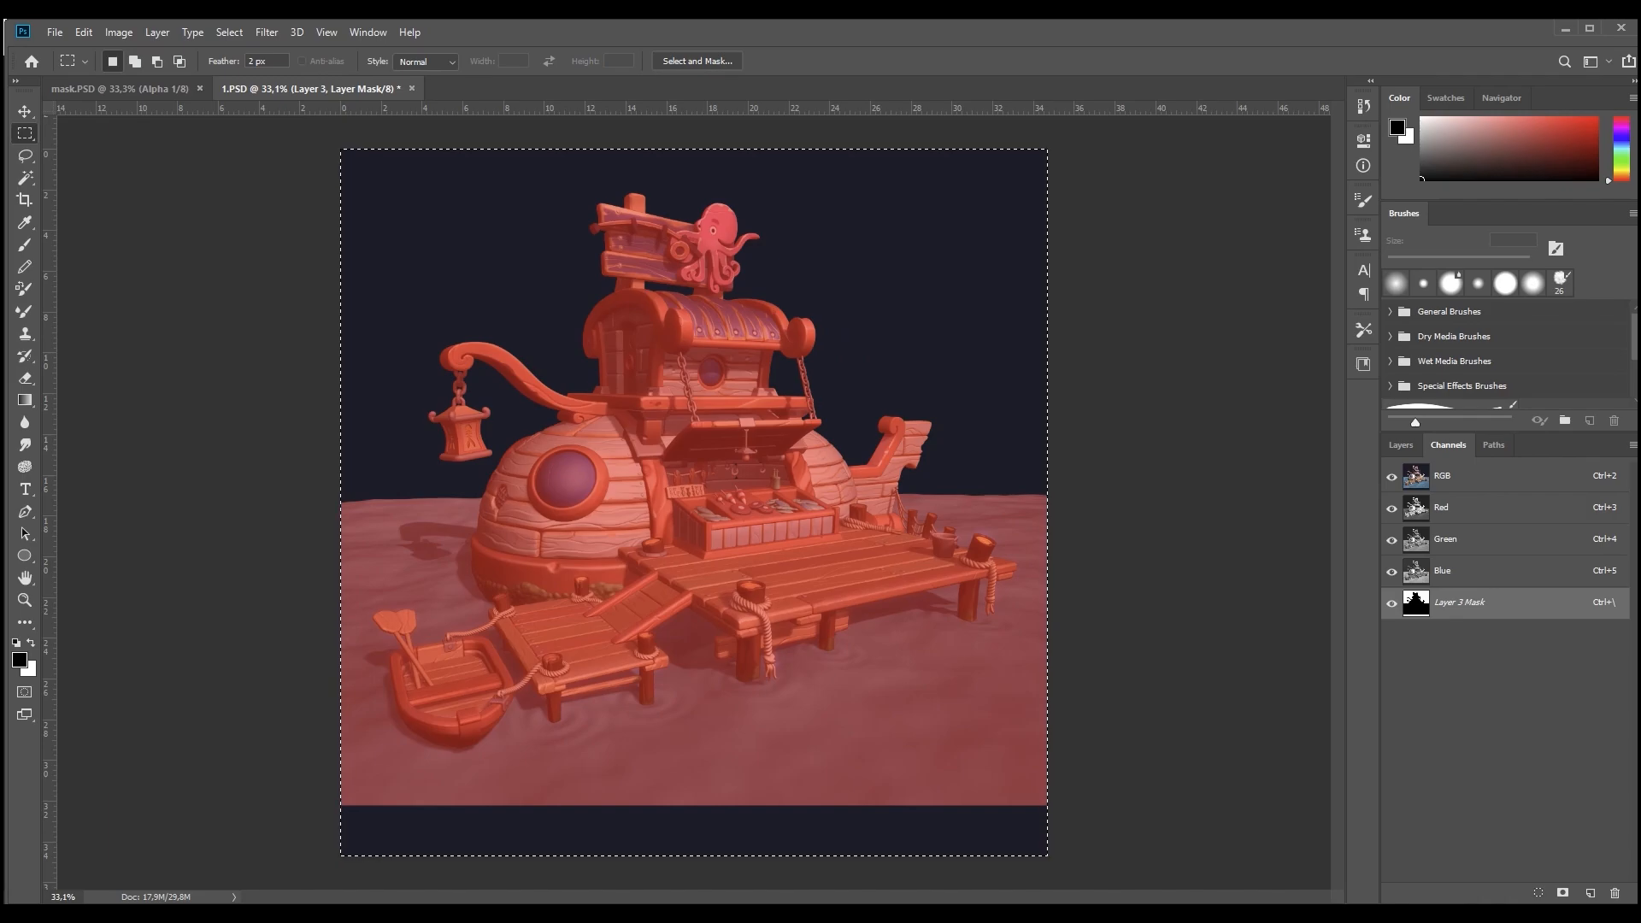
Apply the layer mask to Layer 3 permanently.
click(1400, 445)
right_click(1457, 552)
click(1517, 597)
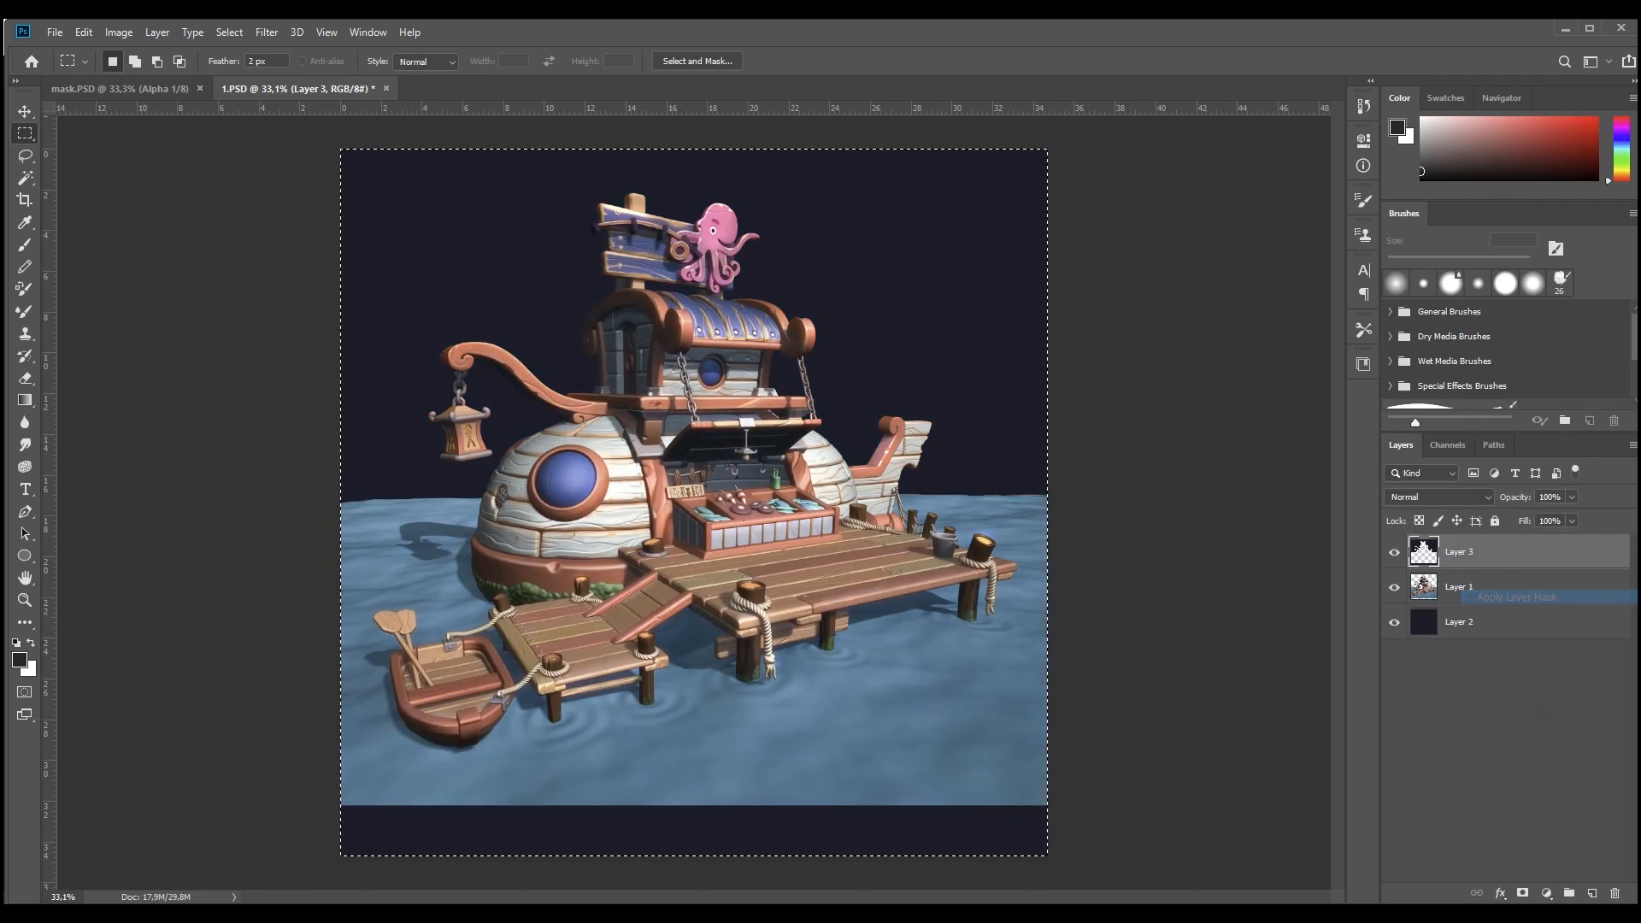
Create a new layer above Layer 3 and clip it to that layer.
key(ctrl+shift+n)
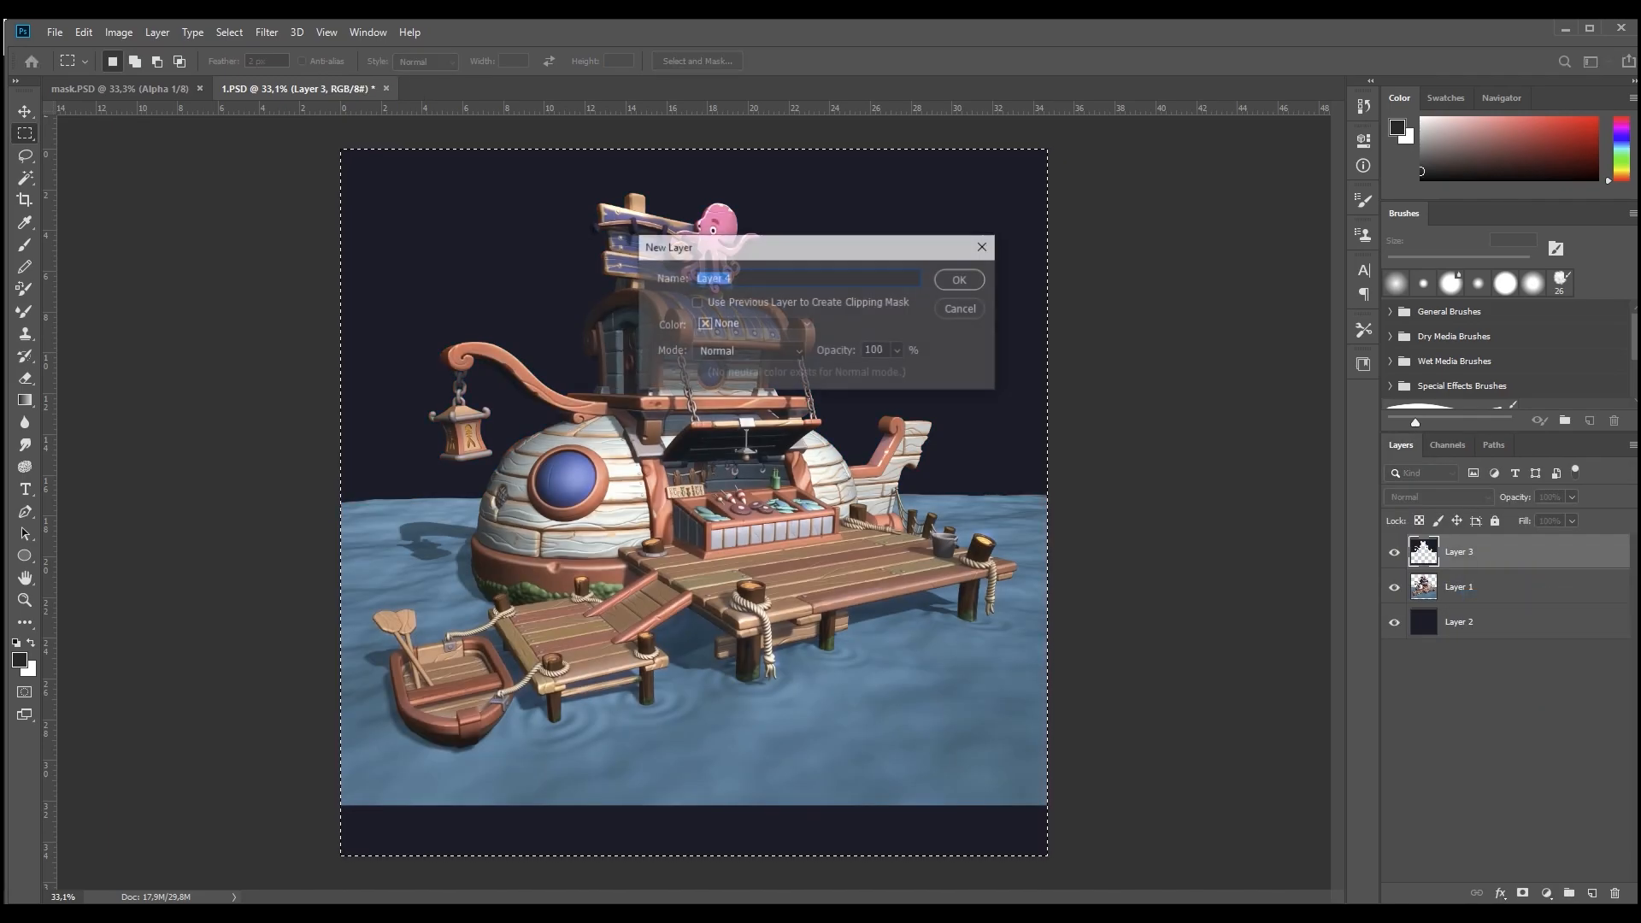
key(Return)
key(ctrl+alt+g)
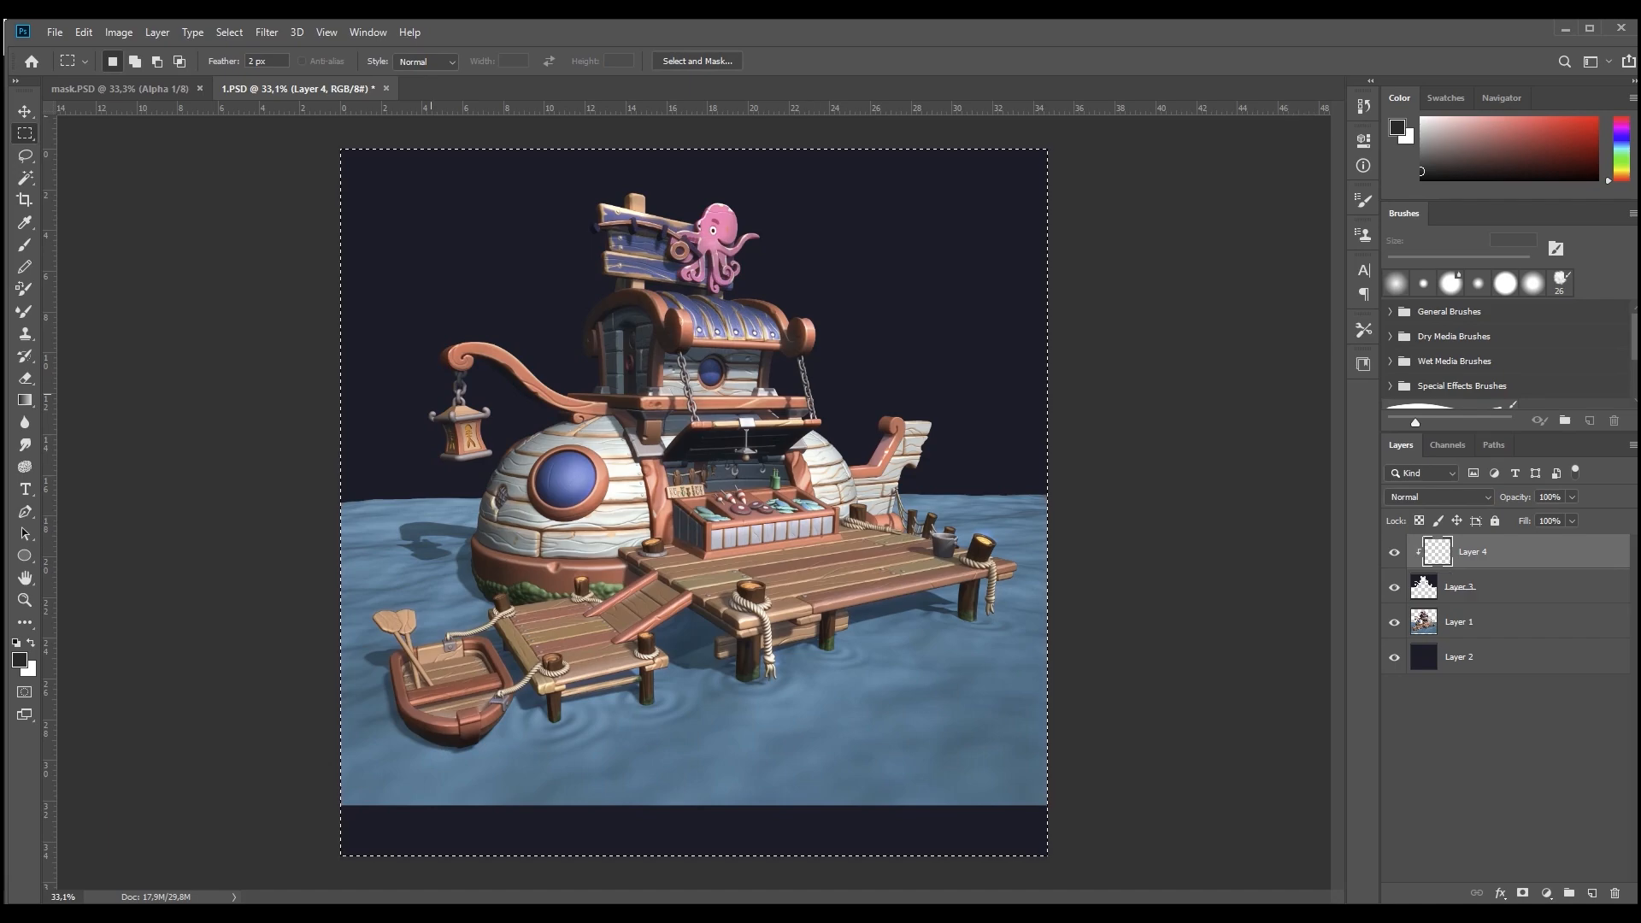
Draw vertical foreground-to-transparent gradients upward from mid-canvas on the clipped layer, first in dark navy and again in red.
key(g)
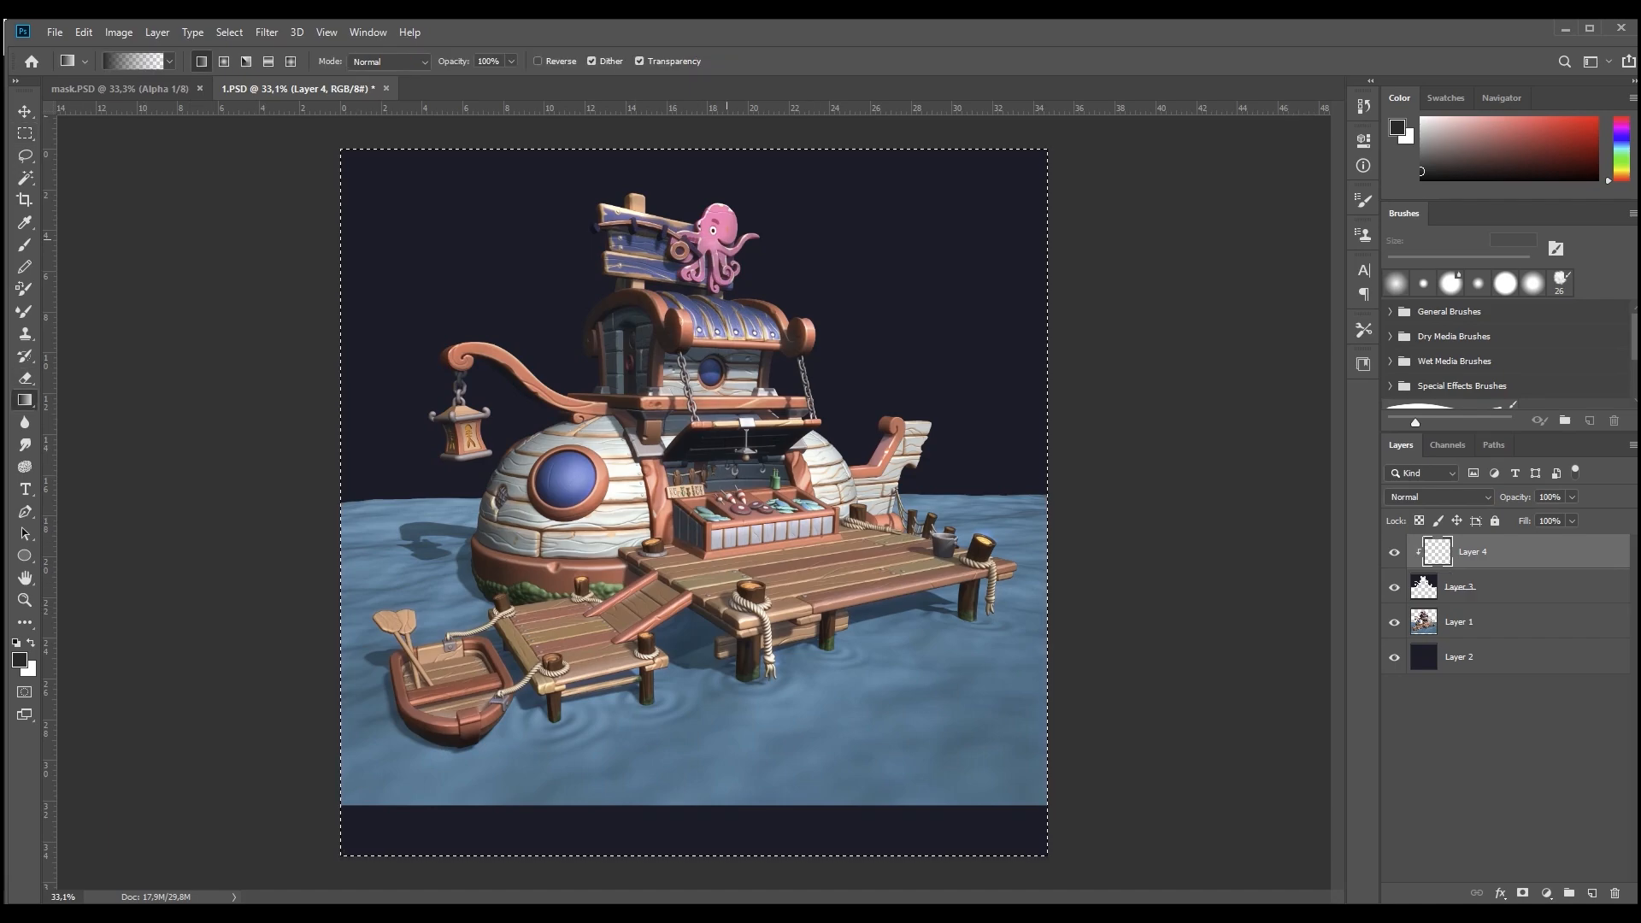
drag(726, 547, 730, 239)
click(1539, 124)
drag(688, 547, 706, 247)
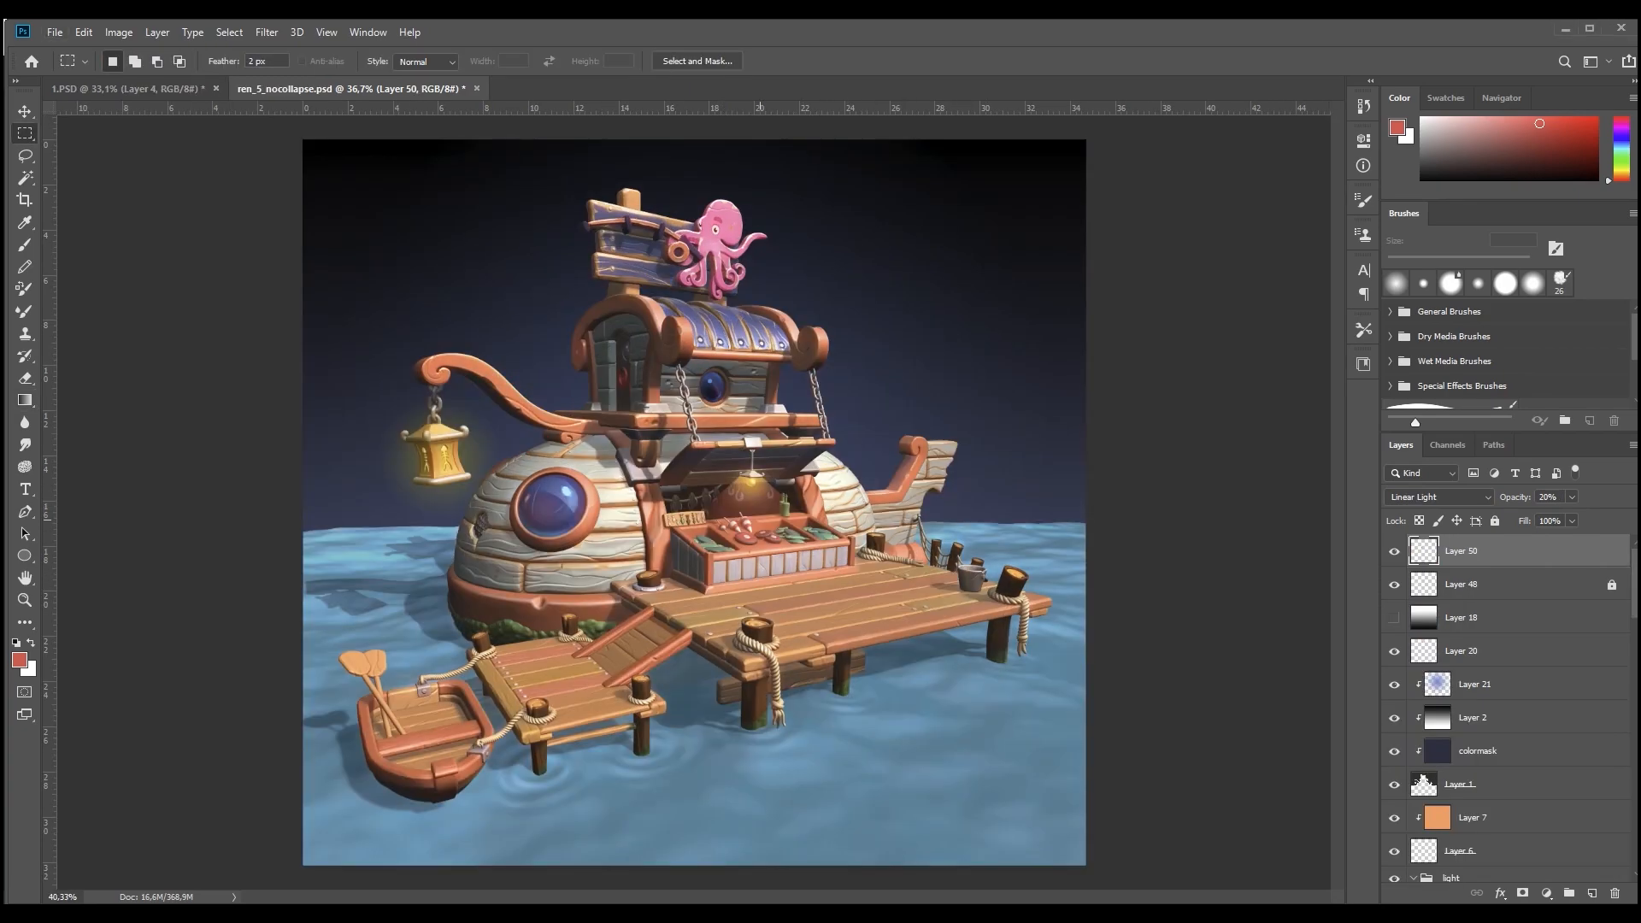
Examine how Layer 2, Layer 21, Layer 1 and the light group affect the ren_5_nocollapse.psd composite by toggling their visibility.
alt+scroll(760, 519, up, 2)
scroll(1508, 709, down, 1)
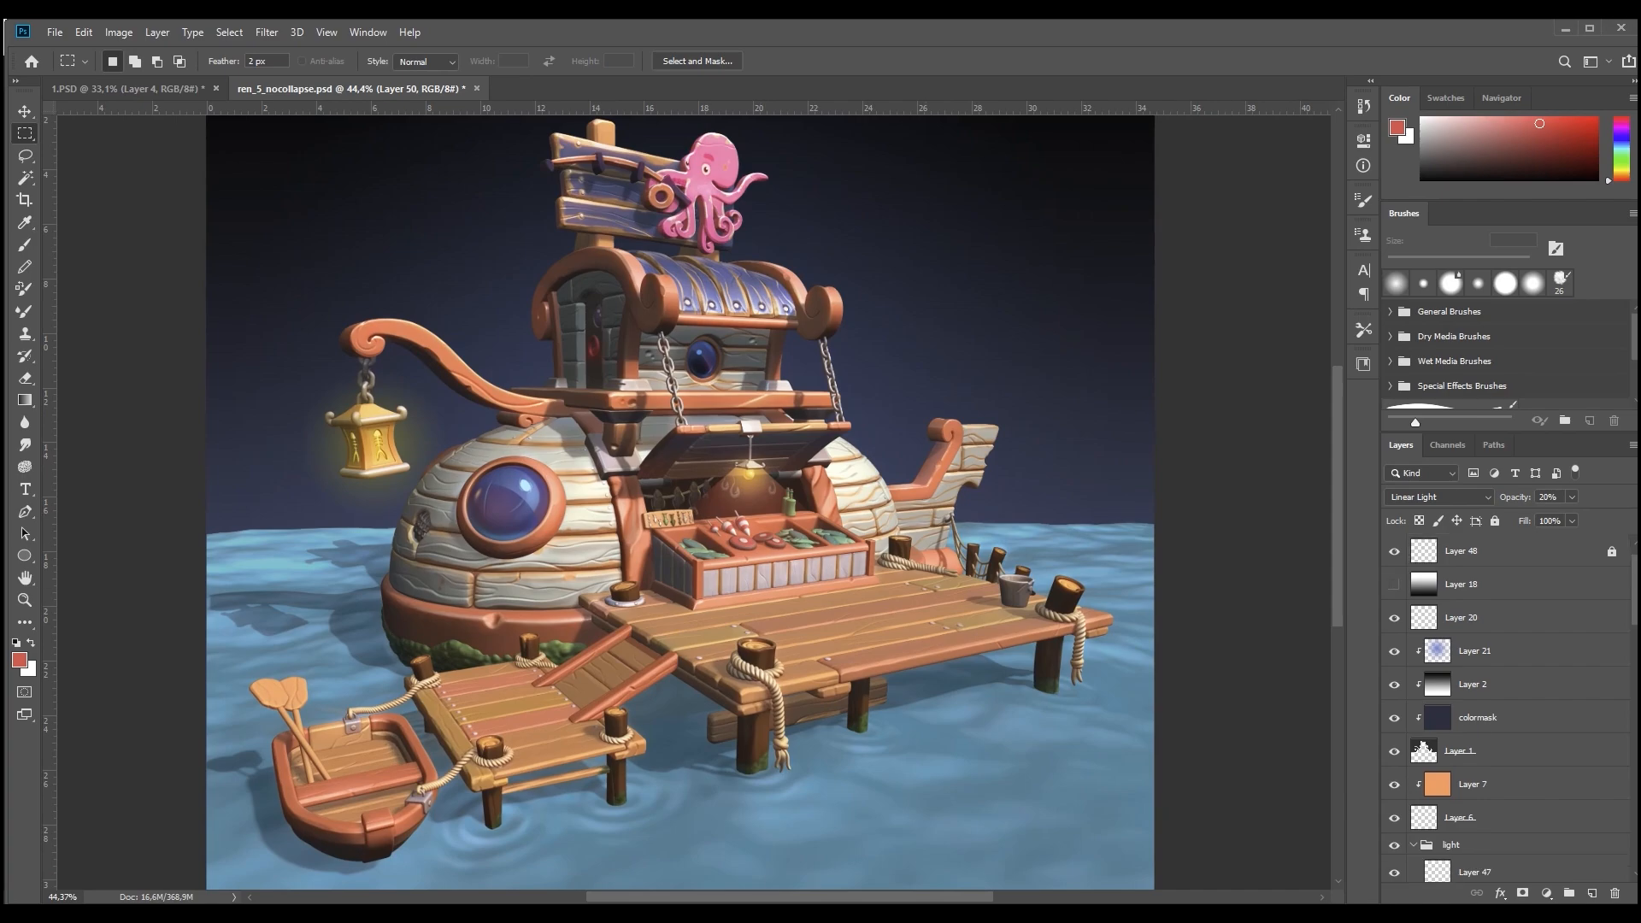
click(1394, 684)
click(1394, 684)
click(1394, 650)
click(1395, 650)
click(1394, 751)
scroll(1394, 751, down, 3)
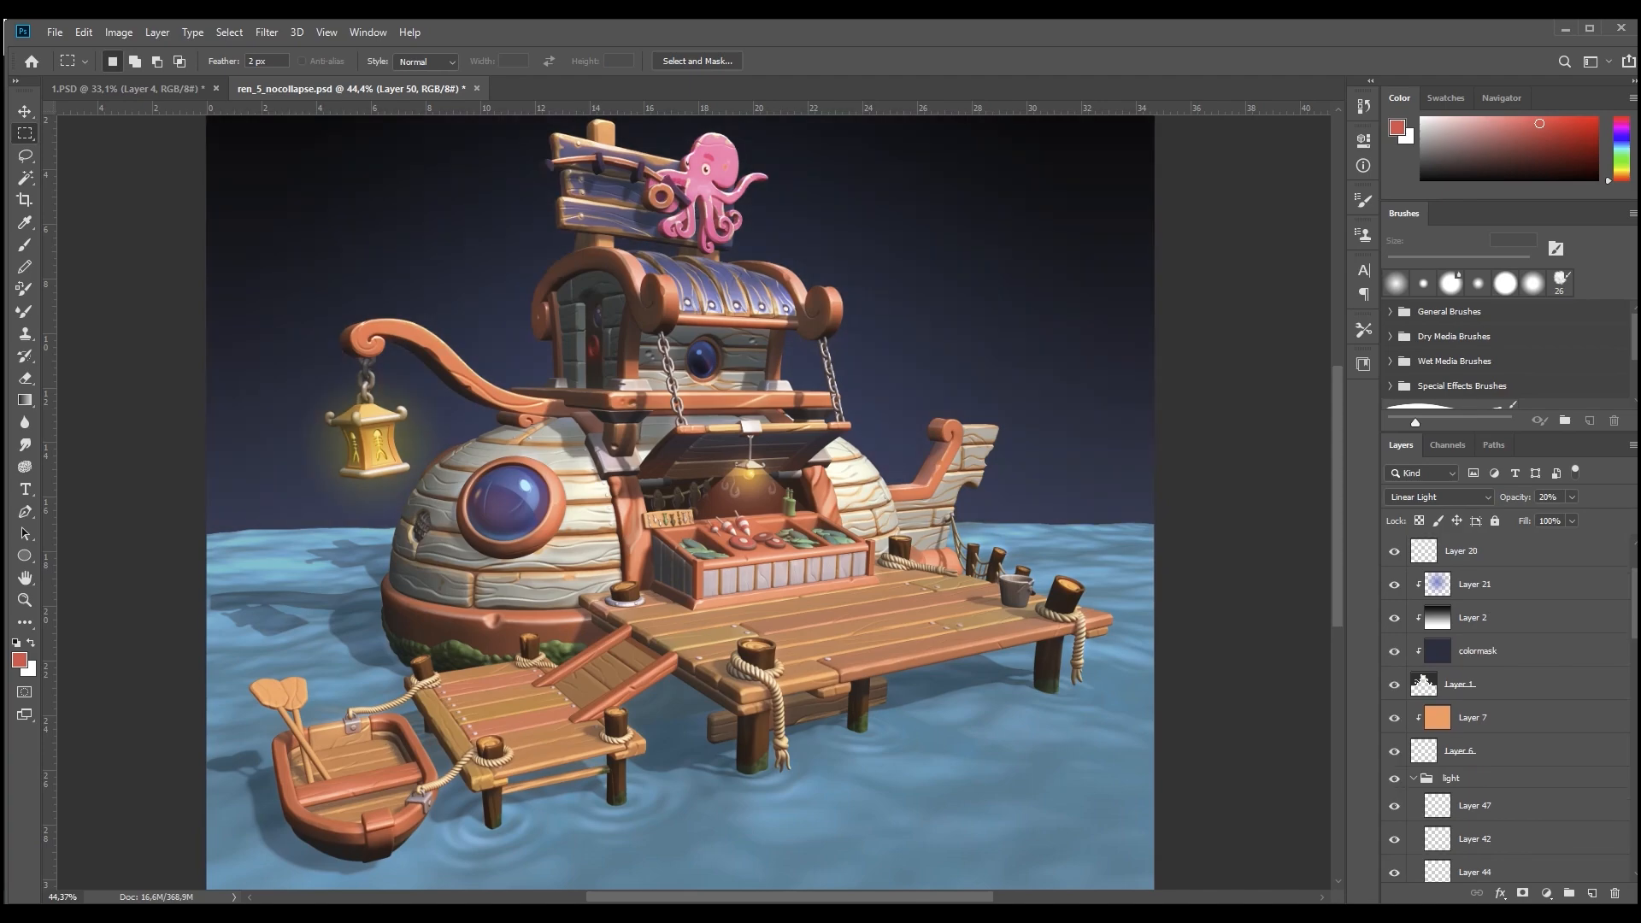
scroll(1509, 701, down, 1)
click(1394, 611)
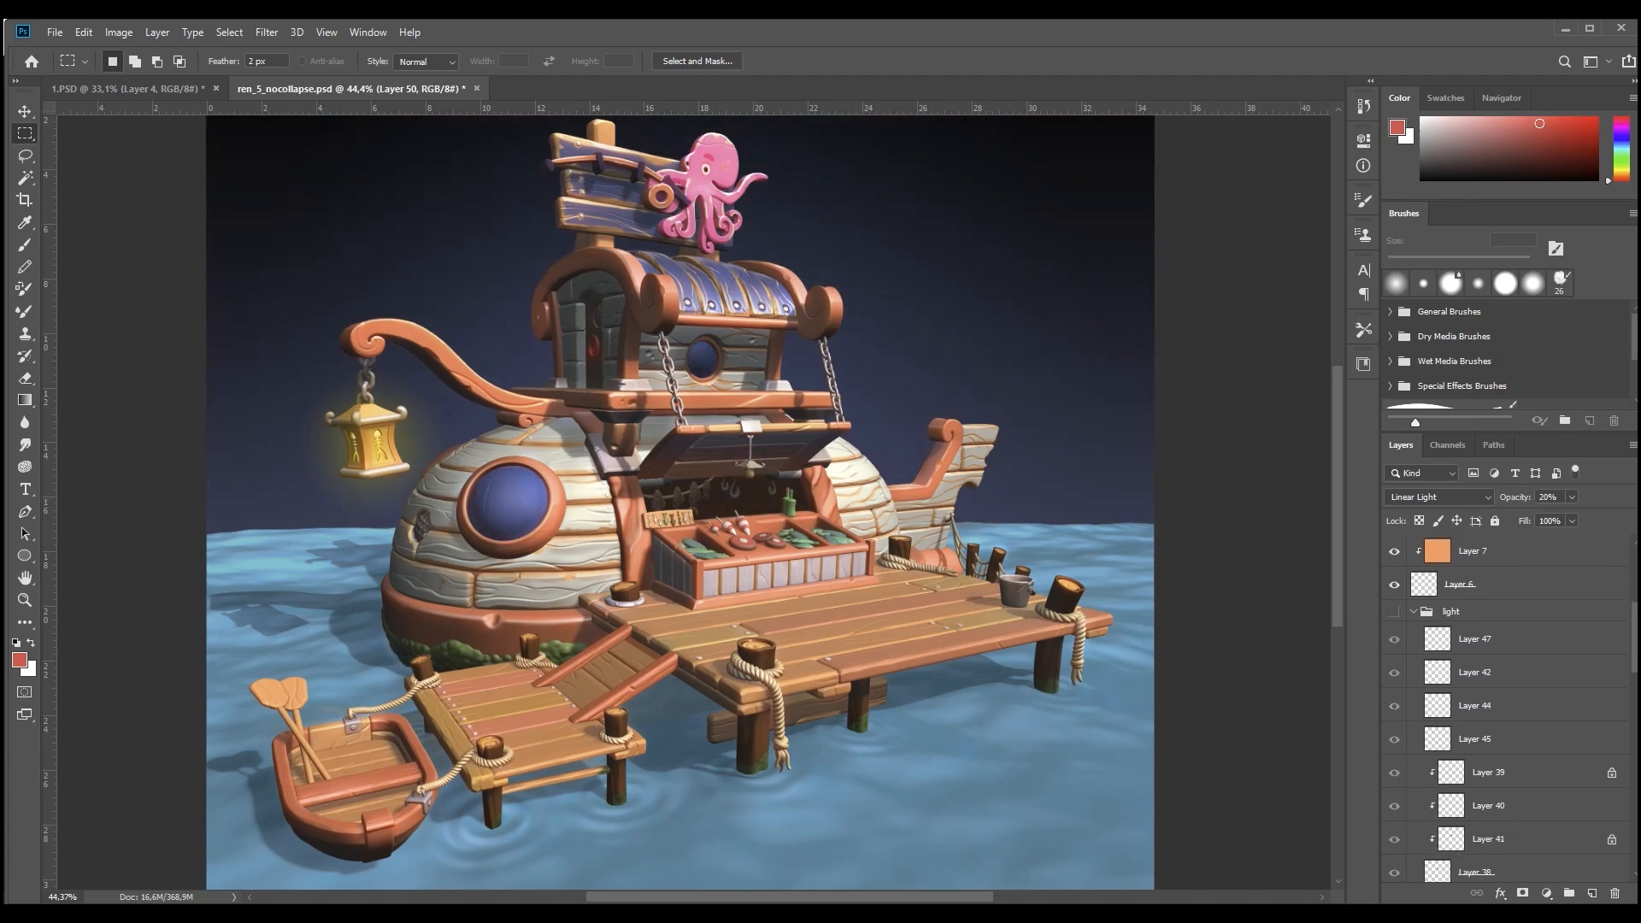
click(1394, 611)
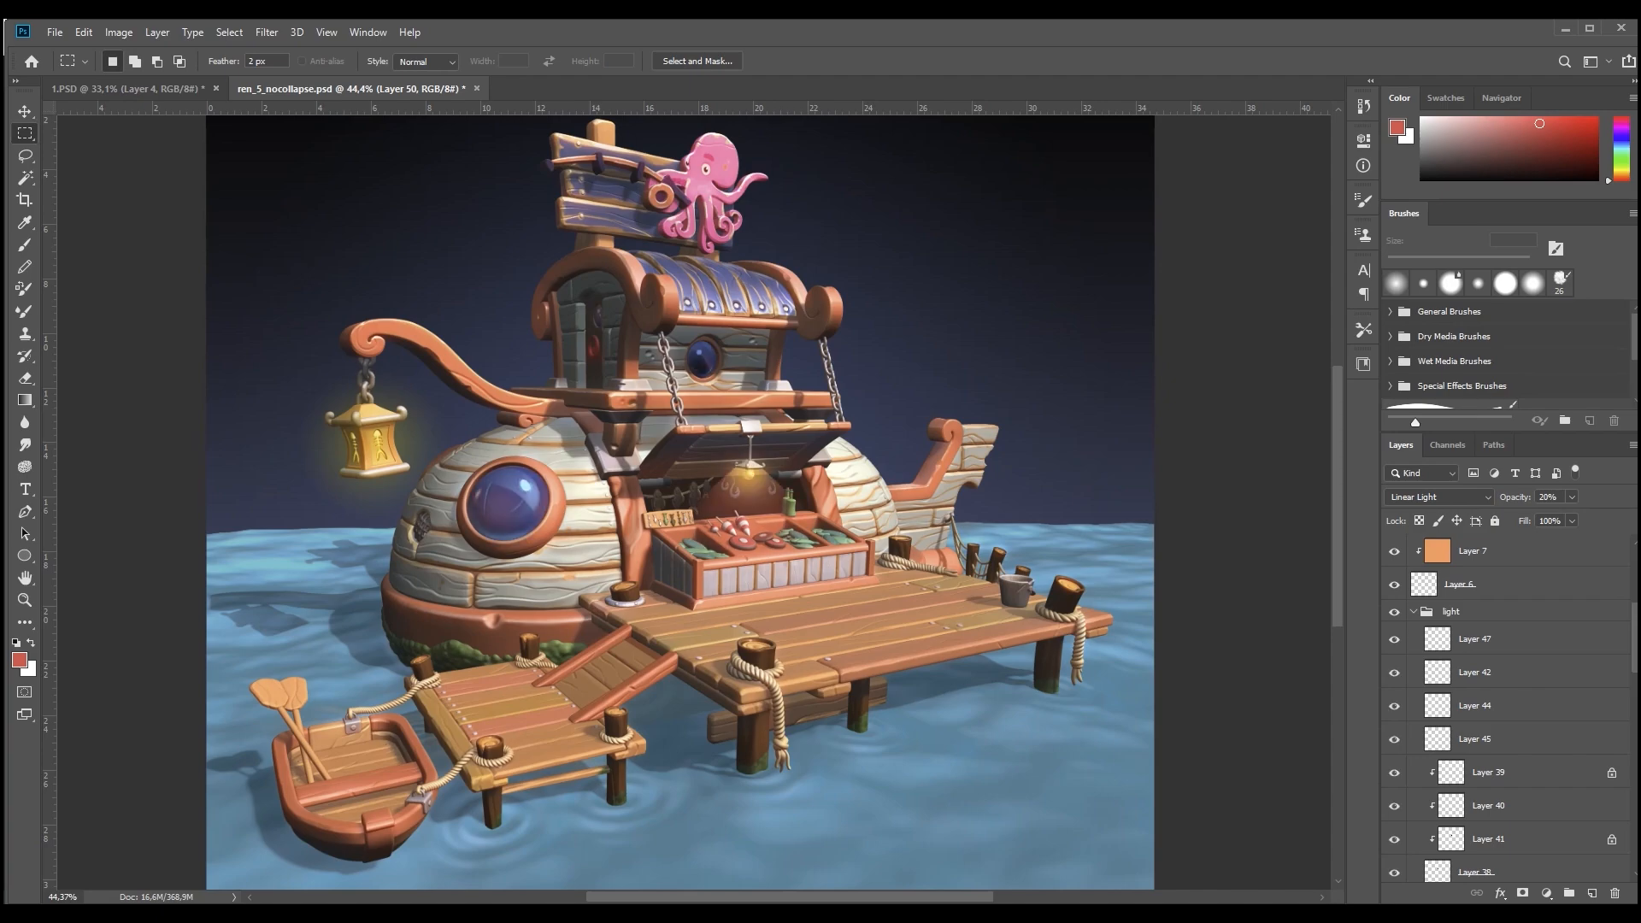
Compare the composite with and without Layer 9, the base layer and Layer 16 near the end of the layer stack.
scroll(1508, 701, down, 8)
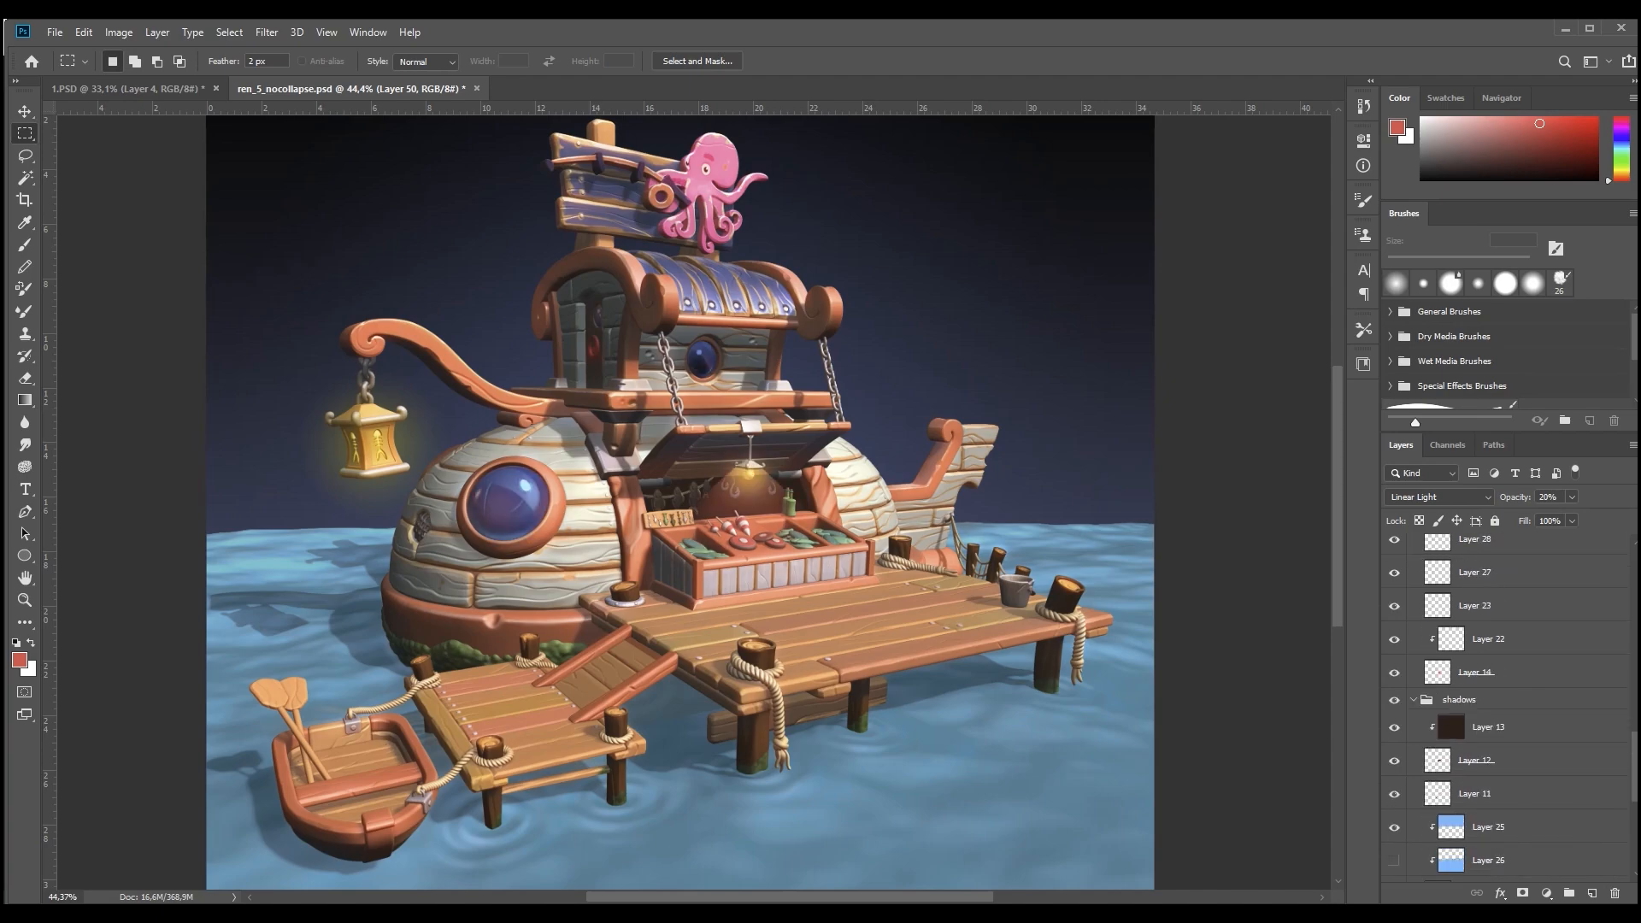
scroll(1509, 701, down, 6)
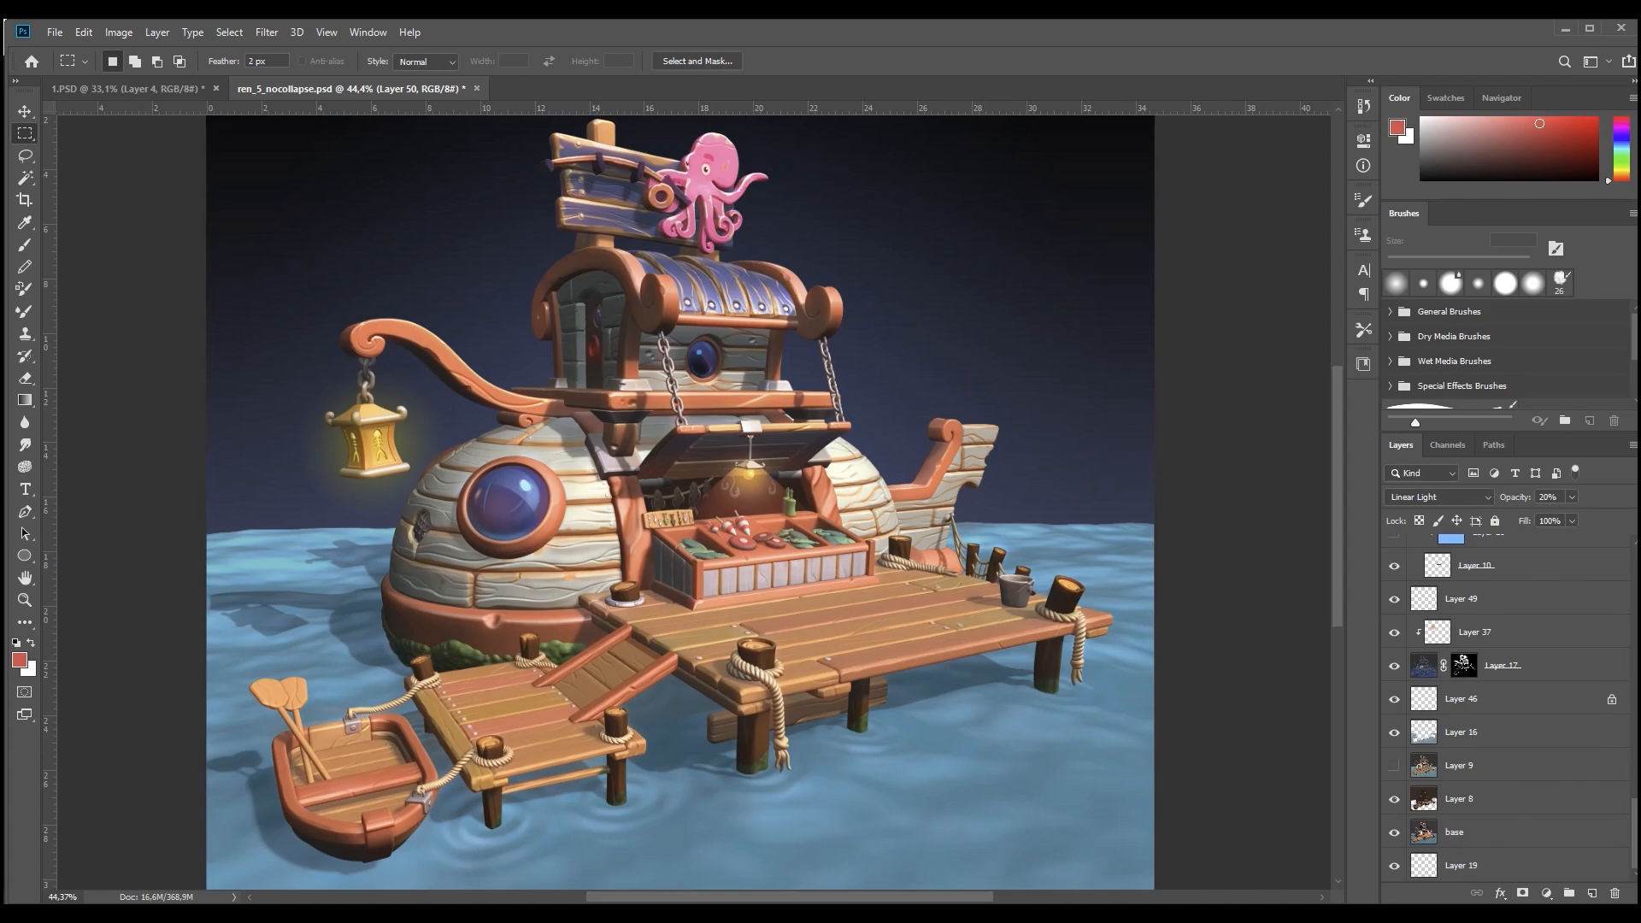
click(1394, 765)
click(1394, 832)
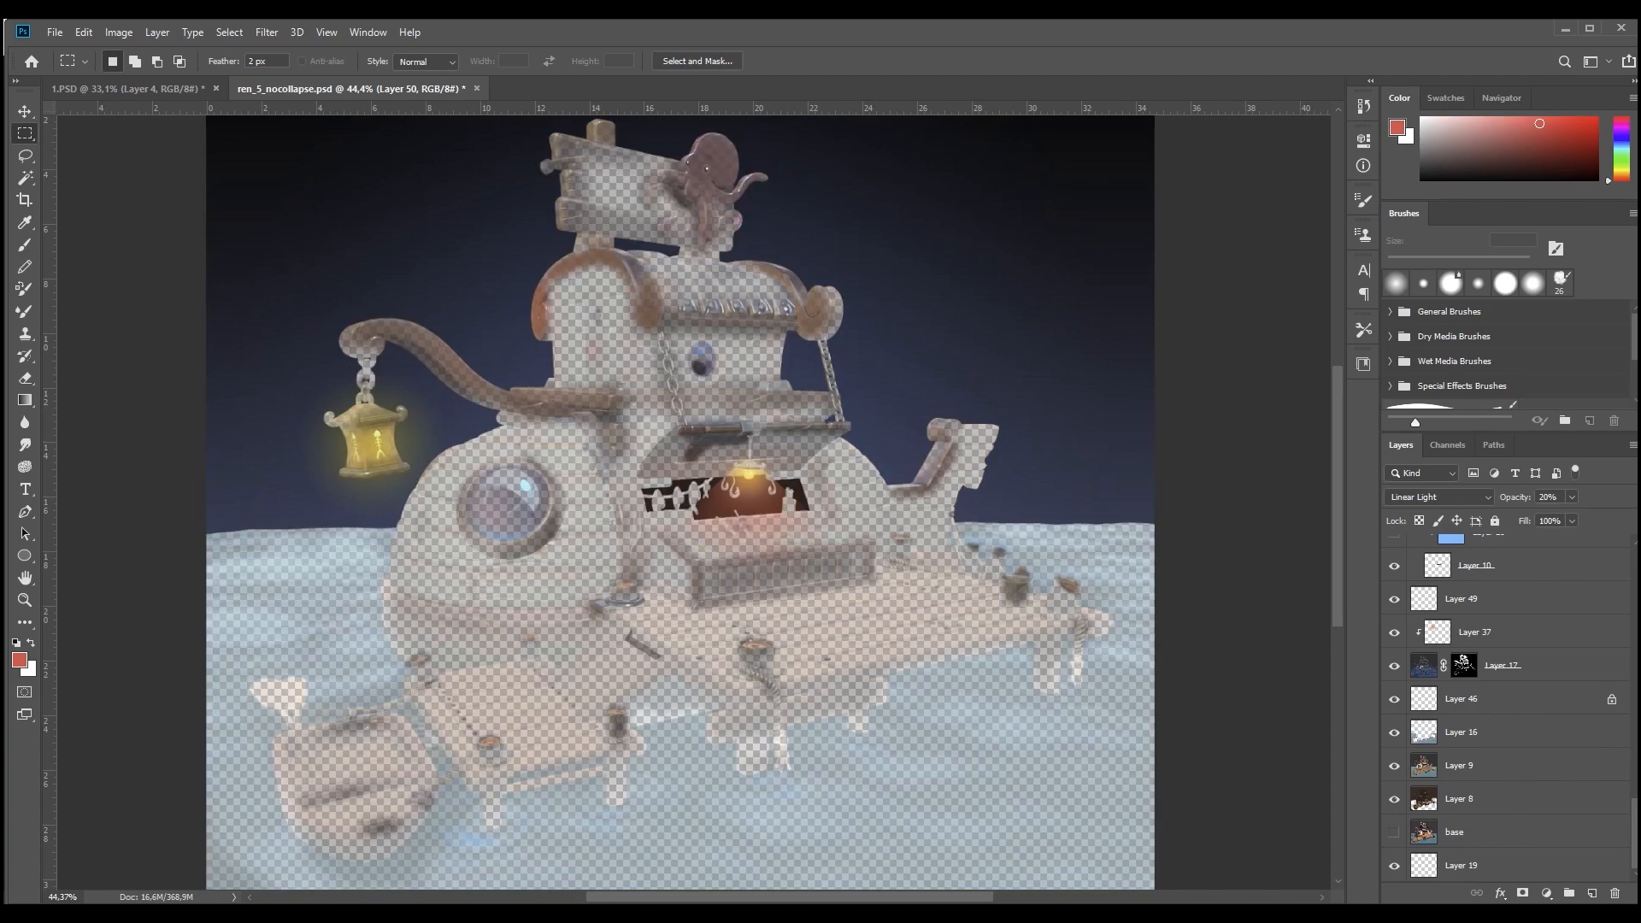
click(1394, 832)
click(1394, 765)
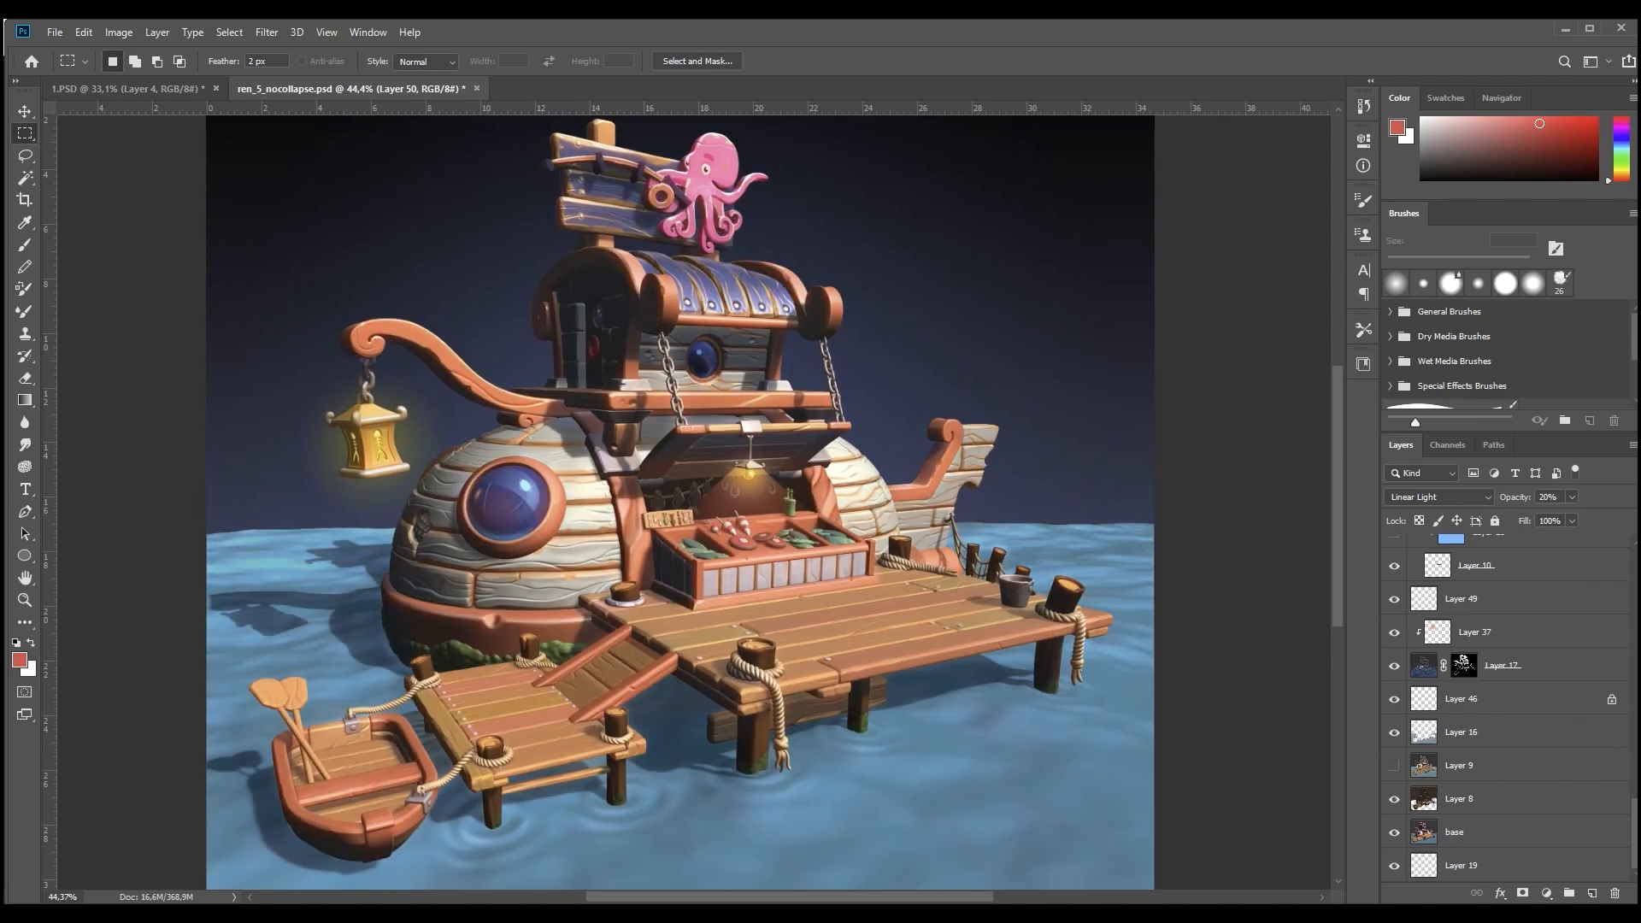
click(1394, 731)
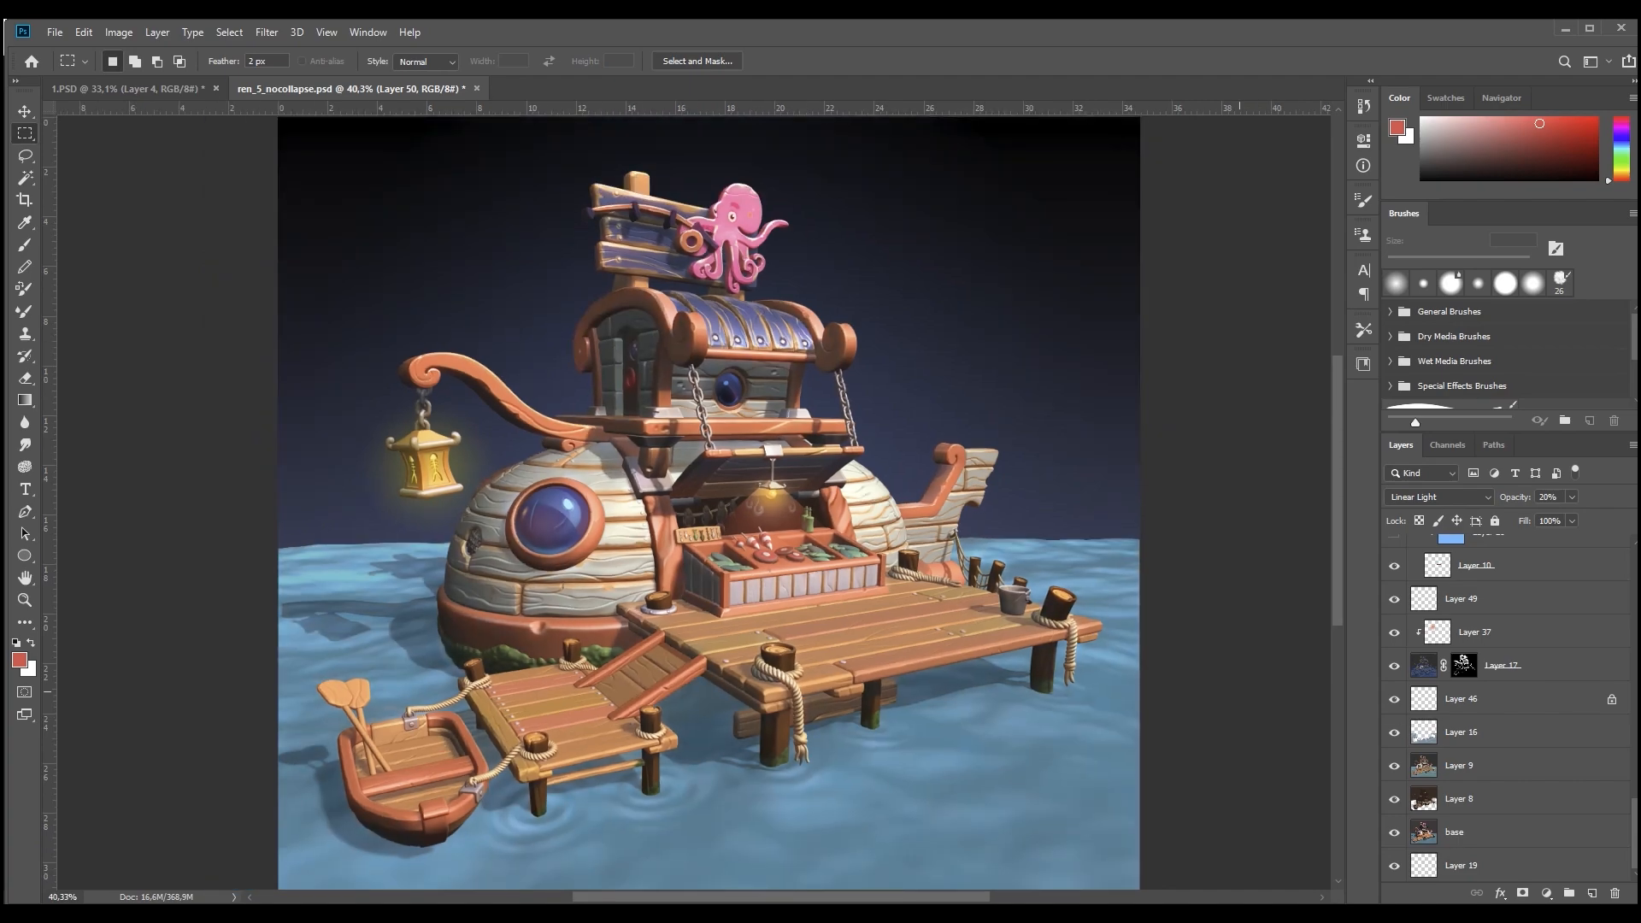
Check what the shadows and light groups contribute to the composite and inspect the painted details up close.
scroll(1509, 710, up, 7)
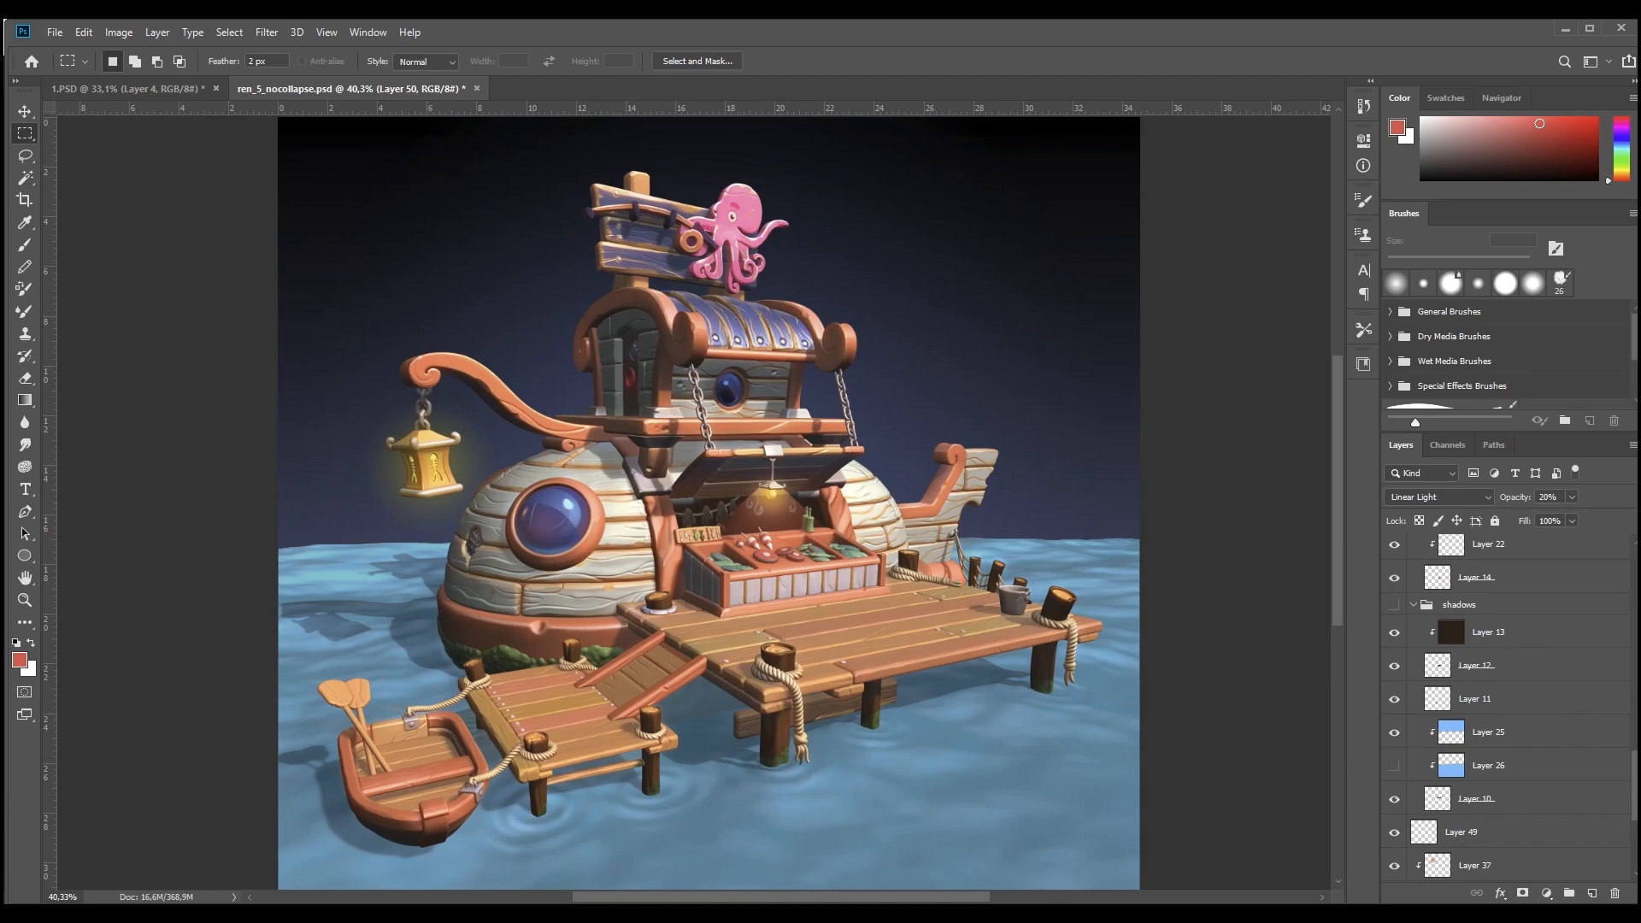
scroll(1508, 710, up, 8)
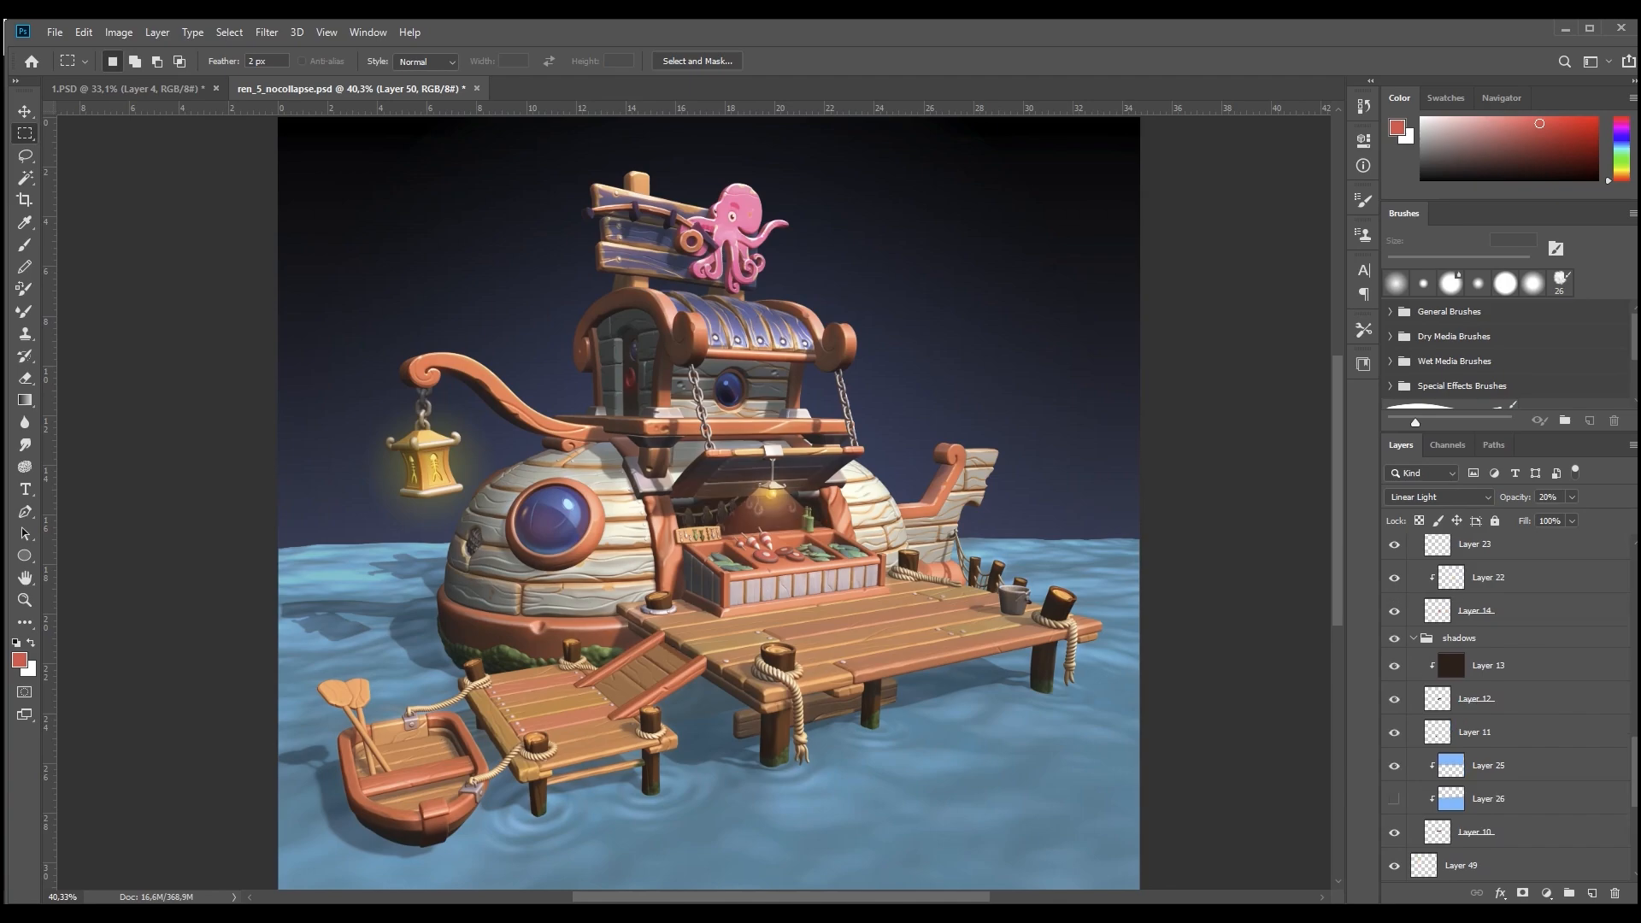
scroll(1509, 709, up, 10)
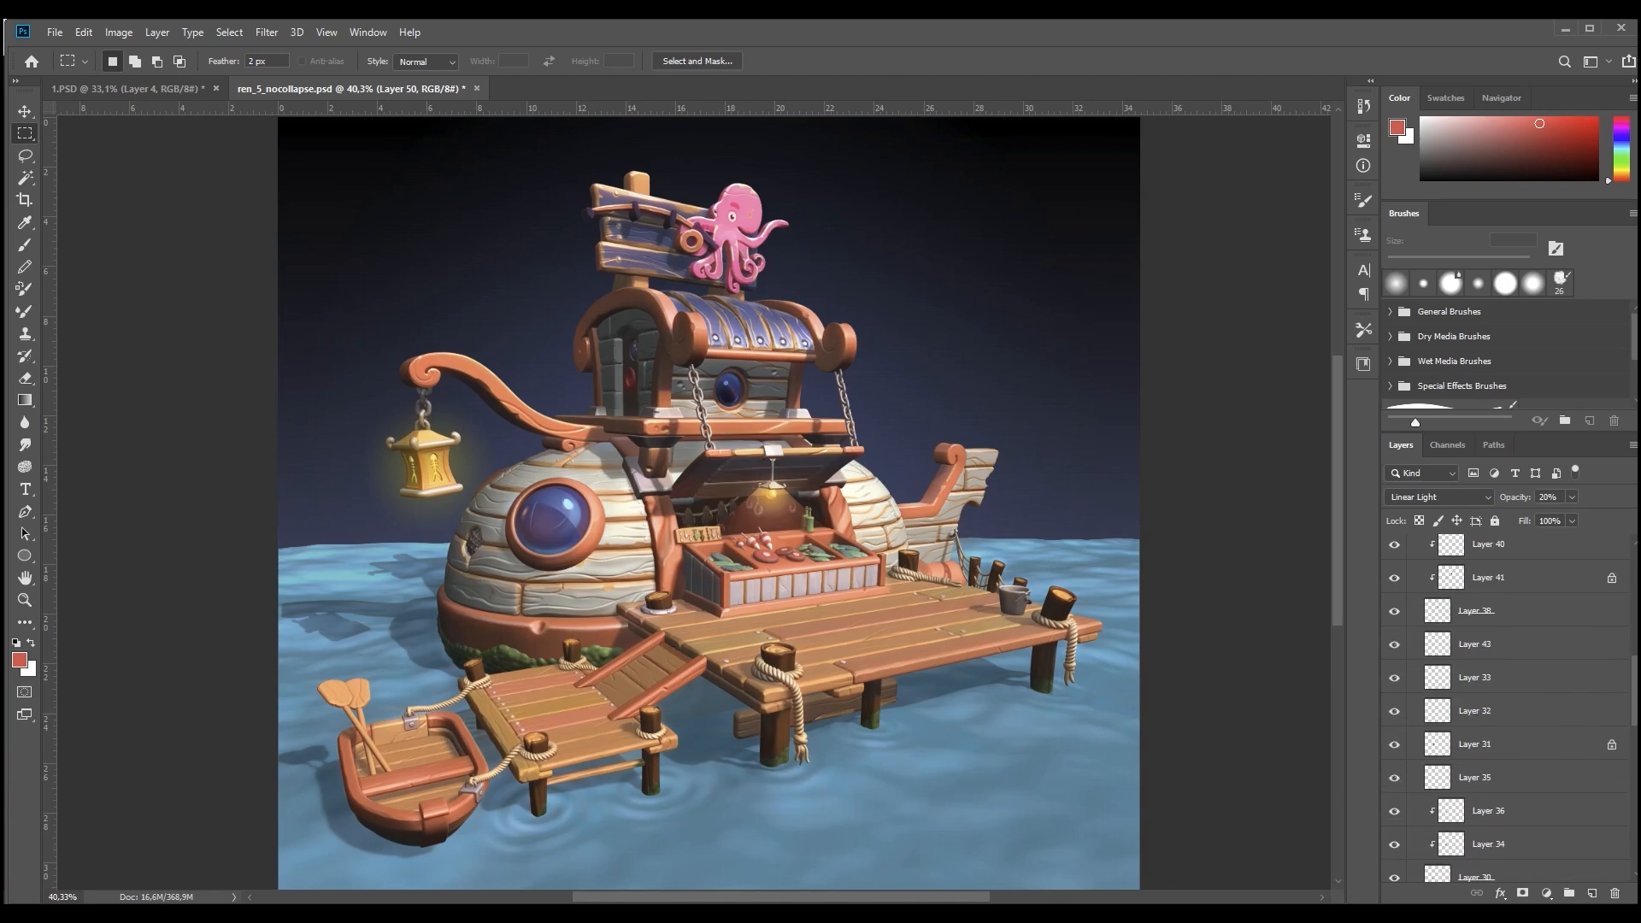
scroll(1509, 710, up, 2)
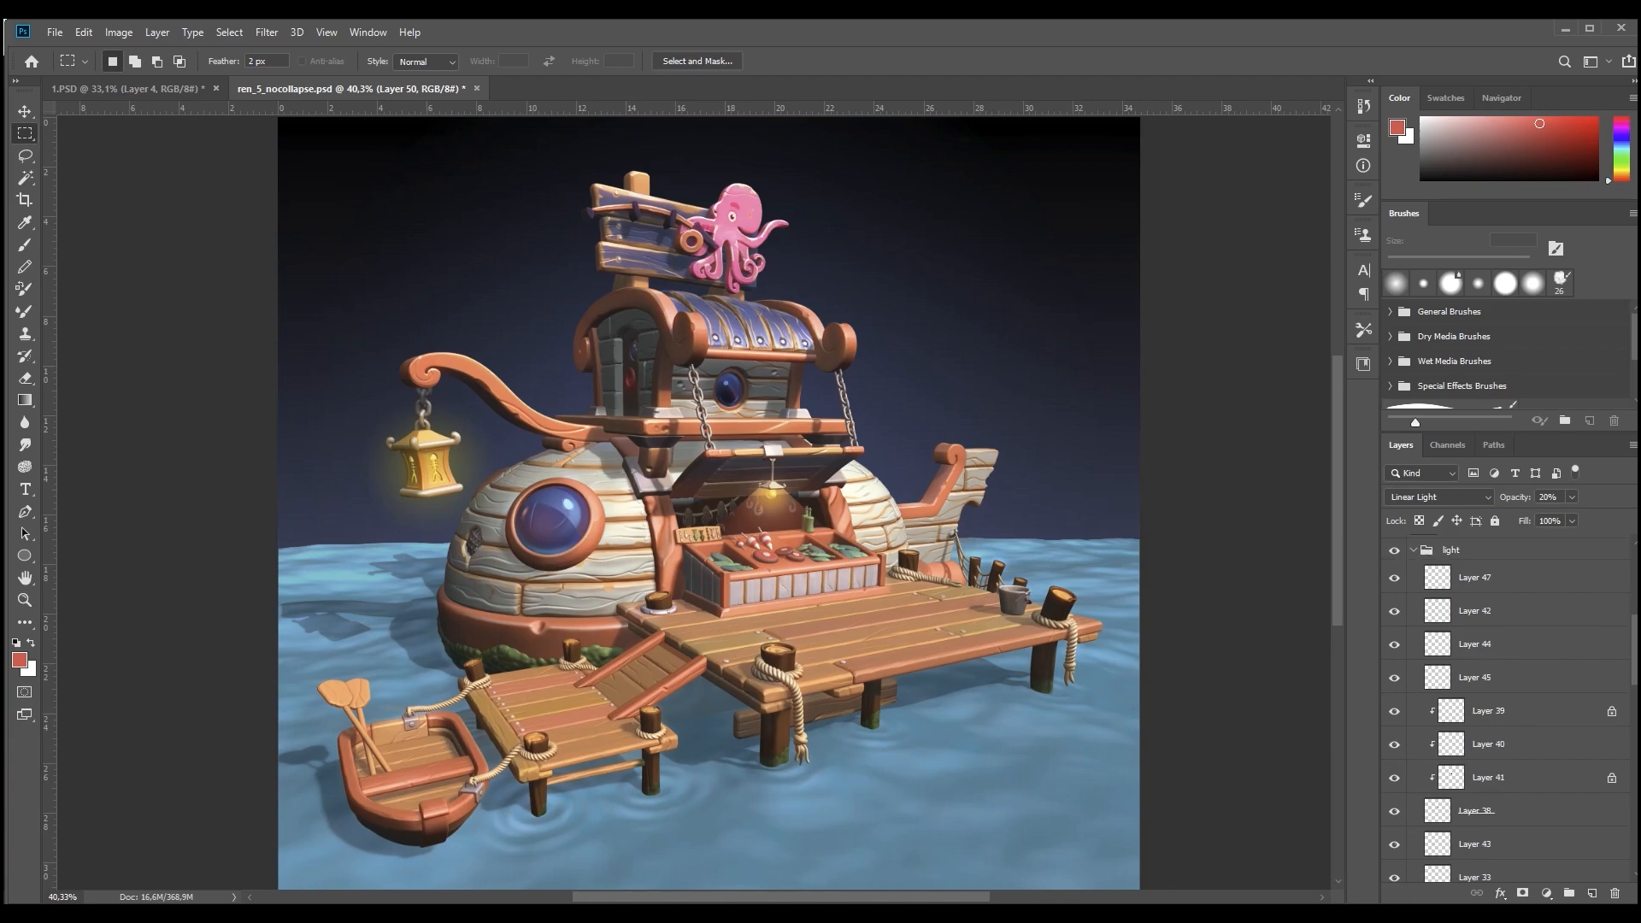
click(1394, 550)
alt+scroll(658, 504, up, 5)
alt+scroll(693, 504, down, 5)
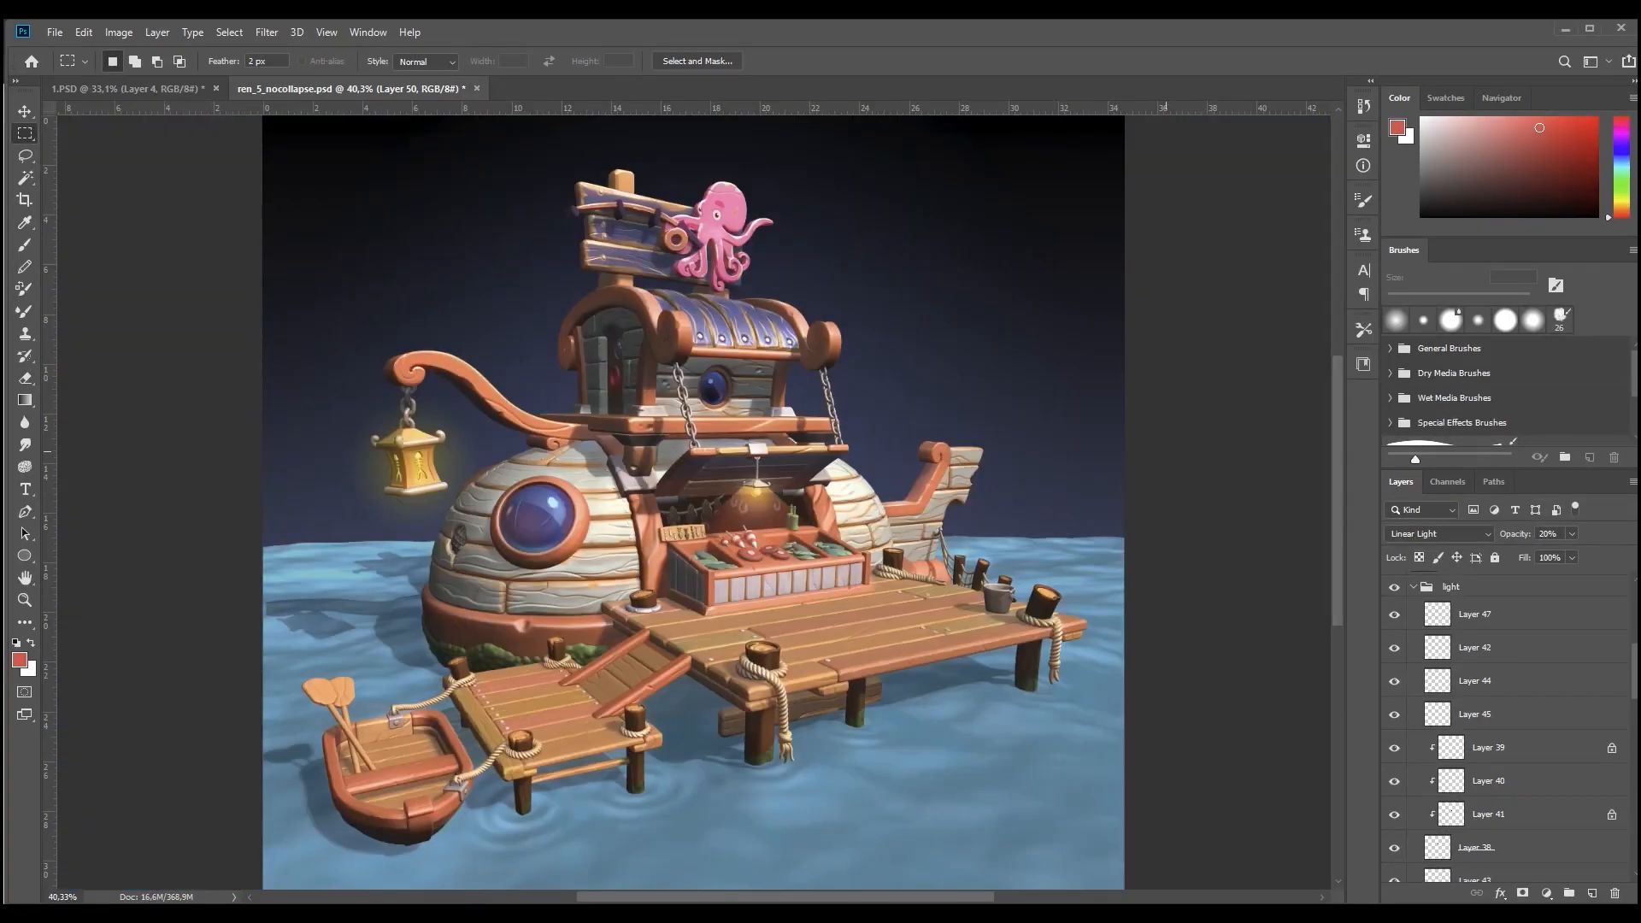
Show the finished octopus food-stand image in full-screen mode and centre it for viewing.
key(f)
key(f)
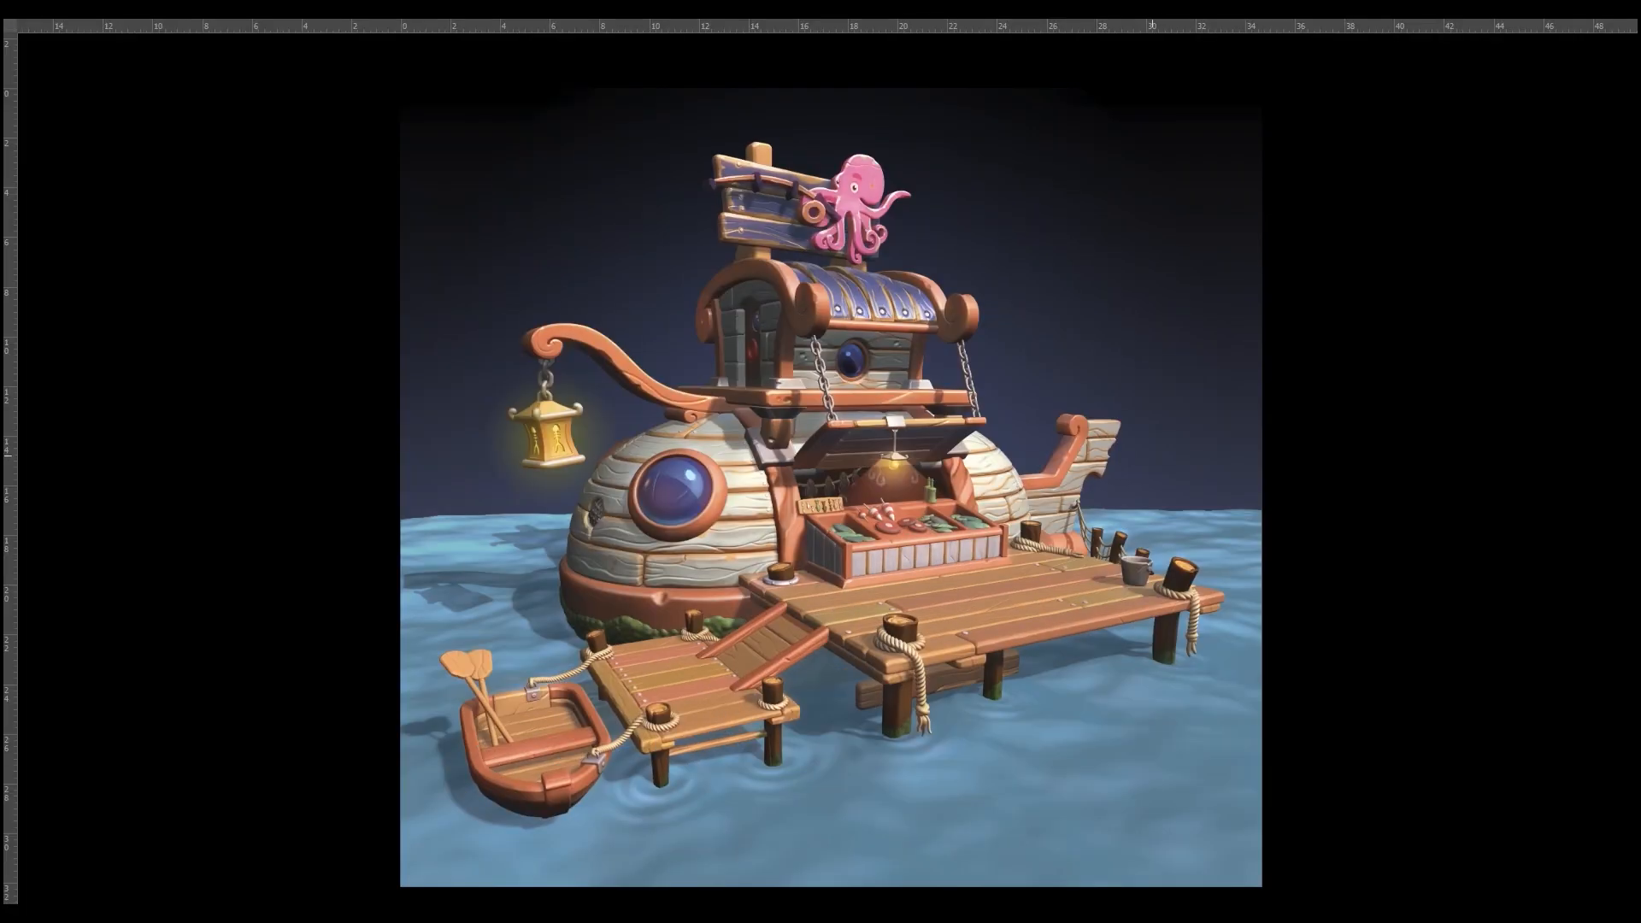
drag(1152, 456, 1151, 431)
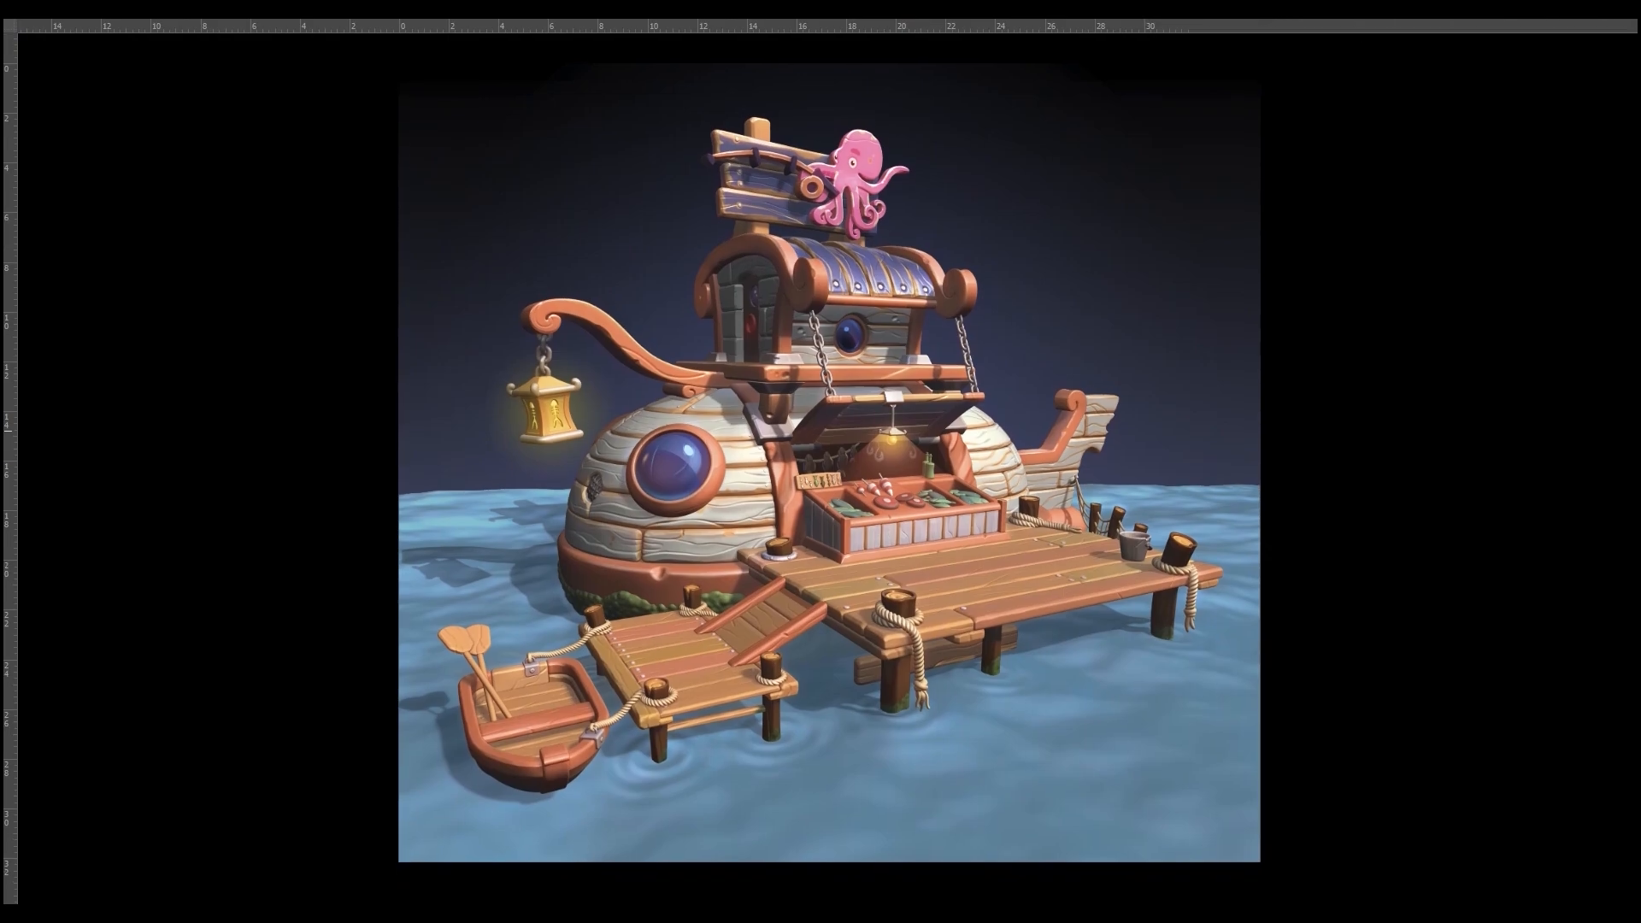